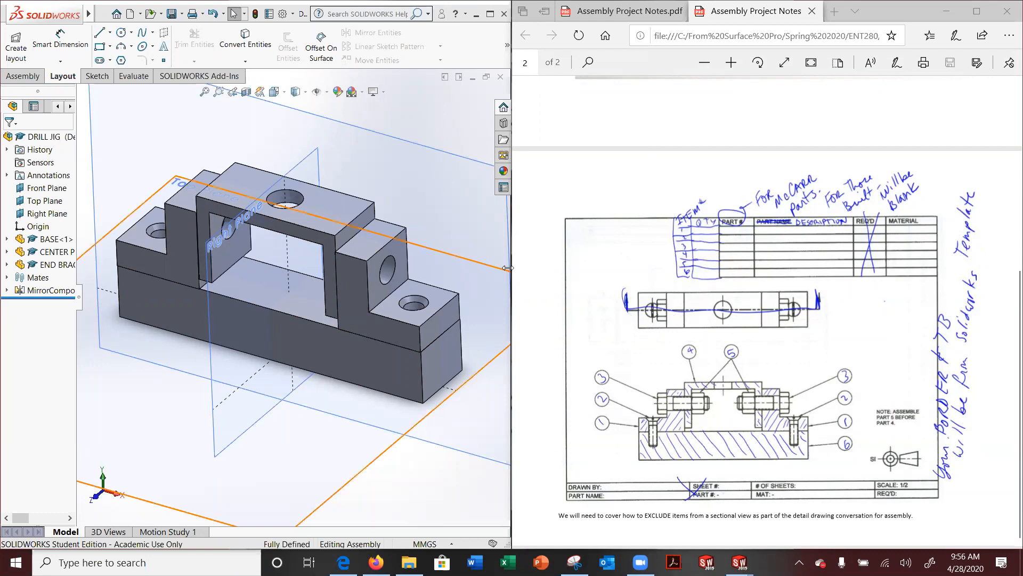
Widen the SOLIDWORKS window showing the drill jig assembly so it takes more space beside the notes PDF
drag(507, 268, 566, 268)
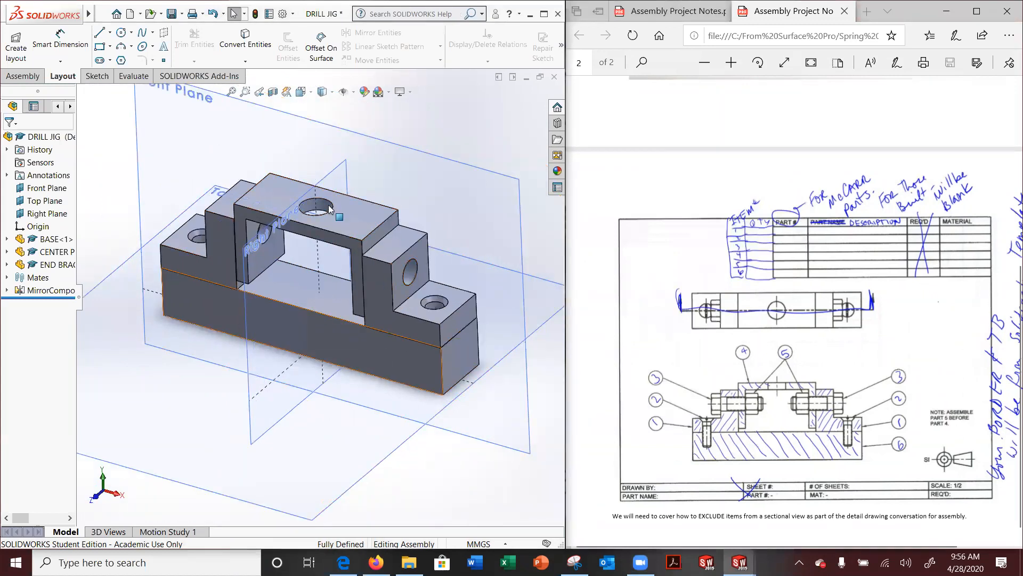
click(33, 278)
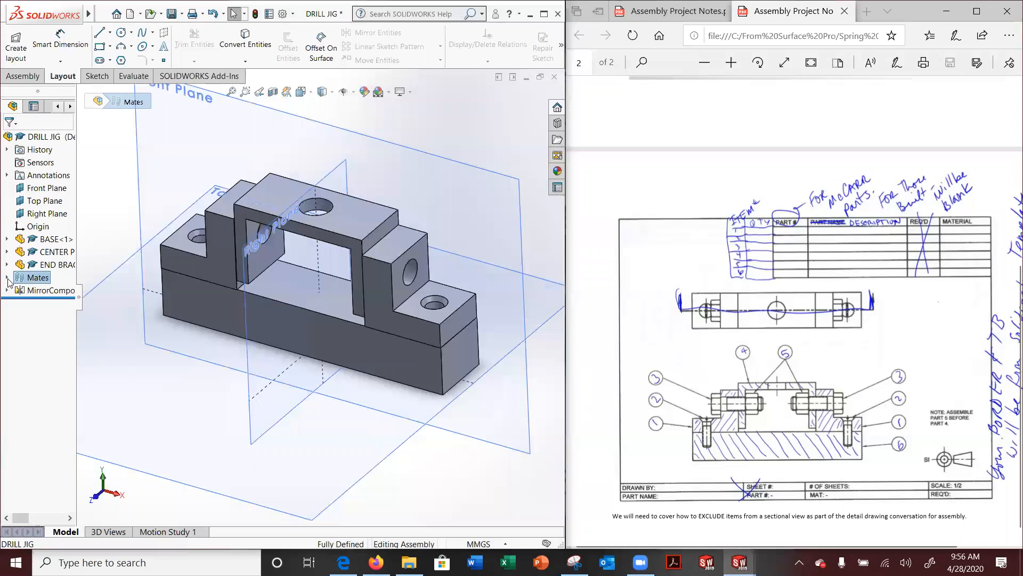
drag(347, 205, 445, 111)
click(453, 109)
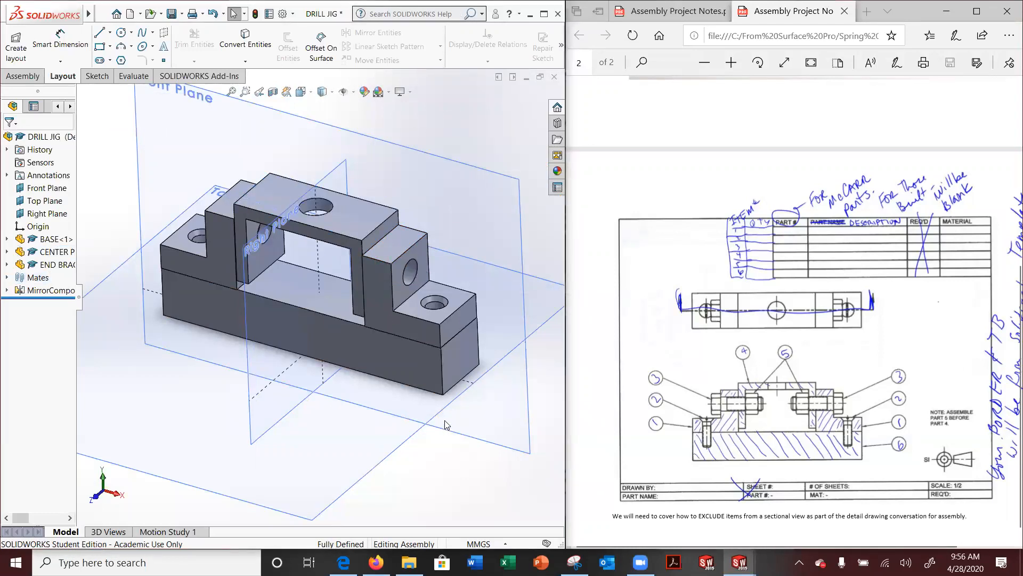
Examine the exploded drill jig drawing and the project requirements on page 1 of the assembly notes PDF
scroll(729, 227, up, 6)
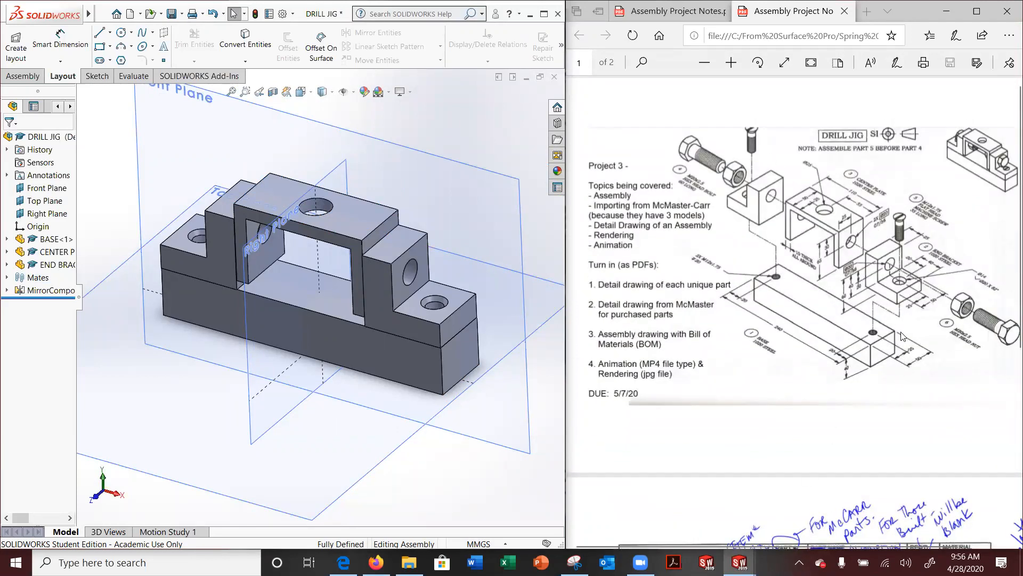
ctrl+scroll(902, 336, up, 5)
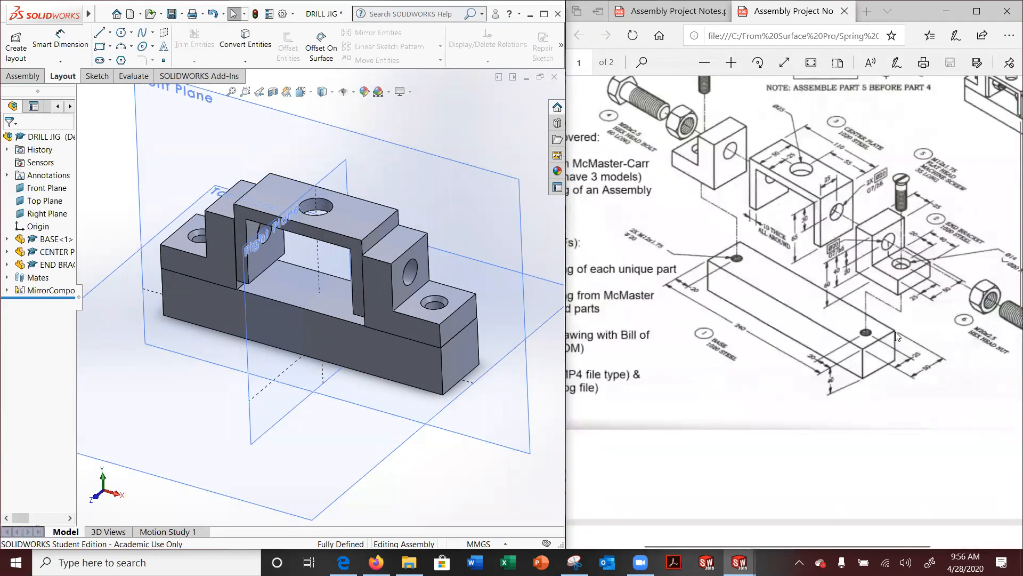
scroll(810, 320, up, 2)
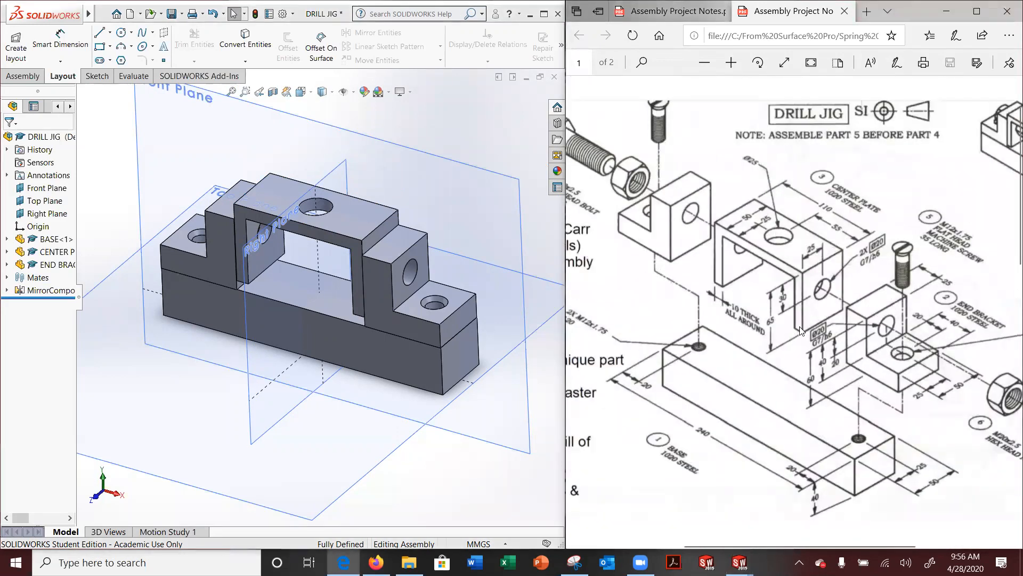
scroll(775, 387, down, 1)
click(755, 545)
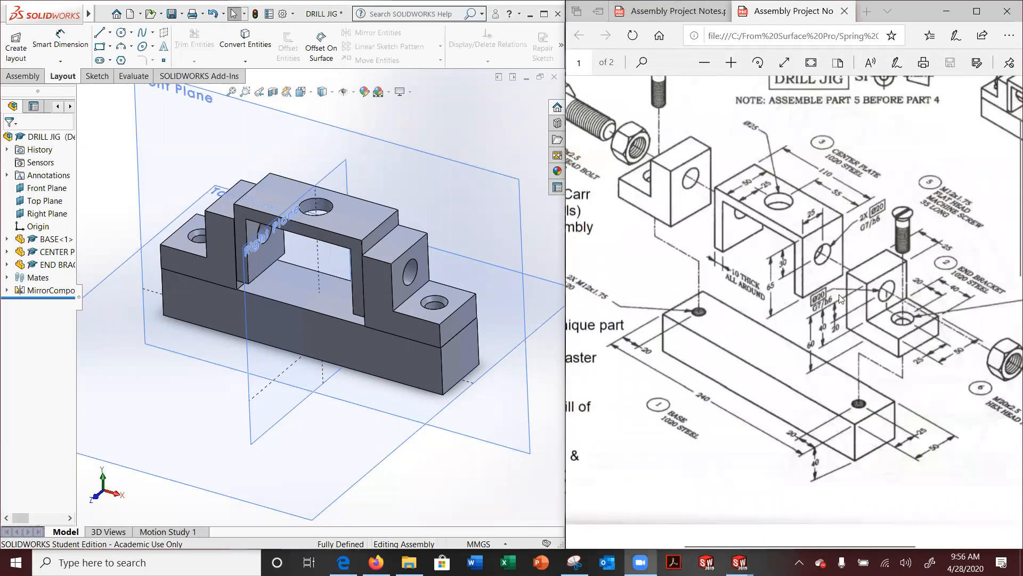
scroll(842, 300, up, 2)
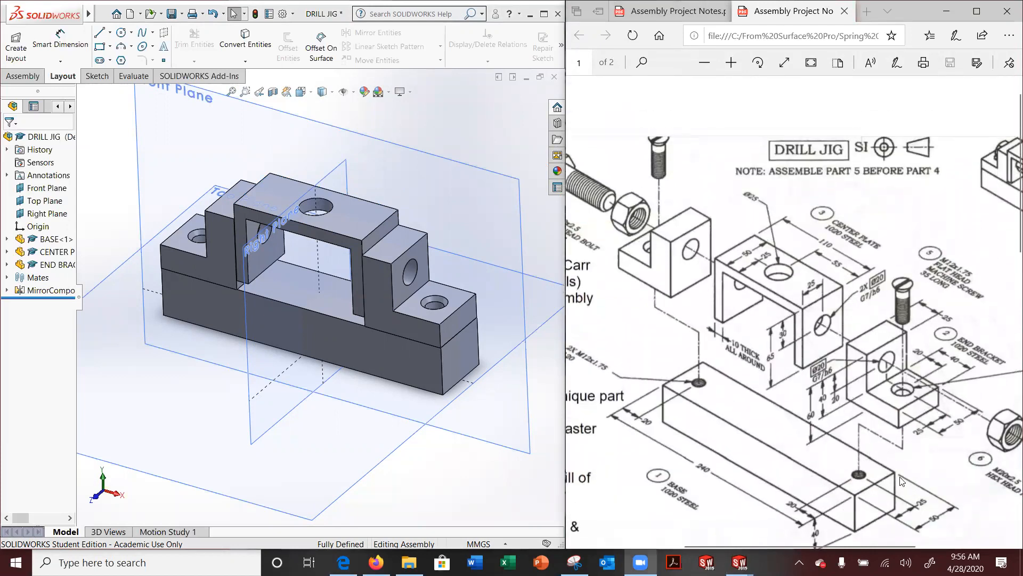
click(833, 422)
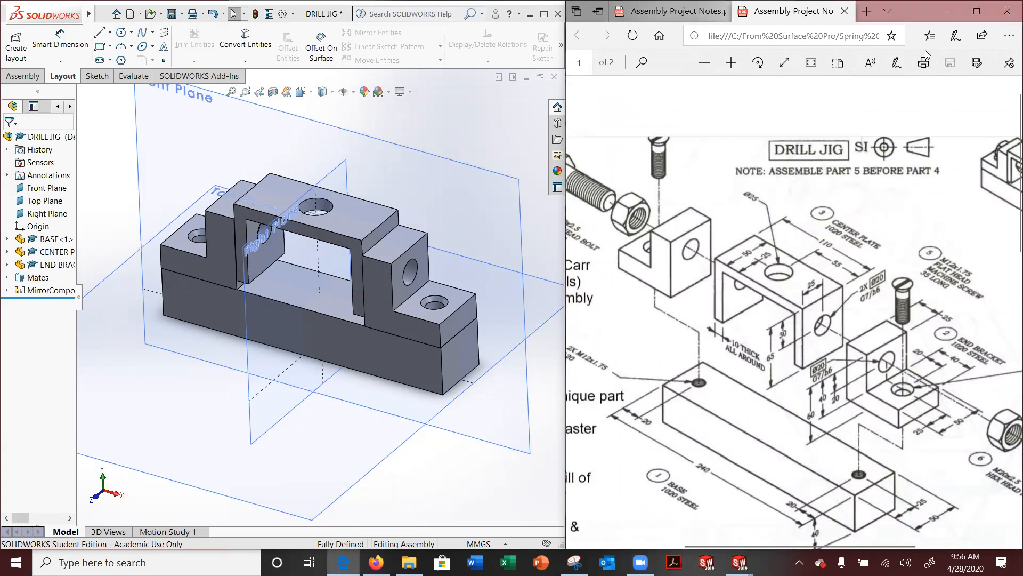
click(977, 10)
scroll(604, 380, down, 4)
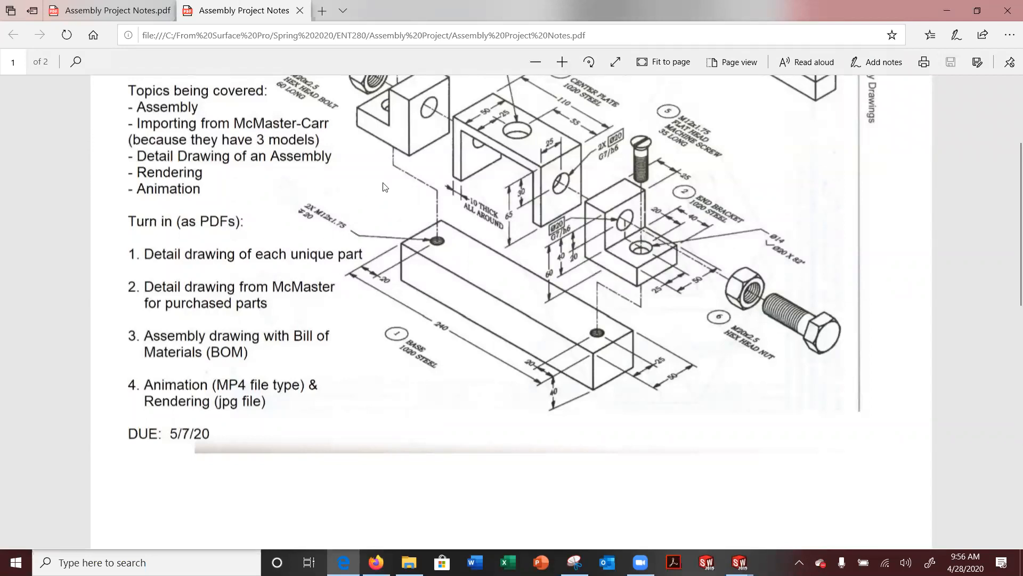
scroll(384, 187, up, 3)
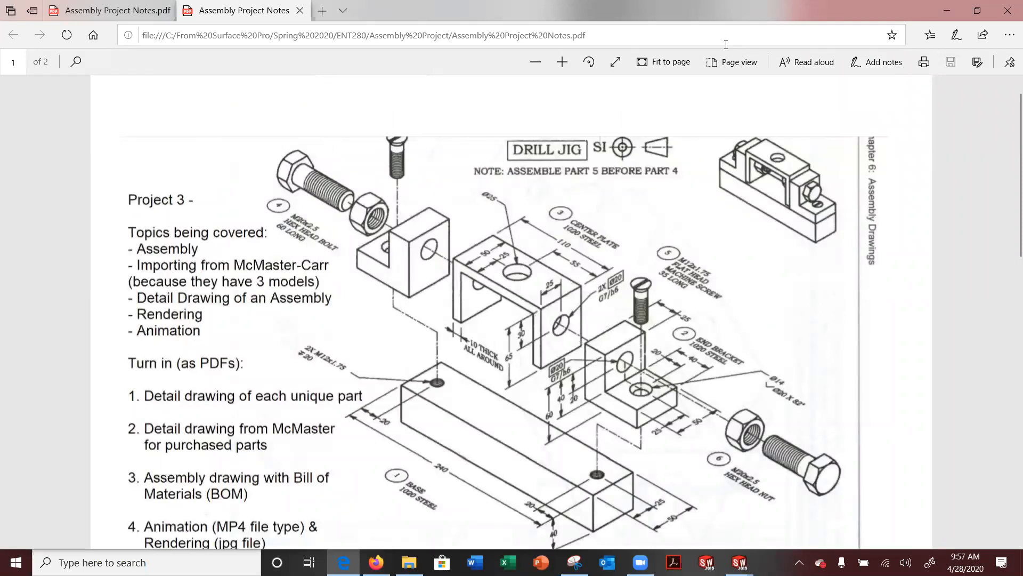
click(977, 11)
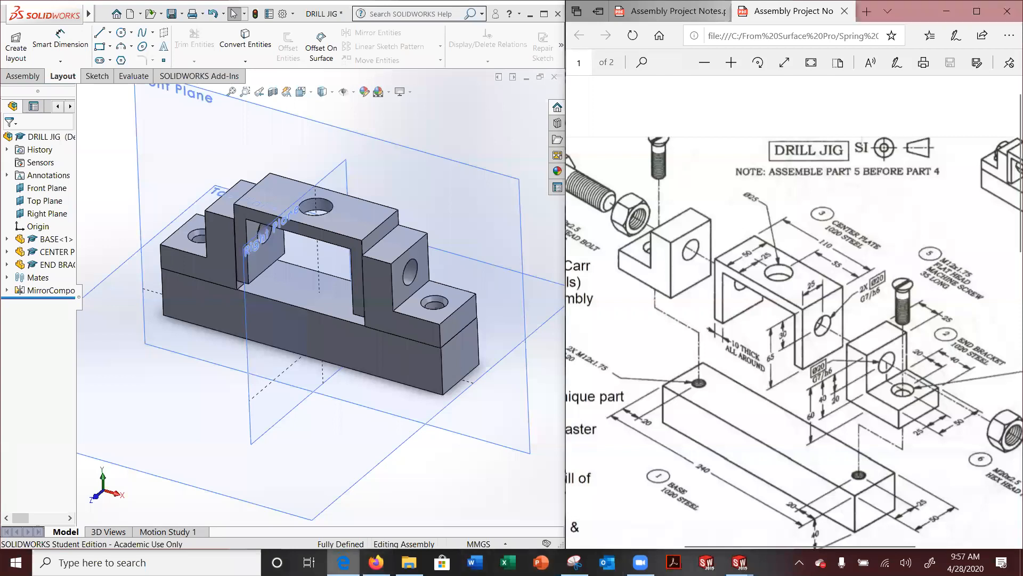
Switch to Firefox, search the web for "mcmaster carr" and open the McMaster-Carr website beside the notes PDF
click(377, 562)
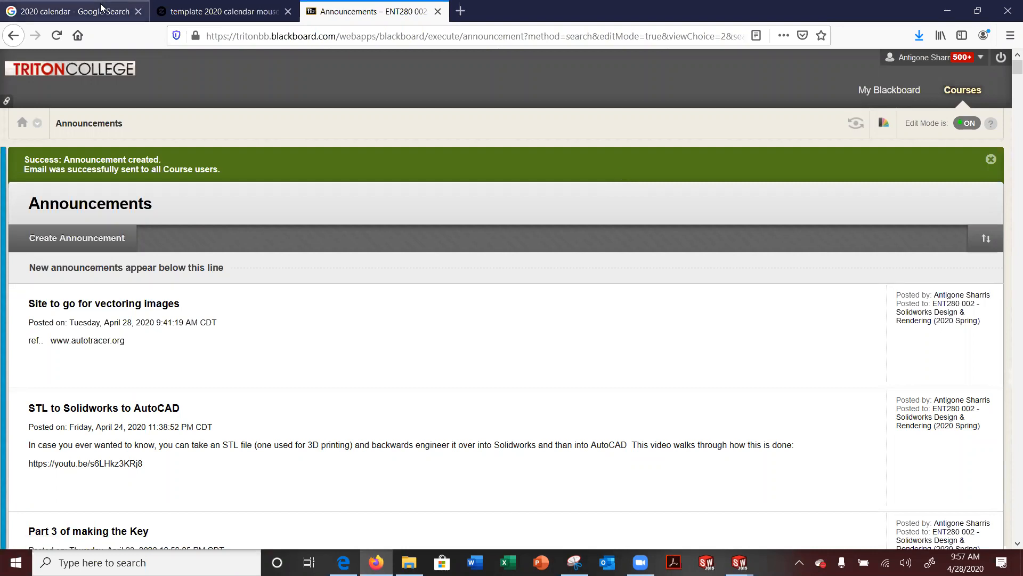
click(219, 11)
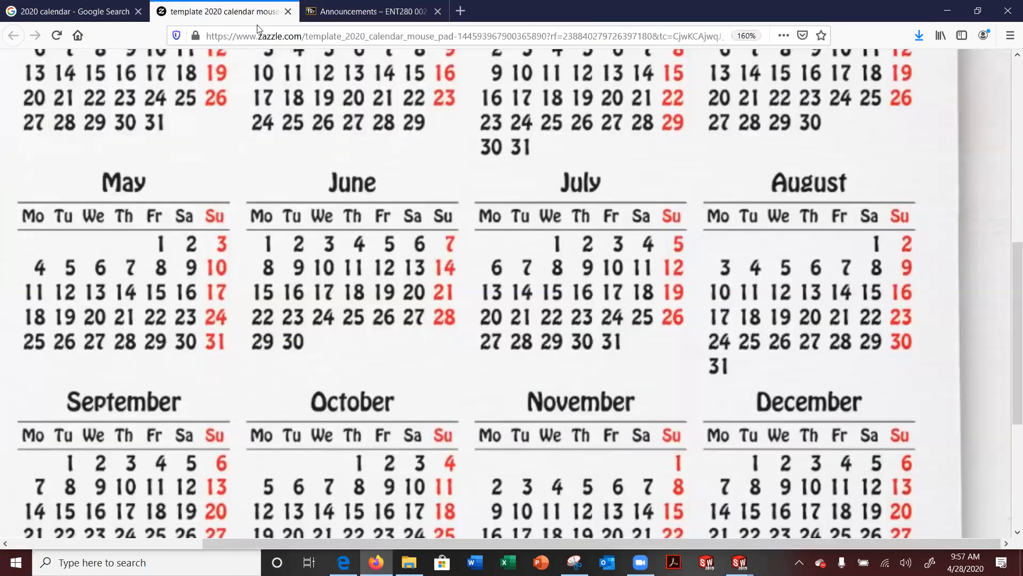
click(296, 35)
text(mcma)
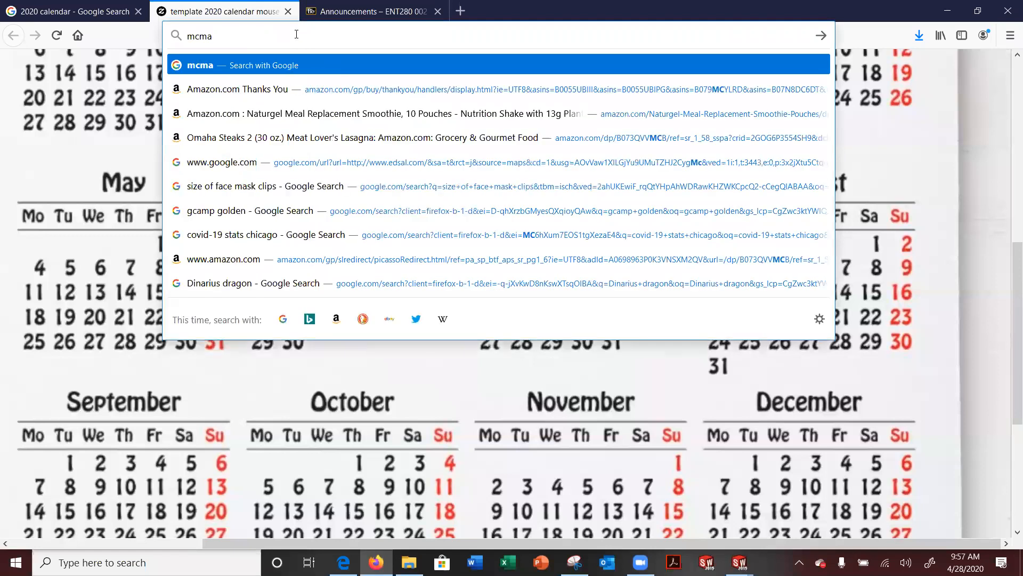
text(ster carr)
key(Return)
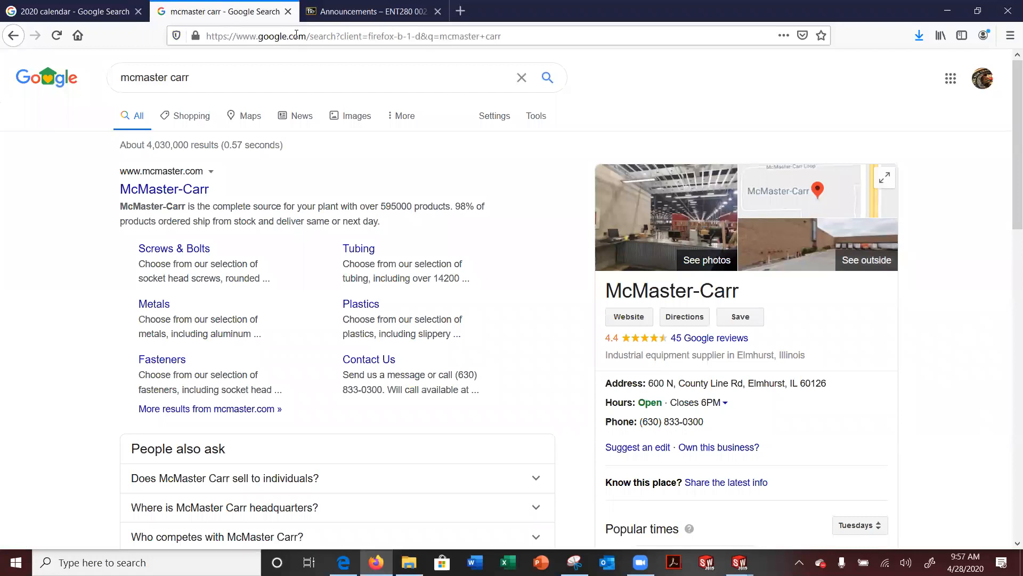
key(super+Left)
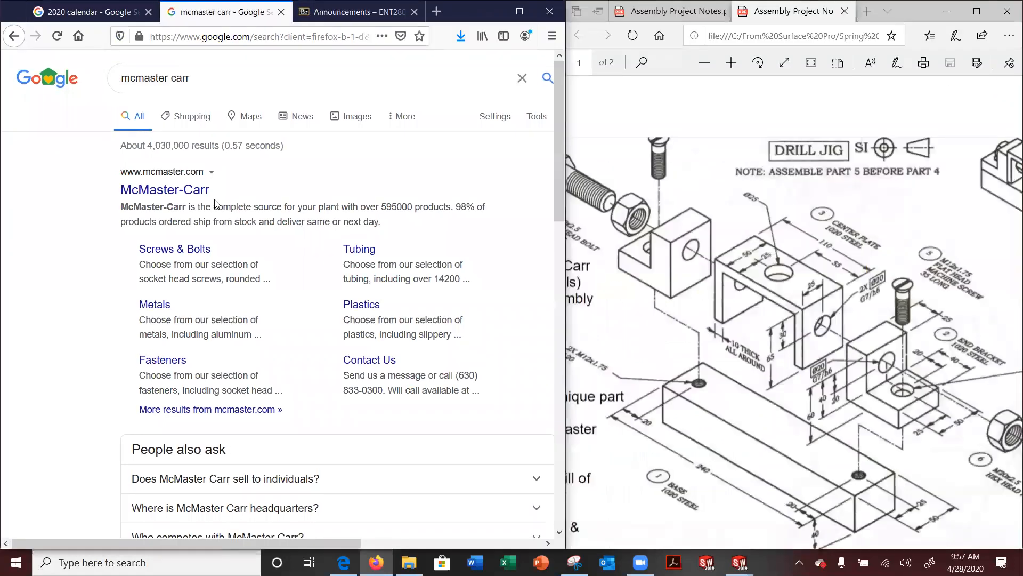
click(167, 191)
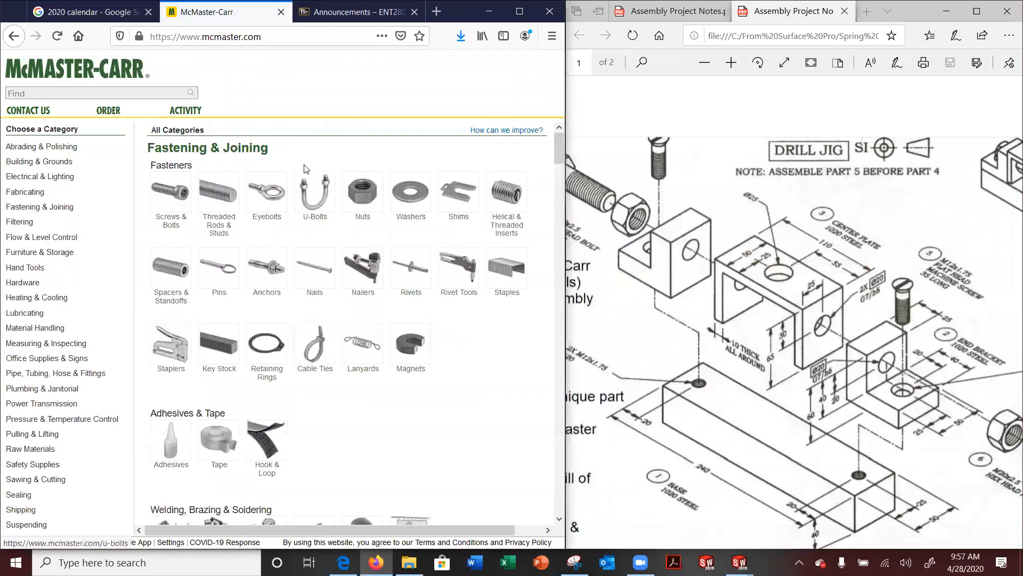
Adjust the notes PDF view to show the exploded drawing together with the hex head bolt callout
click(901, 7)
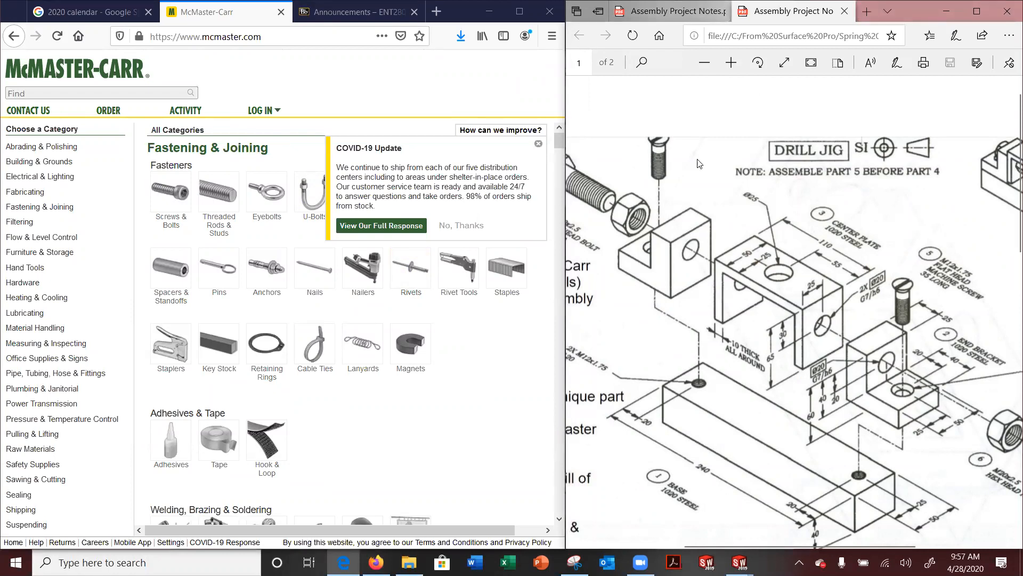
scroll(696, 213, down, 3)
scroll(693, 227, up, 1)
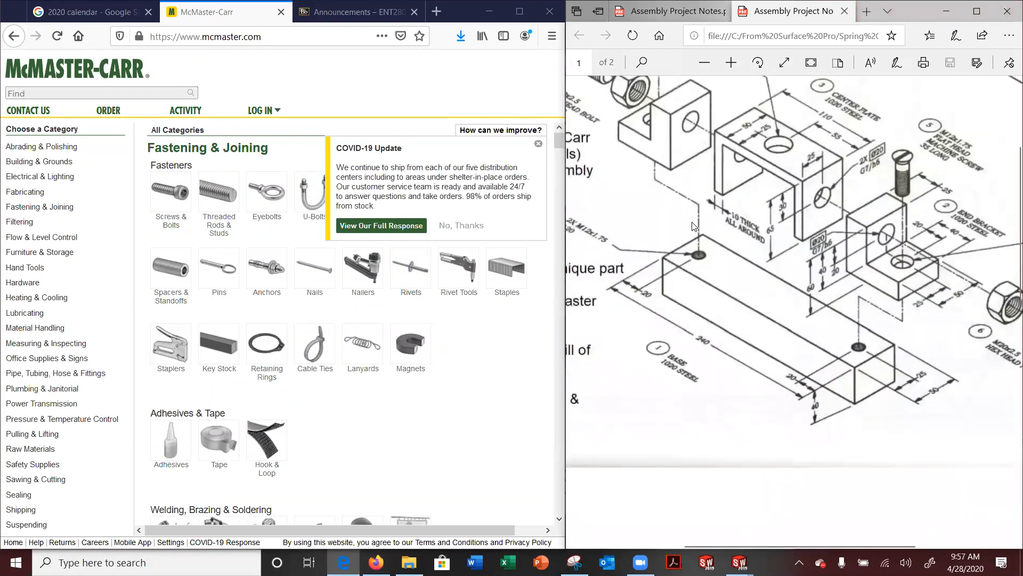
click(703, 63)
click(731, 64)
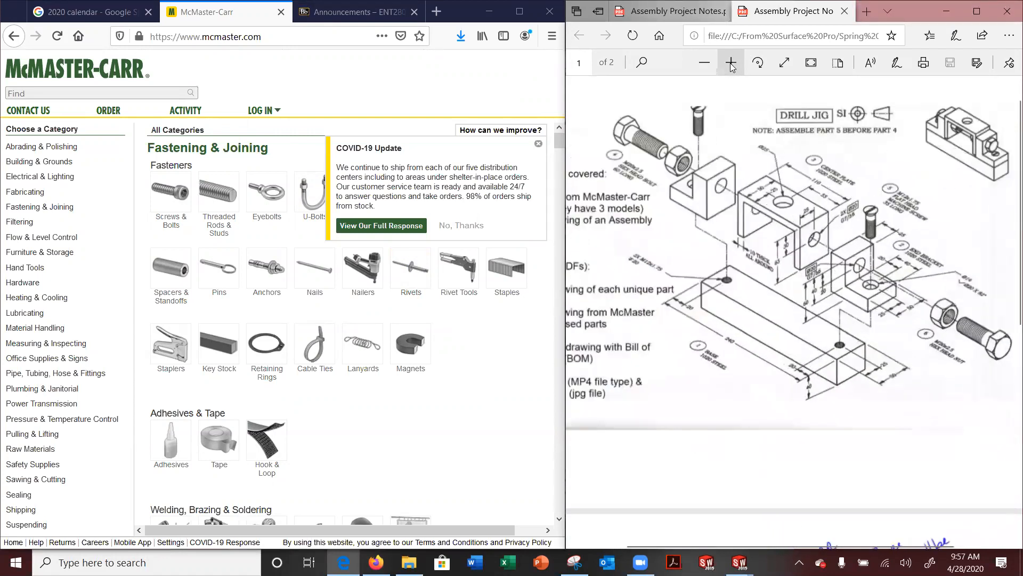
click(731, 64)
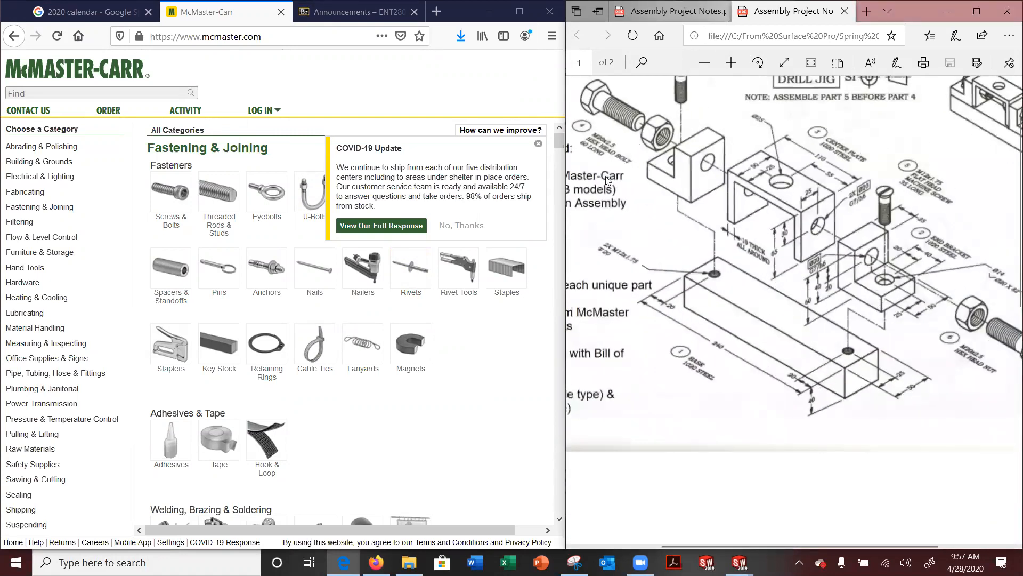
Search McMaster-Carr for "m20 hex head bolt" and open the Hex Head Screws category
click(68, 96)
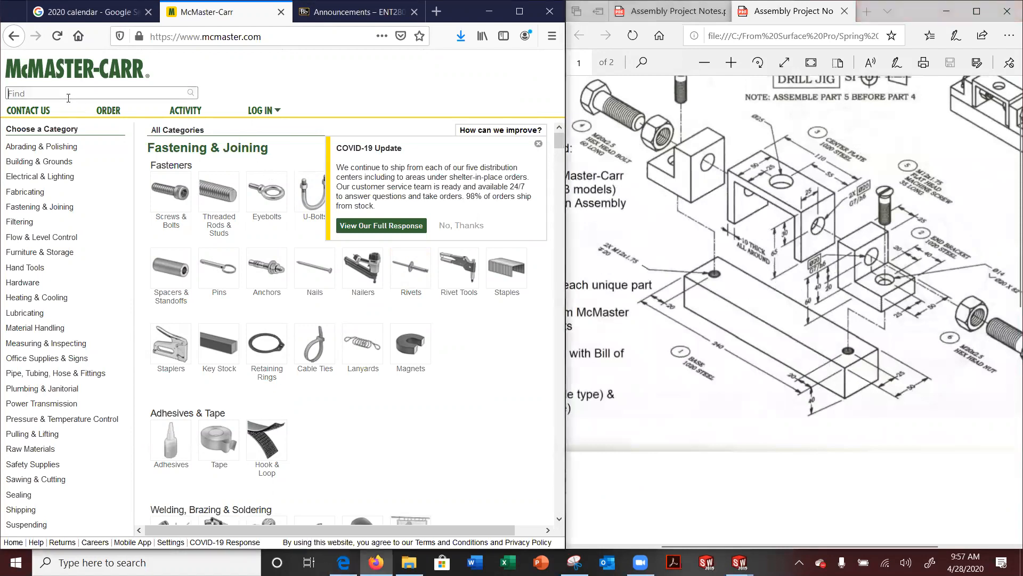
text(m20)
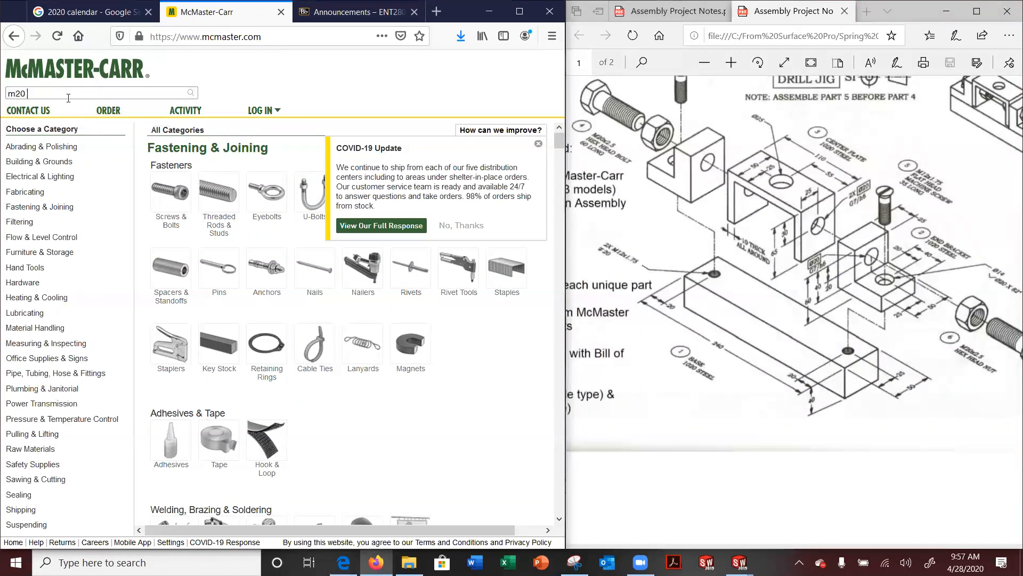
text( hex)
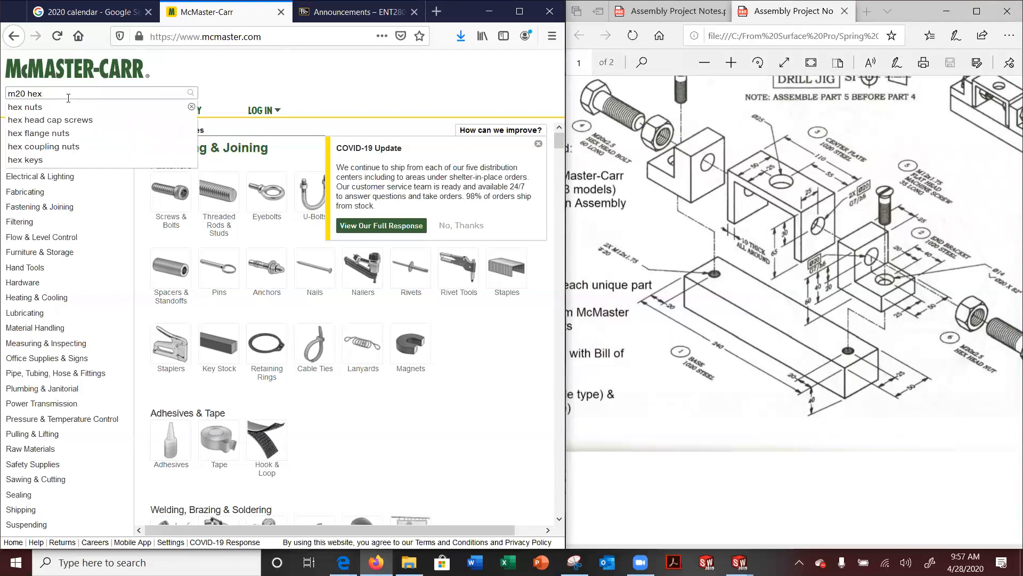
text( head bolt)
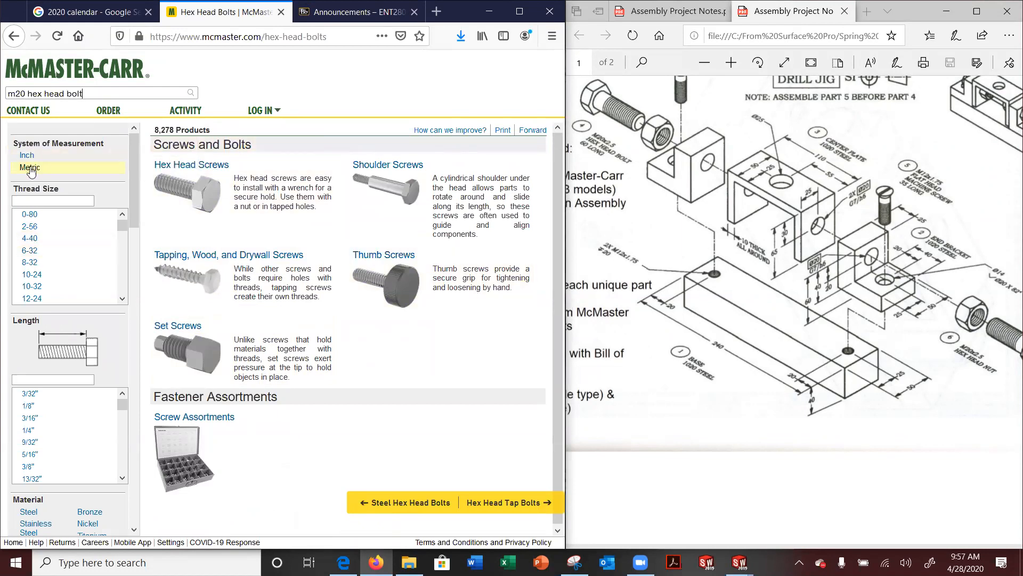
click(210, 179)
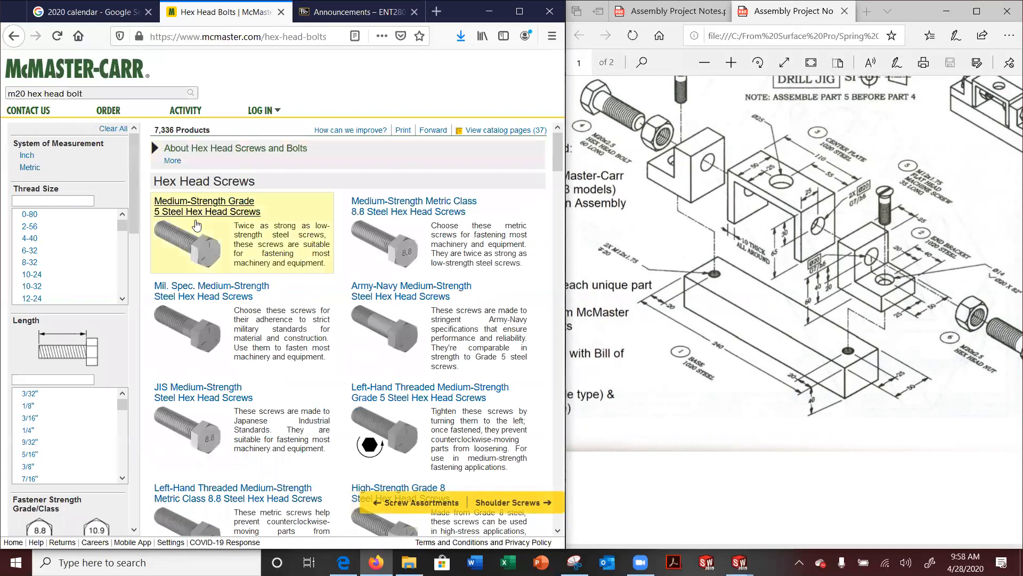
Filter the hex head screws to metric, thread size M20 and length 60 mm
scroll(246, 270, down, 1)
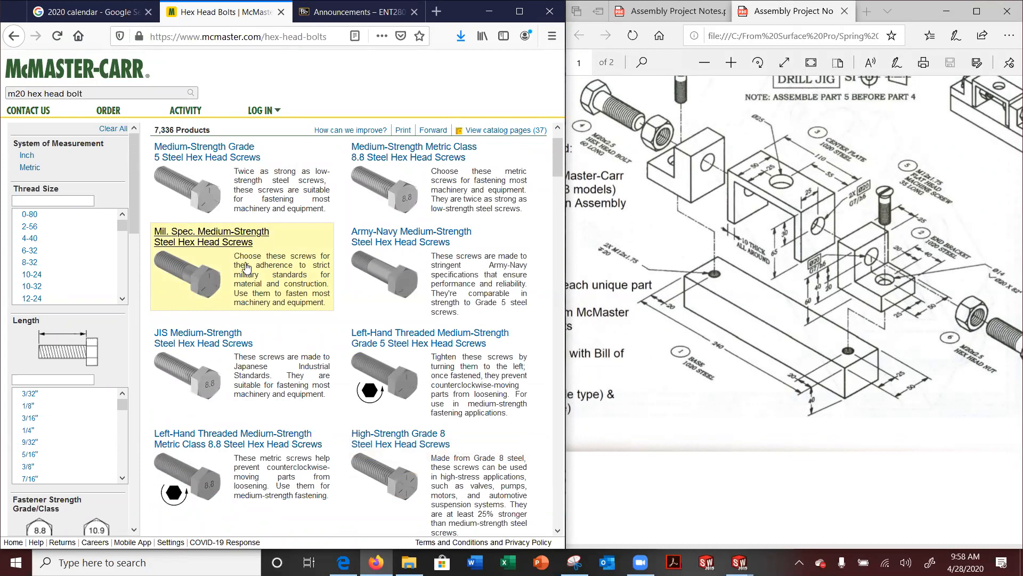
scroll(228, 189, up, 1)
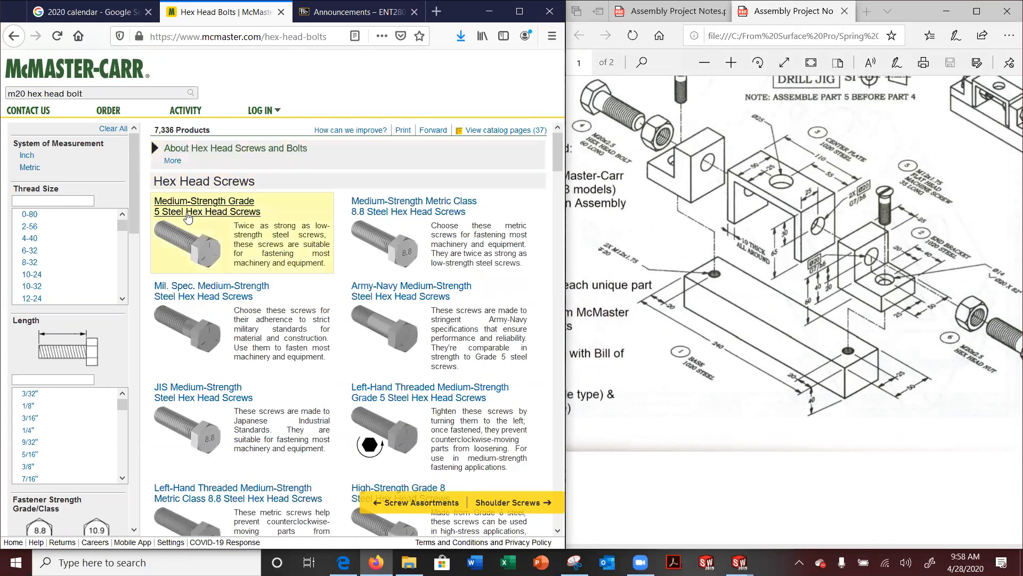
click(30, 167)
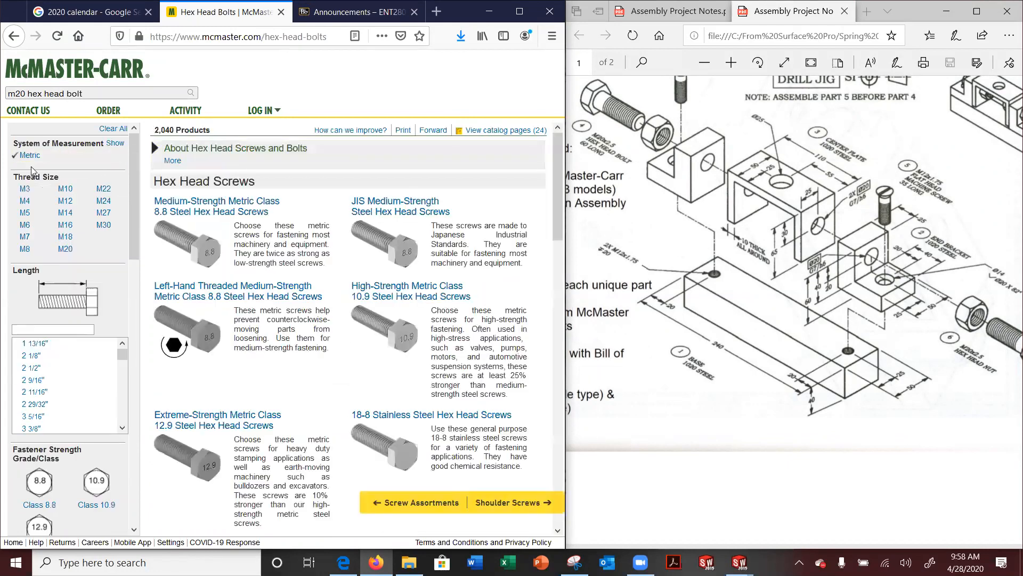
click(67, 249)
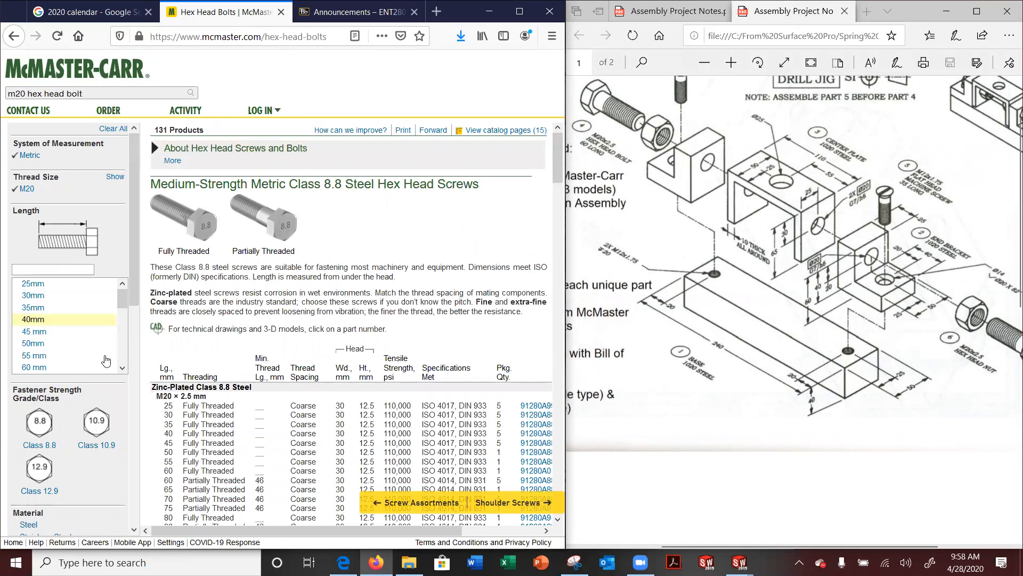
click(33, 368)
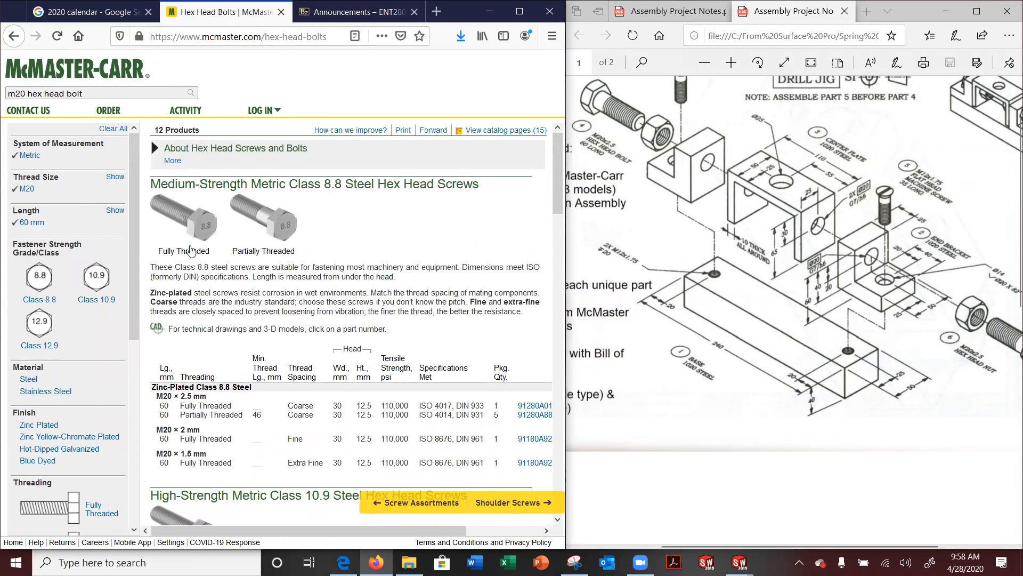
Narrow the Class 8.8 steel screws to partially threaded and open the product detail page of 91280A887
mouse_move(284, 260)
click(283, 255)
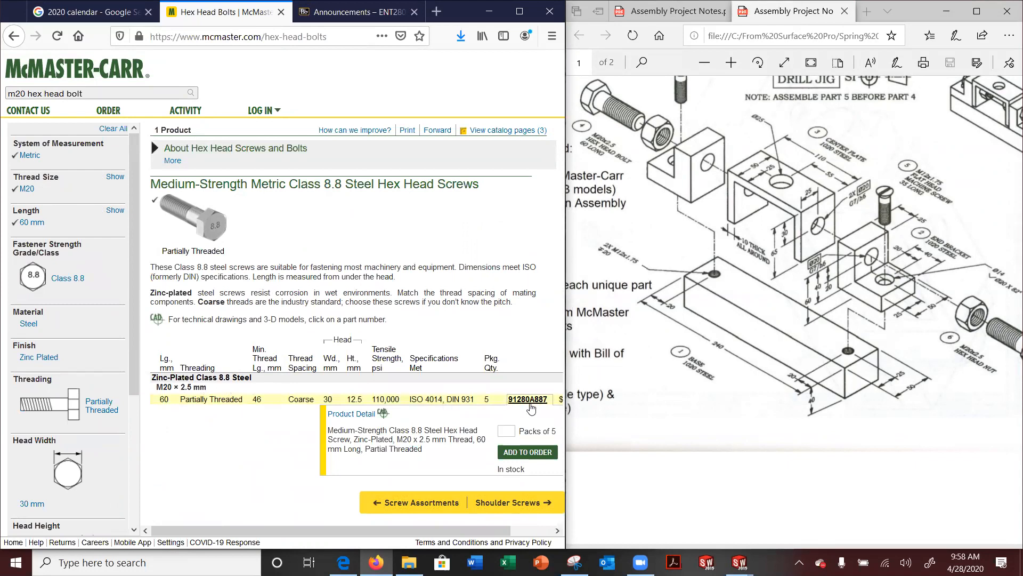
click(352, 414)
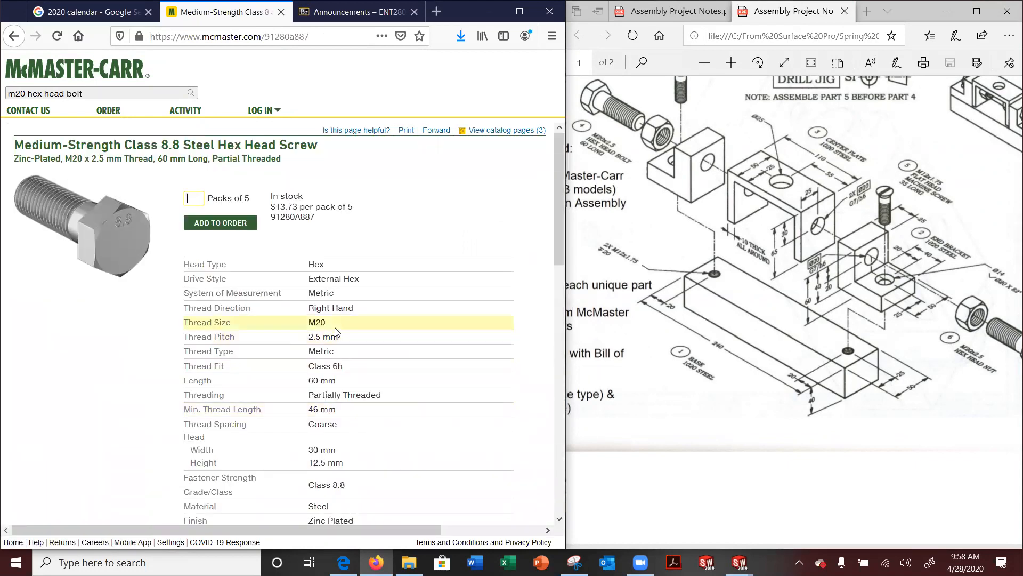
scroll(335, 332, down, 4)
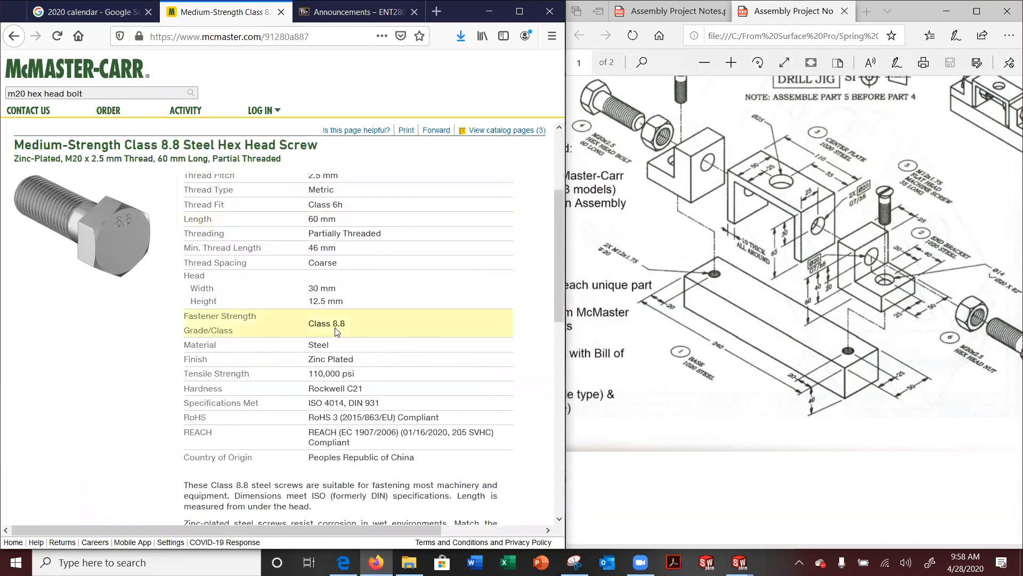
Review the 91280A887 specifications and capture its complete technical drawing with the Snipping Tool
scroll(336, 332, up, 4)
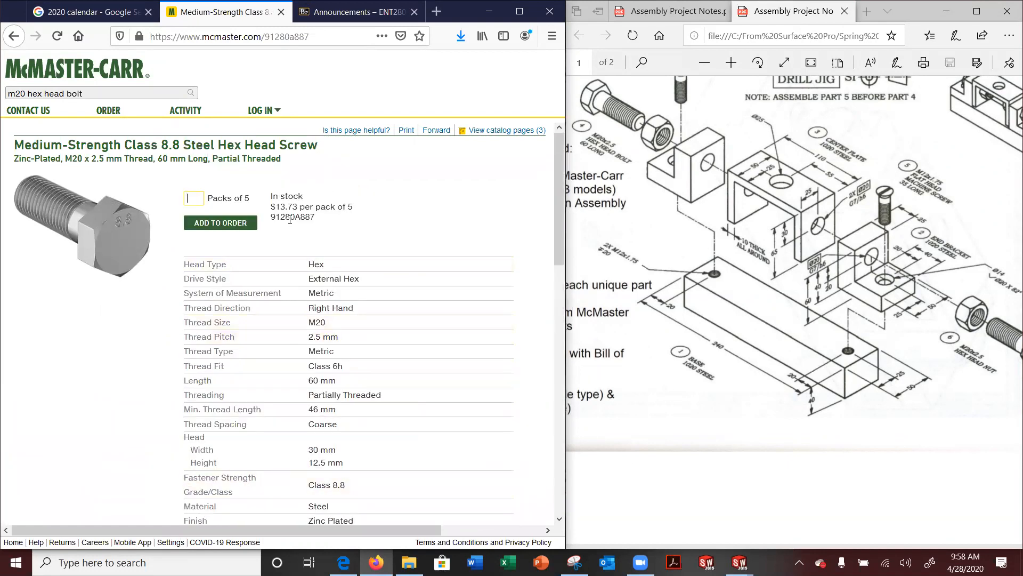
scroll(330, 235, down, 9)
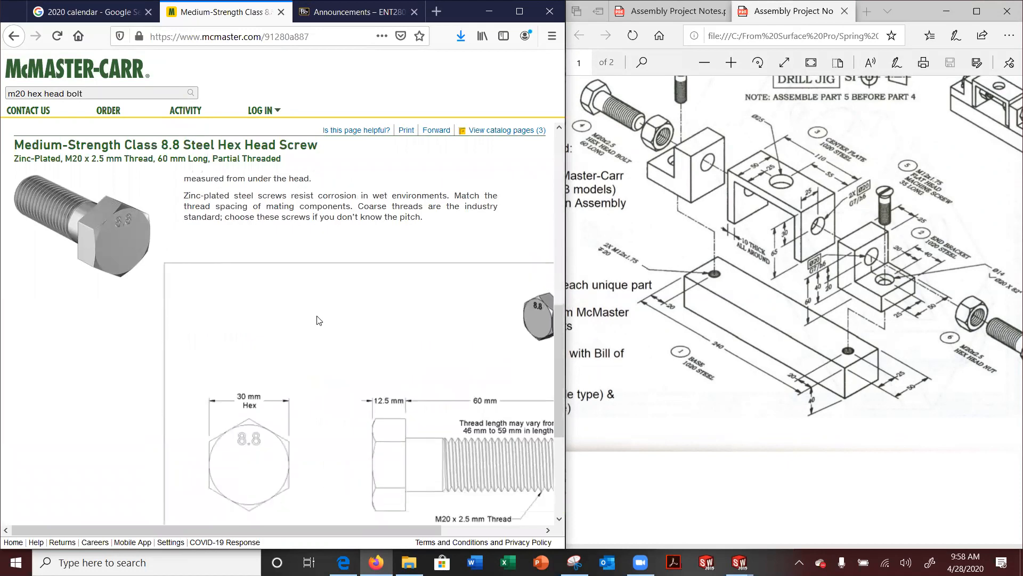
drag(323, 529, 471, 527)
scroll(436, 390, up, 2)
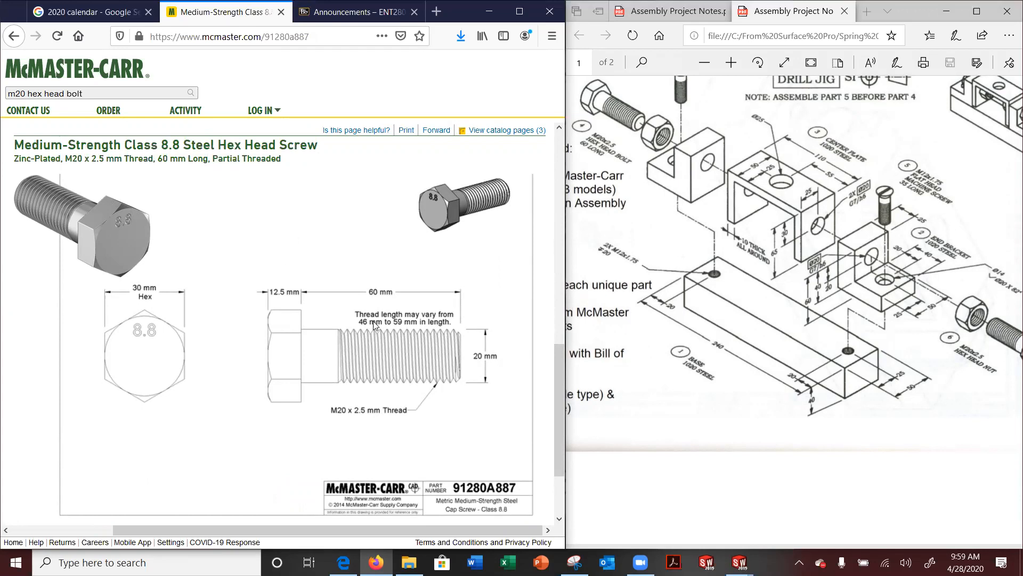
ctrl+scroll(359, 308, down, 2)
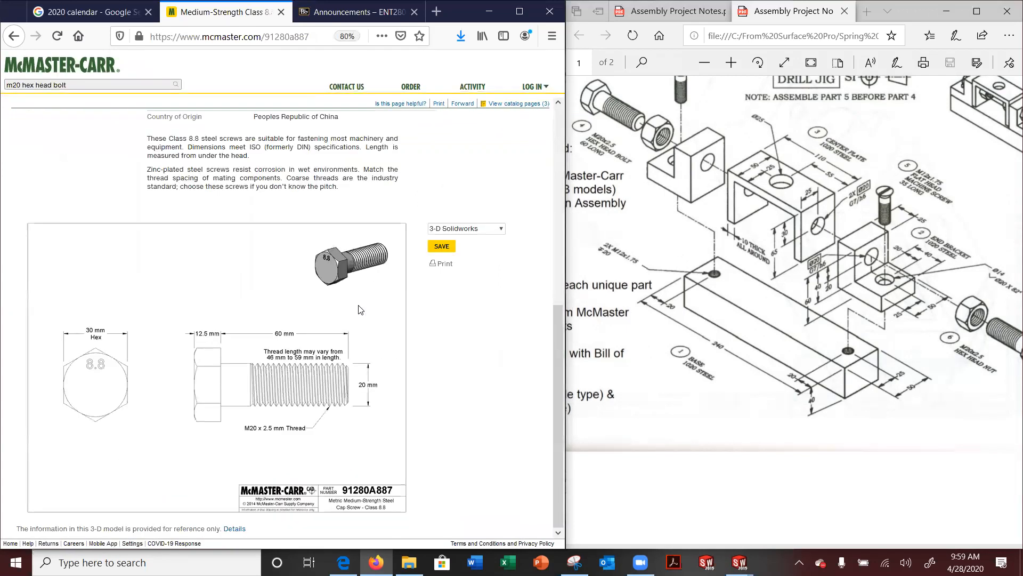
click(575, 563)
click(108, 45)
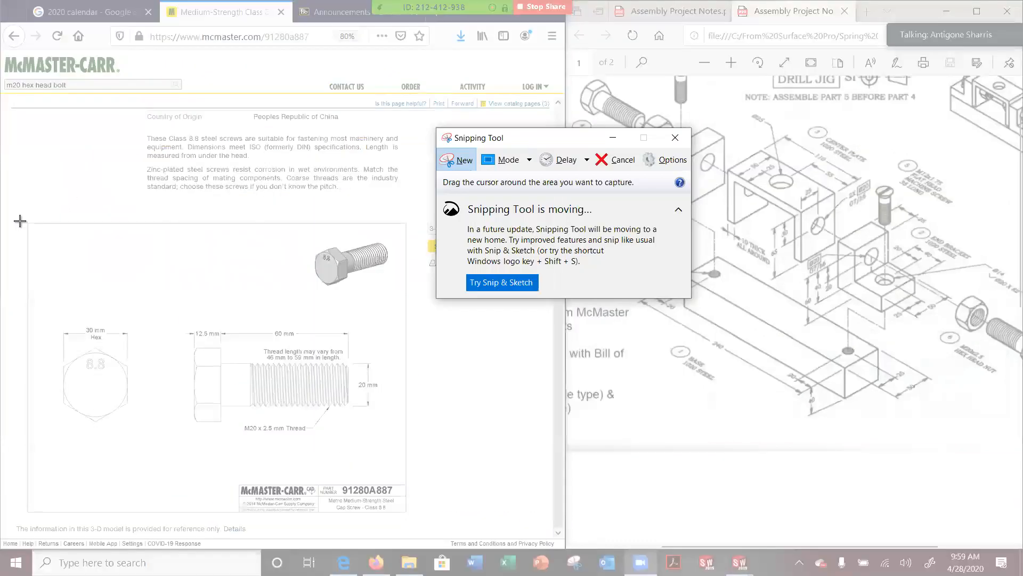
mouse_move(26, 221)
mouse_down()
mouse_move(411, 507)
mouse_move(408, 515)
mouse_up()
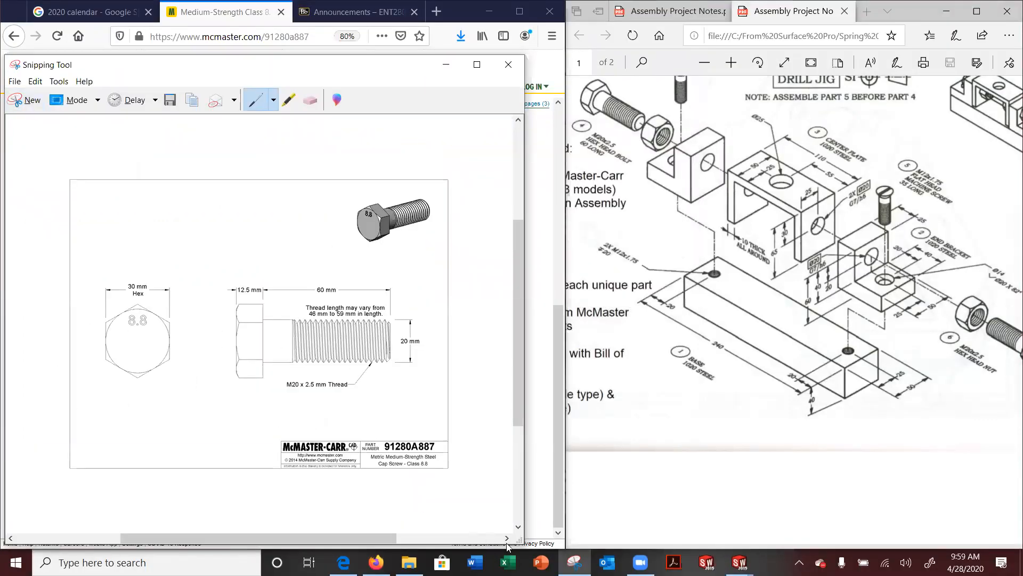
Switch to PowerPoint, start a presentation from the Urban monochrome template and dismiss the Camtasia add-in welcome message
click(543, 560)
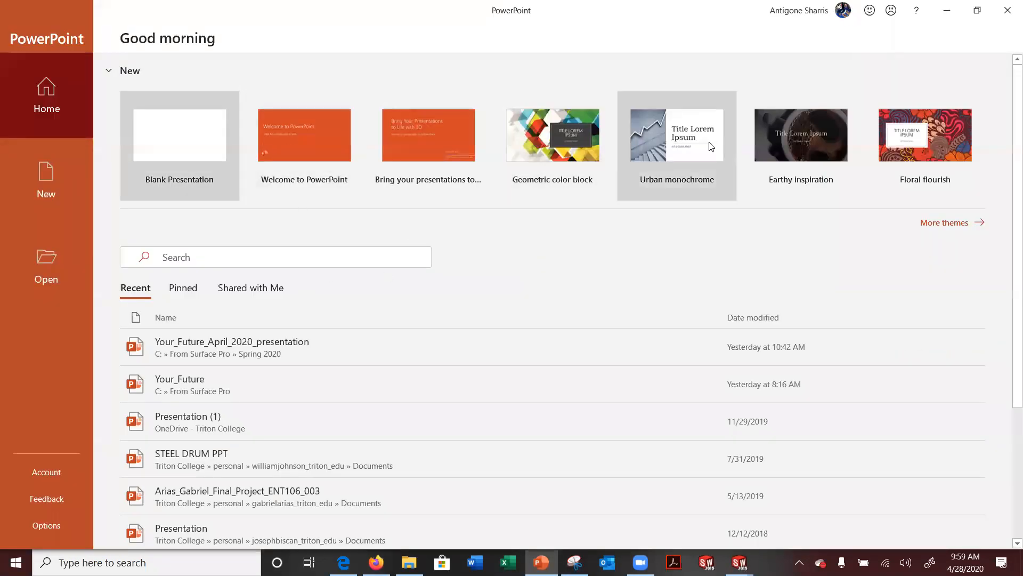
click(695, 144)
click(580, 297)
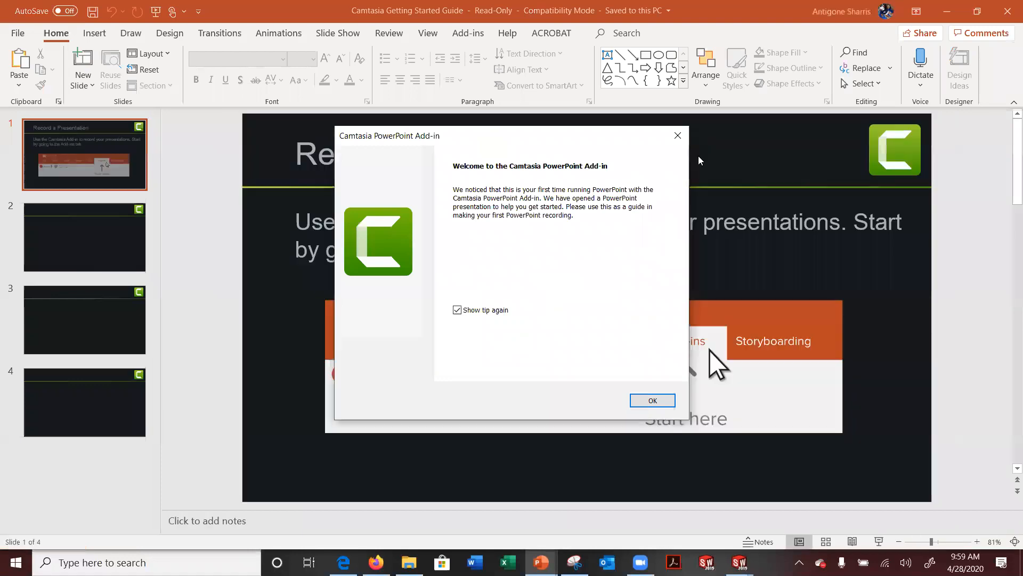
click(678, 136)
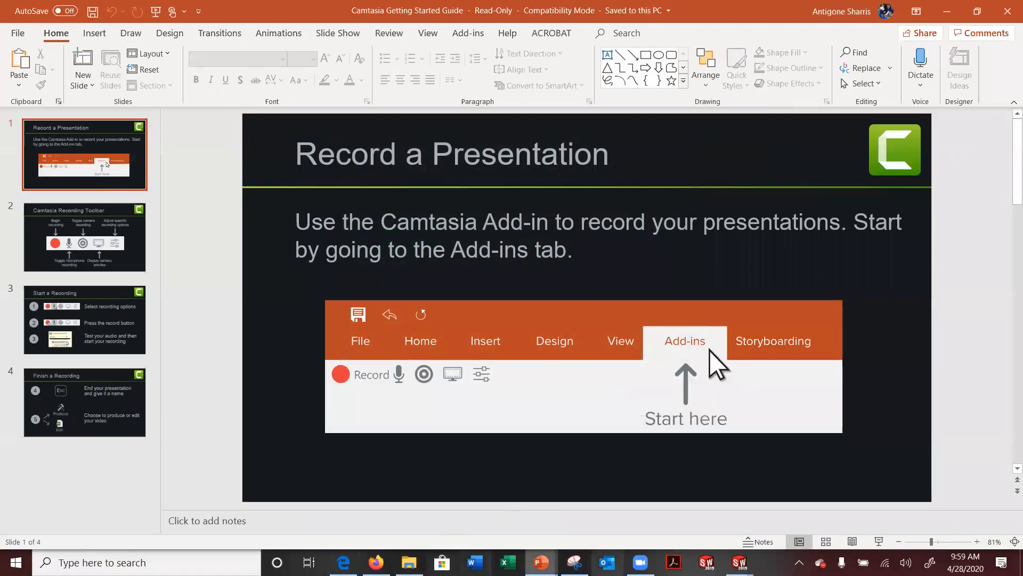
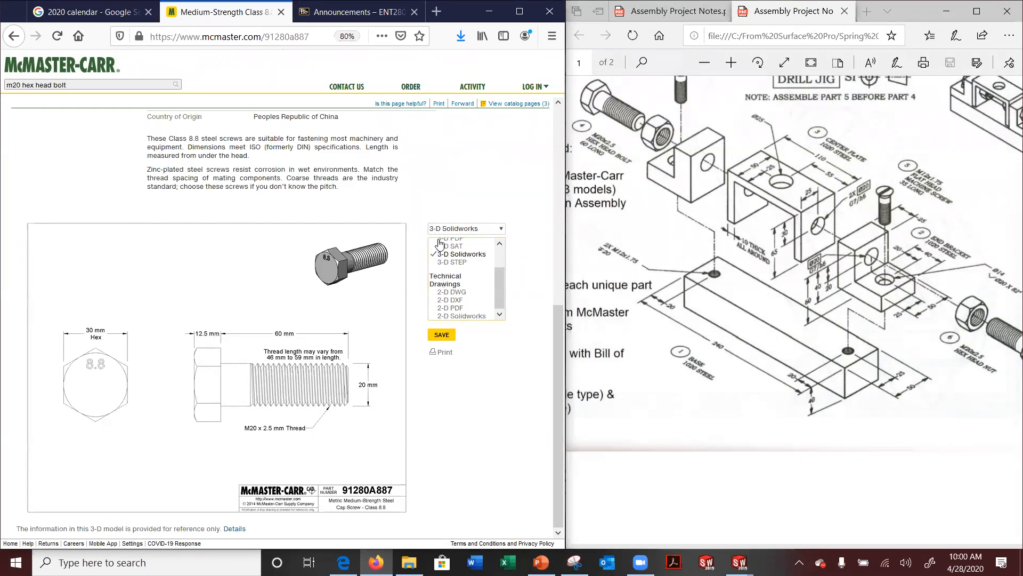
Download the 91280A887 hex head screw as a 3-D Solidworks model, saving the file instead of opening it
scroll(456, 309, up, 1)
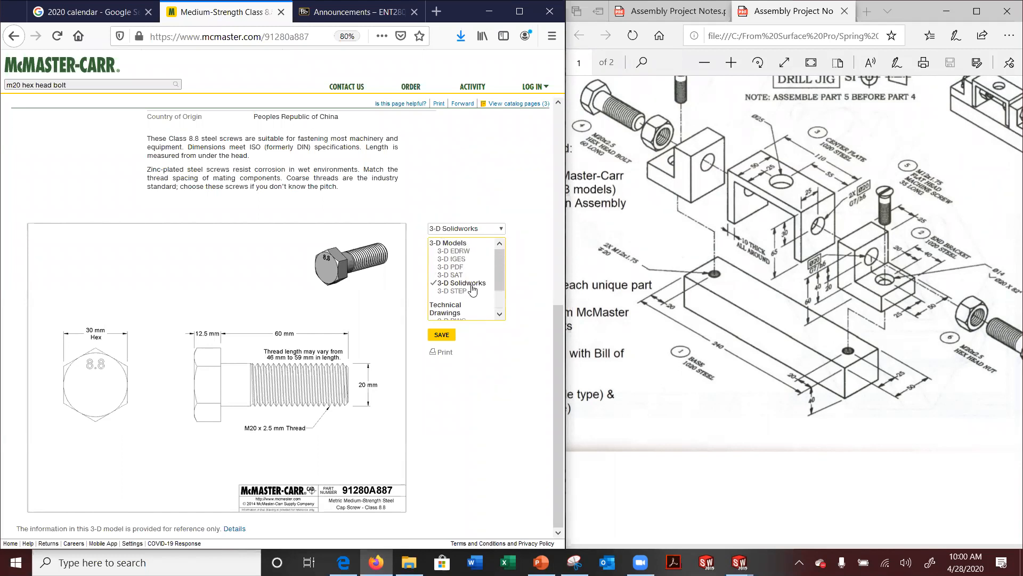
click(472, 286)
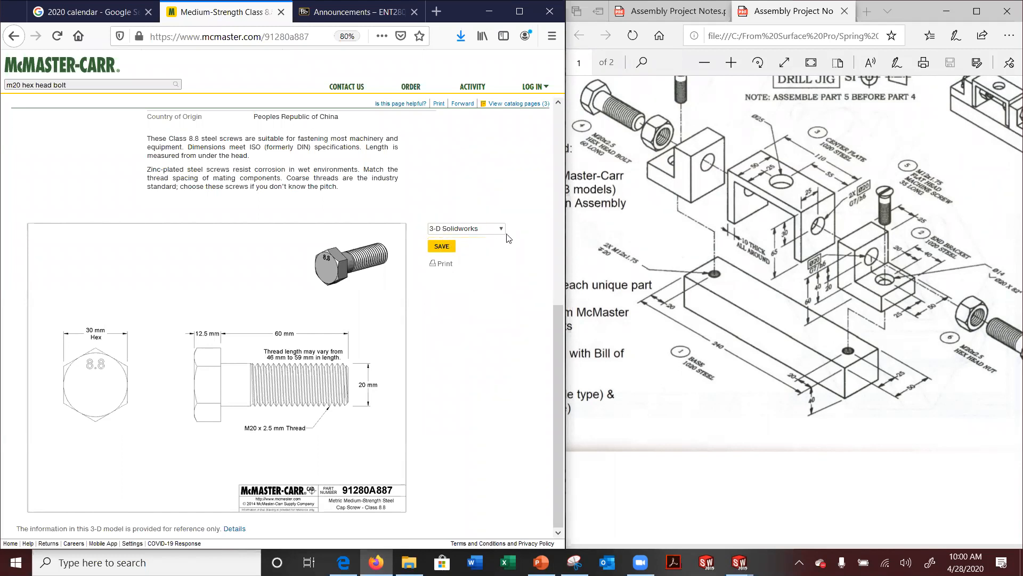
click(479, 233)
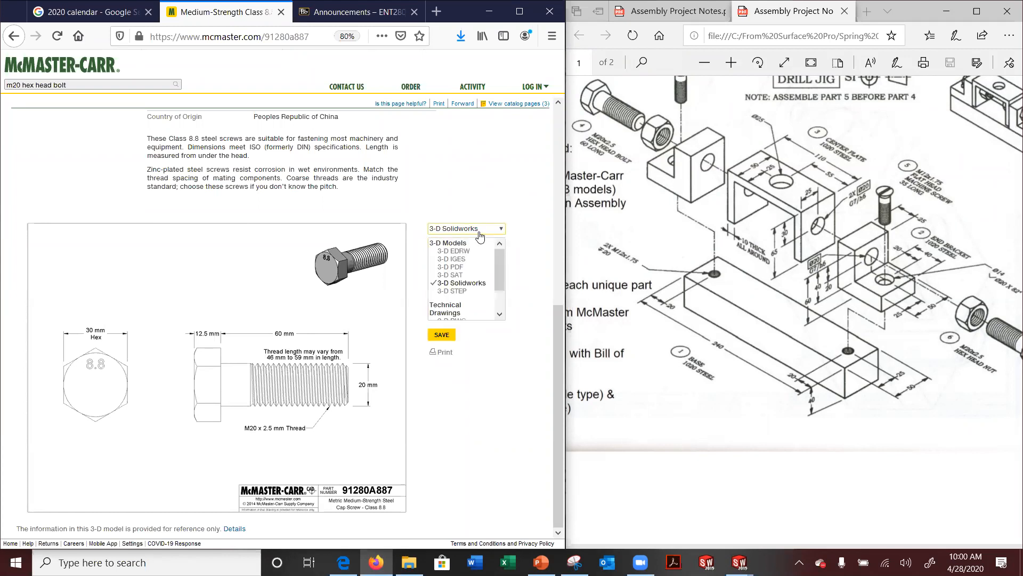
click(478, 284)
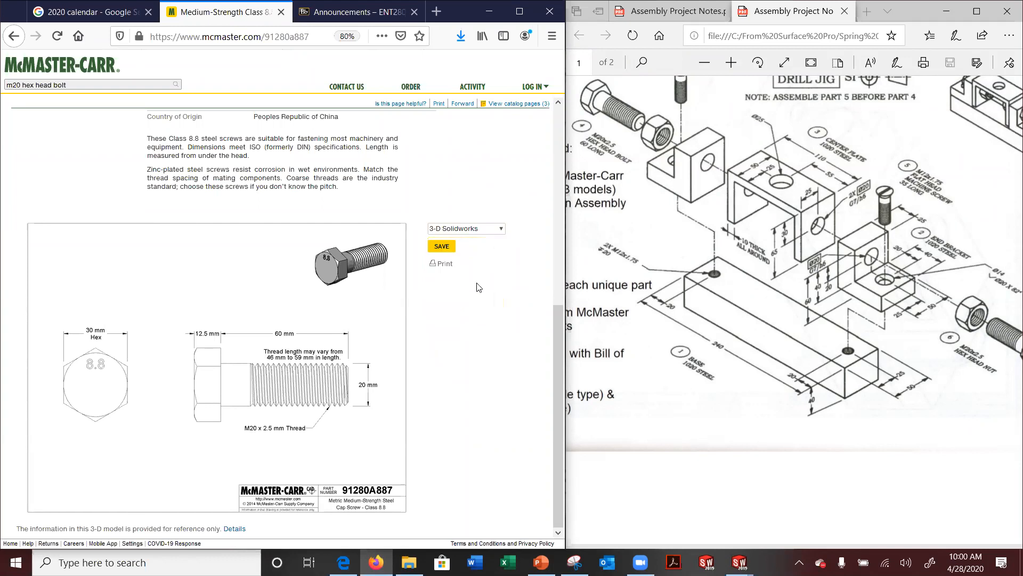
click(446, 247)
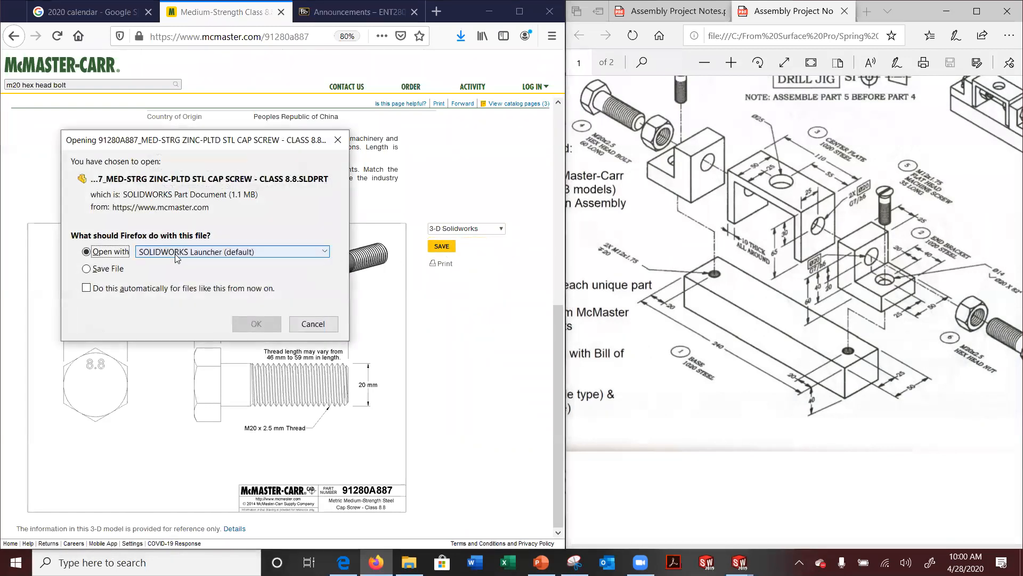
click(110, 275)
click(261, 326)
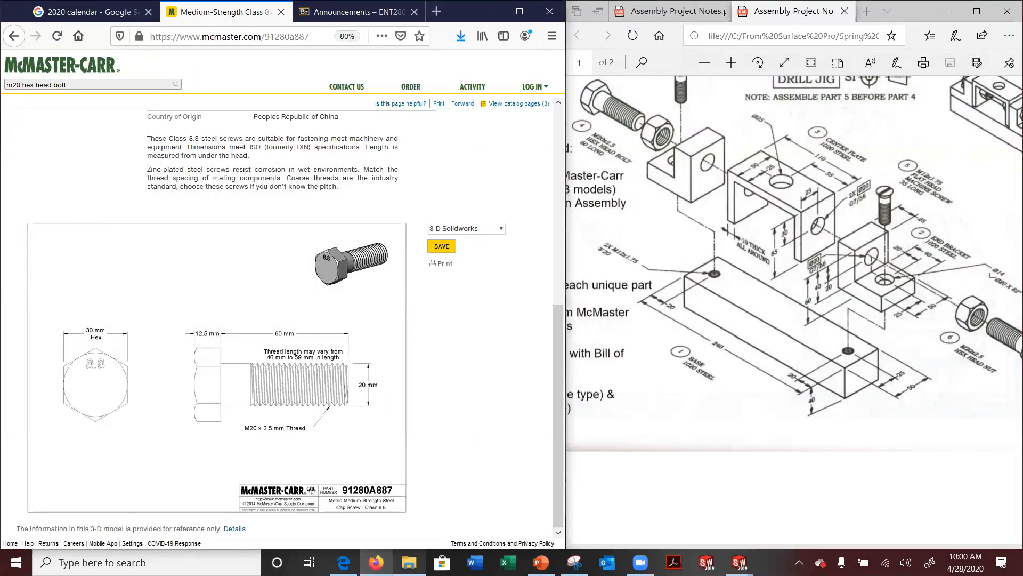
Switch to File Explorer and copy the 91280A887_MED-STRG ZINC-PLTD STL CAP SCREW - CLASS 8.8 part from the Downloads folder
click(409, 562)
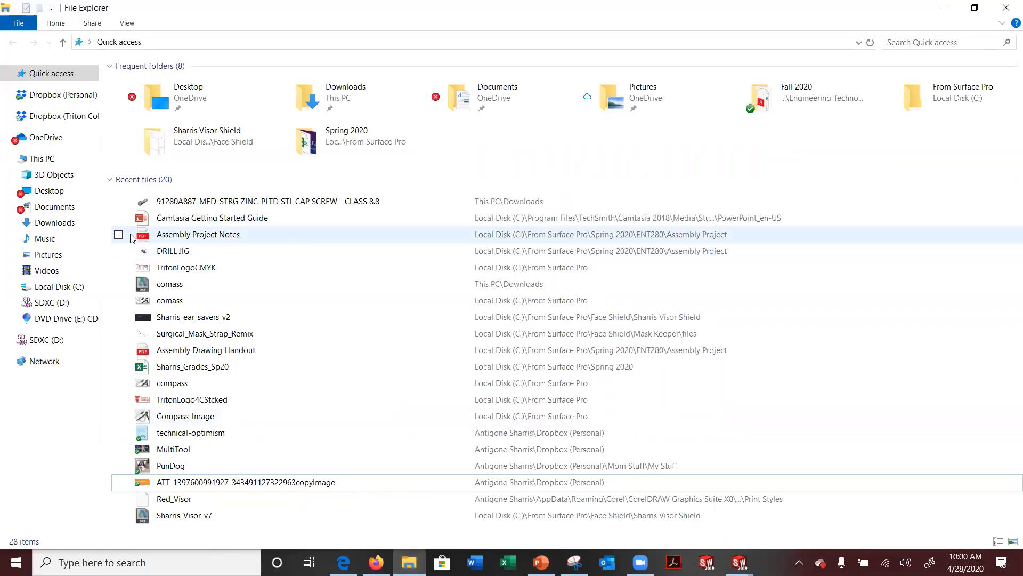
click(243, 205)
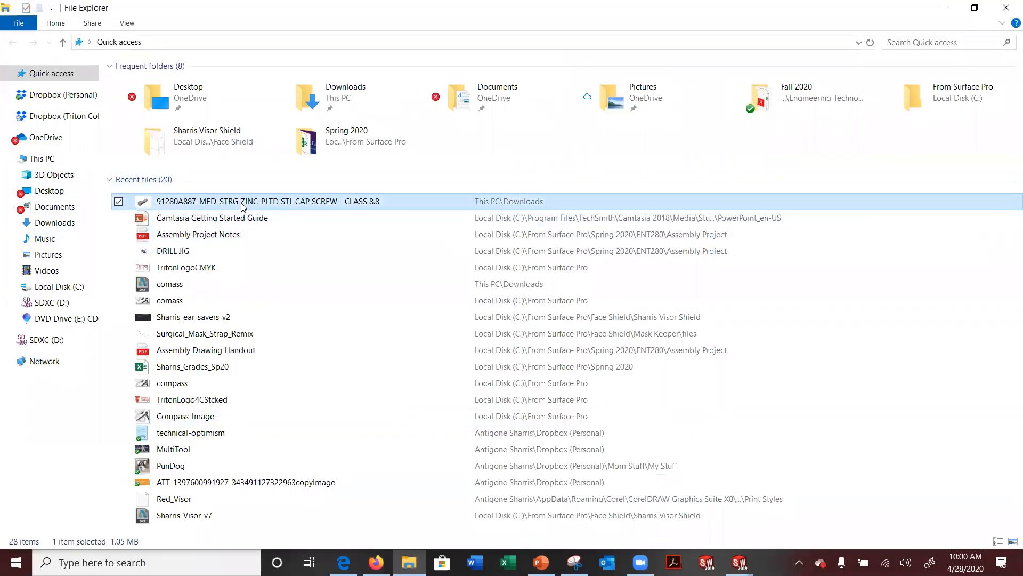
click(41, 119)
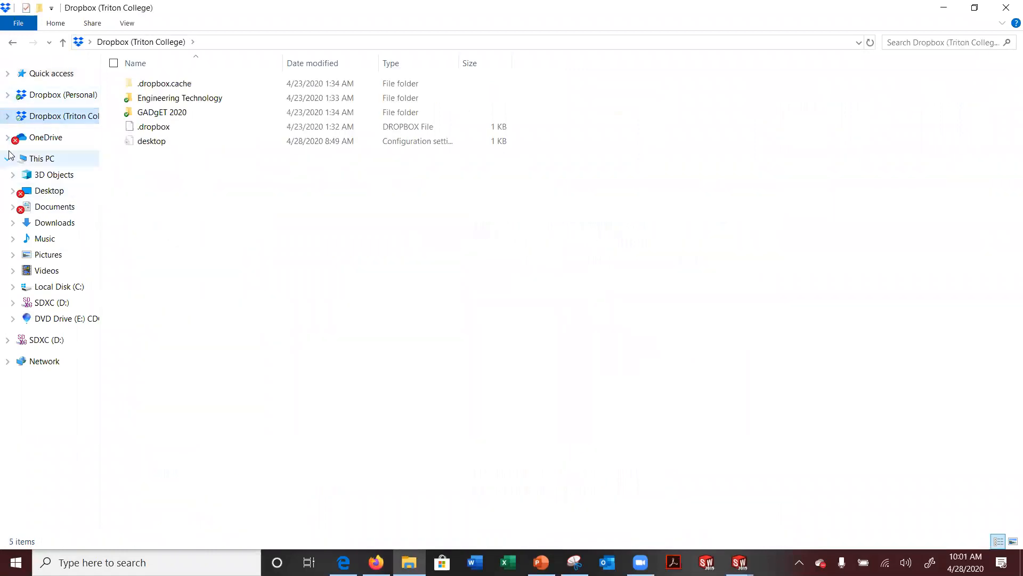
click(32, 224)
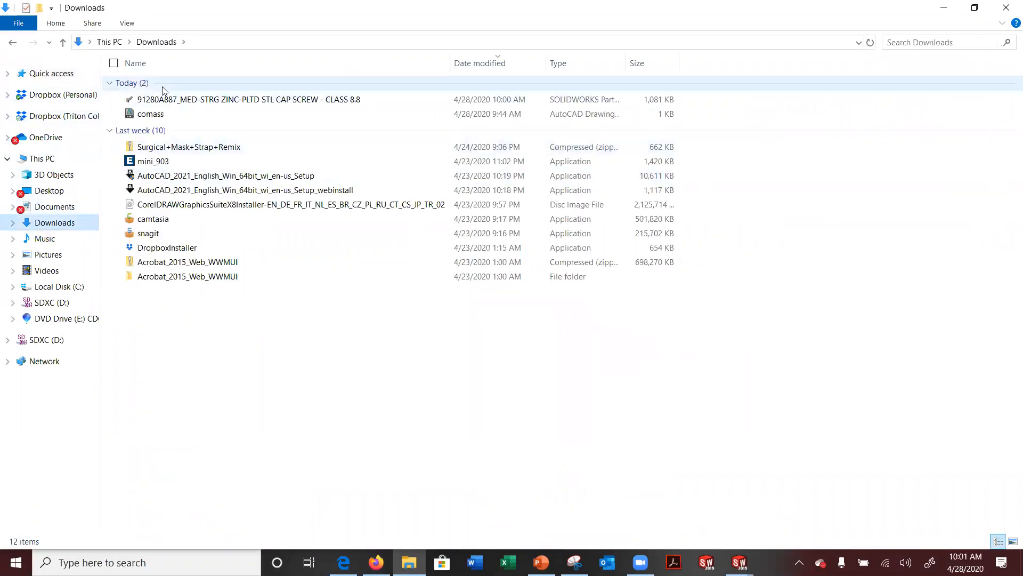
click(172, 102)
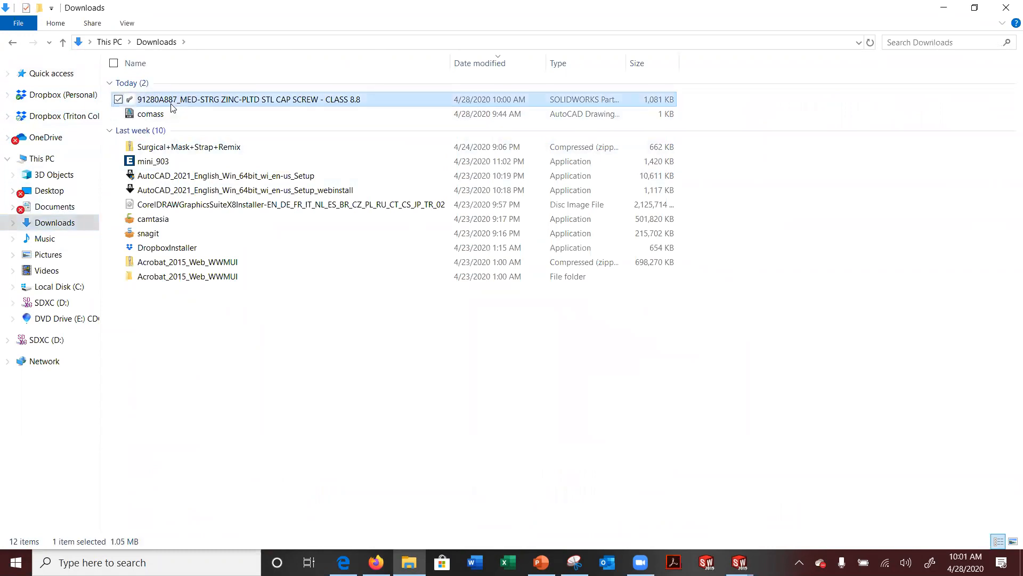
Paste the screw part into C:\From Surface Pro\Spring 2020\ENT280\Assembly Project and minimize File Explorer
click(59, 287)
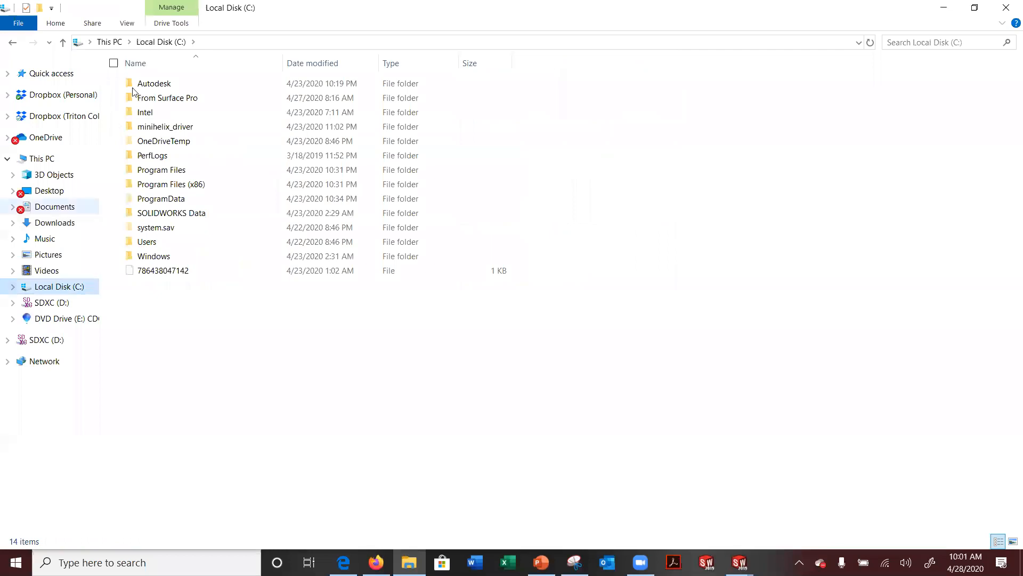
double_click(160, 100)
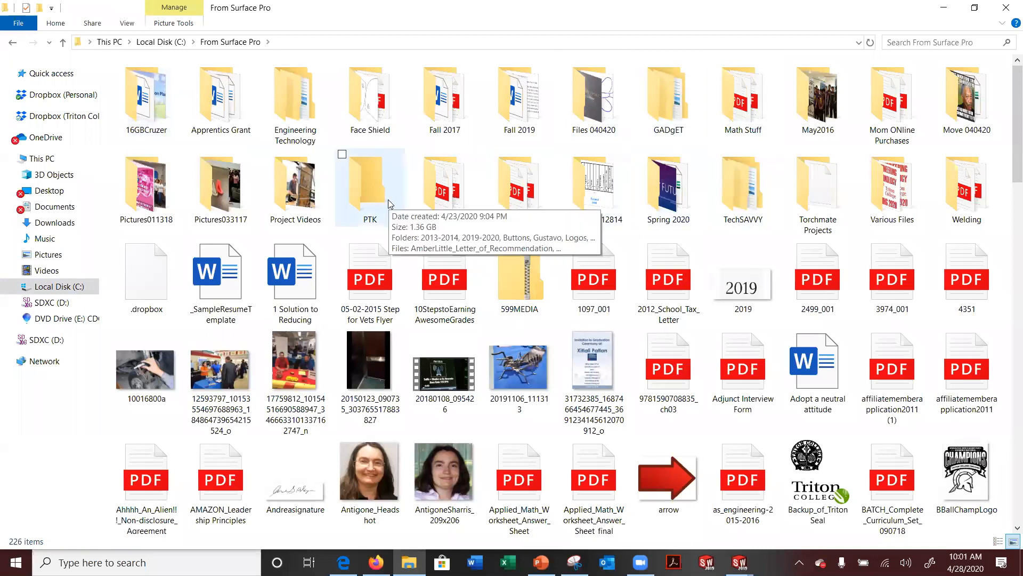
double_click(669, 188)
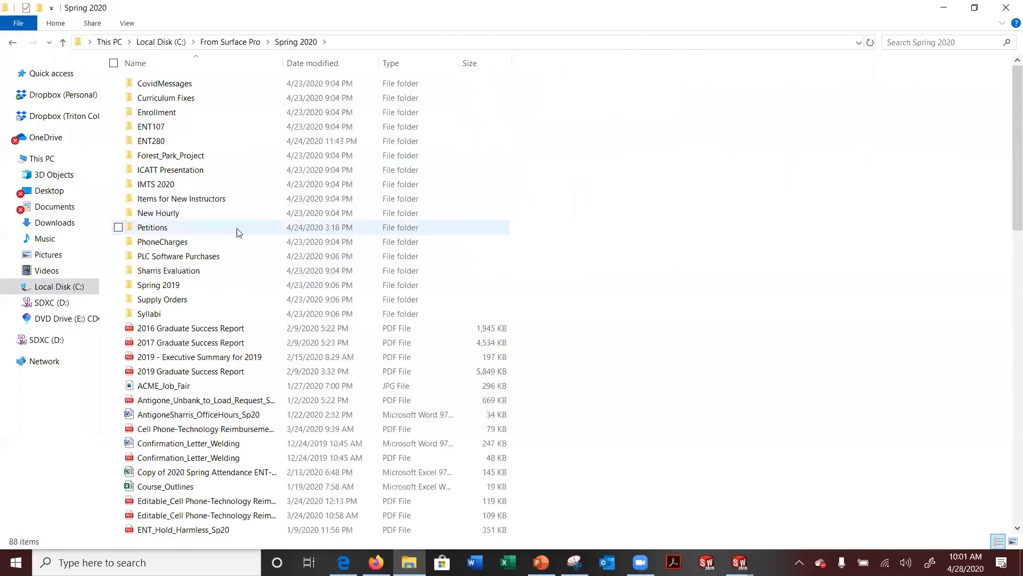
double_click(141, 142)
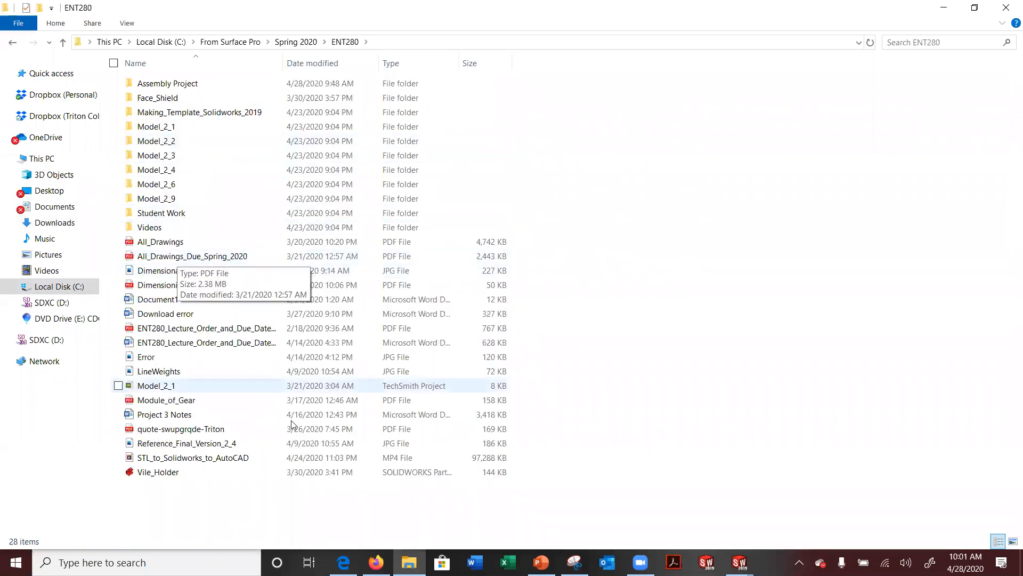
double_click(185, 88)
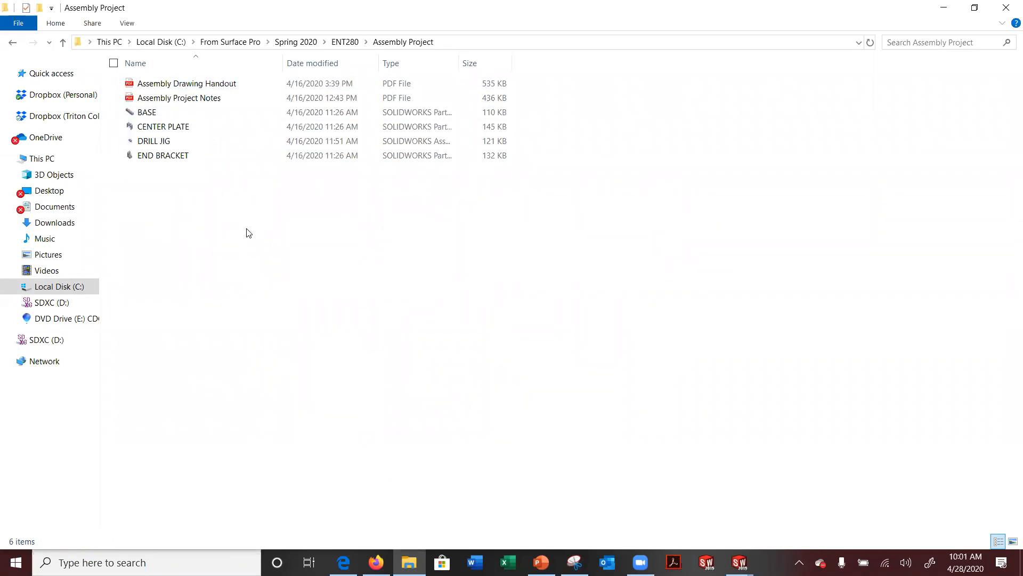
key(ctrl+v)
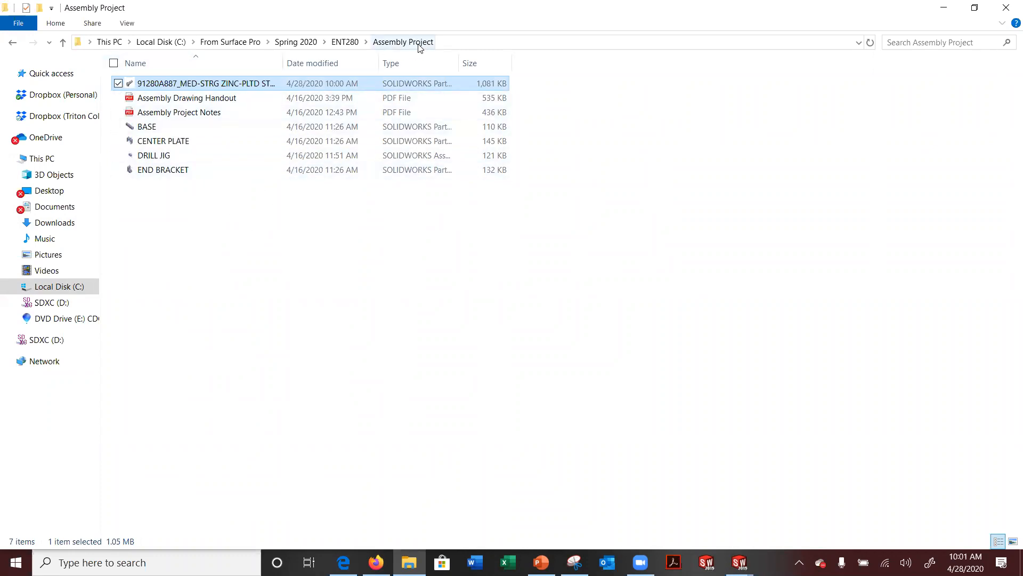
click(243, 169)
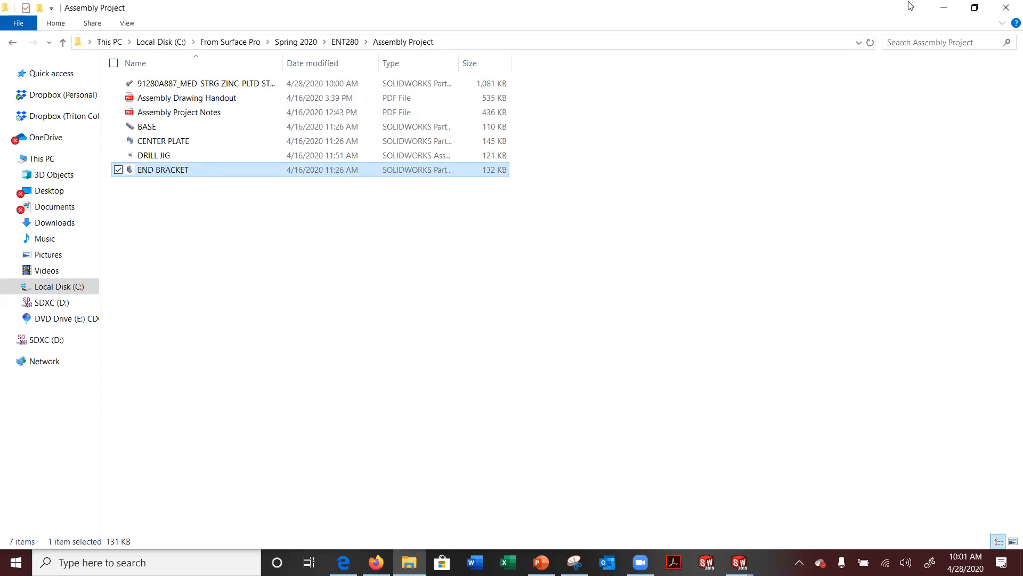
click(943, 8)
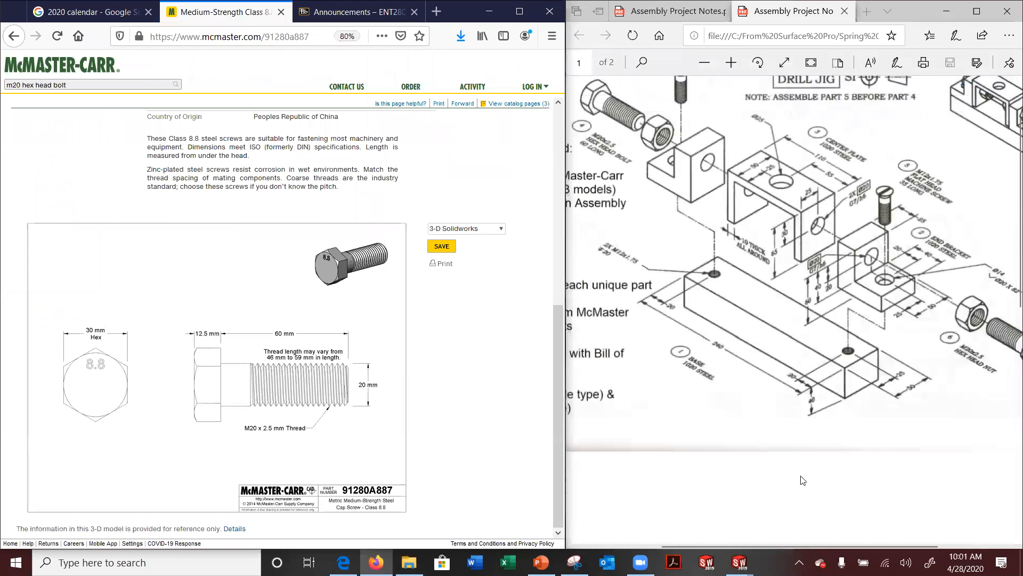
Examine the hex head nut and flat head machine screw callouts in the exploded drill jig drawing
click(805, 525)
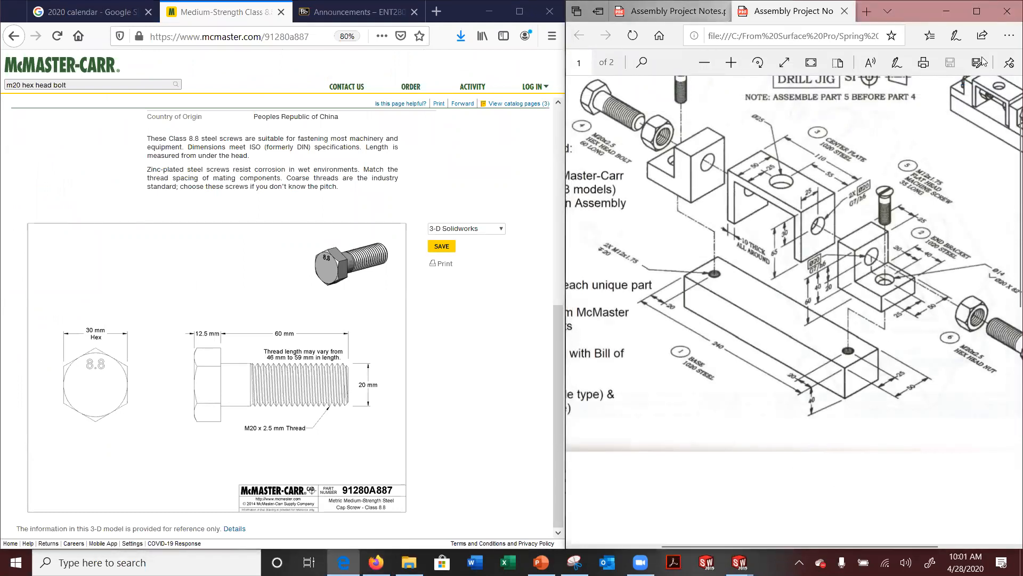
click(731, 63)
click(705, 63)
click(705, 62)
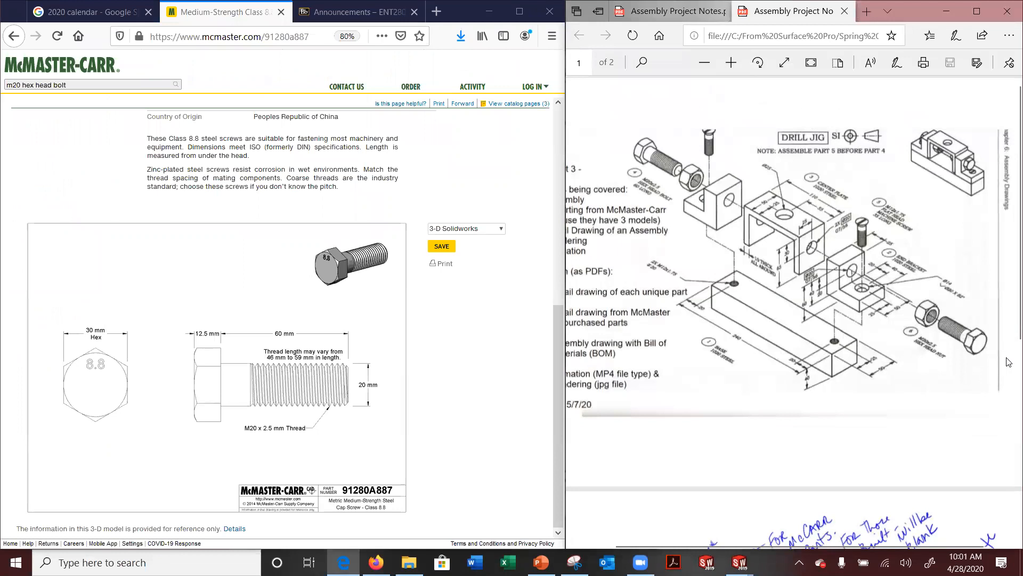
ctrl+scroll(1009, 361, up, 2)
ctrl+scroll(990, 325, up, 3)
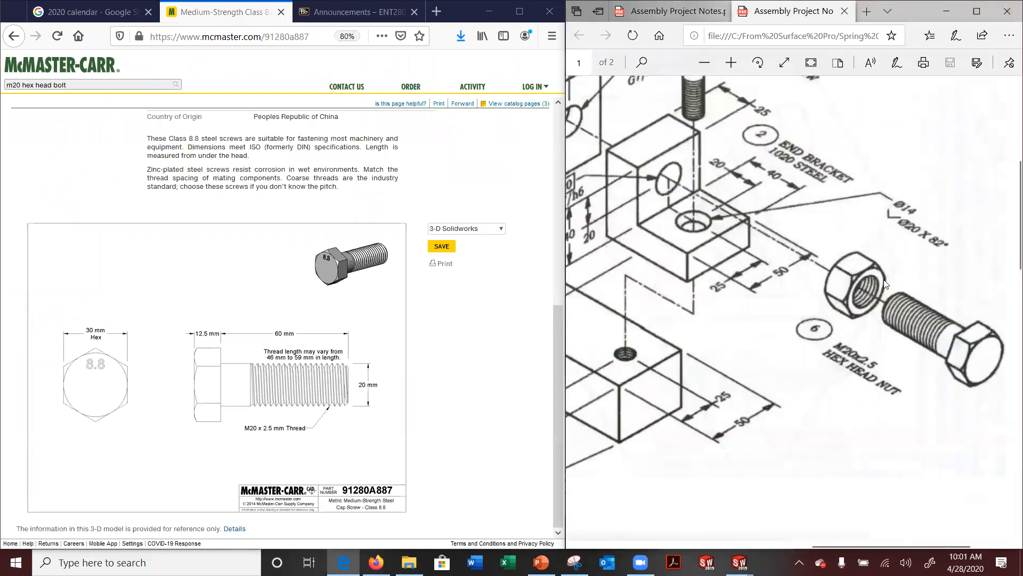
ctrl+scroll(869, 298, down, 1)
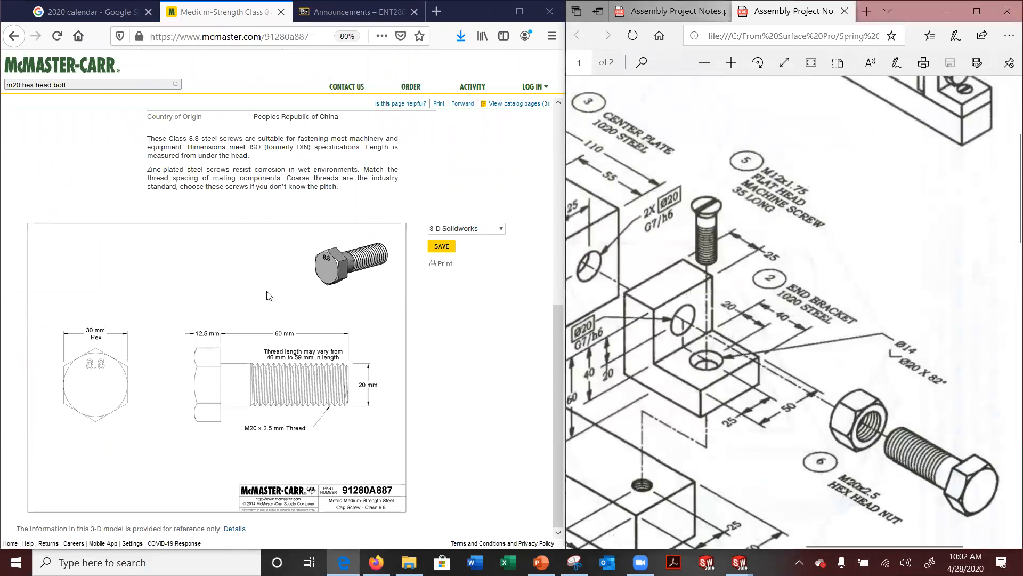
Search McMaster-Carr for "hex head bolts"
click(78, 84)
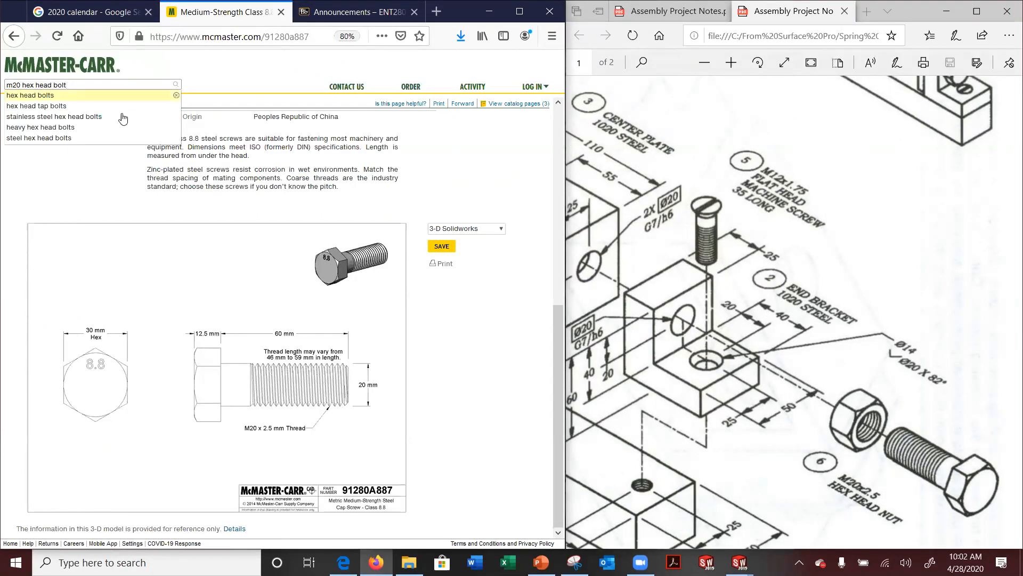
click(126, 96)
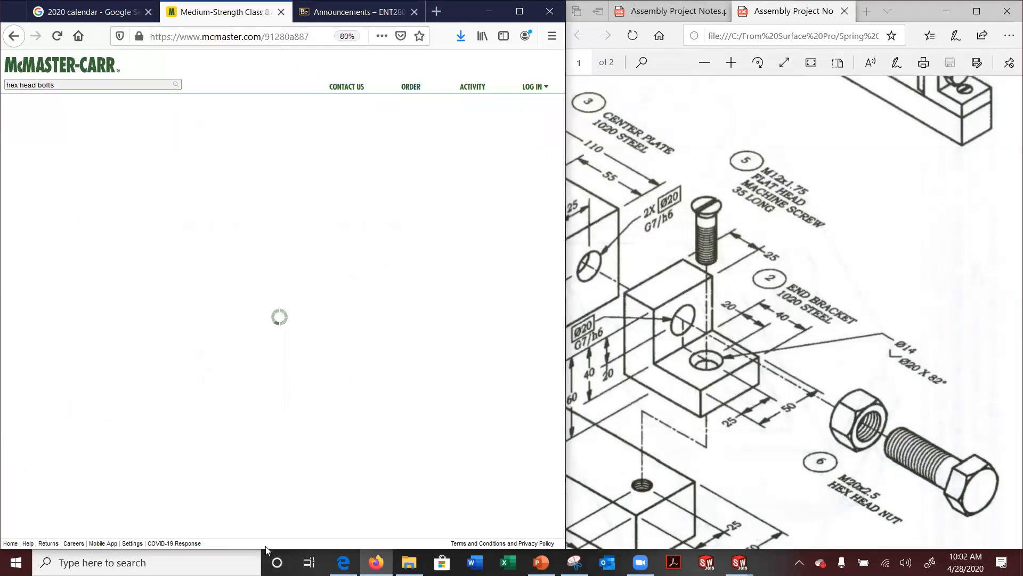
Filter the hex head bolt results to metric M20 screws and look through the listed sizes
click(25, 133)
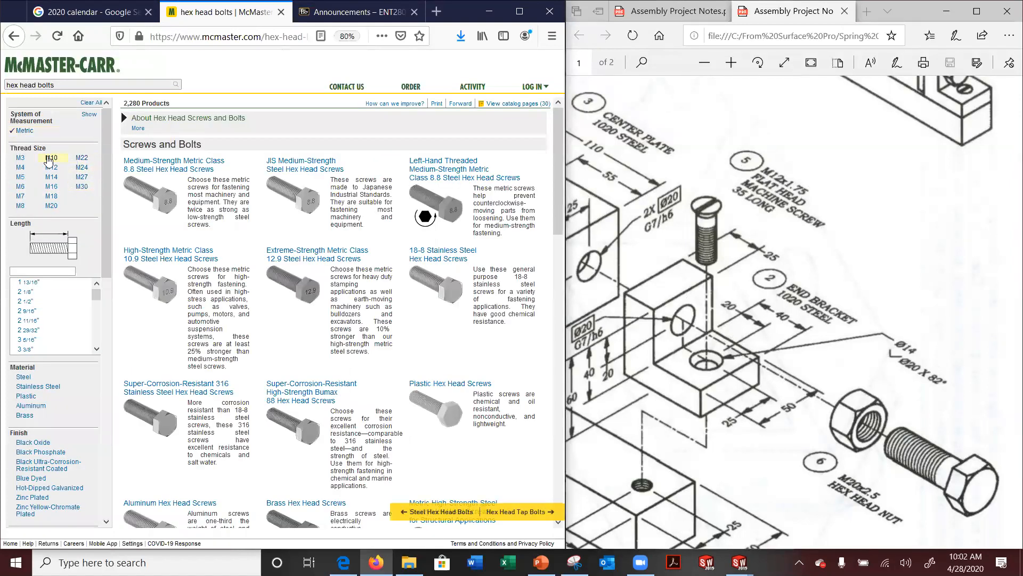
click(51, 206)
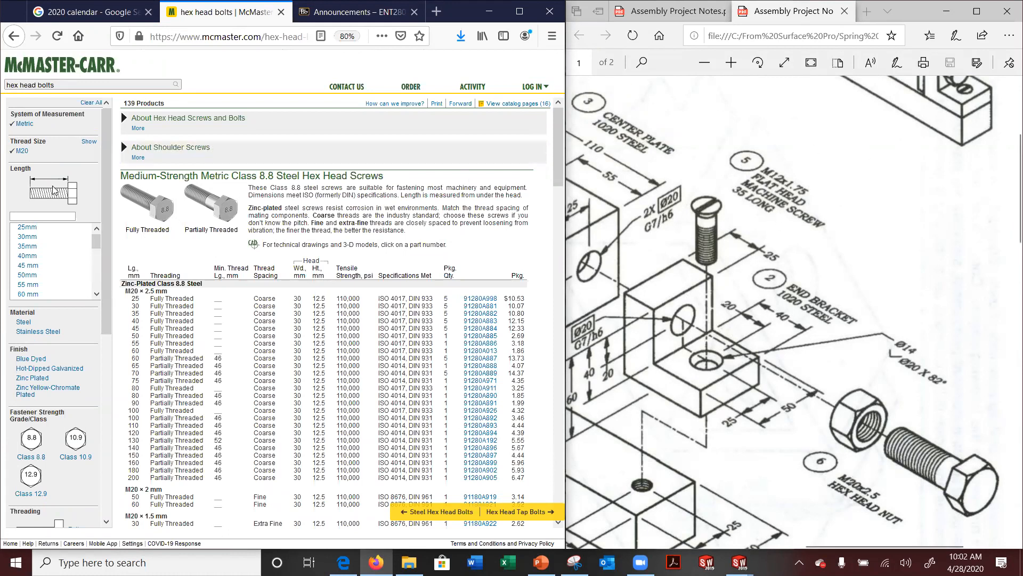
scroll(202, 334, down, 5)
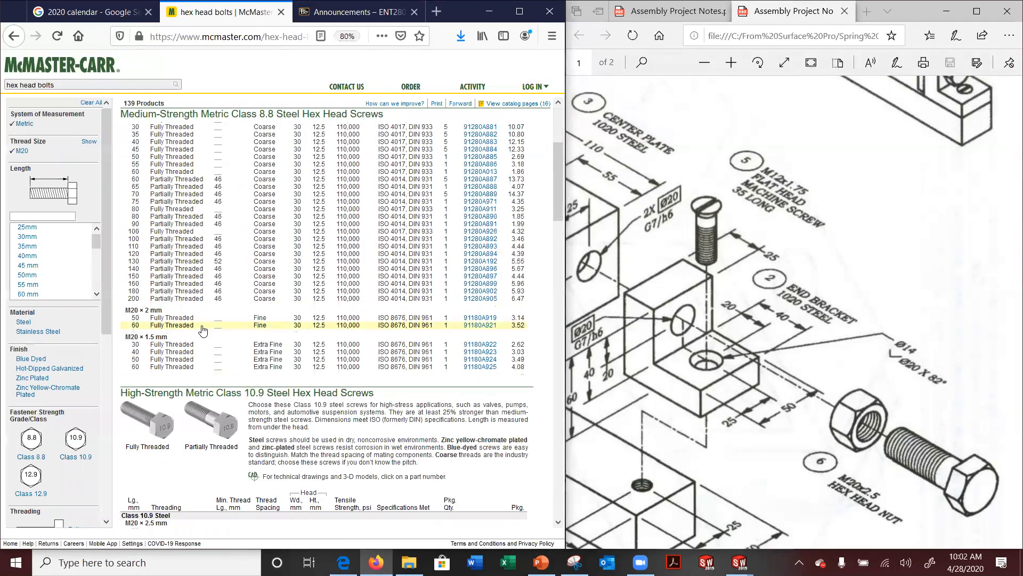
scroll(159, 240, up, 5)
Search McMaster-Carr for "hex head nut"
click(65, 84)
drag(65, 84, 33, 82)
text(nut)
key(Return)
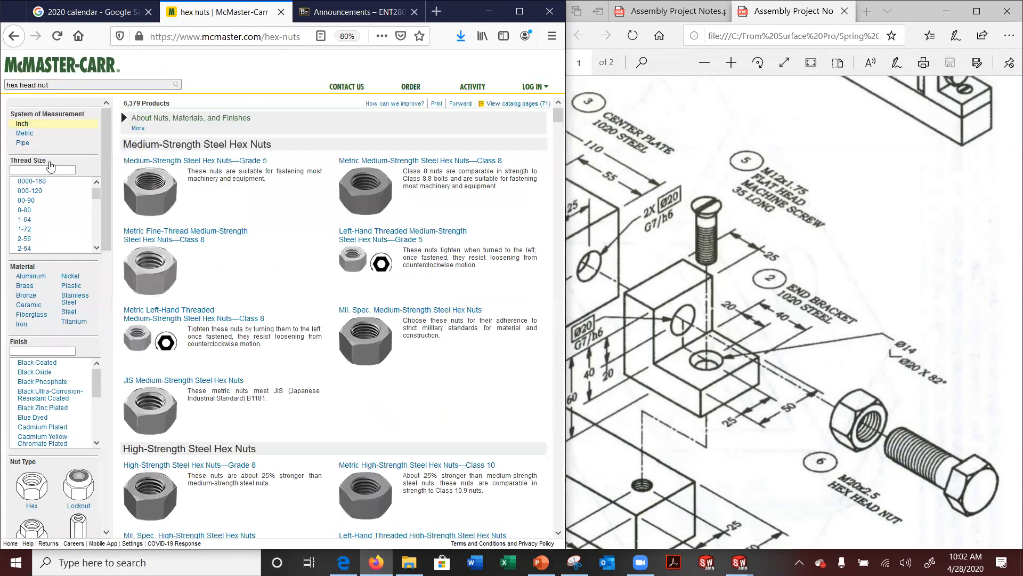
Limit the nut results to Metric and choose Metric Medium-Strength Steel Hex Nuts—Class 8
click(24, 133)
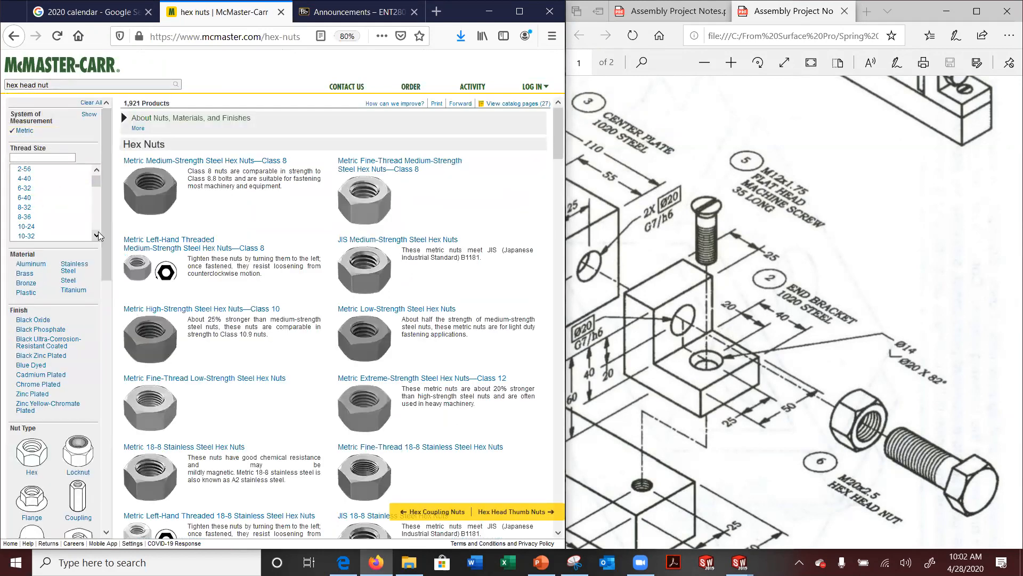
scroll(97, 182, down, 2)
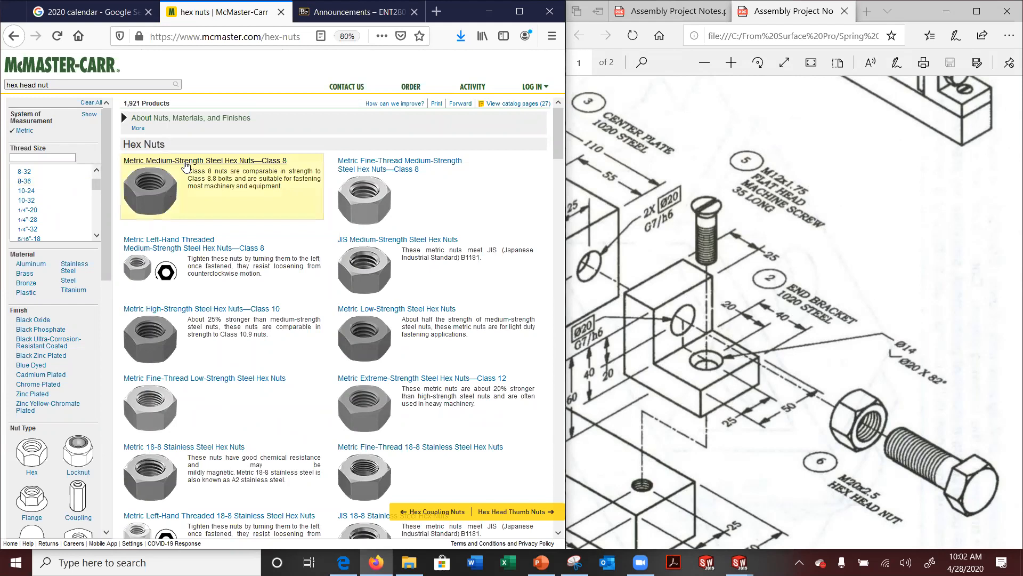
click(254, 161)
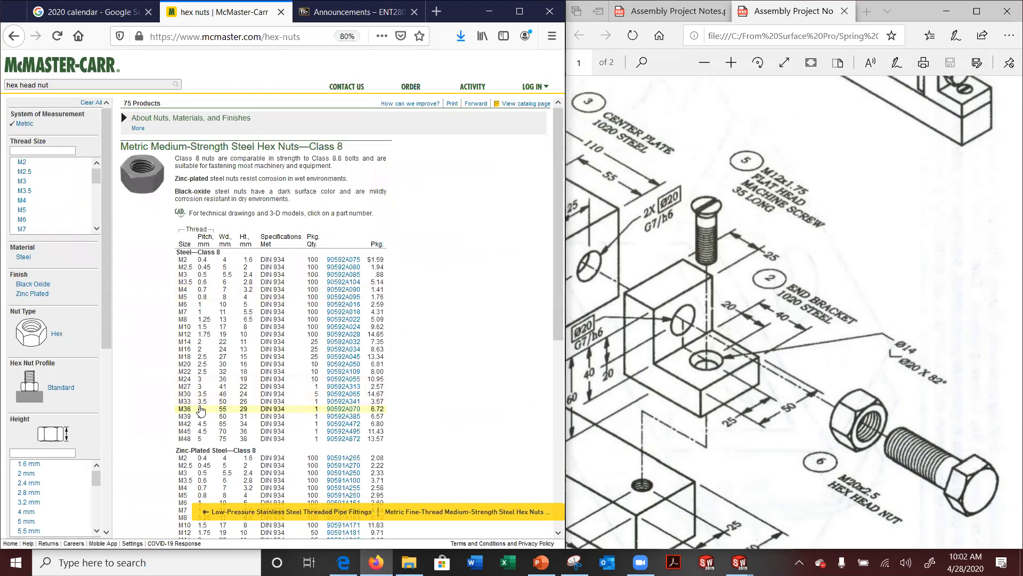
Filter the Class 8 nuts to the Hex nut type, Standard profile and M20 thread size
scroll(200, 410, down, 5)
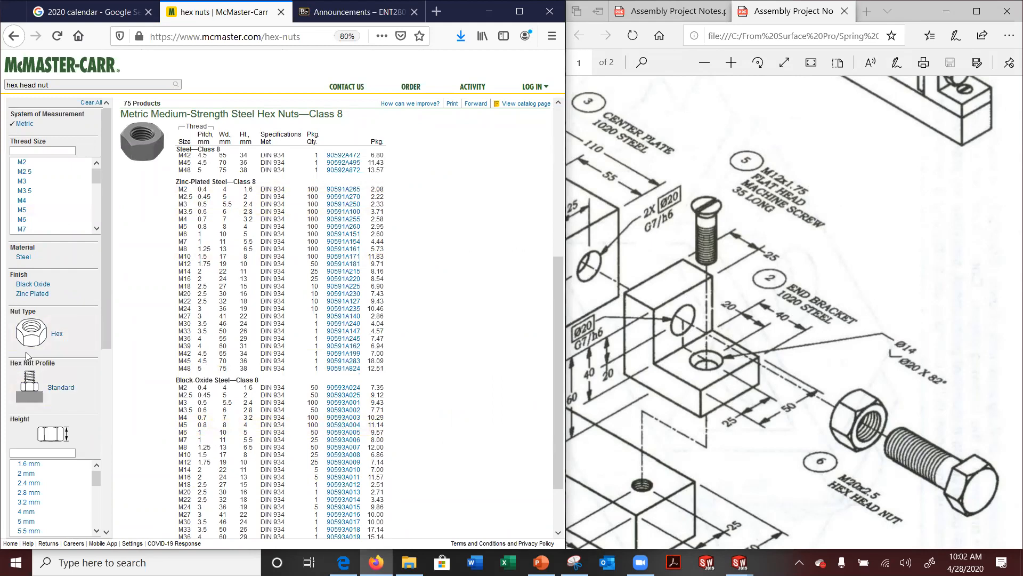
scroll(27, 301, down, 3)
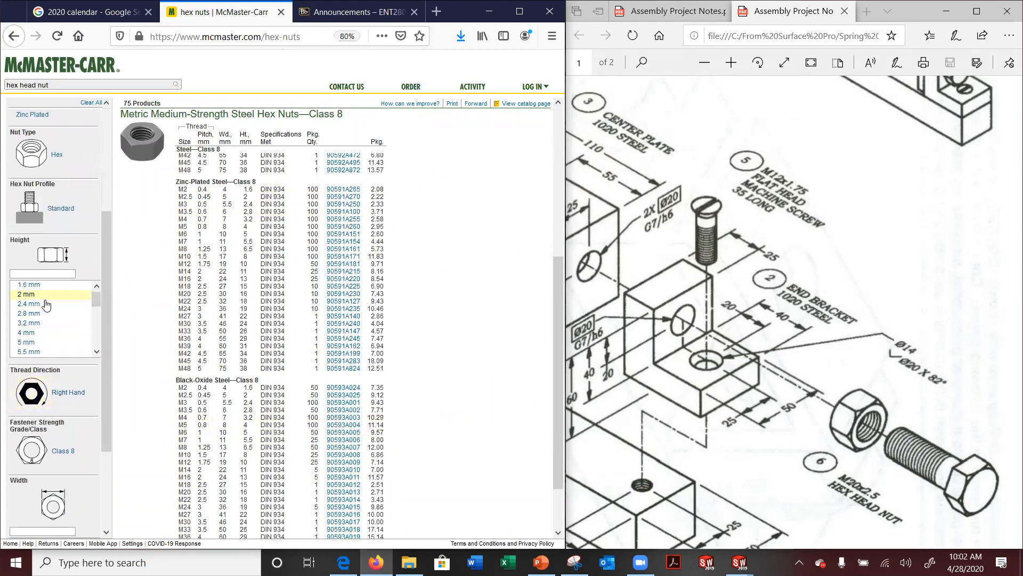
scroll(93, 320, down, 5)
scroll(93, 324, up, 5)
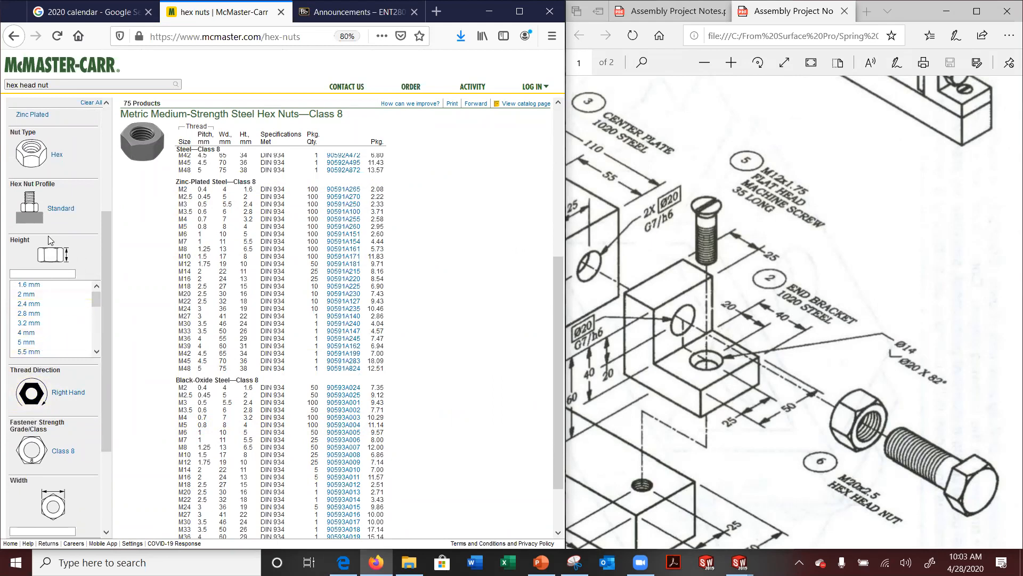
click(42, 153)
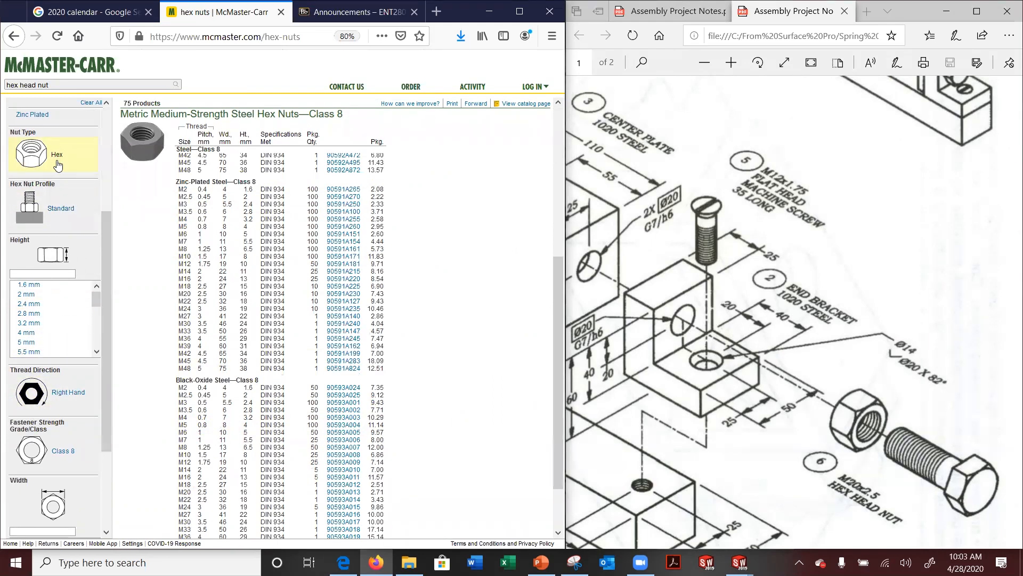
click(63, 208)
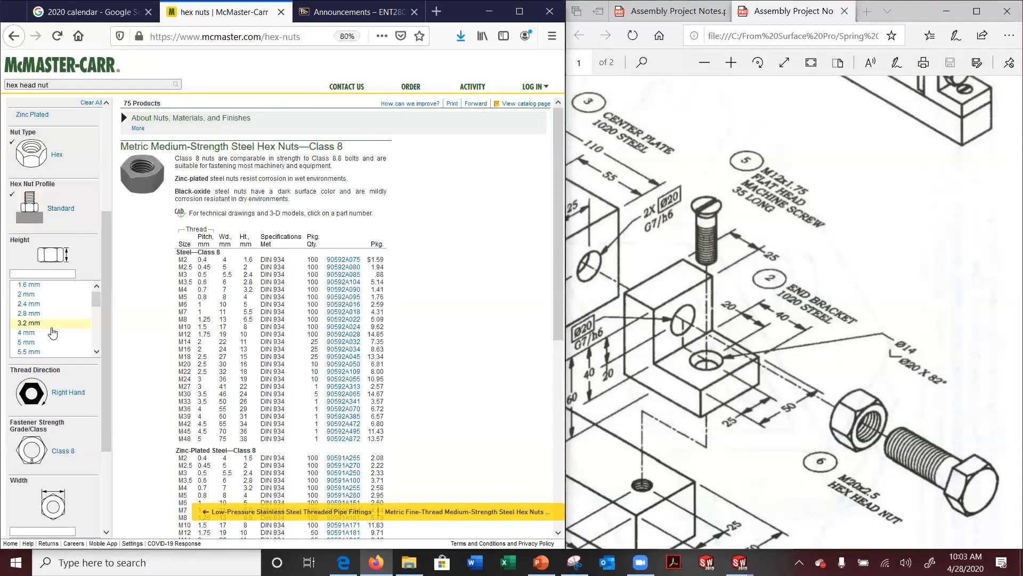
scroll(53, 261, up, 5)
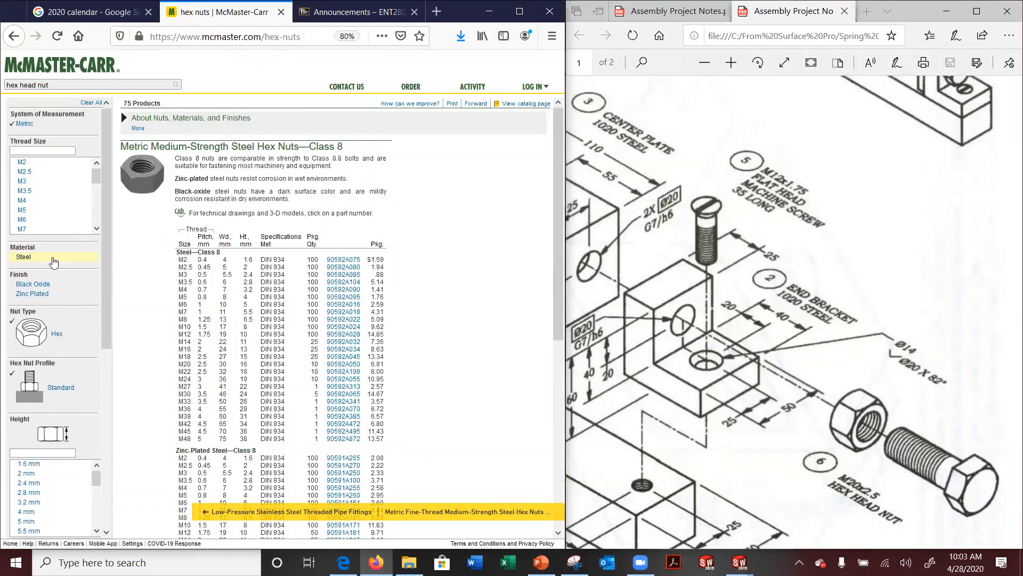
scroll(79, 218, down, 4)
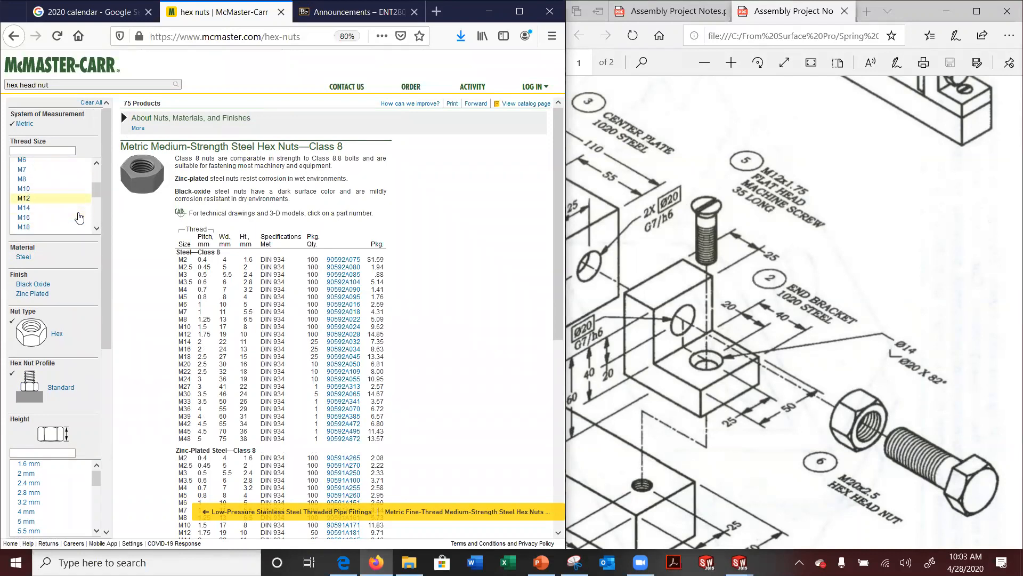
scroll(79, 217, down, 1)
click(27, 164)
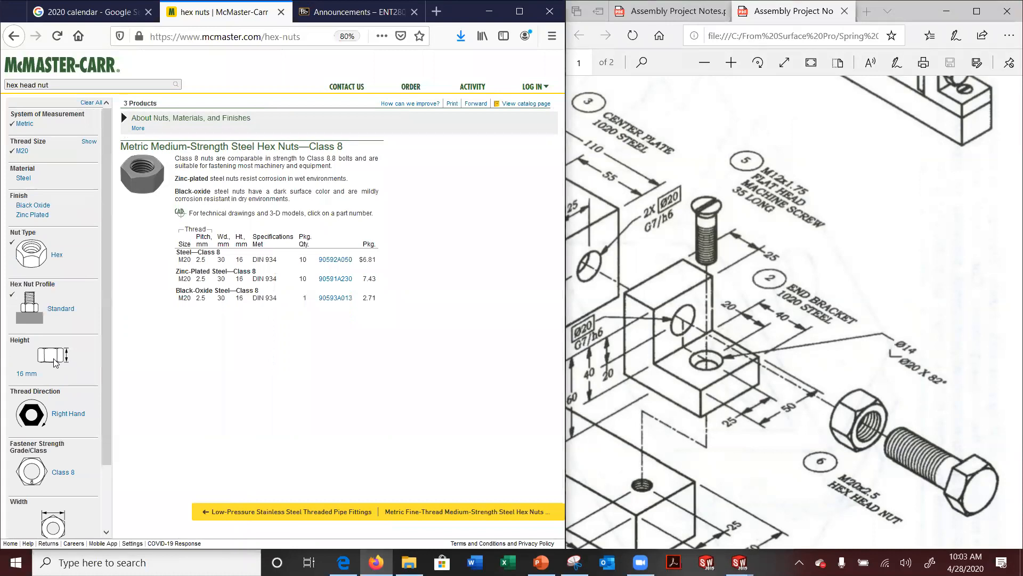
Open the product detail of the black-oxide M20 hex nut 90593A013 and bring up its technical drawing
scroll(75, 368, down, 1)
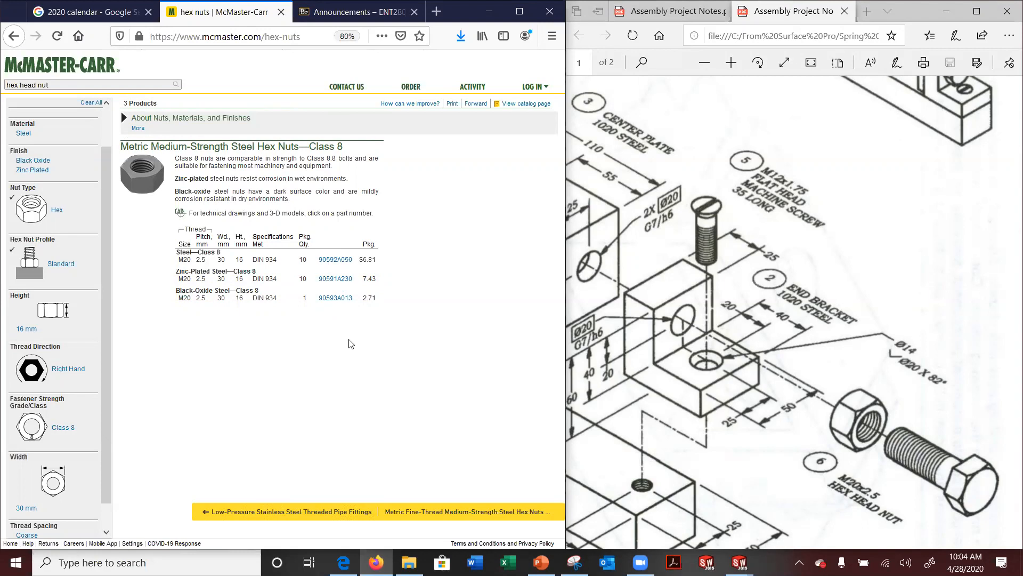
click(335, 298)
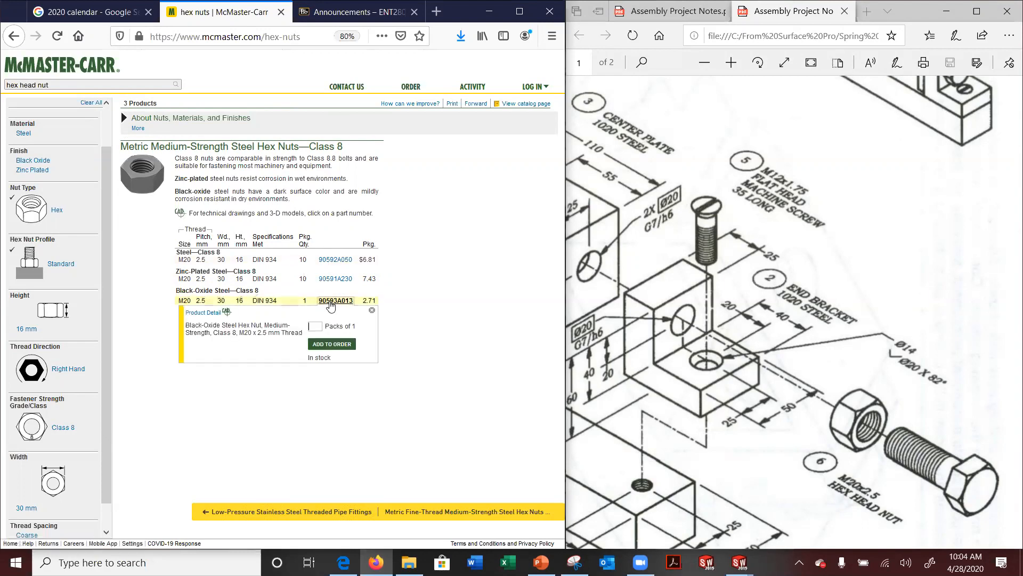
click(203, 313)
scroll(320, 330, down, 5)
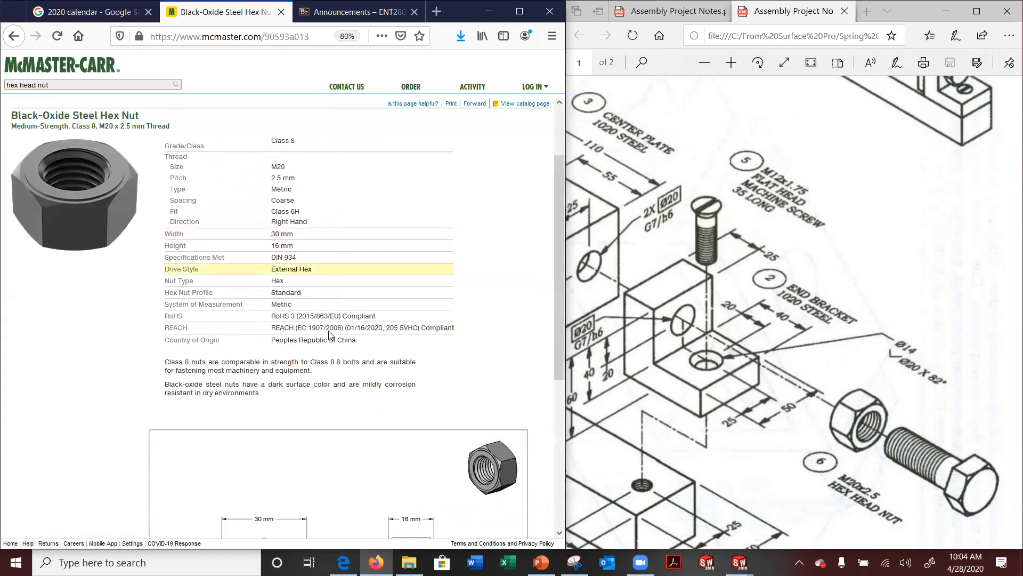
scroll(334, 342, down, 2)
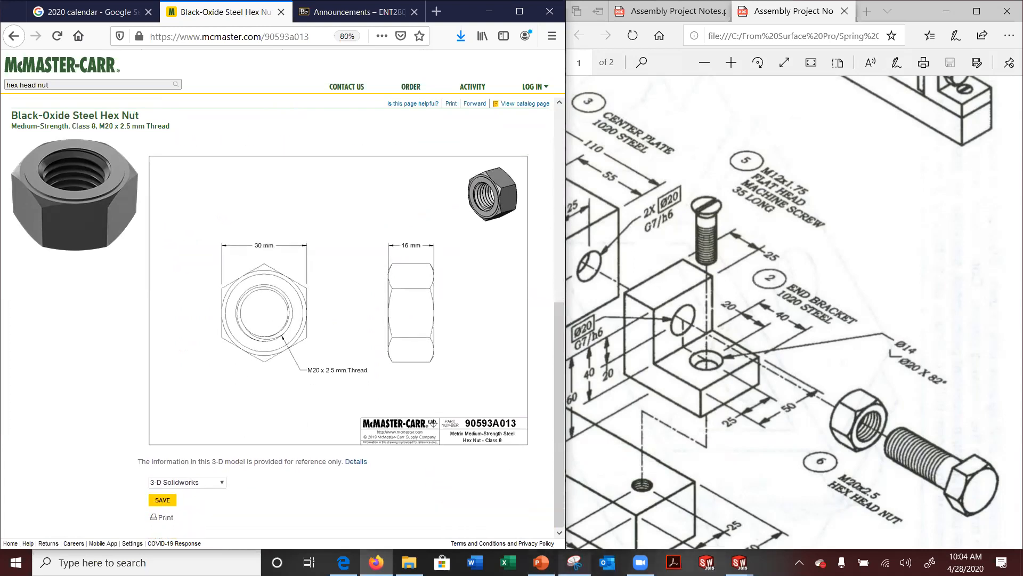
Capture the hex nut's whole technical drawing, including its title block, with Snipping Tool
mouse_move(575, 563)
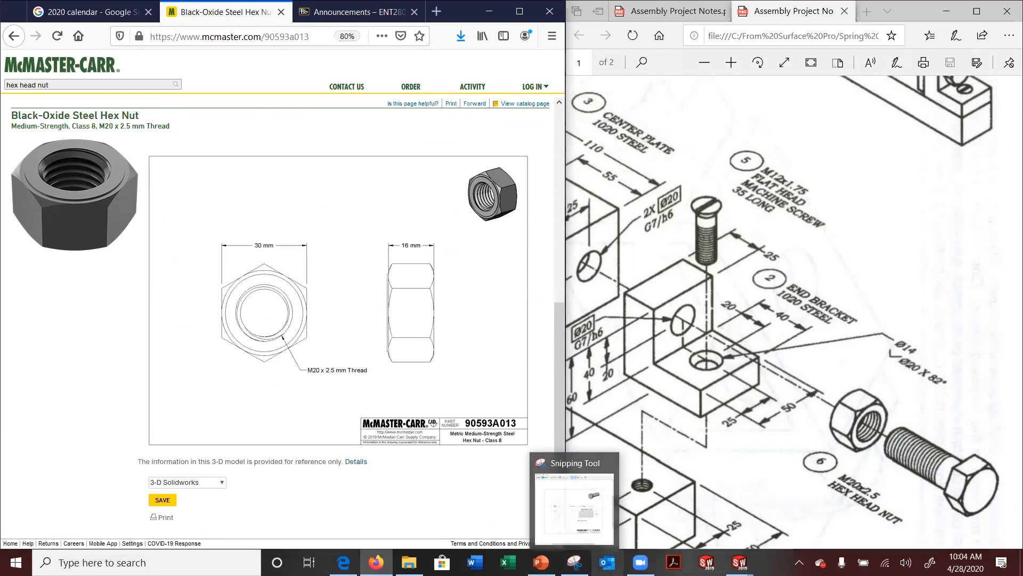
mouse_move(541, 562)
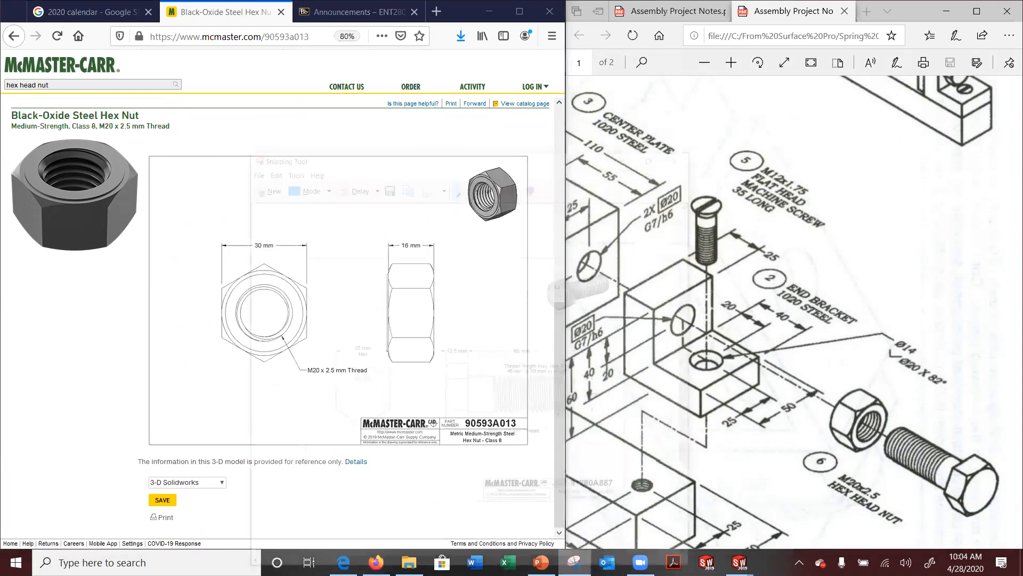
click(575, 562)
click(198, 104)
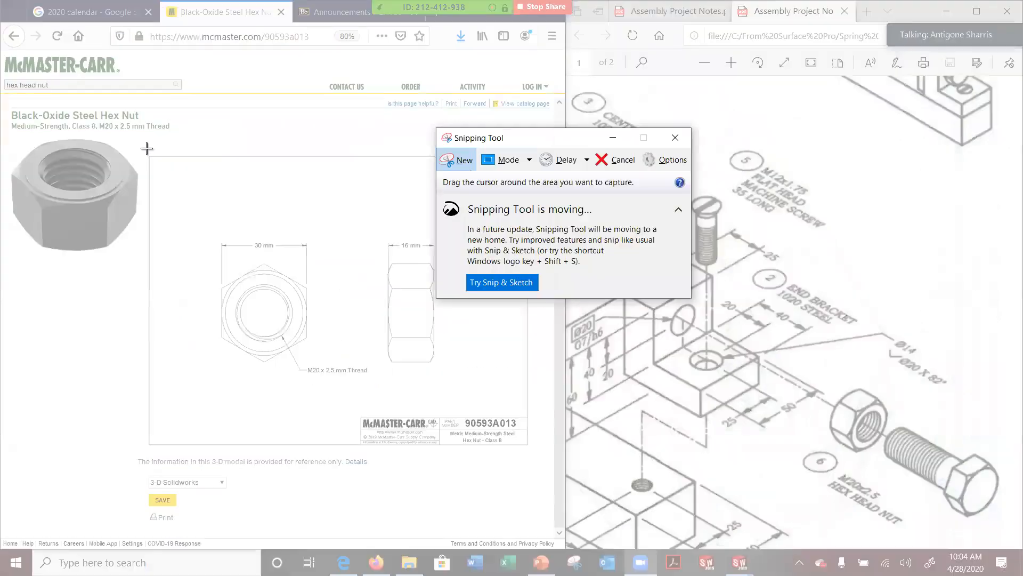
mouse_move(147, 153)
mouse_down()
mouse_move(251, 279)
mouse_move(528, 448)
mouse_up()
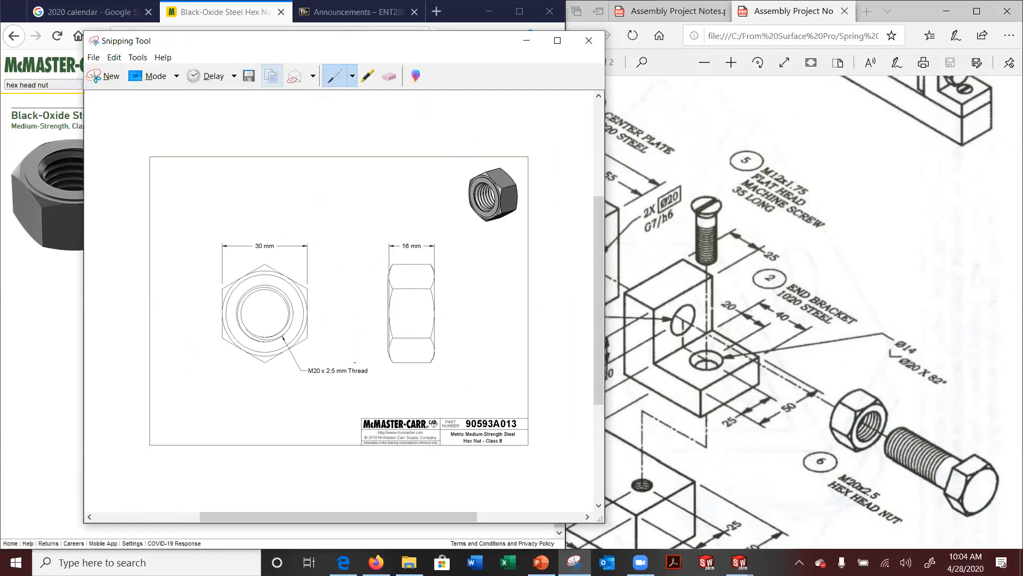
Switch to PowerPoint and insert a new Blank slide after the cap screw slide
click(541, 562)
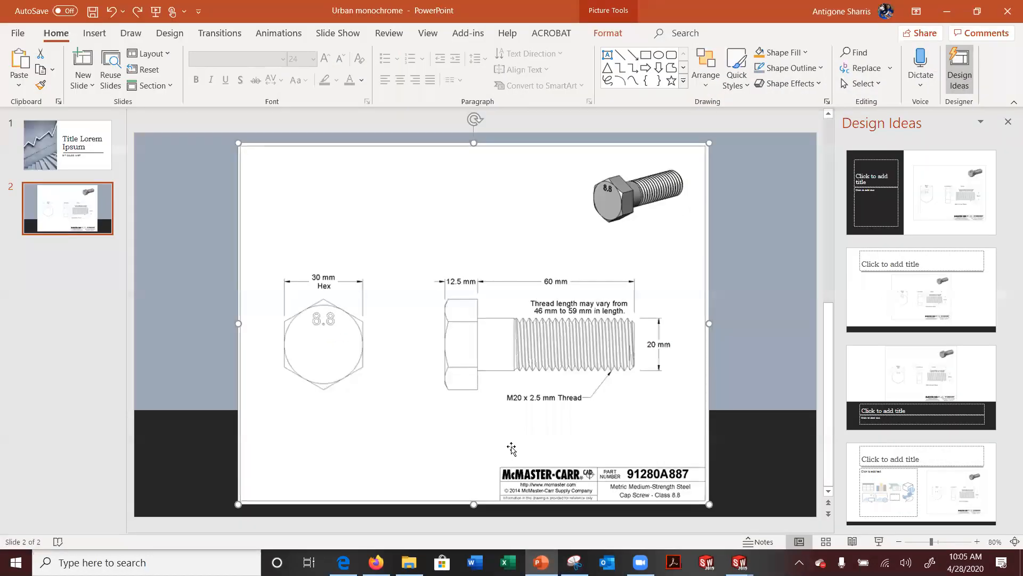
click(68, 260)
click(61, 231)
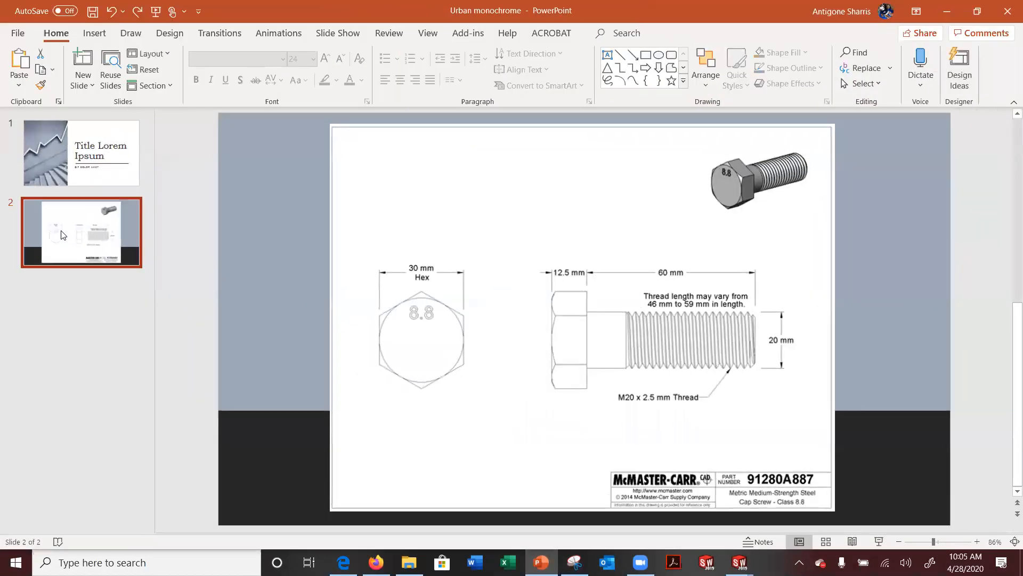
click(94, 33)
click(19, 88)
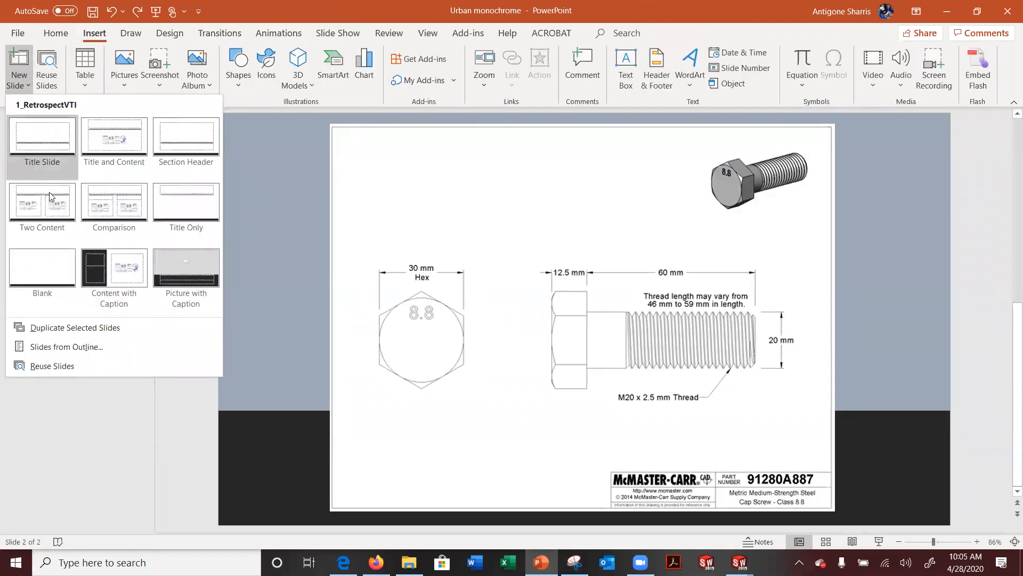
click(60, 272)
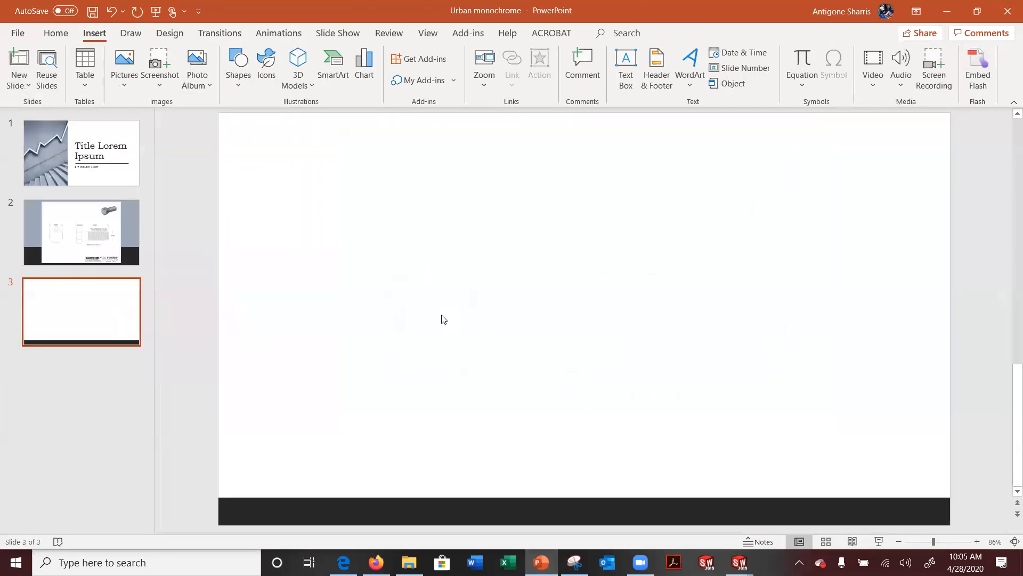
Paste the hex nut drawing onto the blank slide, enlarge it and move it to fill most of the slide
key(ctrl+v)
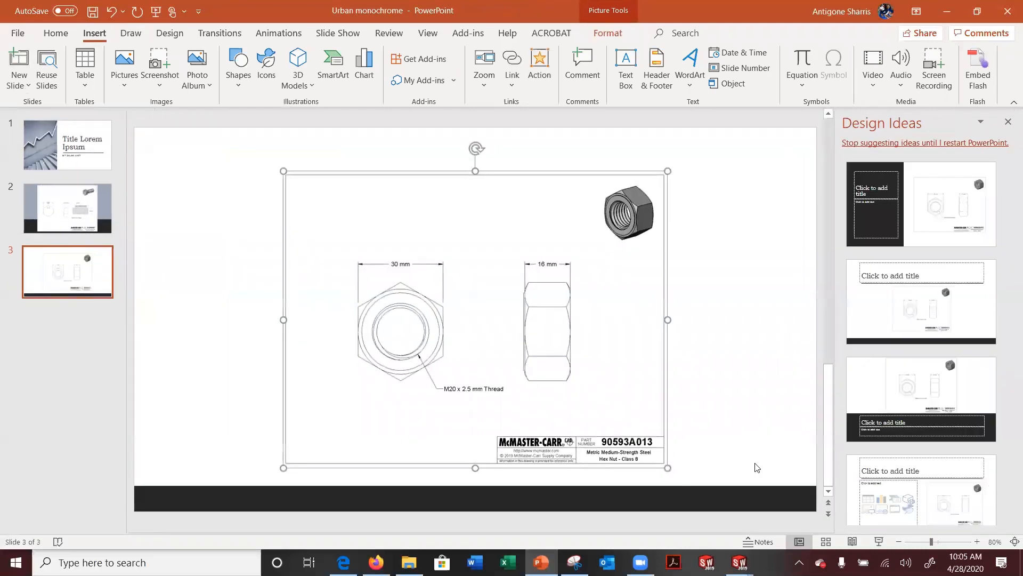
drag(667, 469, 730, 516)
drag(532, 372, 509, 342)
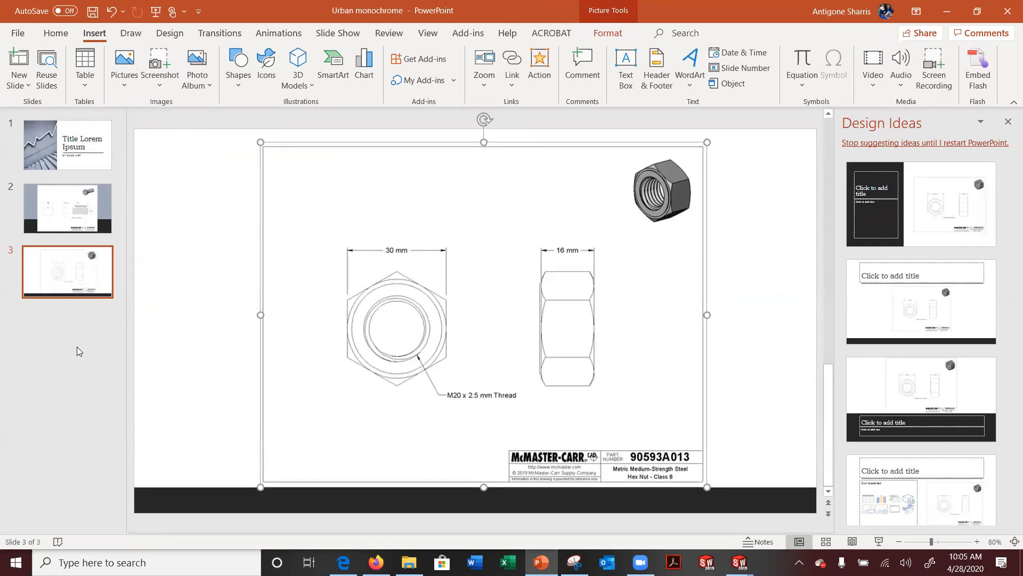
click(78, 344)
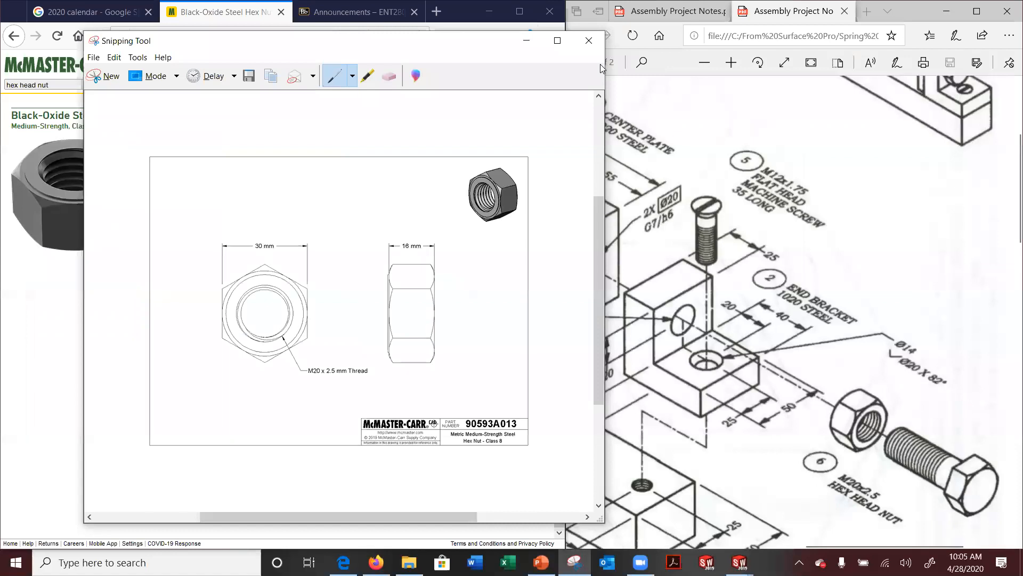
Close Snipping Tool without saving the snip and download the hex nut's 3-D Solidworks model as a saved file
click(590, 40)
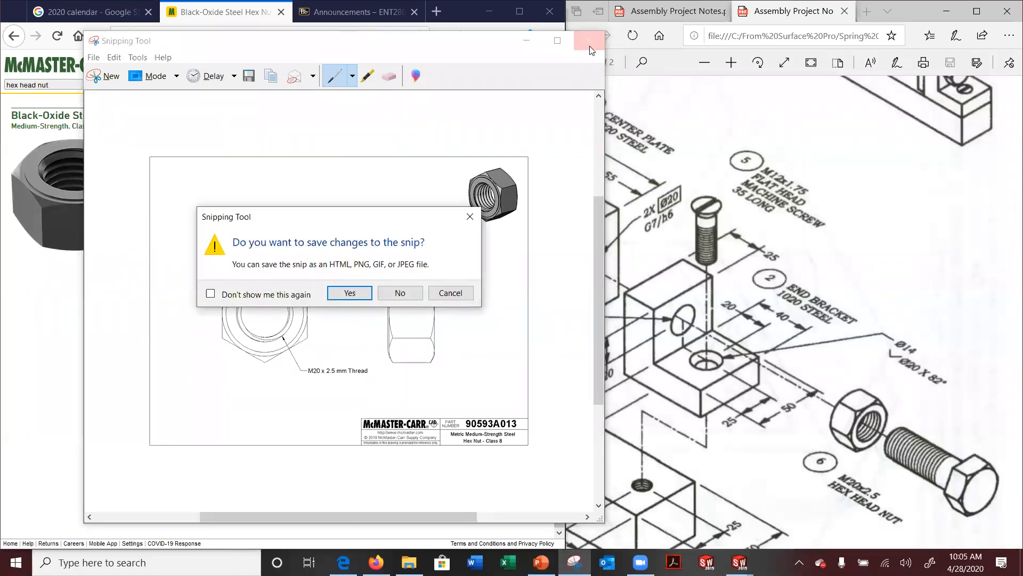
click(409, 293)
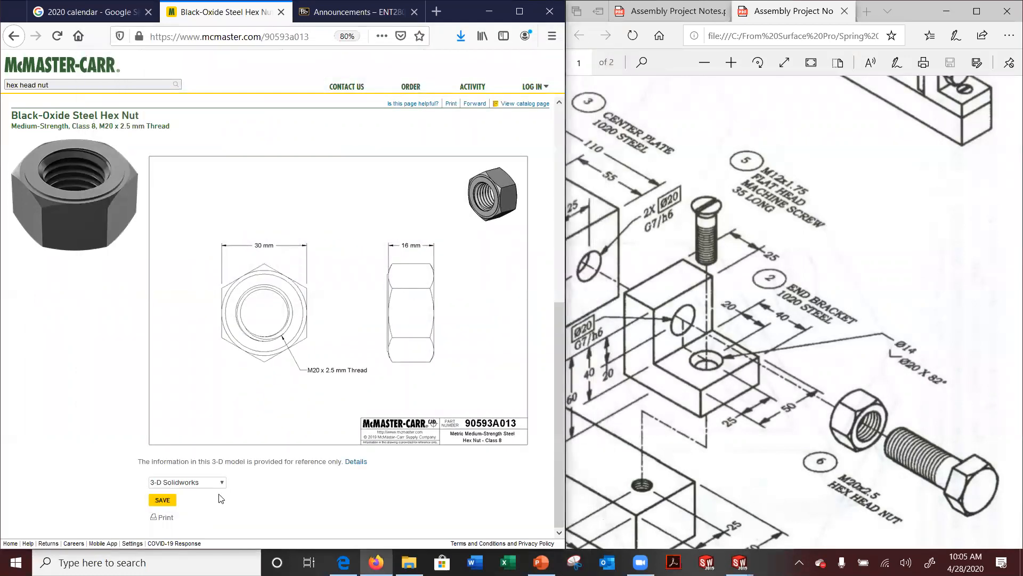
click(163, 501)
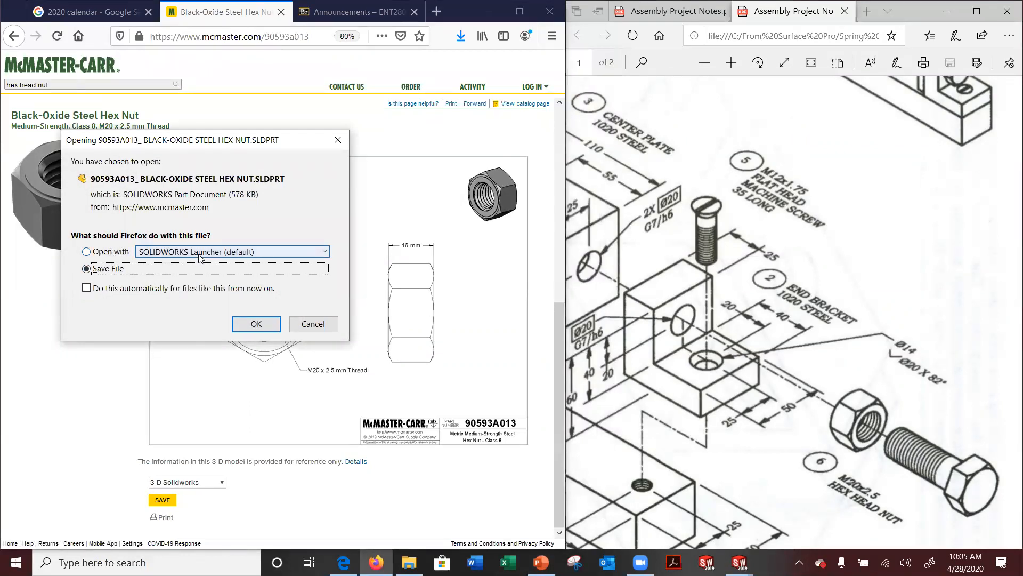
click(266, 326)
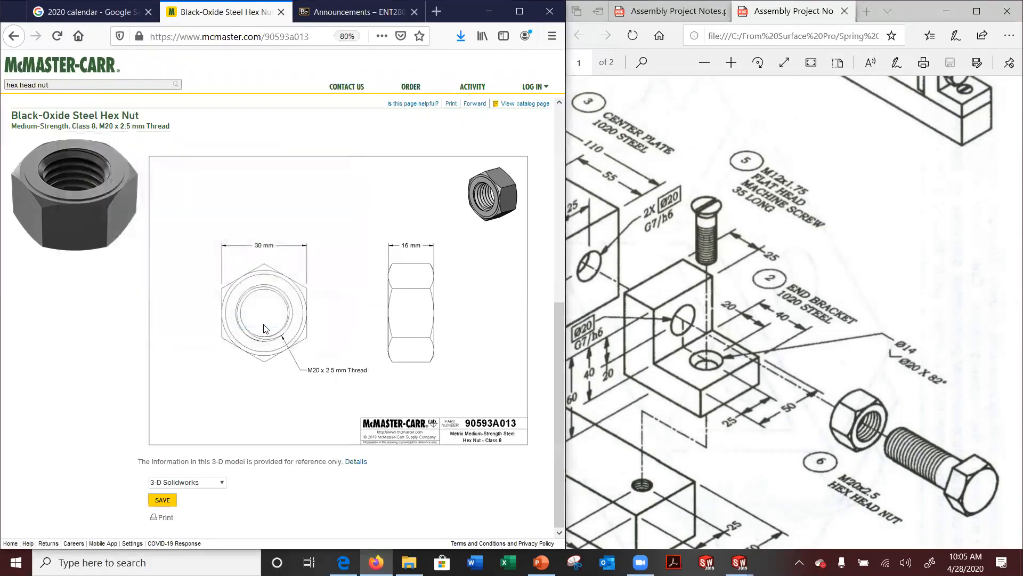
Switch to File Explorer, open the Downloads folder and copy the 90593A013 black-oxide steel hex nut part file
click(409, 563)
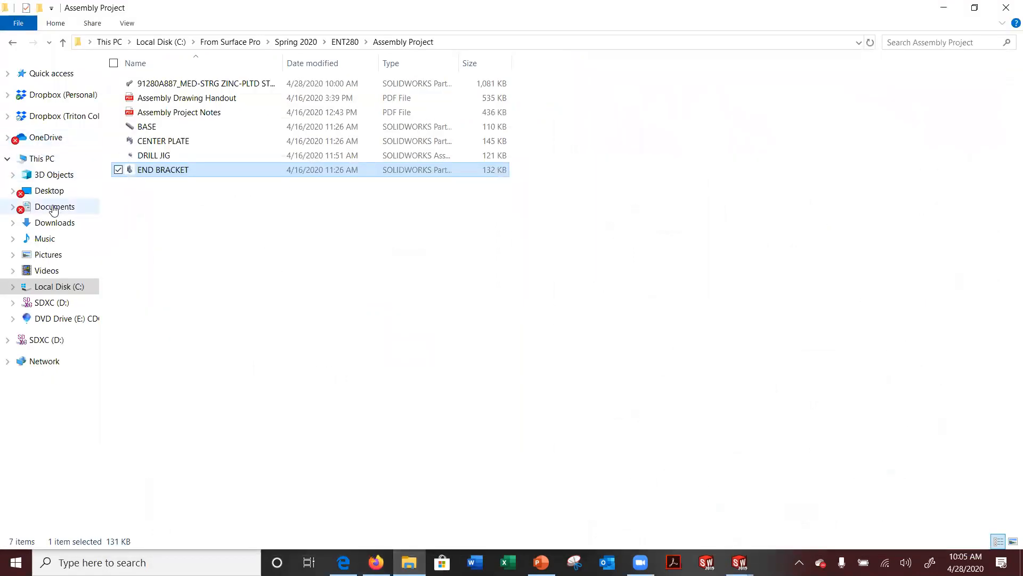
click(55, 222)
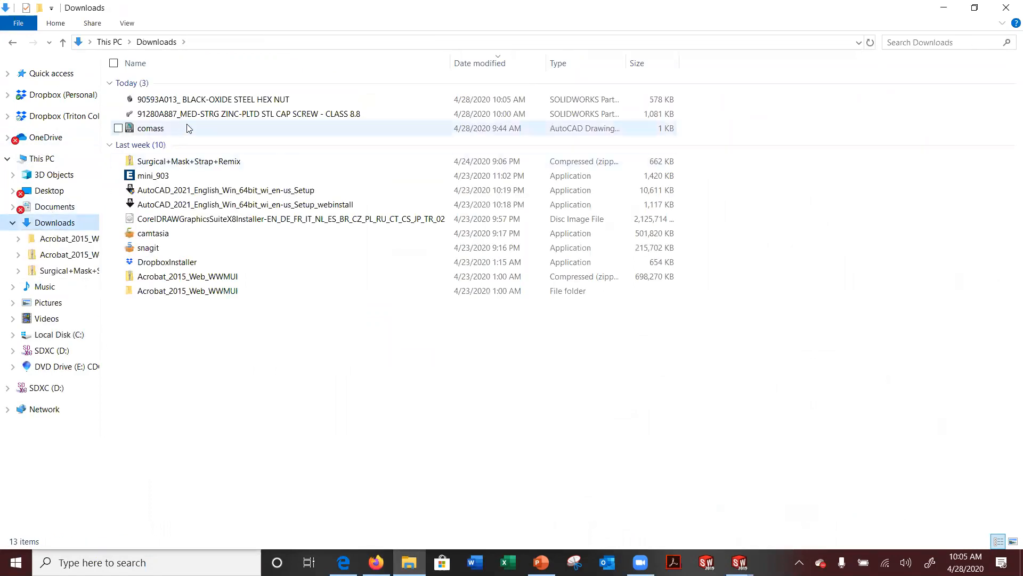
click(222, 101)
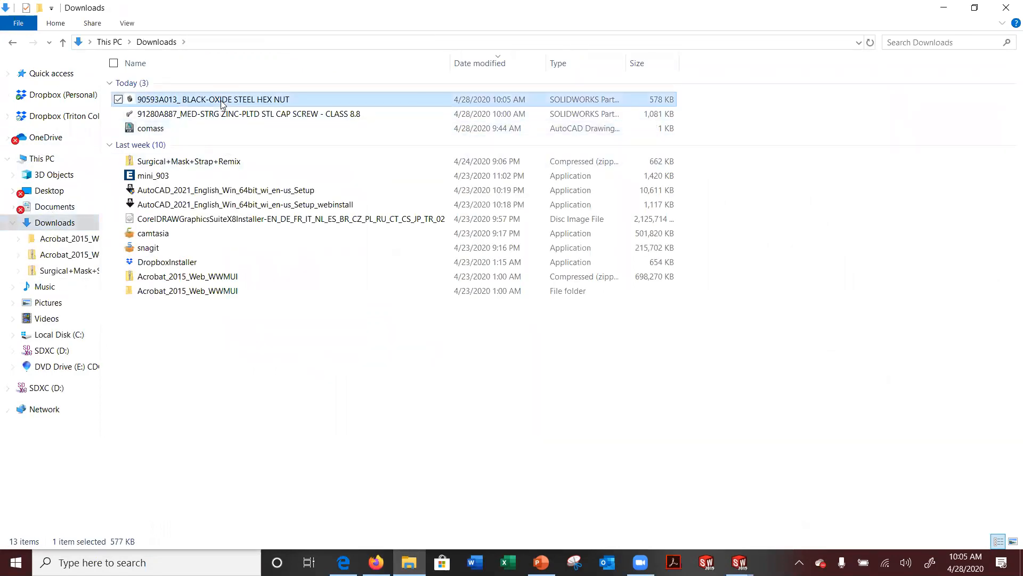
Paste the hex nut part file into From Surface Pro > Spring 2020 > ENT280 > Assembly Project on Local Disk (C:)
click(13, 334)
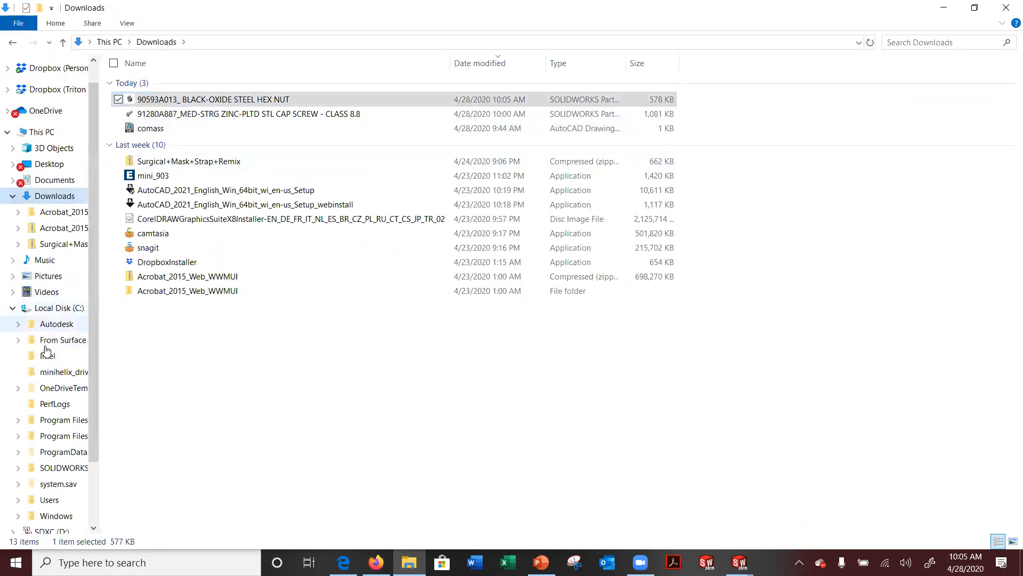
click(18, 340)
scroll(63, 261, down, 1)
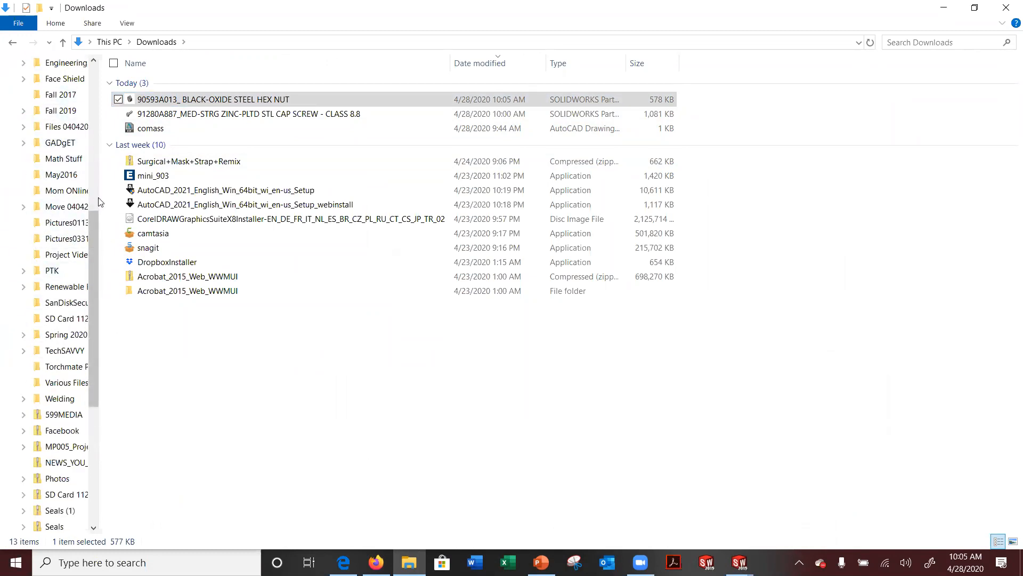
drag(100, 202, 169, 210)
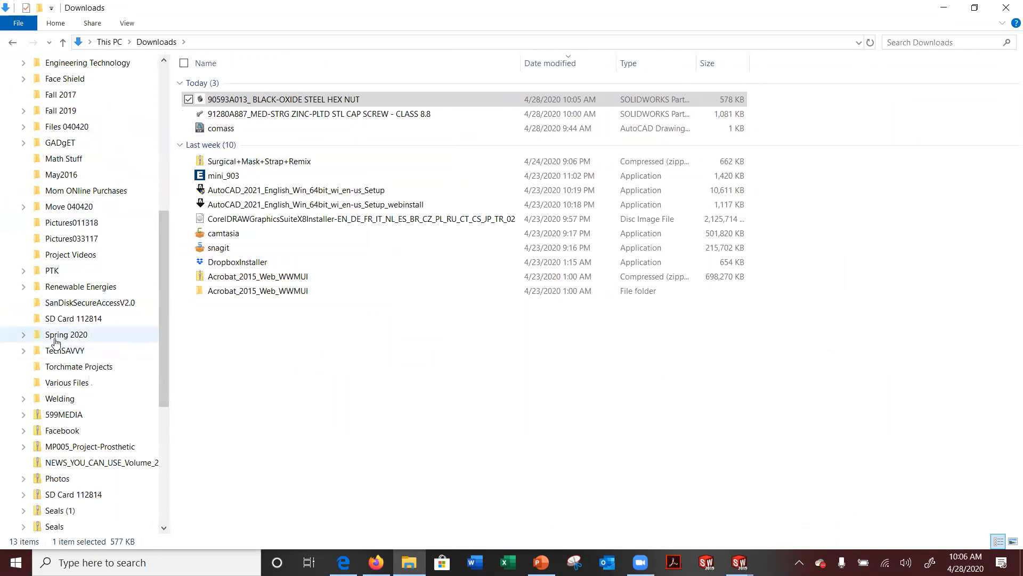
click(59, 335)
double_click(226, 141)
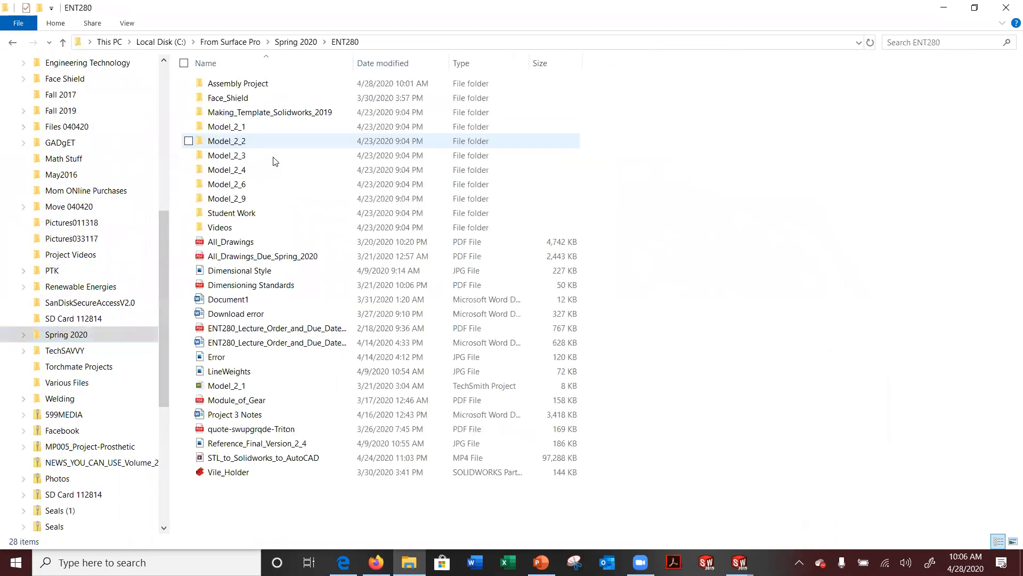
double_click(241, 84)
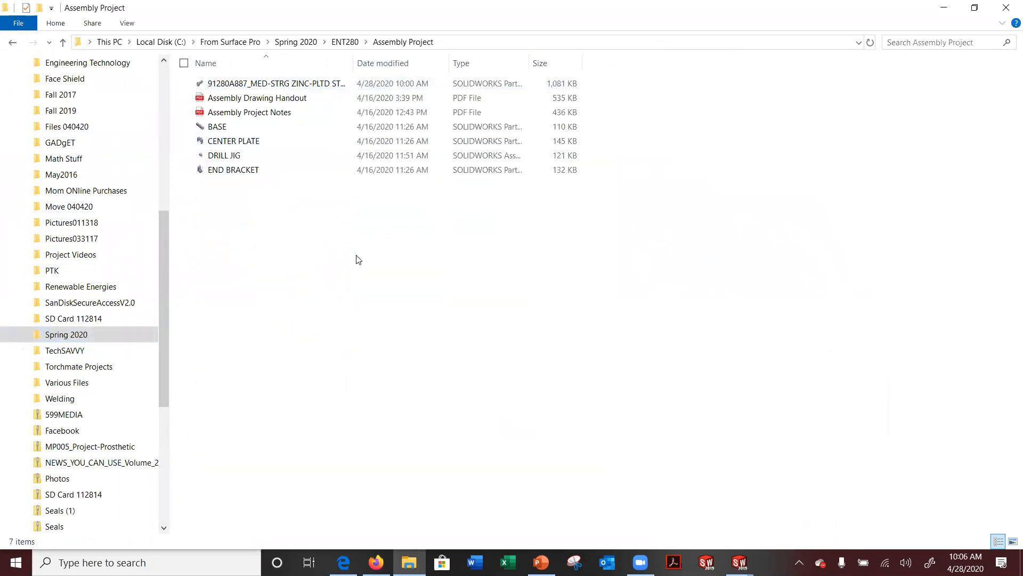
key(ctrl+v)
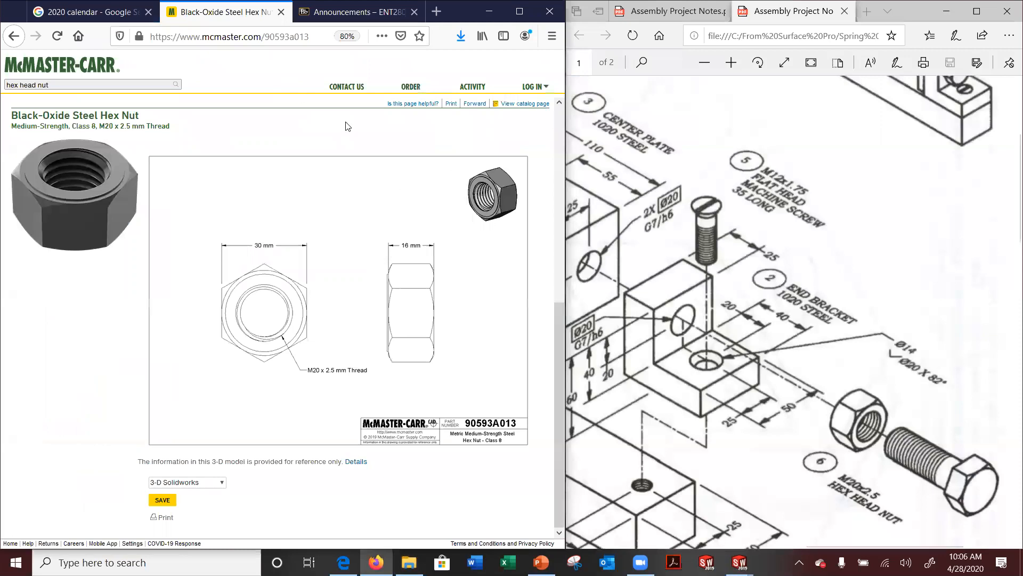
Switch to McMaster-Carr, search for "flat head machine screw" and open the Slotted Flat Head Screws category
click(32, 85)
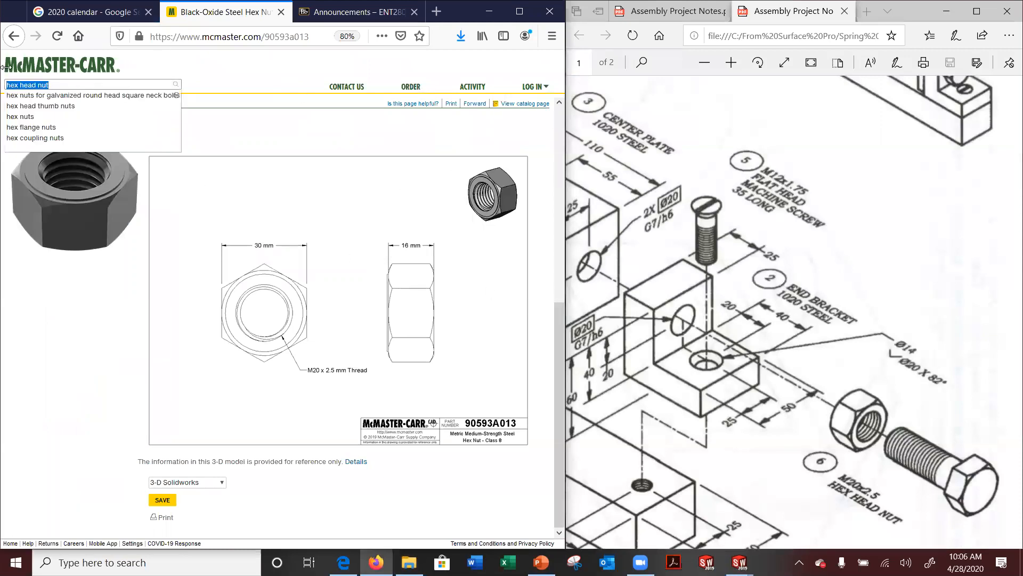
text(flat head machine screw)
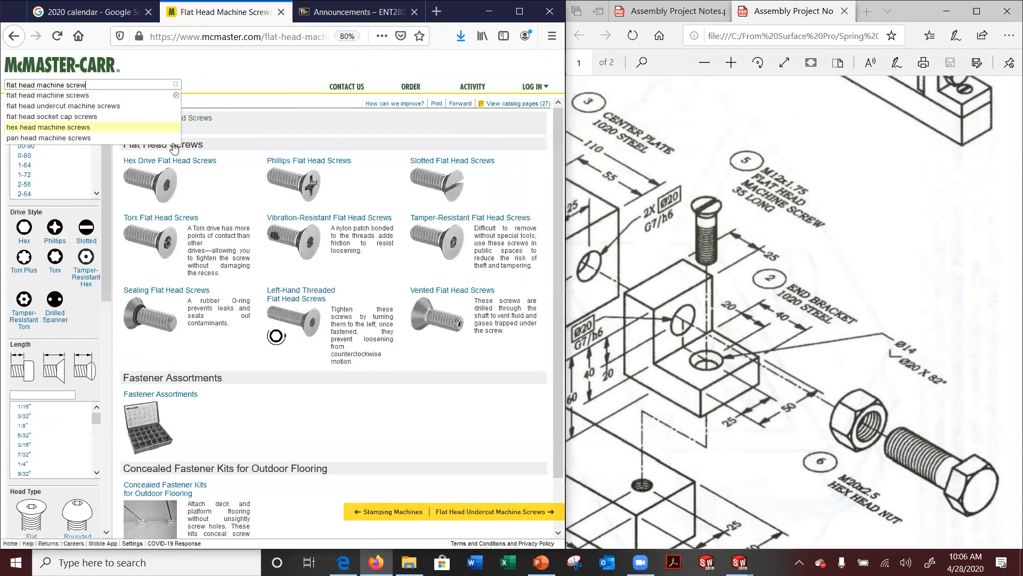
click(455, 161)
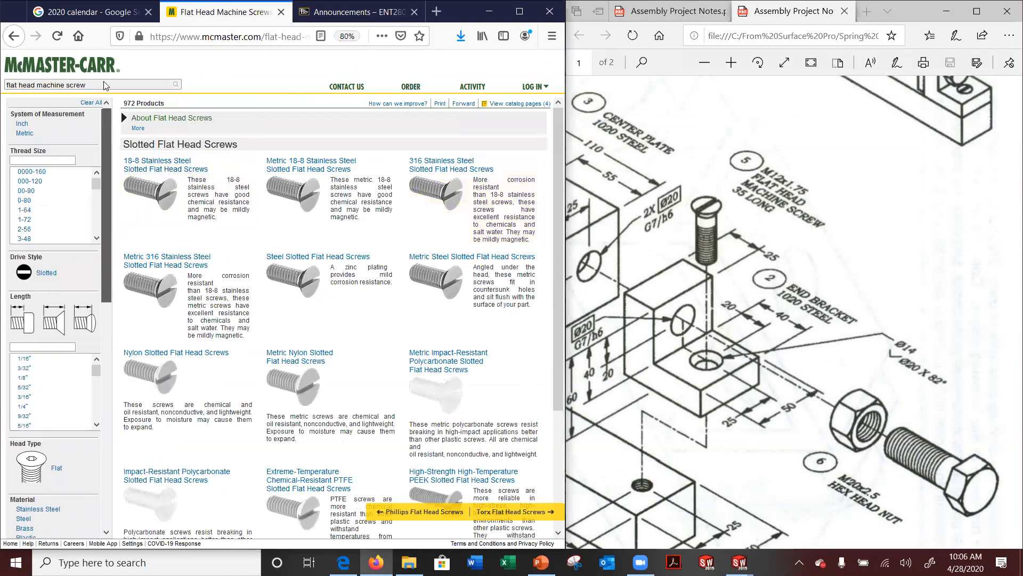
Filter the slotted flat head screws to Metric, M12 thread and 35 mm length, and open the product details of part 91430A168
click(28, 131)
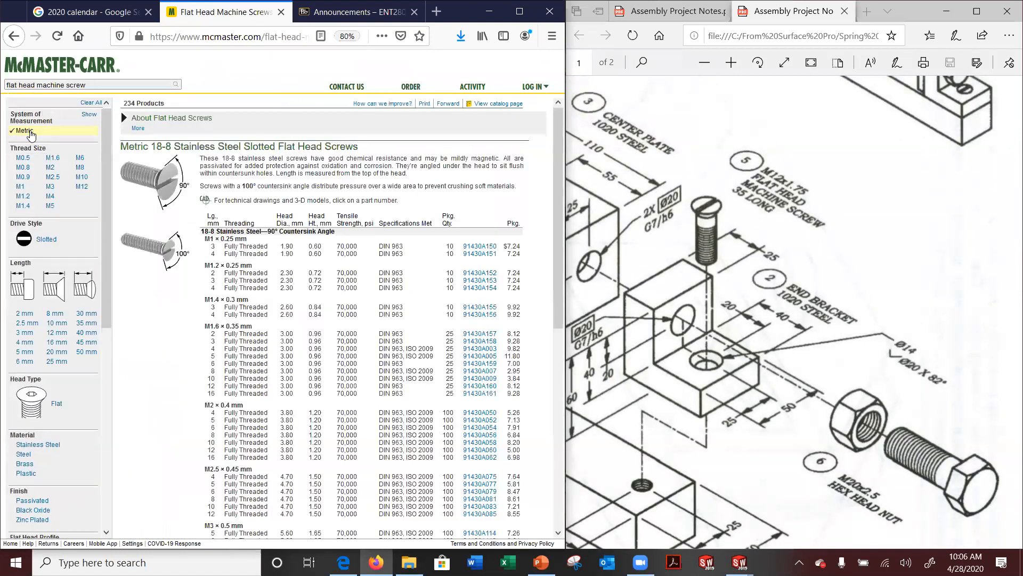
click(81, 186)
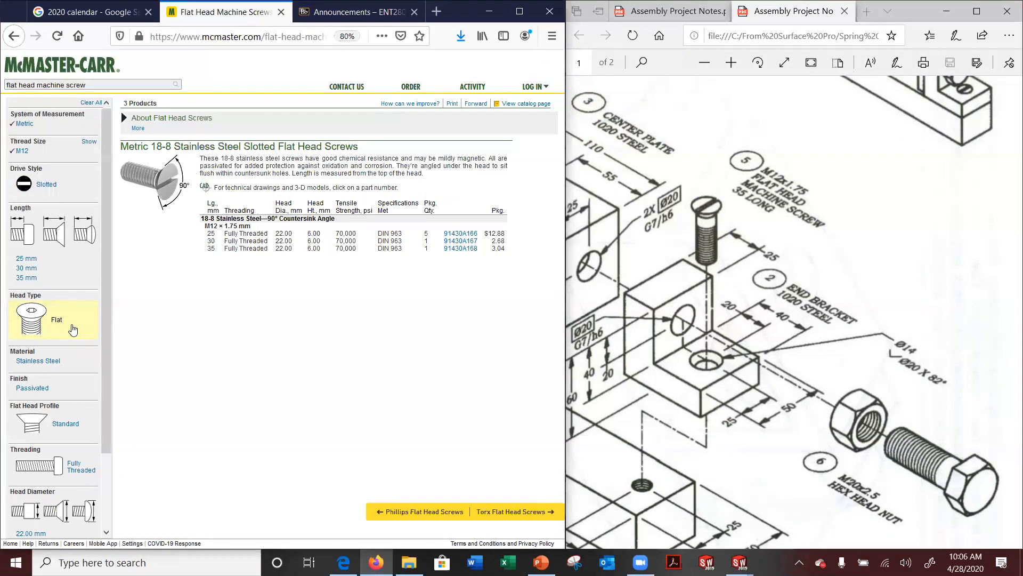
scroll(73, 330, down, 3)
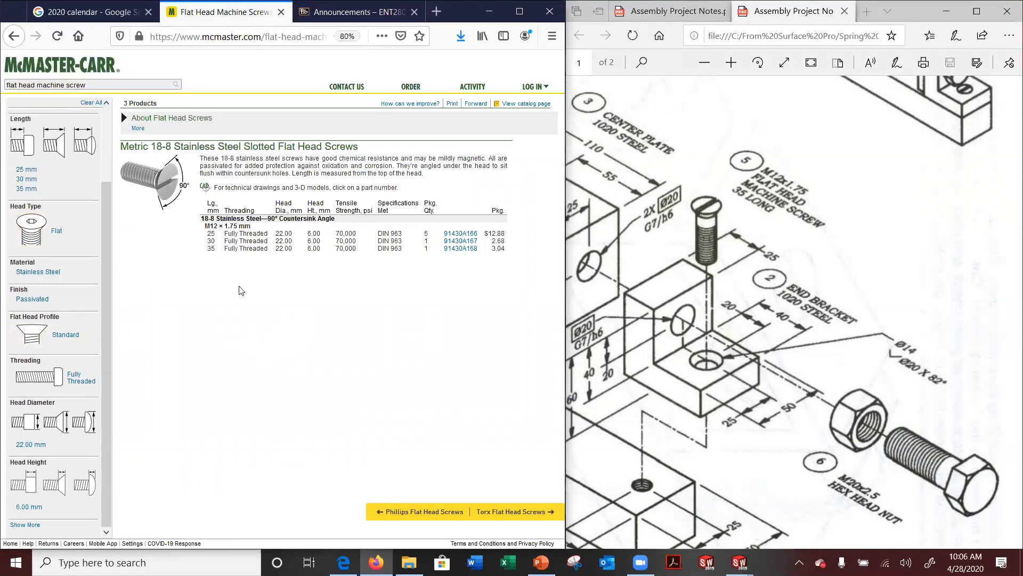
scroll(76, 240, up, 3)
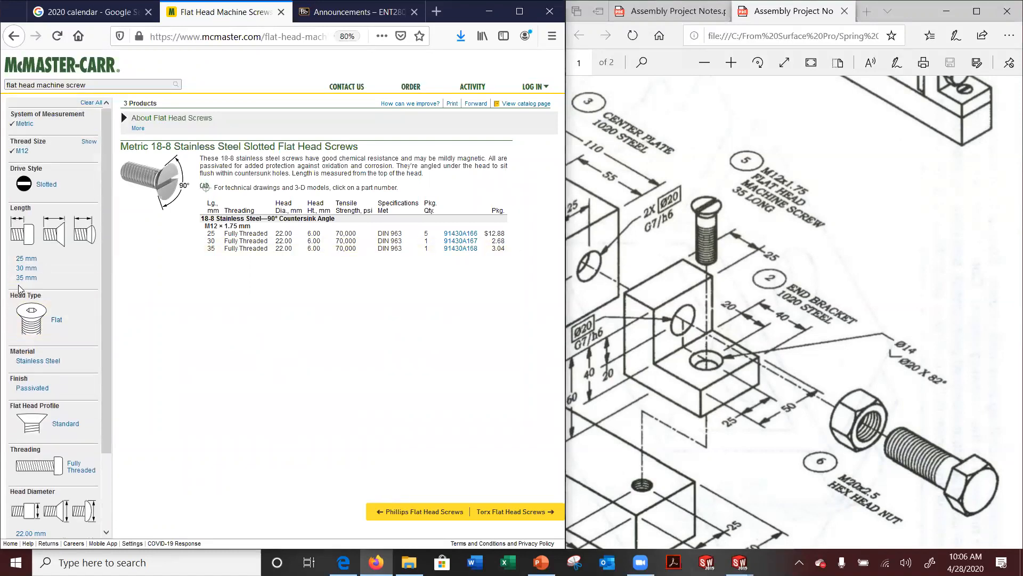
click(80, 274)
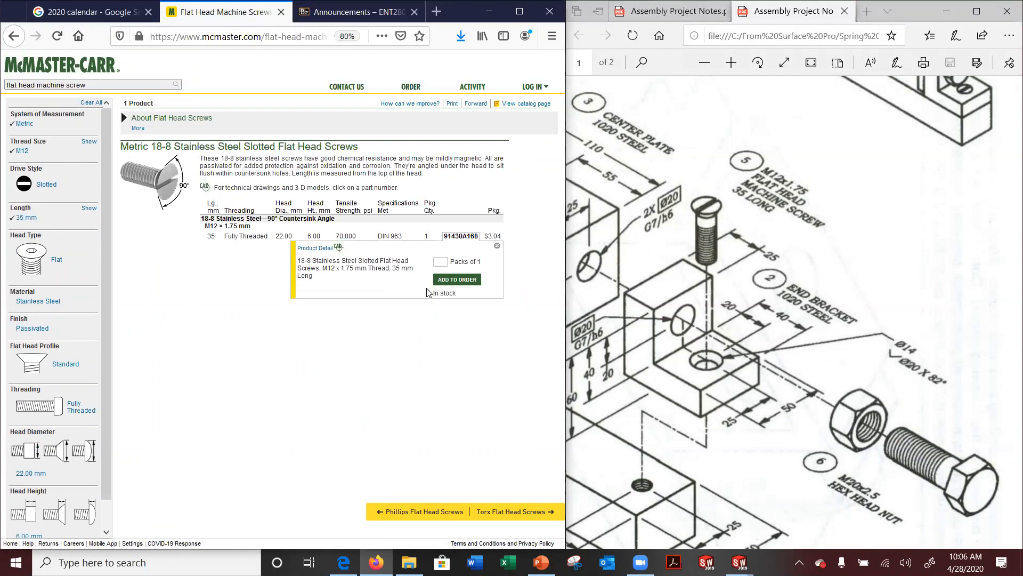
click(314, 248)
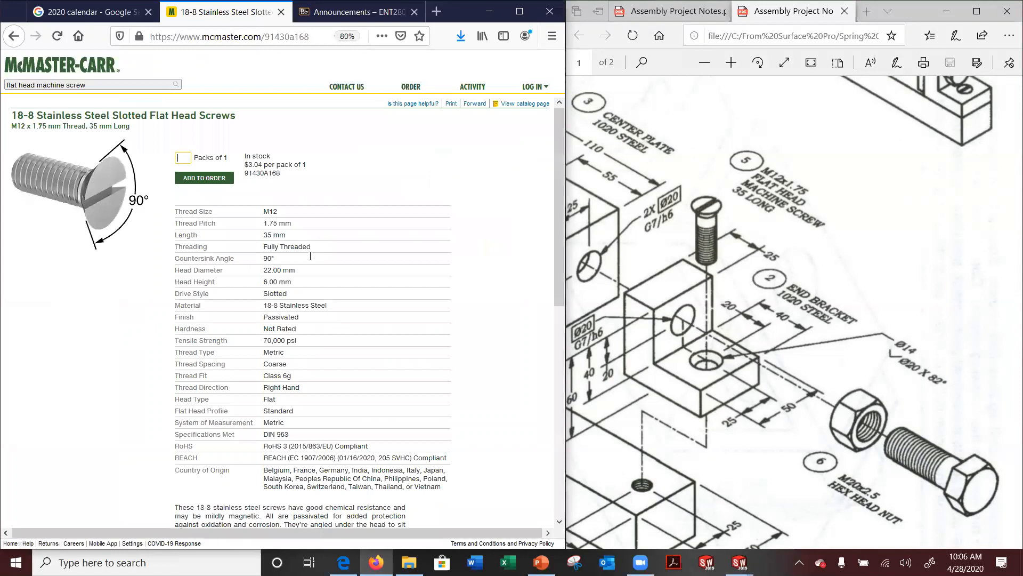
Capture the slotted flat head screw's whole technical drawing, including its title block, with Snipping Tool and copy the snip
click(575, 562)
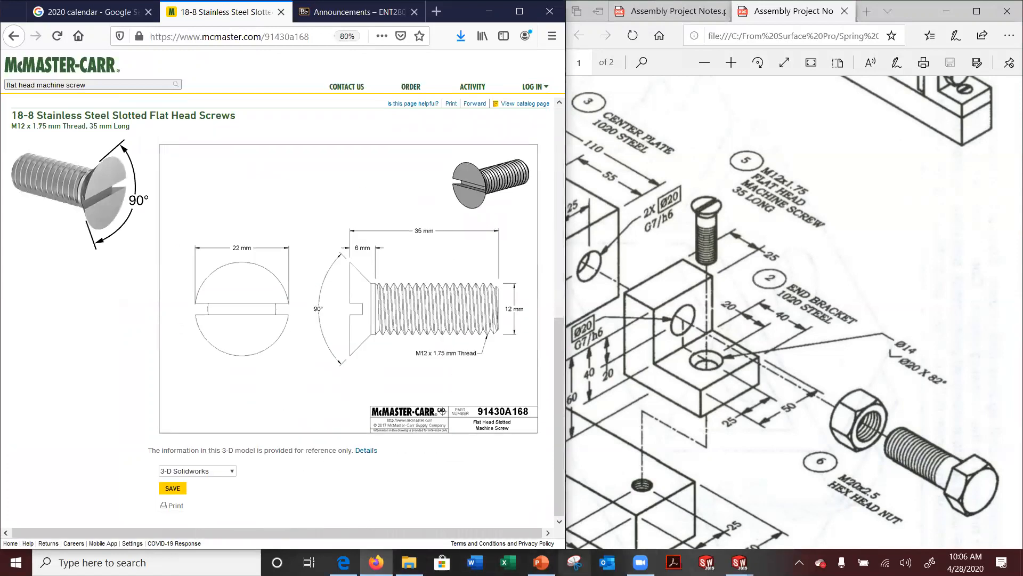
click(457, 160)
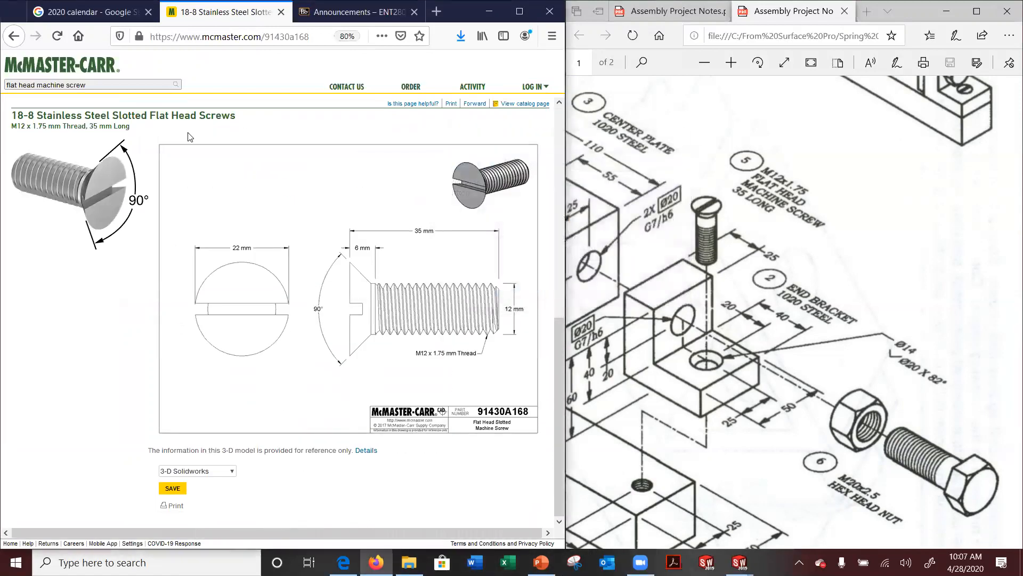
mouse_move(158, 141)
mouse_down()
mouse_move(512, 425)
mouse_move(541, 435)
mouse_up()
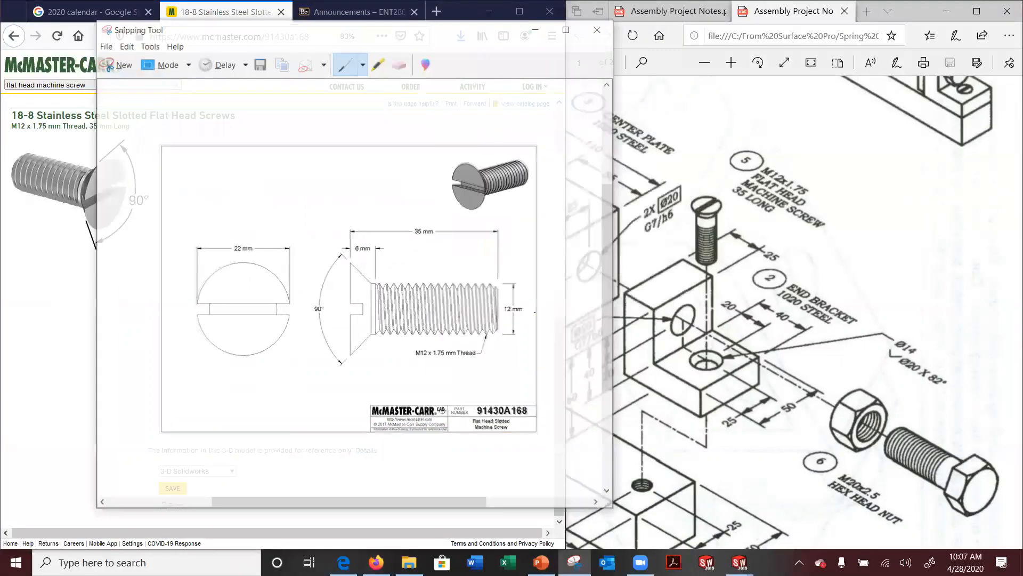
click(281, 66)
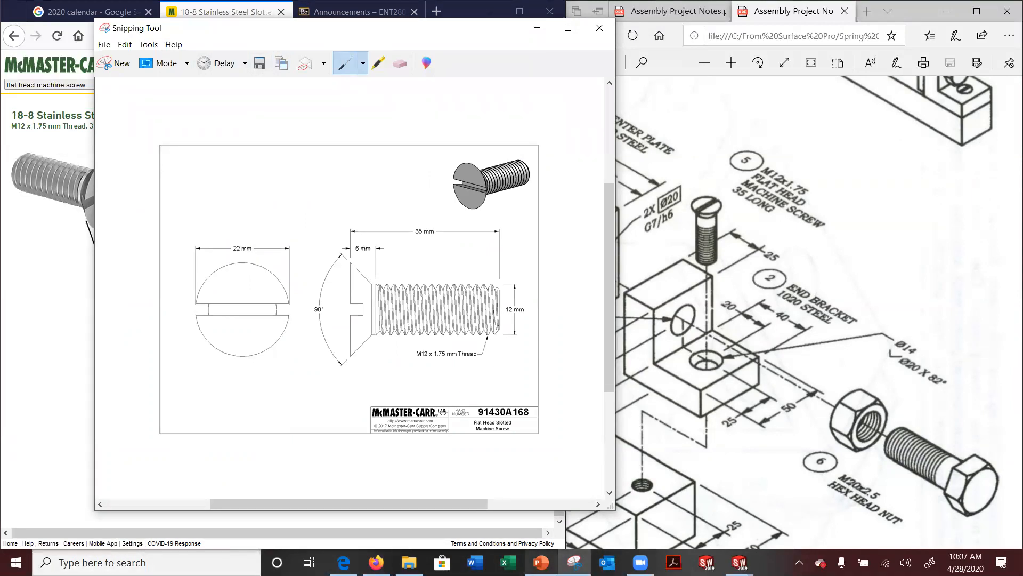
Switch to PowerPoint and insert a new Blank slide after the hex nut slide
mouse_move(575, 563)
click(541, 563)
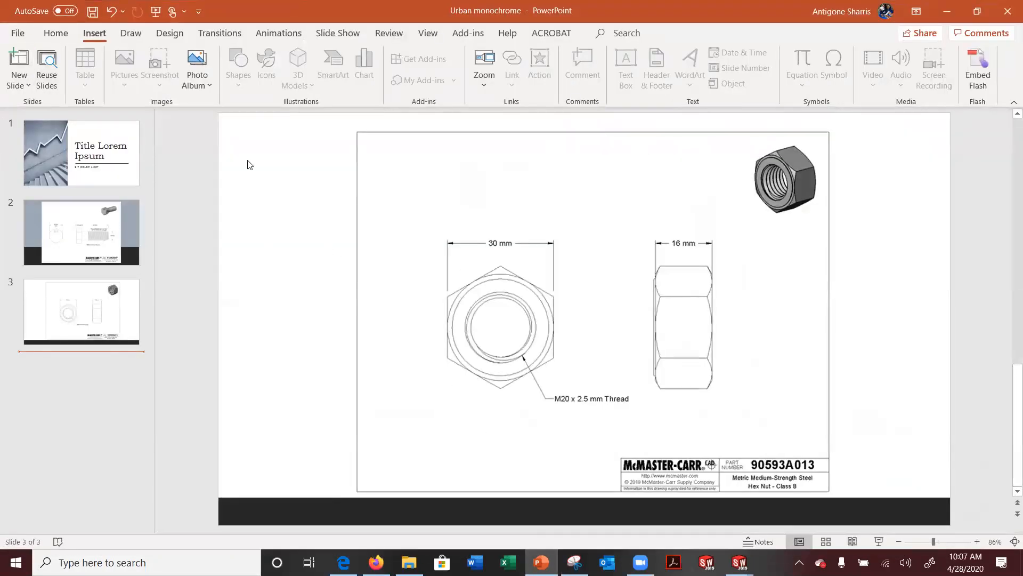
click(28, 80)
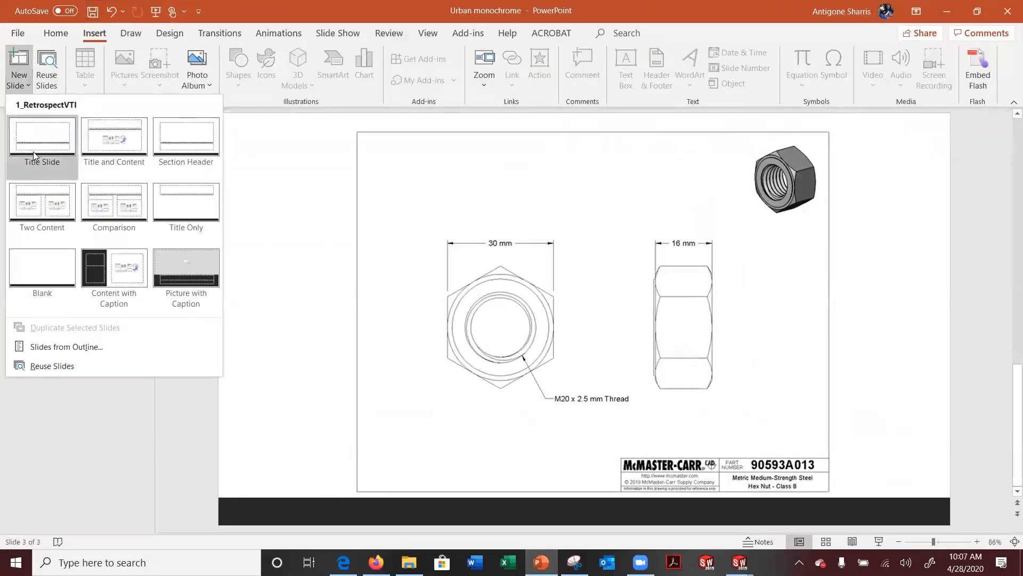
click(40, 265)
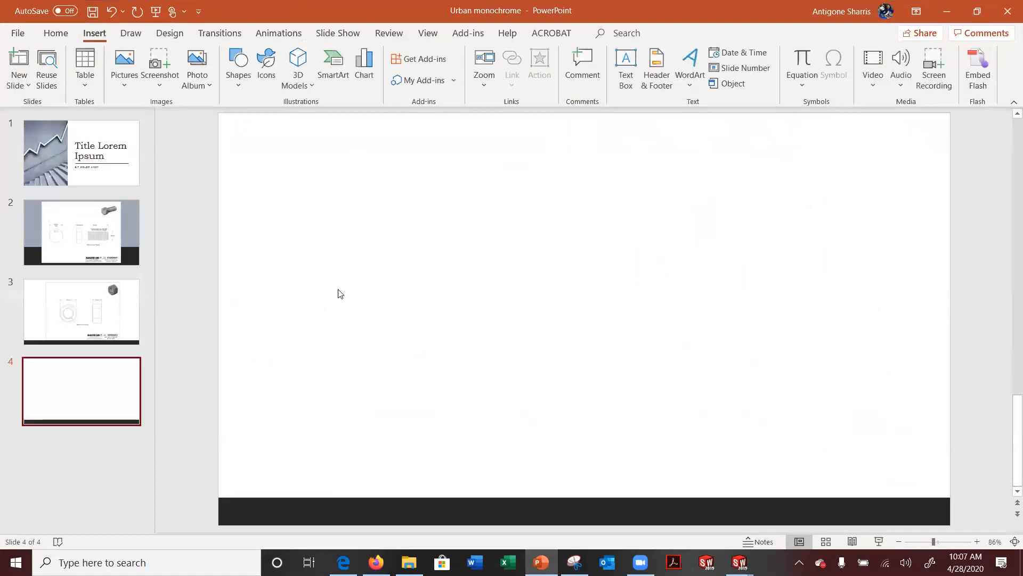
Paste the flat head screw drawing onto the blank slide, enlarge it and centre it horizontally on the slide
key(ctrl+v)
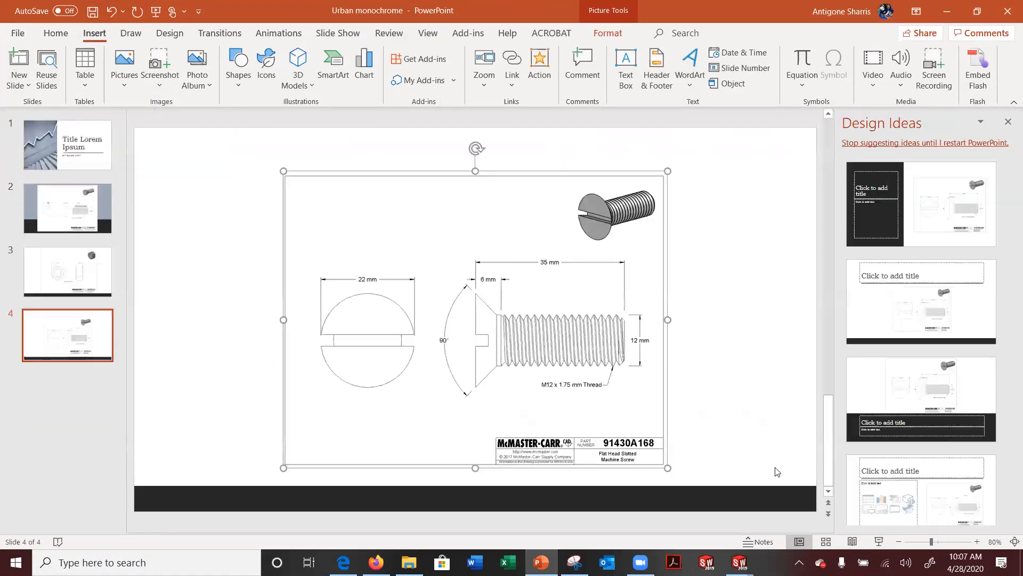
drag(673, 479, 736, 520)
mouse_move(532, 390)
mouse_down()
mouse_move(498, 341)
mouse_move(498, 371)
mouse_up()
drag(380, 255, 379, 247)
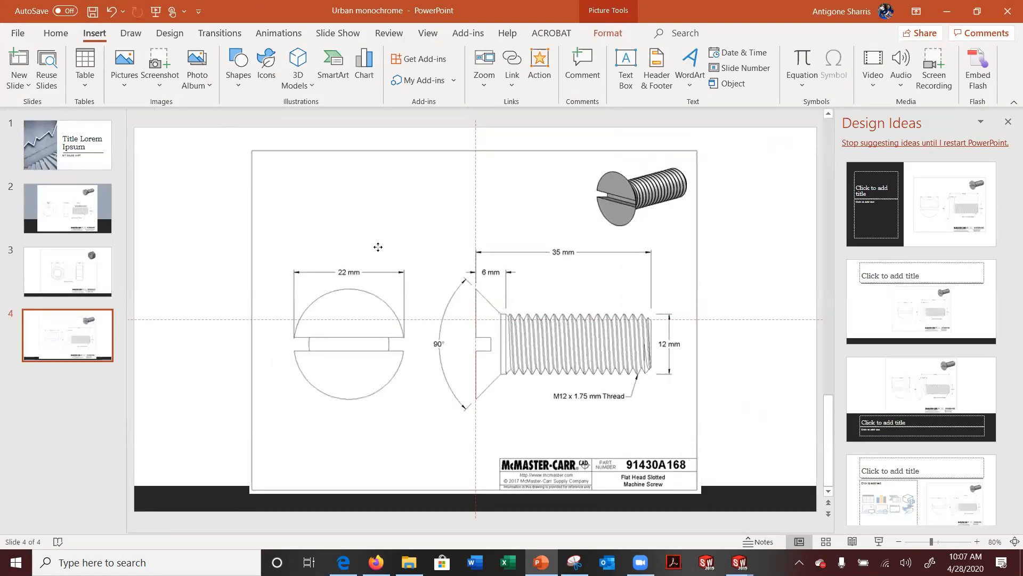
click(206, 118)
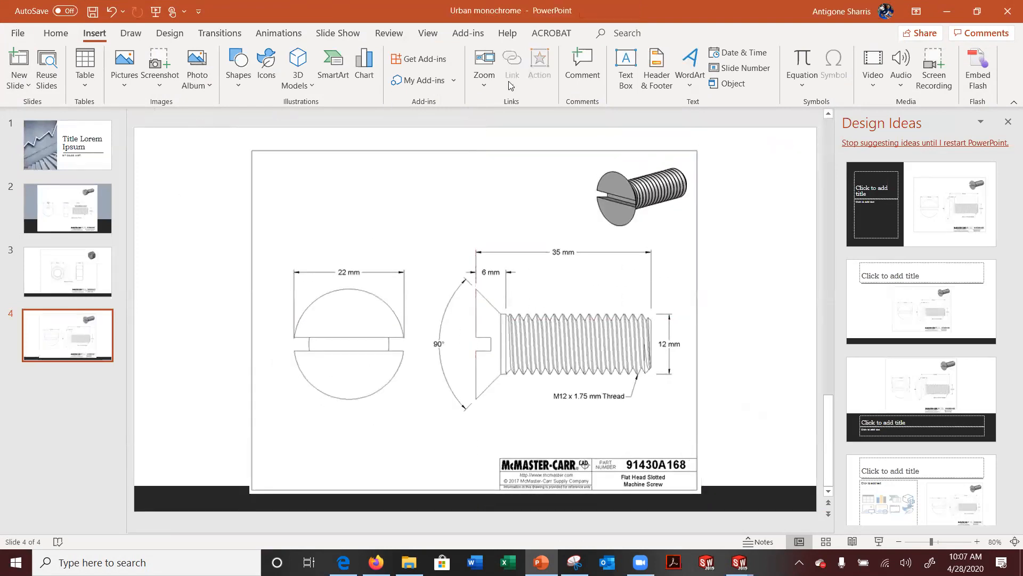
click(977, 11)
click(793, 114)
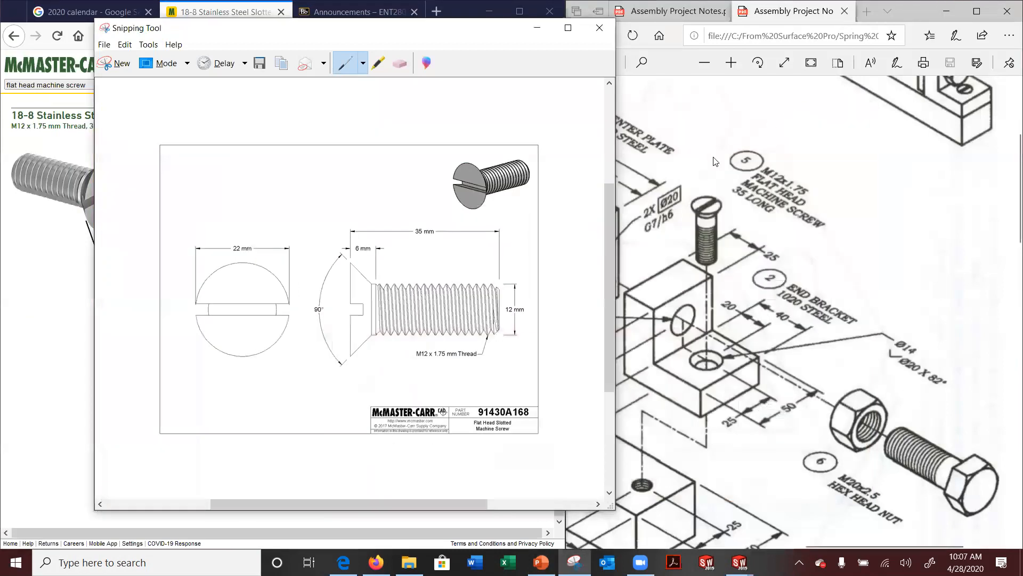
Close Snipping Tool without saving the snip and download the flat head screw's 3-D Solidworks model as a saved file
click(600, 27)
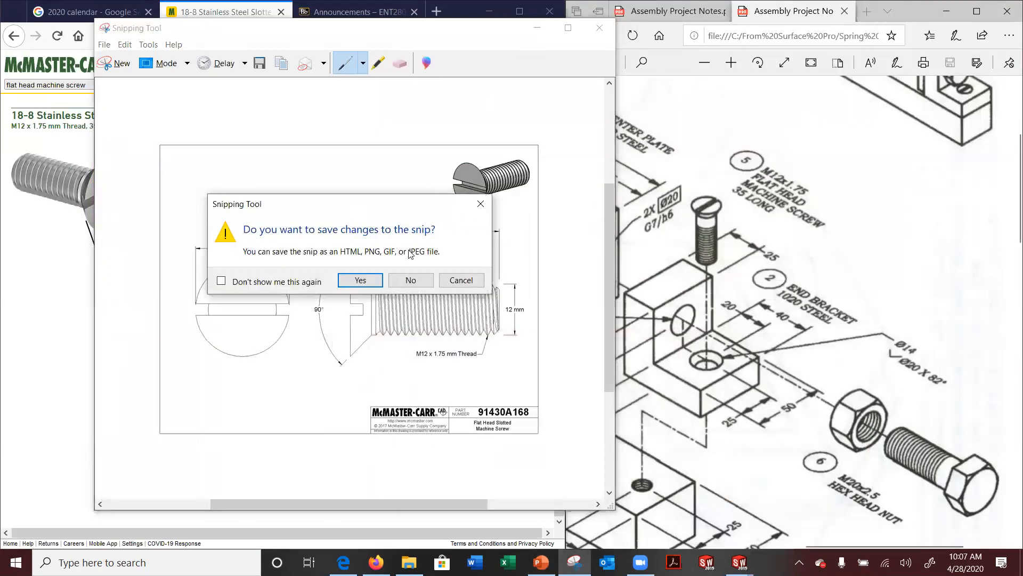
click(412, 279)
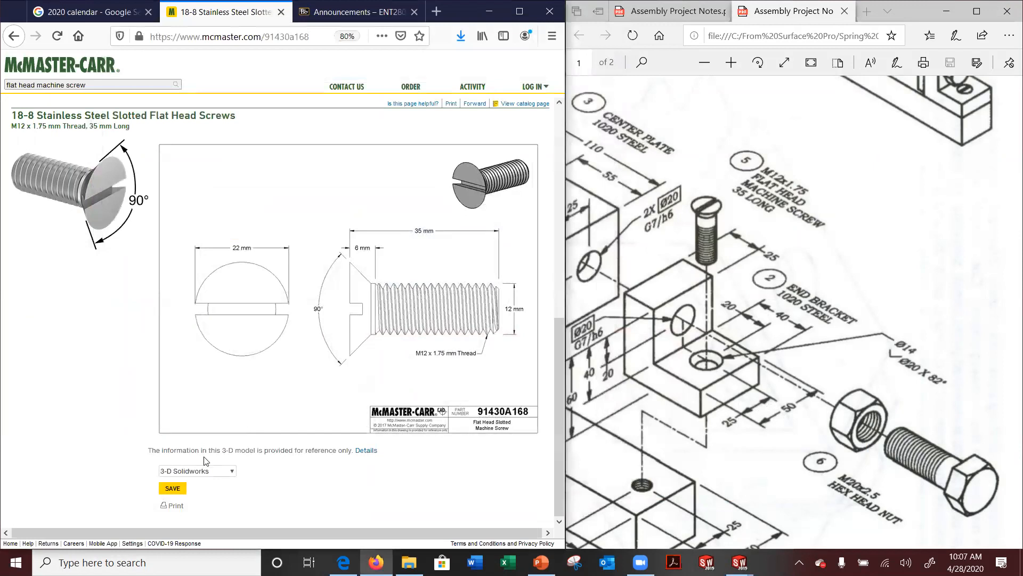
click(174, 488)
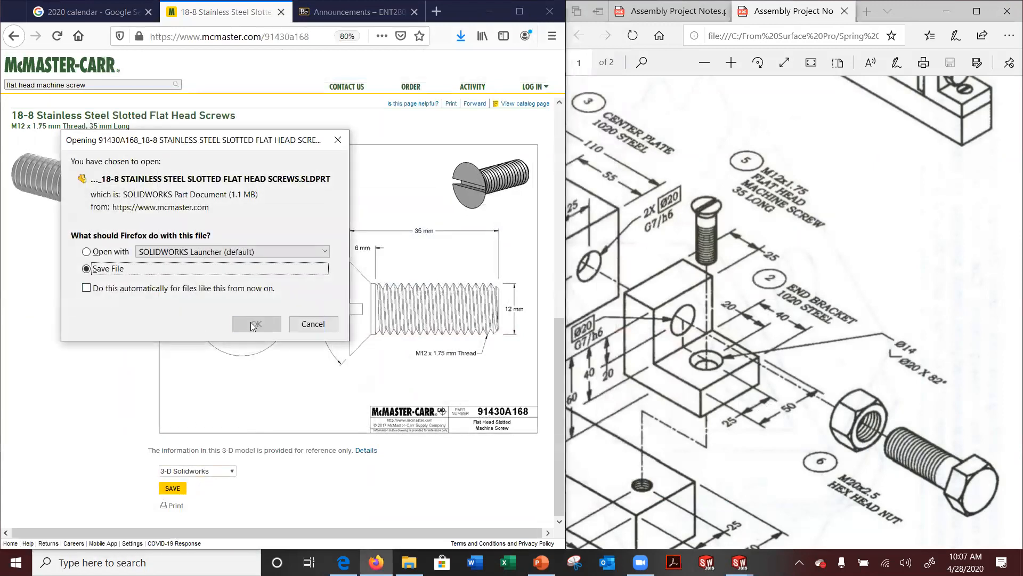
click(254, 324)
Switch to File Explorer, open the Downloads folder and select the slotted flat head screw's SolidWorks part file
mouse_move(375, 562)
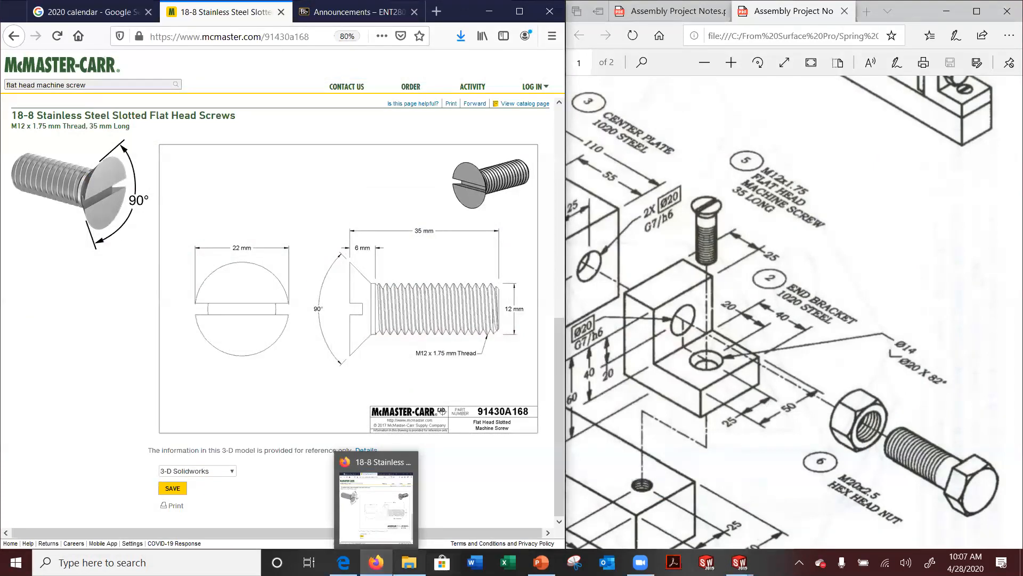
click(409, 563)
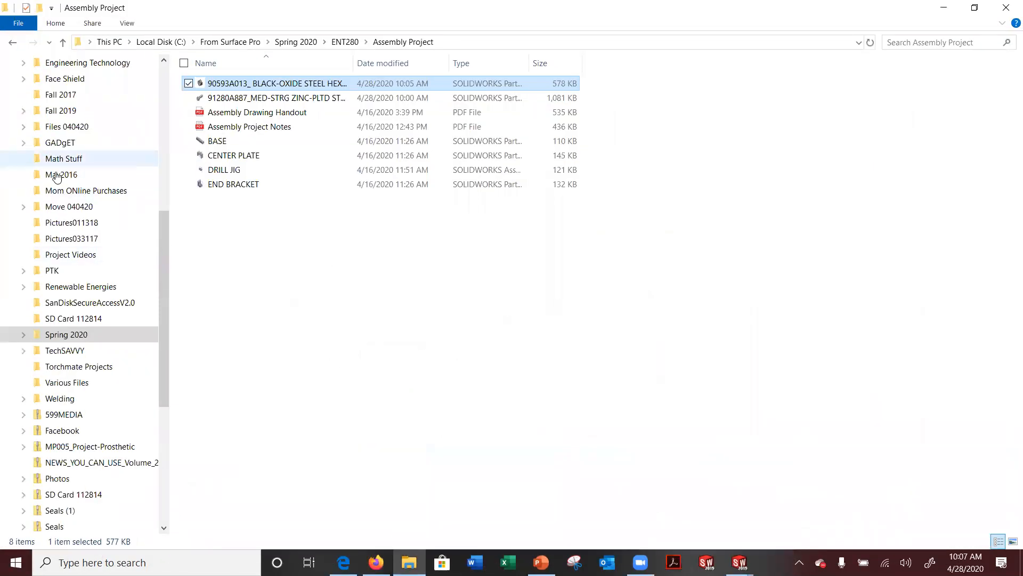
scroll(53, 175, up, 4)
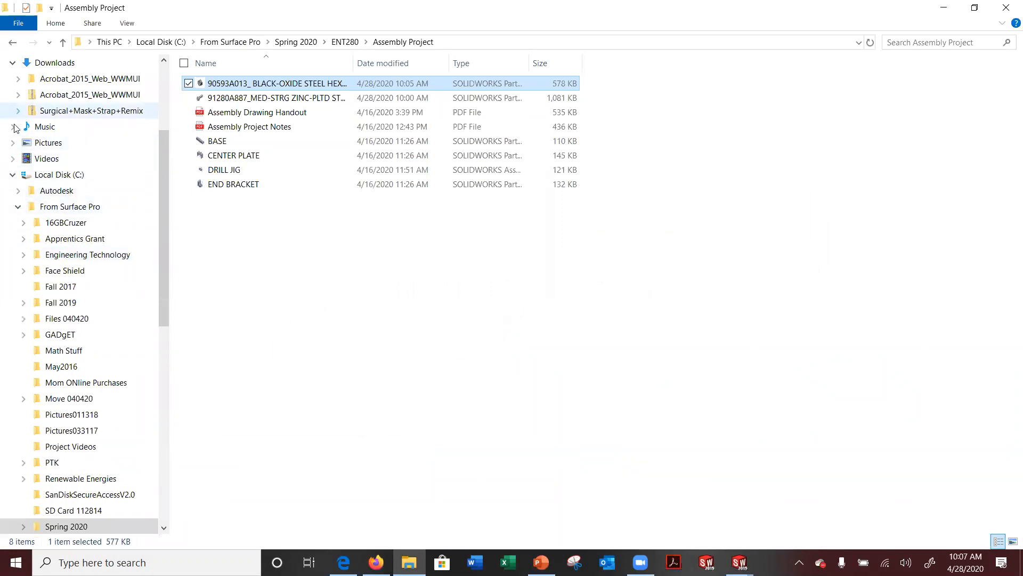
scroll(102, 361, down, 10)
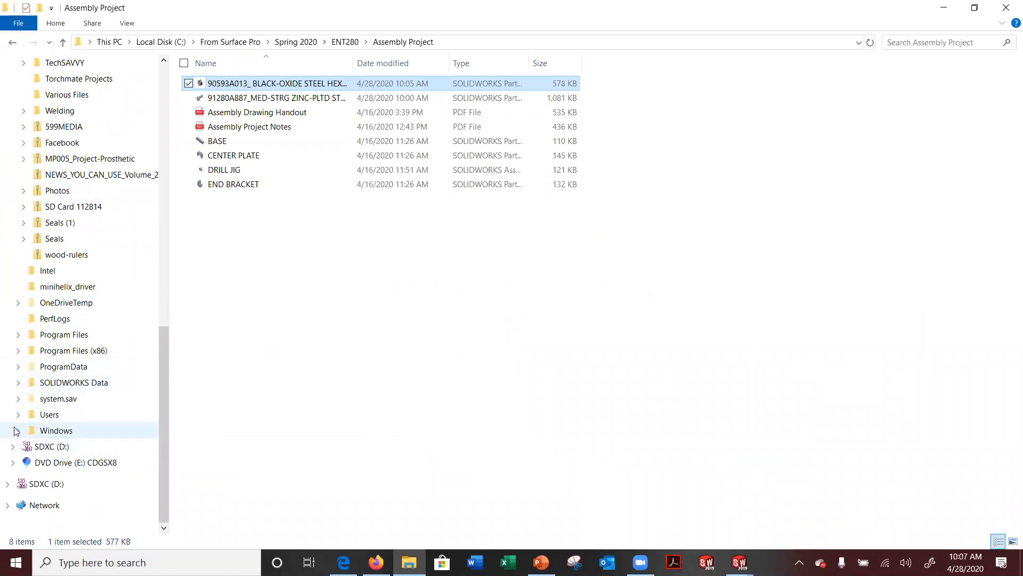
scroll(16, 431, up, 13)
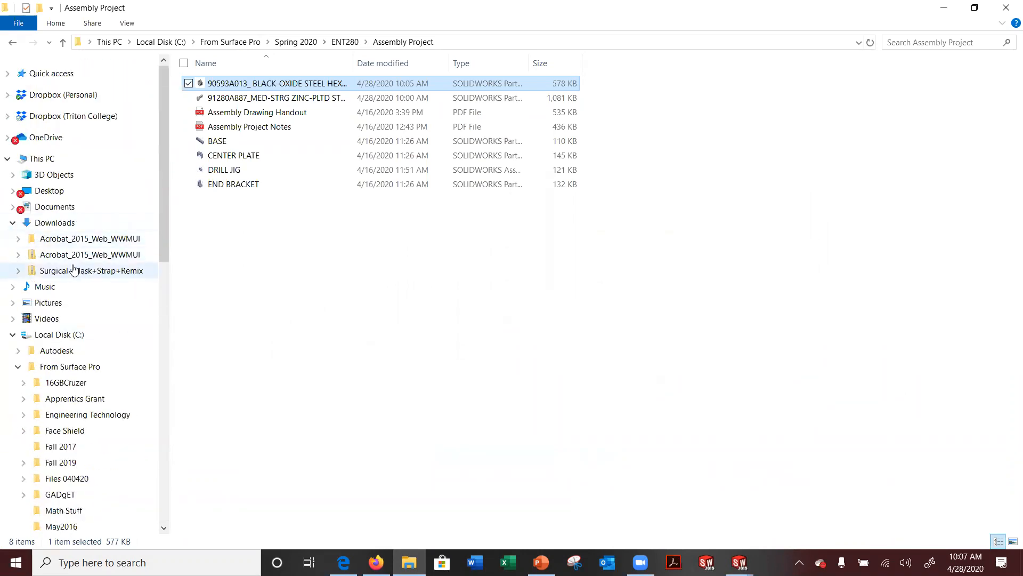
click(13, 223)
click(13, 227)
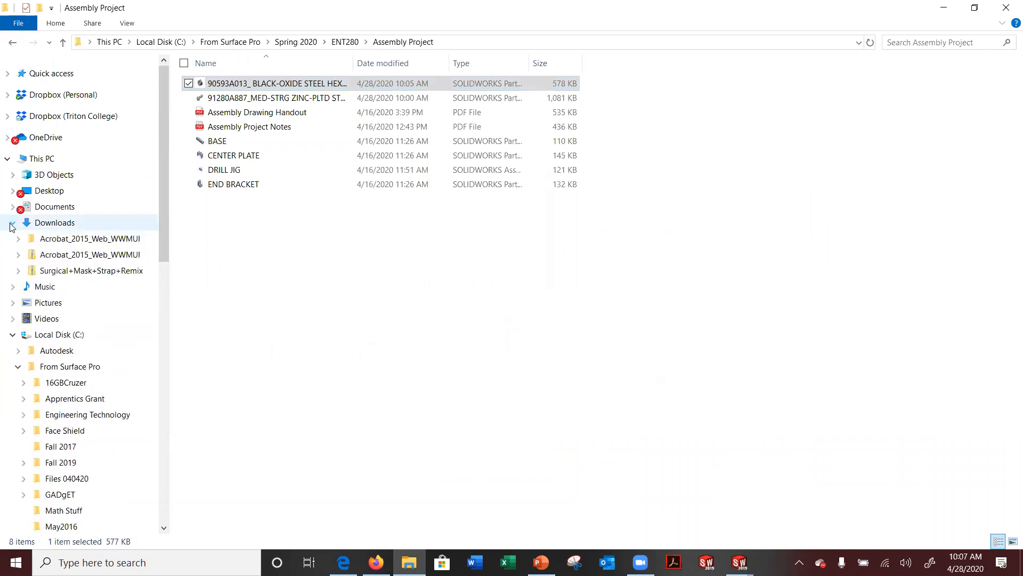
click(57, 224)
mouse_move(298, 101)
mouse_down()
mouse_move(217, 143)
mouse_move(286, 99)
mouse_up()
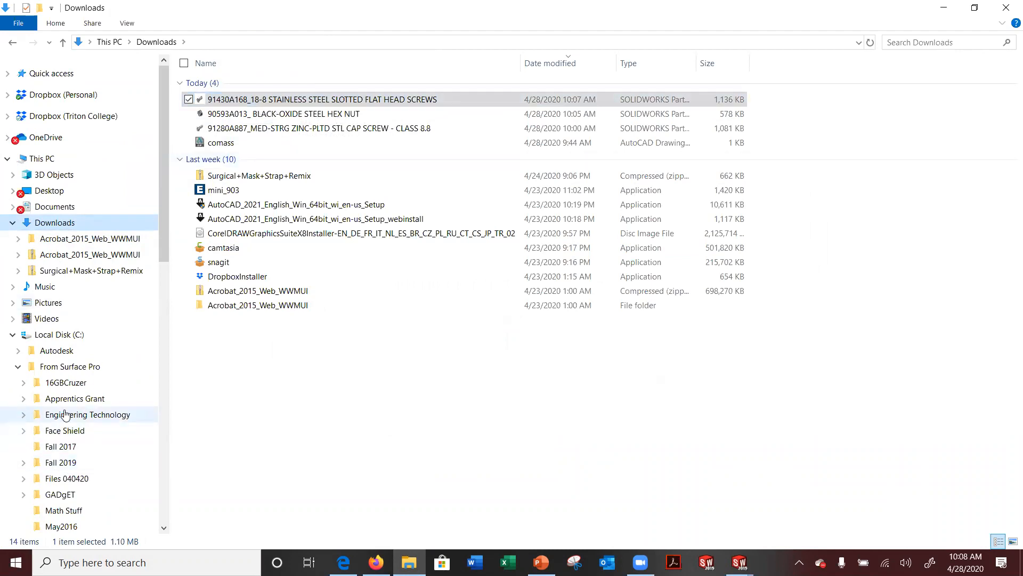
Try to paste the copied item into the Assembly Project folder under Spring 2020 > ENT280
scroll(65, 415, down, 3)
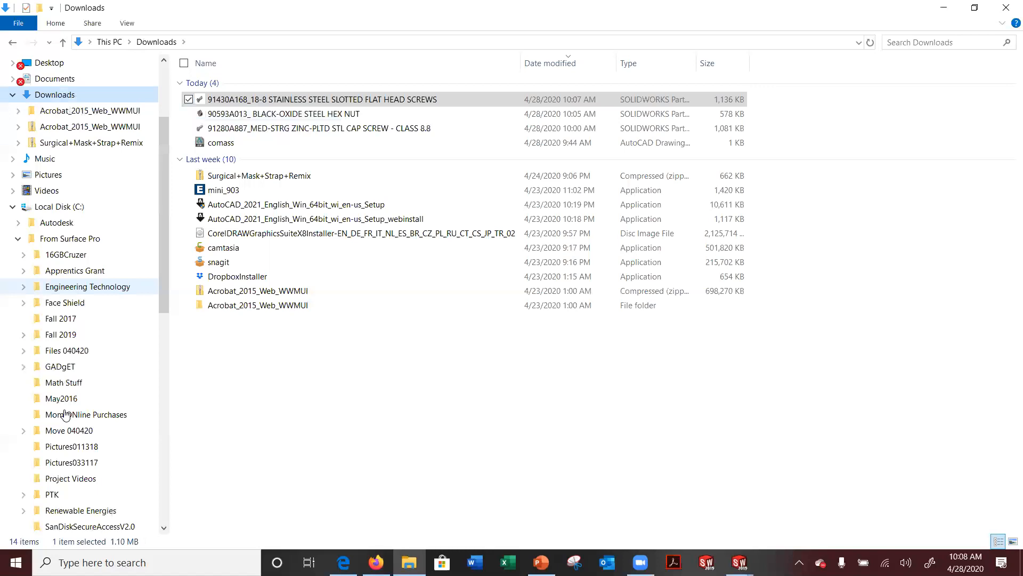
scroll(65, 415, down, 1)
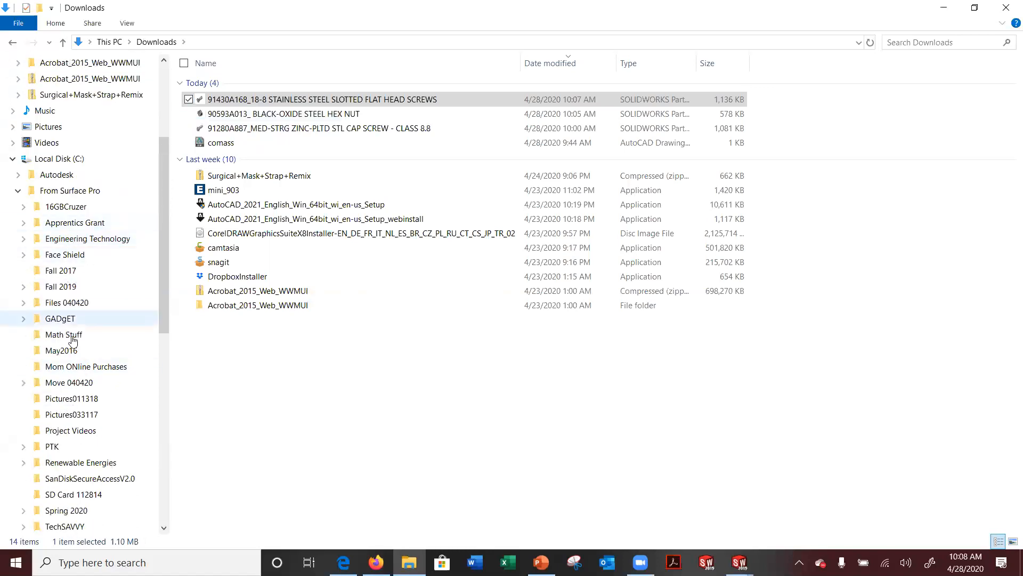
scroll(72, 453, down, 2)
scroll(74, 460, down, 4)
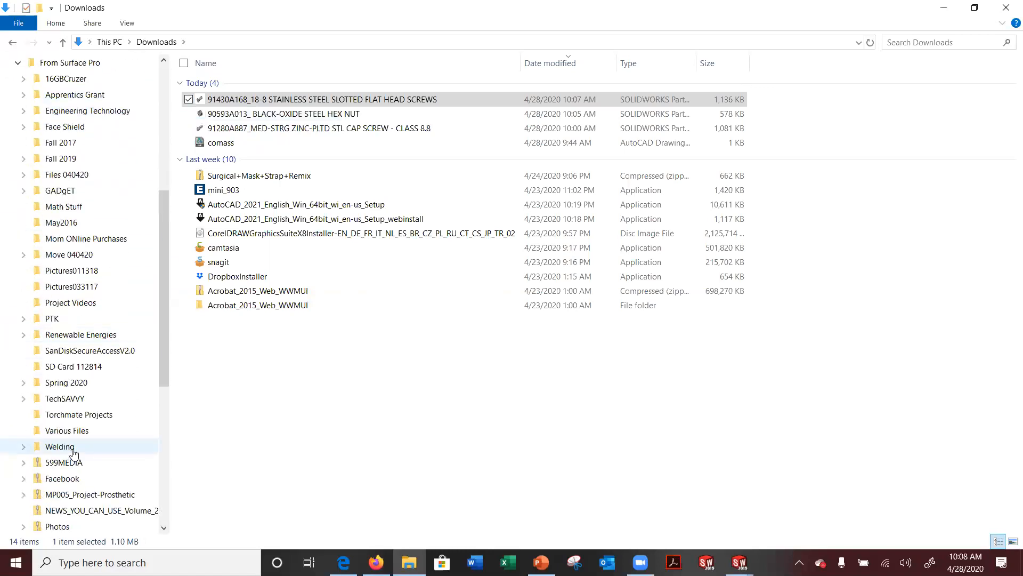
scroll(75, 454, down, 2)
scroll(74, 453, up, 2)
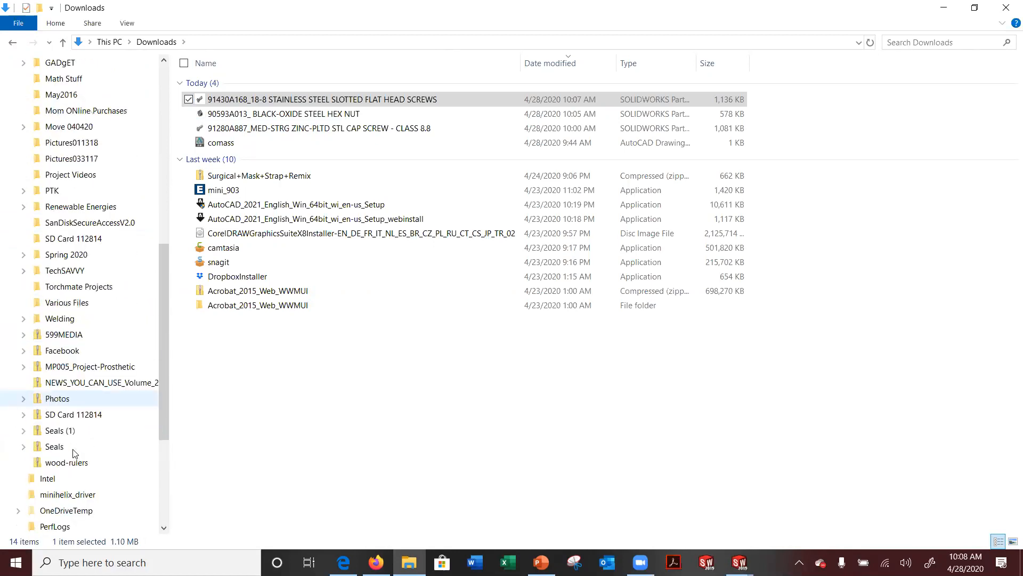
click(59, 270)
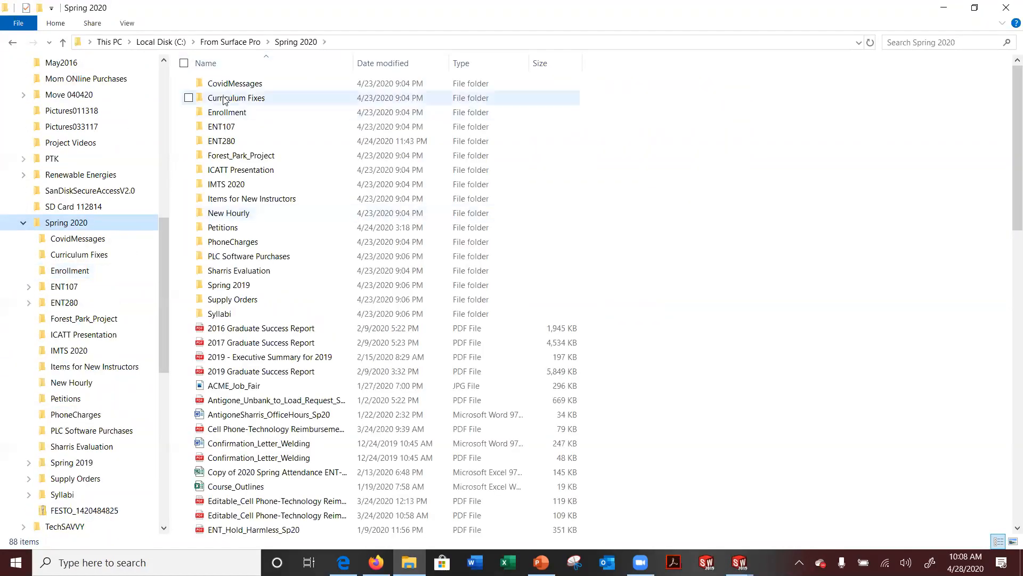
double_click(241, 136)
double_click(232, 85)
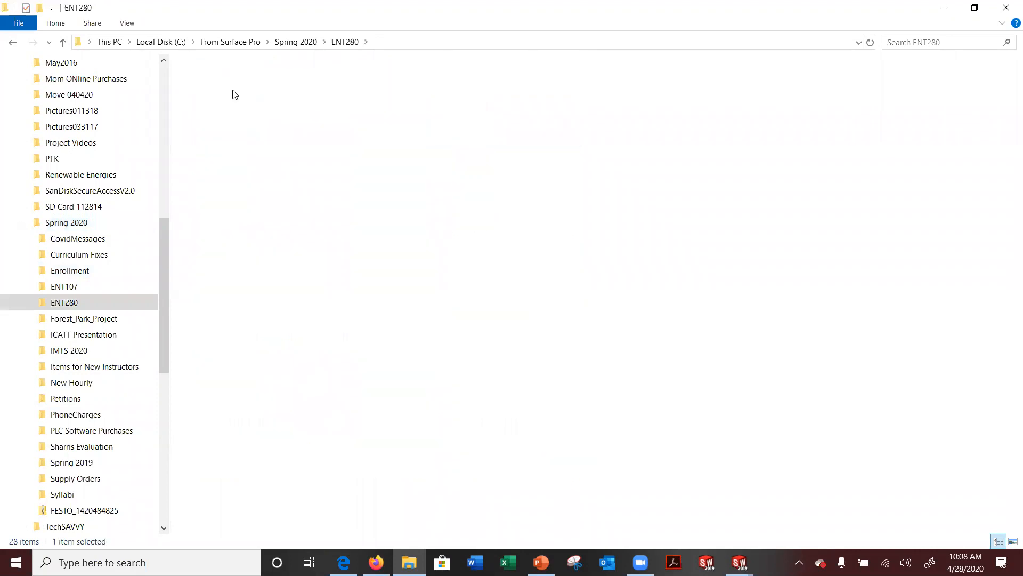
key(ctrl+v)
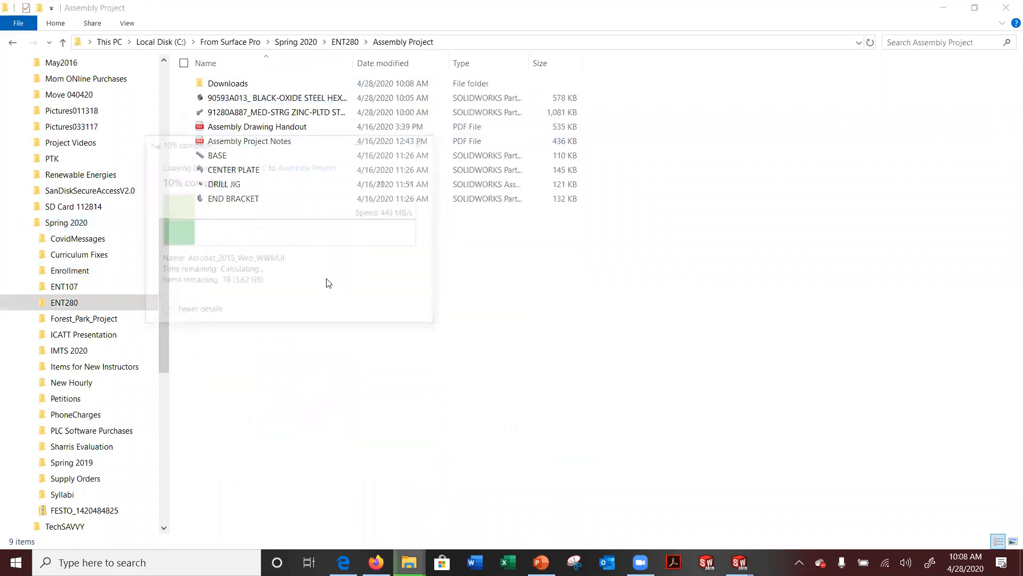
Cancel the running copy and delete the mistakenly pasted Downloads folder from the Assembly Project folder
click(415, 138)
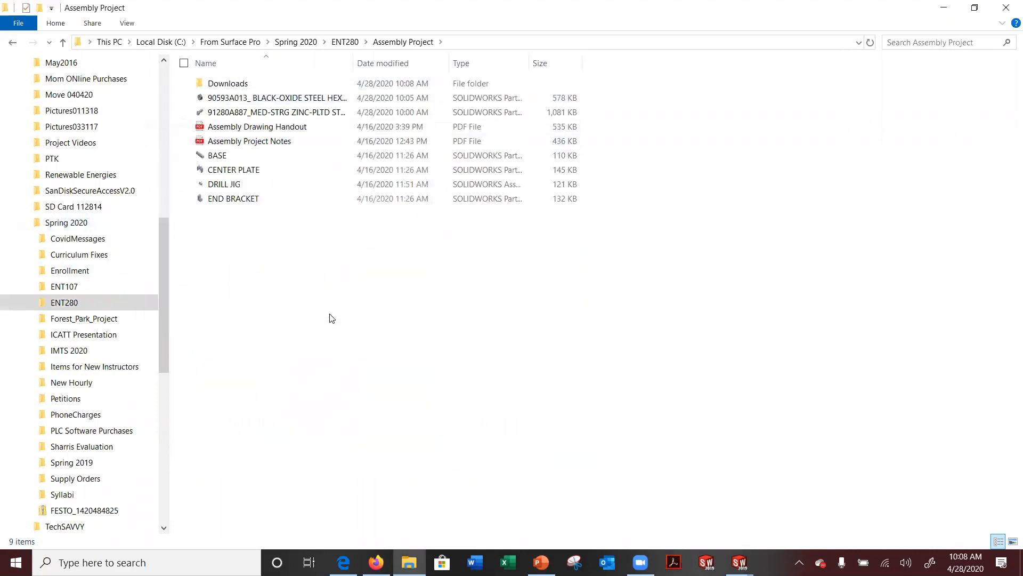
click(230, 84)
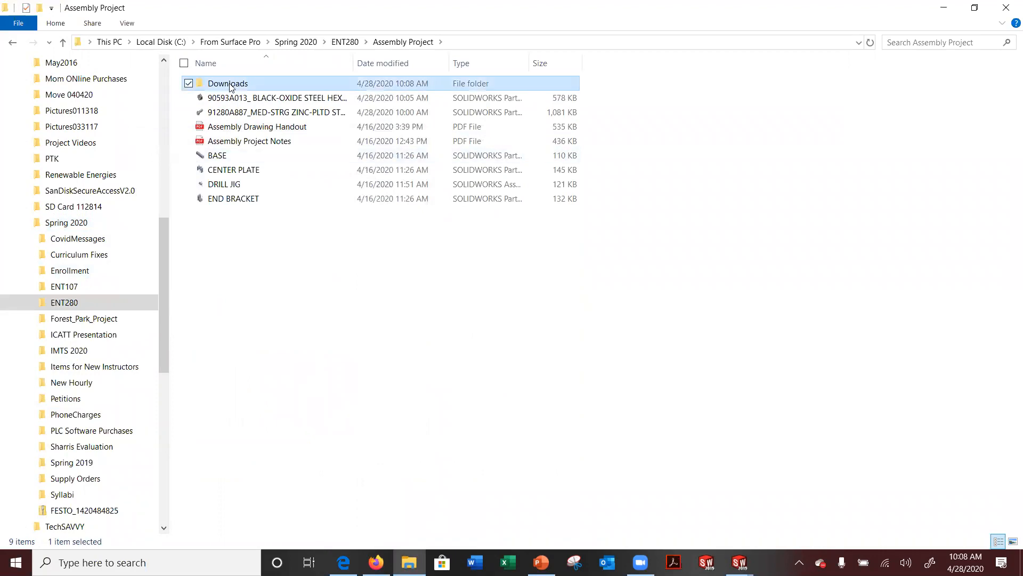
key(Delete)
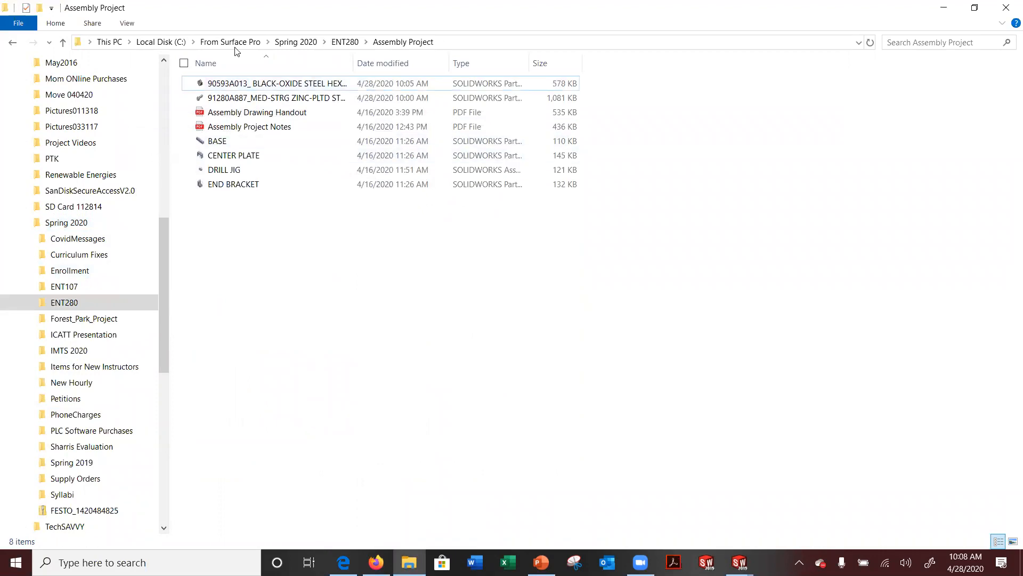
Collapse the From Surface Pro folder tree, return to Downloads and copy the 91430A168 slotted flat head screw part file
scroll(77, 185, up, 5)
scroll(78, 185, up, 1)
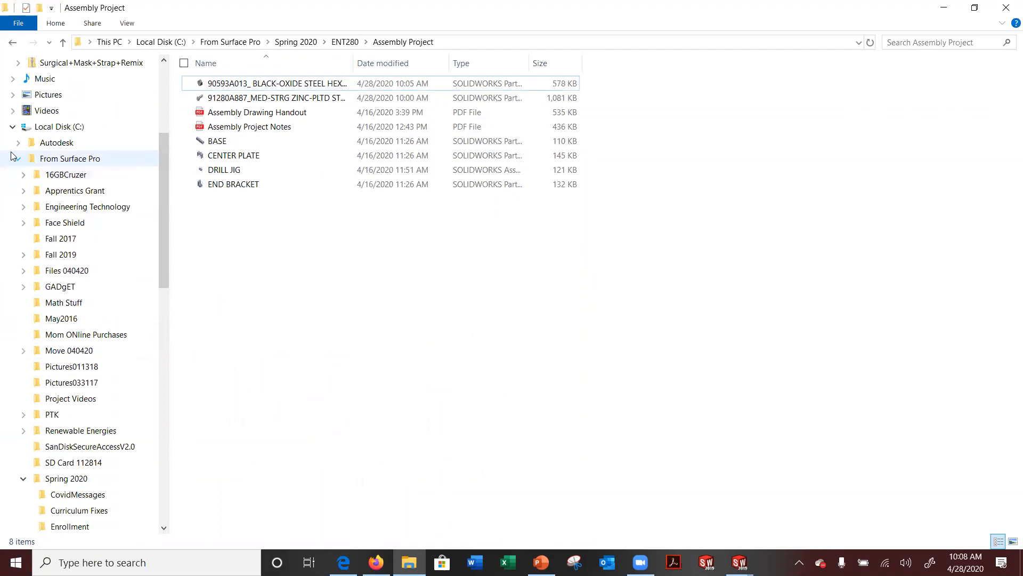
scroll(18, 148, up, 1)
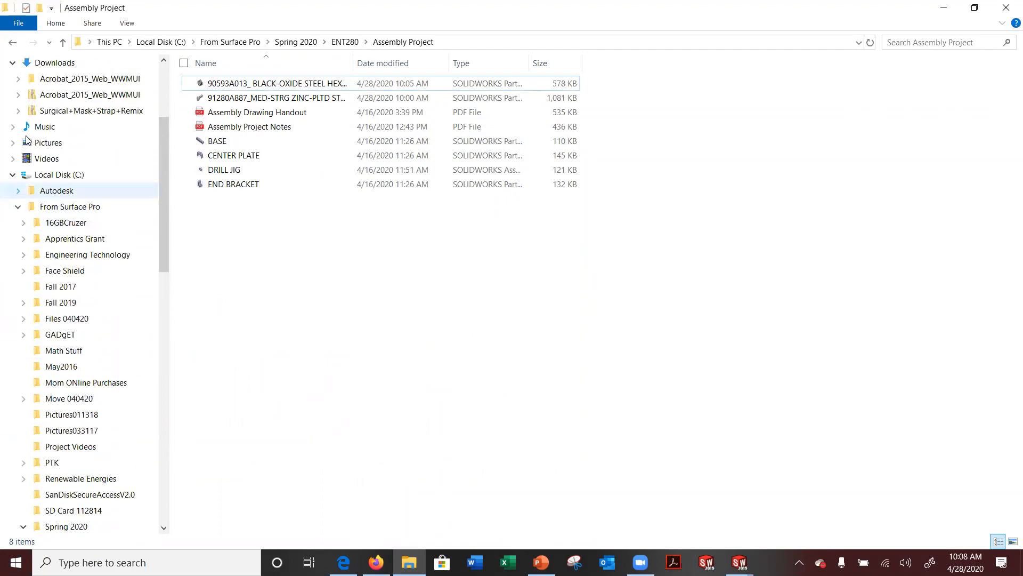
click(18, 207)
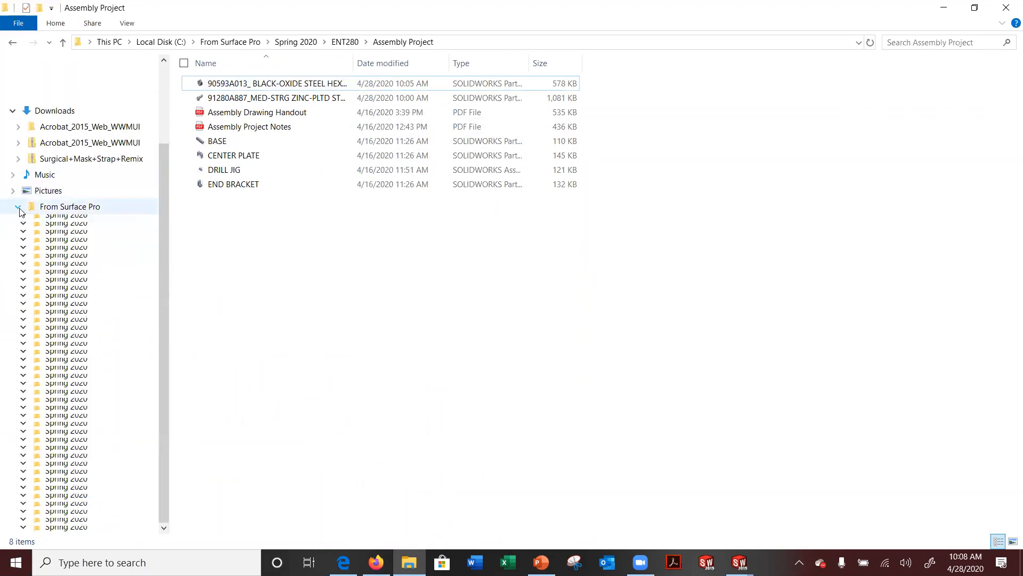
scroll(22, 211, up, 2)
click(53, 174)
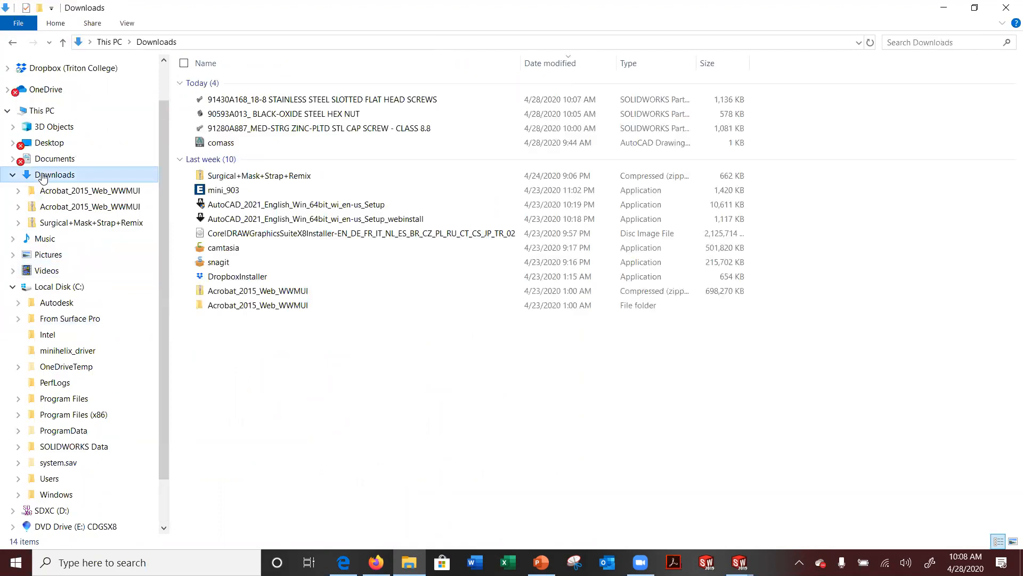
click(282, 101)
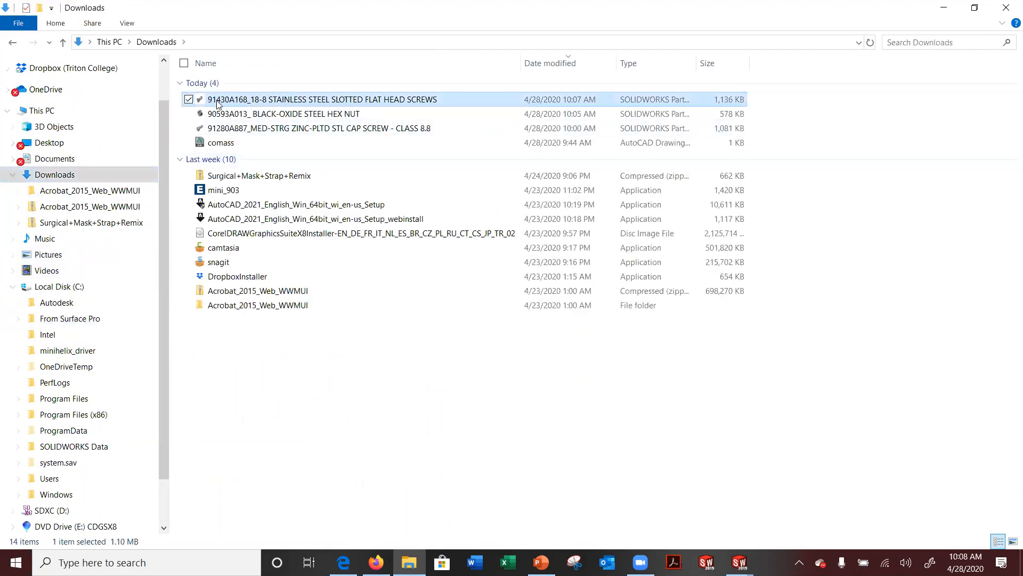
right_click(241, 103)
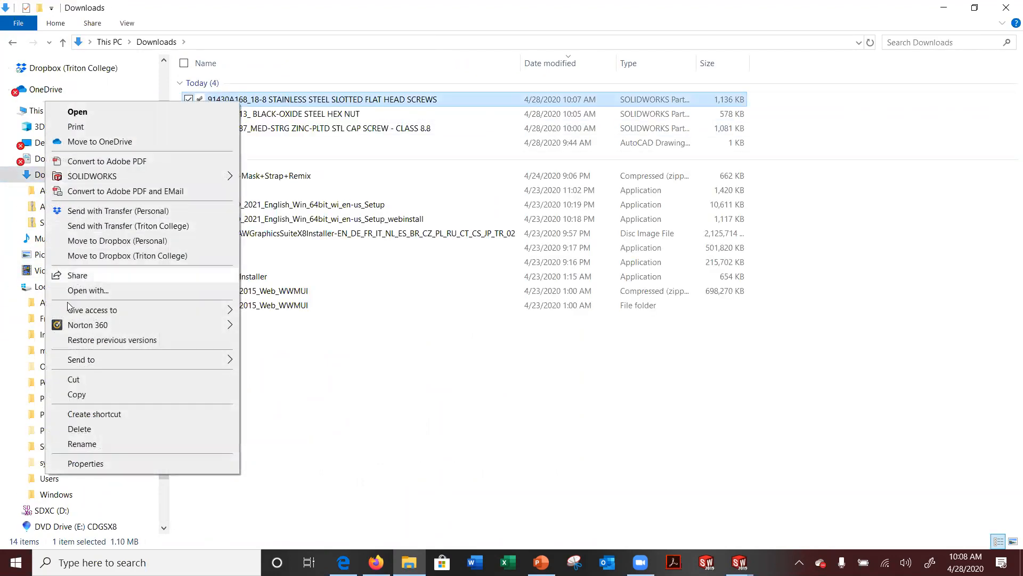
click(77, 394)
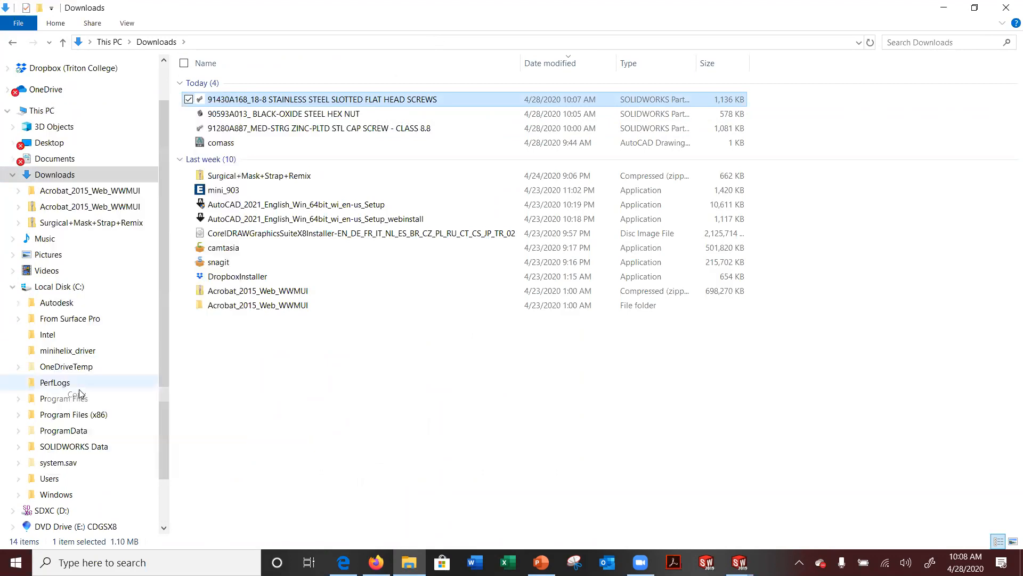
Paste the flat head screw part into the Assembly Project folder under Spring 2020 > ENT280 and minimize File Explorer
scroll(37, 266, down, 1)
click(18, 255)
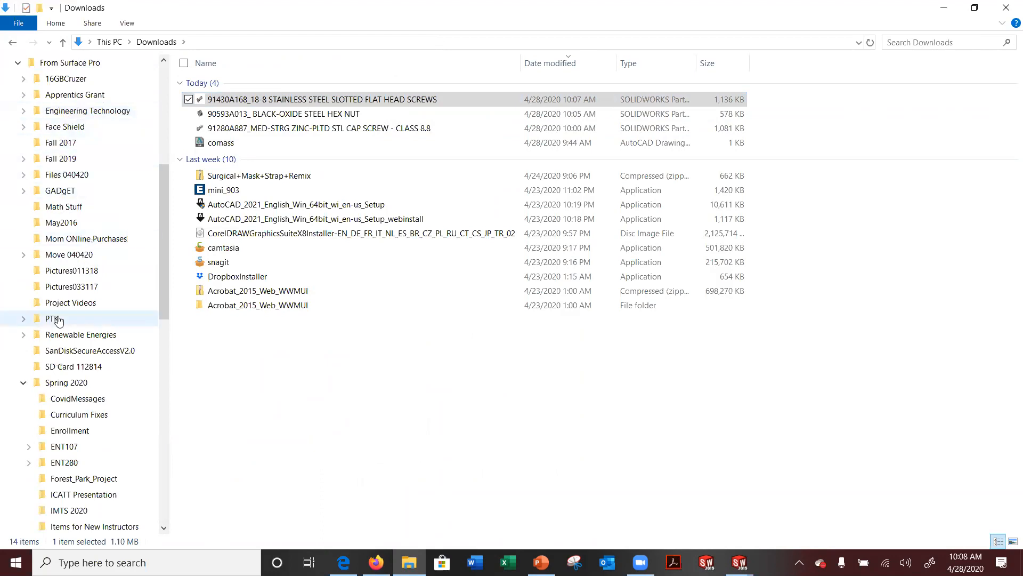
scroll(64, 224, down, 3)
click(67, 237)
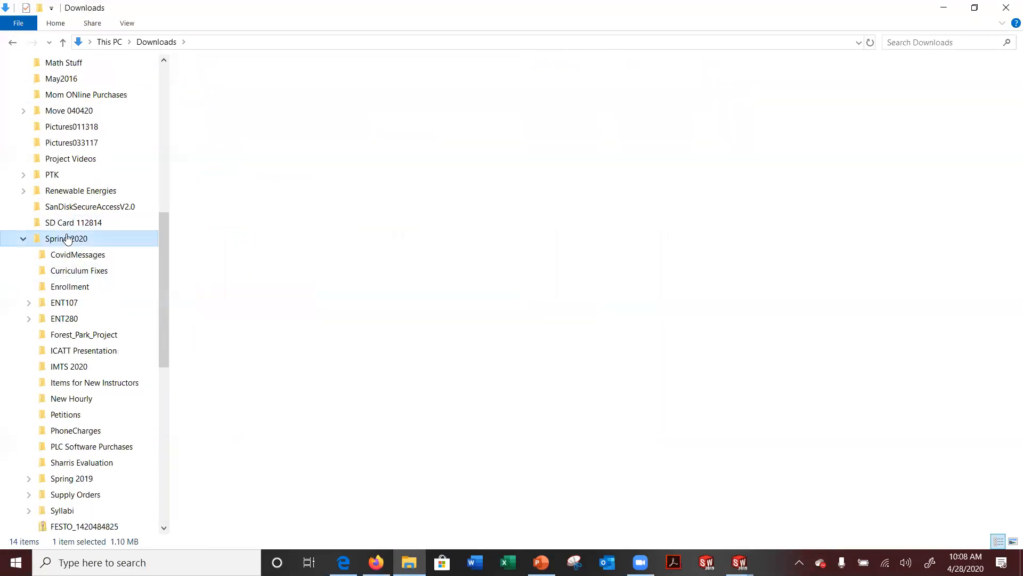
double_click(217, 141)
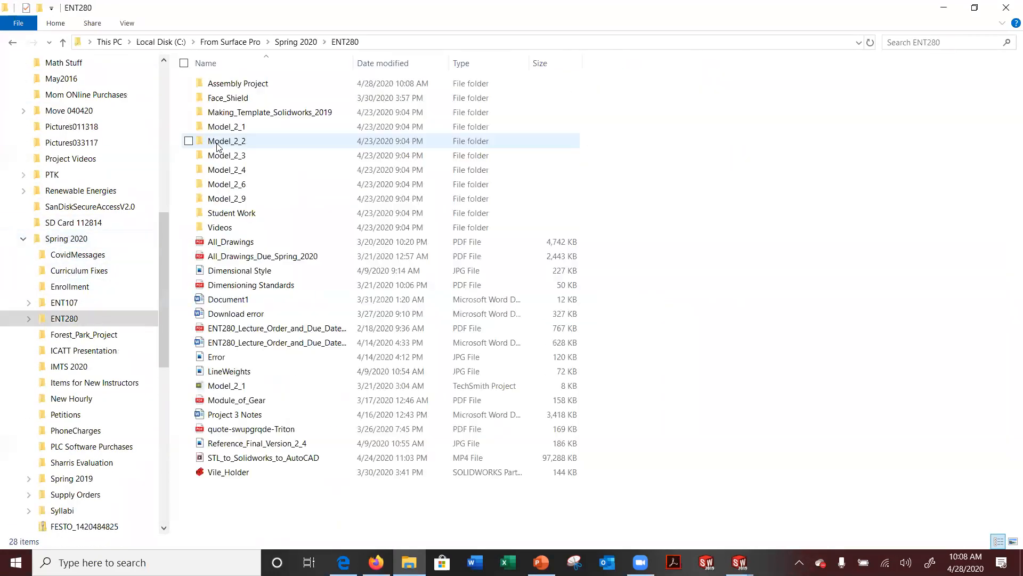
double_click(234, 84)
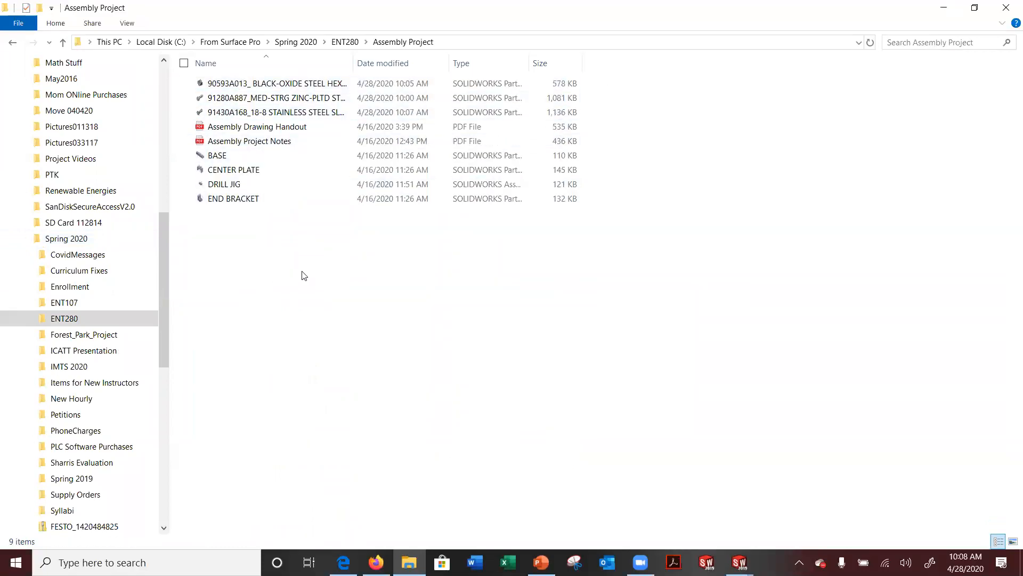
click(943, 6)
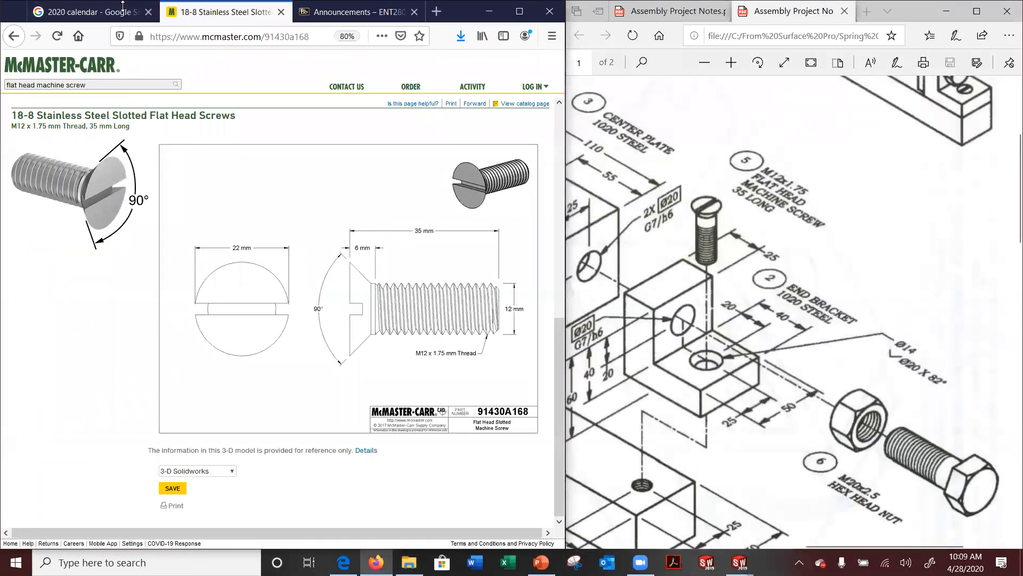
Split the Announcements tab into its own minimized browser window and close the McMaster-Carr window with all its tabs
drag(352, 12, 311, 52)
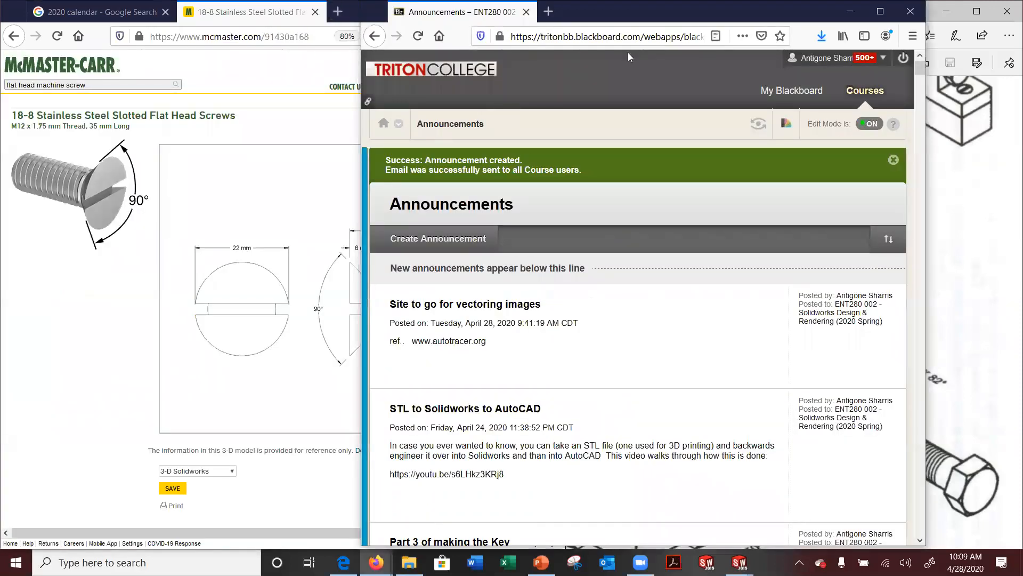
click(851, 12)
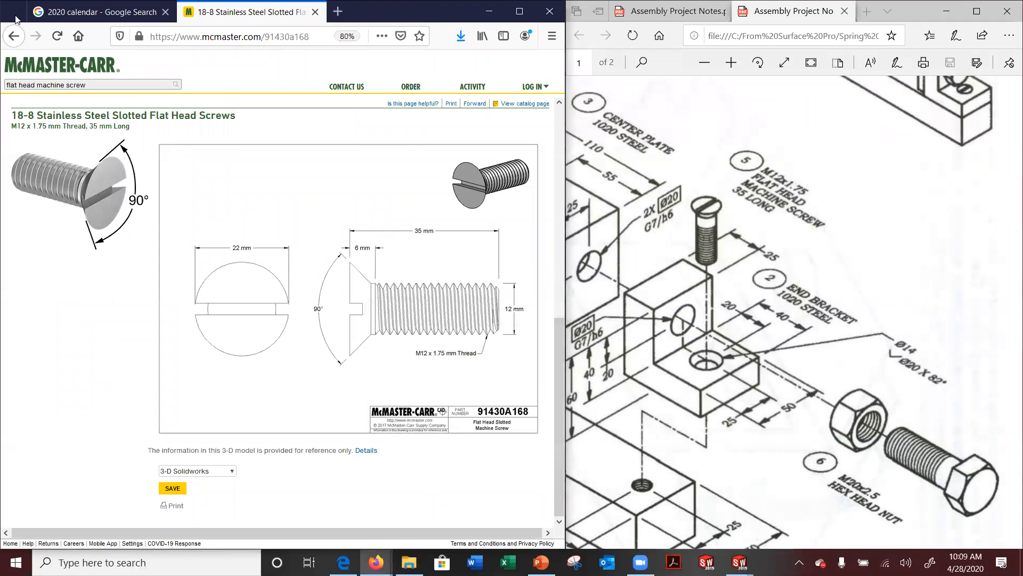
drag(10, 11, 213, 224)
click(503, 229)
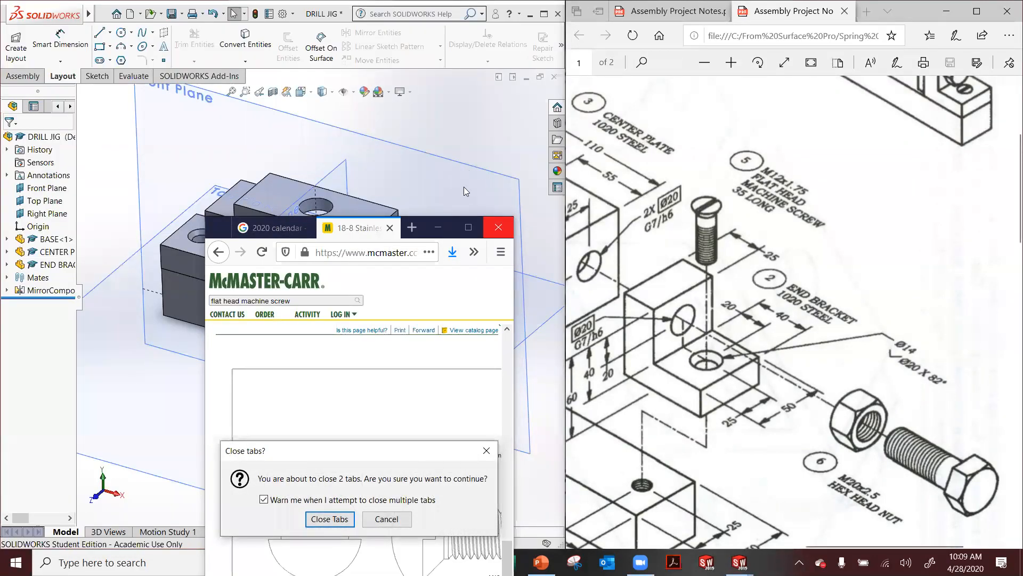
click(331, 519)
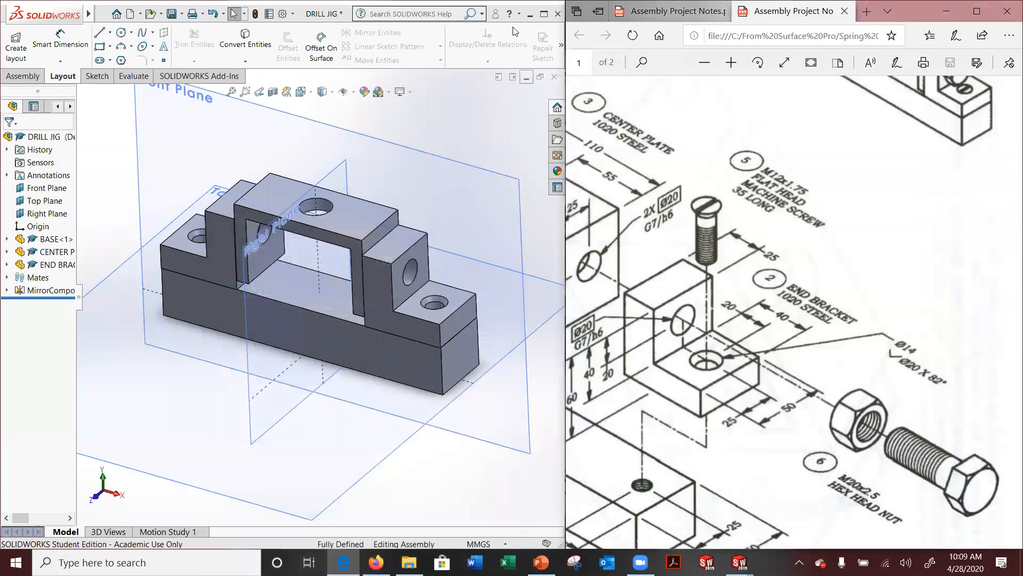
Switch to SolidWorks and maximize the window with the DRILL JIG assembly
click(417, 38)
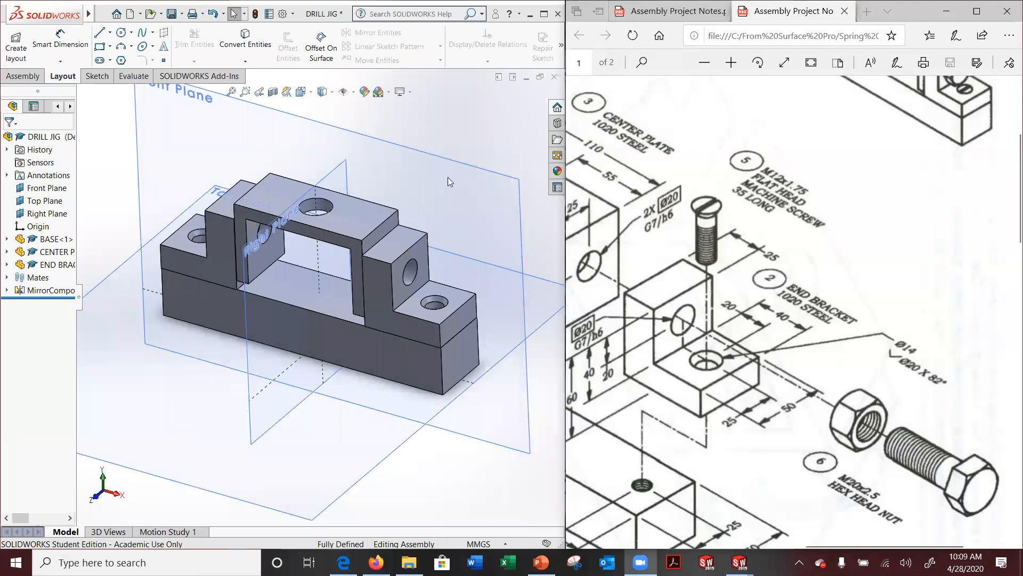
click(544, 14)
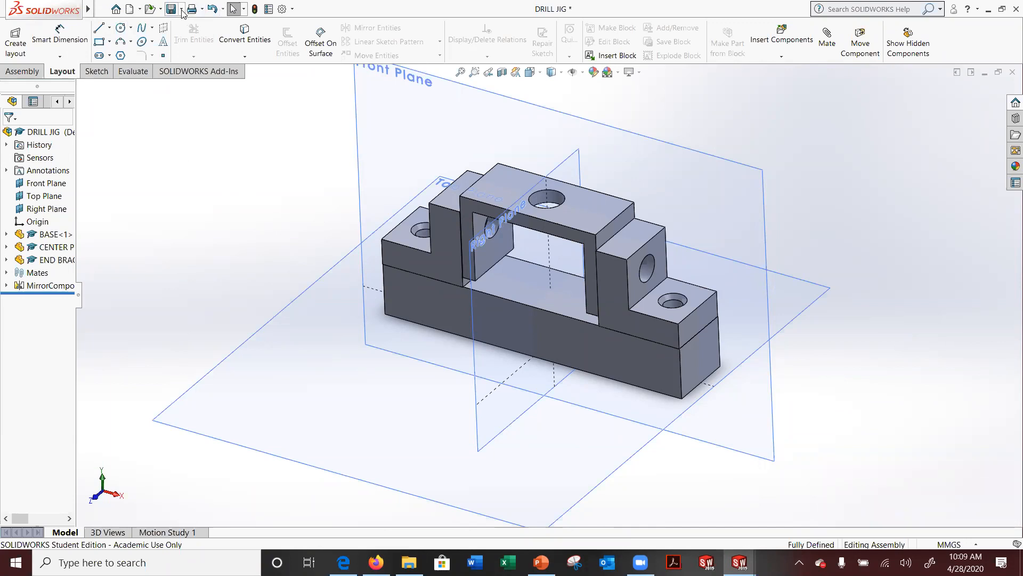
Start inserting components into the DRILL JIG assembly, widen the component options and open the file browser
click(21, 71)
click(84, 44)
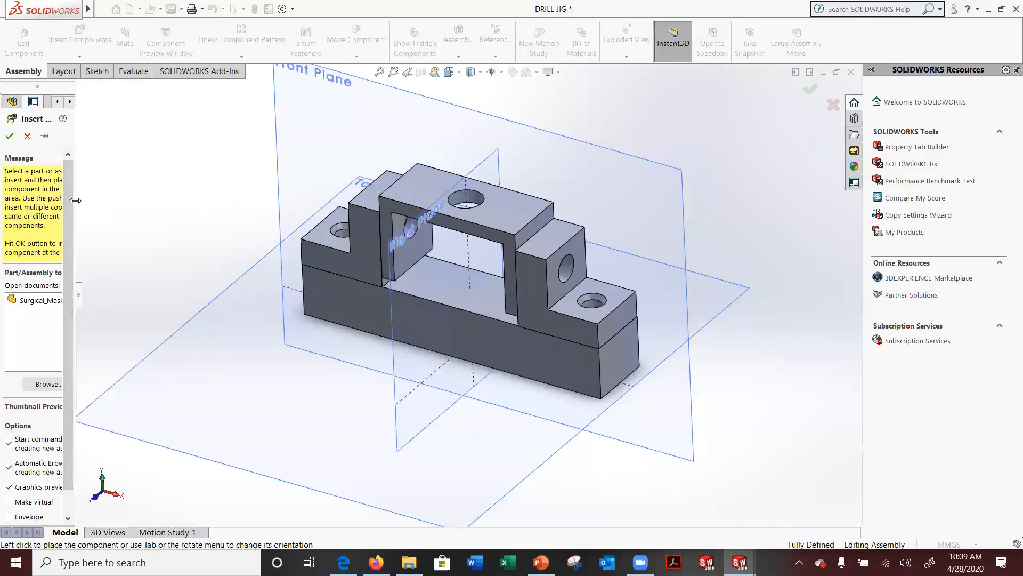
drag(75, 200, 175, 224)
click(84, 349)
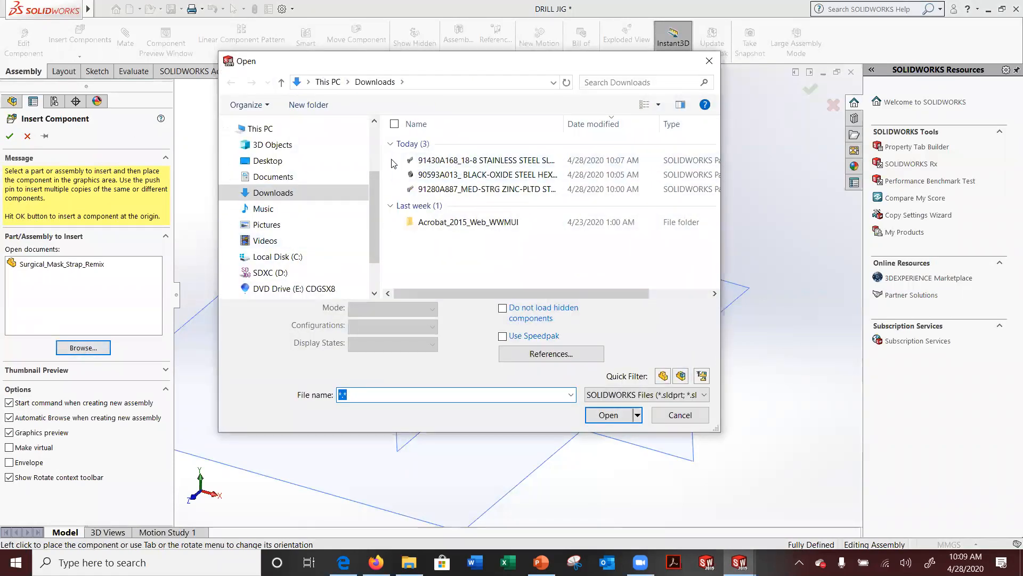
click(458, 160)
click(399, 175)
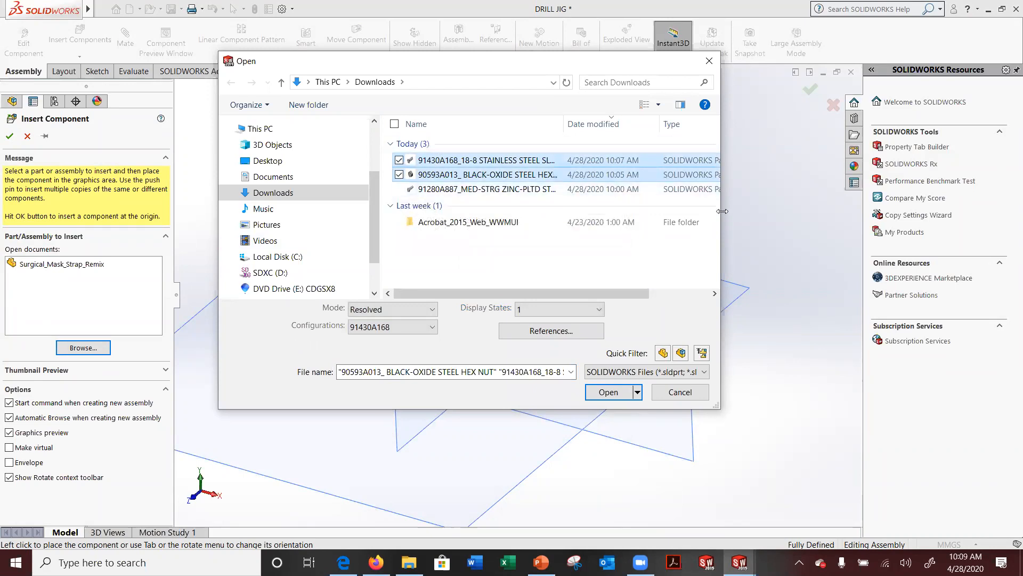
drag(722, 212, 1021, 211)
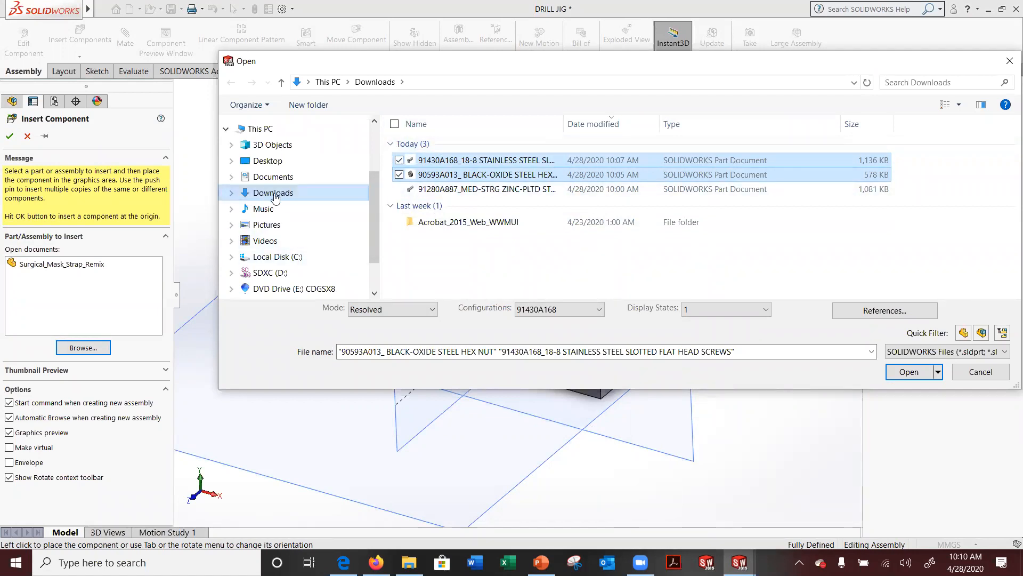
click(398, 175)
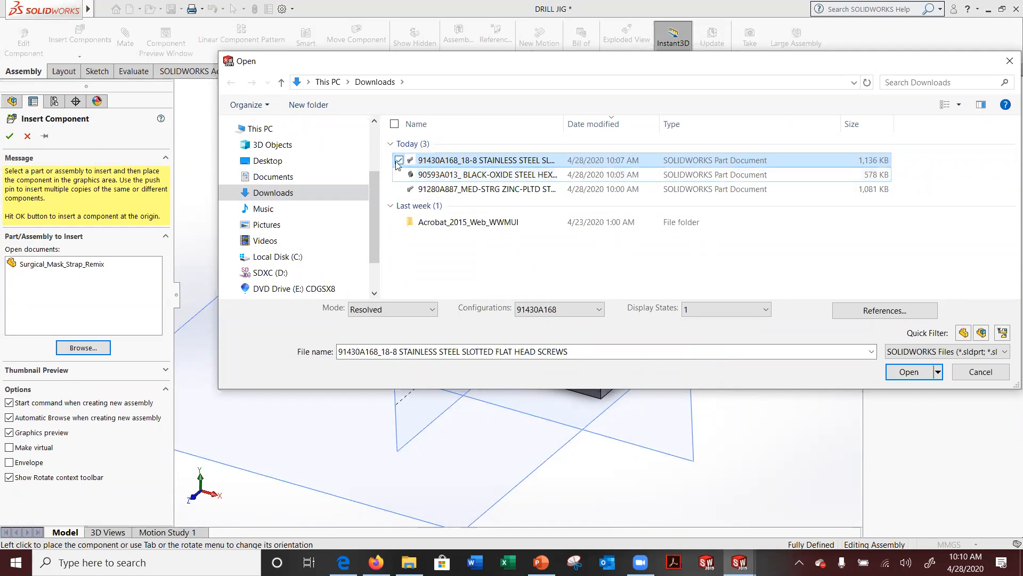
click(399, 159)
Browse to the Assembly Project folder under Local Disk (C:) > From Surface Pro > Spring 2020 > ENT280
scroll(247, 171, down, 1)
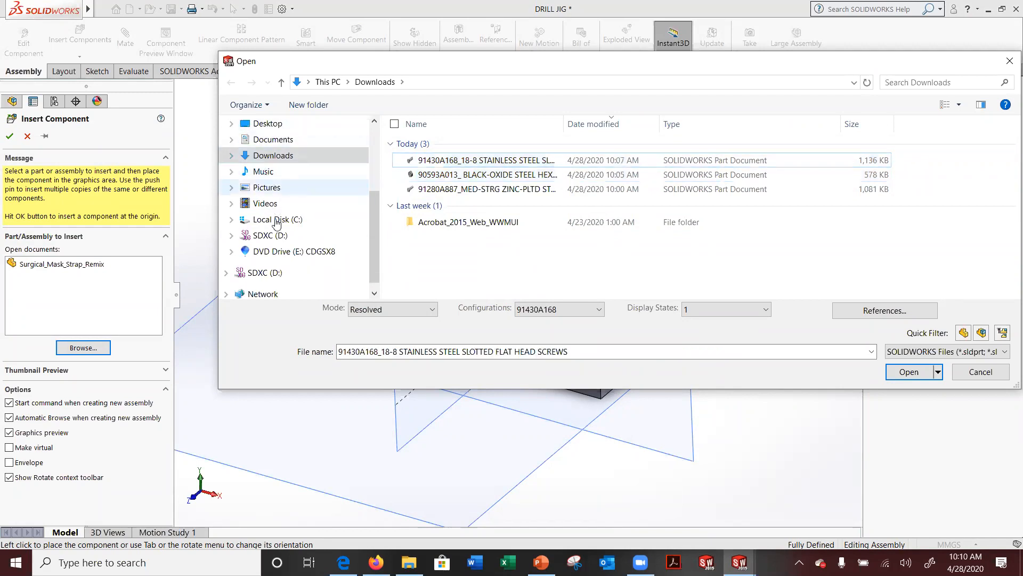
click(233, 221)
scroll(234, 224, down, 3)
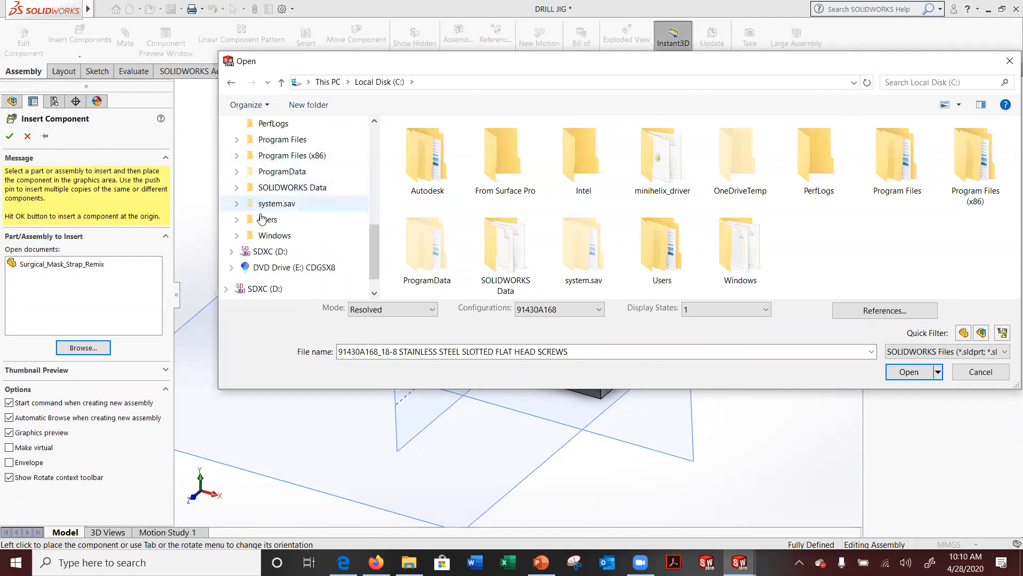
scroll(248, 191, up, 3)
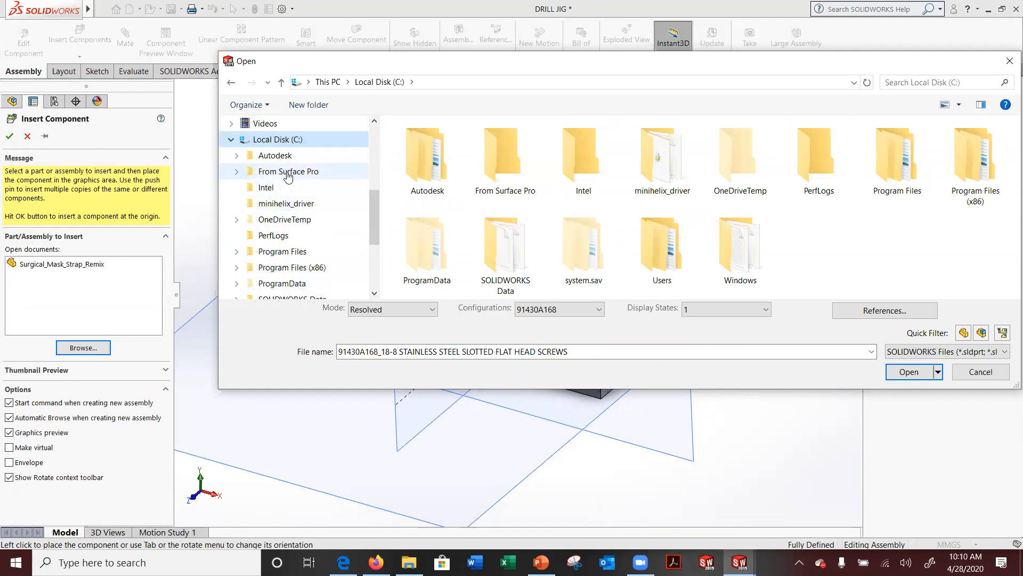
click(289, 171)
scroll(311, 203, down, 2)
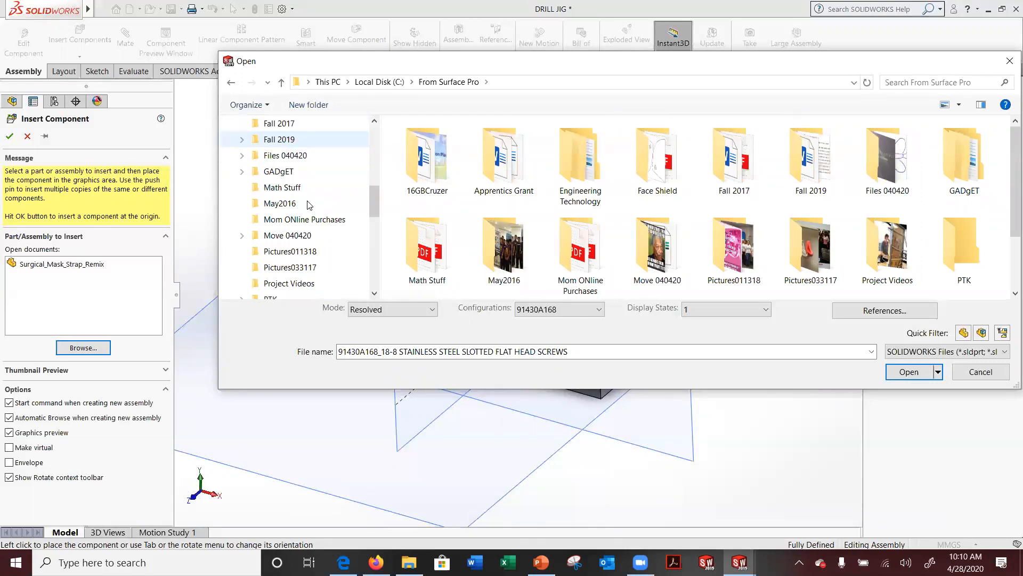
scroll(308, 205, down, 5)
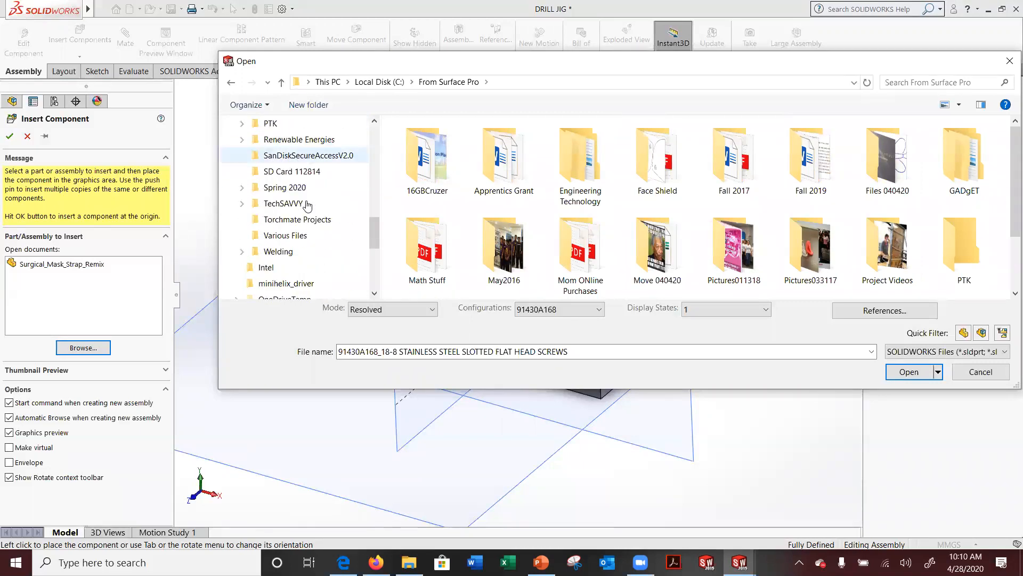
click(290, 188)
click(243, 188)
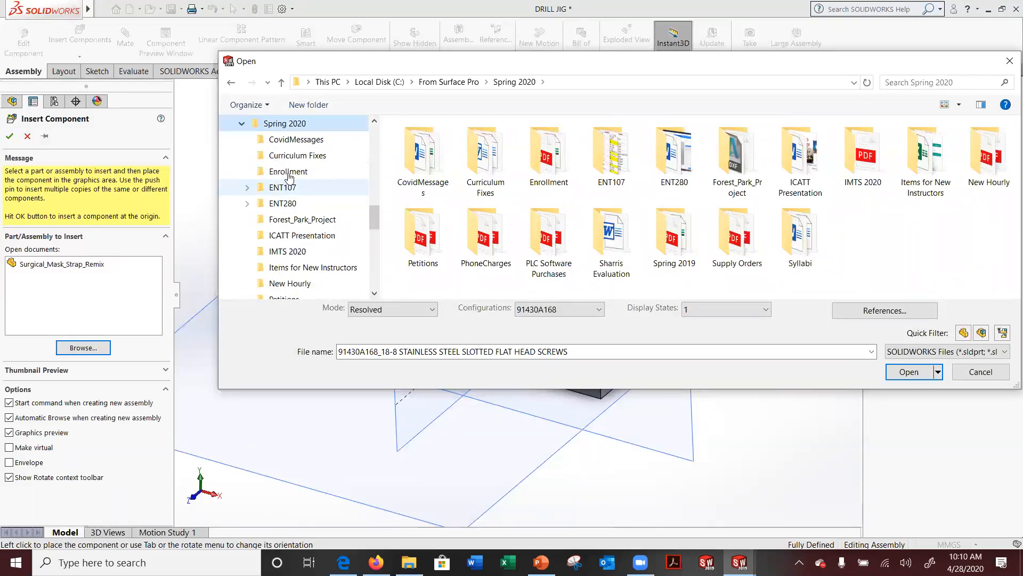
click(283, 204)
double_click(460, 145)
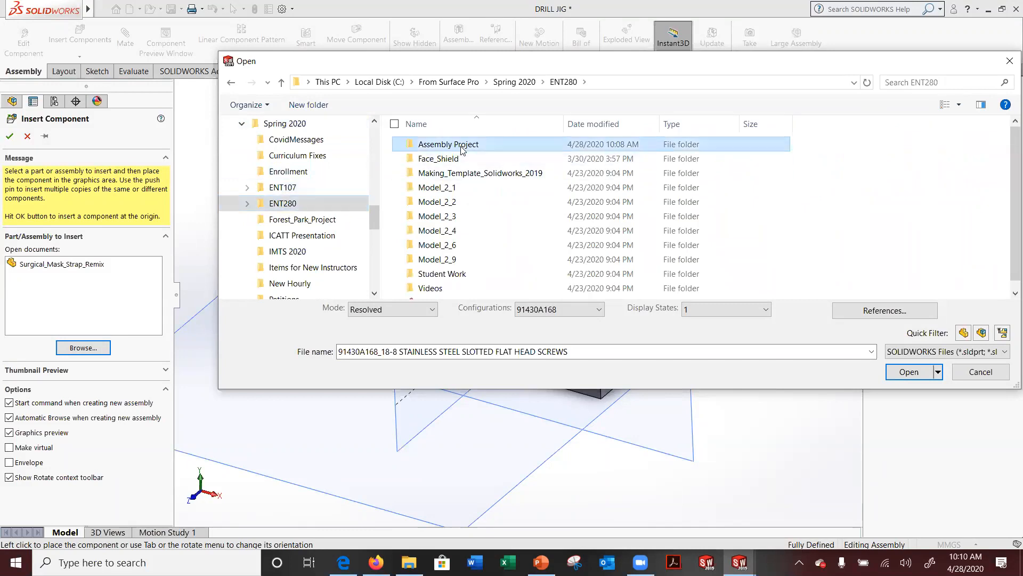
Insert the 90593A013 hex nut, 91280A887 cap screw and 91430A168 flat head screw, placing them in free space beside the jig
click(398, 144)
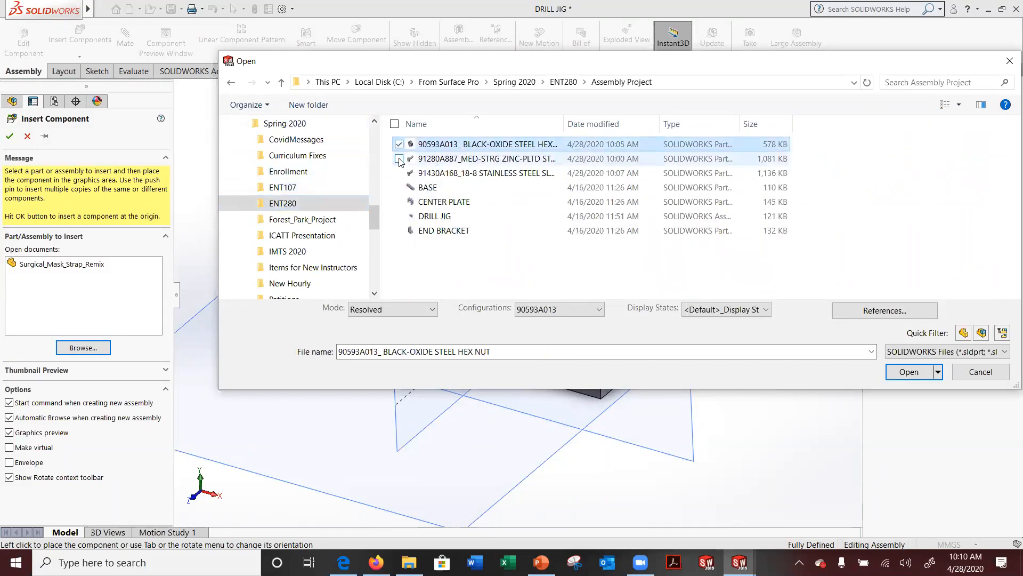
click(399, 158)
click(399, 173)
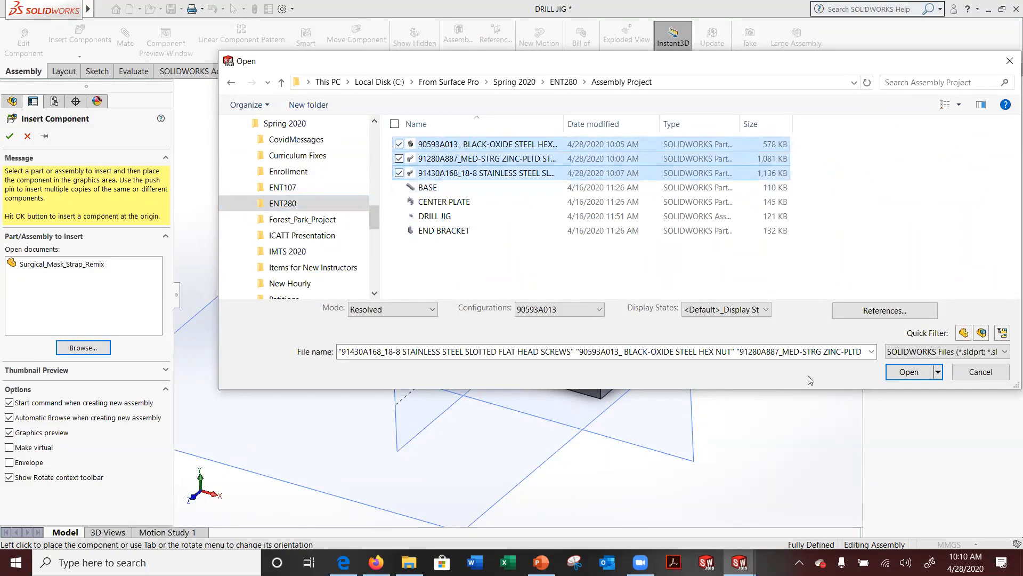
click(922, 374)
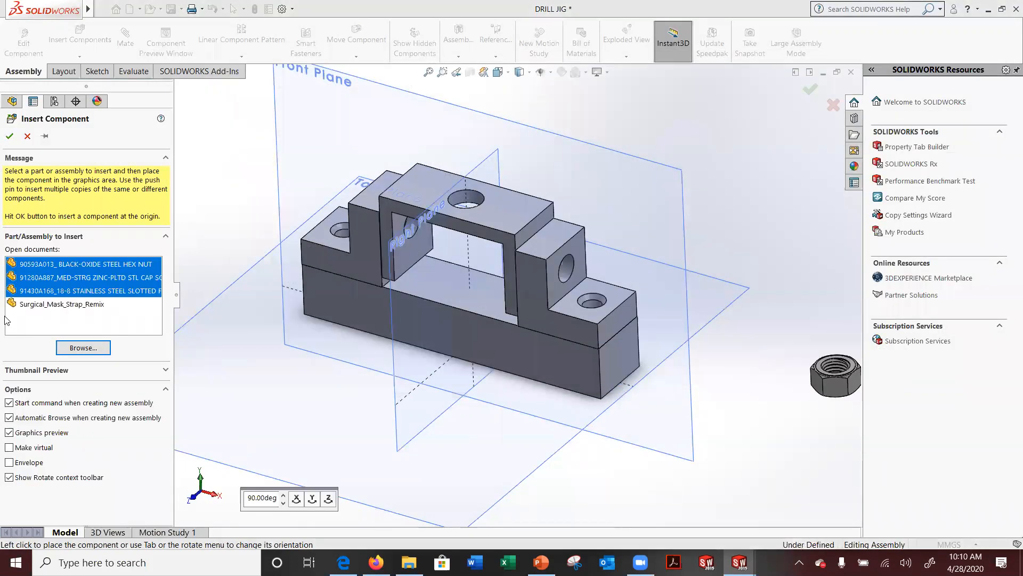
click(754, 152)
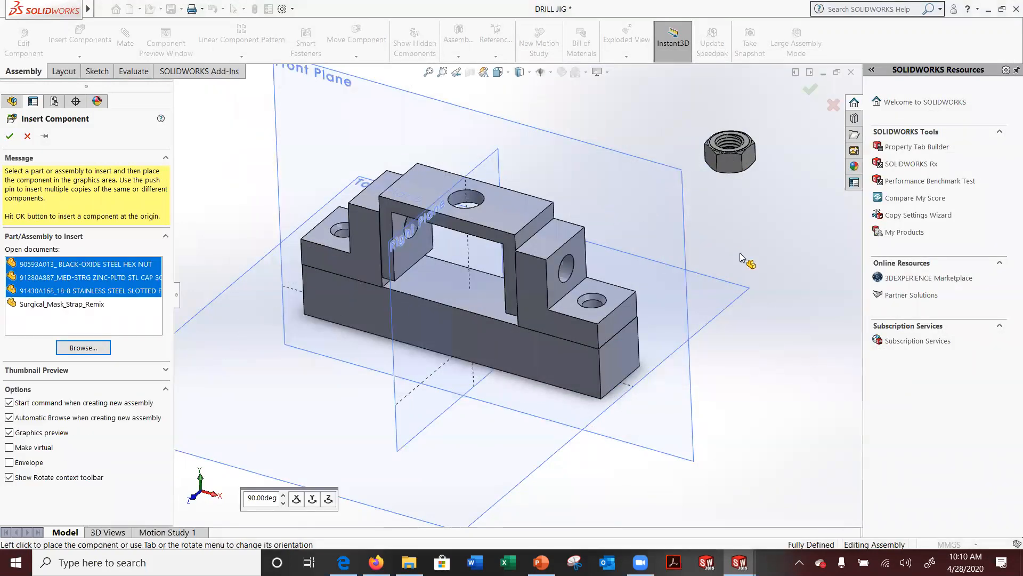
click(754, 216)
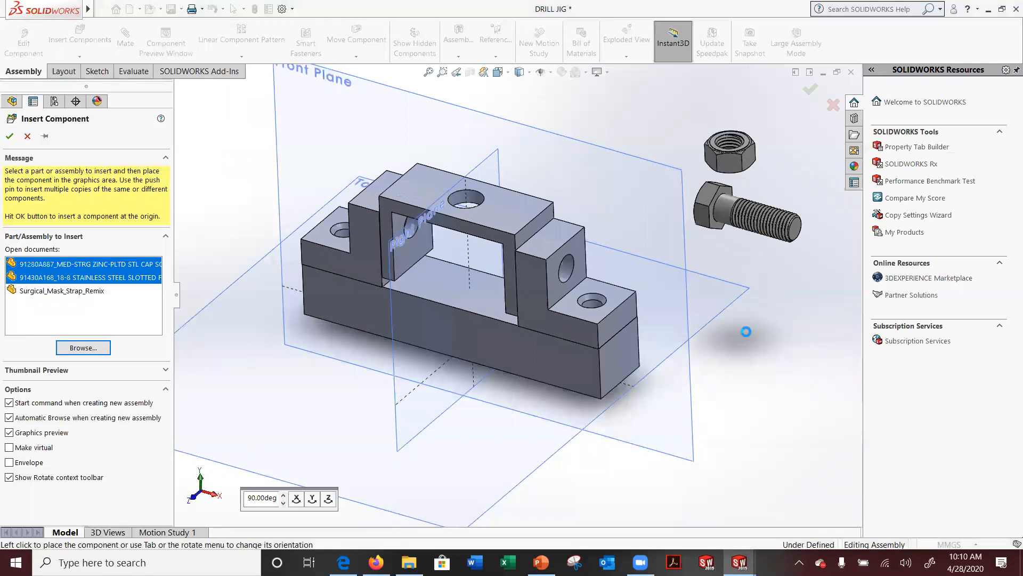
click(763, 282)
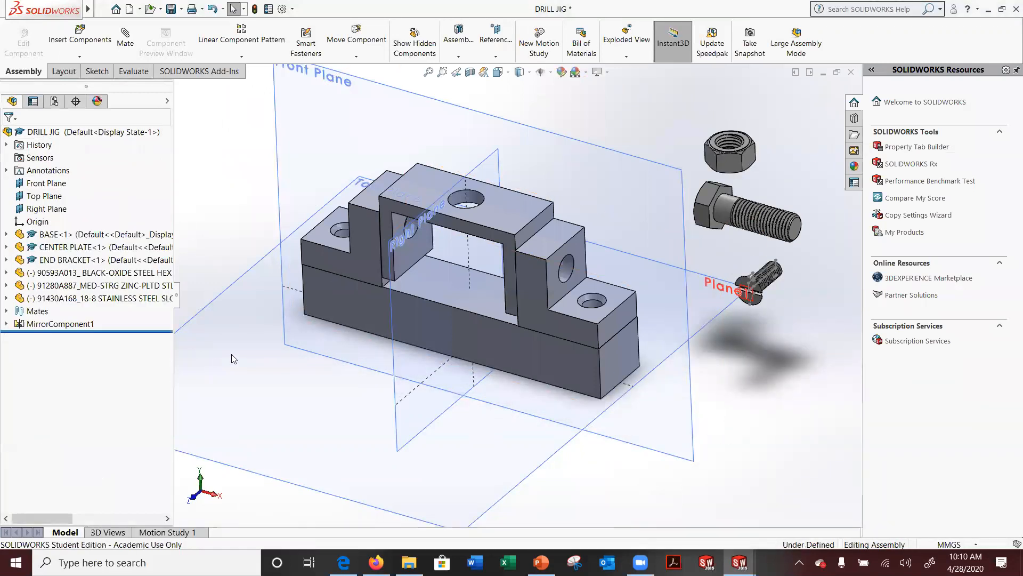
Reposition the hex head cap screw at the opposite end of the jig and the hex nut above the center plate
drag(757, 218, 224, 150)
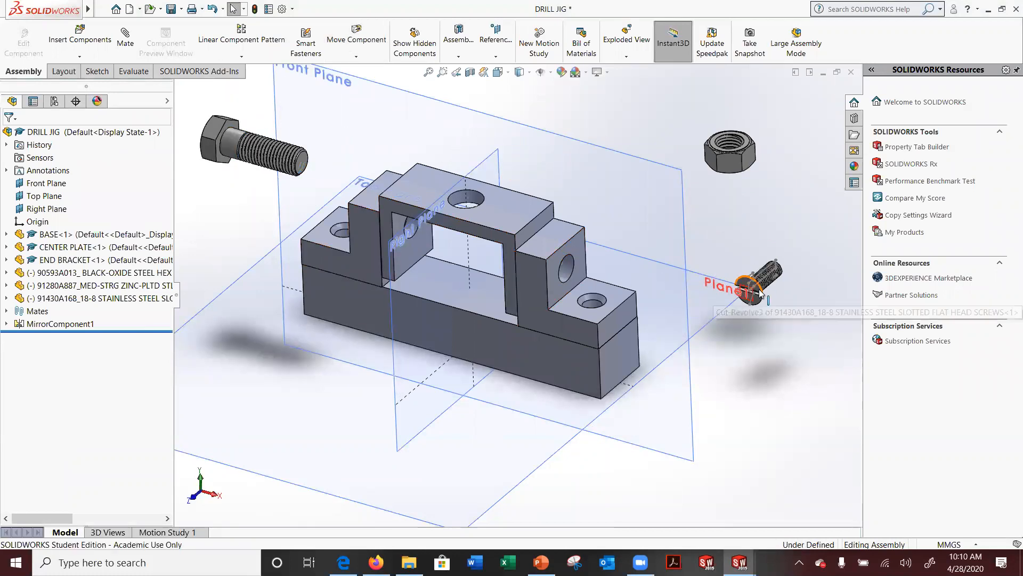
drag(737, 165, 421, 121)
scroll(781, 273, down, 2)
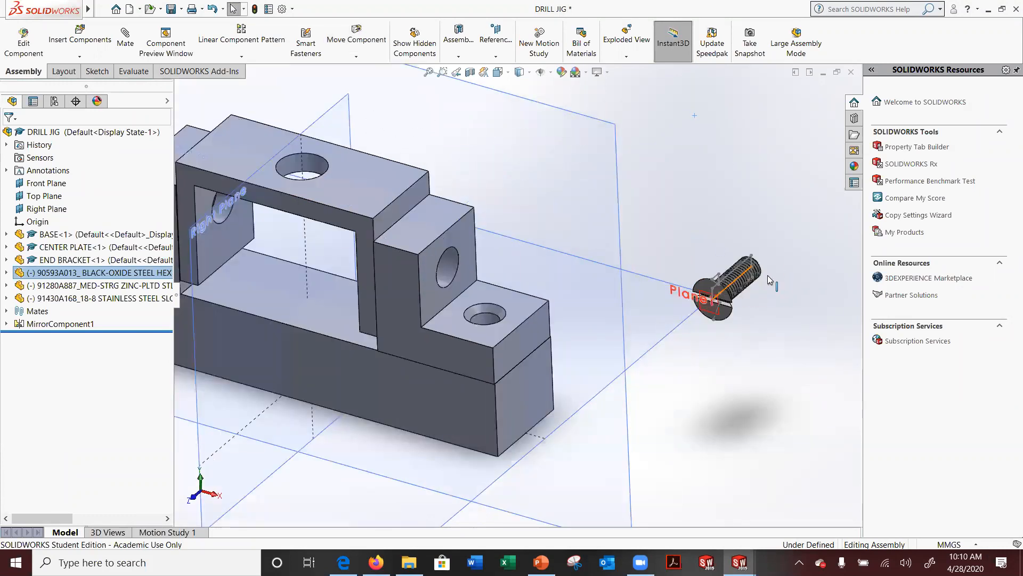
scroll(749, 292, up, 2)
scroll(412, 372, up, 3)
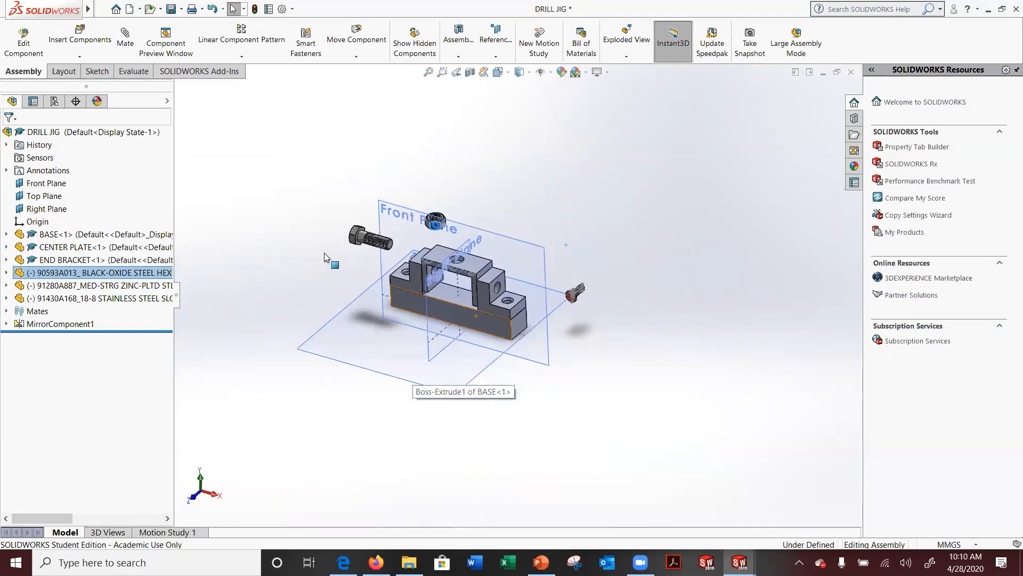
scroll(324, 252, down, 5)
middle_drag(566, 429, 658, 410)
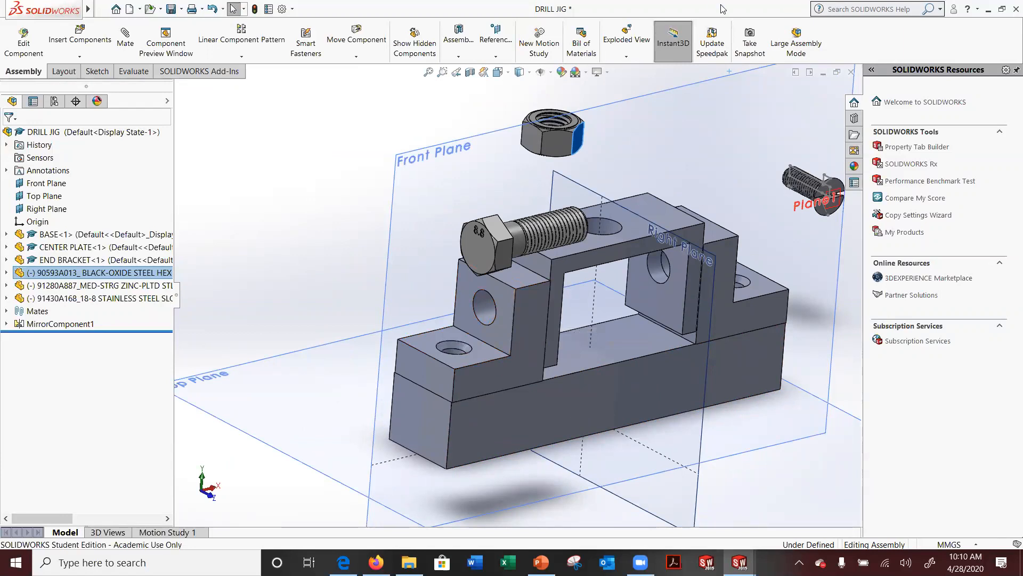
Place the SolidWorks window beside the Assembly Project Notes PDF and examine how the fasteners fit in the exploded drill jig drawing
drag(723, 9, 0, 107)
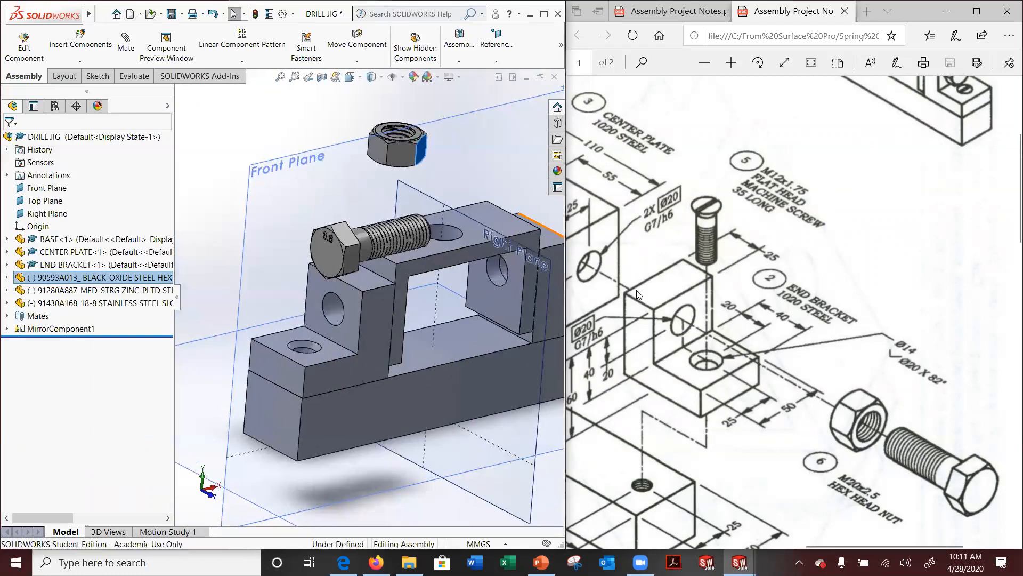
scroll(770, 409, up, 3)
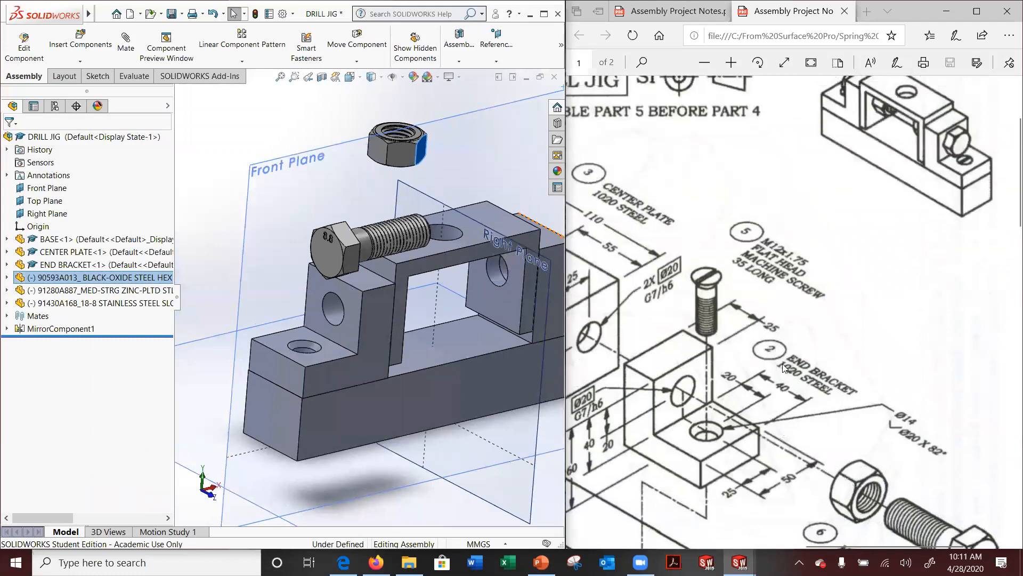
ctrl+scroll(781, 360, down, 4)
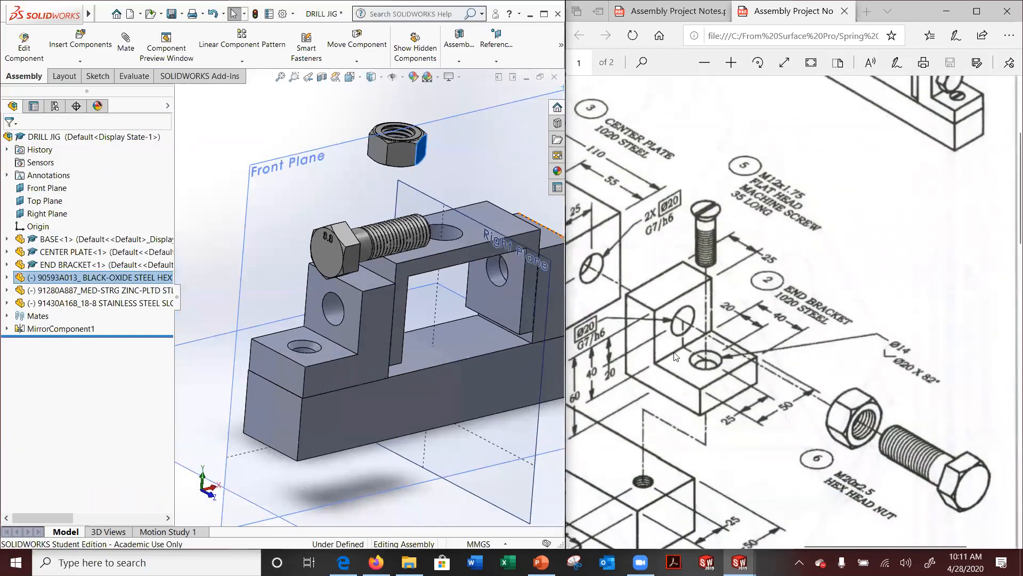
ctrl+scroll(638, 347, down, 3)
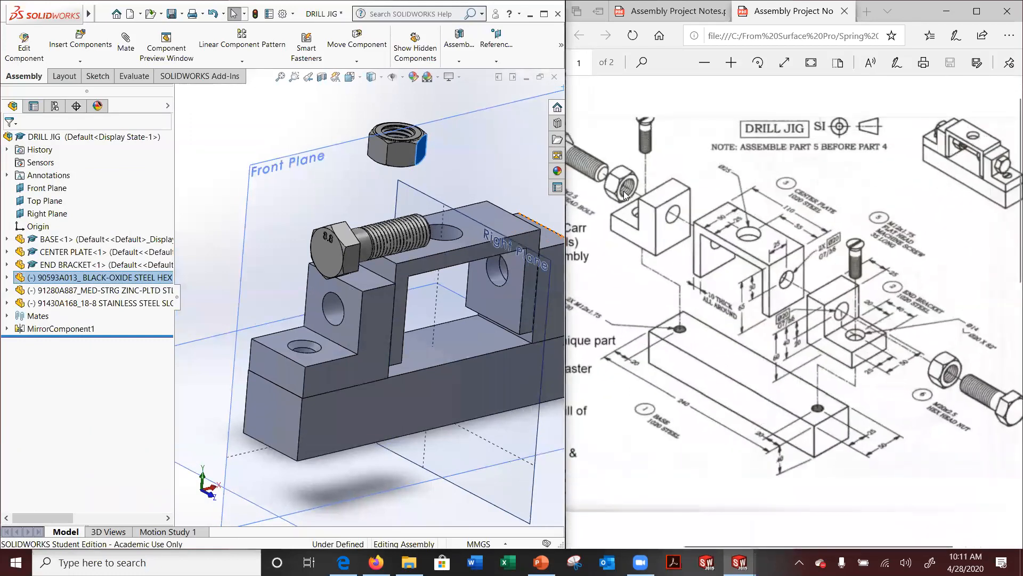
ctrl+scroll(850, 286, up, 1)
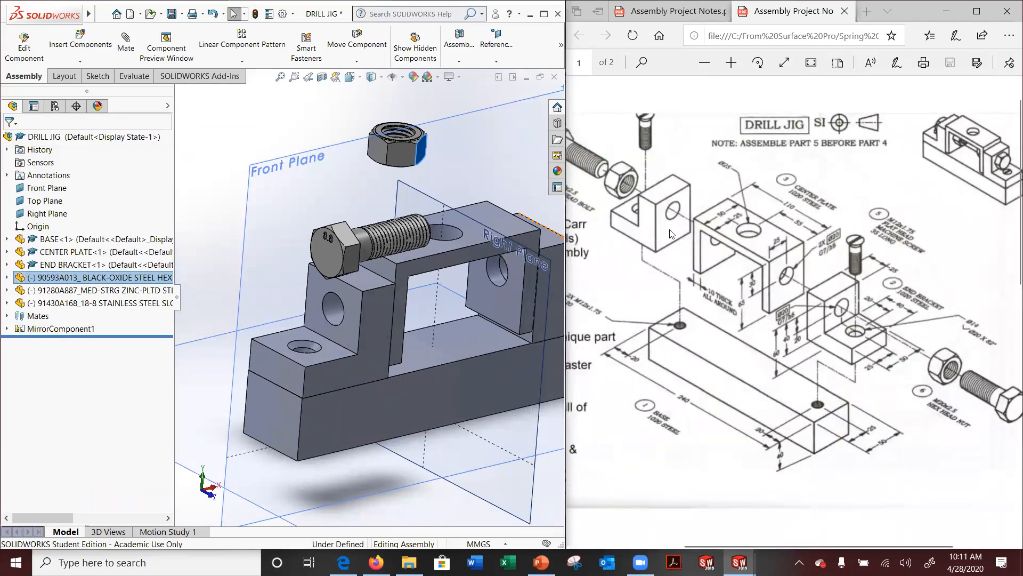
scroll(616, 306, up, 1)
scroll(617, 306, down, 4)
scroll(627, 248, up, 4)
Examine the base's threaded hole callout and its alignment with the end brackets in the drill jig drawing
ctrl+scroll(590, 335, down, 2)
ctrl+scroll(605, 260, up, 4)
ctrl+scroll(821, 315, up, 2)
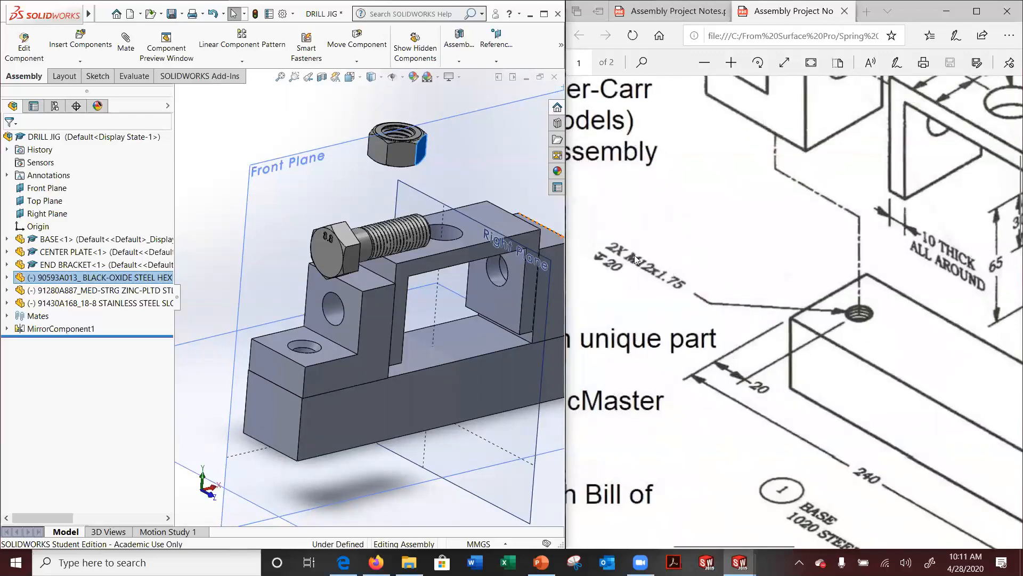
ctrl+scroll(874, 323, down, 4)
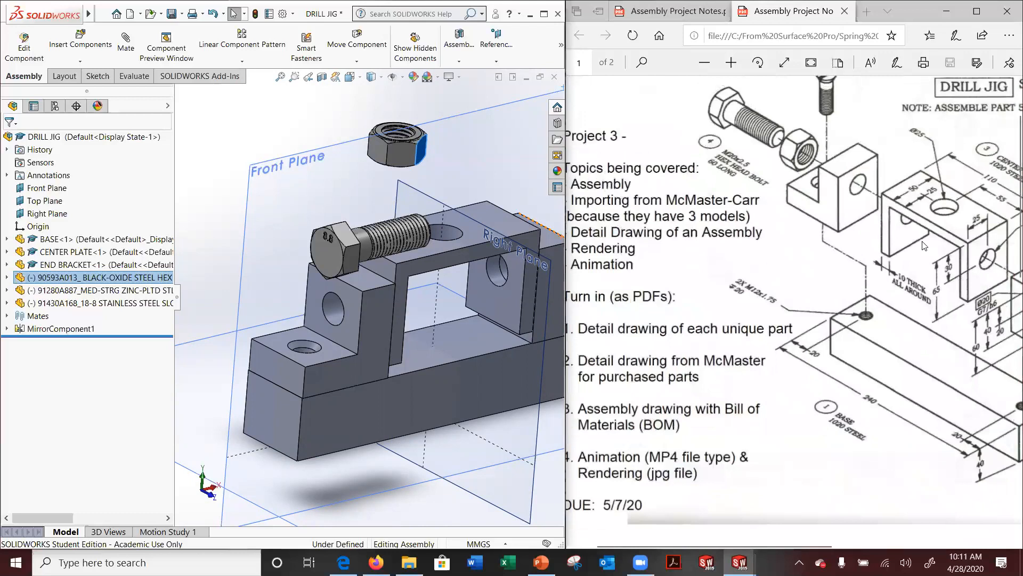
click(850, 287)
ctrl+scroll(941, 297, up, 2)
ctrl+scroll(982, 285, down, 5)
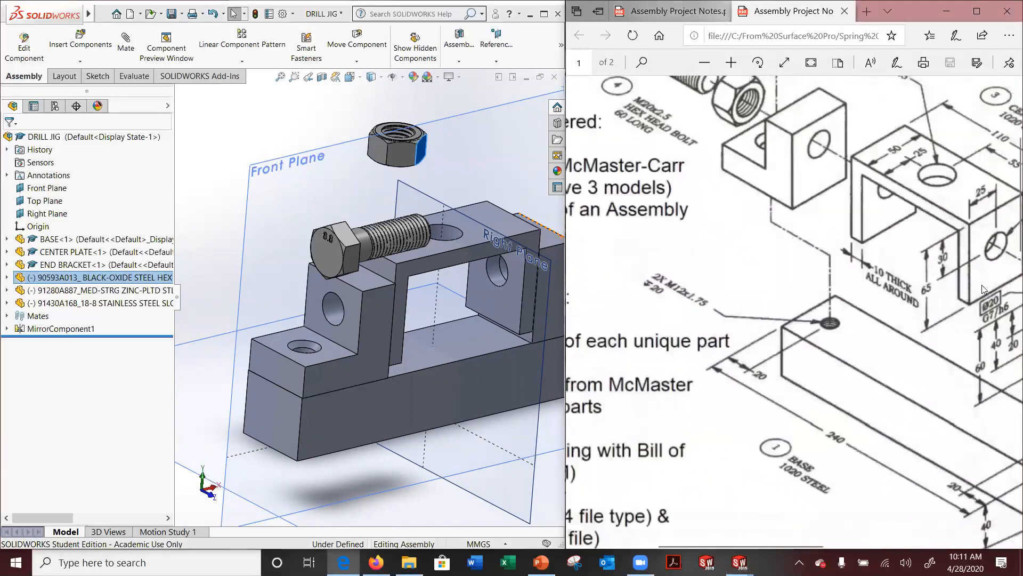
ctrl+scroll(951, 250, up, 2)
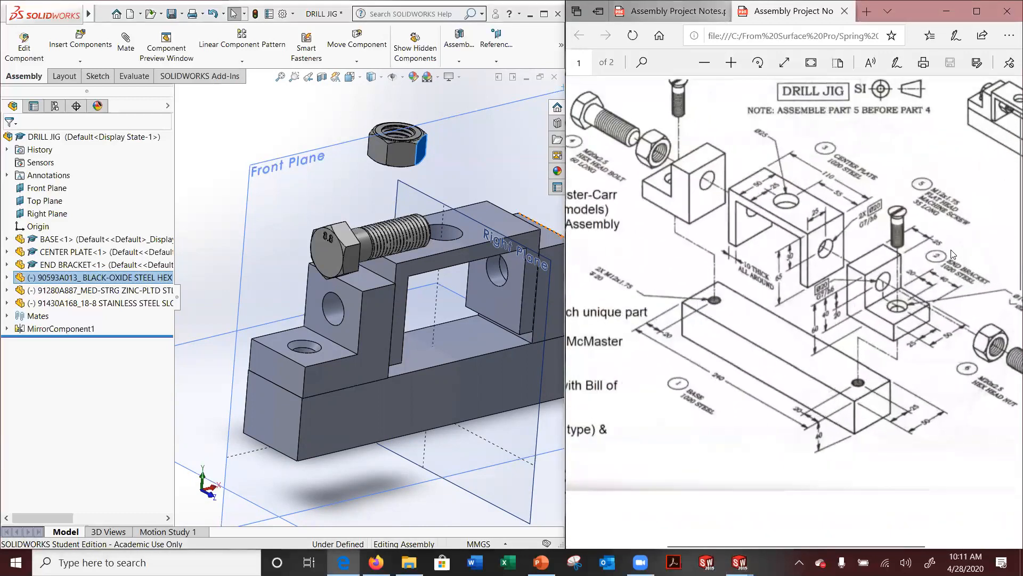
ctrl+scroll(844, 292, down, 1)
ctrl+scroll(572, 272, up, 2)
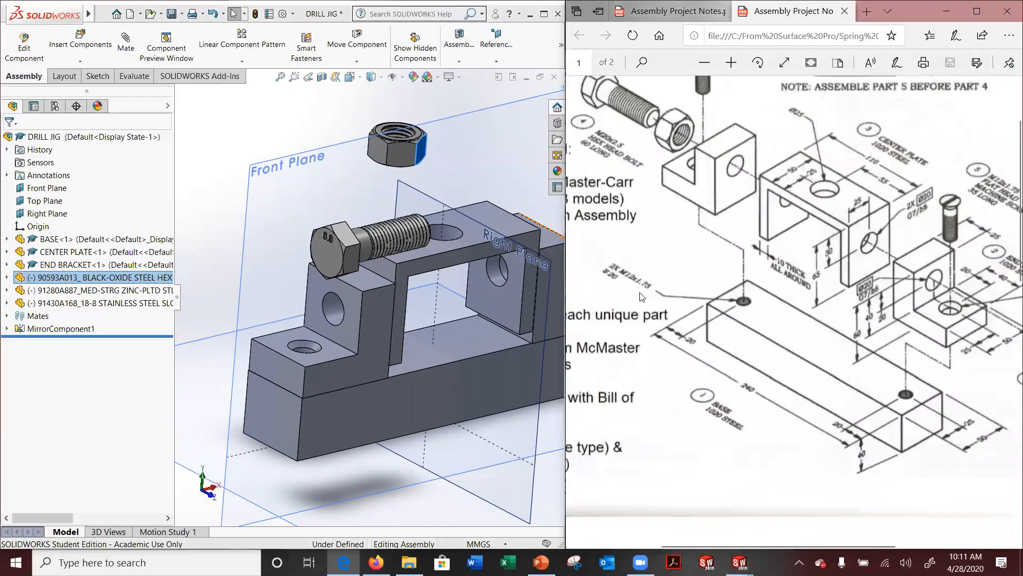
ctrl+scroll(572, 272, up, 1)
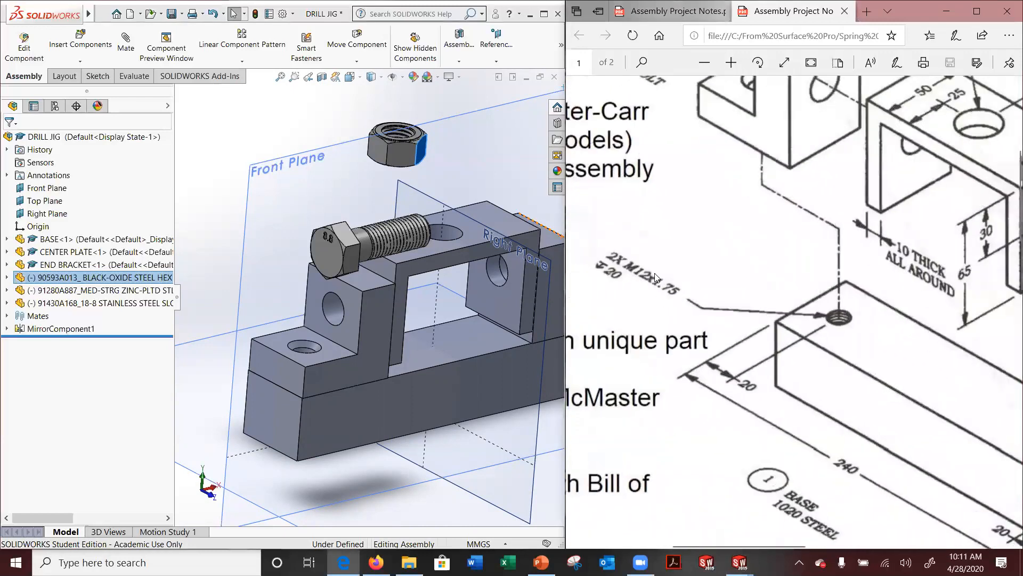
Clear the hex nut selection and maximize the SolidWorks window with the DRILL JIG assembly
scroll(459, 319, up, 4)
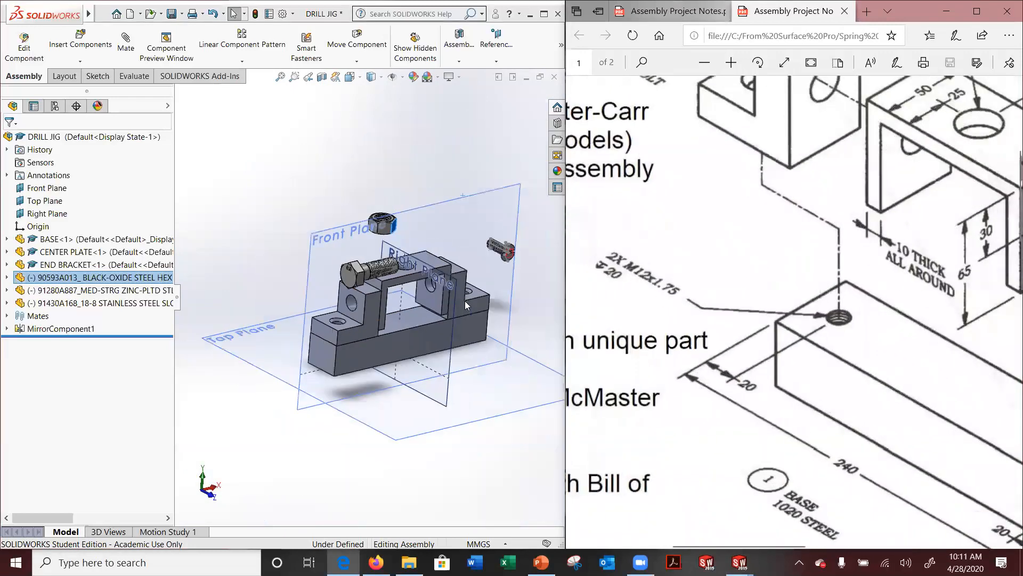
click(415, 123)
click(543, 16)
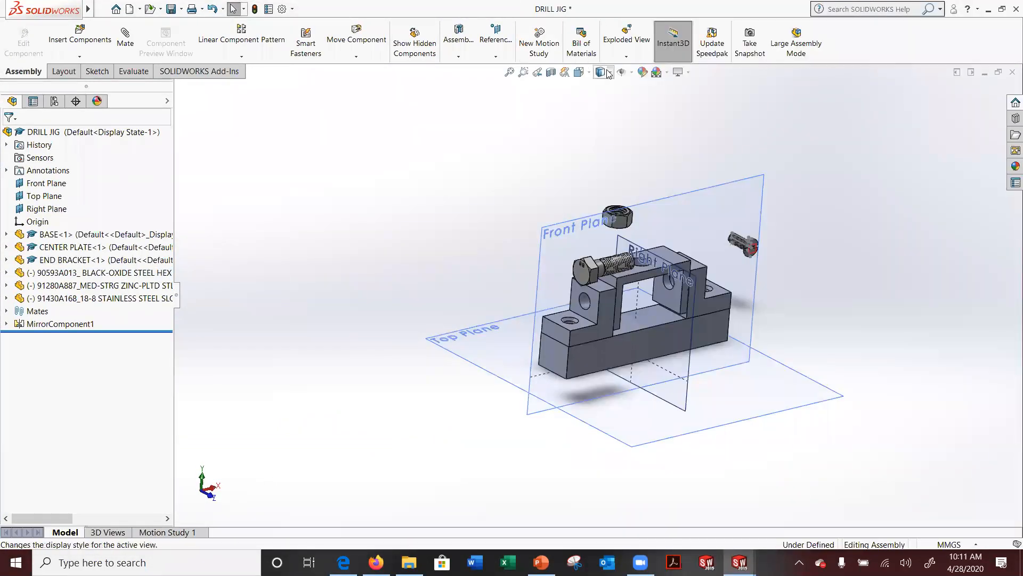
Switch to the isometric view and mate the cap screw's shank concentric with the hole in the center plate's side
click(609, 72)
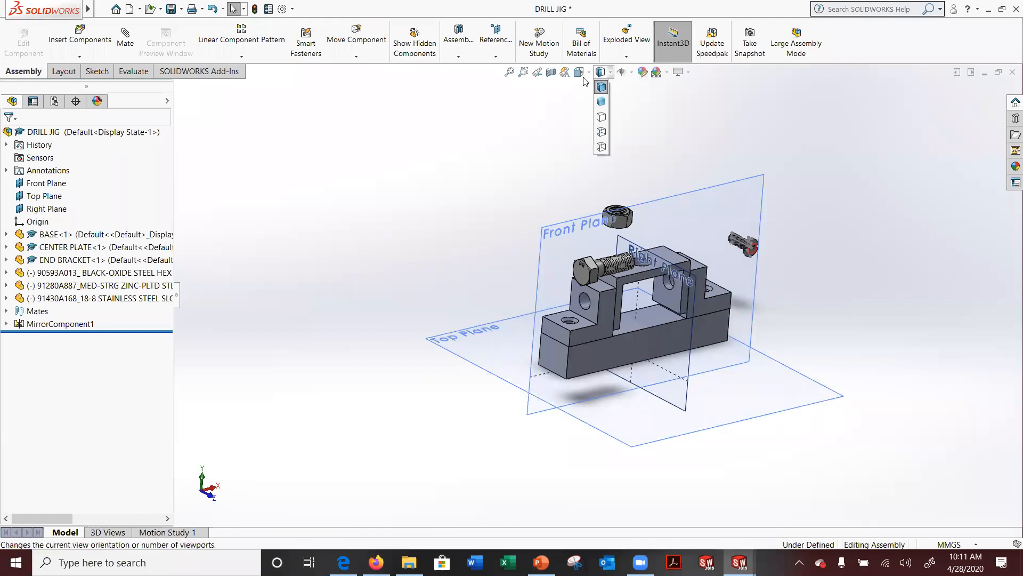
click(585, 75)
click(643, 103)
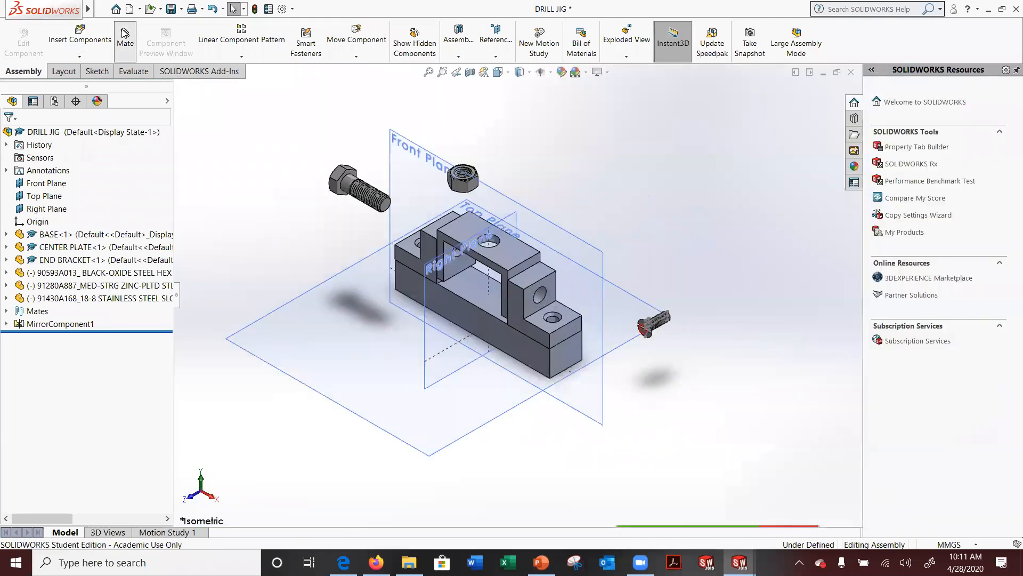
scroll(337, 195, down, 5)
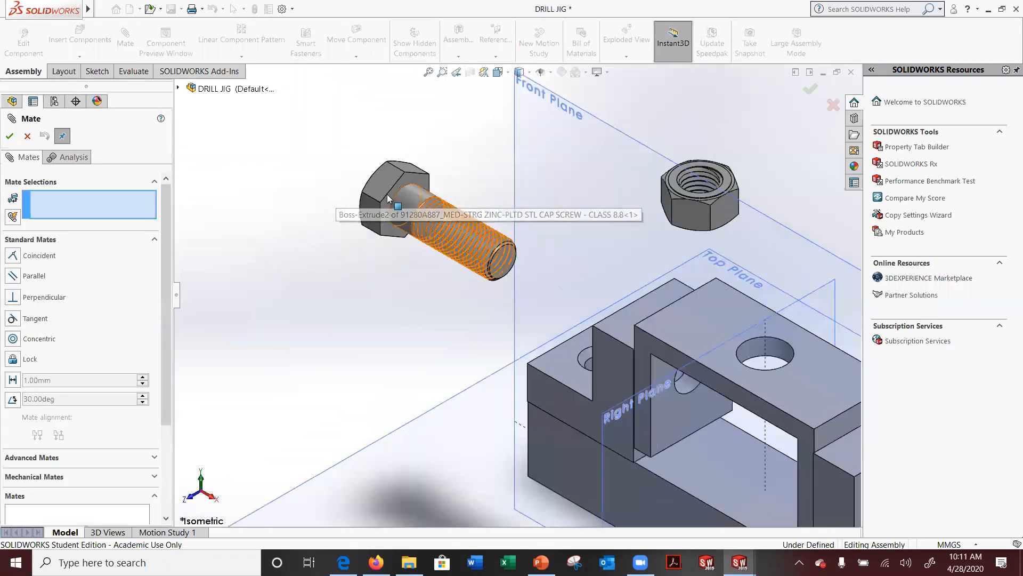
click(405, 209)
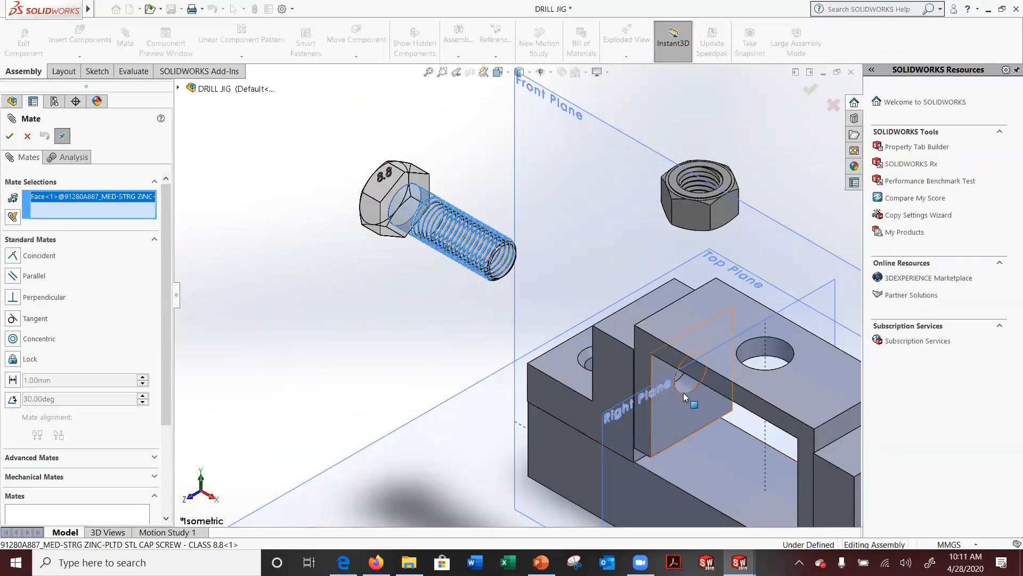
scroll(678, 368, down, 2)
click(666, 371)
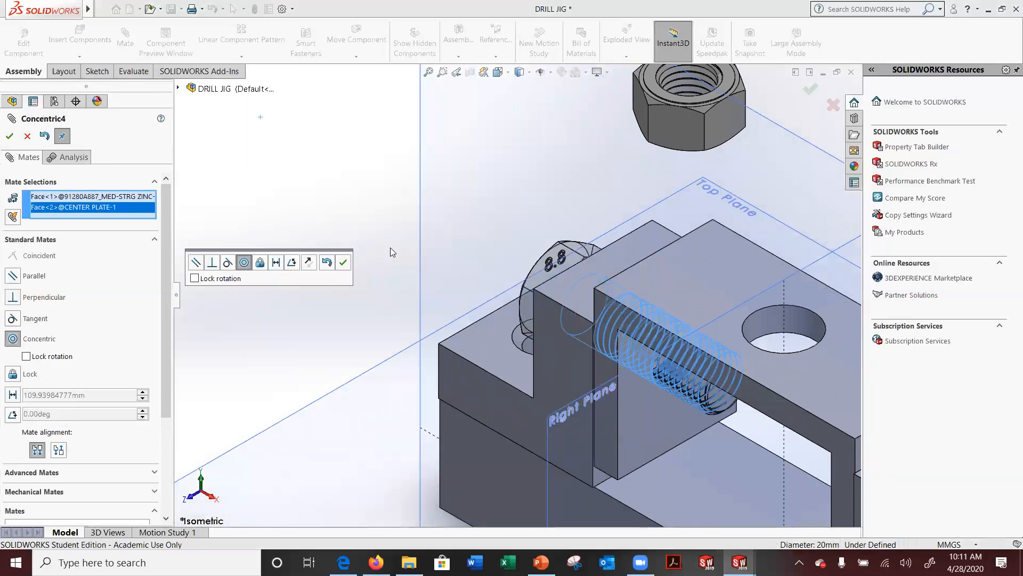
key(f)
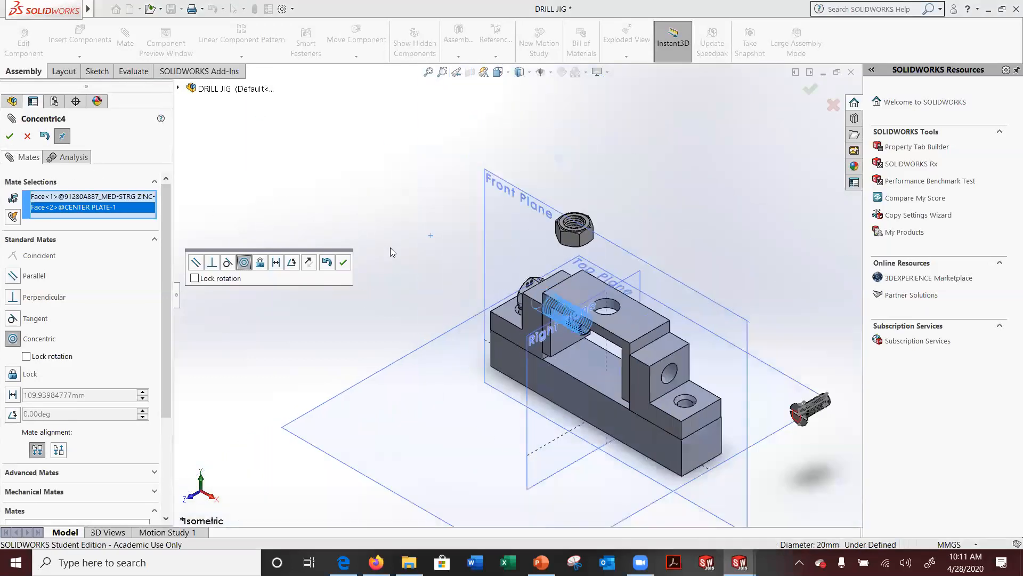
click(9, 138)
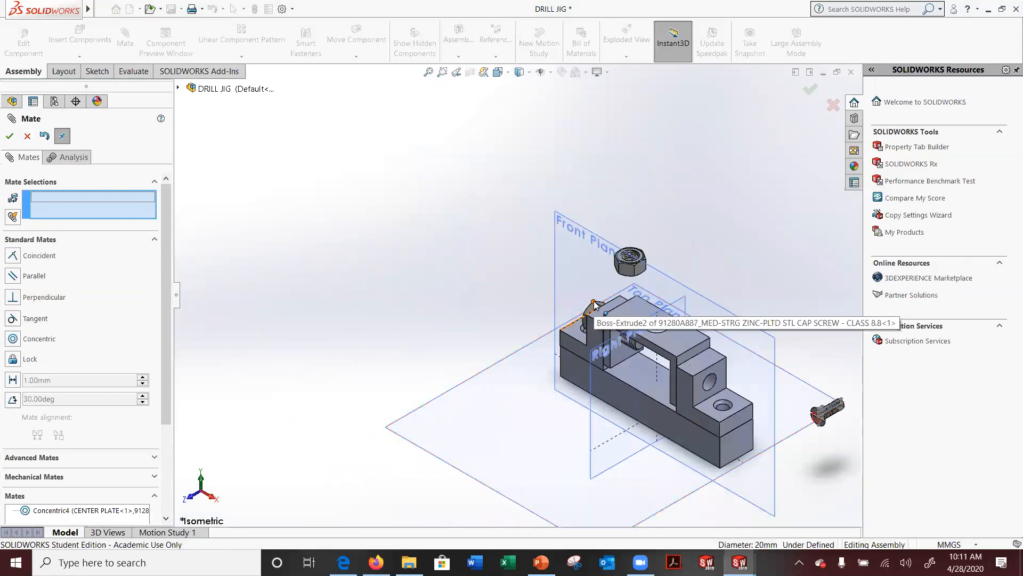
Try to mate the hex nut's internal thread face with the cap screw's threaded shank
scroll(586, 314, down, 3)
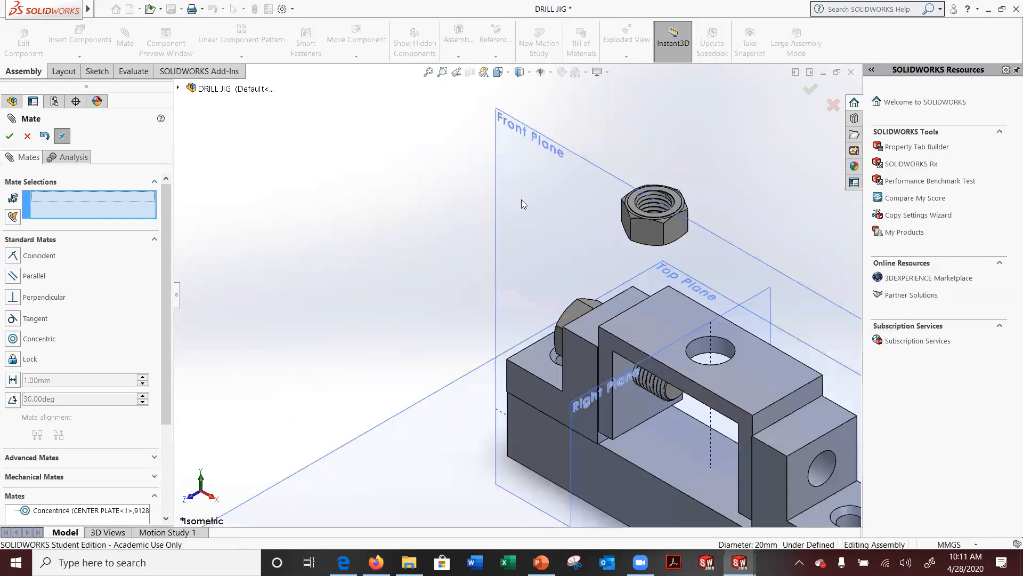
scroll(648, 211, down, 5)
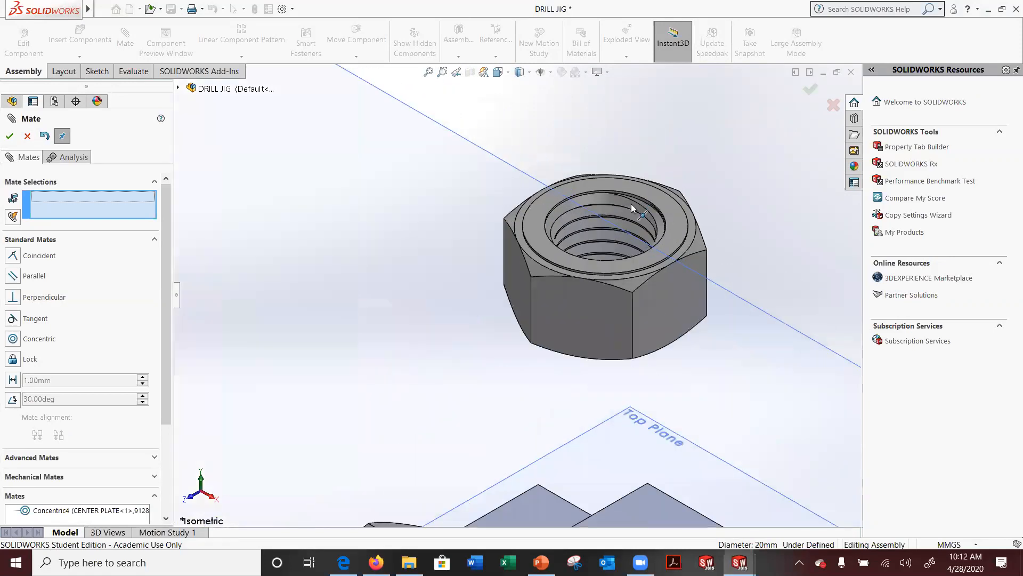
scroll(611, 220, down, 2)
scroll(639, 211, down, 4)
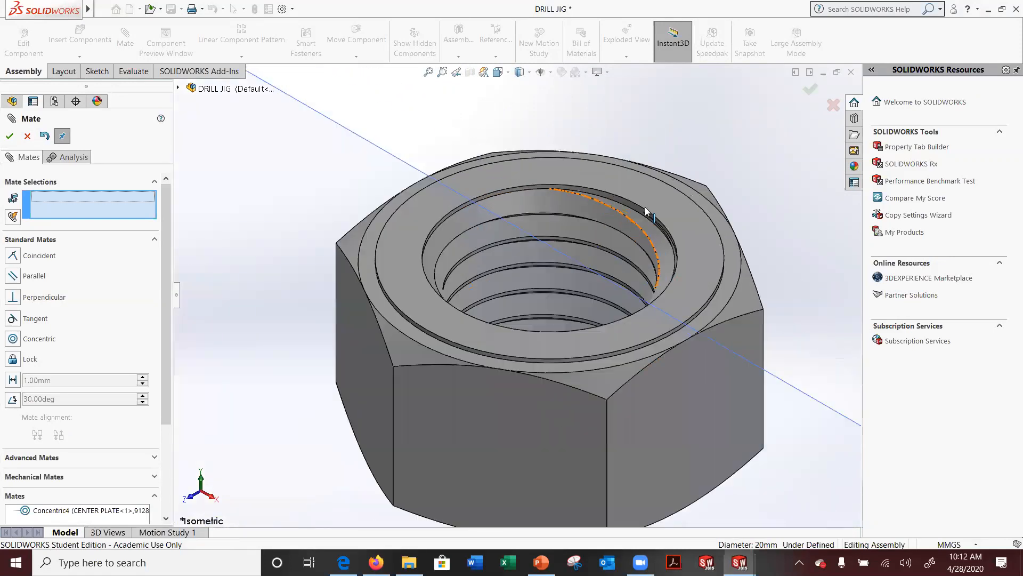
scroll(484, 221, down, 3)
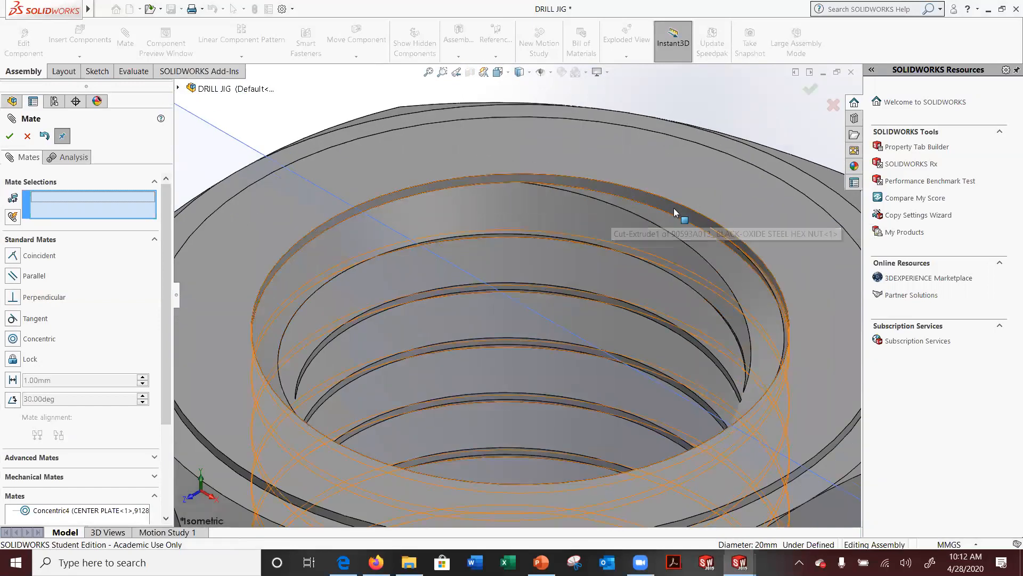
scroll(558, 244, up, 3)
scroll(463, 257, down, 3)
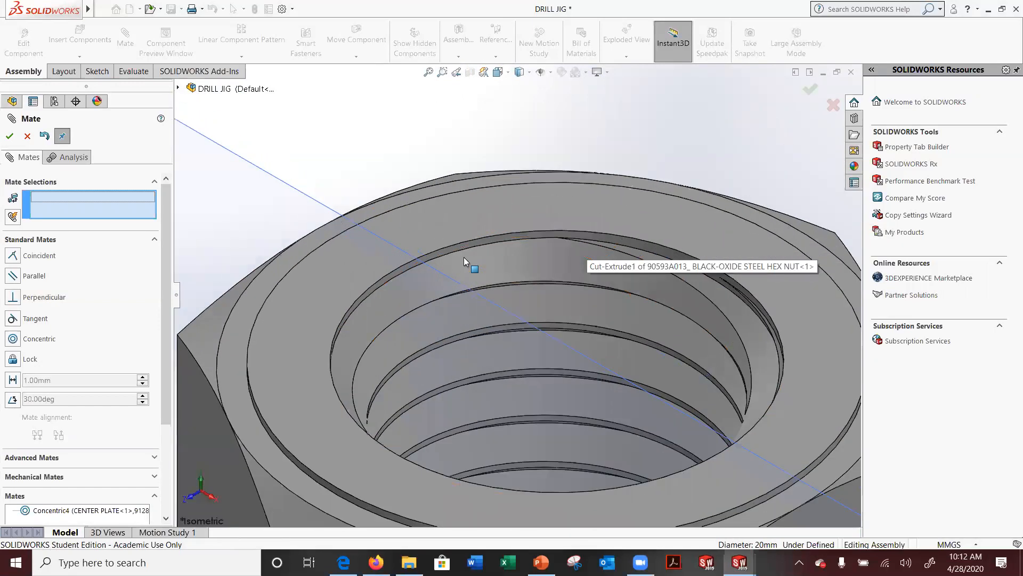
scroll(499, 308, down, 2)
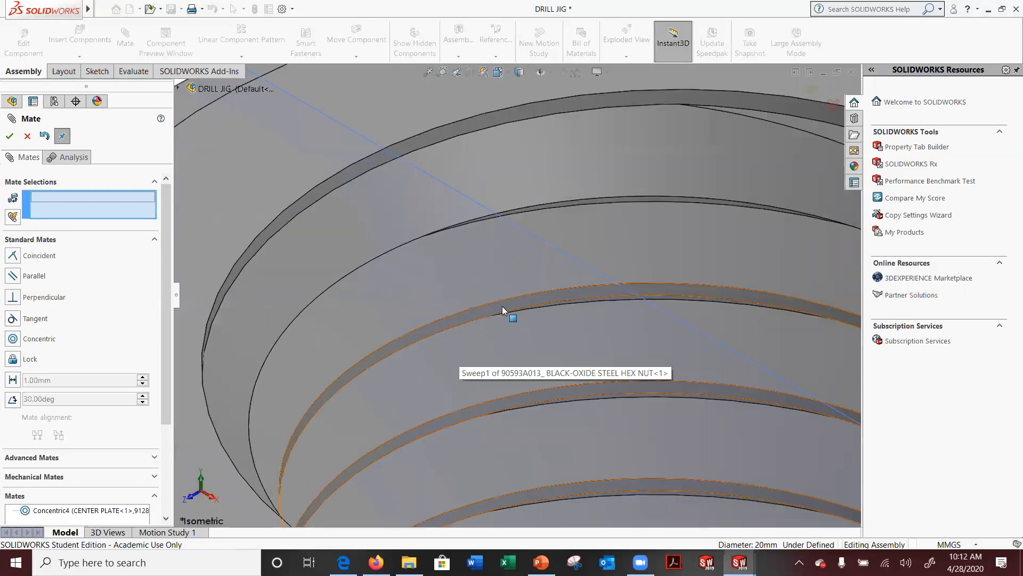
click(502, 306)
scroll(502, 307, down, 2)
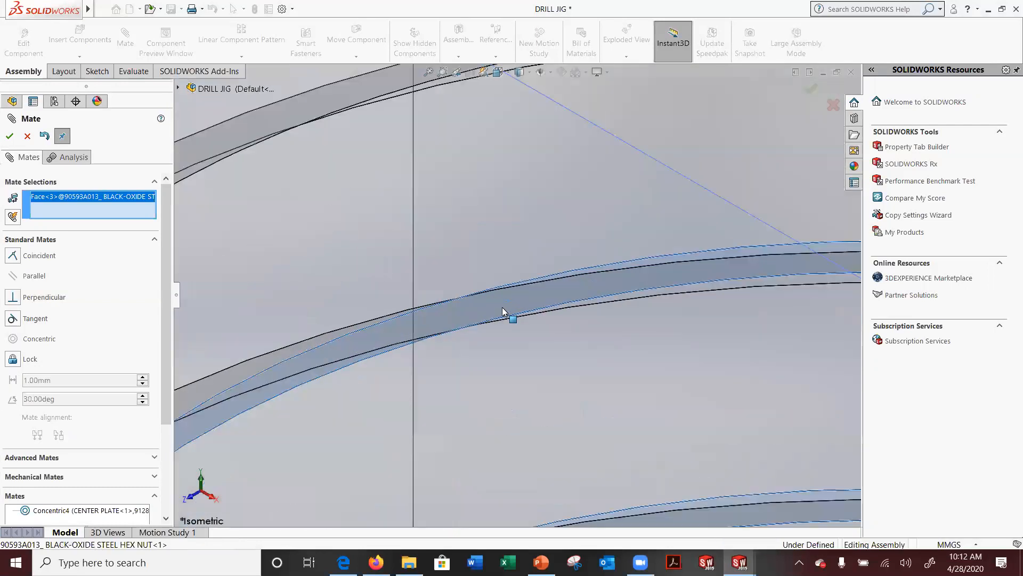
scroll(502, 307, up, 2)
scroll(502, 307, up, 3)
scroll(507, 427, up, 2)
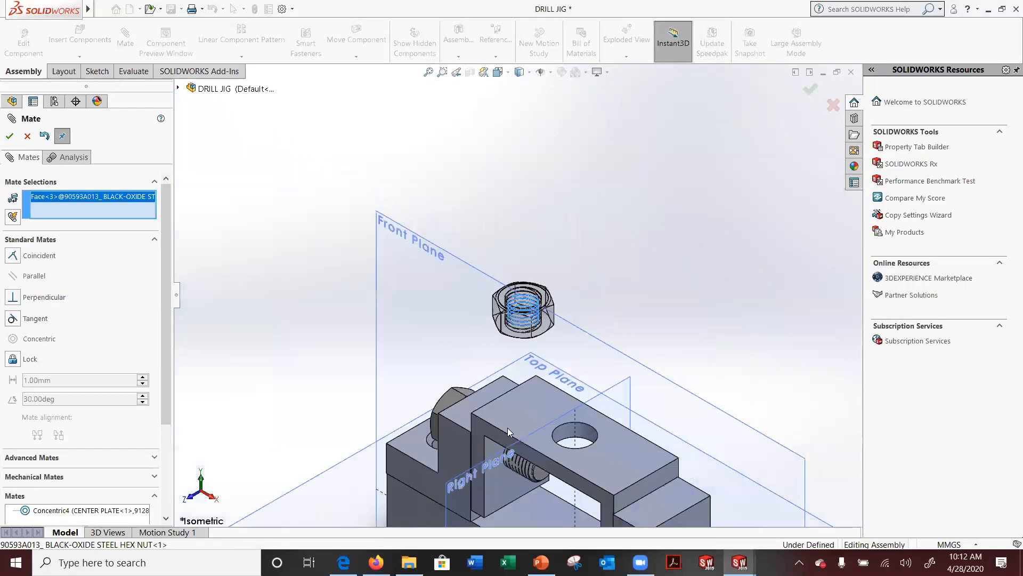
scroll(517, 433, down, 2)
scroll(523, 477, down, 1)
scroll(523, 477, down, 3)
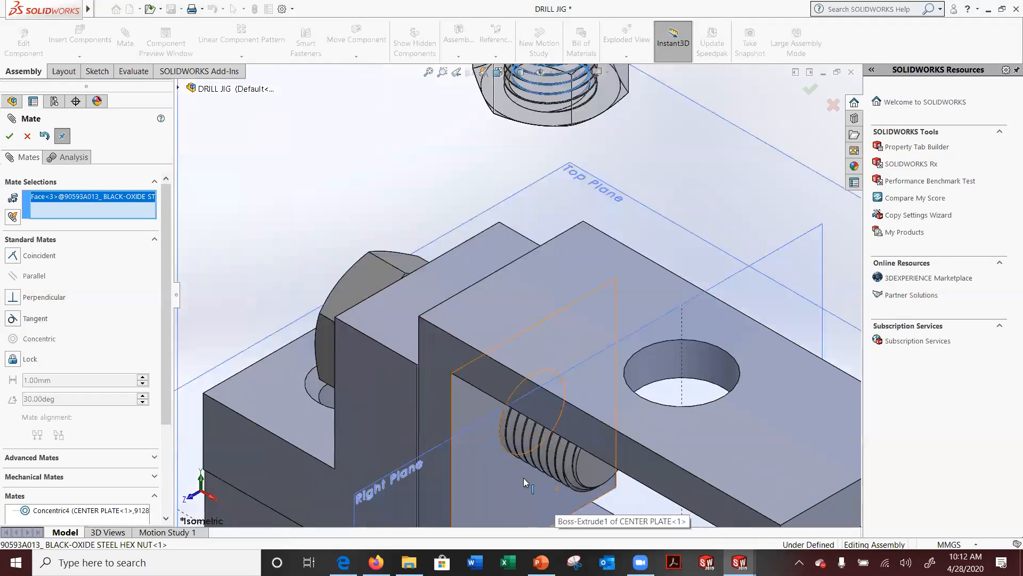
scroll(523, 478, down, 2)
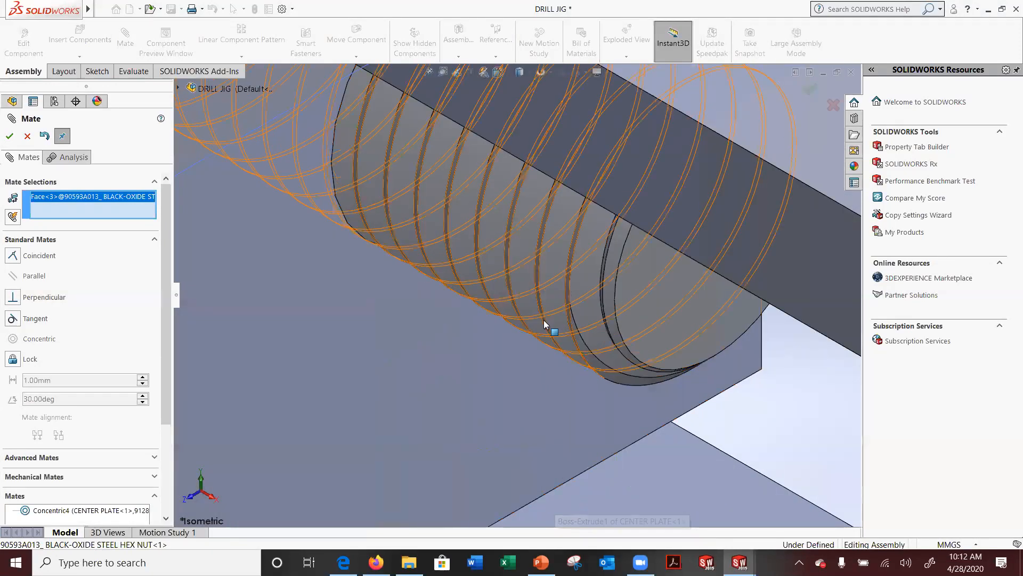
scroll(611, 320, down, 2)
scroll(596, 250, down, 1)
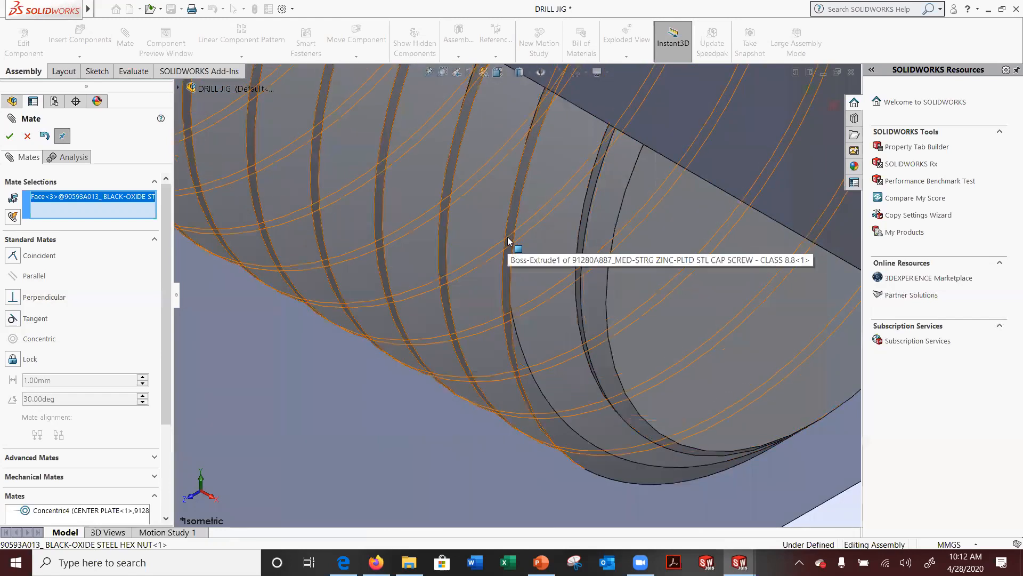
click(508, 240)
scroll(504, 282, up, 8)
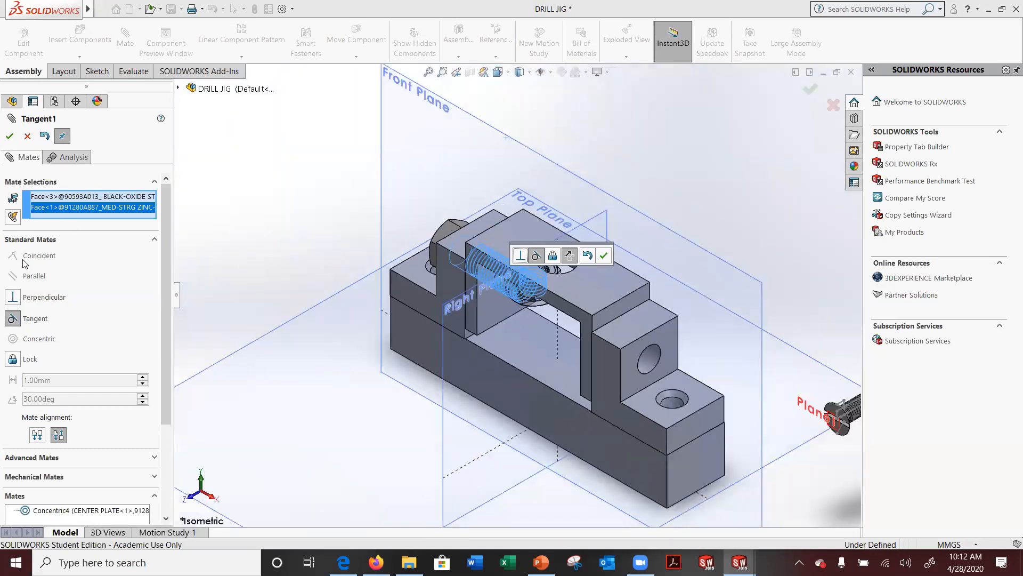
Try perpendicular and tangent mates between the nut and cap screw thread faces, and discard the mate
middle_drag(292, 380, 356, 302)
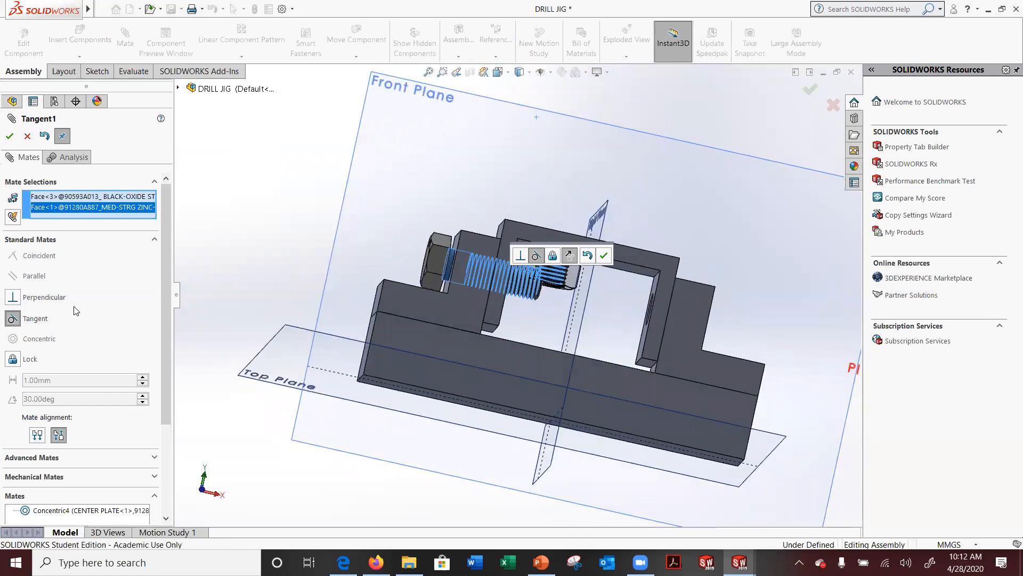
click(16, 297)
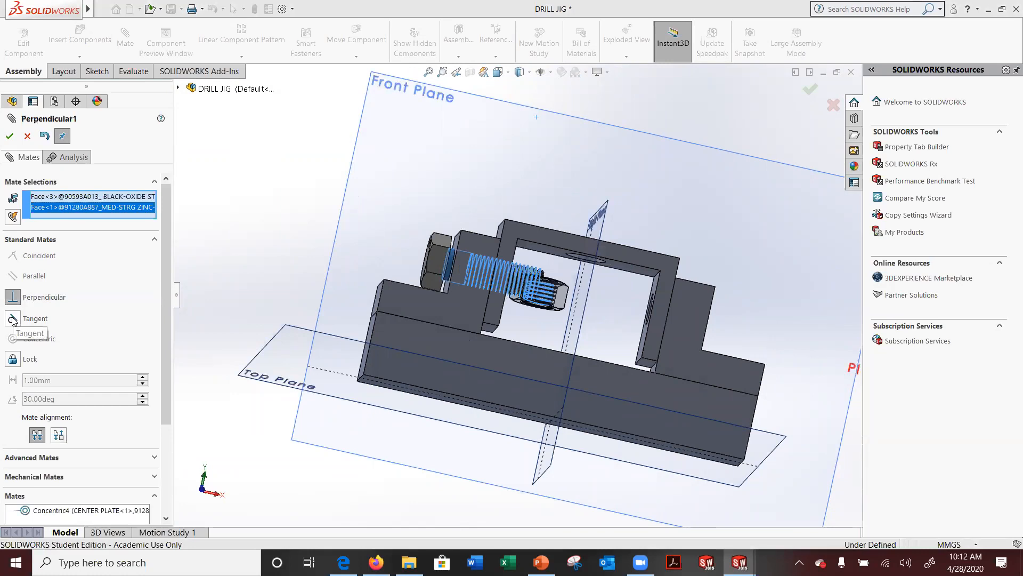
click(14, 316)
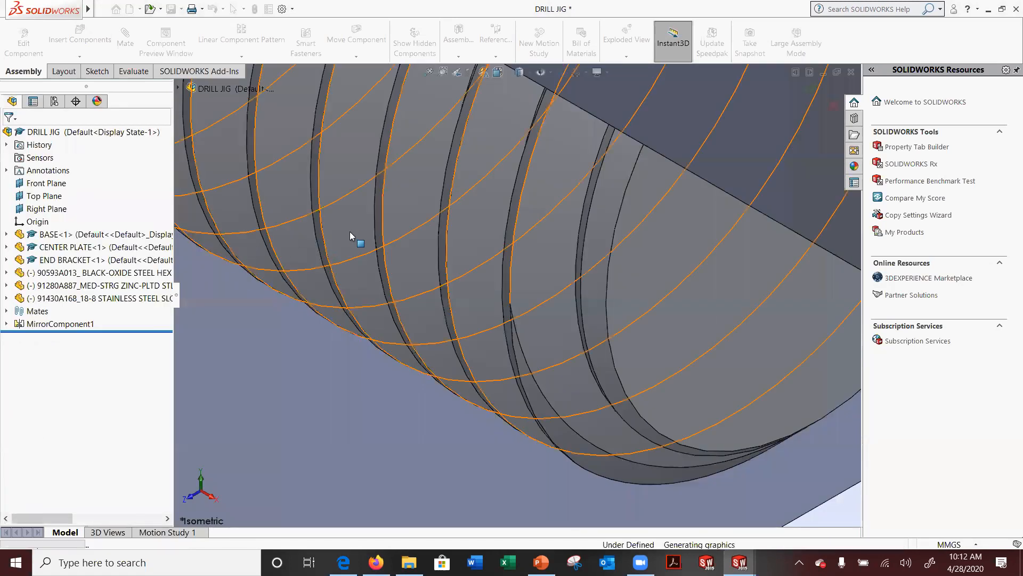
Move the hex nut farther from the cap screw above the center plate and inspect its internal thread
scroll(361, 265, down, 2)
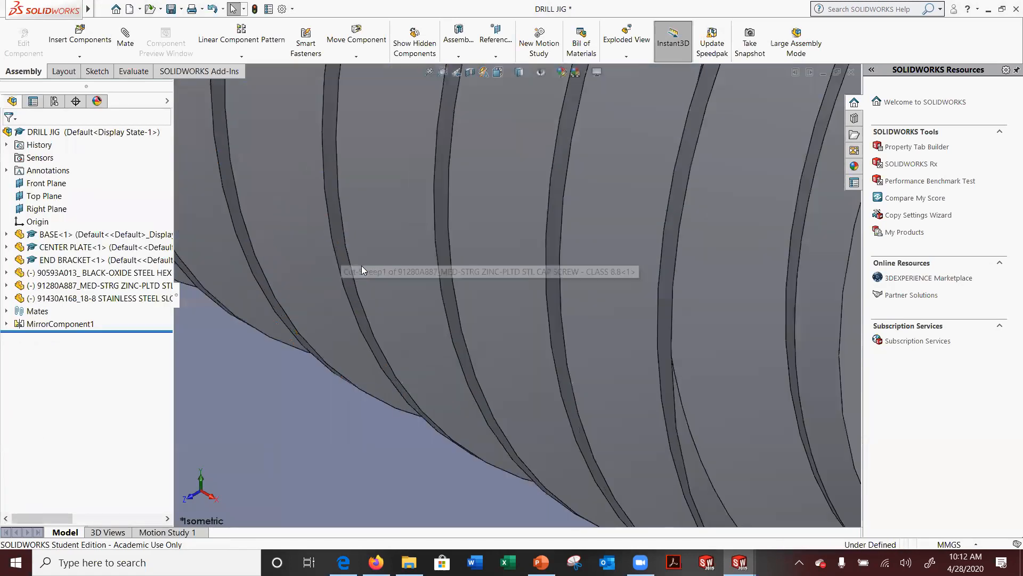
scroll(406, 291, up, 5)
key(f)
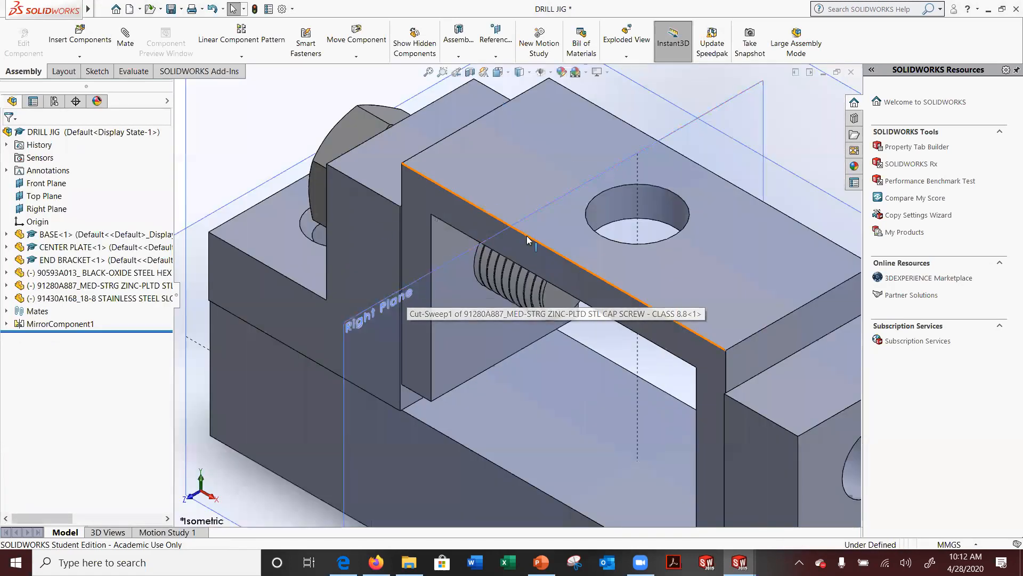
drag(517, 189, 591, 184)
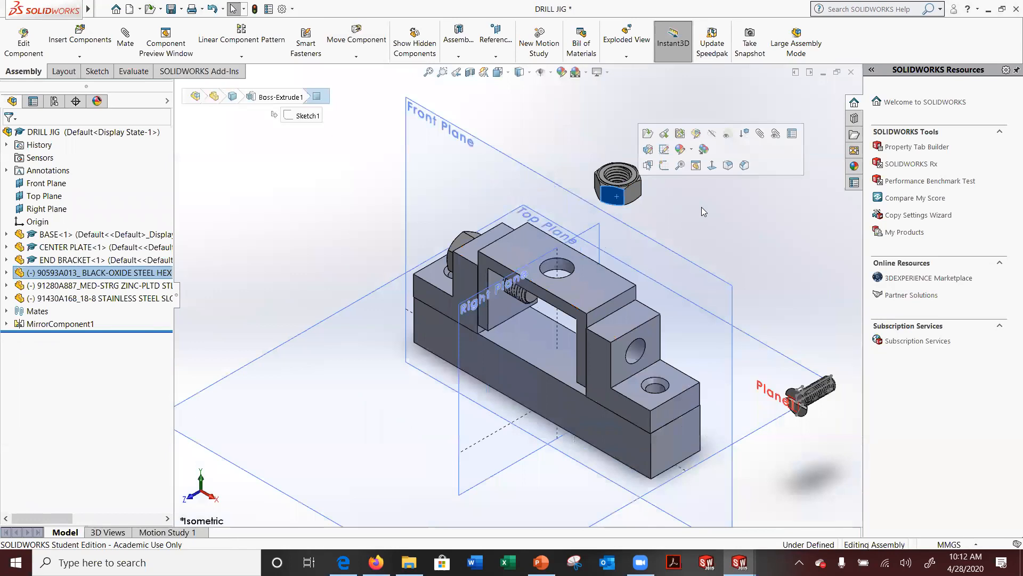
scroll(613, 184, down, 3)
scroll(622, 184, down, 8)
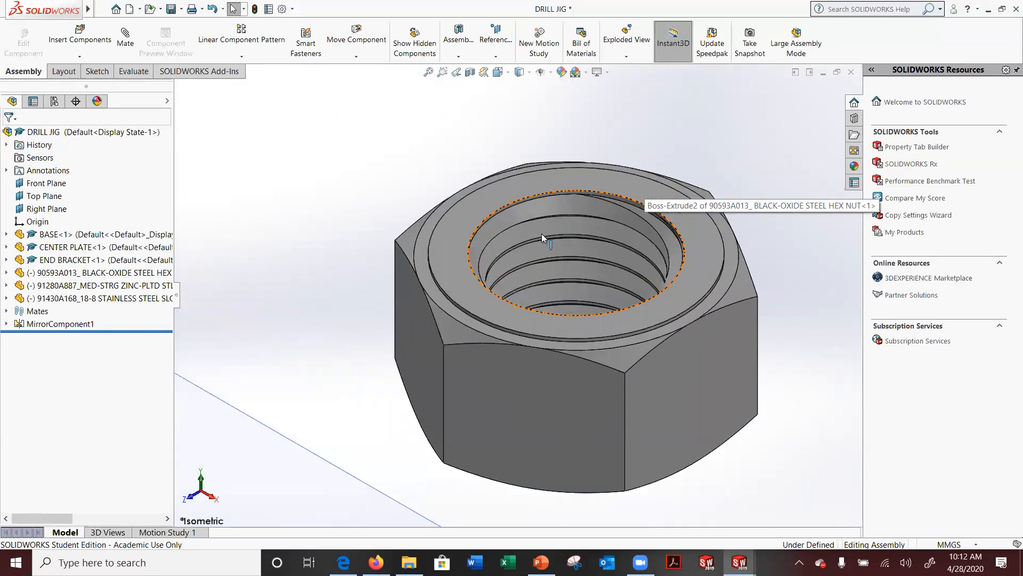
scroll(547, 288, up, 5)
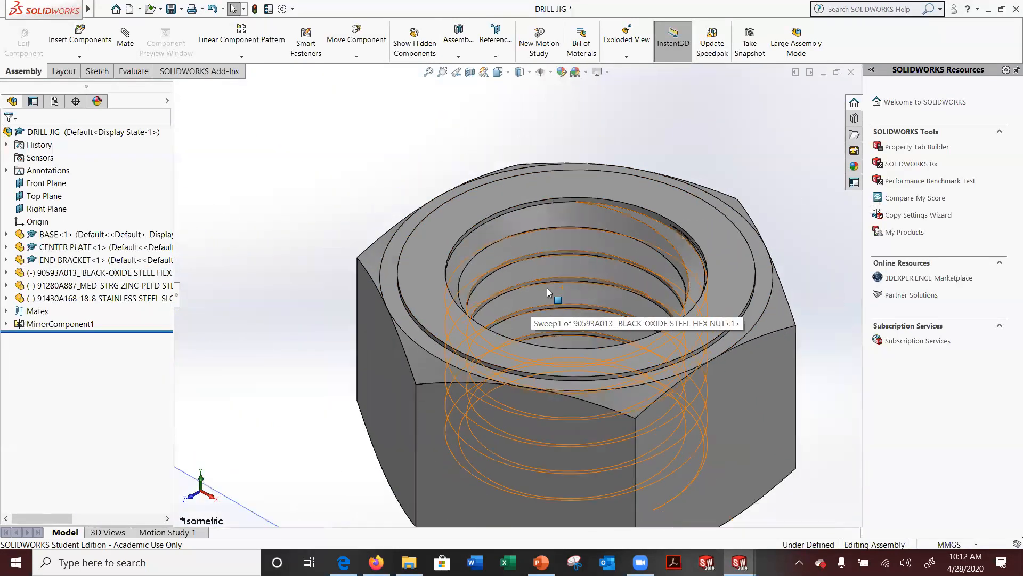
Show the temporary axes of the assembly's components
click(102, 9)
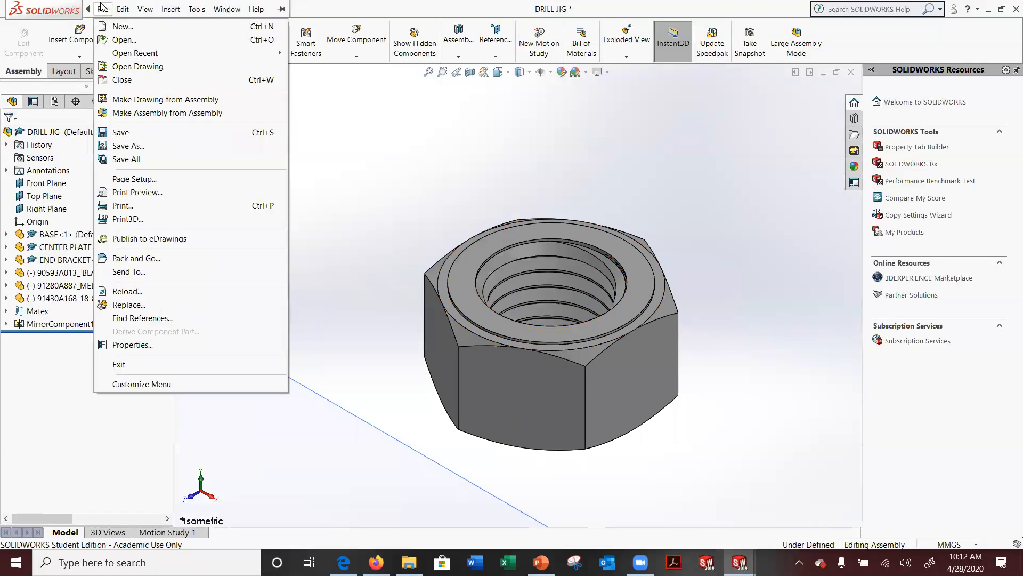
mouse_move(167, 10)
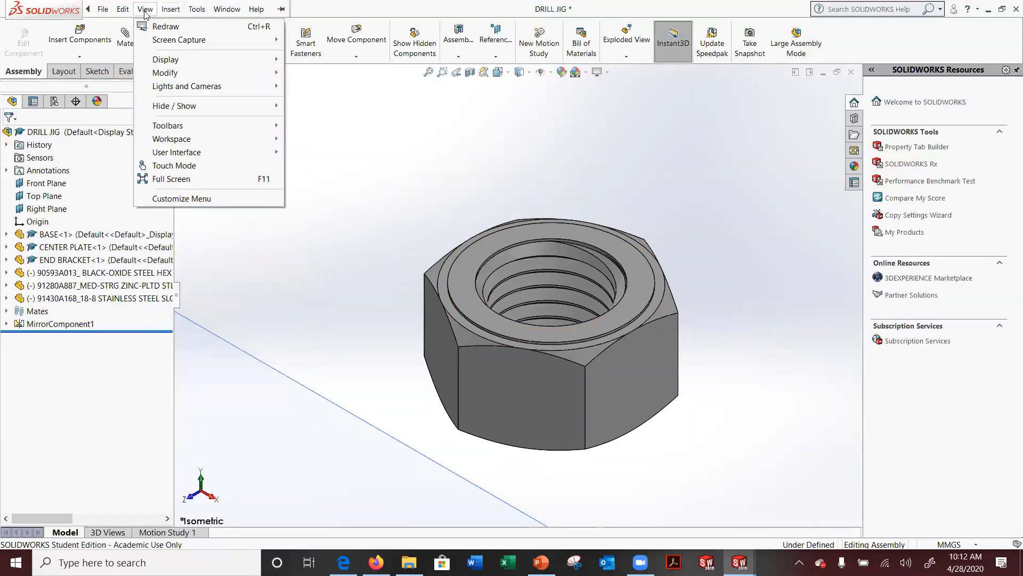
mouse_move(208, 107)
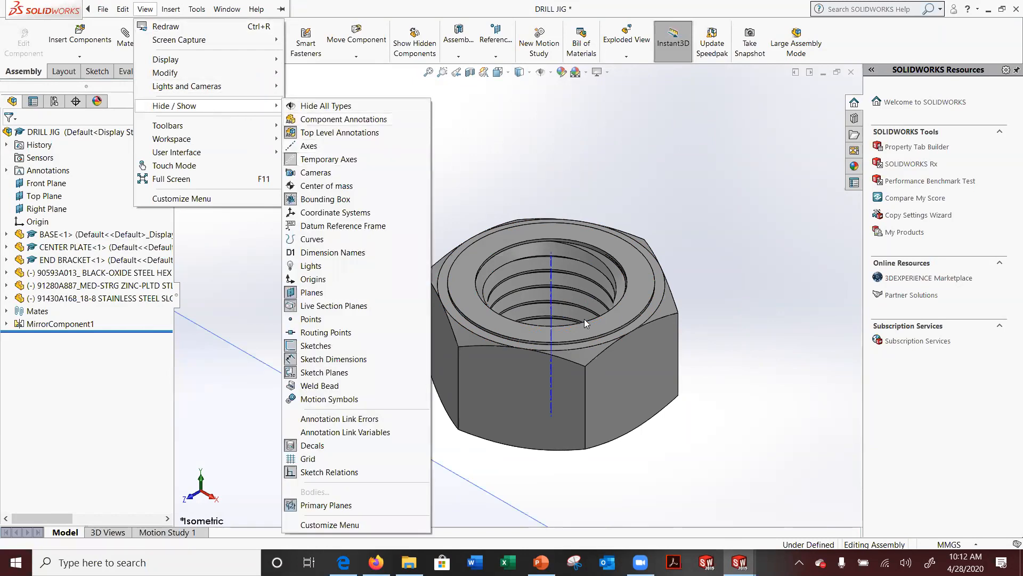
click(536, 153)
scroll(536, 153, down, 1)
scroll(538, 155, up, 4)
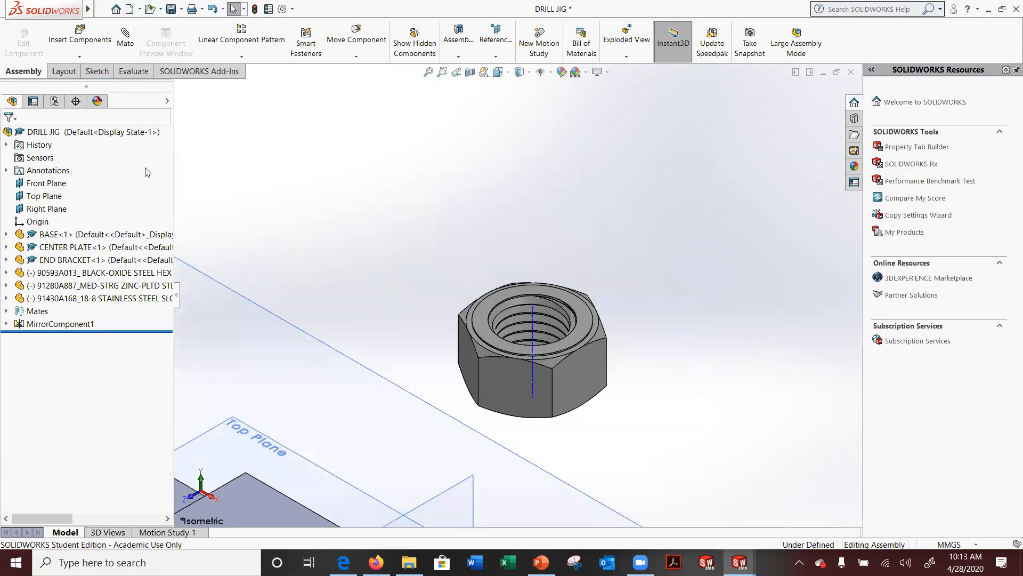
Add a coincident mate between the hex nut's axis and the axis of the end bracket's hole that holds the cap screw
scroll(524, 342, down, 1)
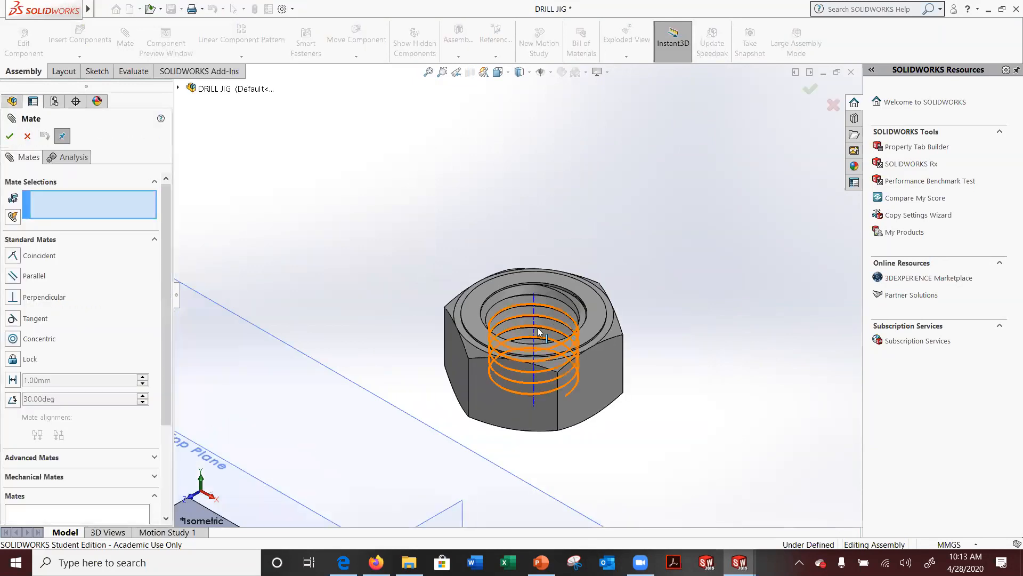
click(534, 355)
scroll(552, 385, up, 5)
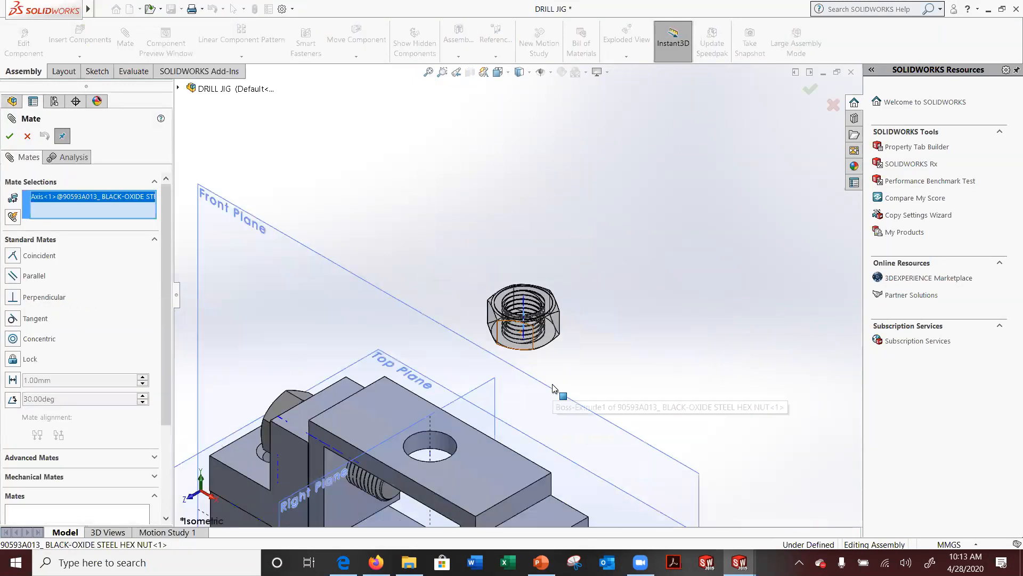
scroll(395, 493, up, 3)
middle_drag(413, 496, 410, 389)
scroll(409, 390, down, 2)
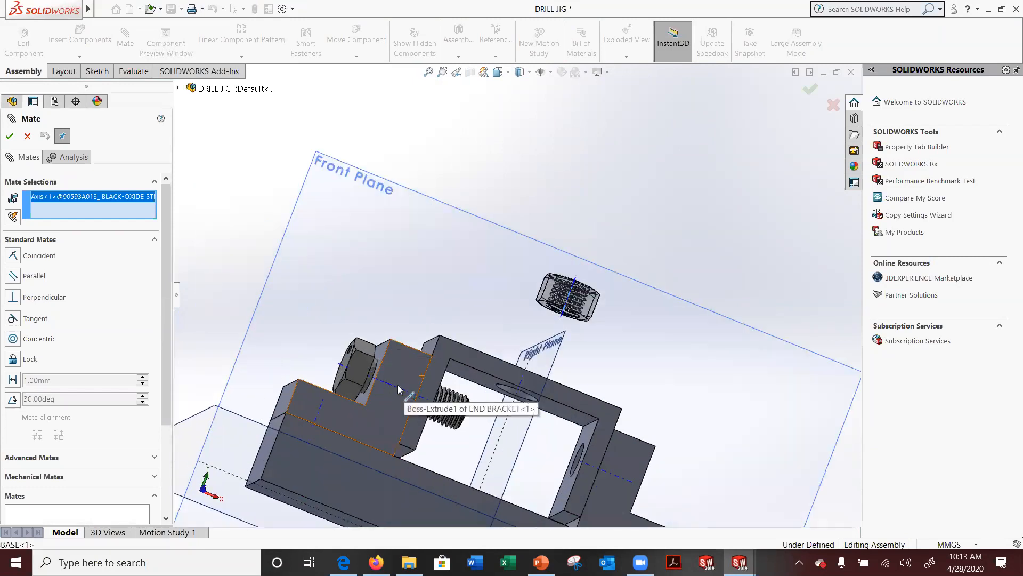
click(429, 393)
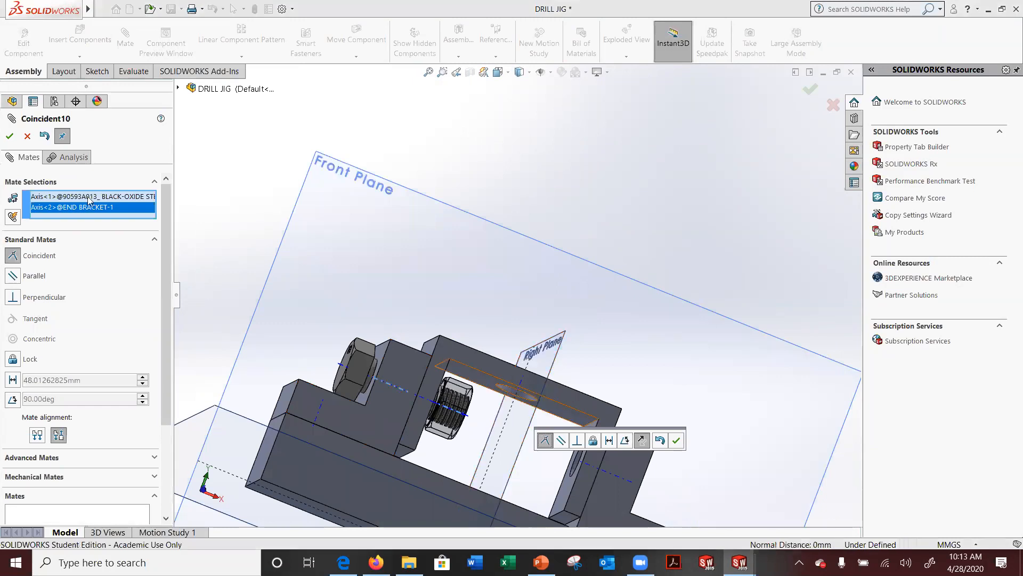
click(9, 137)
Apply a coincident mate between the mirrored end bracket's countersunk hole axis and the flat head screw's sketch centerline
scroll(386, 312, up, 4)
middle_drag(551, 353, 542, 320)
scroll(661, 373, down, 5)
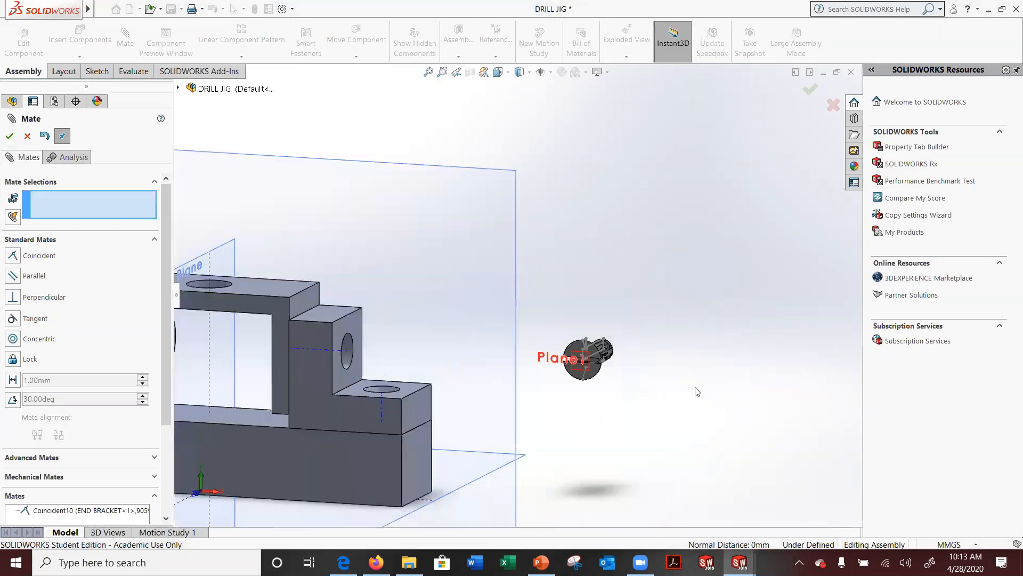
middle_drag(580, 422, 565, 447)
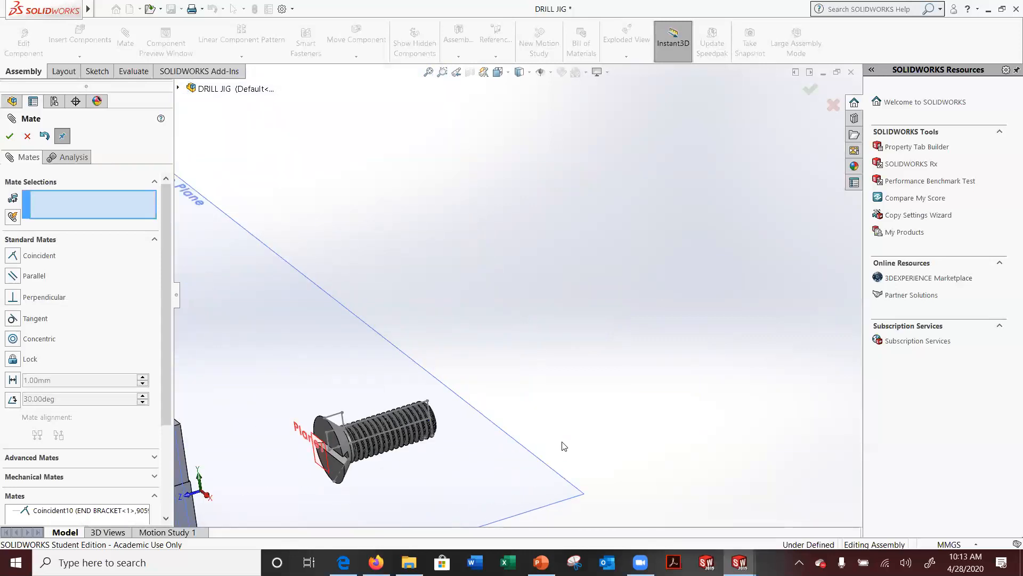
scroll(467, 425, up, 2)
click(10, 136)
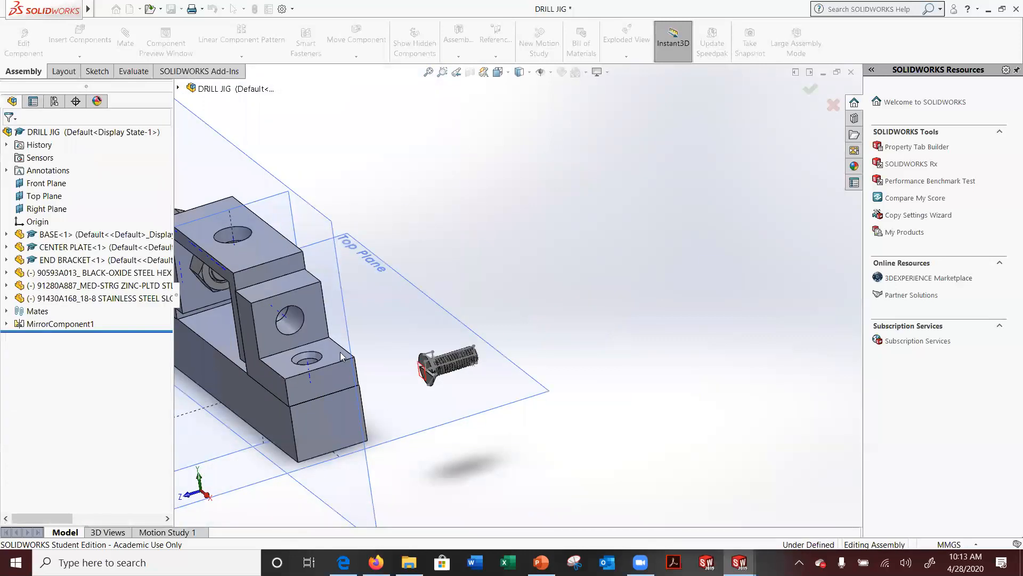
scroll(416, 397, up, 1)
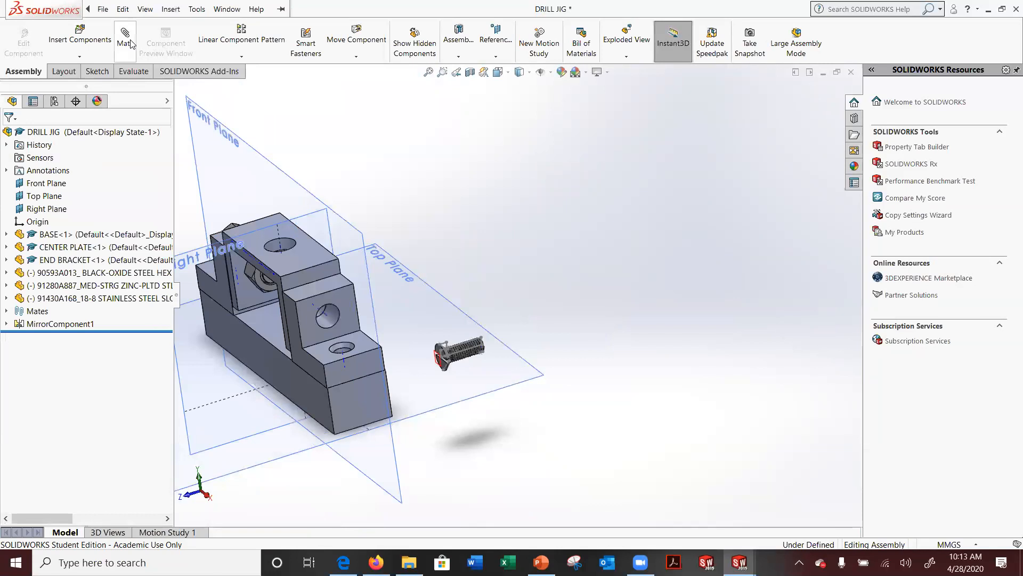
scroll(314, 320, down, 3)
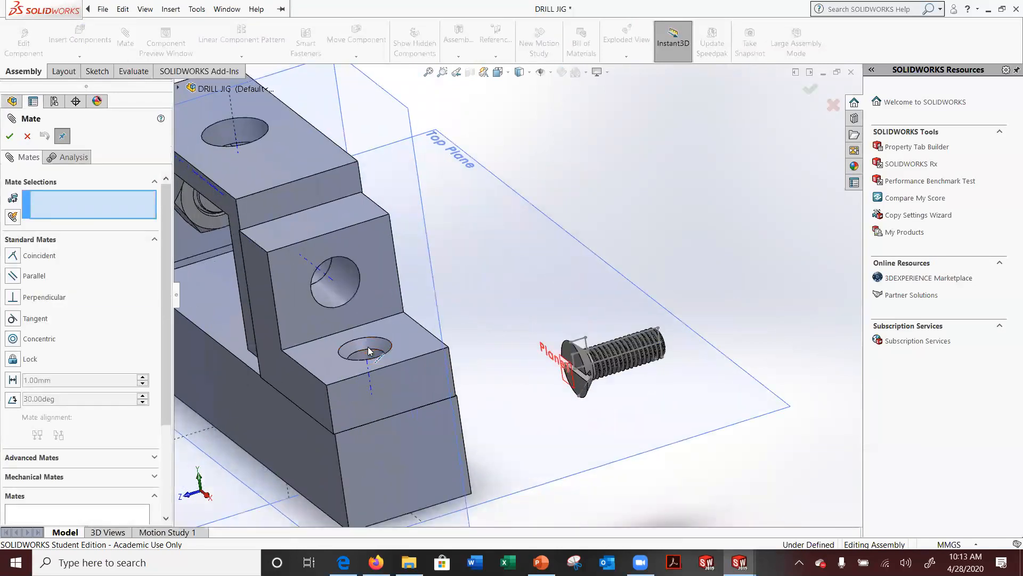
scroll(373, 352, down, 2)
click(384, 355)
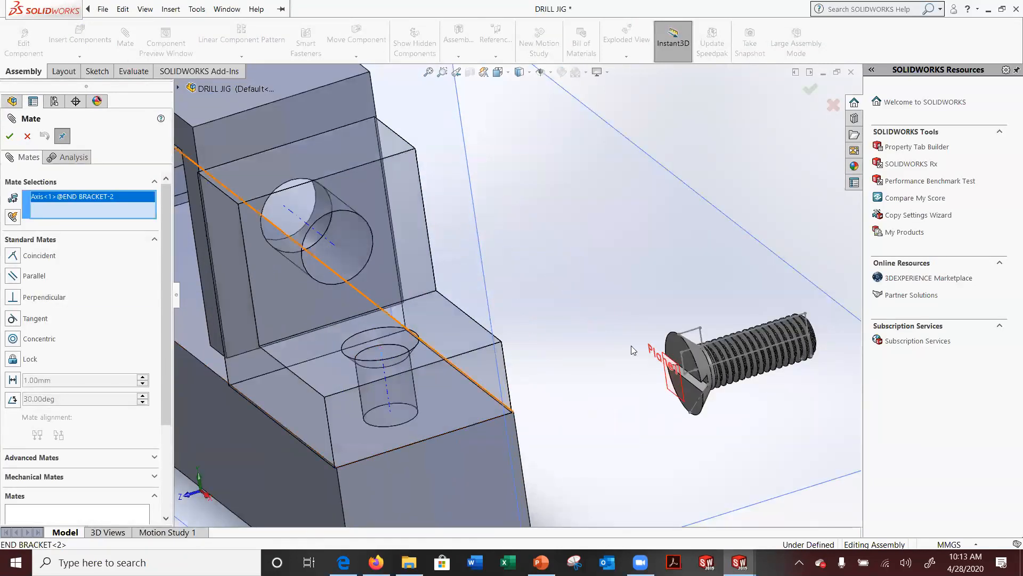
scroll(732, 348, down, 2)
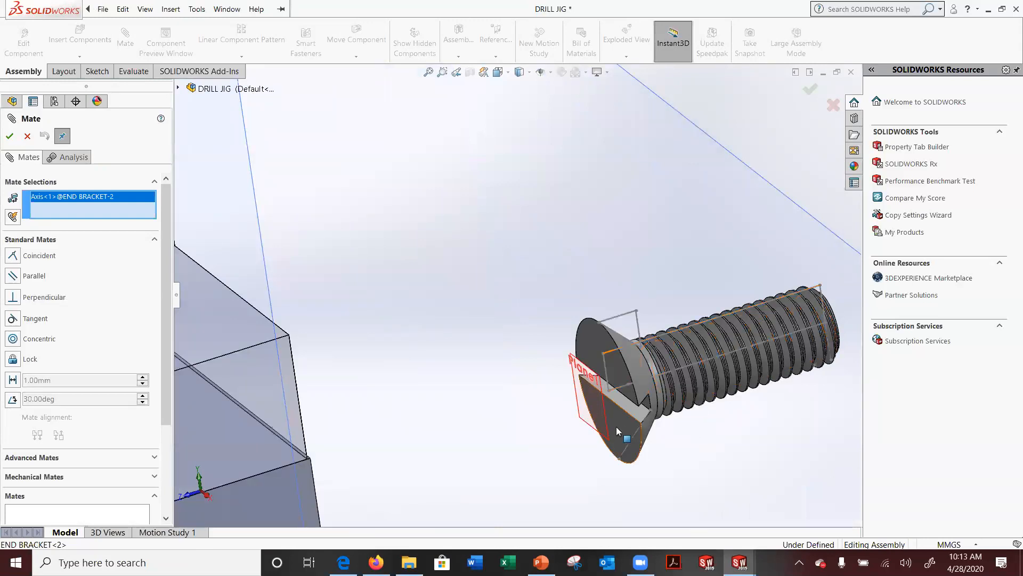
middle_drag(696, 450, 741, 408)
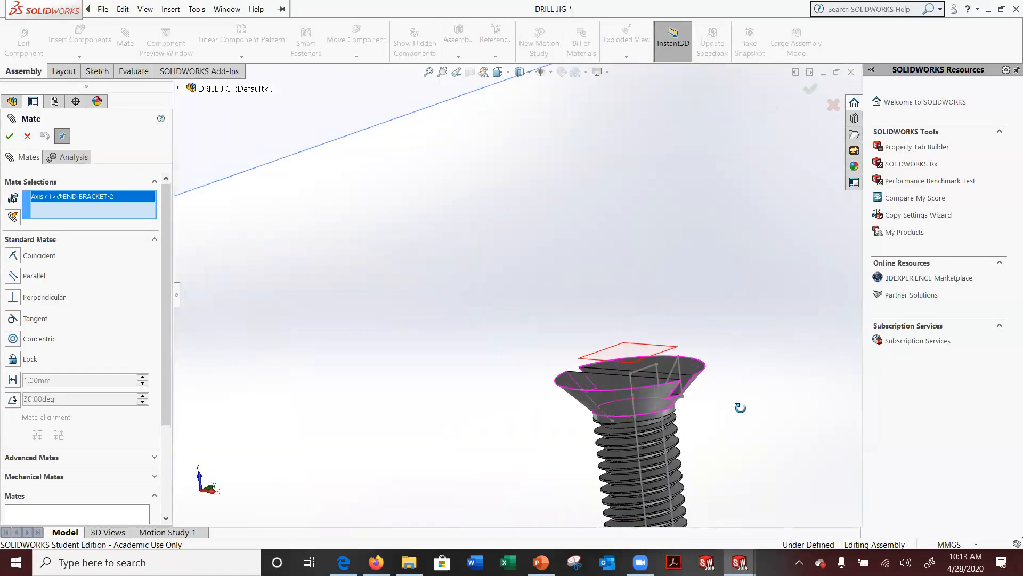
click(634, 405)
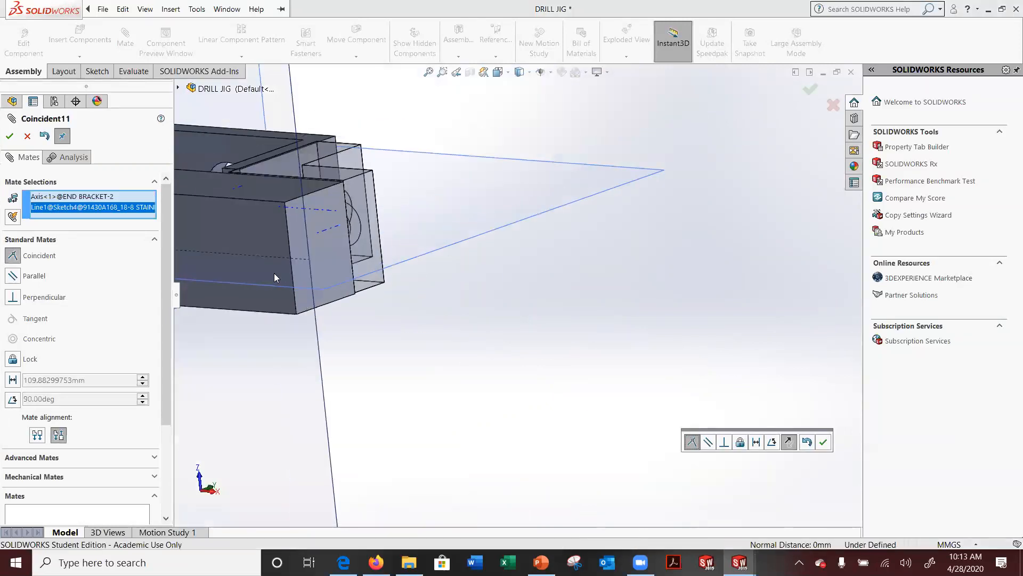
Flip the flat head screw's mate alignment so its head faces up, and accept the coincident mate
scroll(274, 273, up, 4)
middle_drag(386, 330, 577, 310)
middle_drag(590, 194, 459, 184)
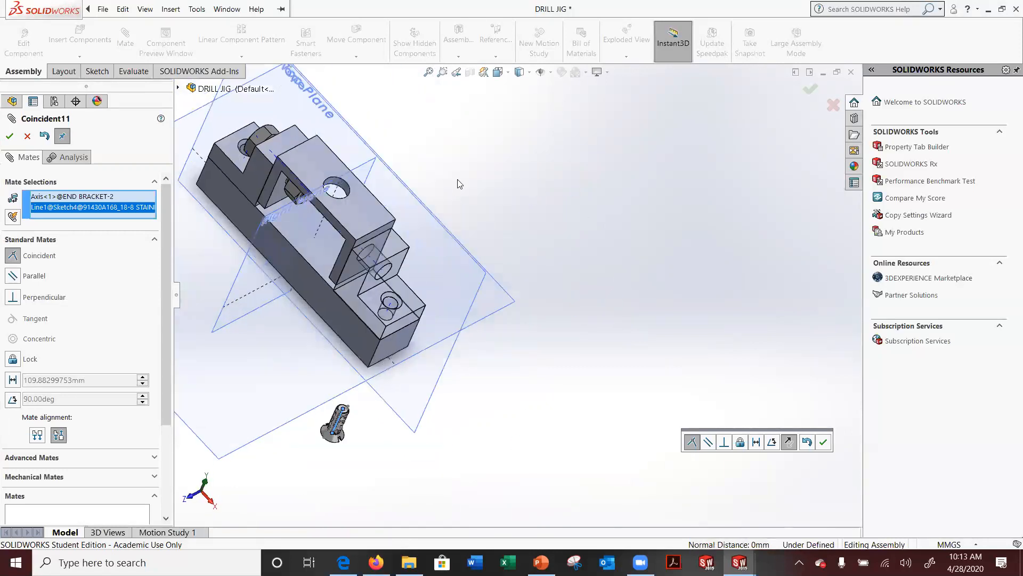
click(37, 437)
click(9, 137)
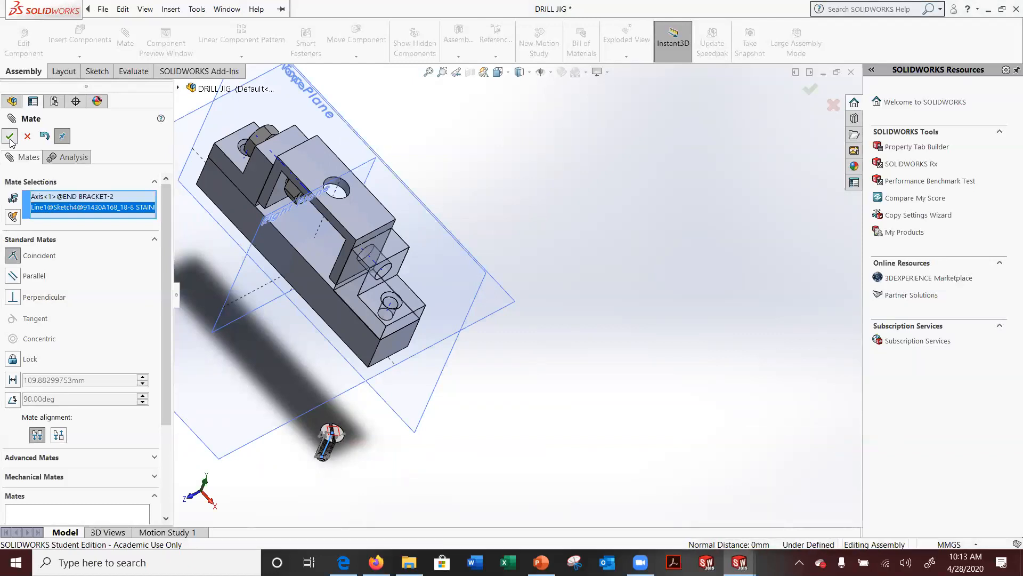
click(26, 138)
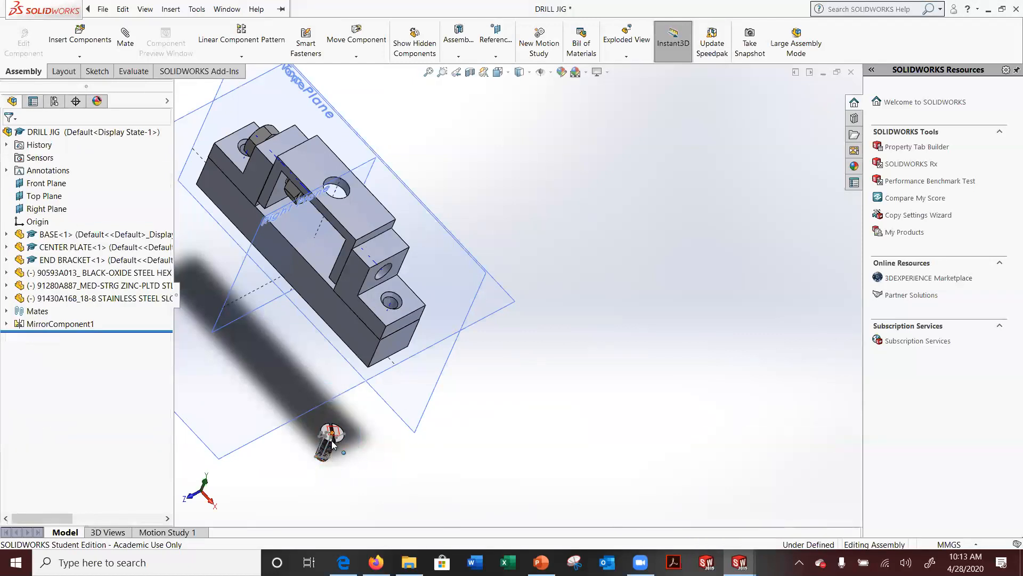
Move the flat head screw above the mirrored end bracket's countersunk hole and slide the hex nut along the cap screw's axis
drag(339, 442, 465, 215)
middle_drag(530, 345, 599, 249)
scroll(320, 235, down, 5)
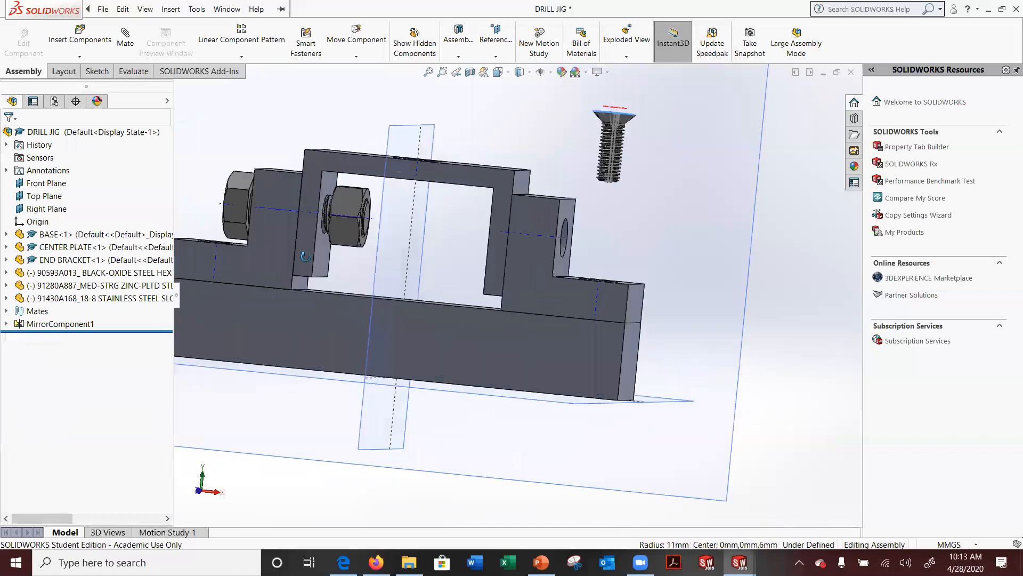
drag(339, 220, 421, 244)
click(763, 200)
click(610, 171)
drag(610, 172, 612, 191)
click(792, 240)
middle_drag(655, 272, 615, 268)
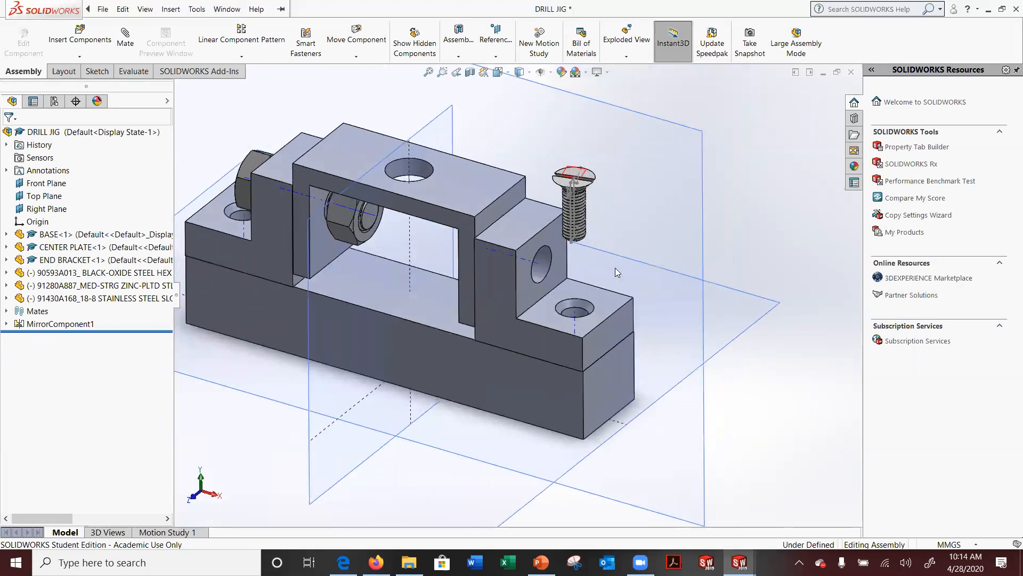
Try a concentric mate between the flat head screw's conical head face and the end bracket's countersink face, and discard it
scroll(578, 176, down, 8)
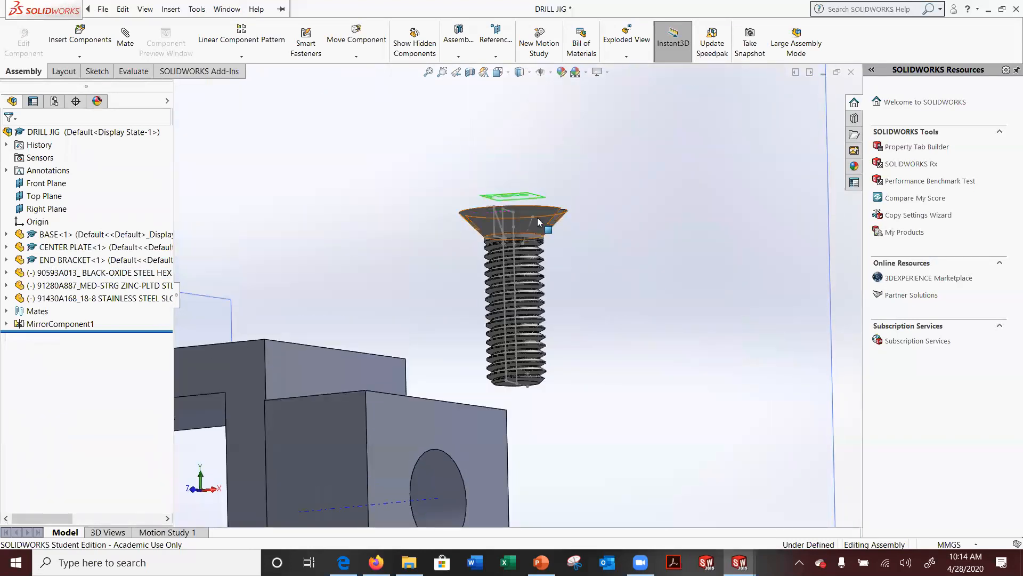
click(538, 213)
scroll(630, 299, up, 3)
middle_drag(630, 299, 565, 405)
scroll(492, 451, down, 3)
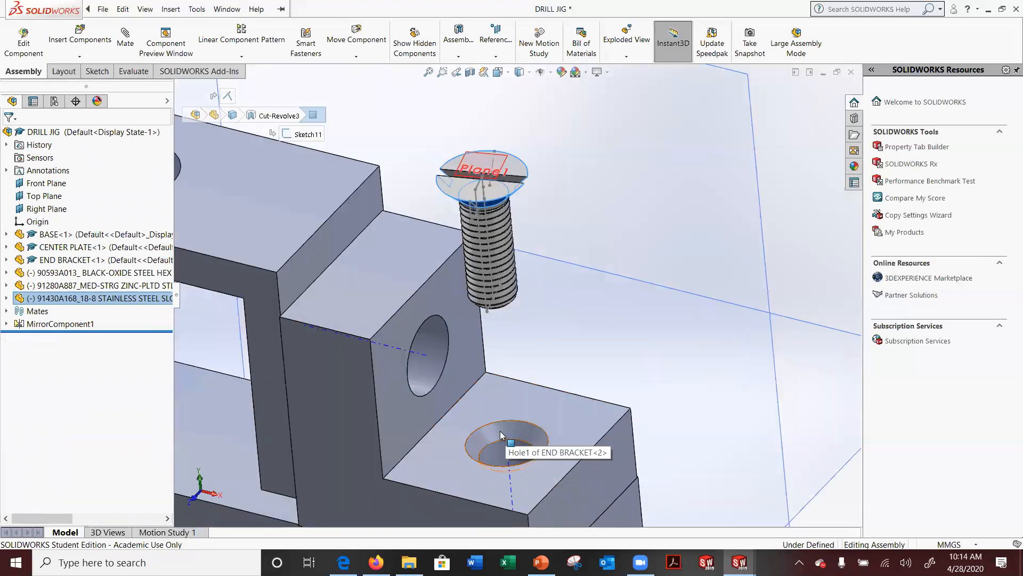
ctrl+click(501, 435)
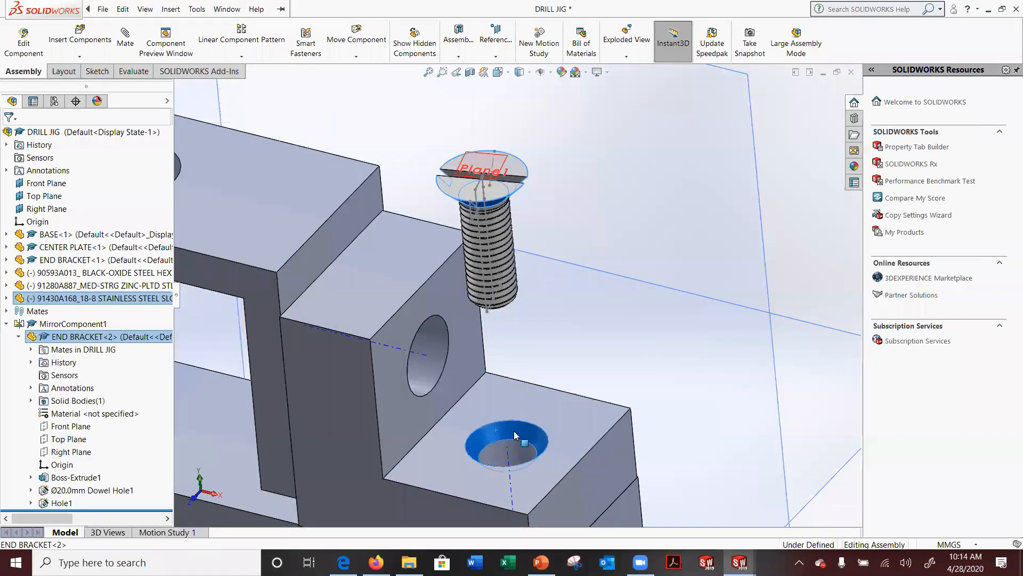
click(126, 40)
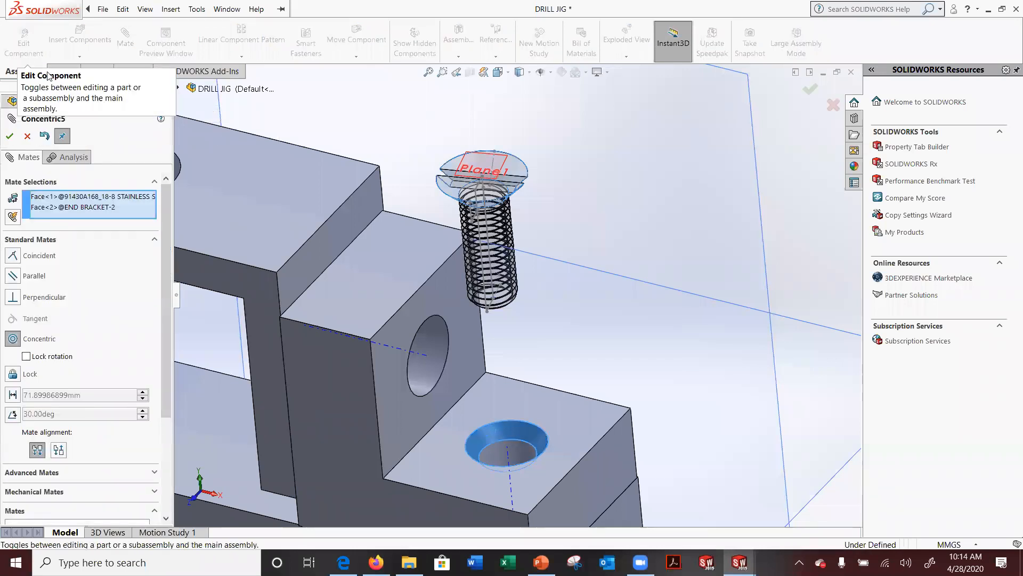
click(28, 142)
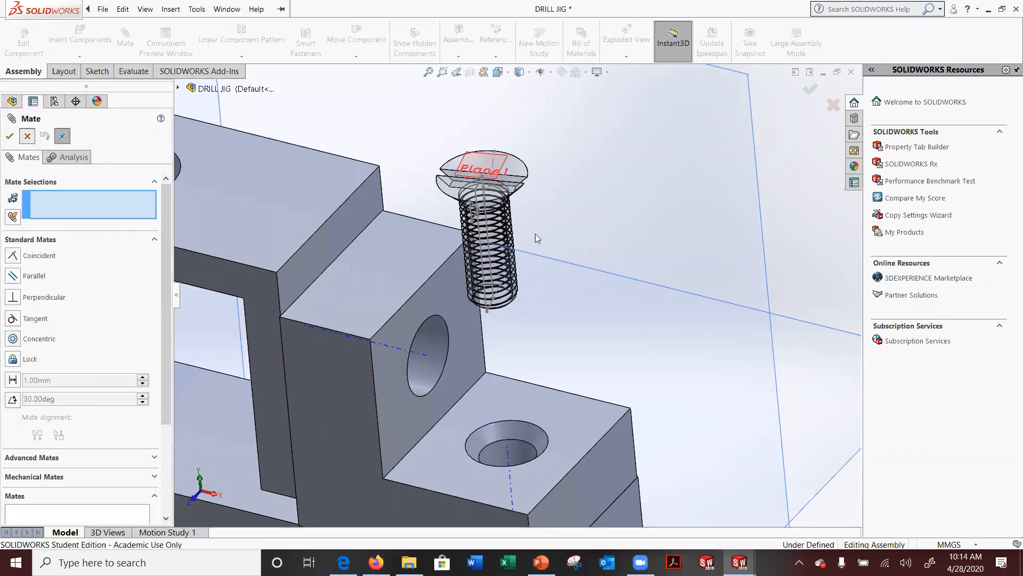
Try a coincident mate between the end bracket's countersink face and the flat head screw's conical head face
scroll(576, 234, up, 2)
scroll(510, 320, down, 1)
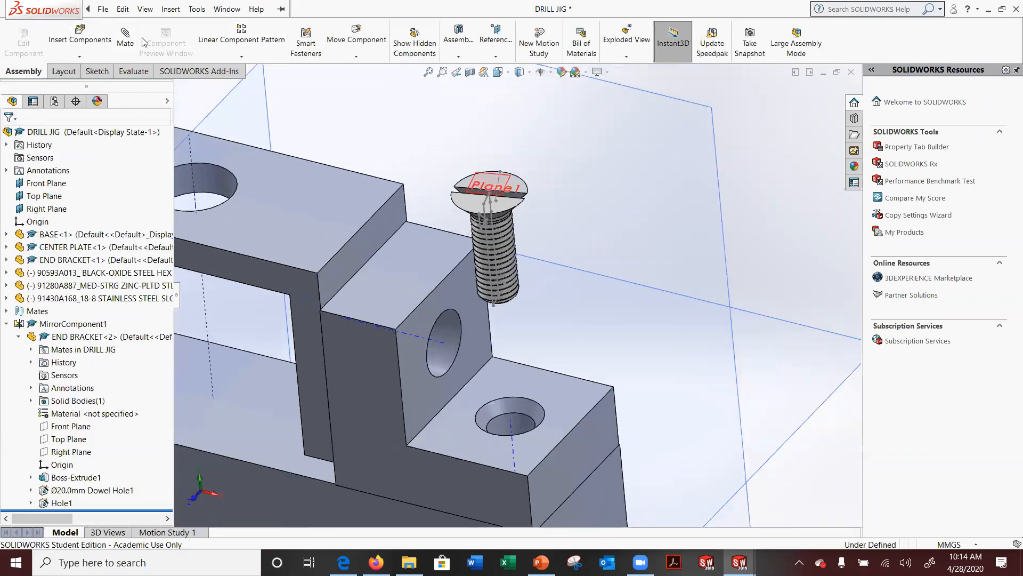
click(126, 38)
click(469, 419)
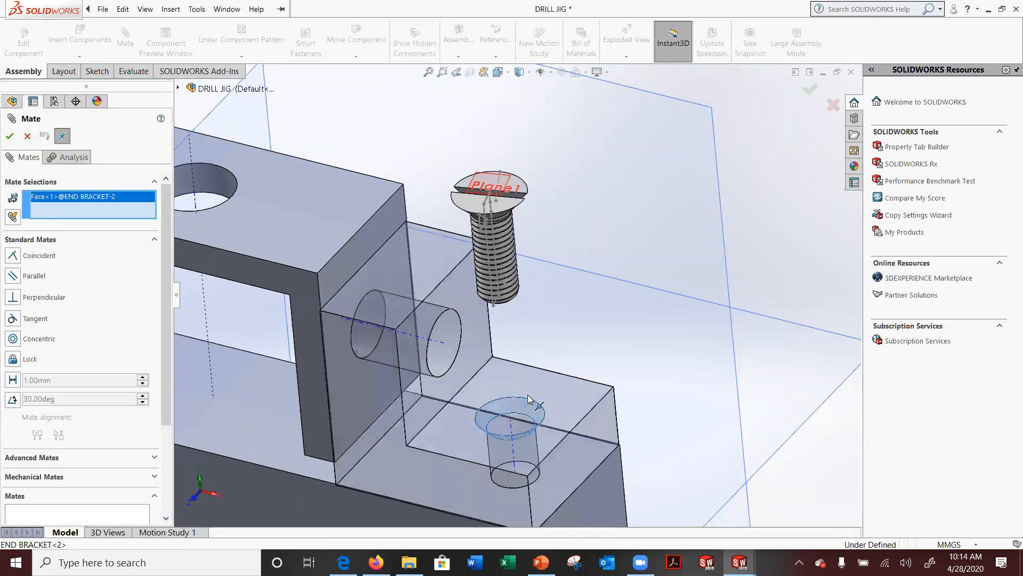
middle_drag(608, 251, 620, 212)
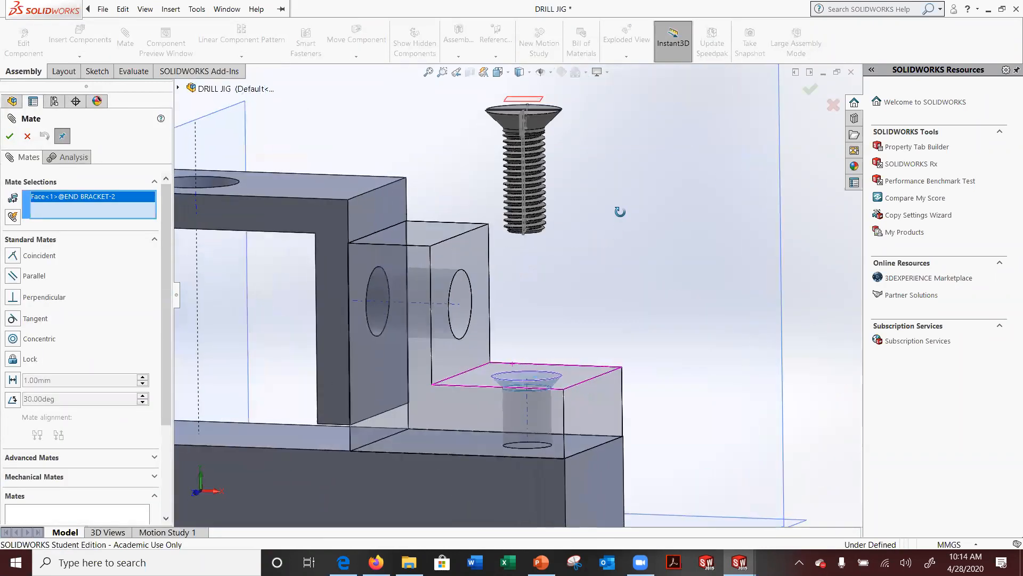
click(537, 120)
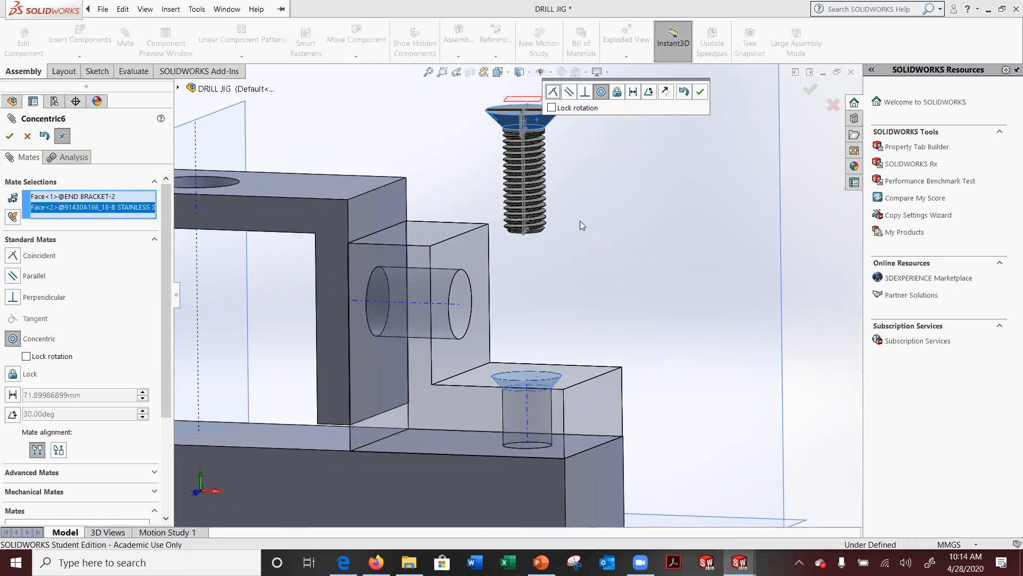
click(13, 255)
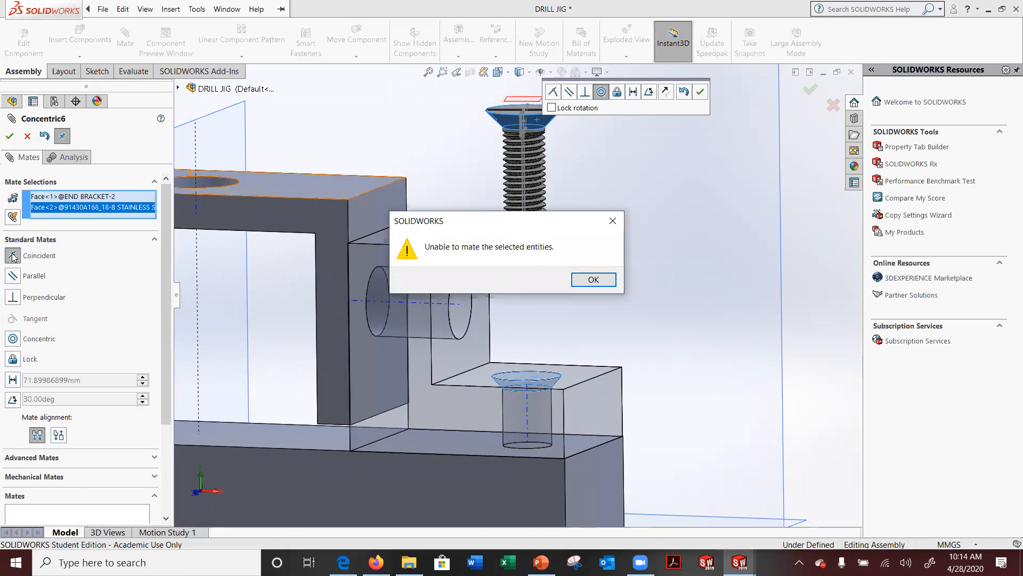
key(Escape)
key(Escape)
key(Escape)
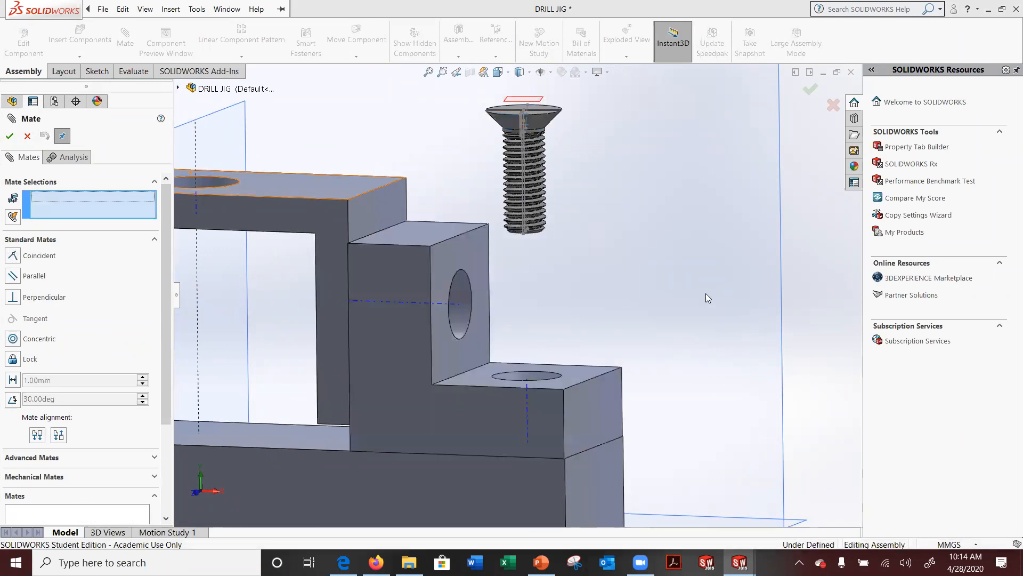
Try a tangent mate between the flat head screw's head edge and the end bracket's countersunk hole edge, and discard it
scroll(560, 86, down, 3)
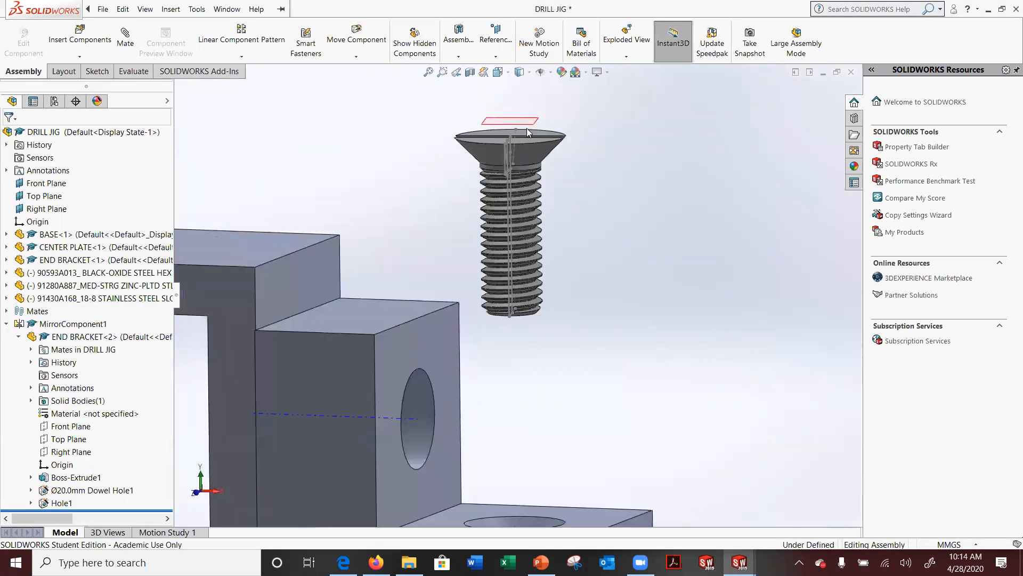
click(531, 143)
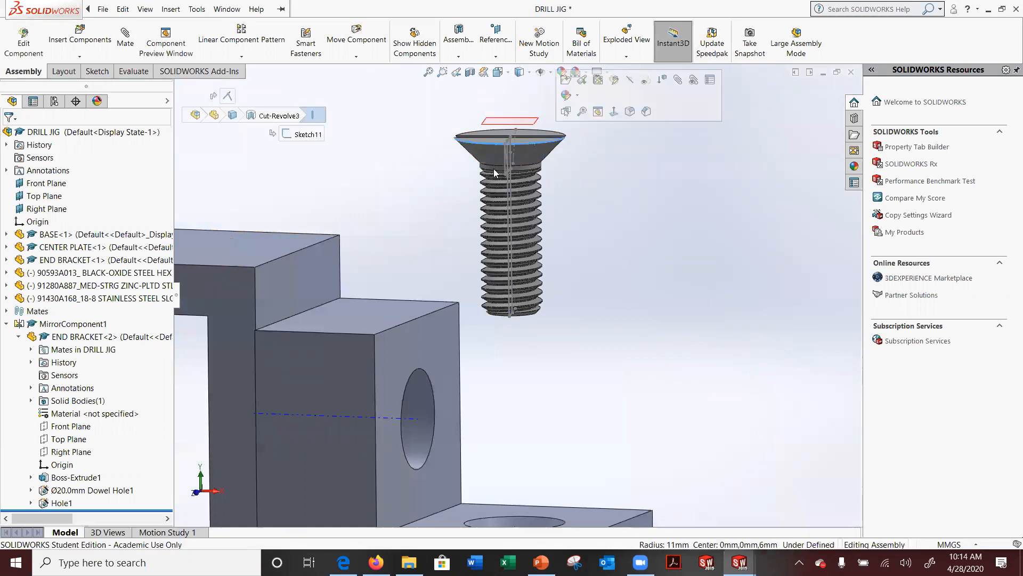
scroll(535, 271, up, 2)
middle_drag(523, 401, 498, 476)
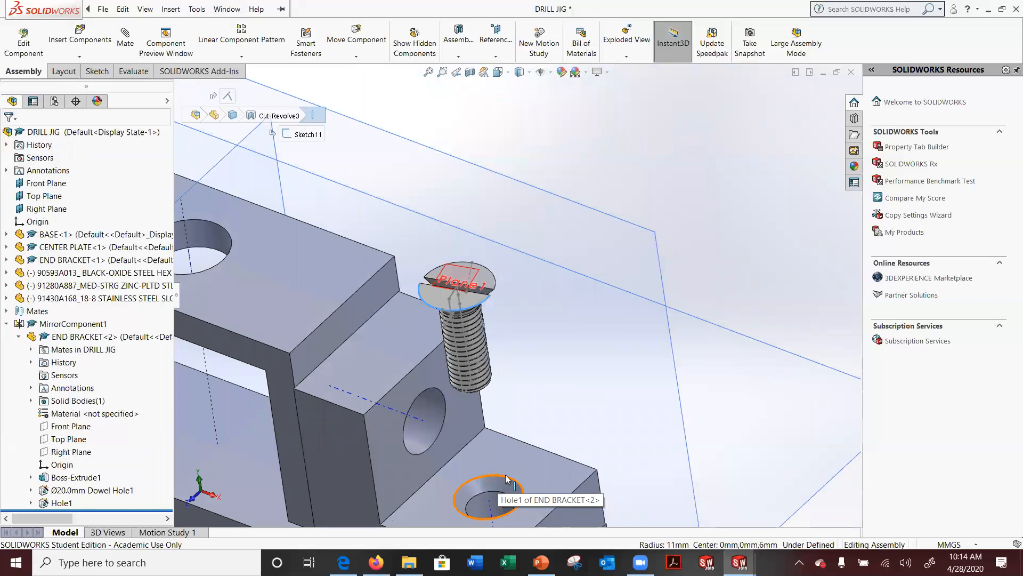
ctrl+click(506, 478)
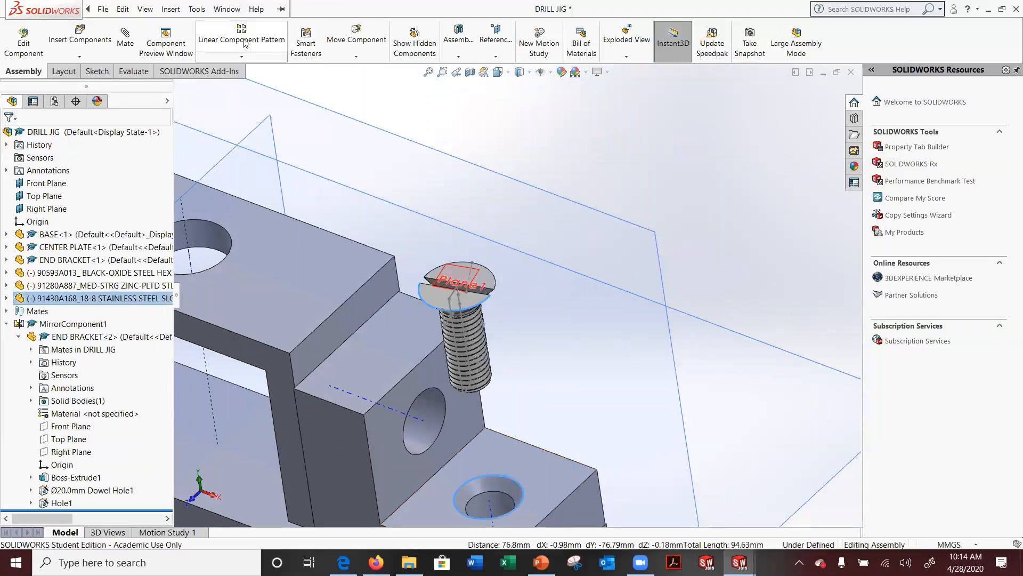
click(125, 49)
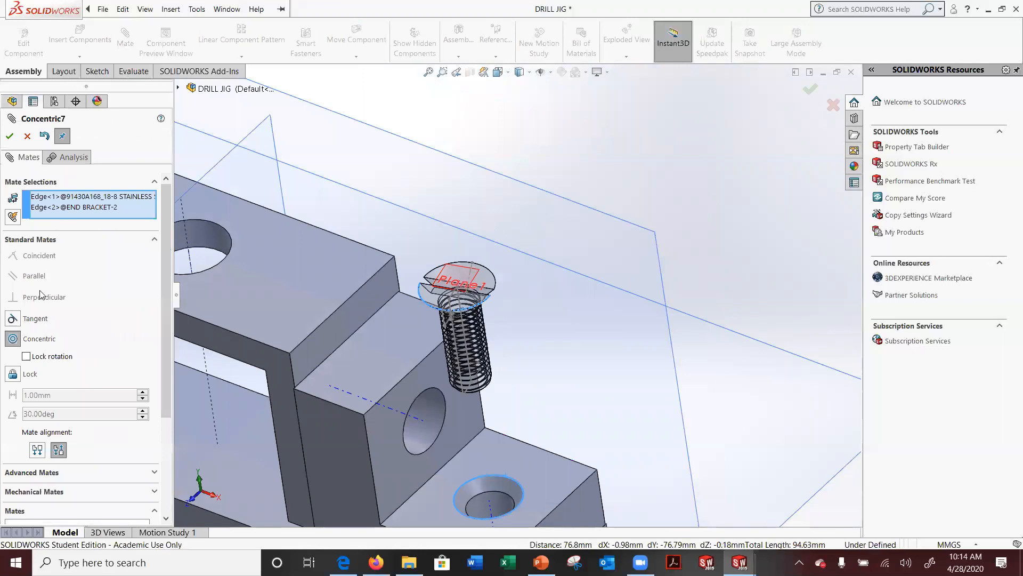
click(12, 319)
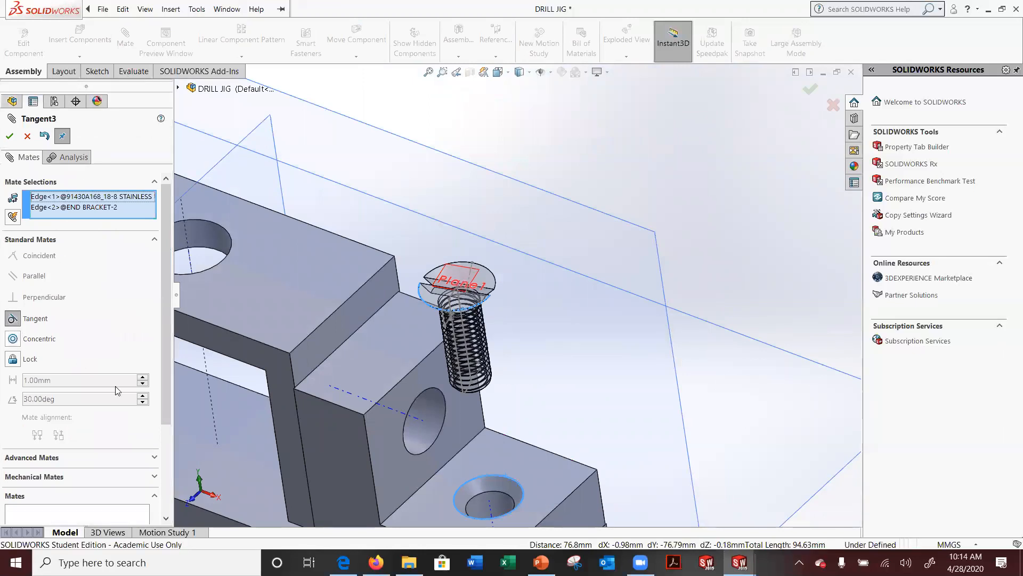
scroll(190, 247, up, 3)
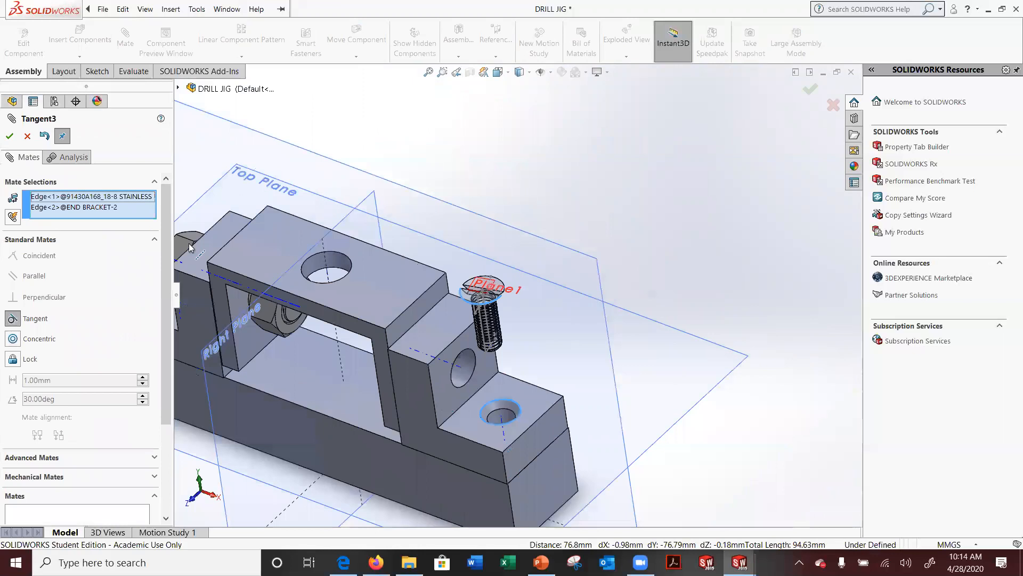
click(27, 136)
scroll(396, 328, down, 4)
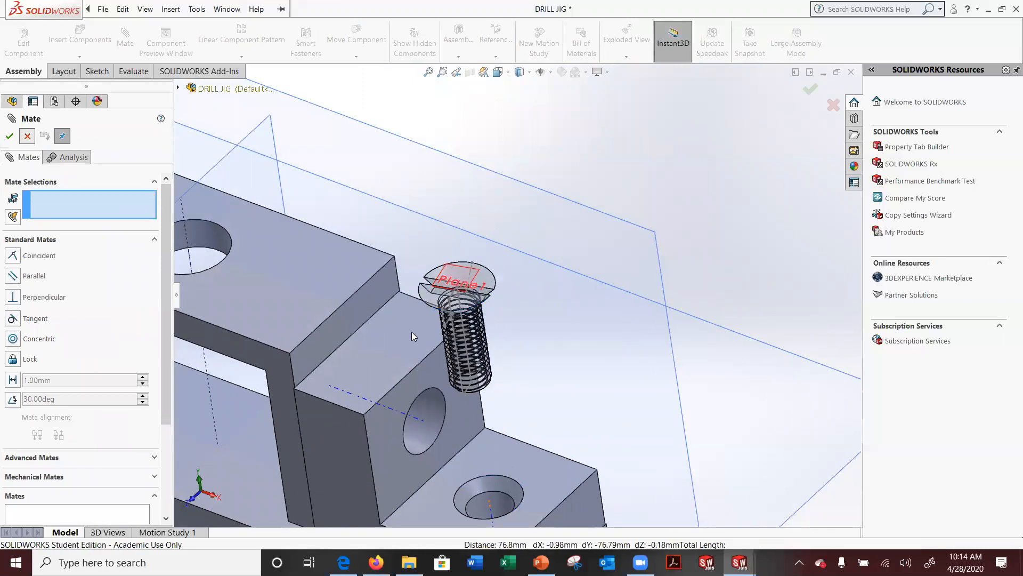
key(Escape)
Add a coincident mate between the flat head screw's top face and the mirrored end bracket's lower step face
scroll(678, 256, up, 2)
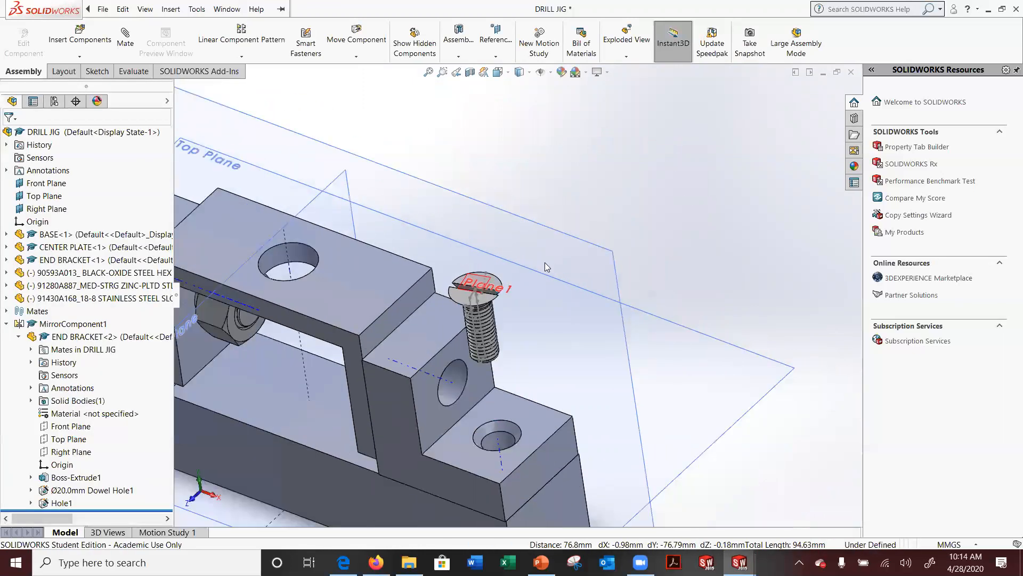
click(132, 41)
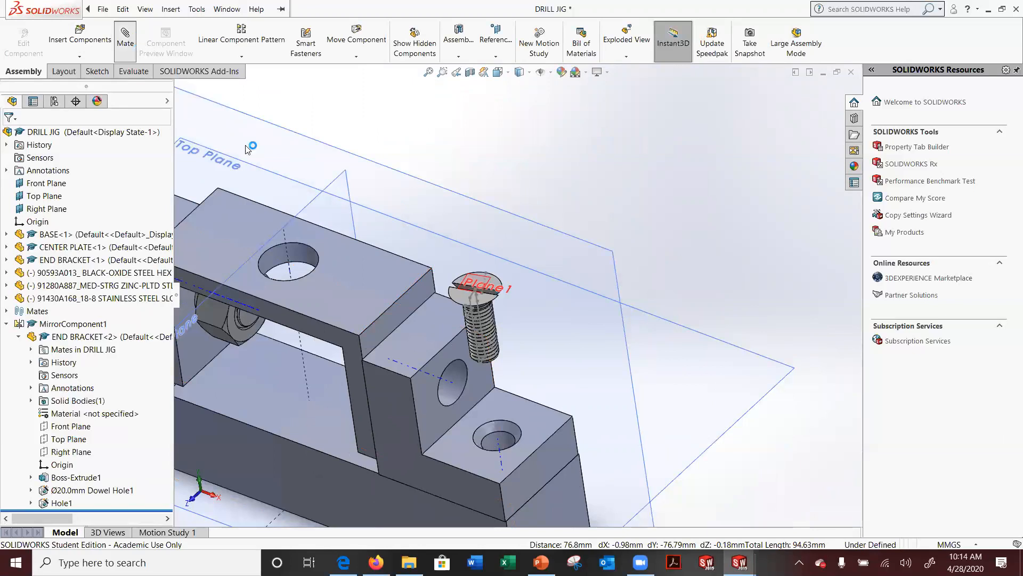
scroll(511, 309, down, 3)
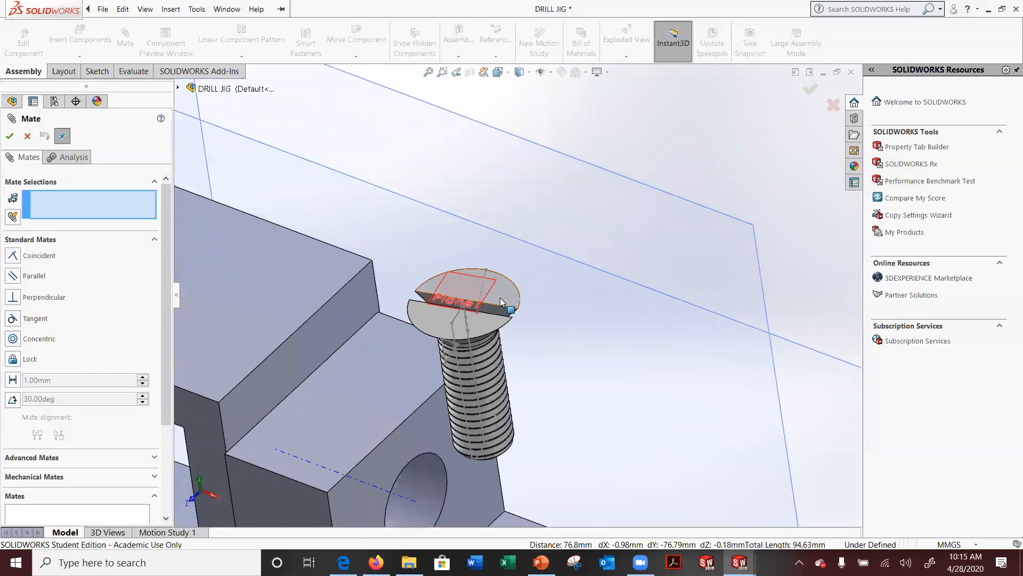
click(501, 297)
scroll(544, 451, up, 3)
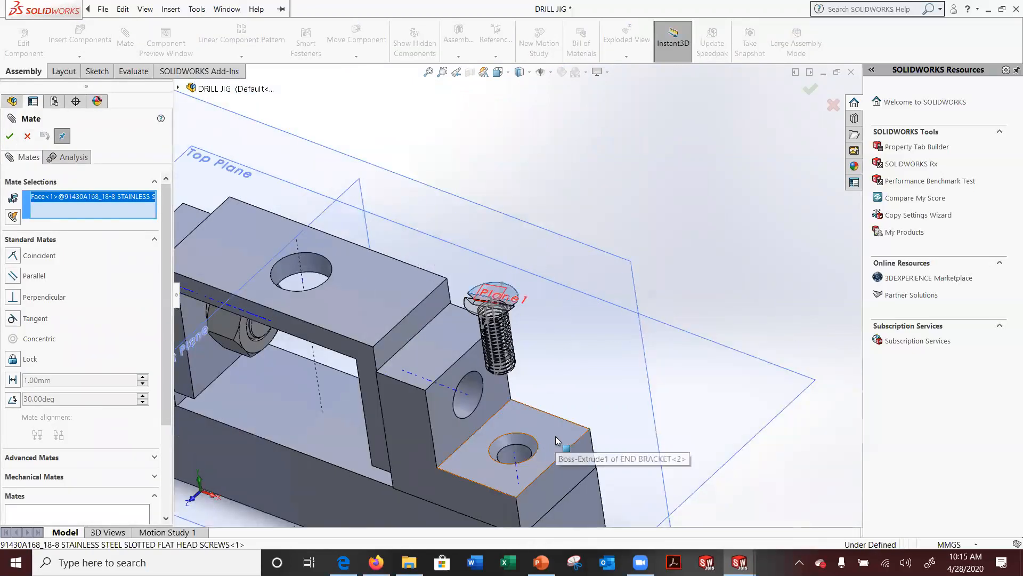
click(555, 436)
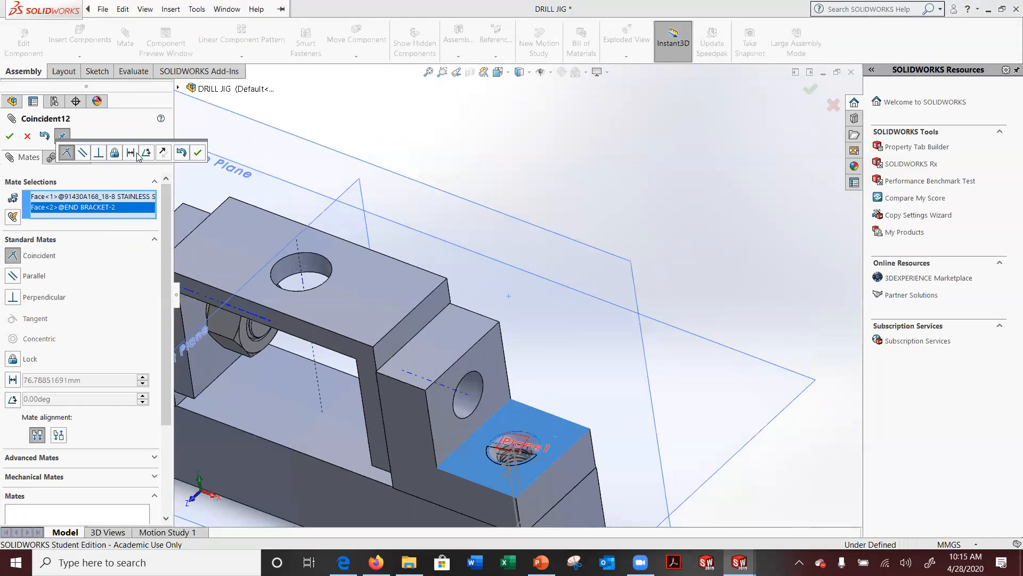
click(10, 136)
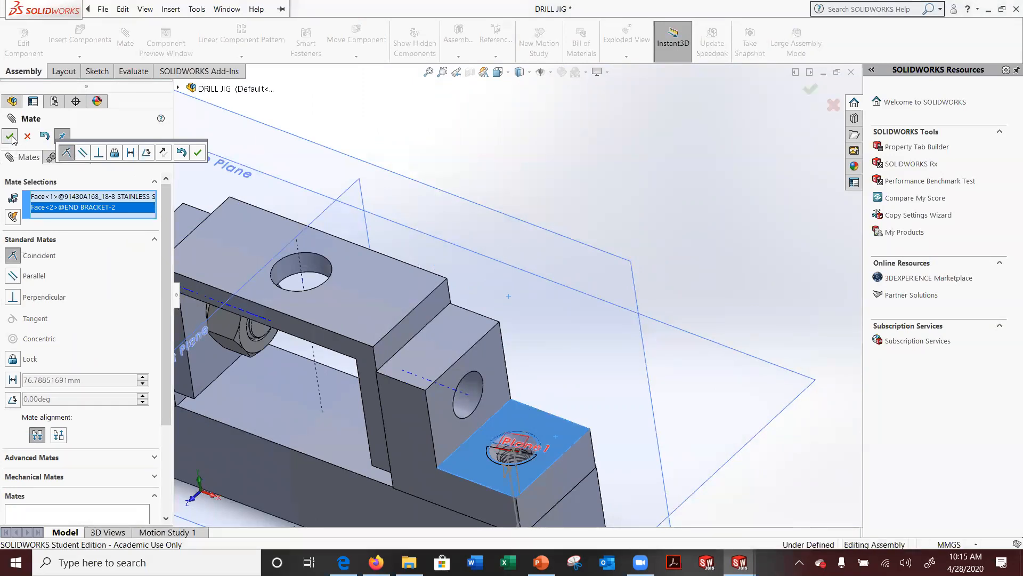
scroll(587, 445, down, 3)
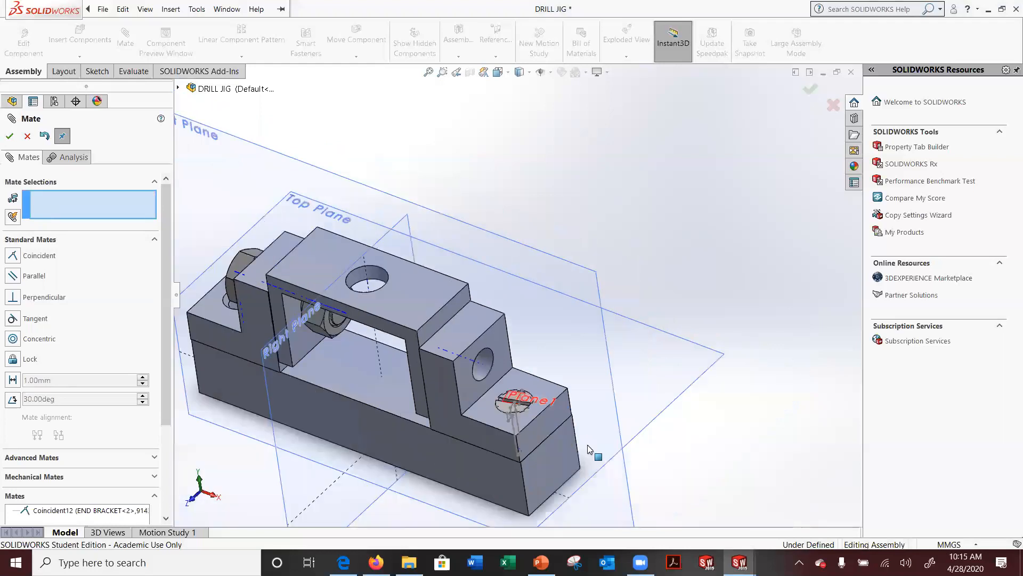
scroll(584, 445, up, 5)
click(27, 137)
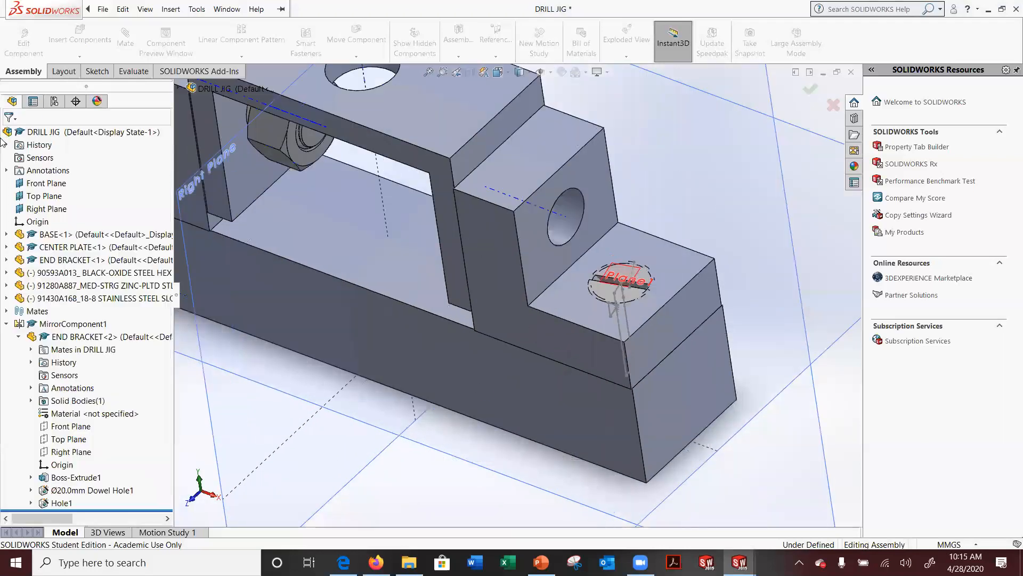
Examine how the flat head screw's head sits in the mirrored end bracket's countersunk hole
scroll(645, 313, up, 1)
scroll(645, 313, down, 3)
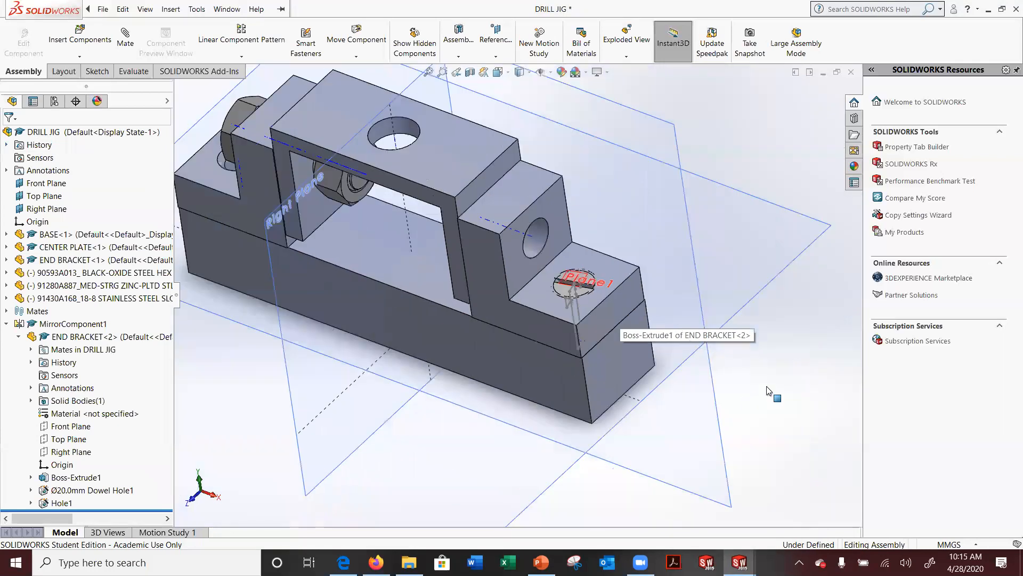
scroll(549, 284, up, 2)
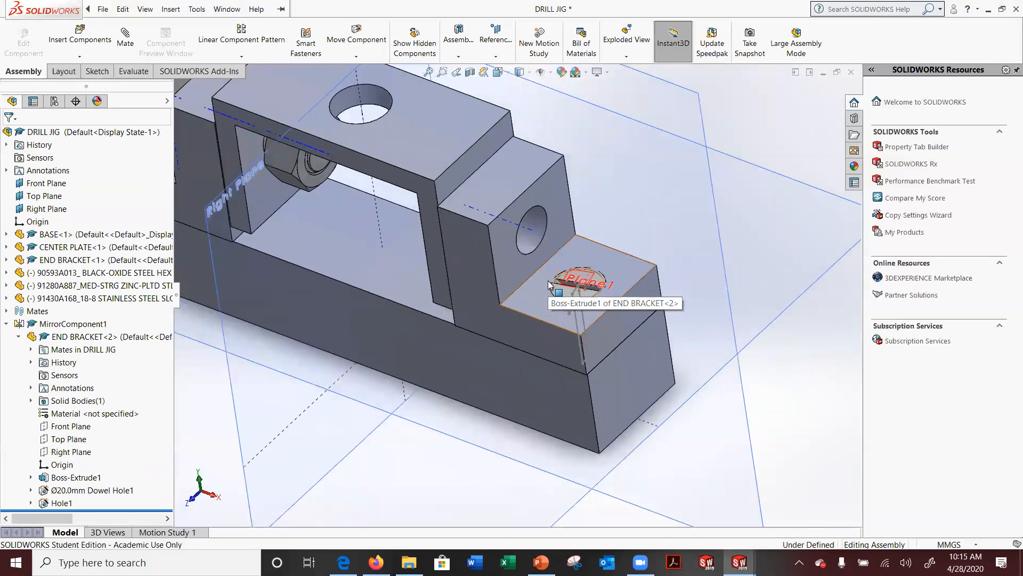
middle_drag(549, 288, 603, 235)
scroll(574, 316, up, 4)
middle_drag(576, 337, 541, 400)
scroll(580, 271, up, 2)
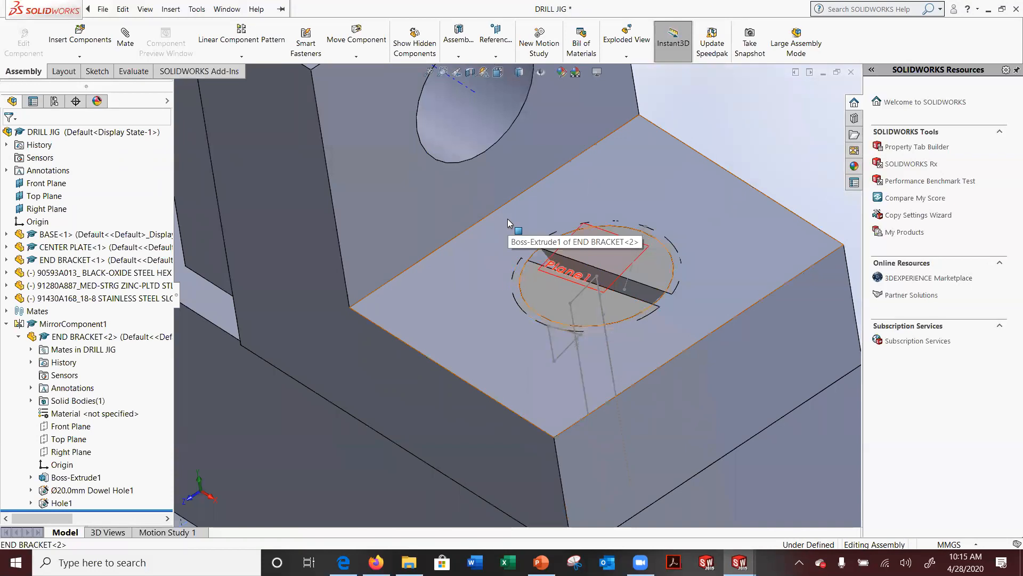
click(145, 9)
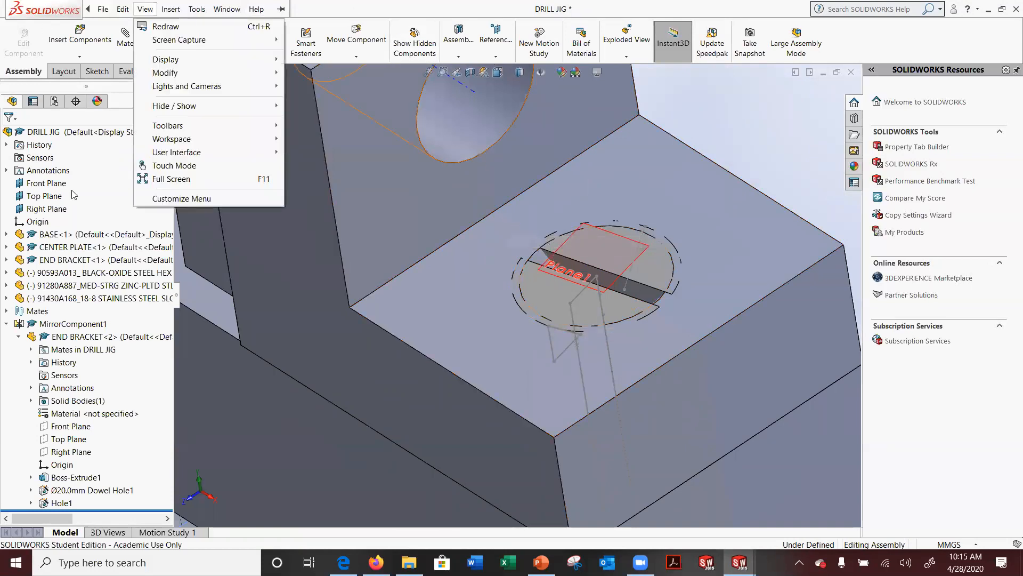
click(53, 72)
click(131, 70)
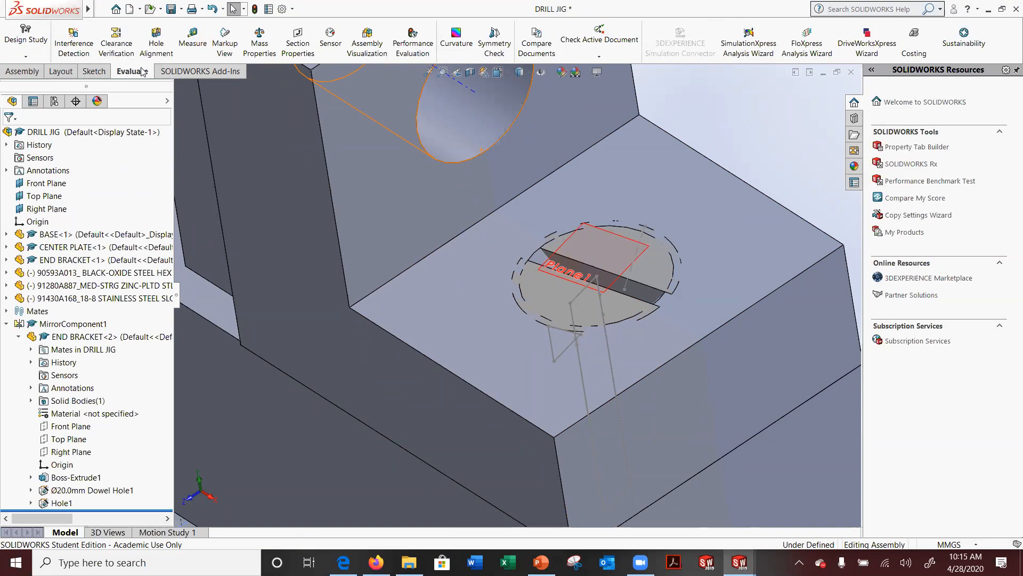
click(78, 47)
click(625, 254)
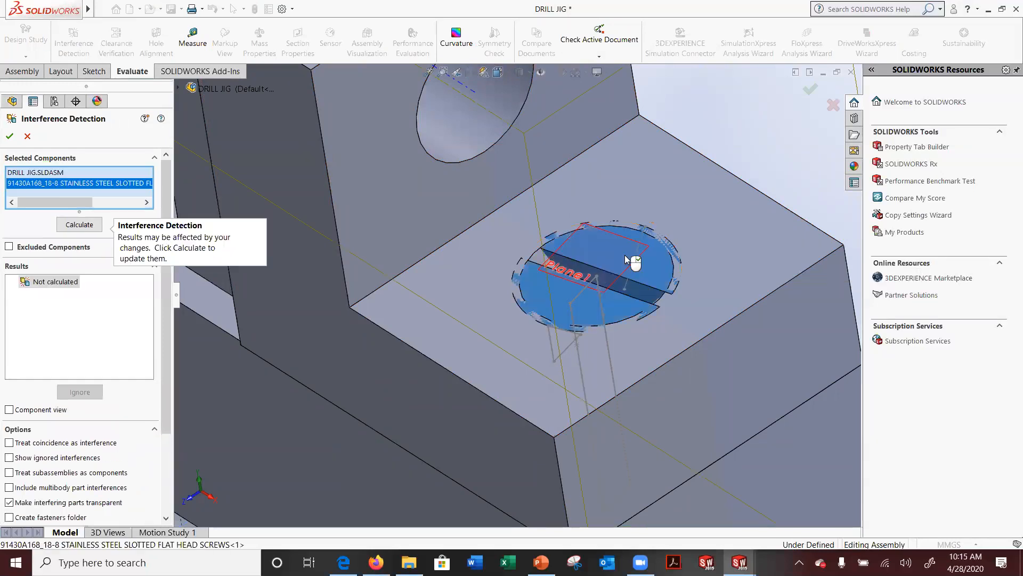
click(772, 258)
scroll(774, 262, up, 4)
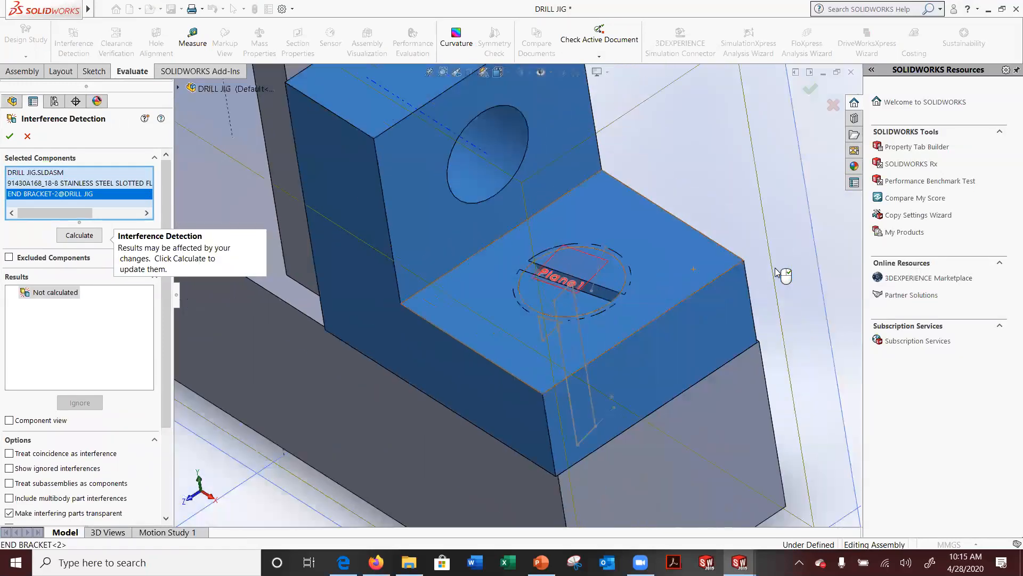
click(10, 138)
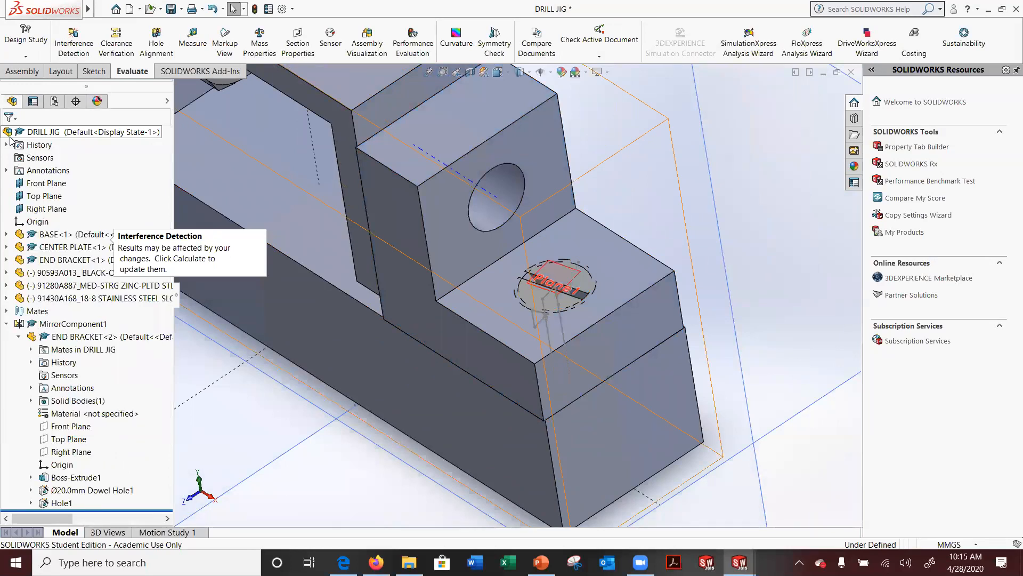
Set up an interference check on the flat head screw and the mirrored end bracket, removing the whole assembly from the selected components
click(74, 39)
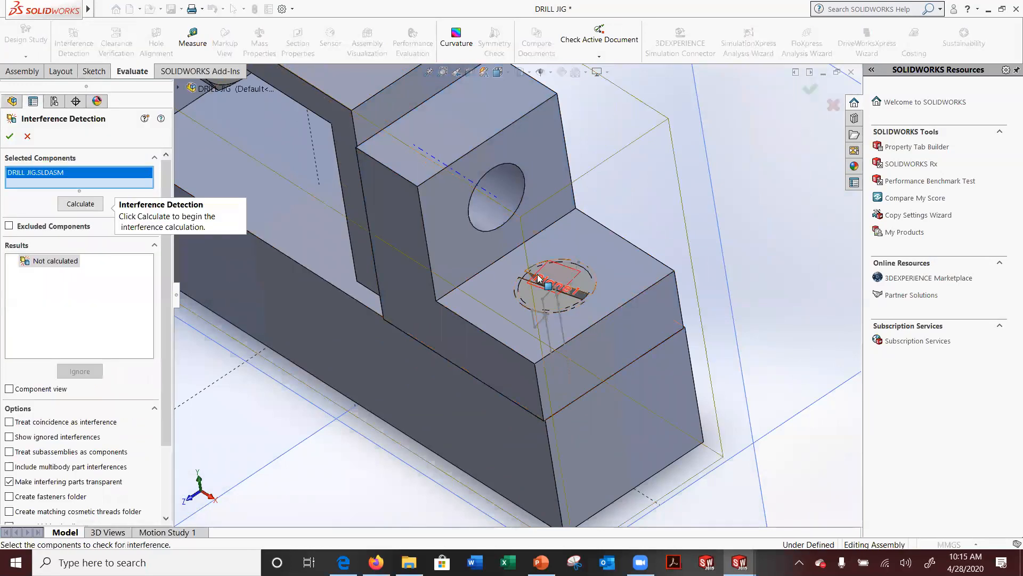
middle_drag(581, 372, 594, 355)
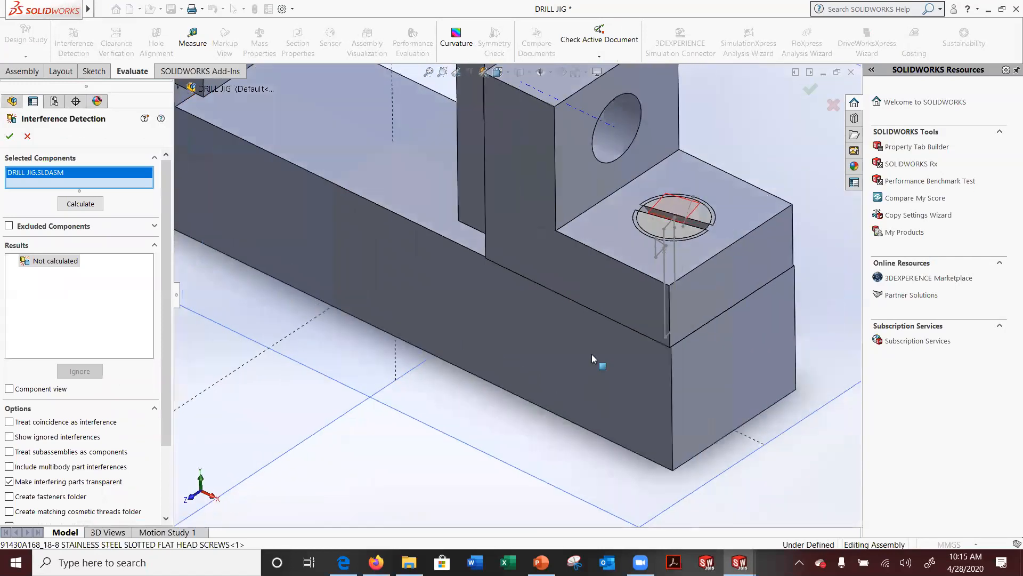
click(650, 227)
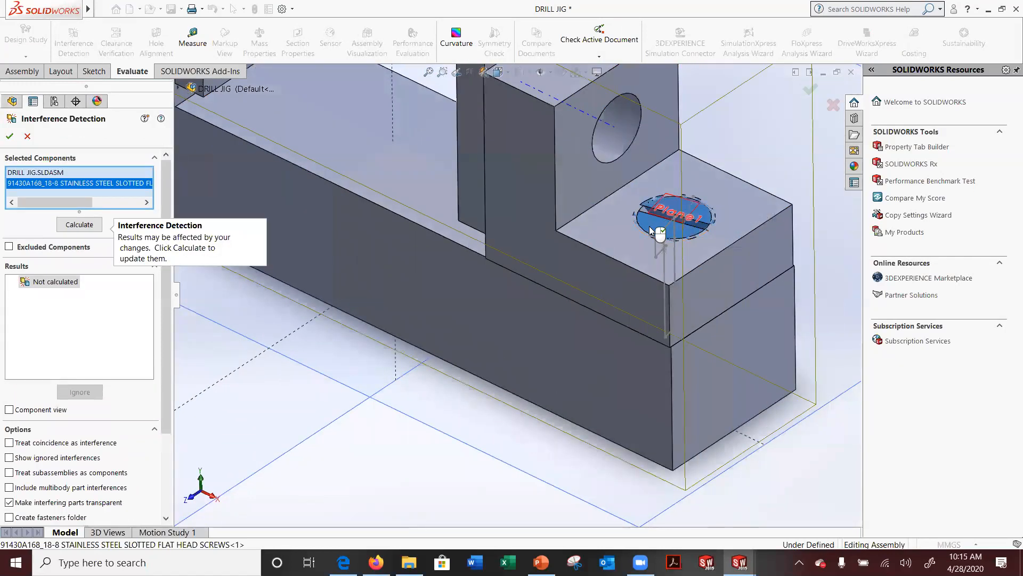
click(637, 253)
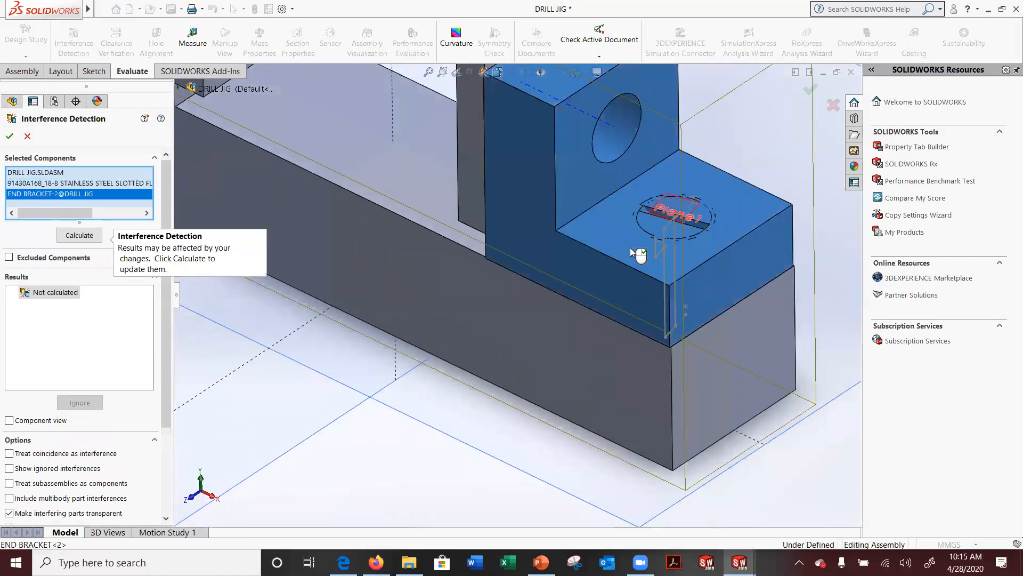
click(51, 173)
key(Delete)
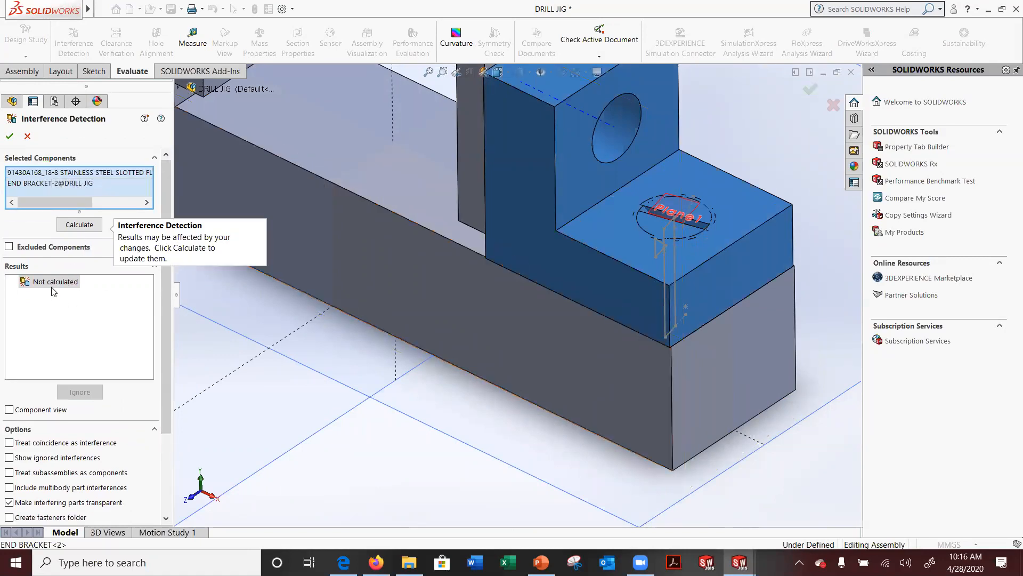
Drop the end bracket from the check, calculate interference for the flat head screw, and examine the highlighted thread regions
click(664, 234)
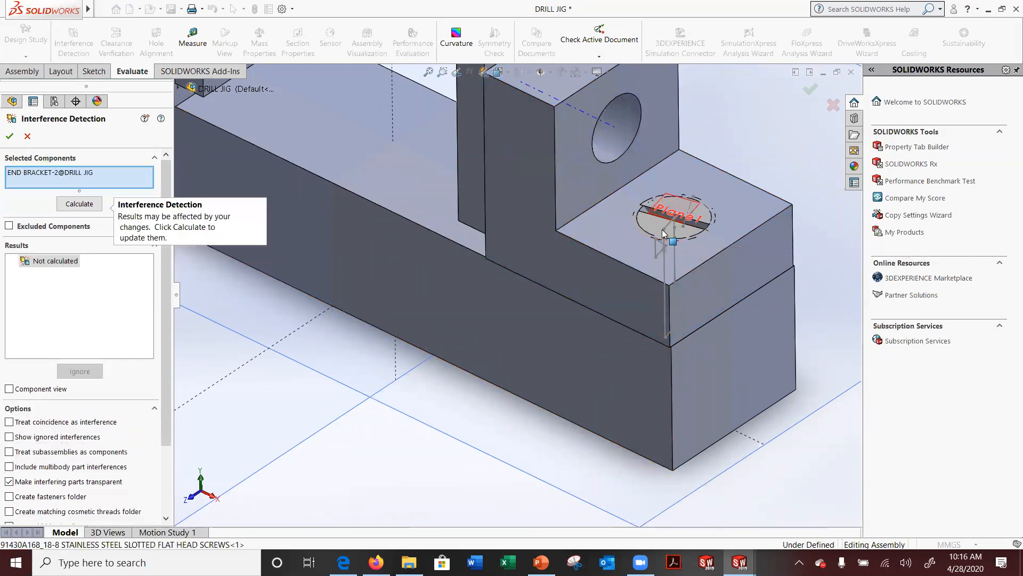
click(662, 235)
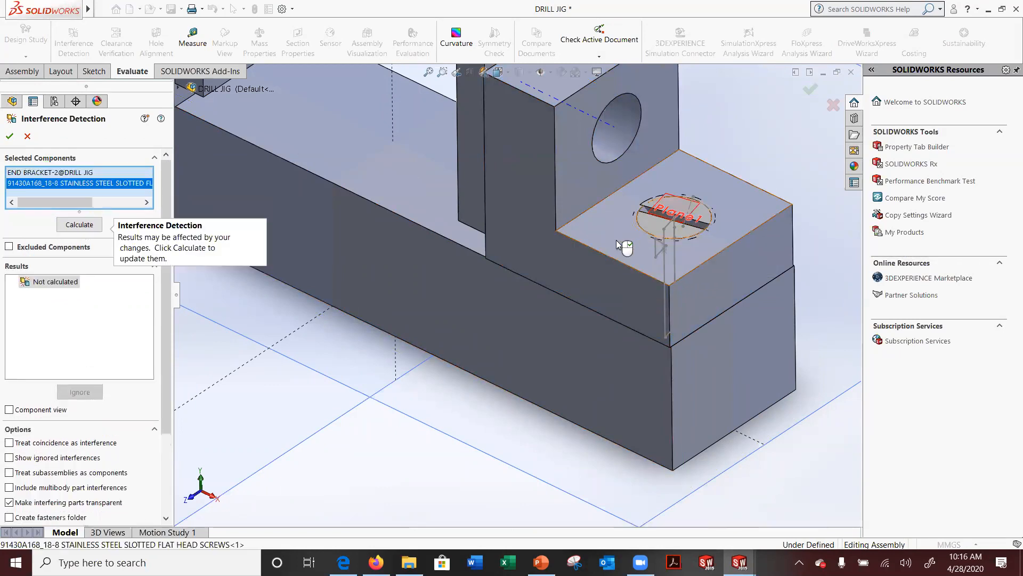
click(613, 260)
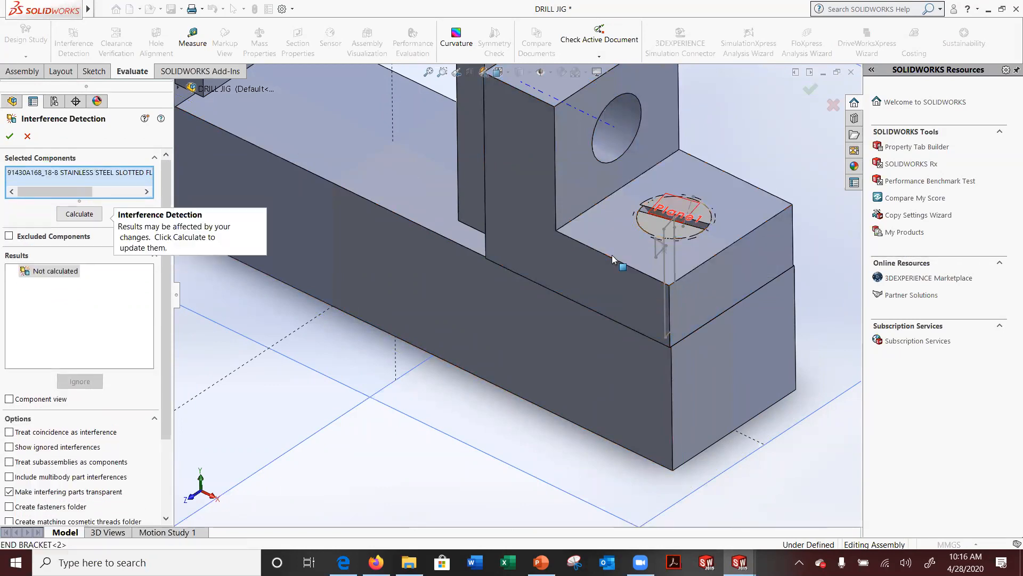
click(79, 214)
middle_drag(792, 349, 576, 350)
scroll(789, 154, down, 3)
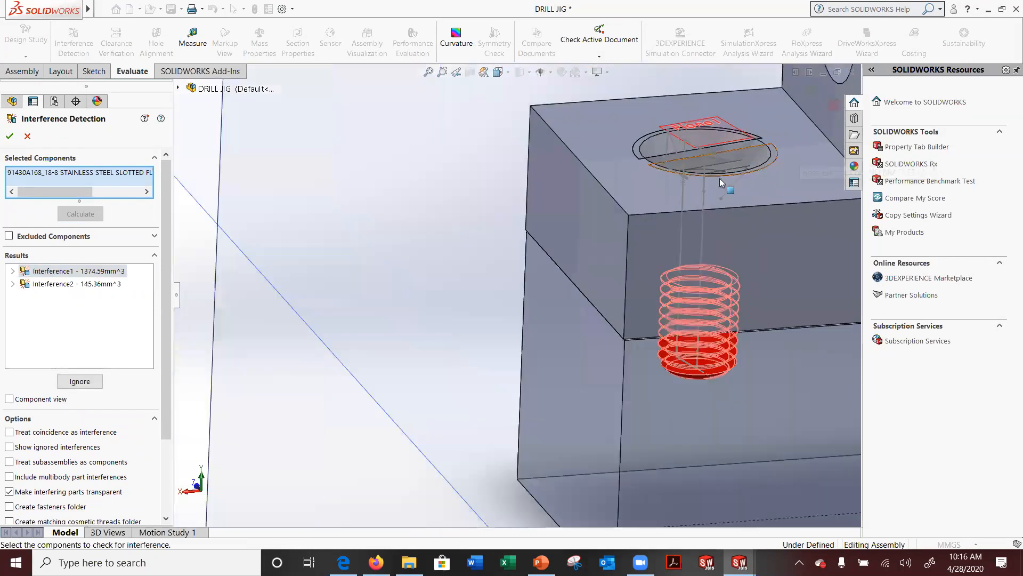
scroll(720, 183, down, 2)
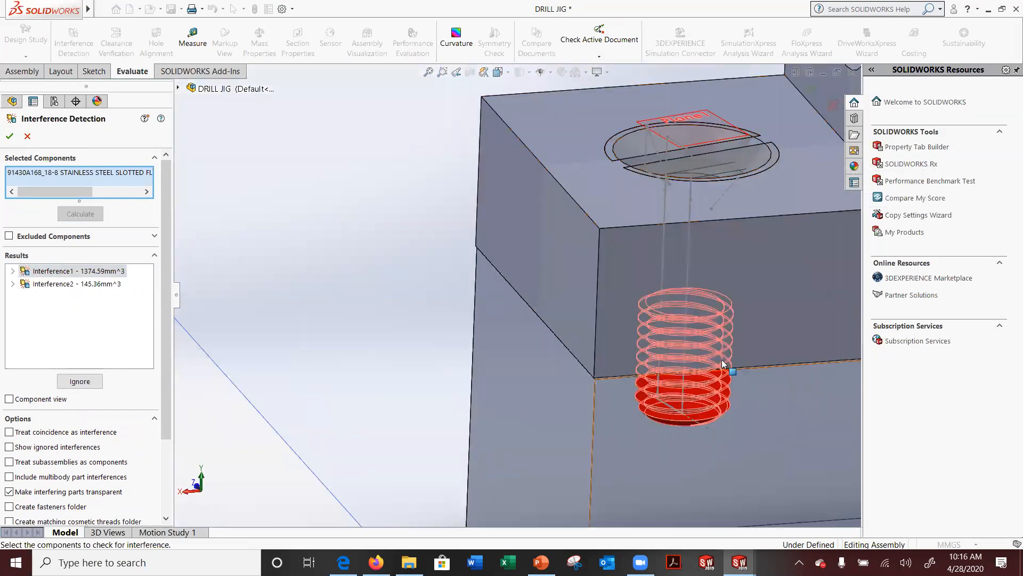
scroll(717, 323, up, 6)
middle_drag(655, 378, 732, 471)
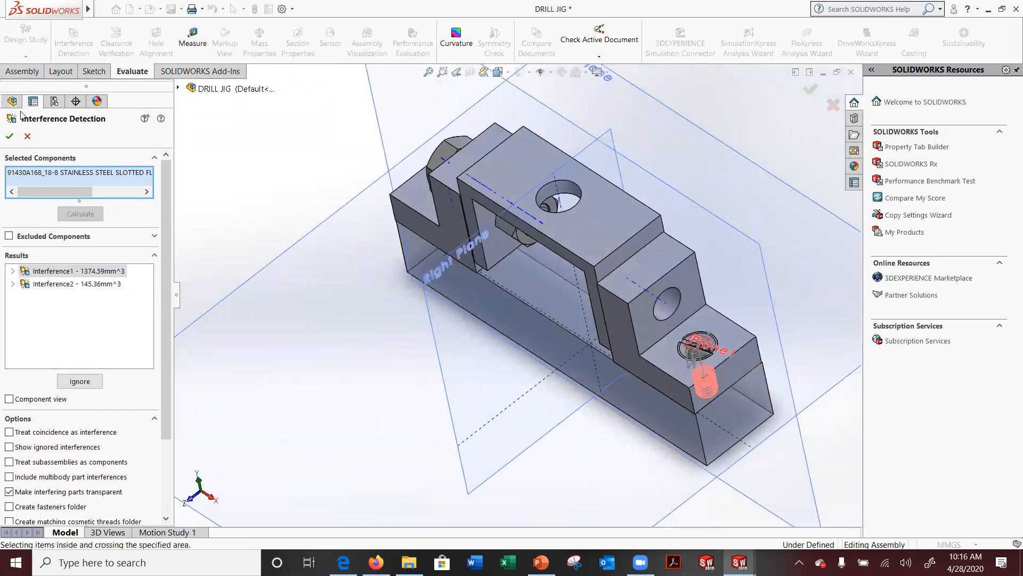
Close the current check, calculate interference for the whole DRILL JIG assembly, and examine the flat head screw's thread region from the side
click(33, 138)
scroll(811, 422, down, 2)
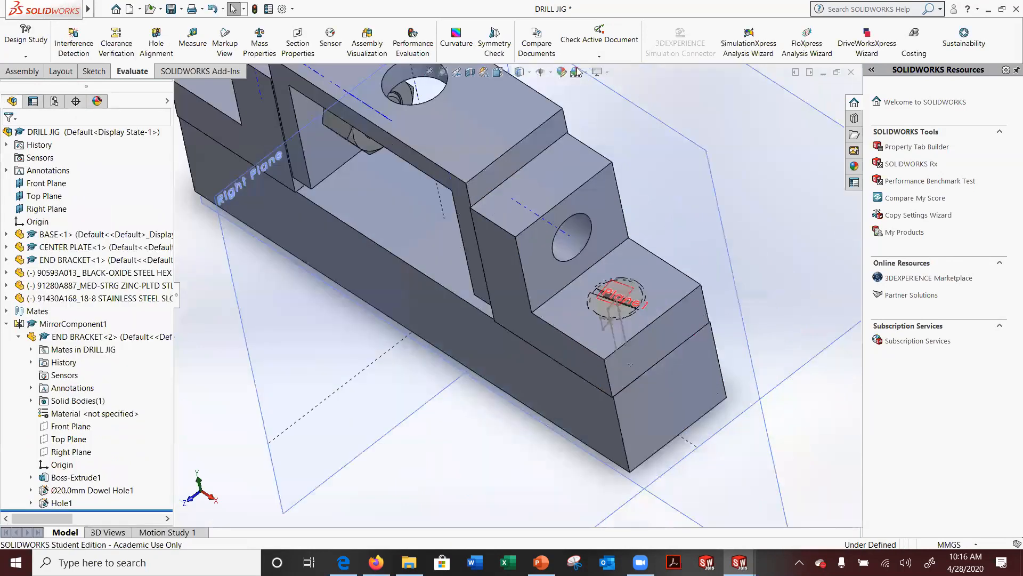
click(73, 42)
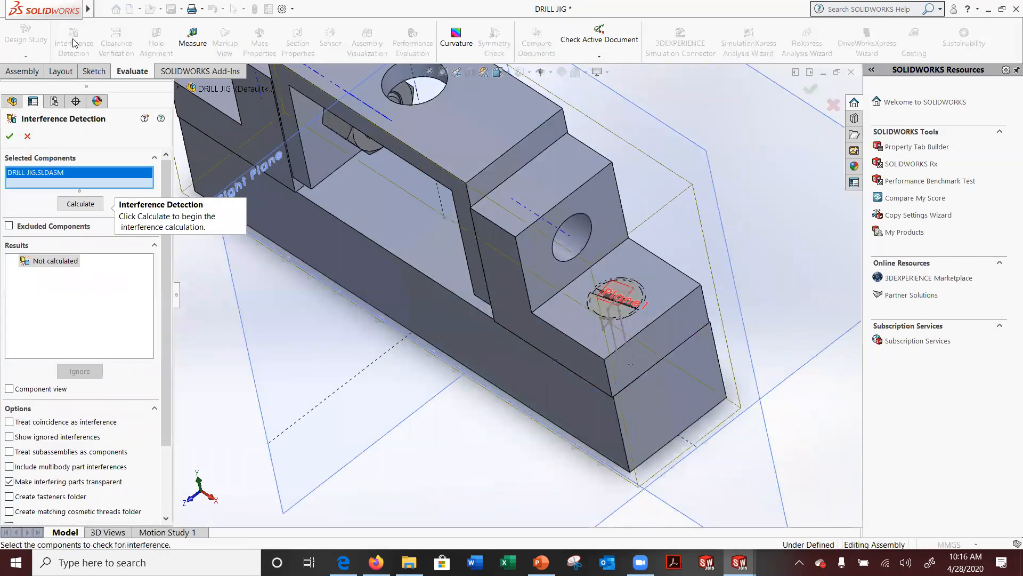
click(73, 204)
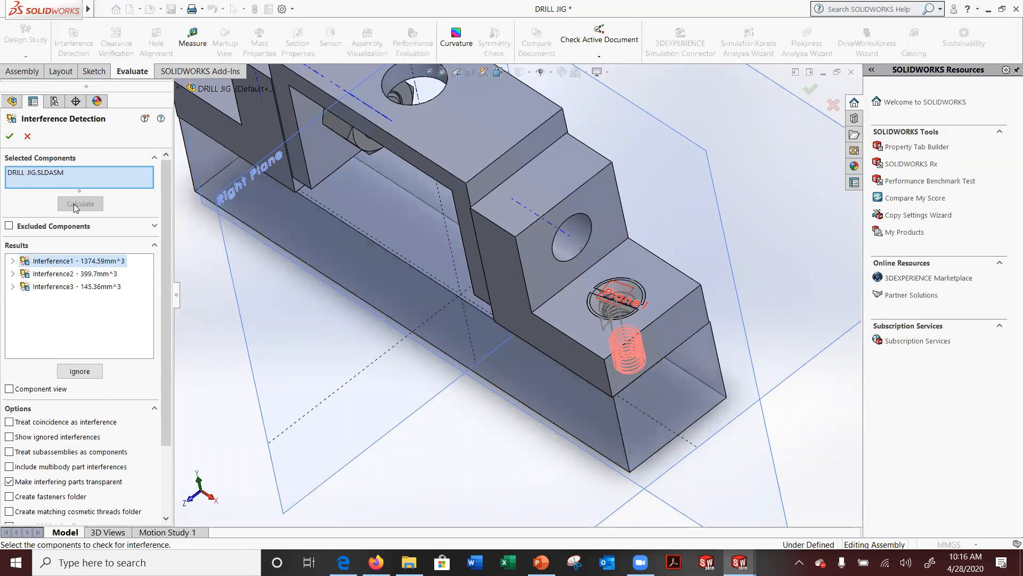
scroll(620, 337, down, 4)
middle_drag(620, 337, 602, 261)
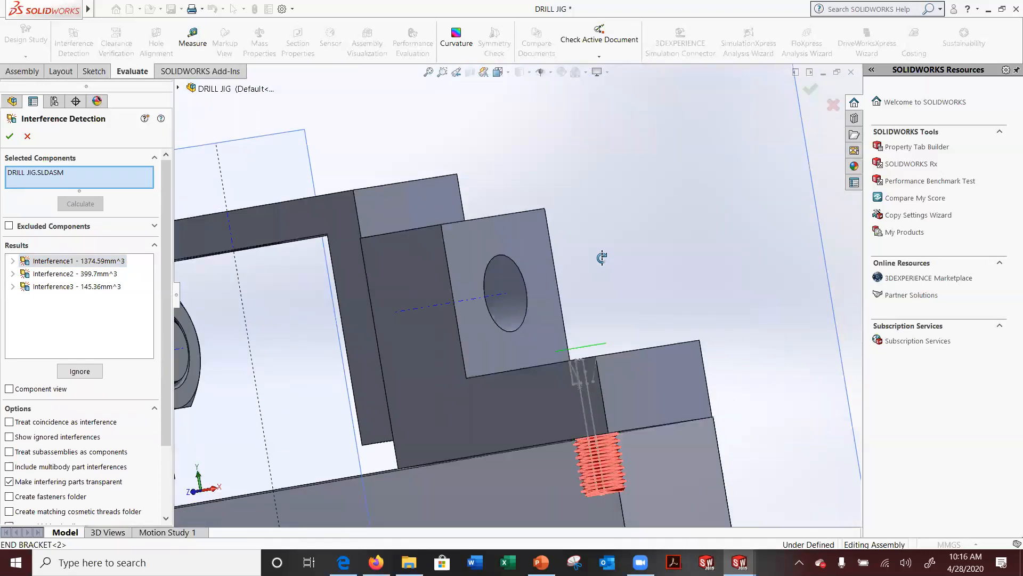
click(26, 137)
Create a planar section view of the assembly on the Front Plane with 0.00 mm offset, previewing the Top and Right Plane cuts first
middle_drag(736, 240, 745, 293)
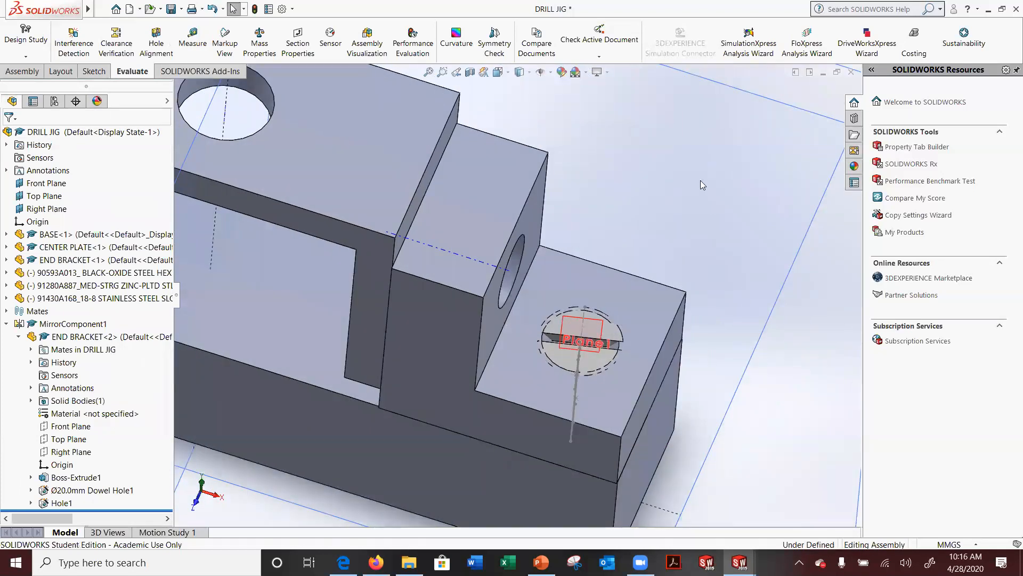
scroll(693, 177, up, 5)
middle_drag(547, 132, 536, 92)
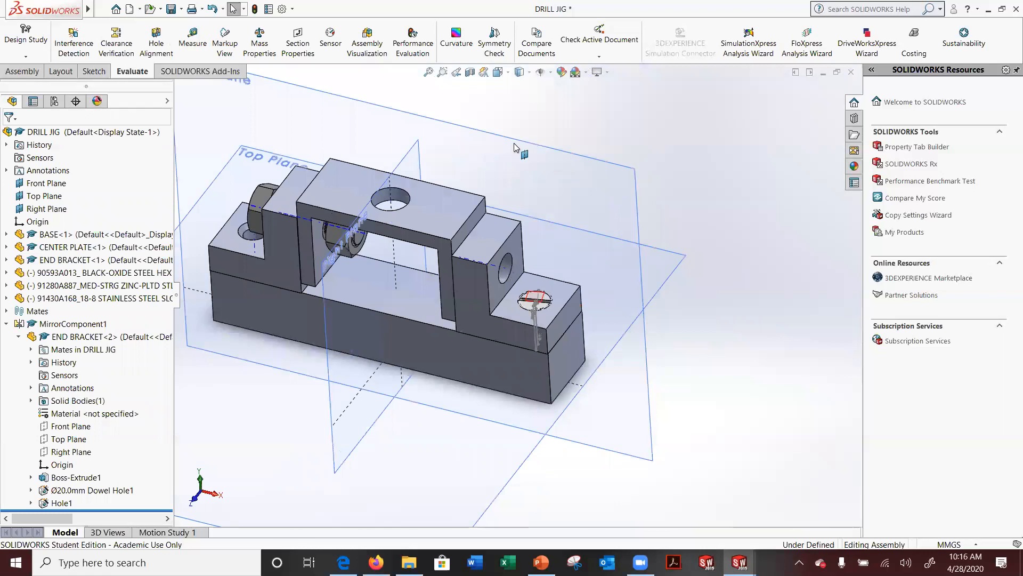
middle_drag(582, 150, 669, 293)
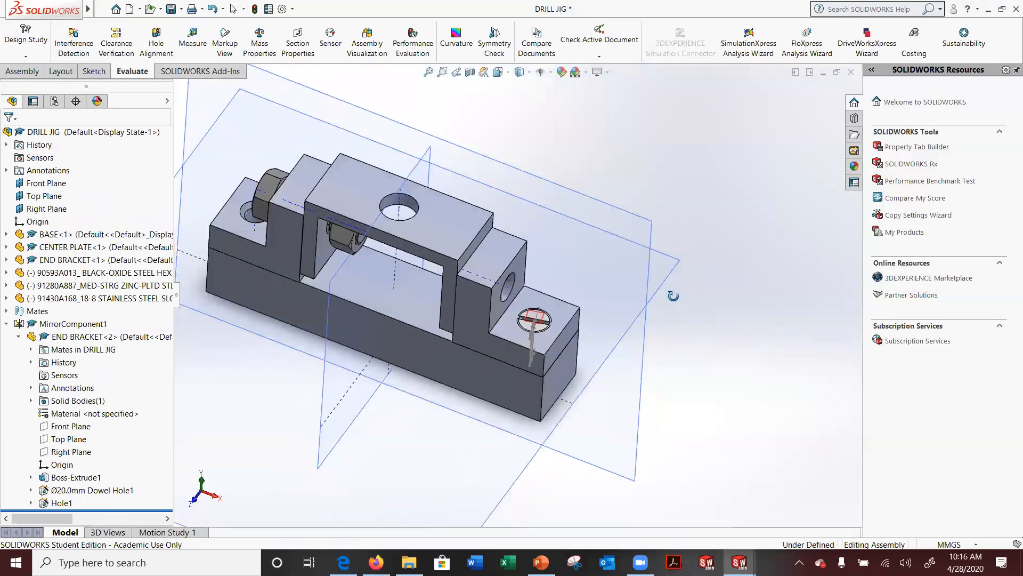
click(469, 73)
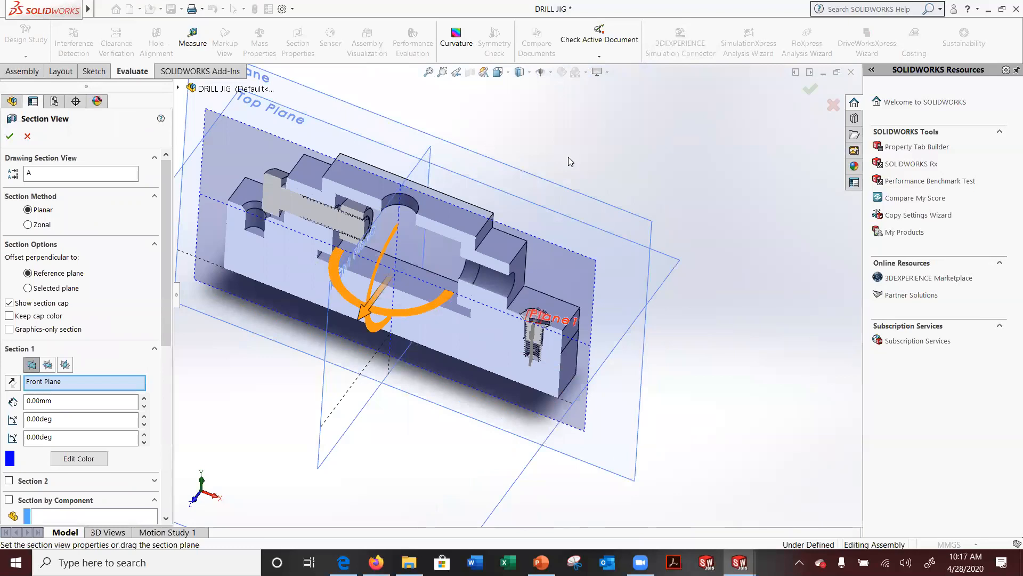
key(Escape)
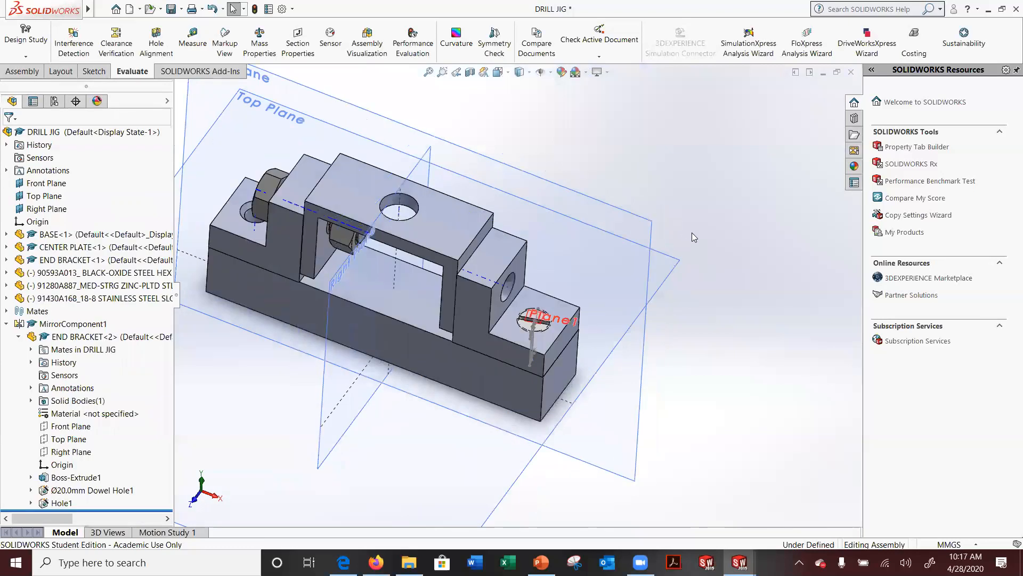
click(470, 75)
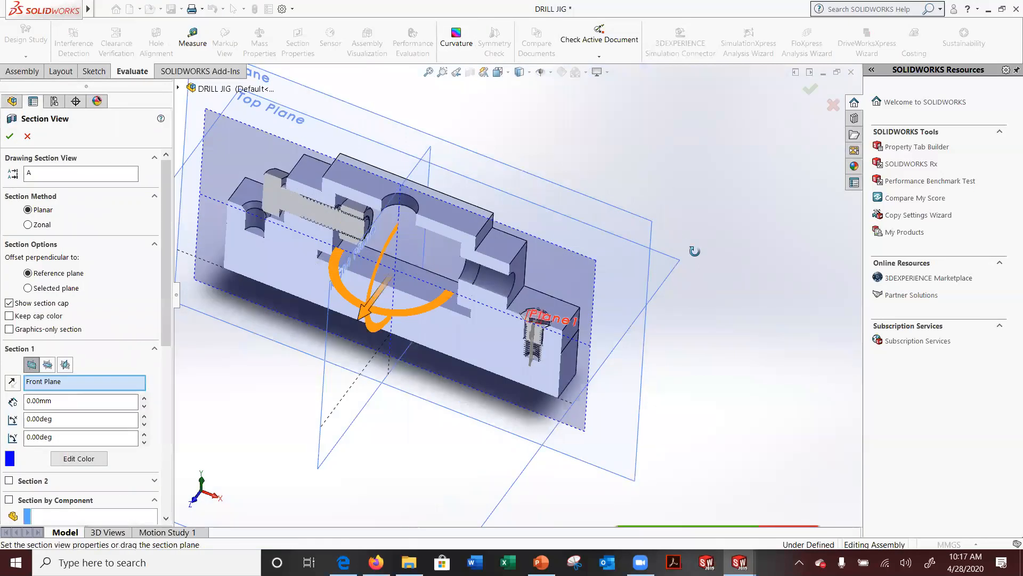
middle_drag(685, 179, 647, 405)
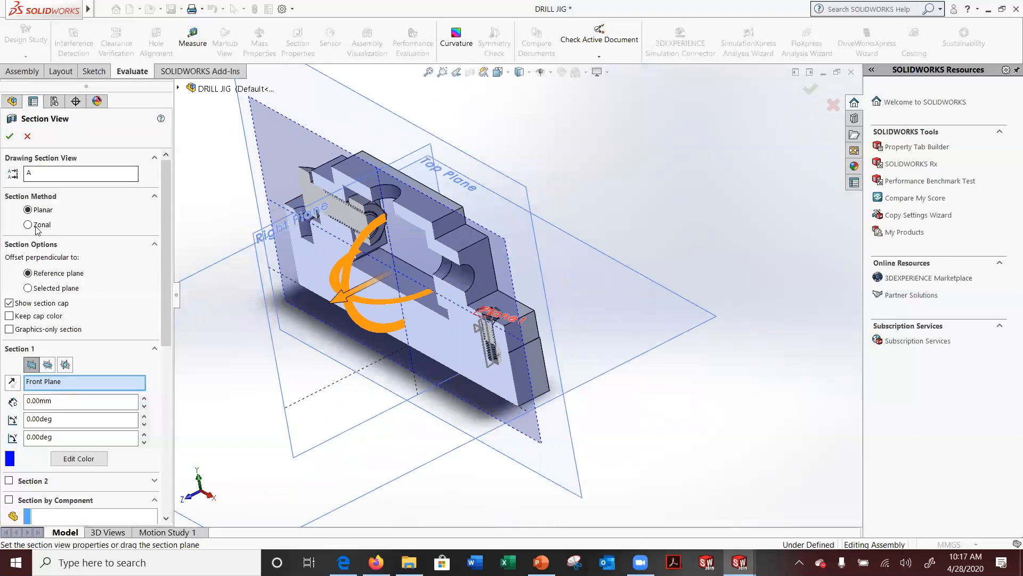
click(48, 364)
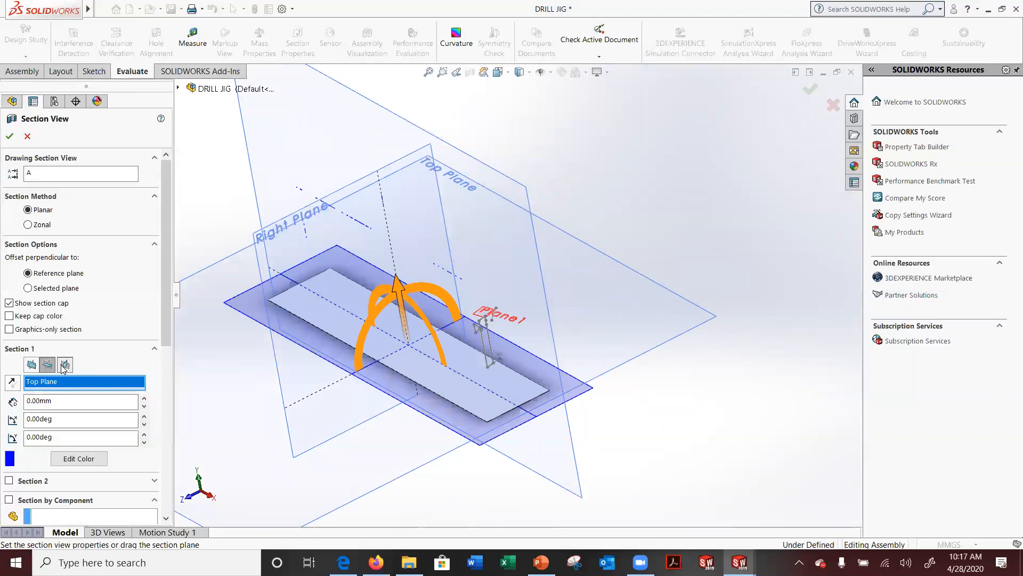
click(65, 365)
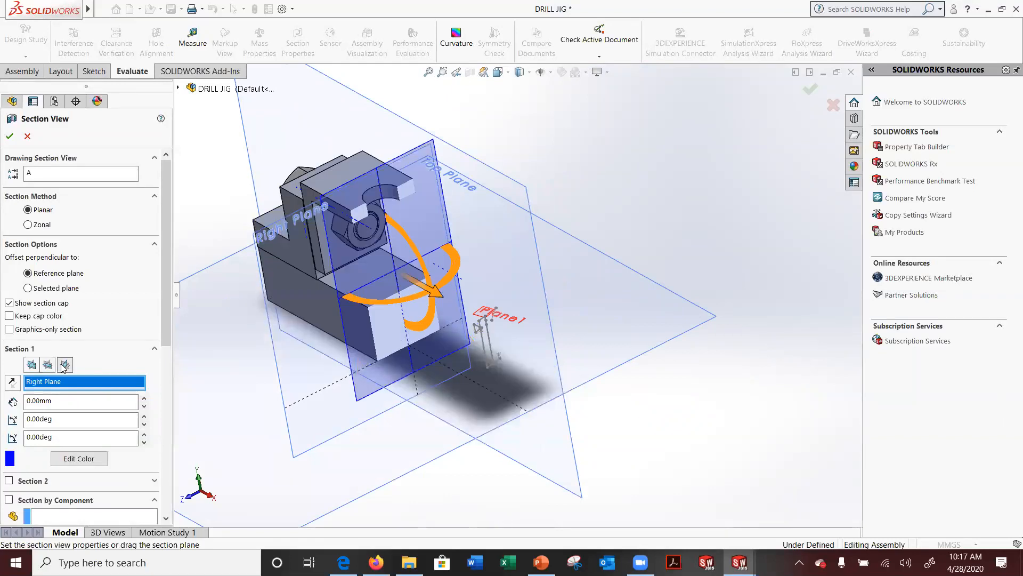
click(32, 365)
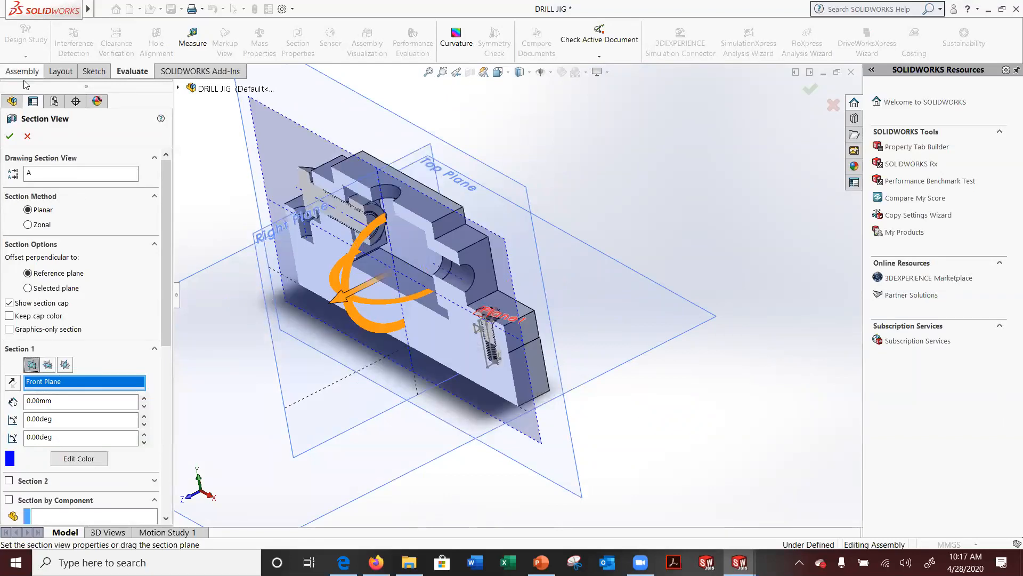
click(9, 135)
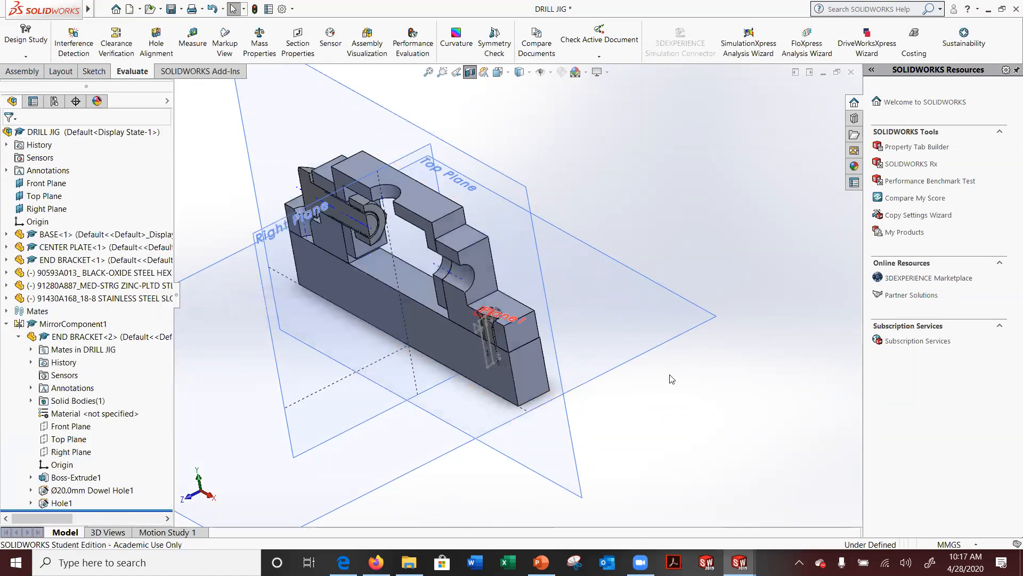
Orient the sectioned assembly to the Front view and examine the cap screw's shank and threads inside the end bracket and center plate
middle_drag(620, 362, 686, 306)
scroll(345, 246, up, 1)
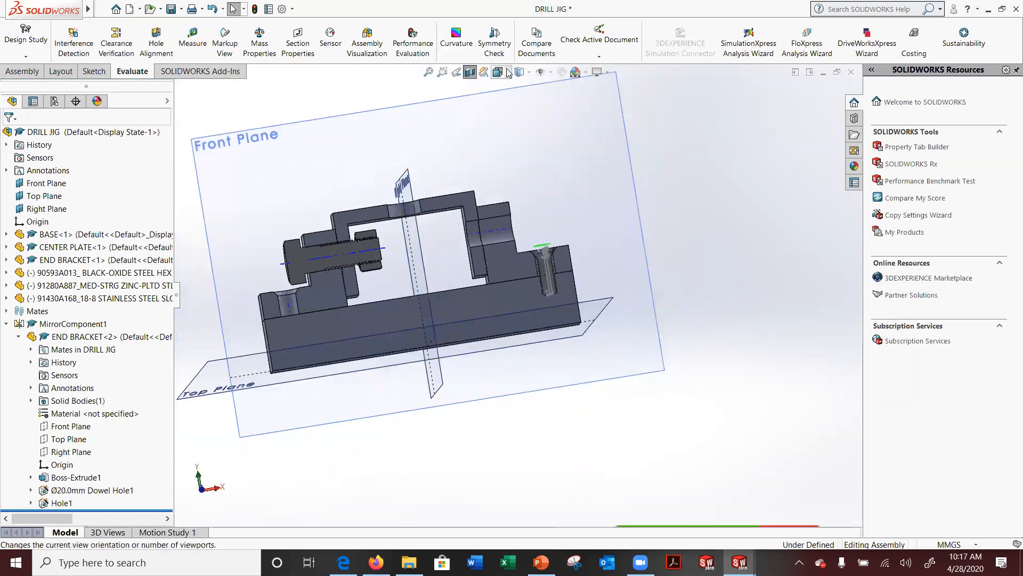
mouse_move(513, 73)
key(ctrl+1)
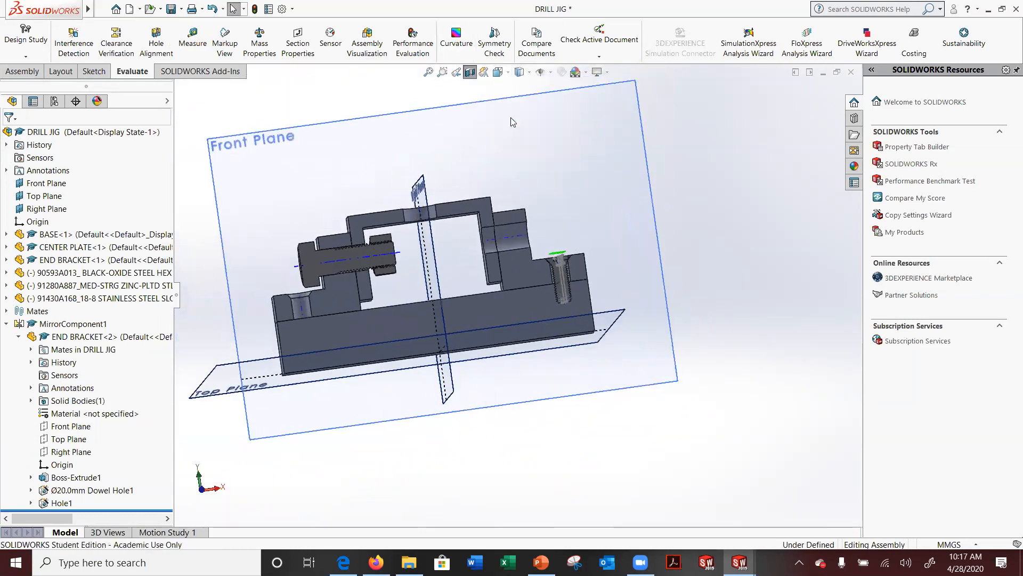
scroll(515, 313, down, 12)
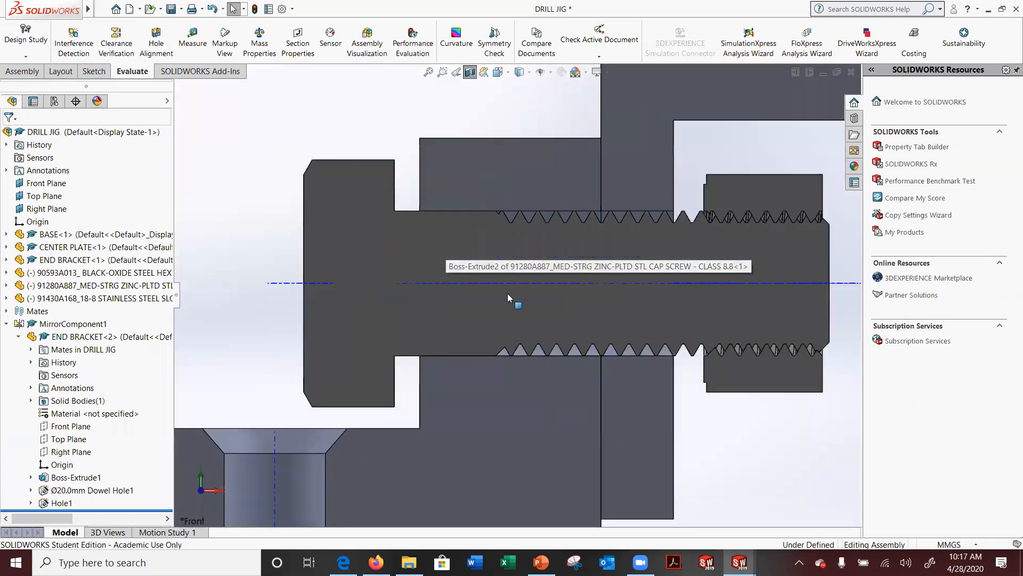
scroll(517, 293, down, 10)
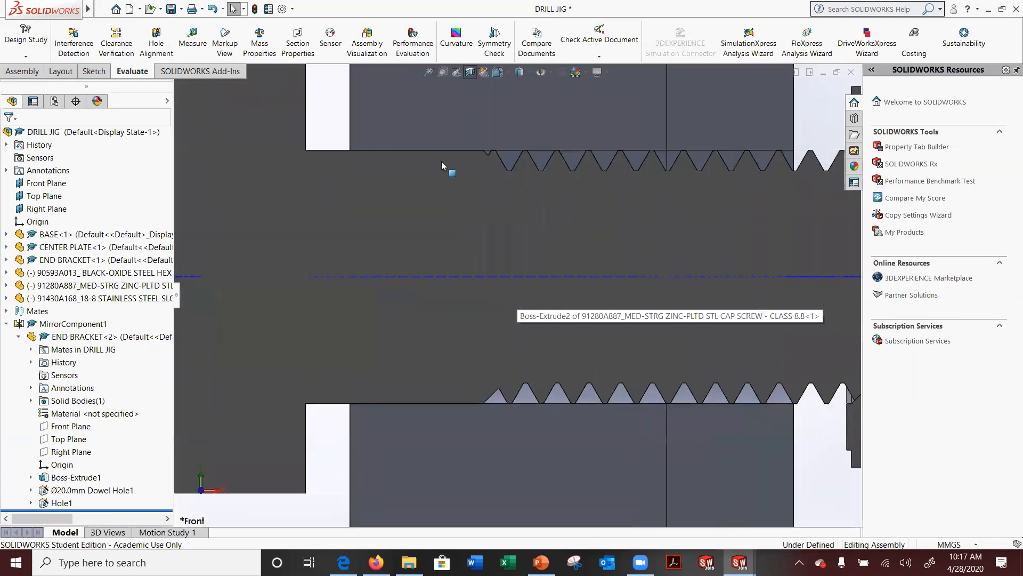
scroll(539, 194, up, 10)
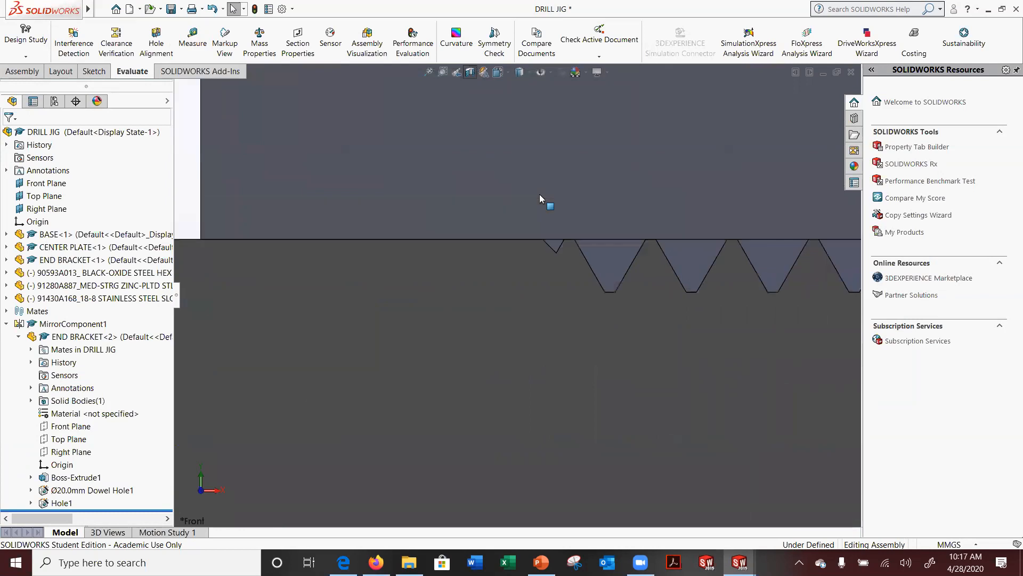
scroll(540, 194, up, 5)
Examine the sectioned flat head screw's head and threads in the mirrored end bracket's countersunk hole
scroll(749, 364, down, 10)
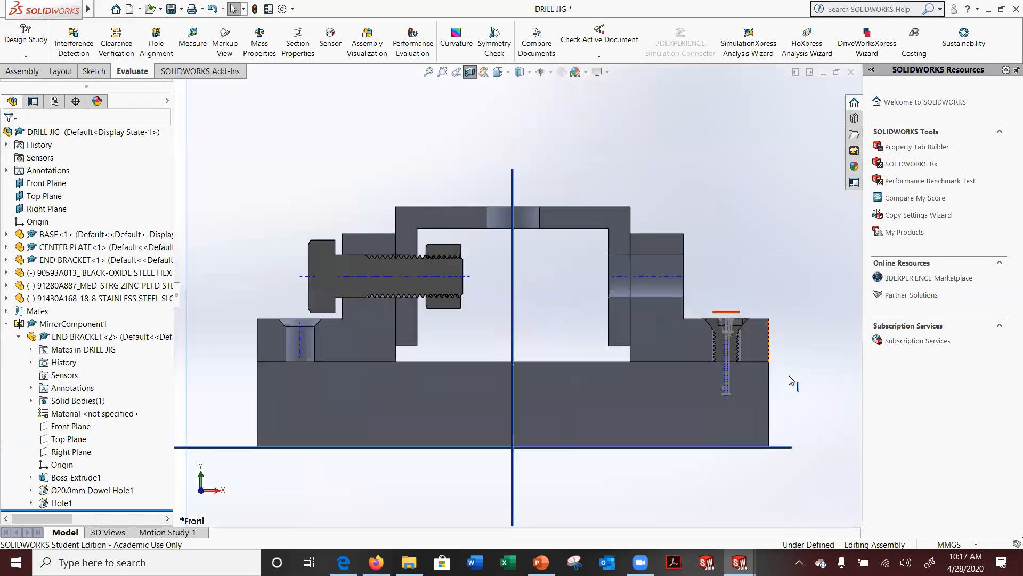
scroll(646, 255, down, 5)
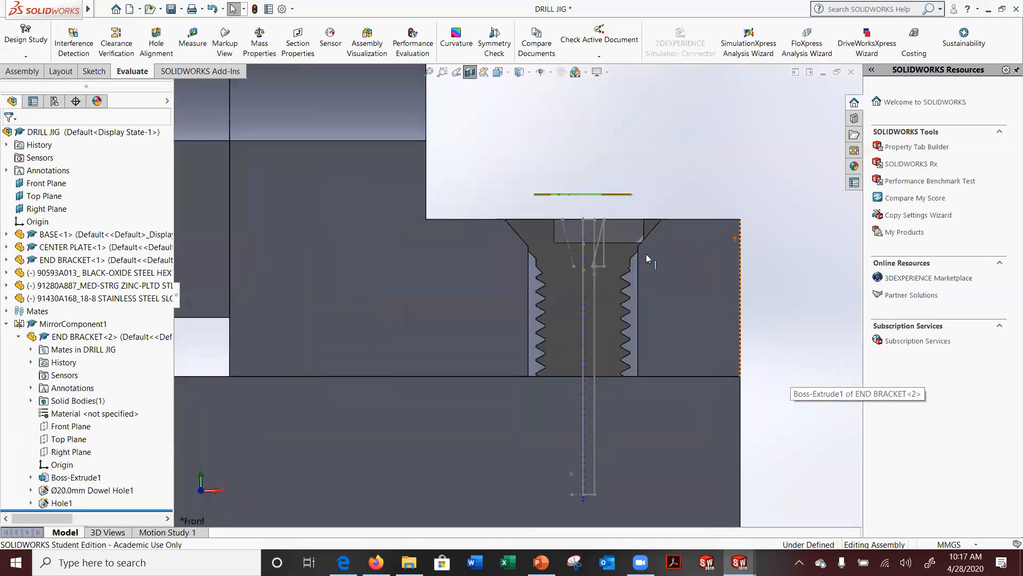
scroll(646, 254, down, 1)
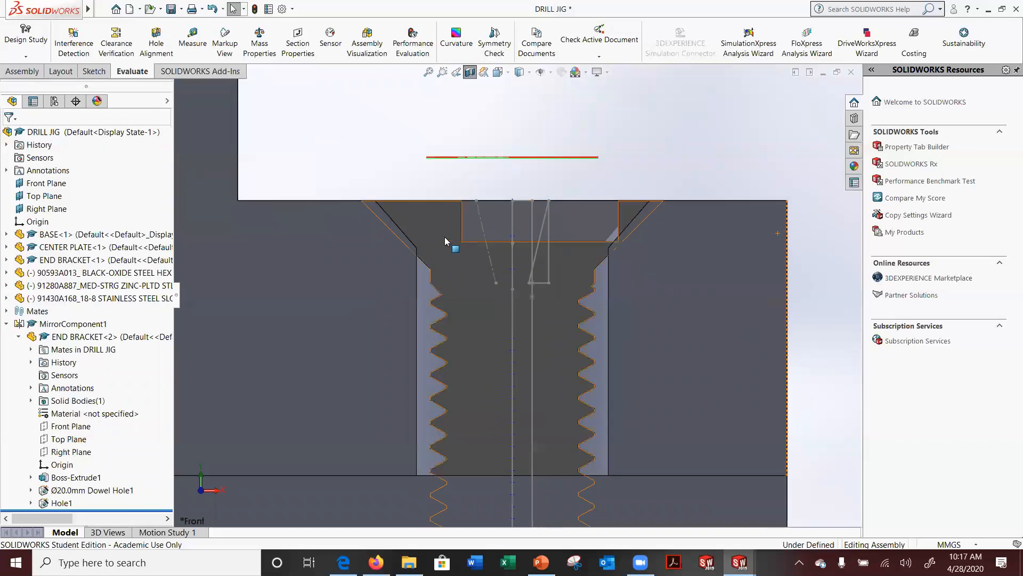
Calculate interference for the whole assembly in the sectioned Front view and examine the flat head screw's thread engagement in the base
click(72, 45)
click(400, 245)
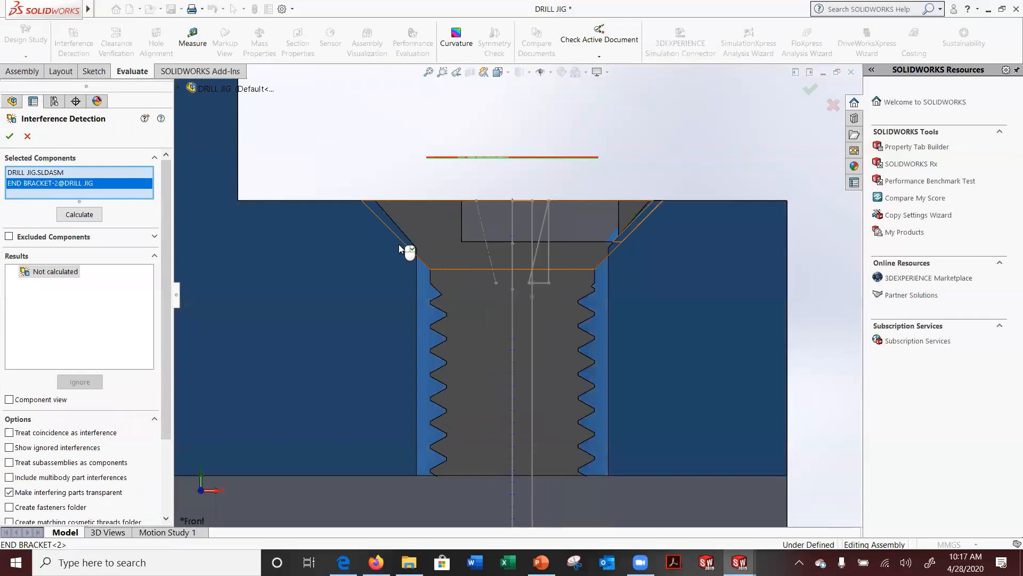
click(385, 258)
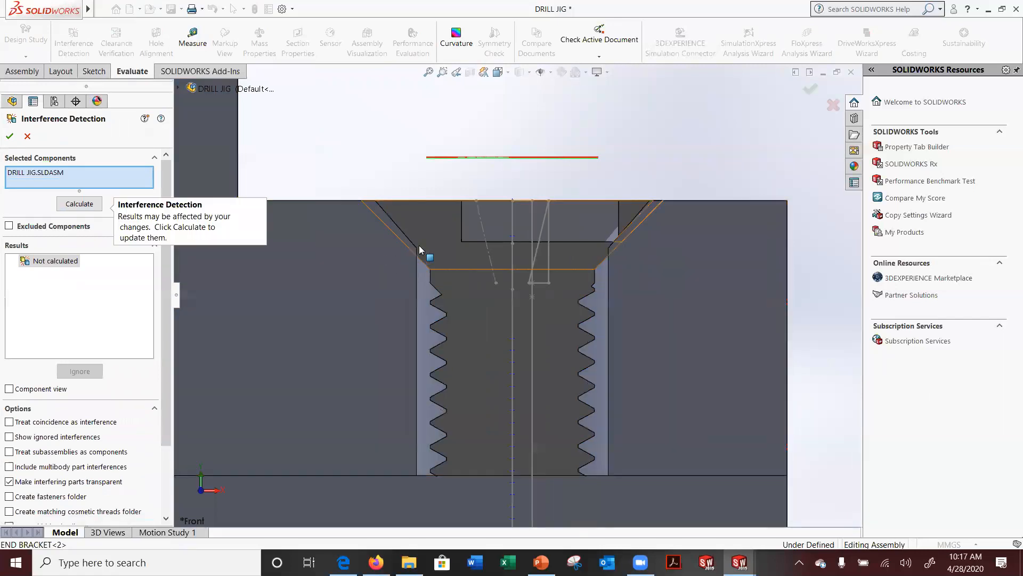
click(79, 203)
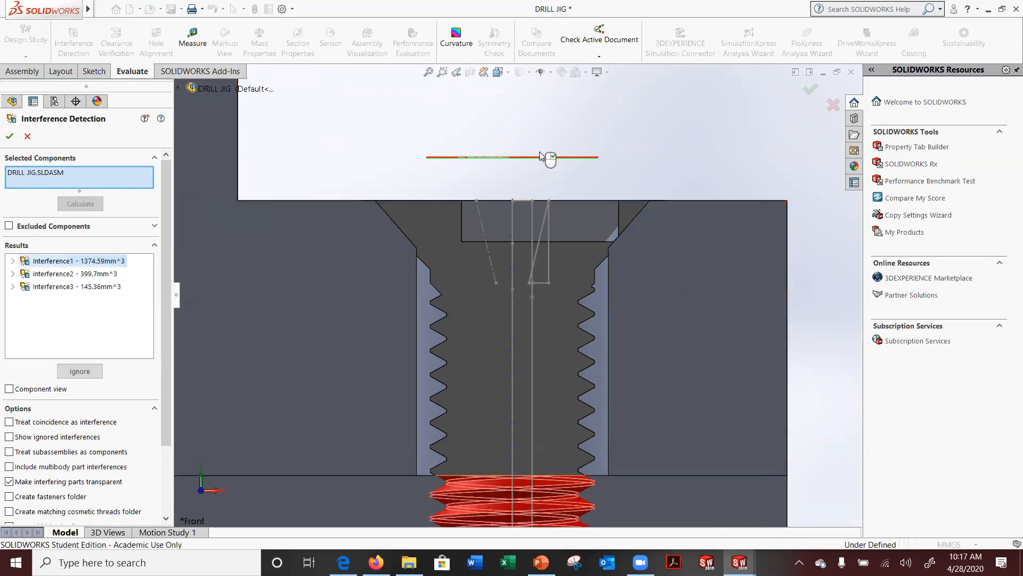
scroll(658, 302, up, 3)
scroll(613, 326, down, 2)
scroll(518, 458, up, 2)
scroll(496, 473, down, 2)
scroll(495, 473, down, 2)
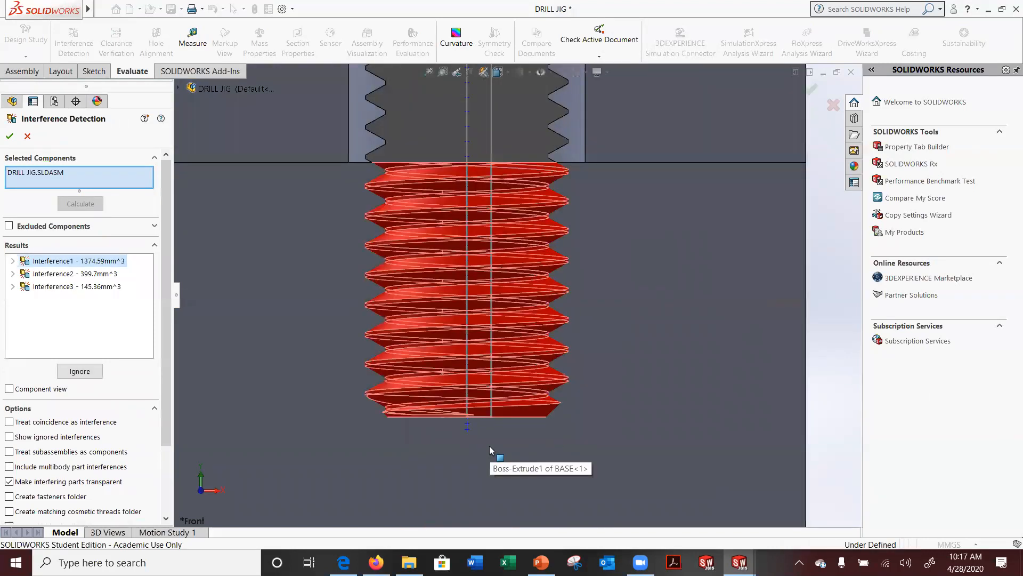
scroll(446, 224, up, 4)
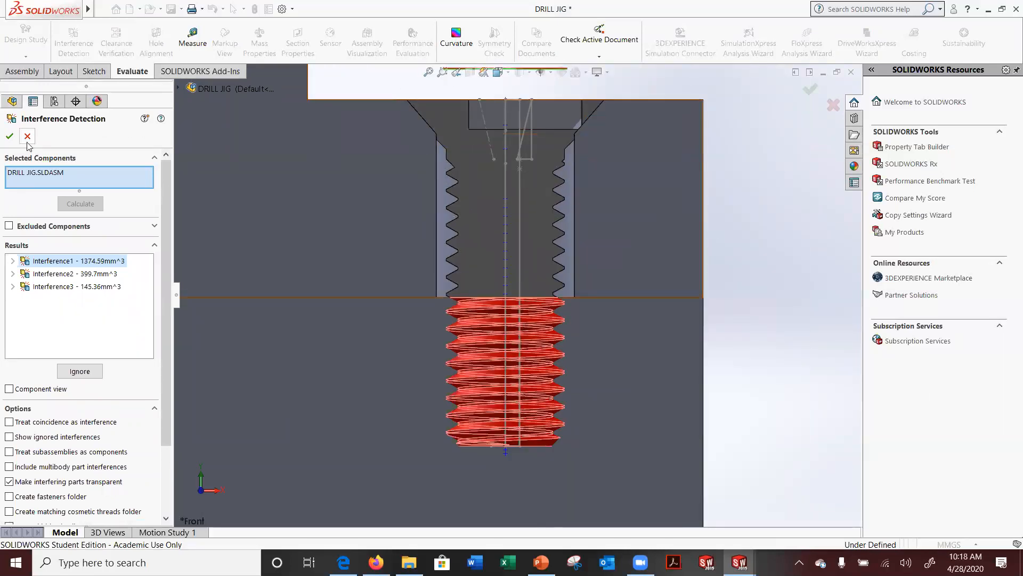
Inspect the second and third interference results around the flat-head screw and close the interference check
click(52, 274)
click(53, 287)
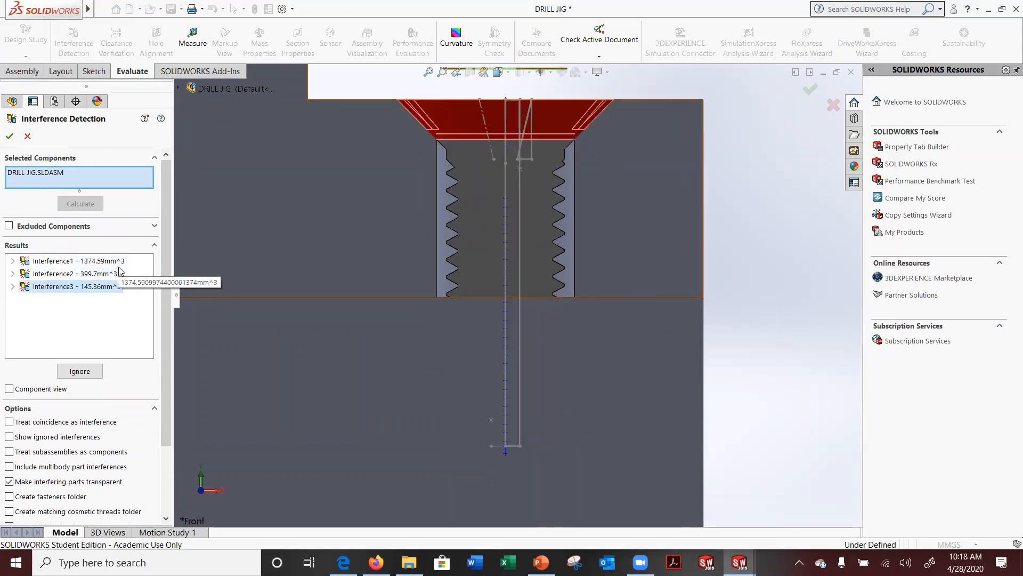
middle_drag(623, 129, 593, 214)
scroll(395, 267, down, 4)
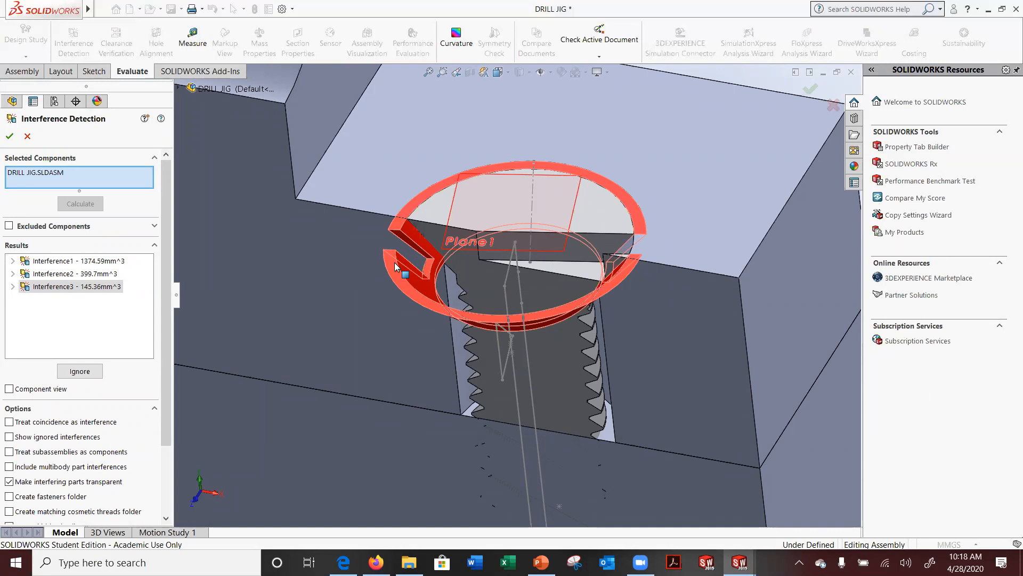
mouse_move(376, 563)
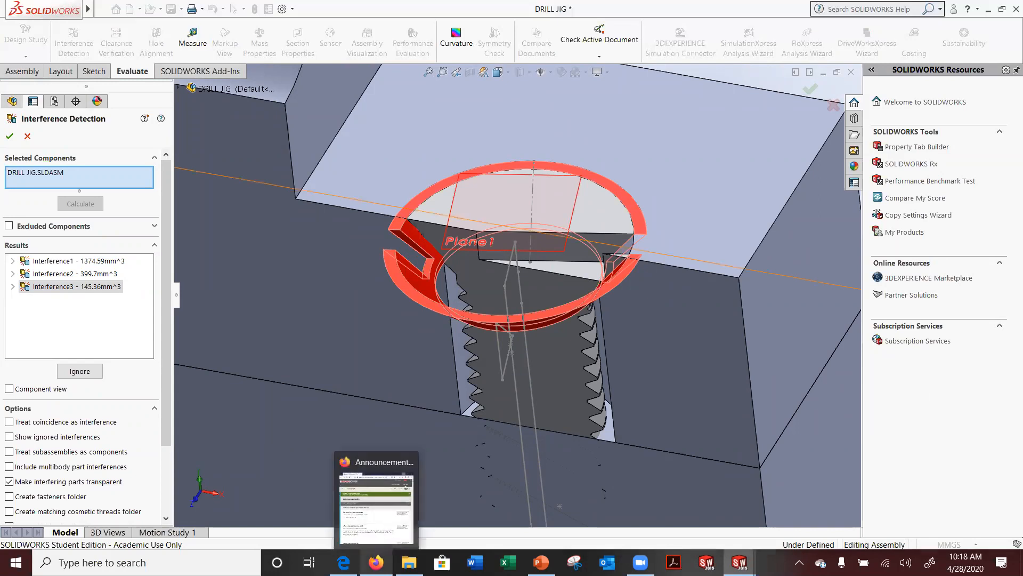
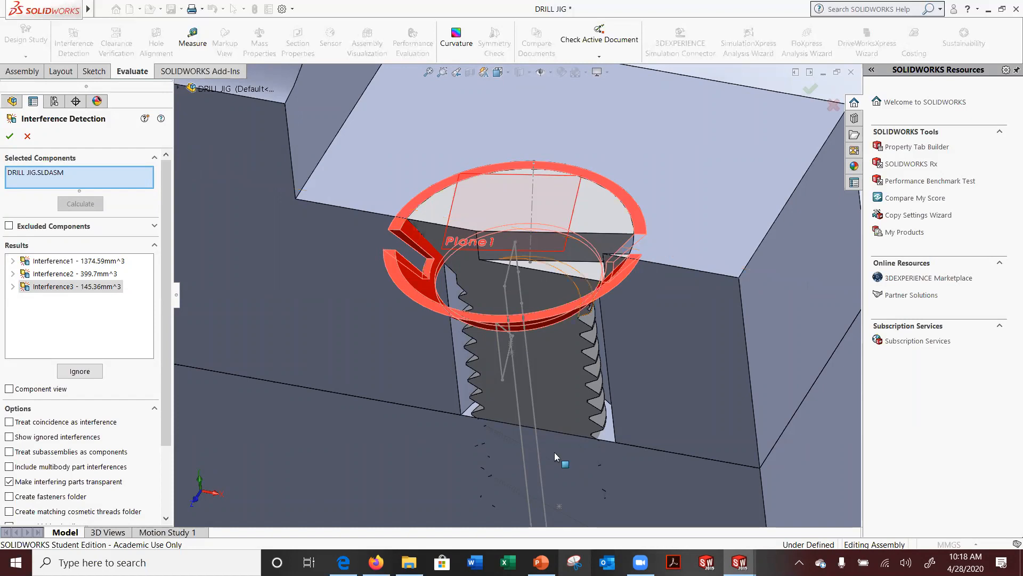
scroll(494, 423, down, 3)
scroll(495, 422, up, 5)
scroll(495, 421, up, 5)
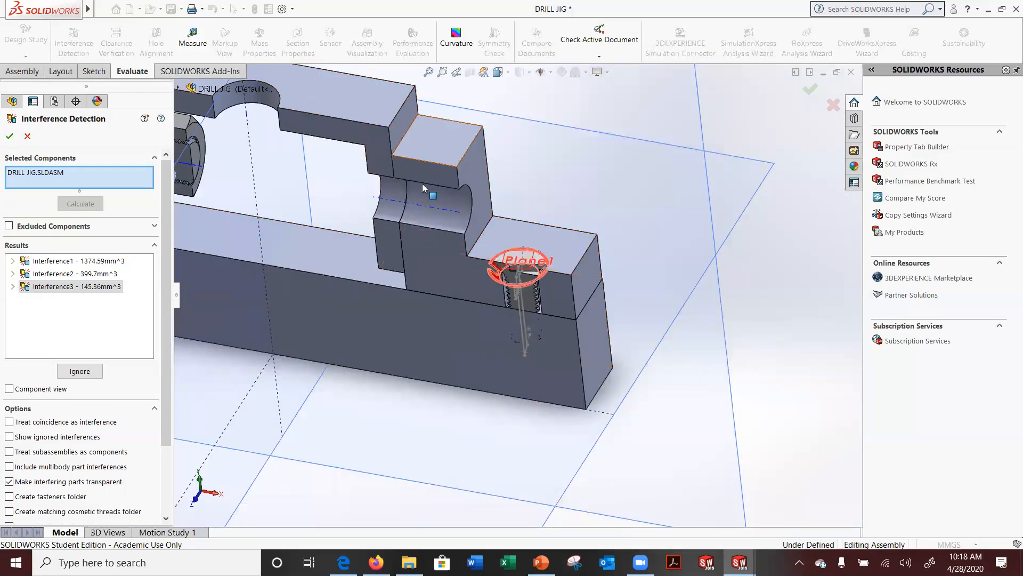
click(9, 135)
Start editing the mirrored end bracket, END BRACKET<2>, in the context of the drill jig assembly
scroll(459, 241, down, 2)
click(458, 241)
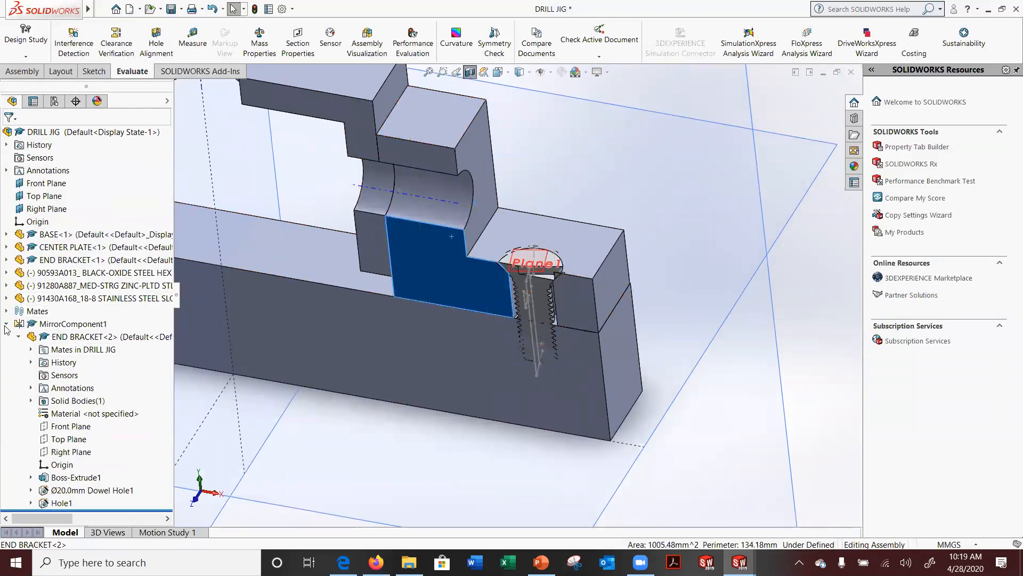
click(91, 132)
click(418, 134)
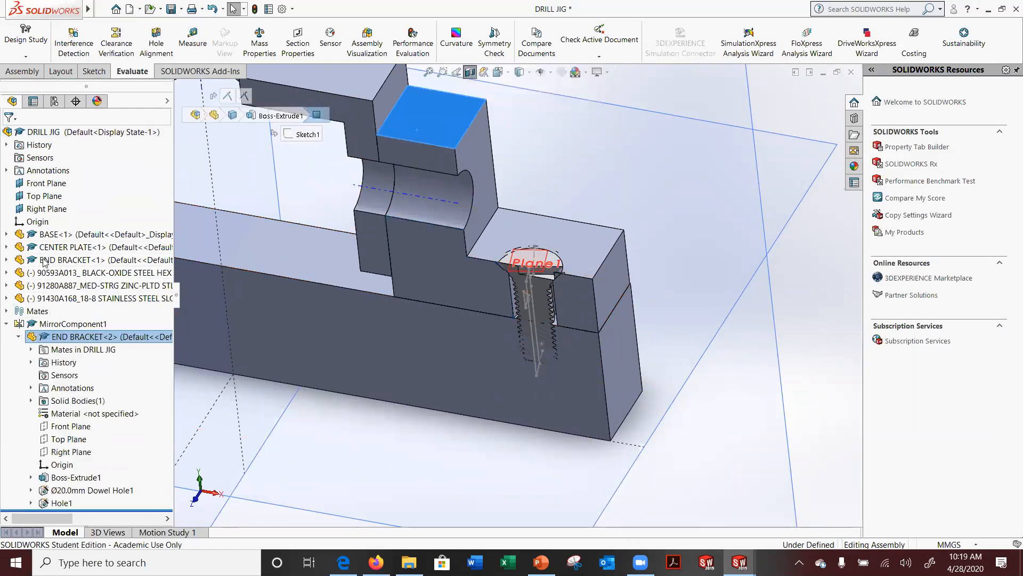
click(69, 336)
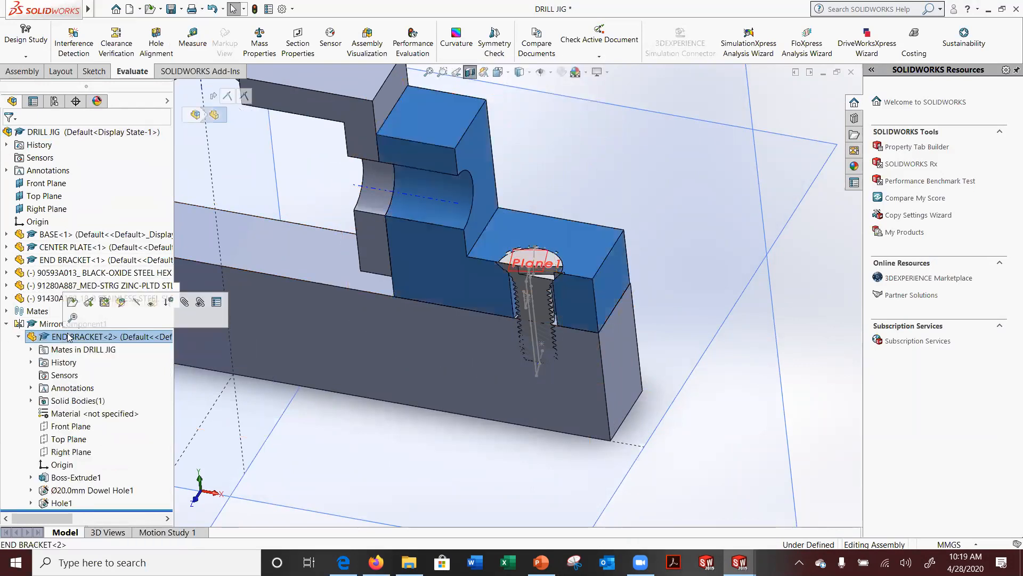
right_click(68, 336)
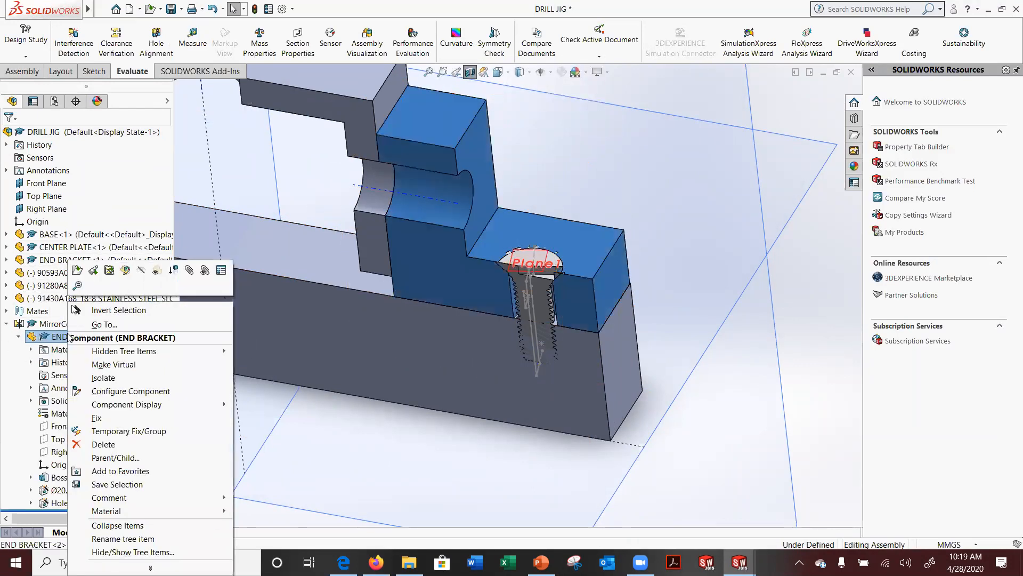
click(126, 271)
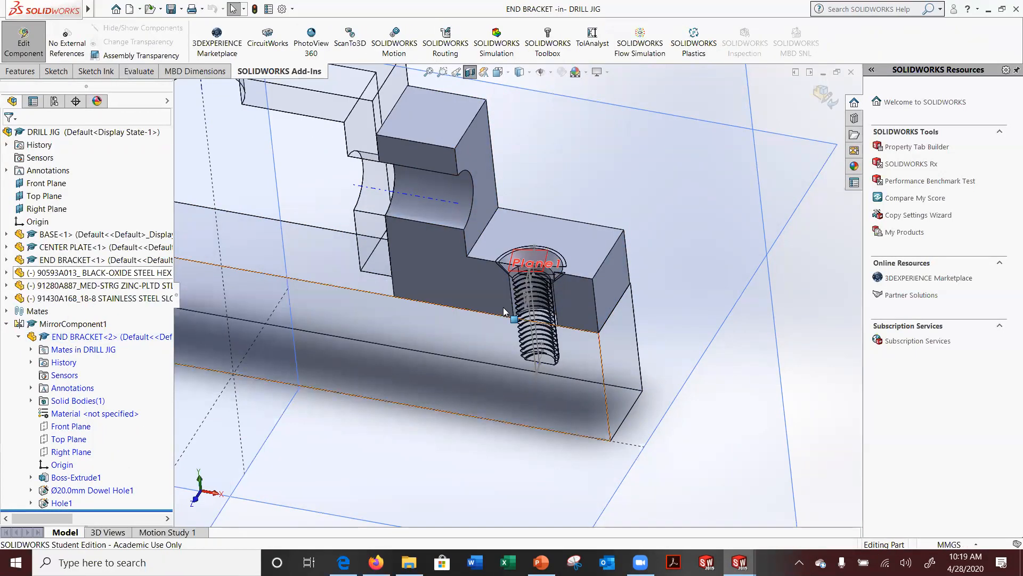
Open the bracket's countersunk hole feature, Hole1, for editing
scroll(525, 296, up, 2)
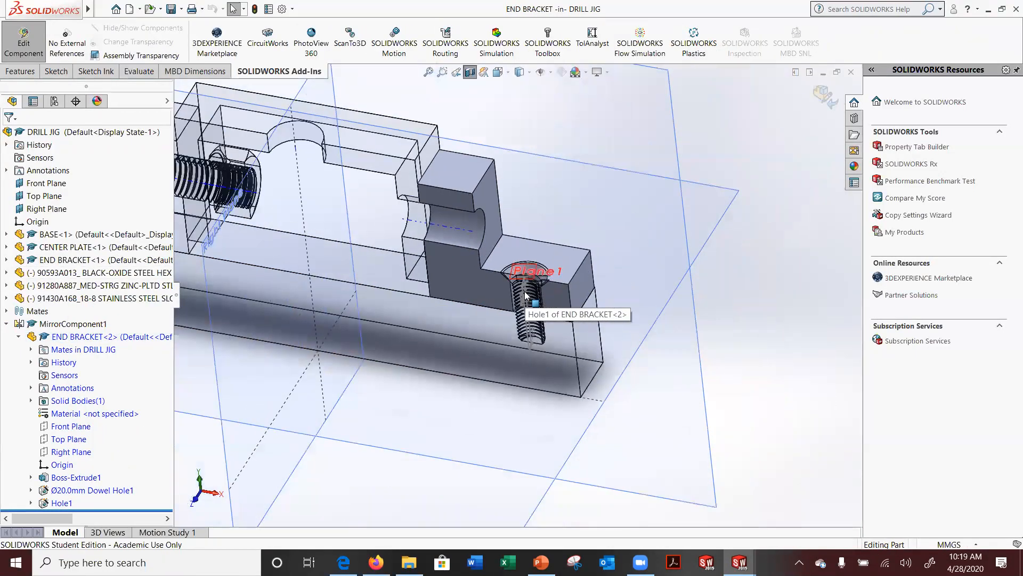
scroll(512, 281, down, 2)
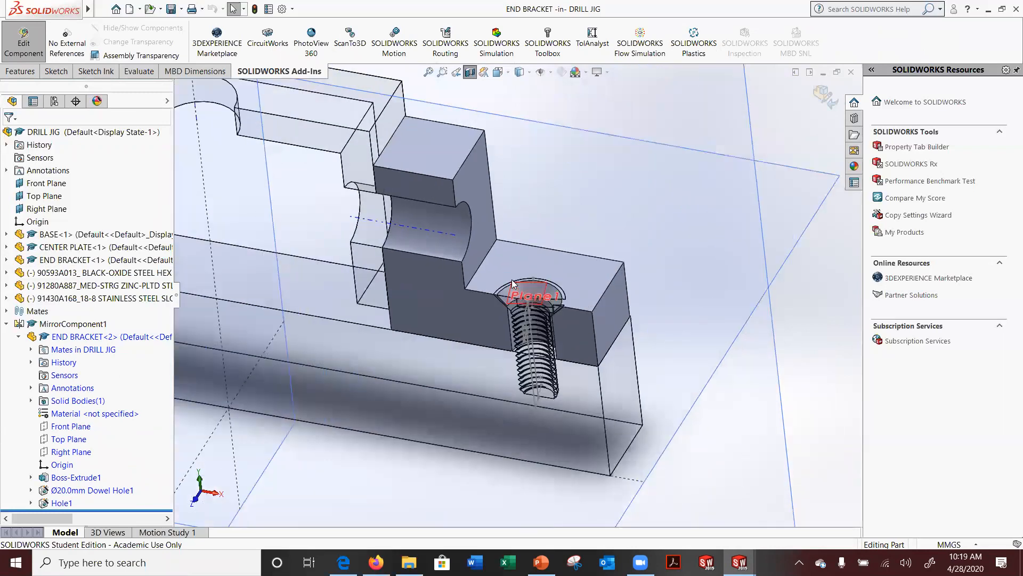
scroll(533, 318, down, 3)
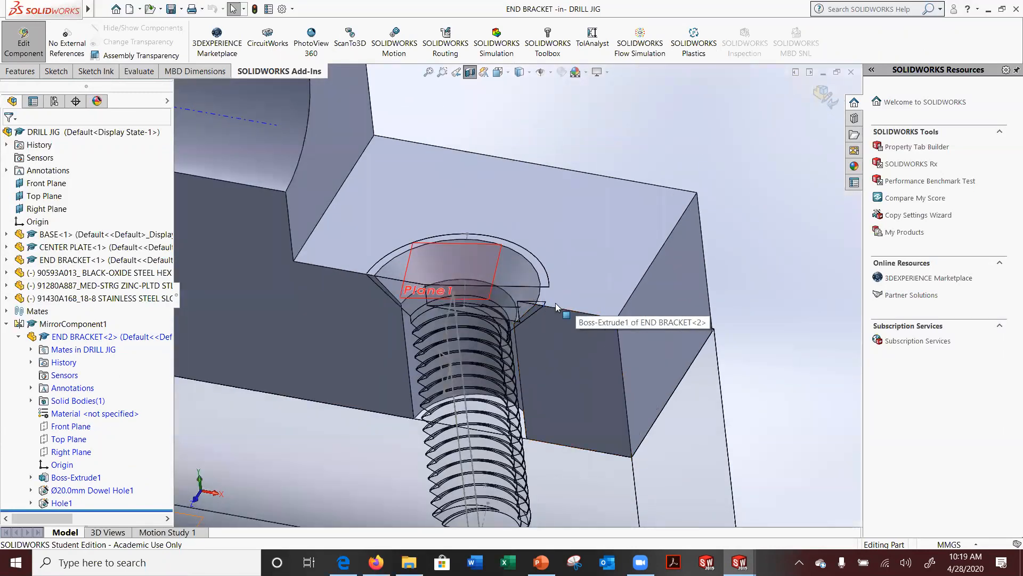
click(506, 76)
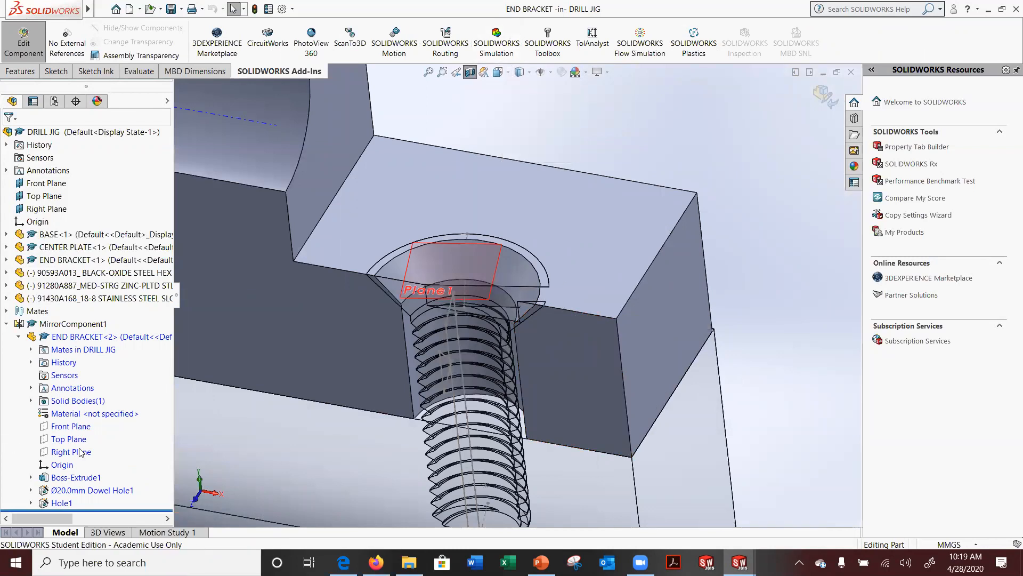
click(96, 490)
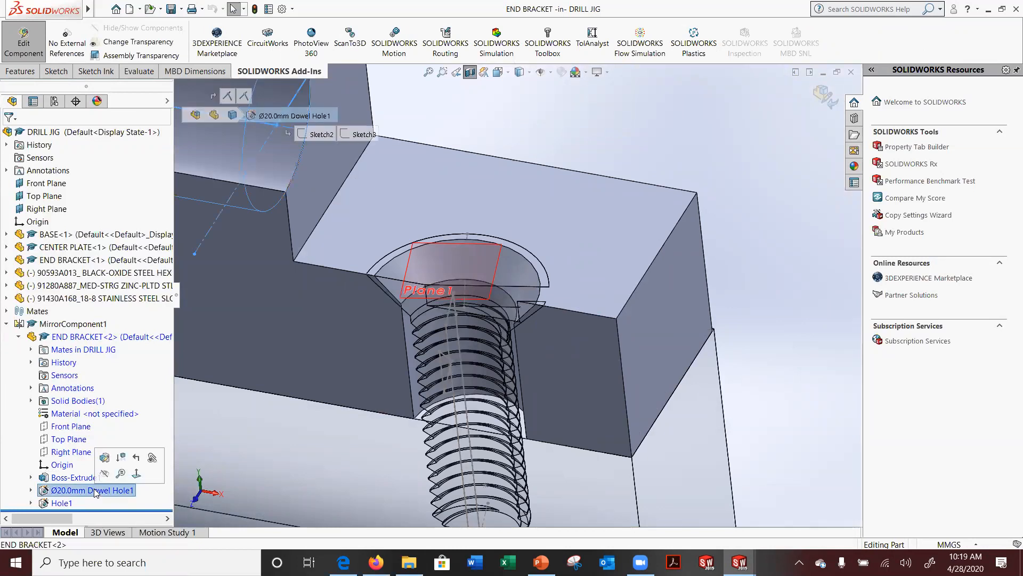
click(61, 503)
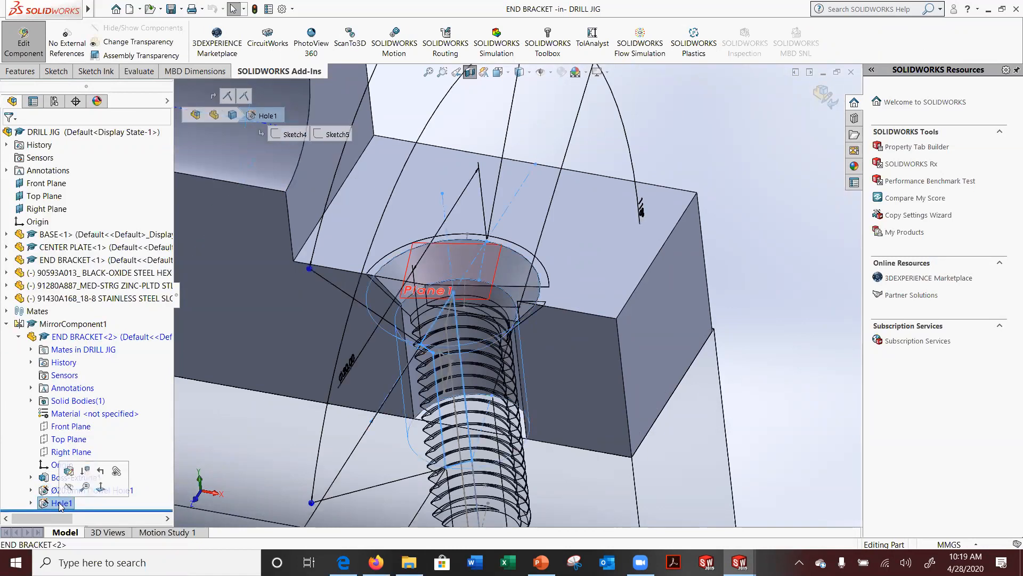
right_click(60, 504)
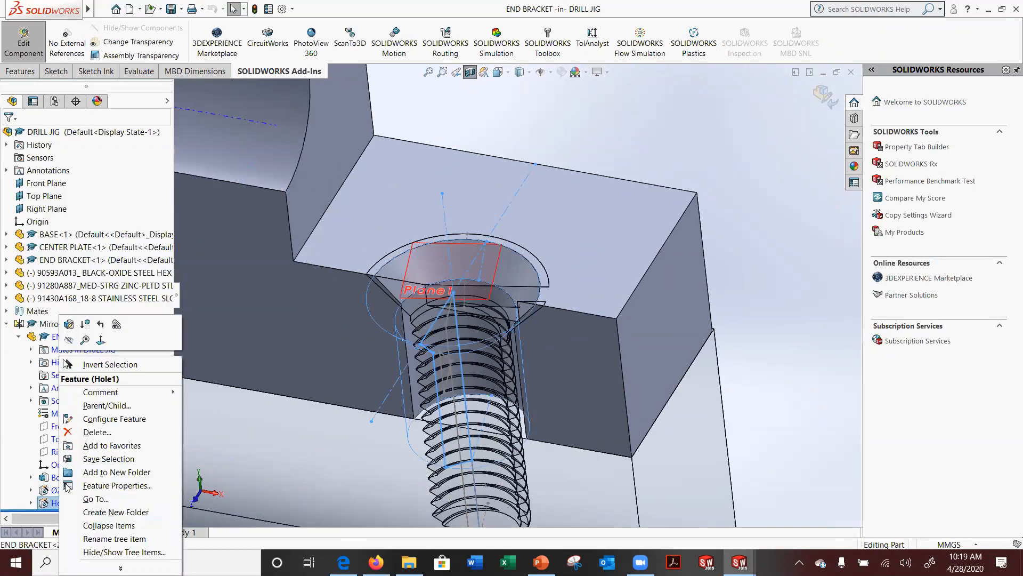
click(67, 326)
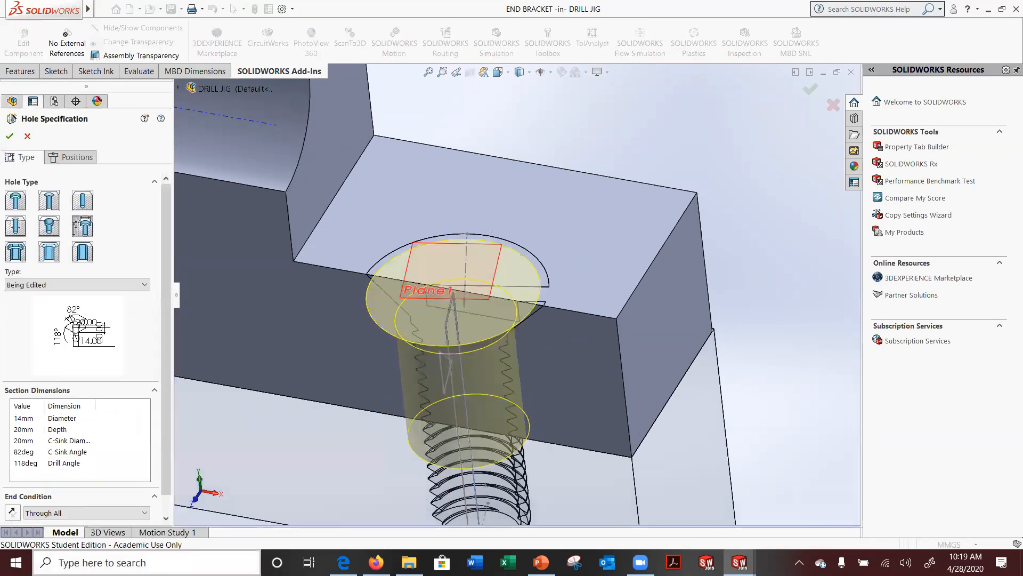
Switch to PowerPoint, dock it beside SOLIDWORKS, close its design suggestions and enlarge the 91430A168 screw drawing
click(541, 563)
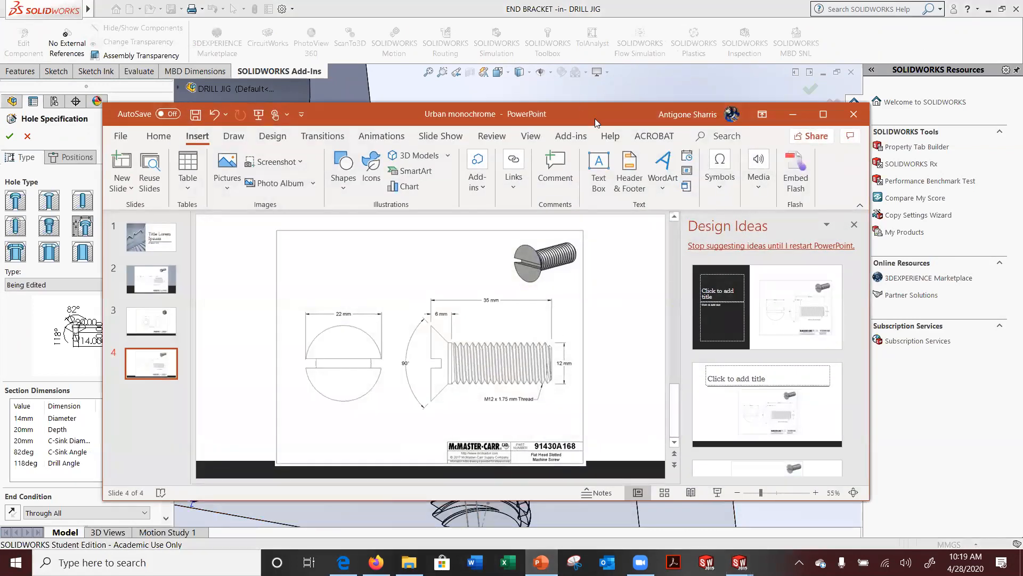
drag(595, 118, 1022, 166)
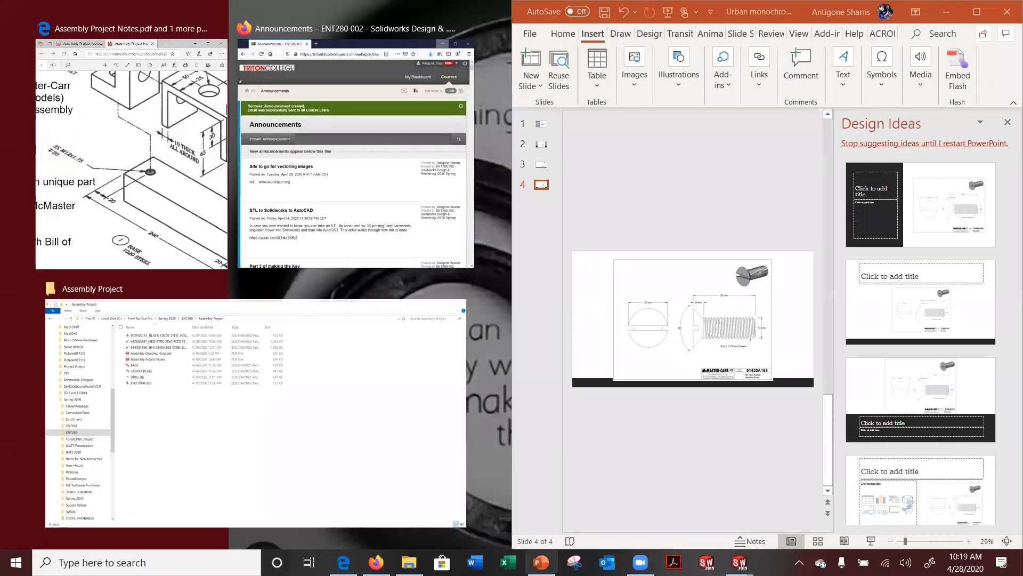
click(739, 562)
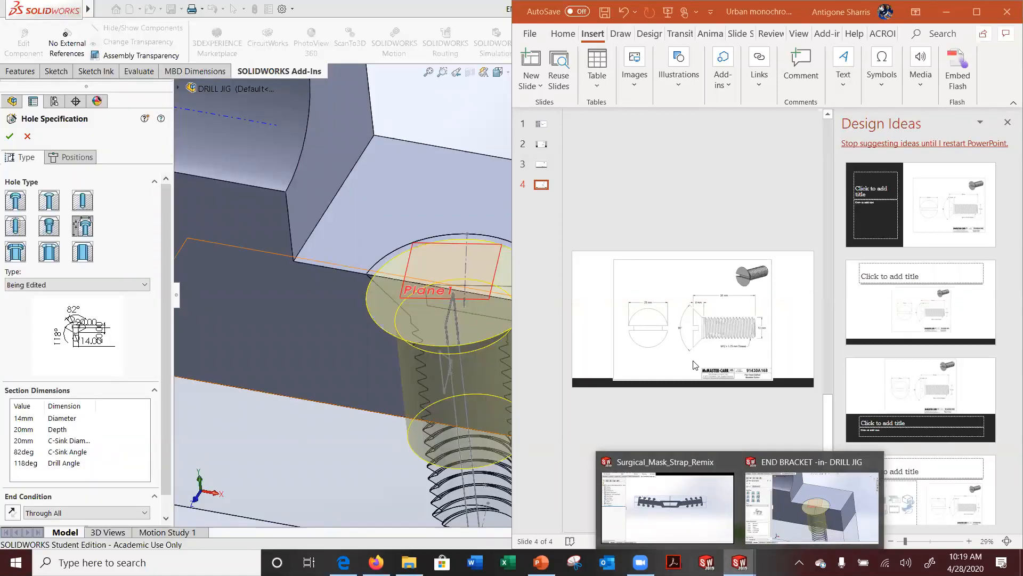
click(675, 363)
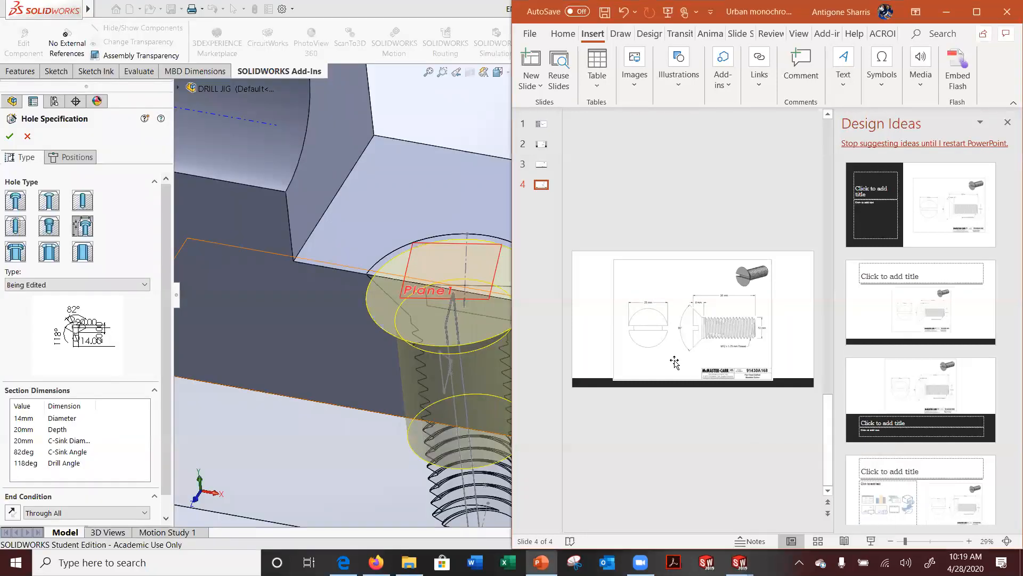
click(1008, 122)
ctrl+scroll(795, 347, up, 8)
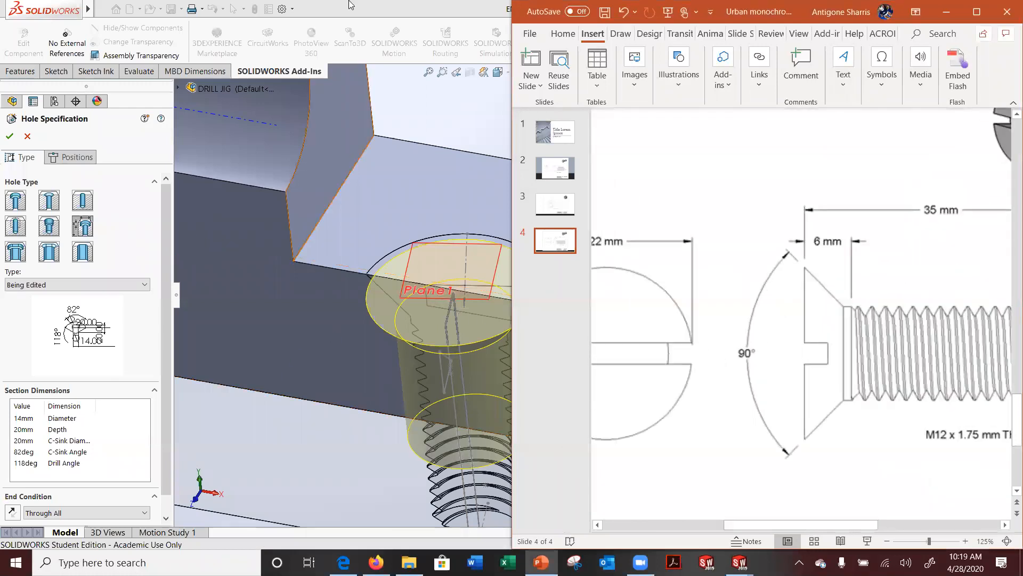
Tile the SOLIDWORKS window next to the screw drawing so the hole settings and the drawing share the screen
double_click(381, 15)
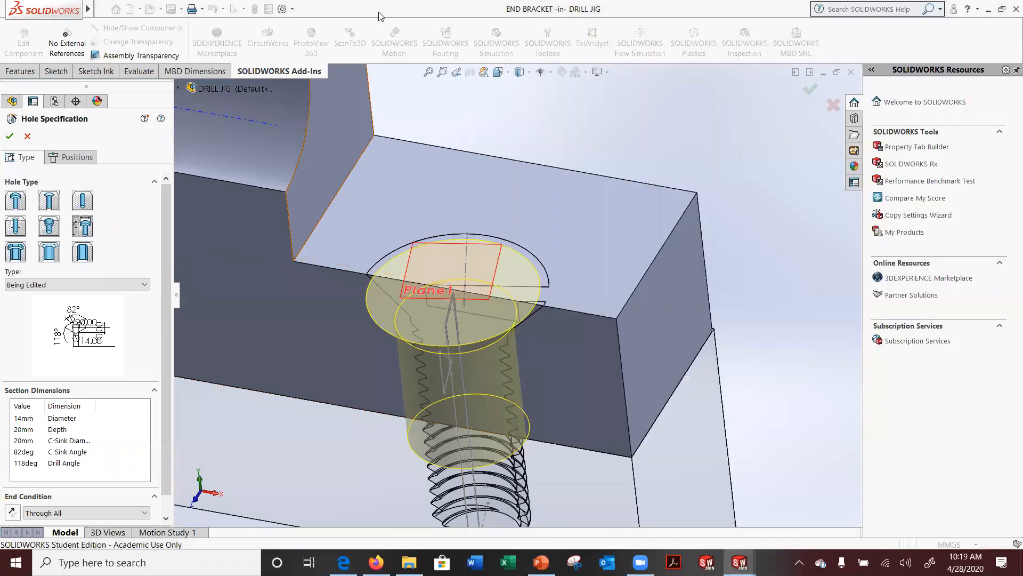
double_click(735, 13)
drag(30, 106, 2, 143)
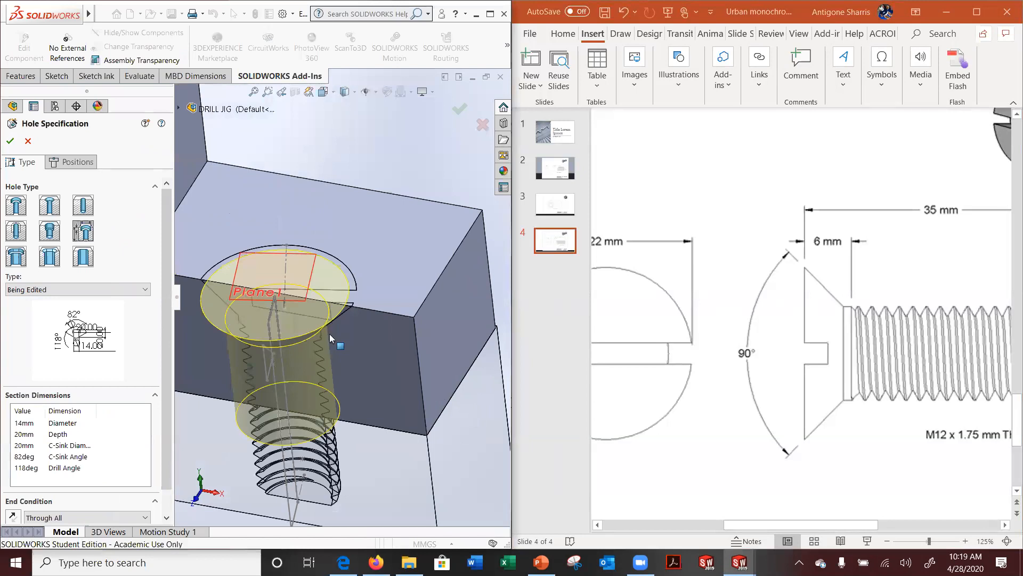
Set the hole's countersink angle to 90 degrees to match the screw drawing
double_click(21, 456)
text(90)
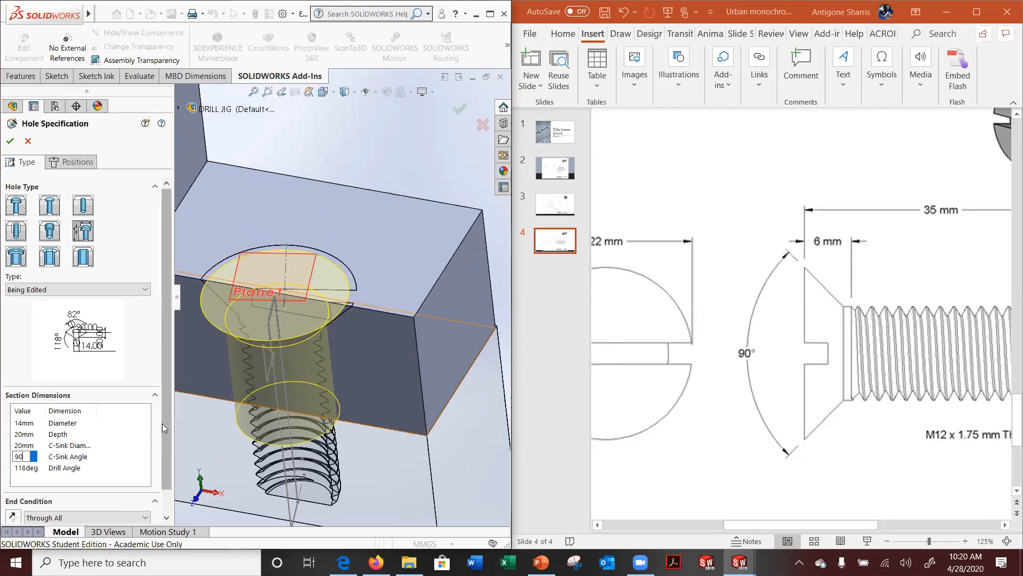
click(33, 424)
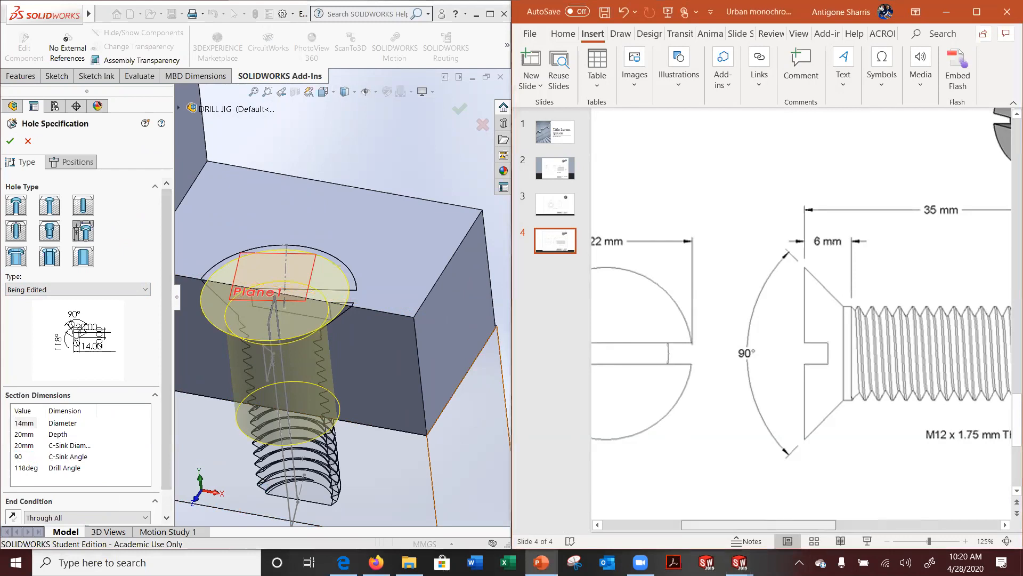
scroll(701, 336, left, 5)
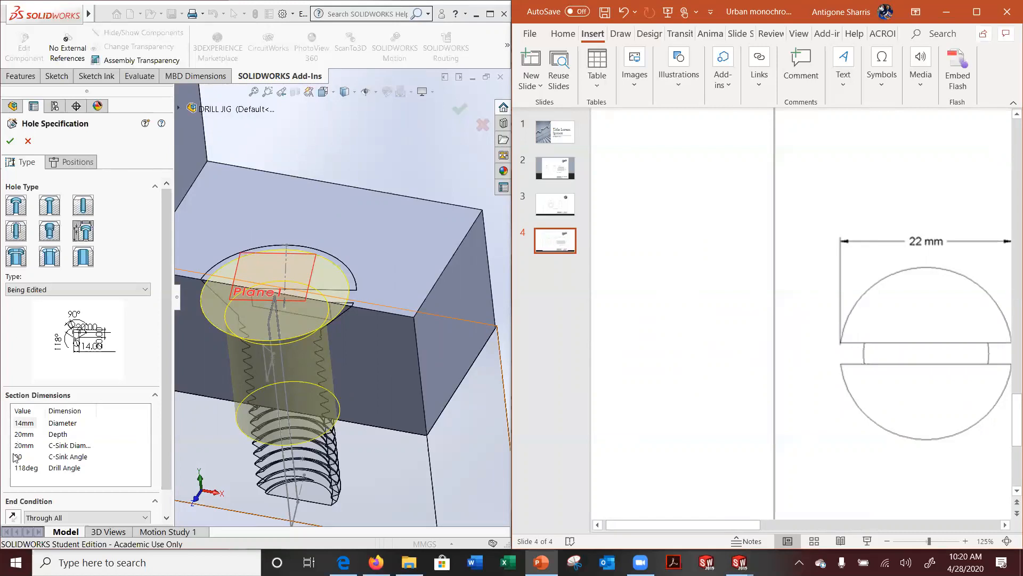
click(24, 425)
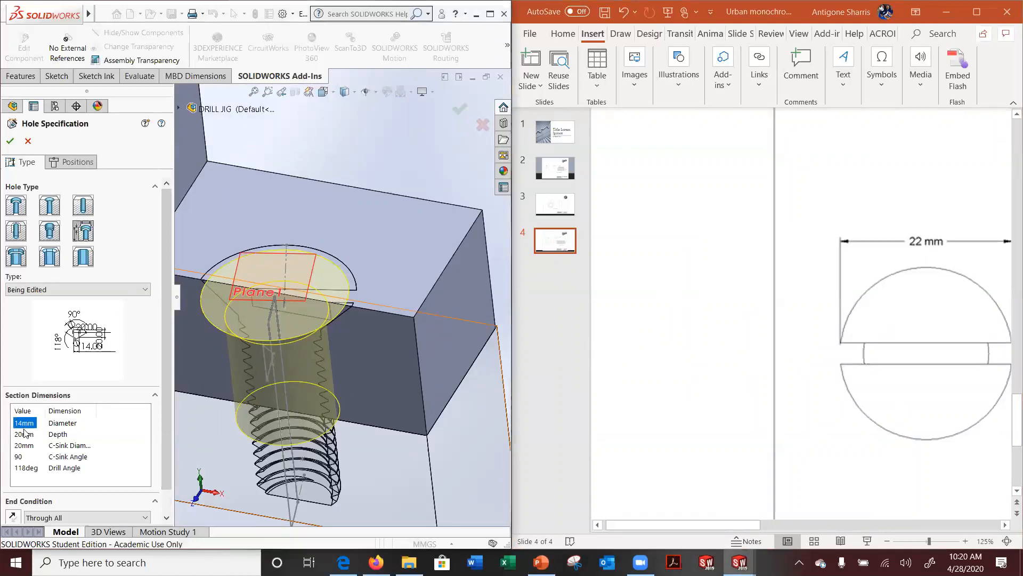
click(26, 442)
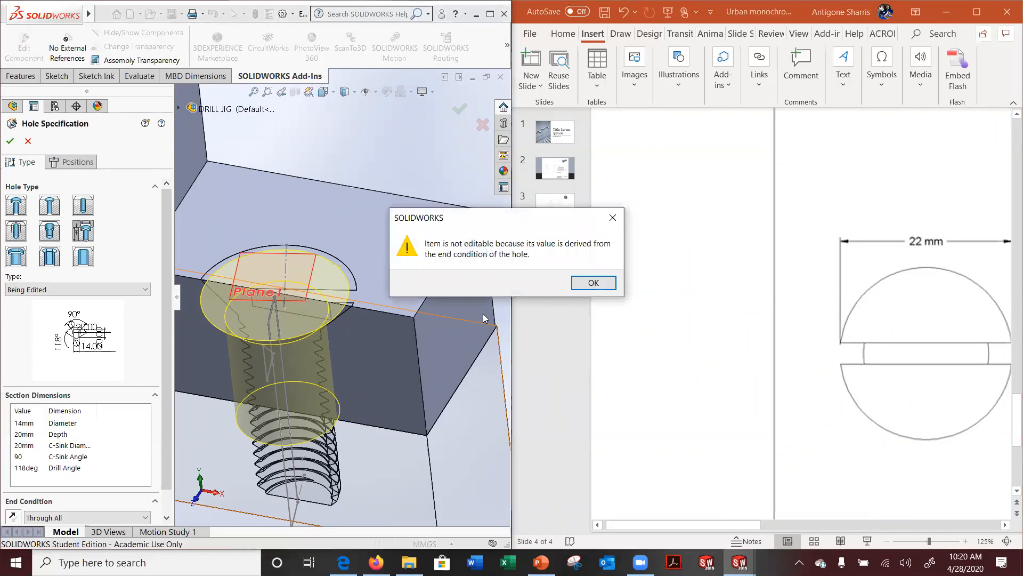
click(594, 285)
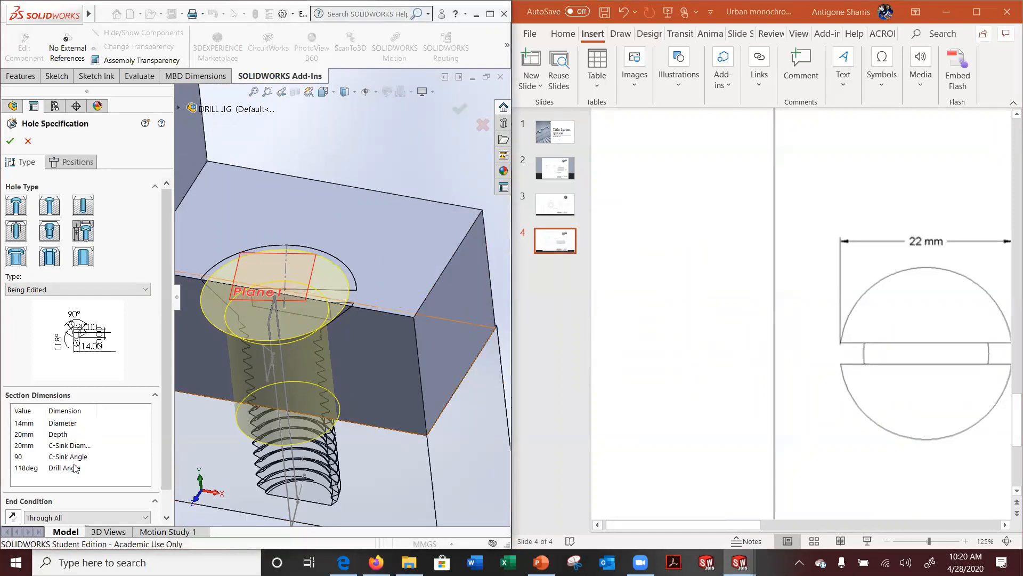
Set the hole's countersink diameter to 22 mm, apply the hole changes and return SOLIDWORKS to full screen
double_click(23, 445)
click(23, 446)
text(22)
key(Return)
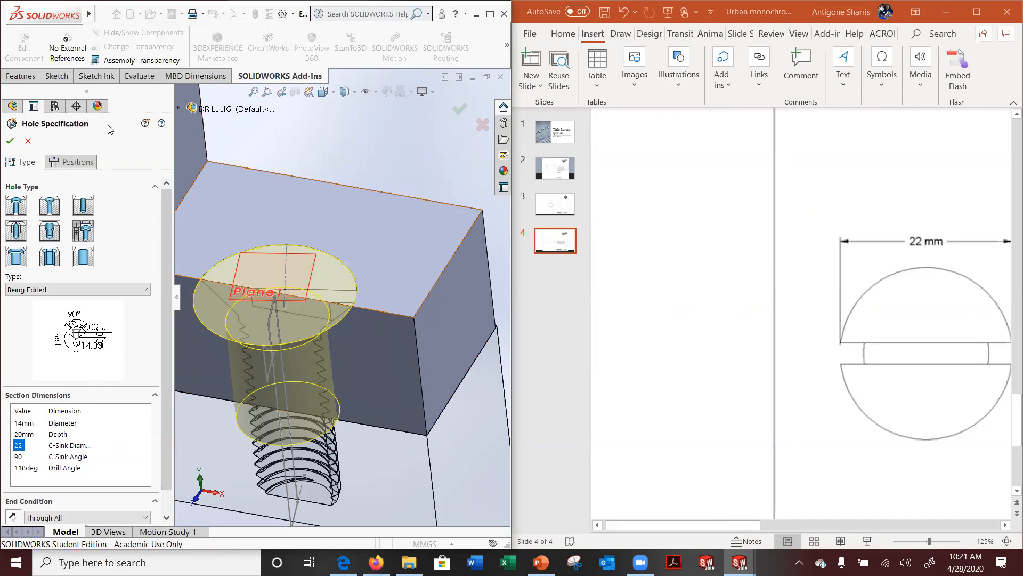
click(9, 141)
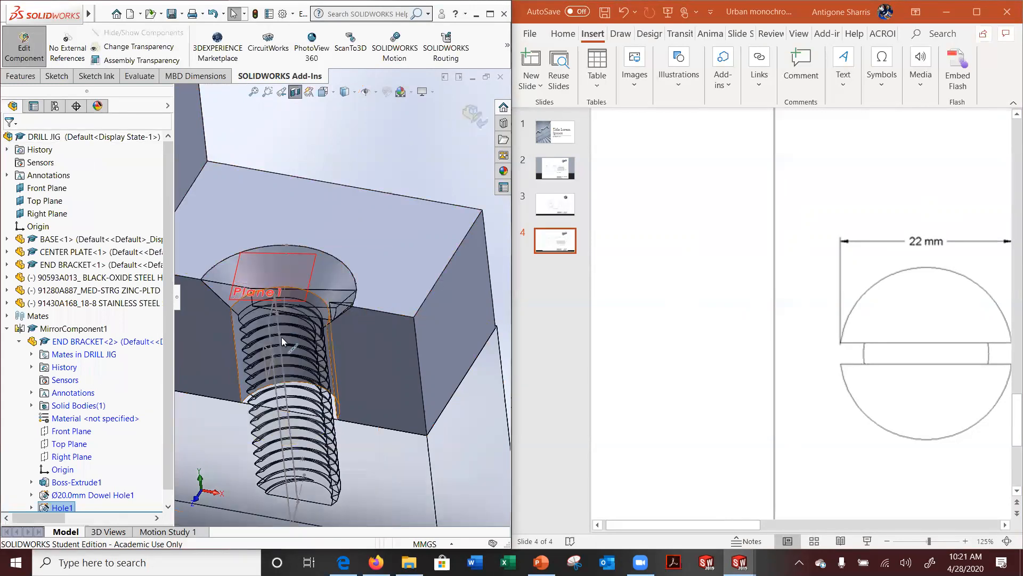
scroll(281, 339, down, 3)
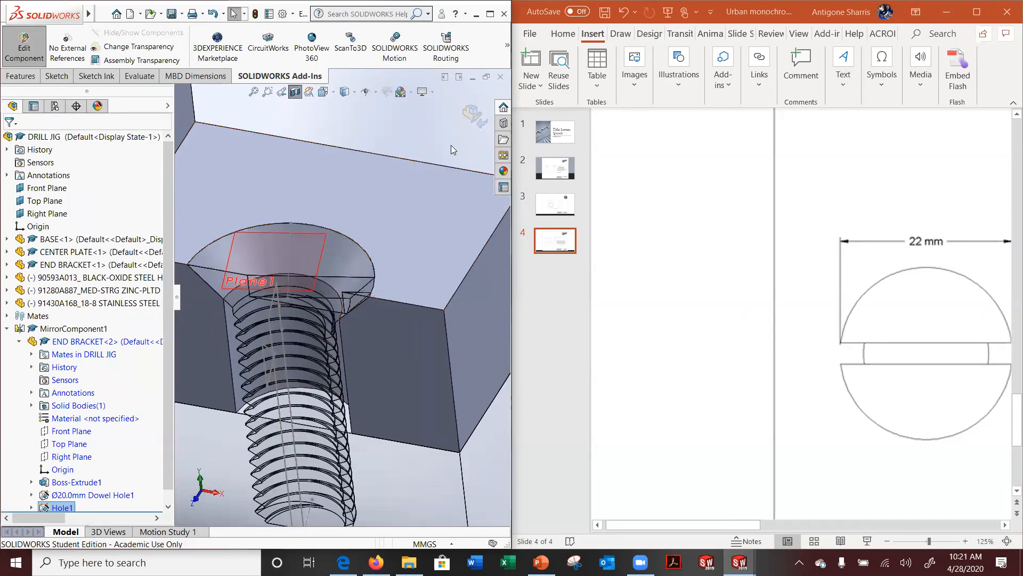
click(491, 14)
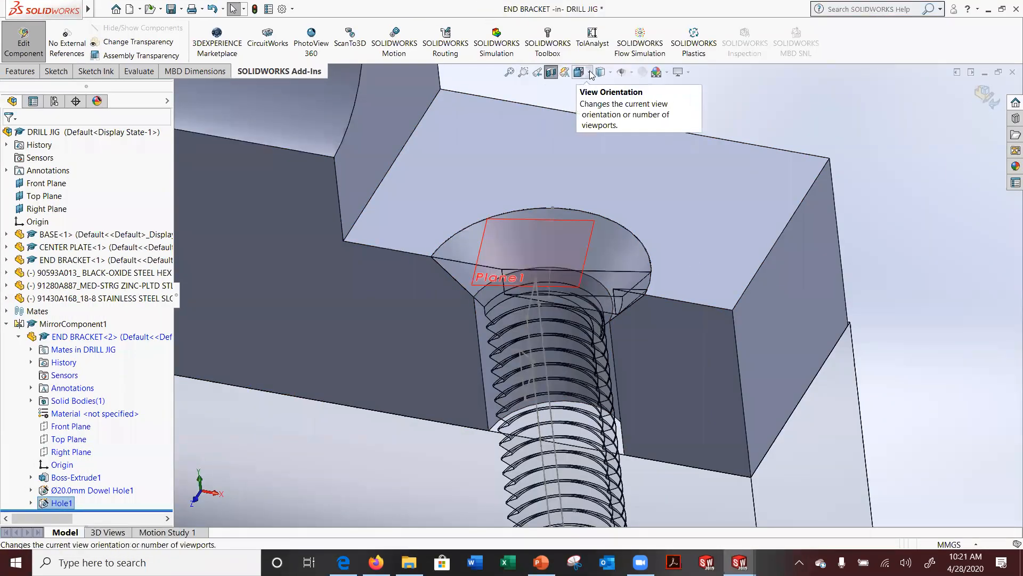
Check the flat-head screw's seating in the end bracket's countersink from the front and return to editing the assembly
click(579, 72)
click(641, 103)
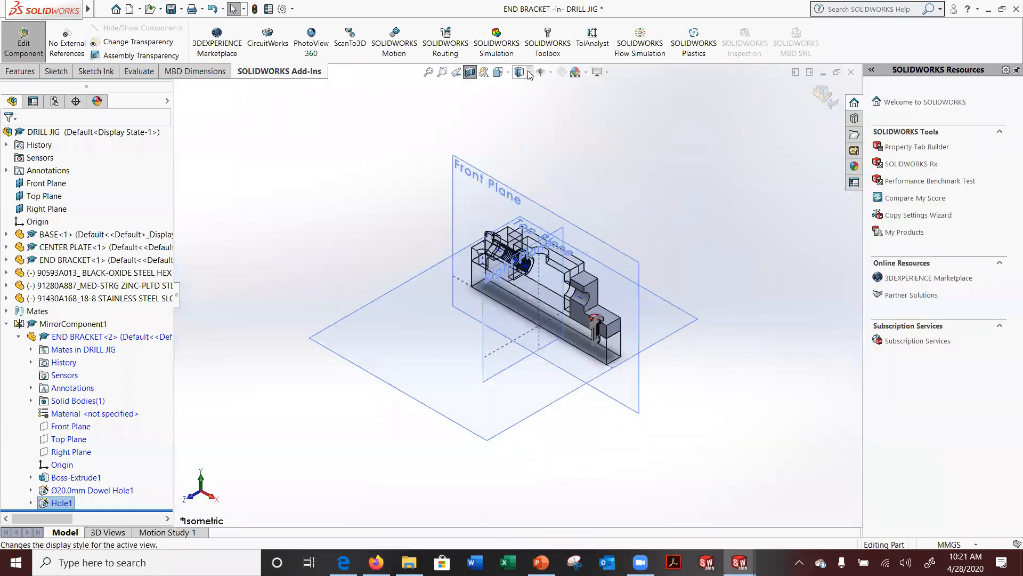
click(498, 72)
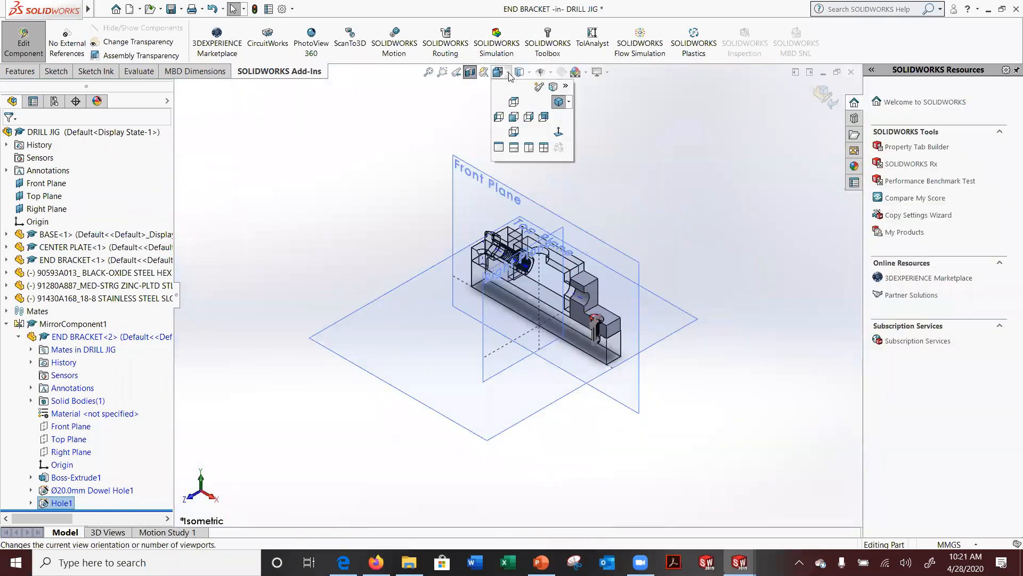
click(520, 124)
scroll(620, 296, down, 5)
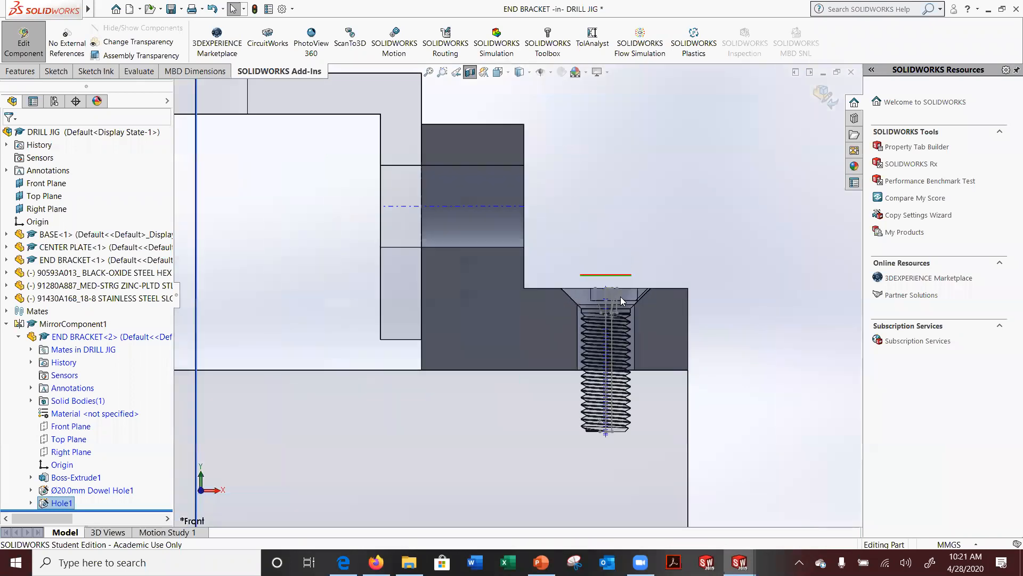
scroll(621, 296, down, 4)
scroll(621, 297, down, 1)
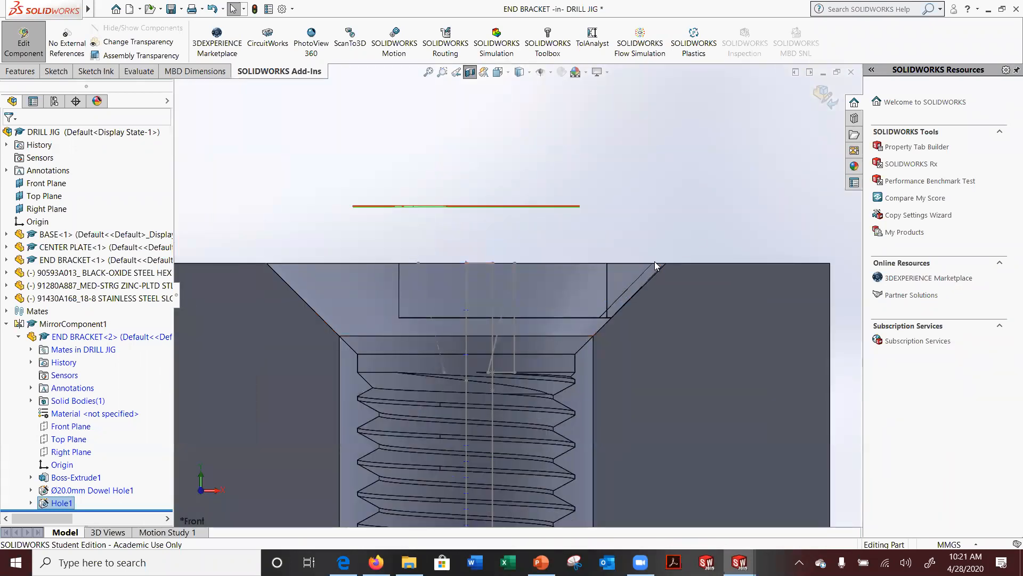
click(824, 97)
Begin a Mirror Components feature with the 90593A013 hex nut and 91280A887 cap screw as the components to mirror
scroll(570, 177, up, 6)
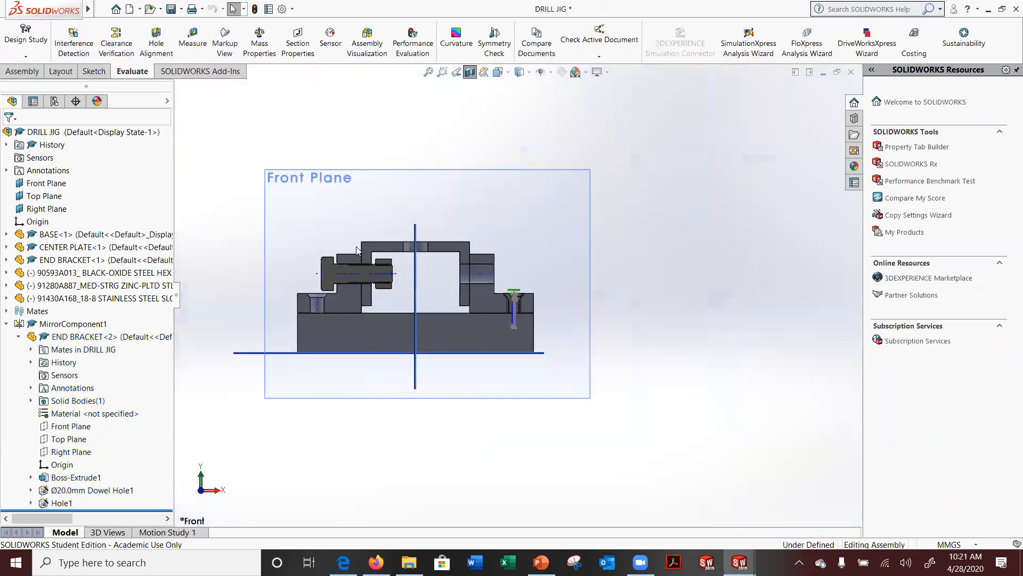
scroll(323, 316, down, 6)
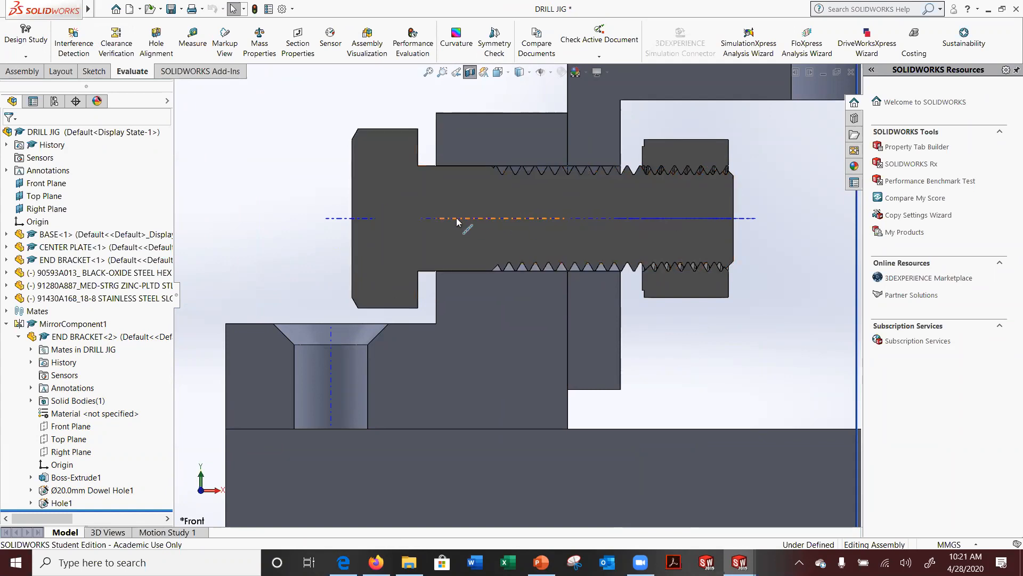
scroll(349, 330, up, 5)
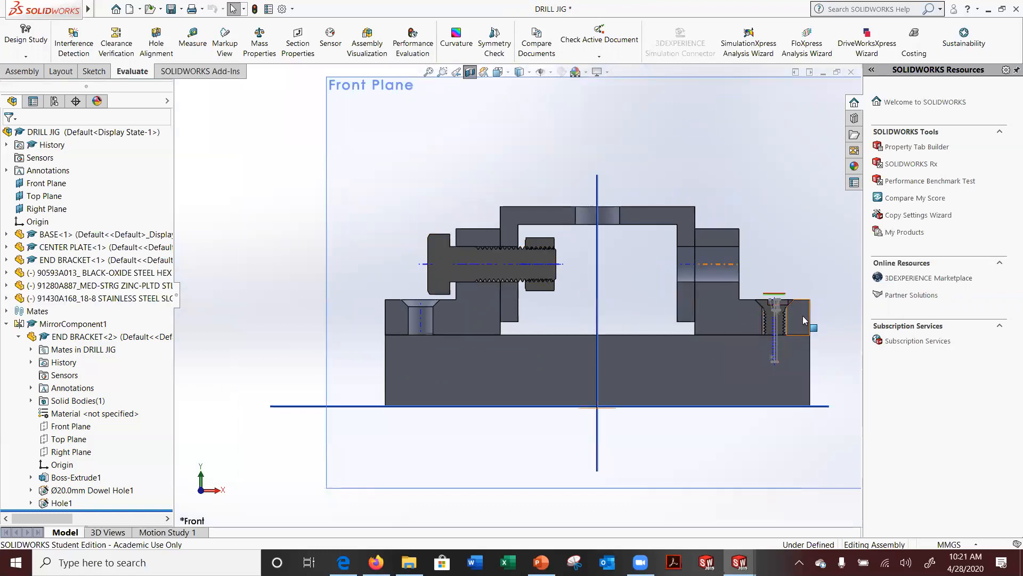
middle_drag(816, 243, 778, 321)
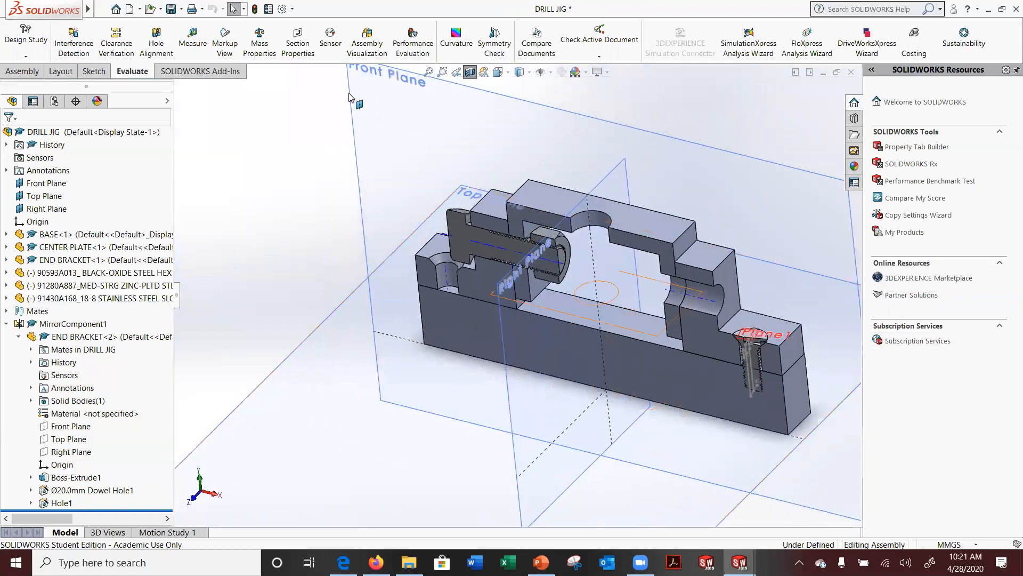
click(62, 76)
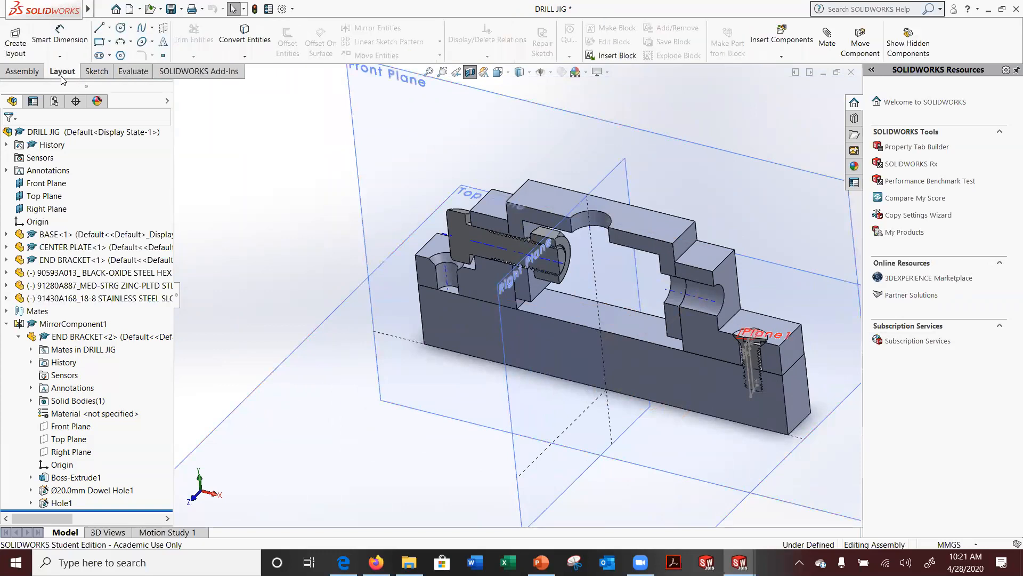
click(23, 71)
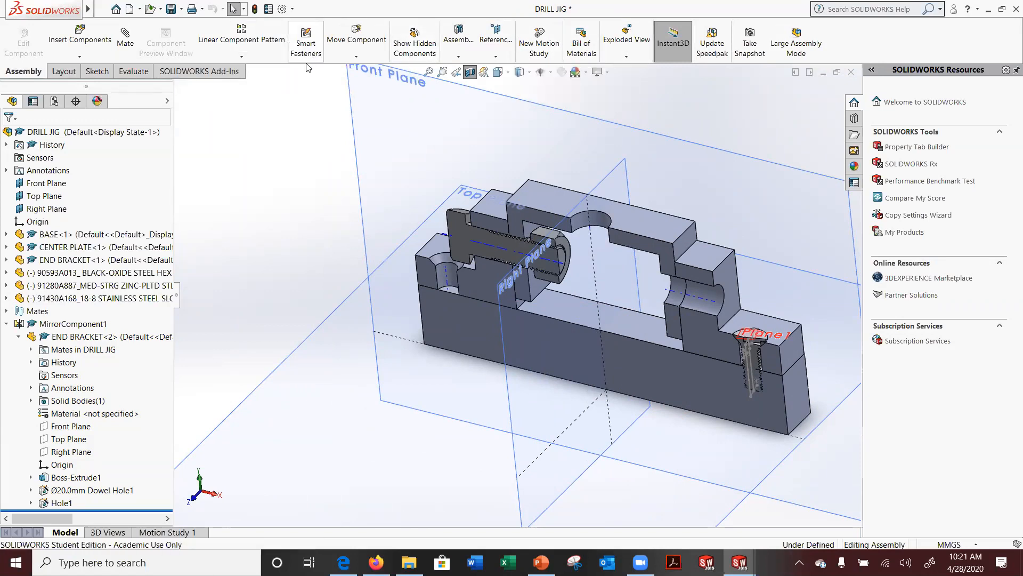
click(254, 58)
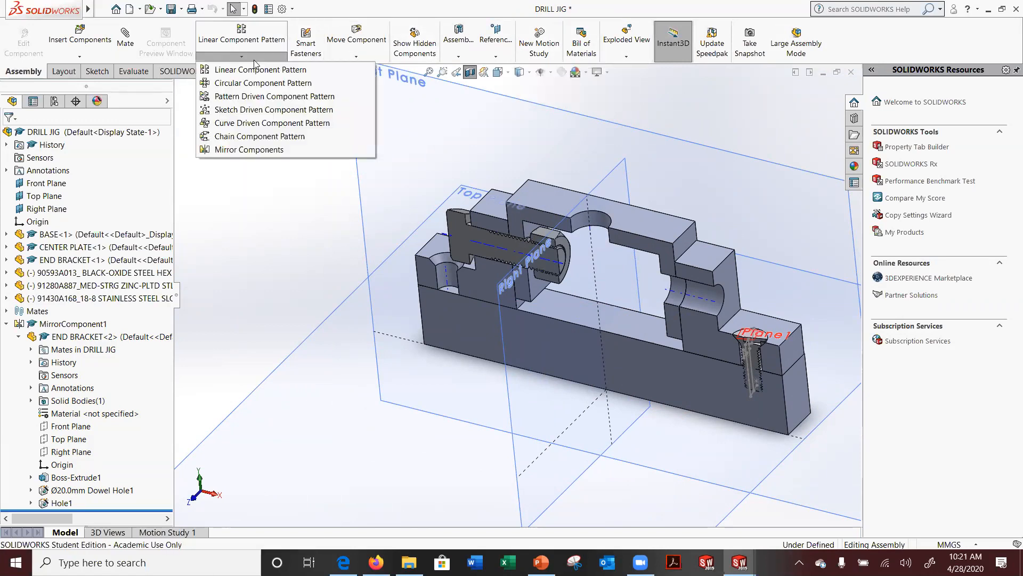
click(226, 149)
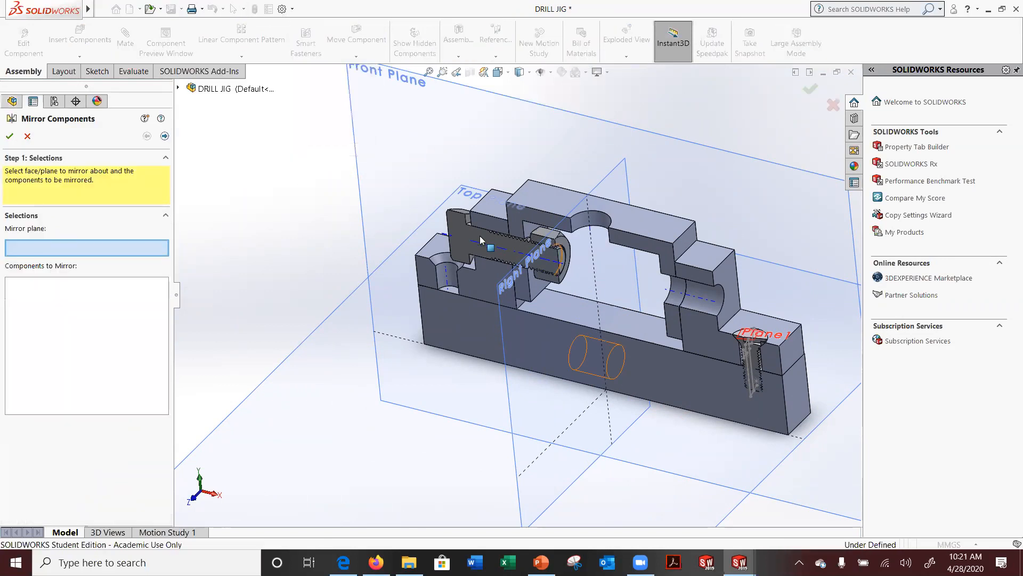
click(454, 219)
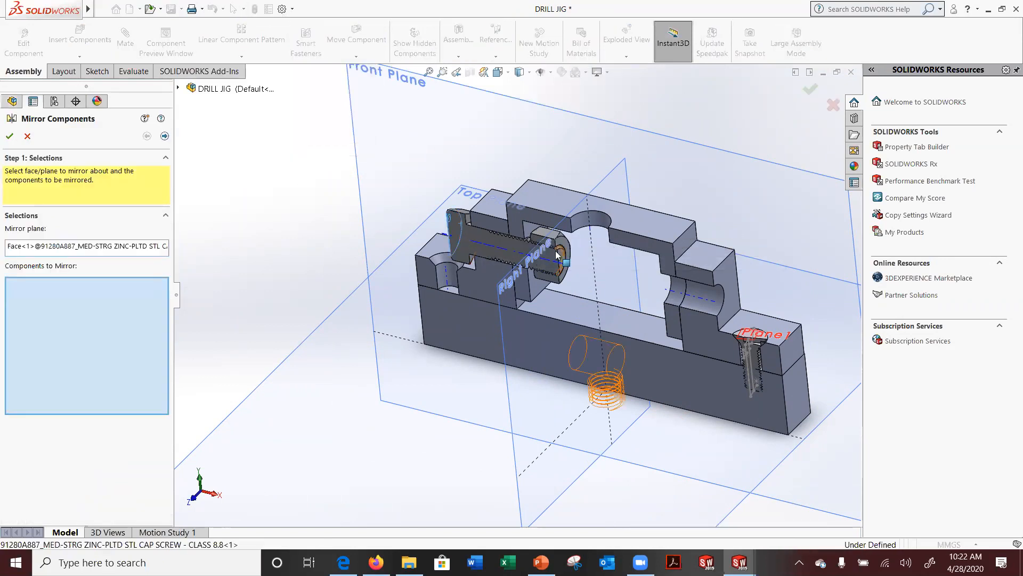
click(557, 246)
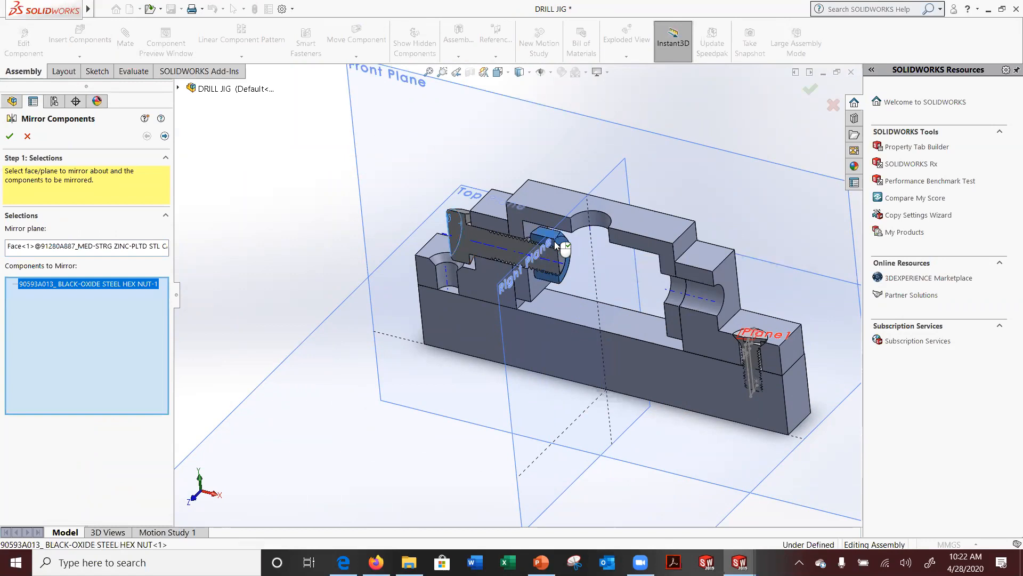
click(459, 215)
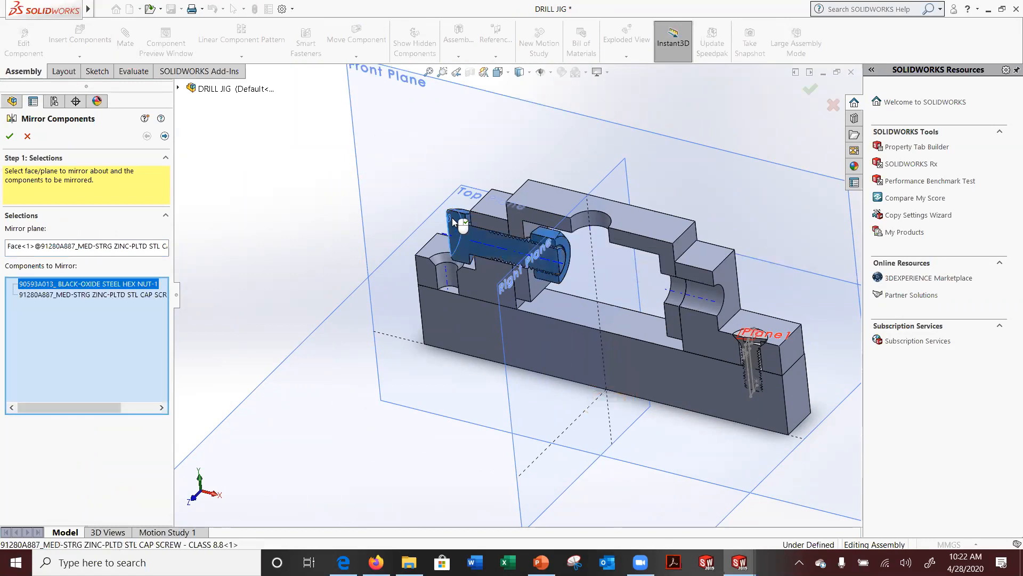
Replace the mirror plane with the assembly's Right Plane and complete the mirror of the nut and cap screw
click(60, 249)
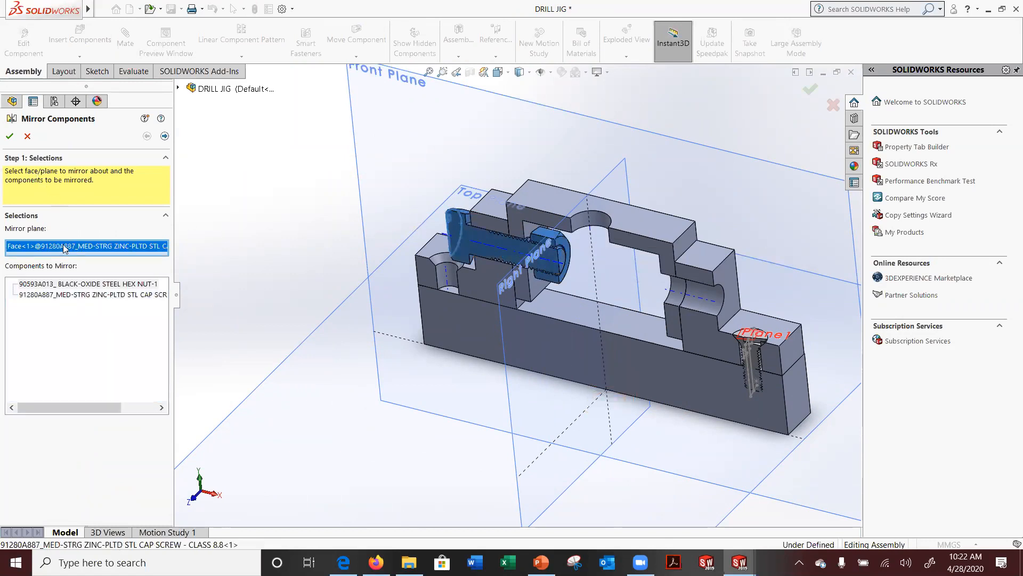
click(606, 181)
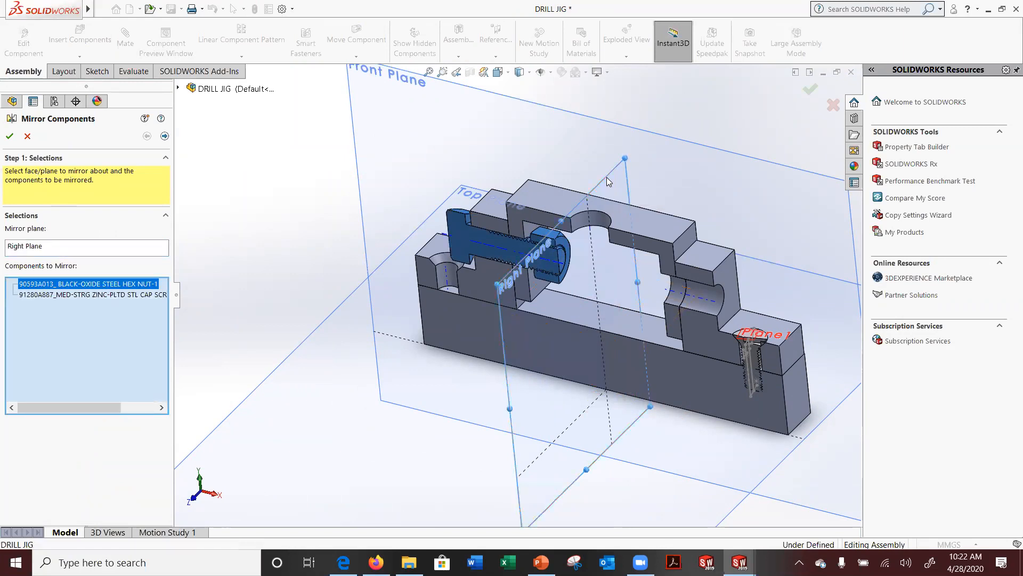
click(68, 245)
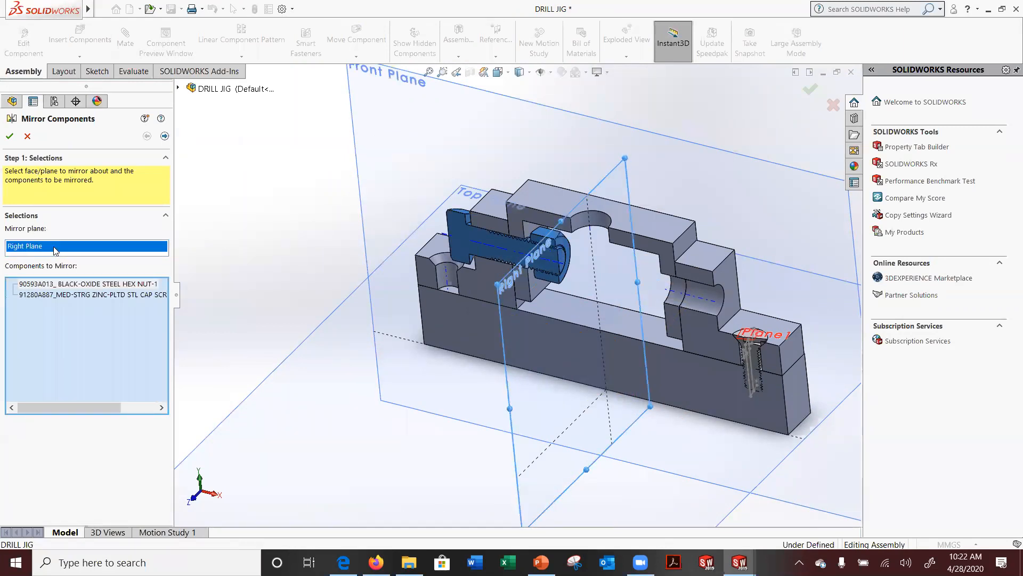
click(73, 297)
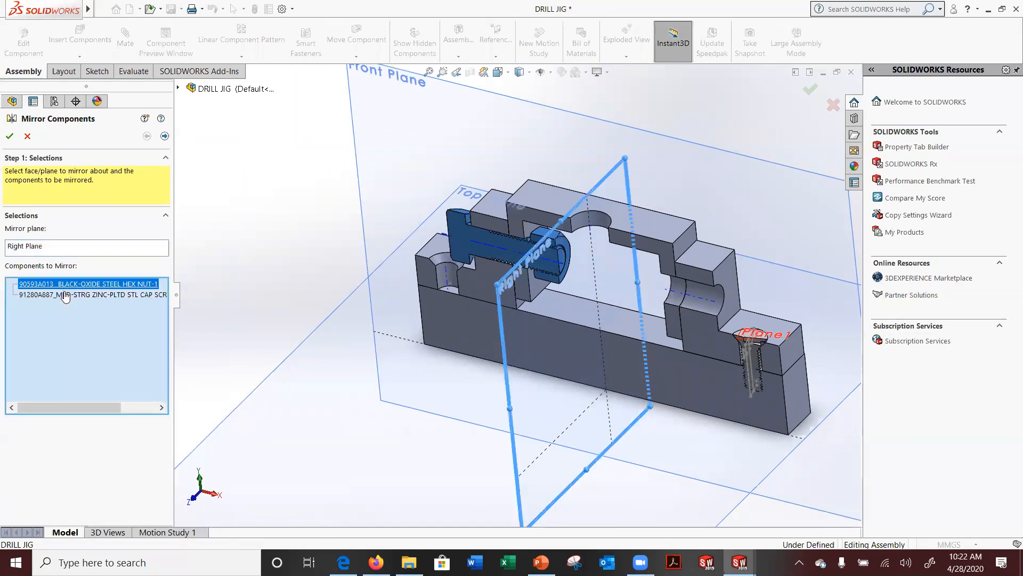
click(10, 136)
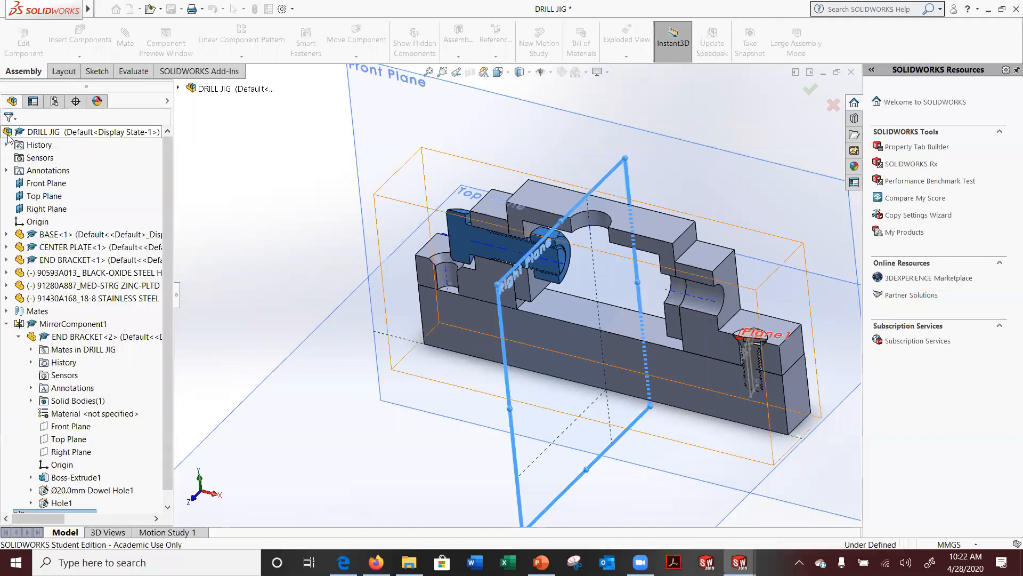
Edit the MirrorComponent2 feature to also mirror the 91430A168 slotted flat-head screw about the Right Plane
scroll(753, 332, down, 2)
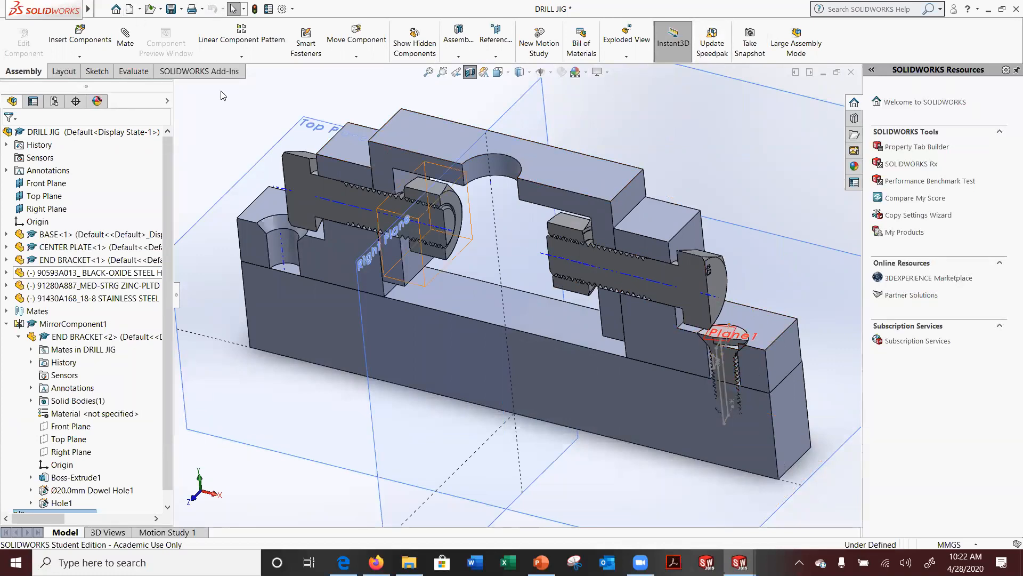
scroll(75, 458, down, 1)
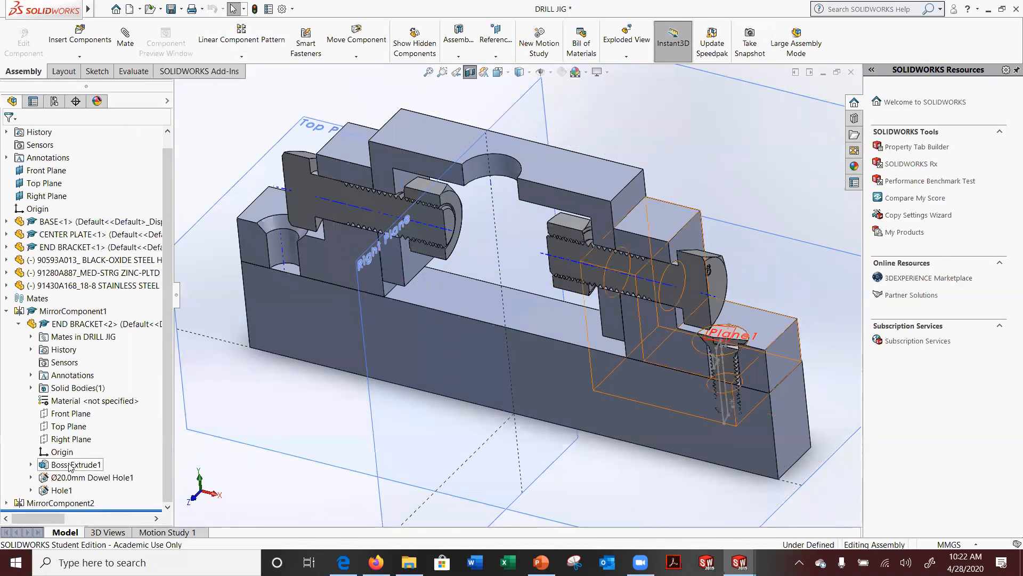
click(51, 503)
right_click(50, 503)
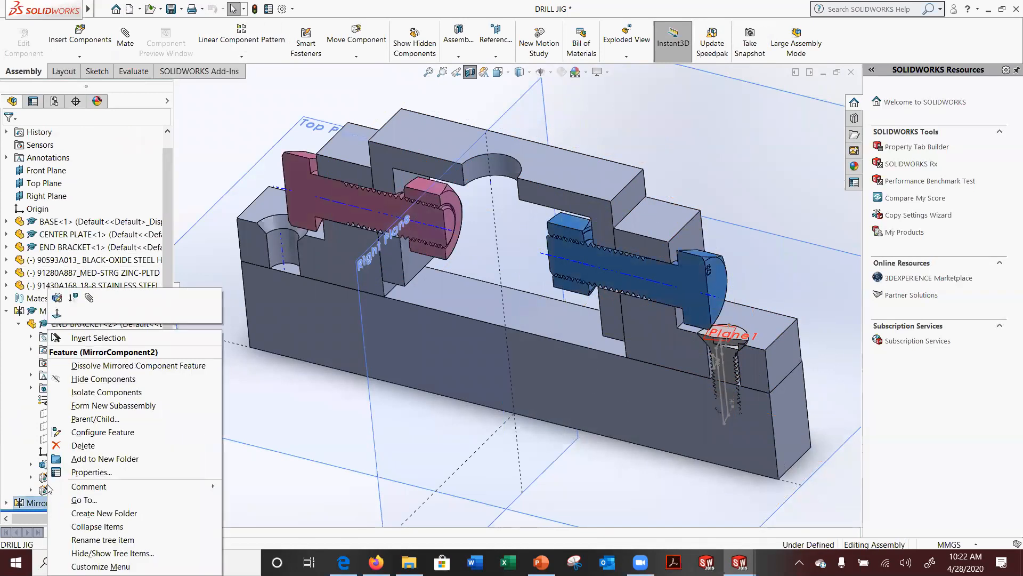
click(70, 297)
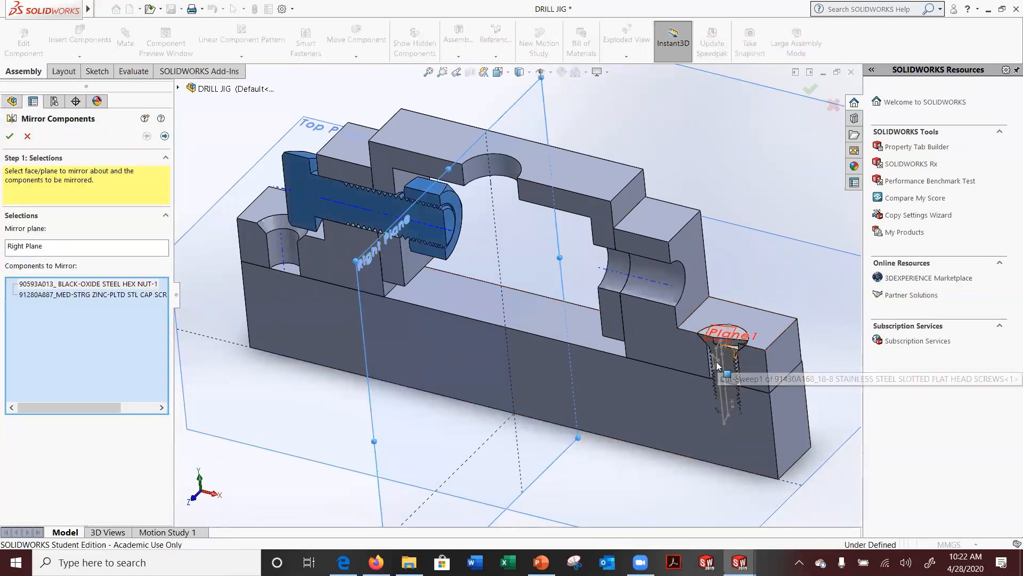
scroll(717, 366, down, 4)
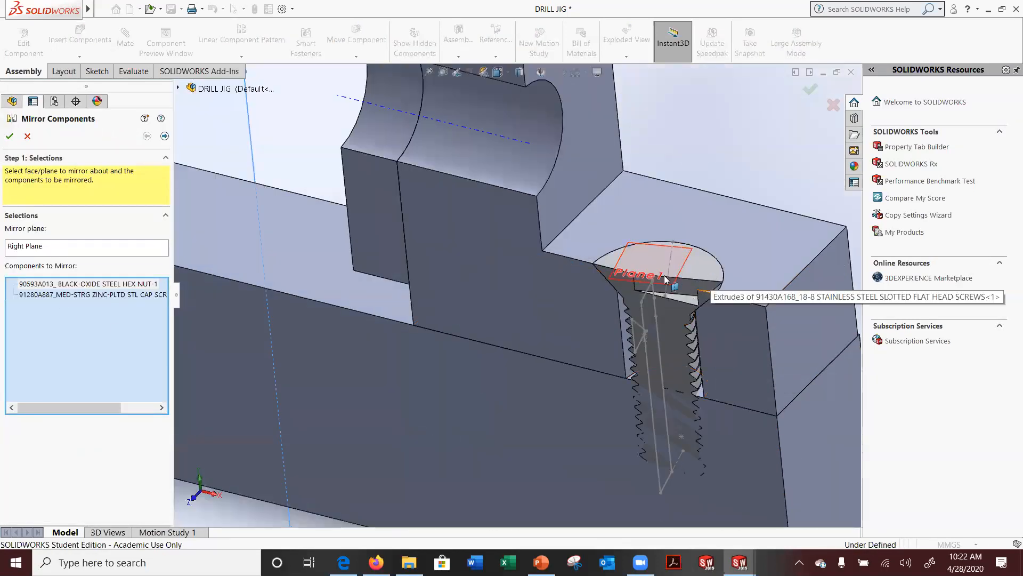
click(702, 278)
scroll(480, 402, up, 5)
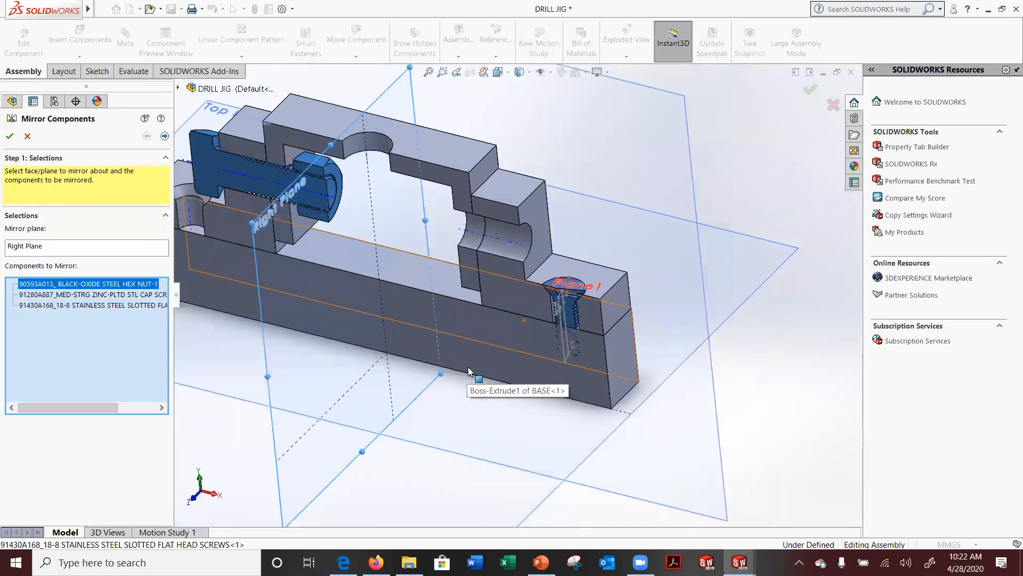
scroll(469, 372, up, 1)
click(10, 136)
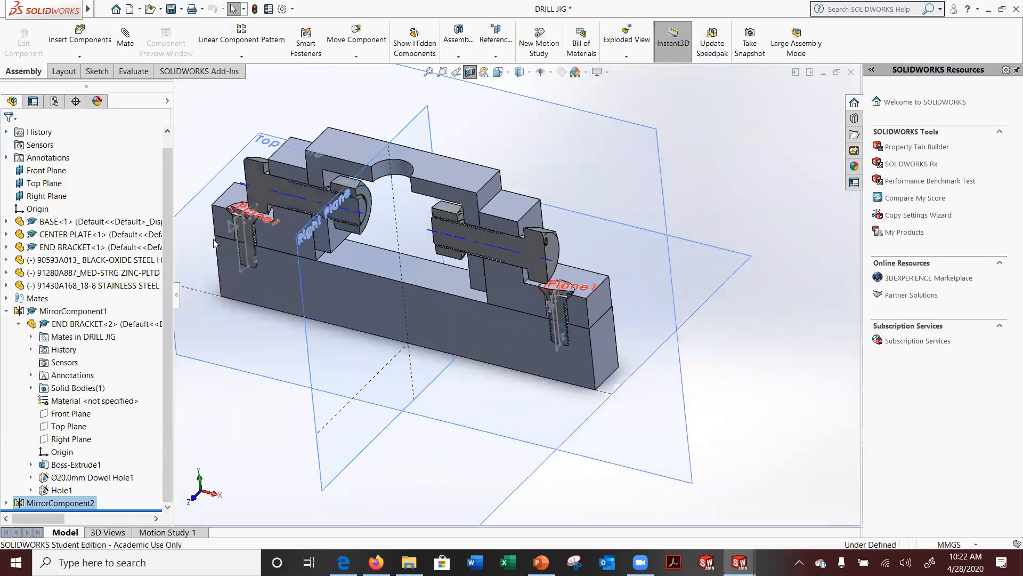
Turn off the section view to show the complete drill jig assembly
middle_drag(412, 311, 445, 280)
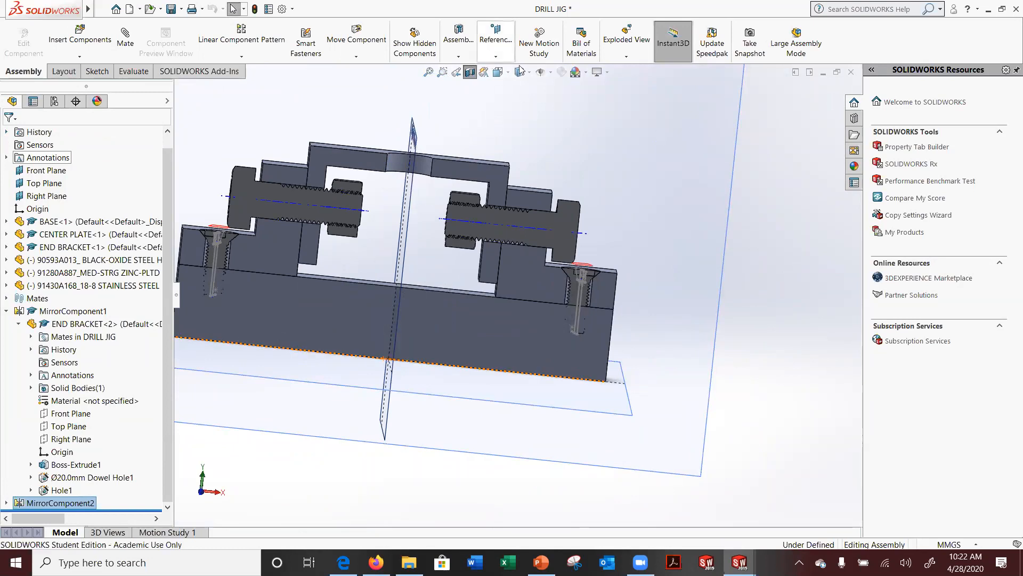
click(474, 74)
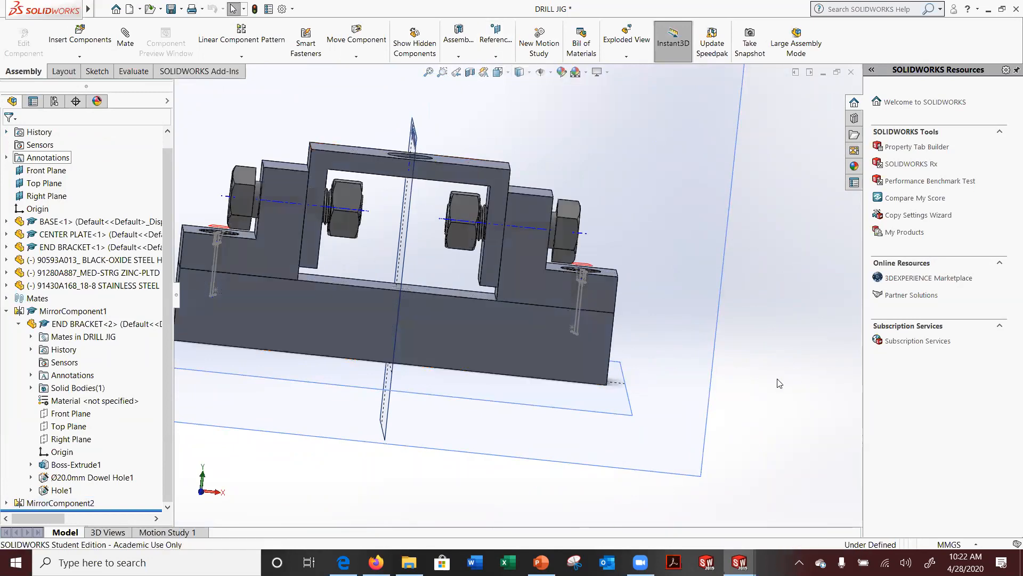
middle_drag(737, 355, 663, 434)
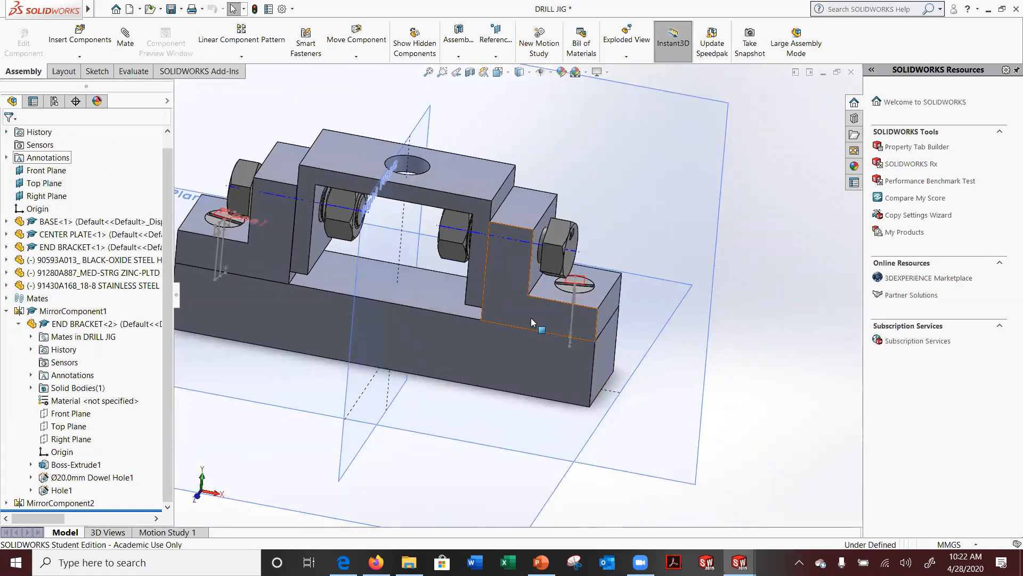
Open the end bracket part in its own window and inspect its countersunk Hole1 feature
click(510, 223)
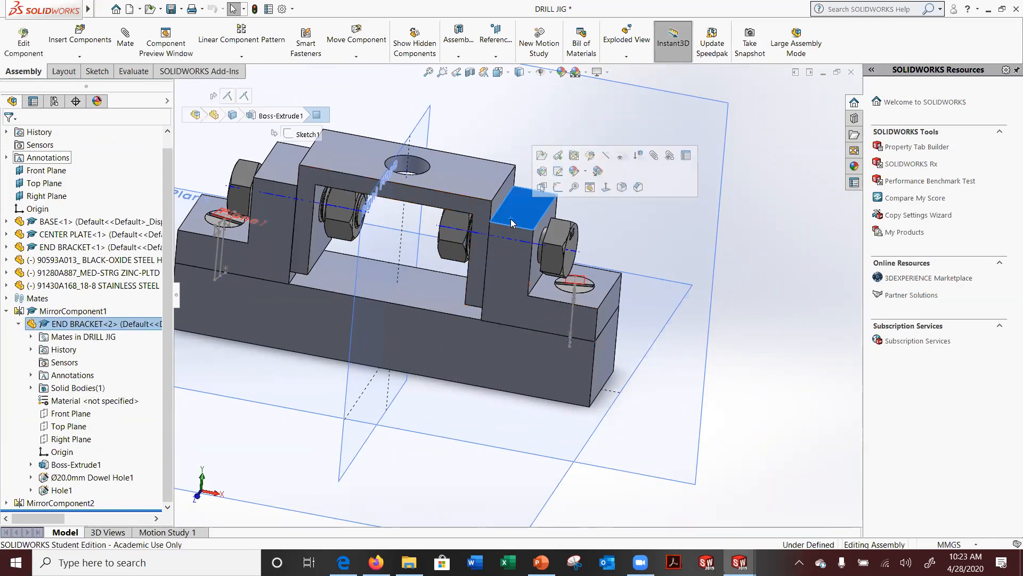
click(547, 160)
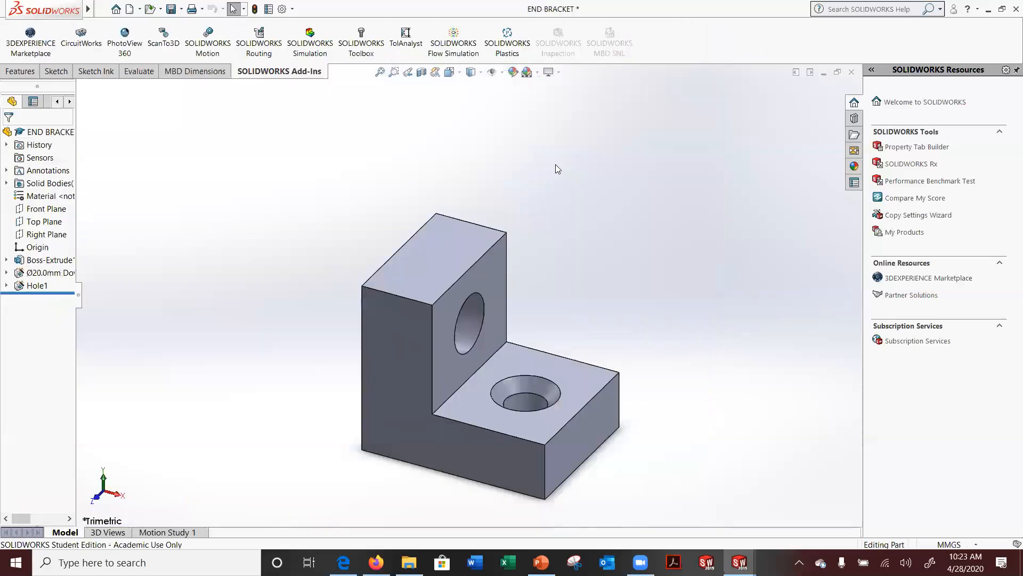
click(32, 285)
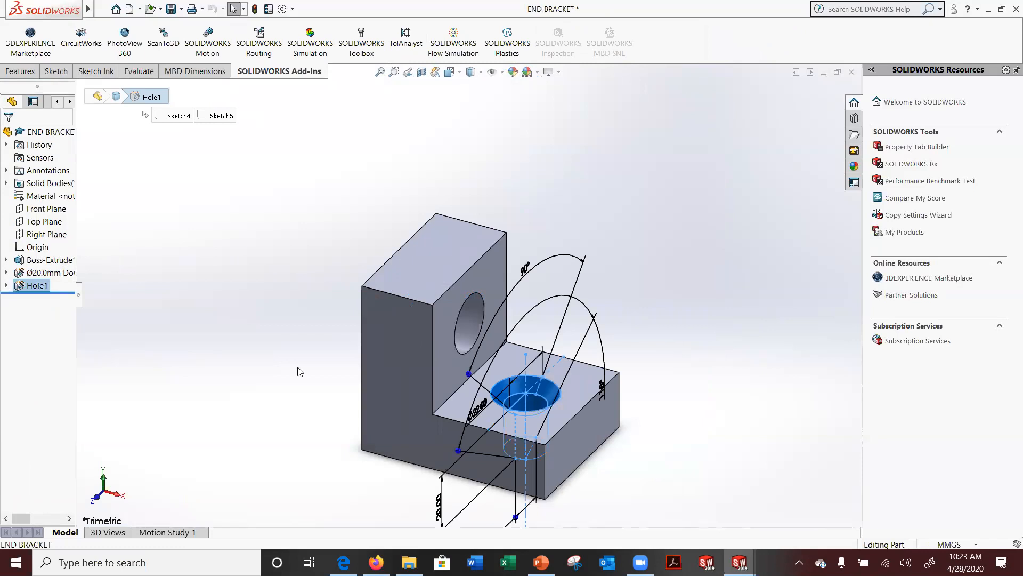
middle_drag(298, 370, 538, 382)
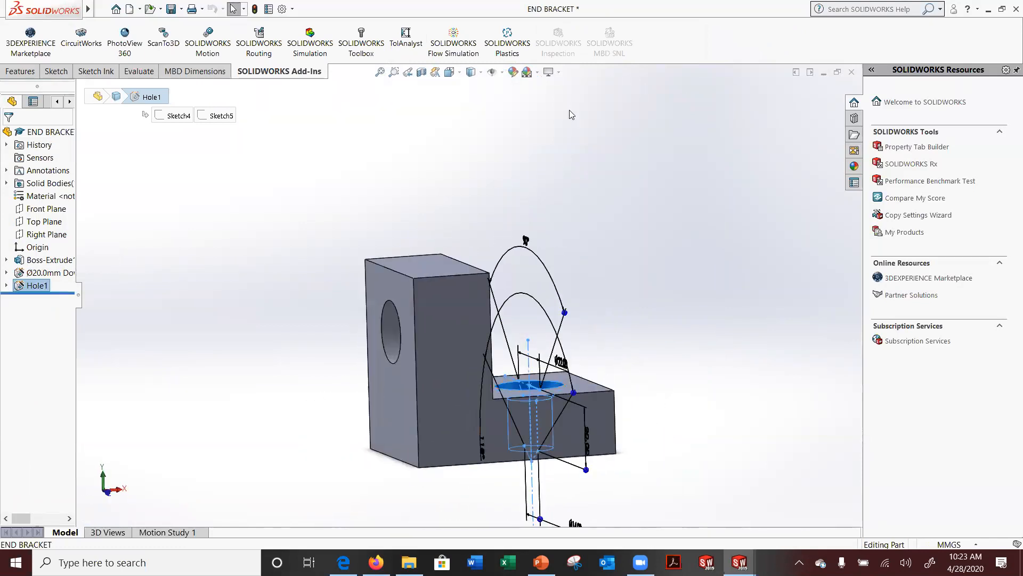
click(340, 68)
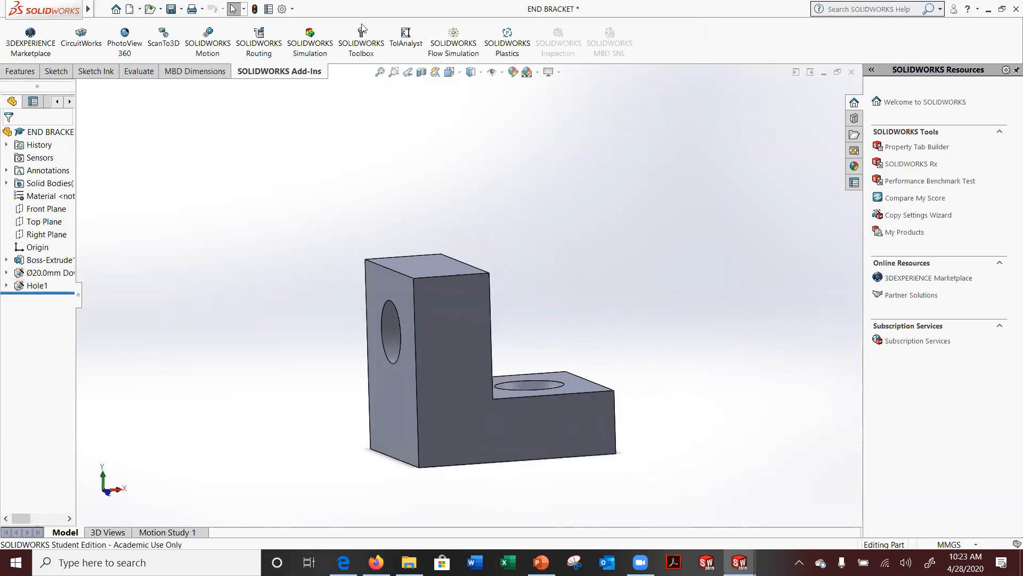
Close the end bracket part, saving its changes, and return to the drill jig assembly
click(103, 9)
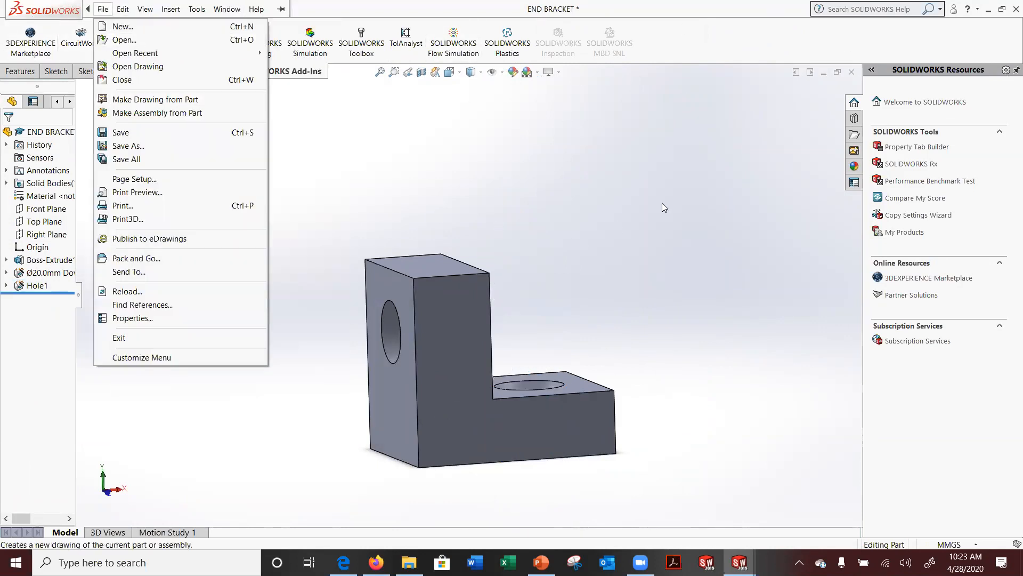
click(852, 73)
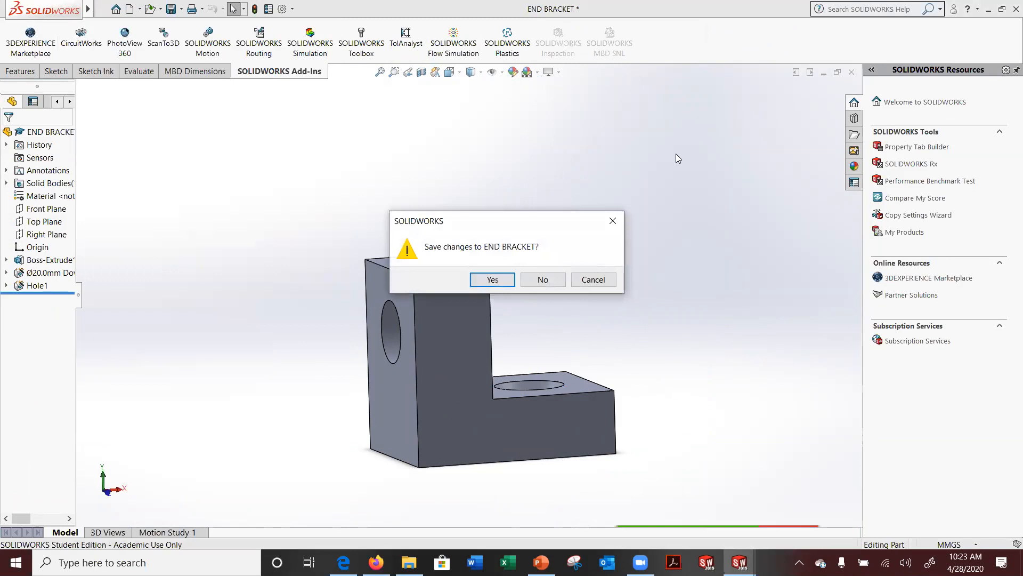
click(492, 280)
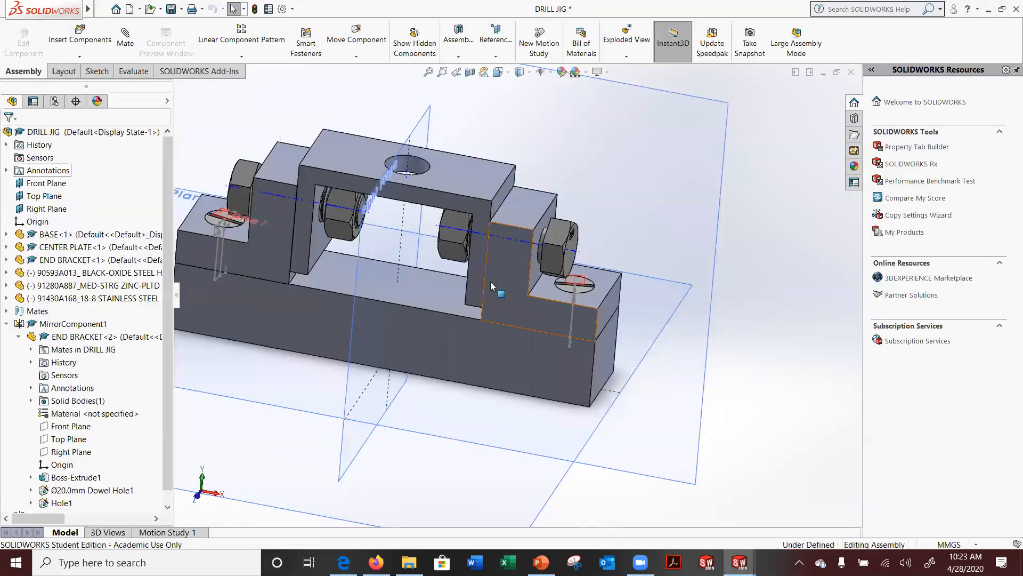
Save the drill jig assembly together with all its modified nut and screw part files
scroll(553, 227, up, 3)
scroll(556, 281, down, 5)
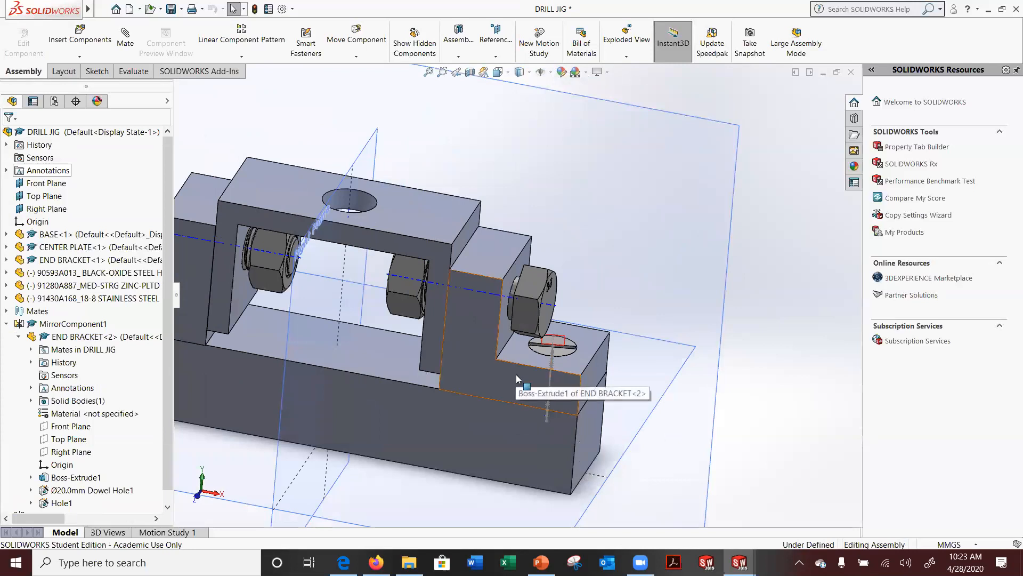
click(172, 10)
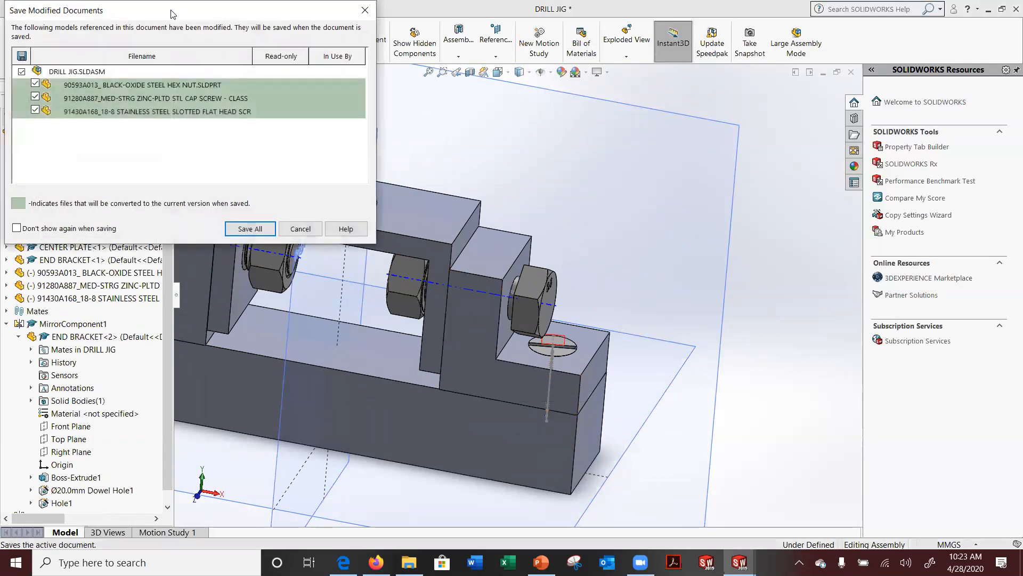
click(254, 231)
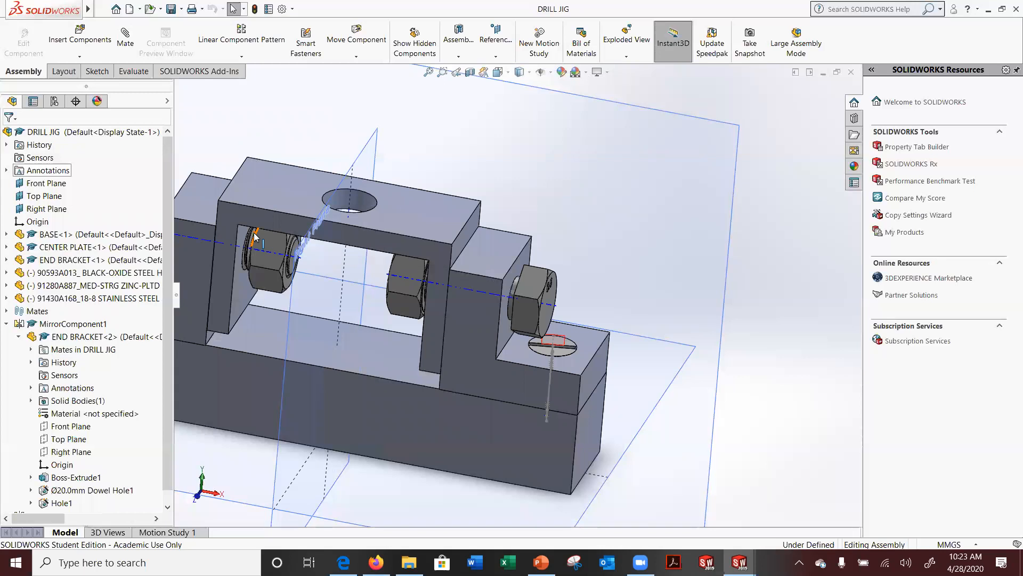
Inspect the cap screws, nuts and flat-head screws on both end brackets of the assembly
scroll(533, 369, down, 5)
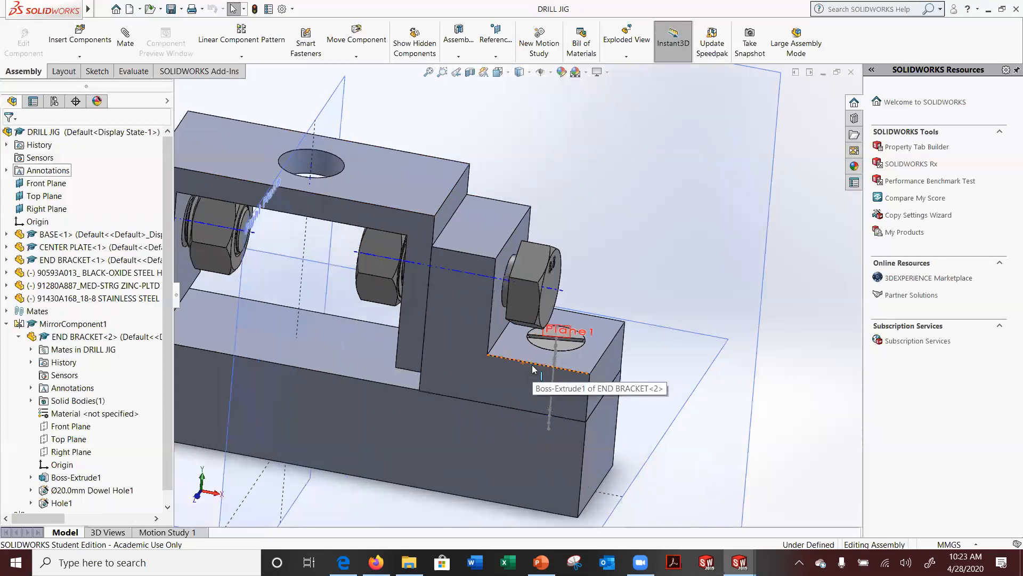
scroll(589, 380, up, 3)
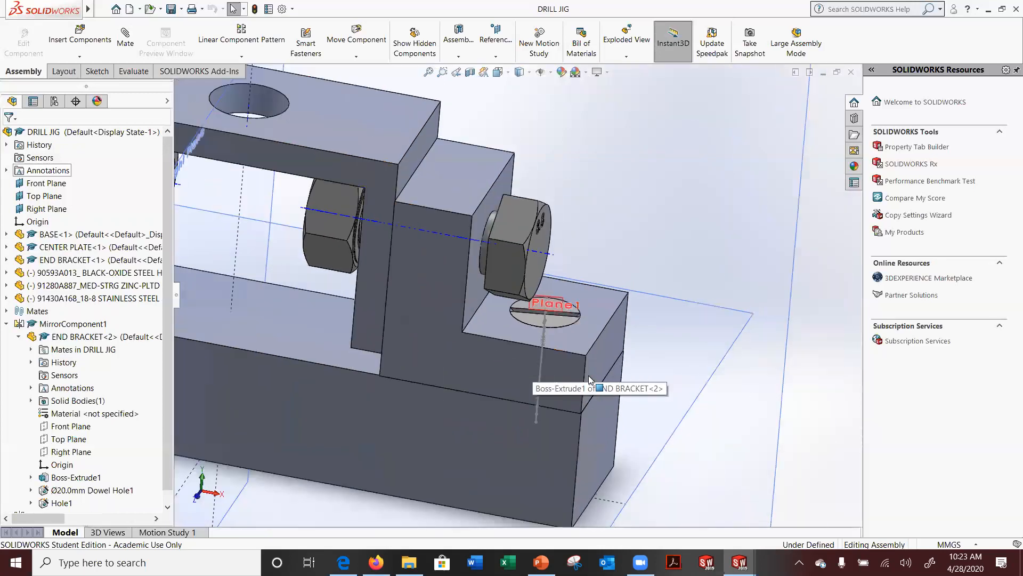
scroll(590, 379, up, 1)
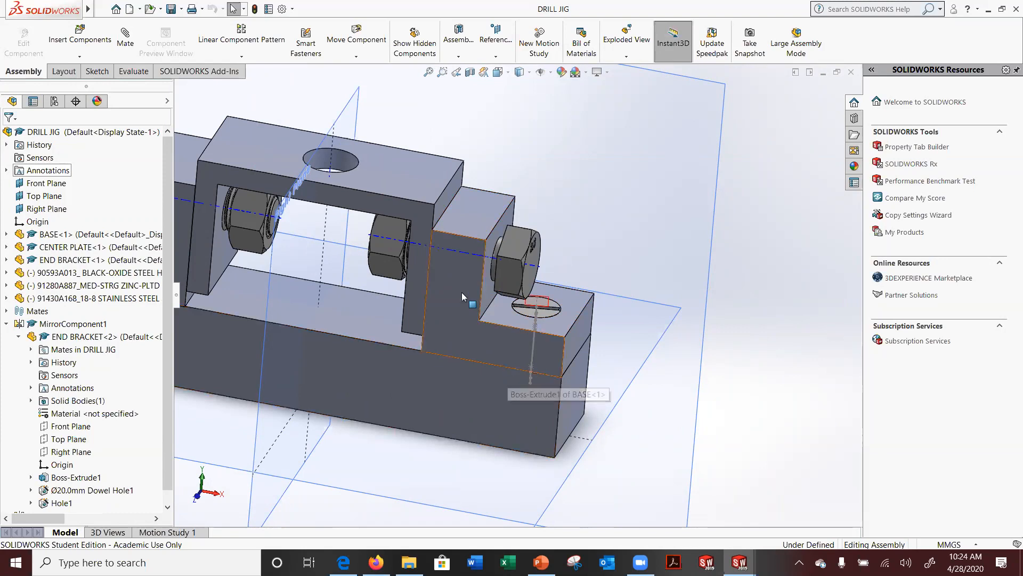
scroll(479, 376, up, 3)
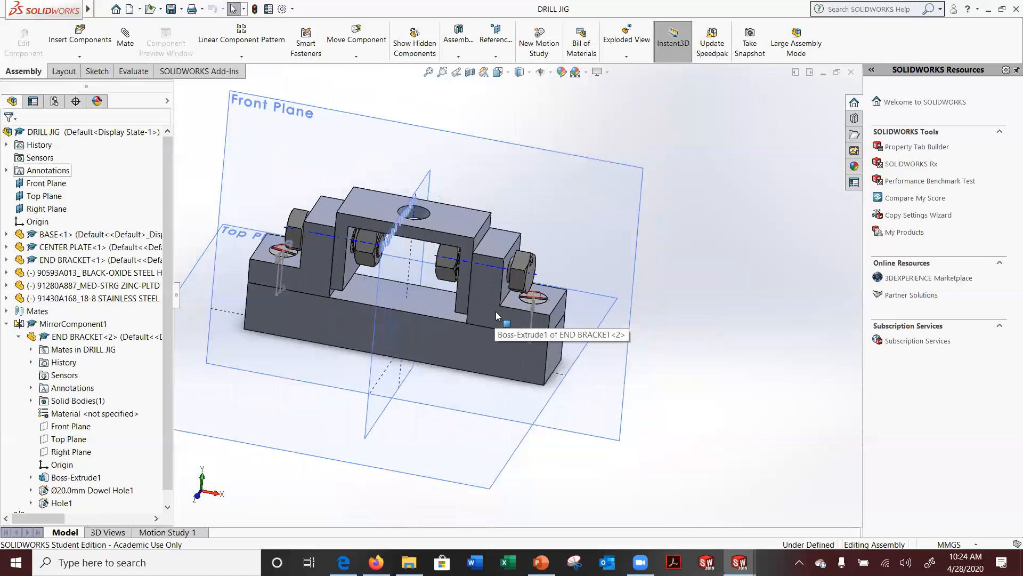
scroll(496, 311, down, 5)
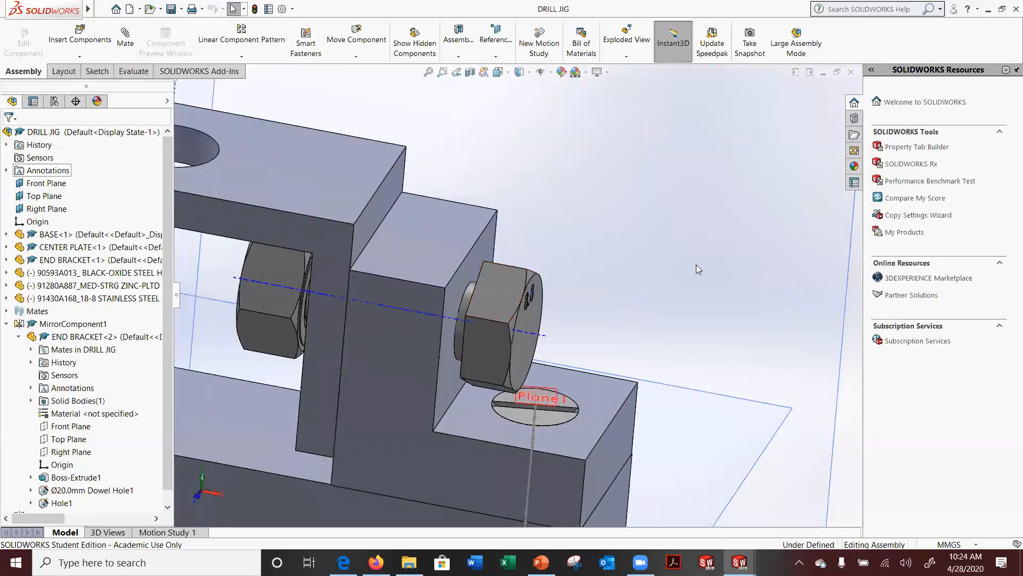
scroll(551, 315, up, 5)
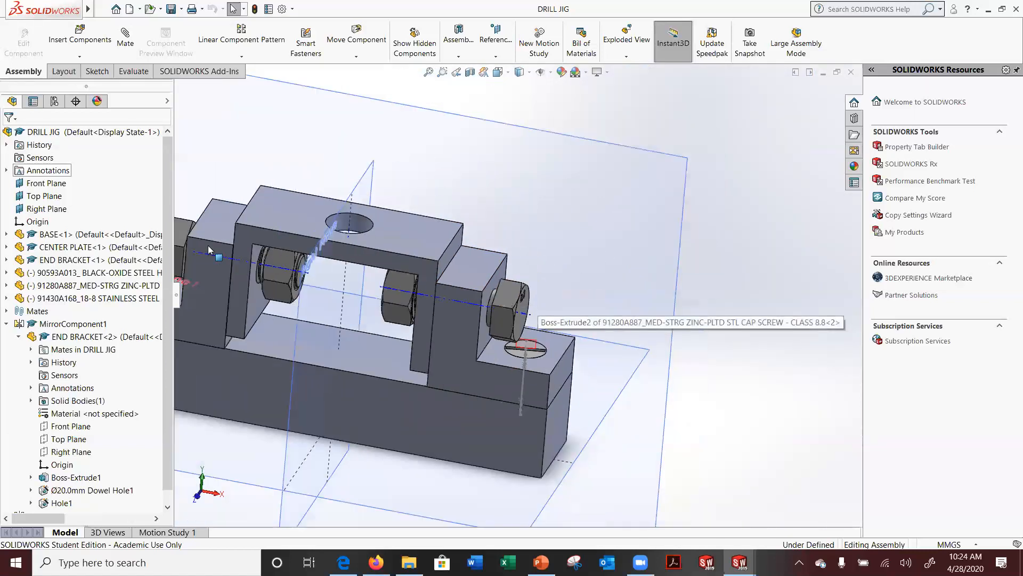
scroll(243, 299, down, 1)
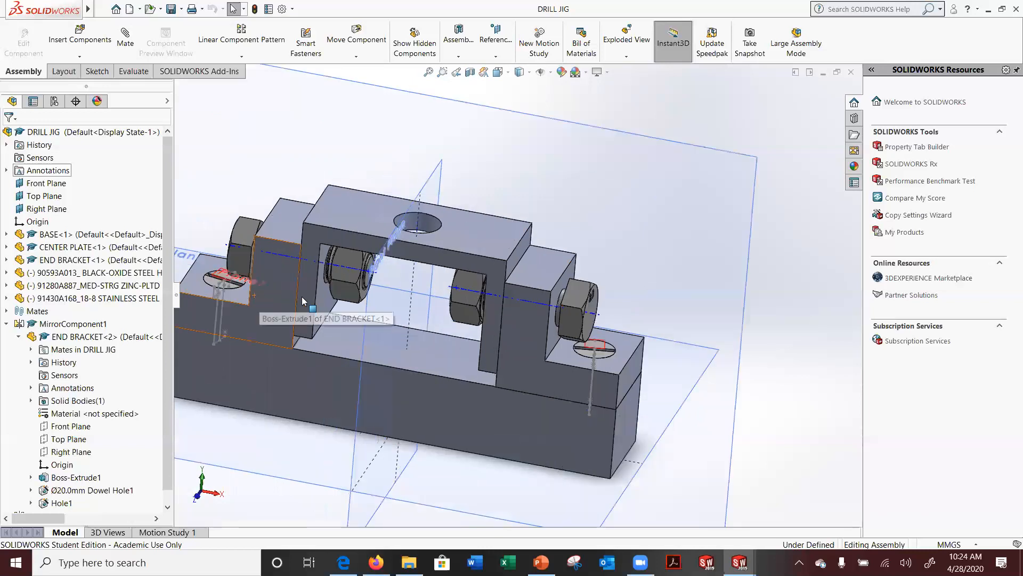
scroll(587, 356, down, 3)
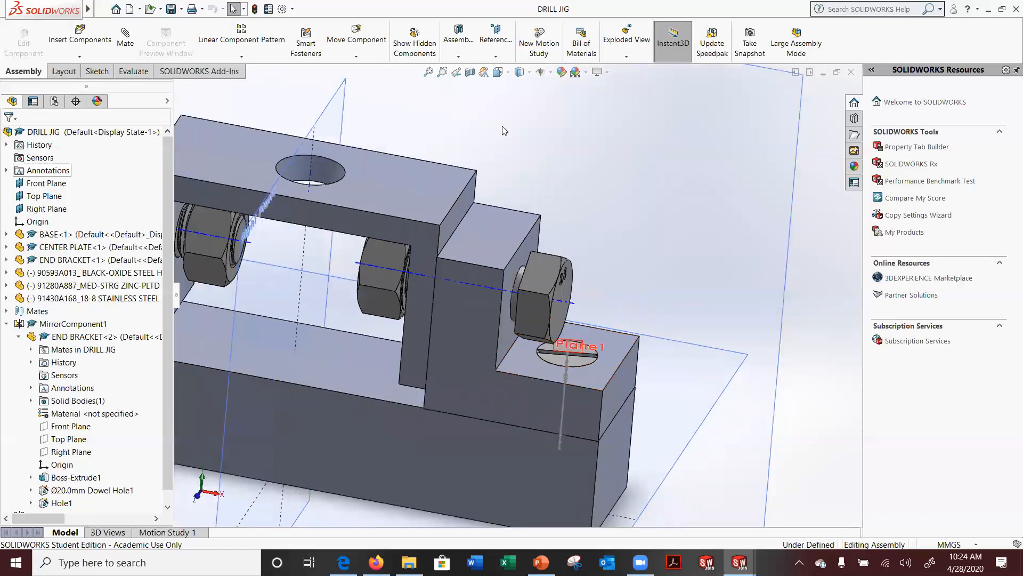
View the assembly from the top and examine the slot orientation of the flat-head screws
click(529, 73)
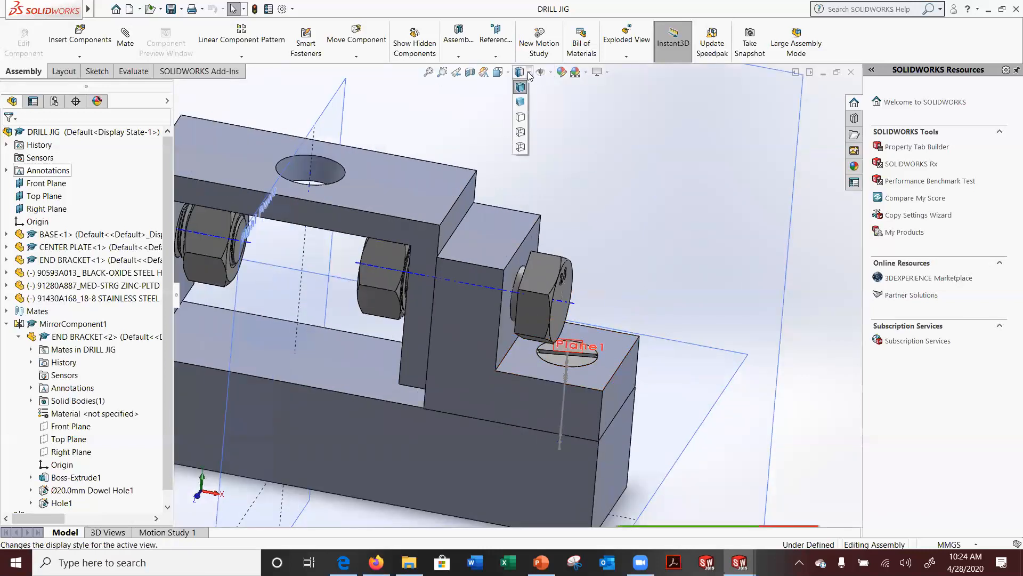
click(500, 72)
click(510, 109)
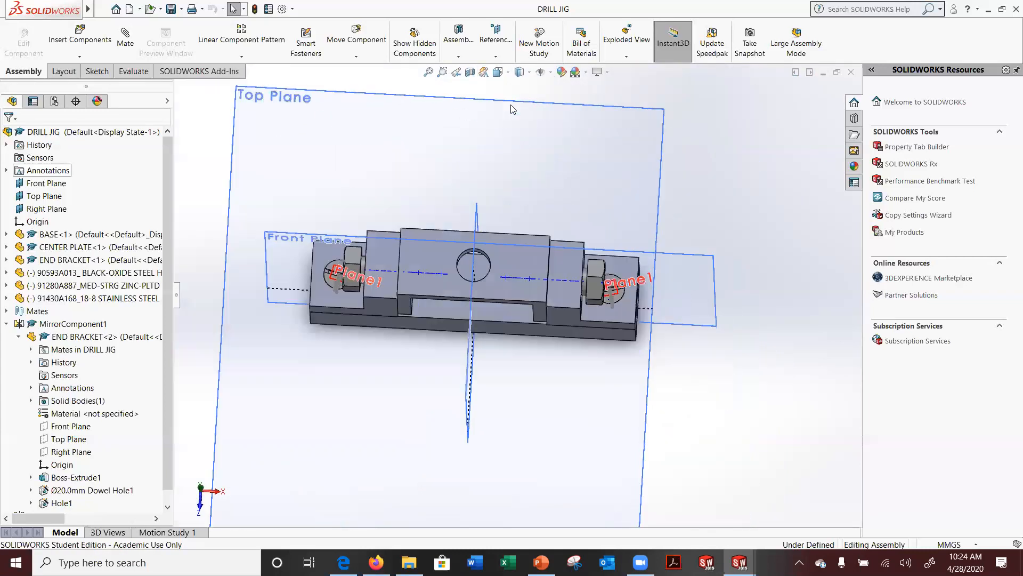
scroll(429, 261, down, 5)
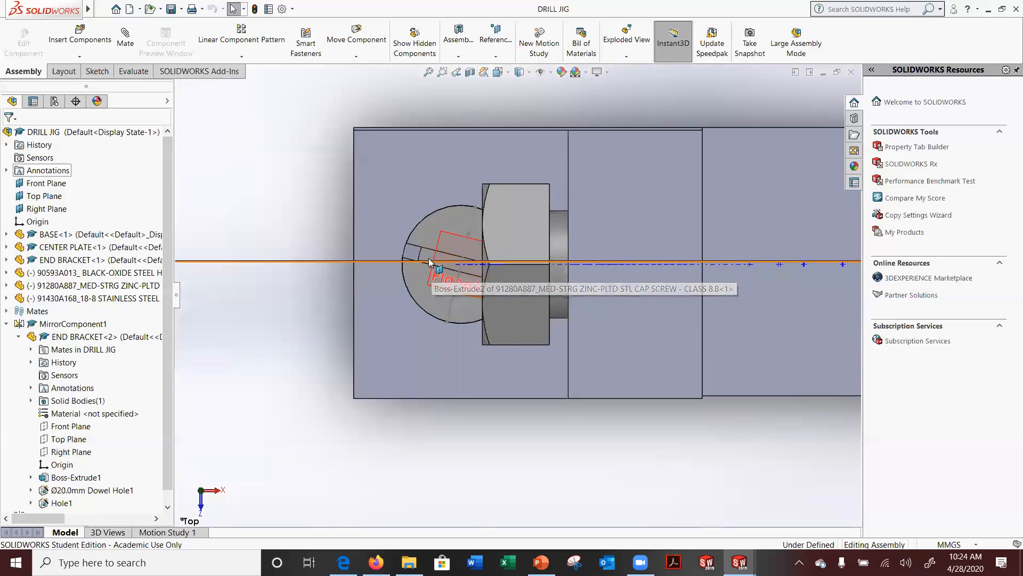
scroll(591, 301, up, 5)
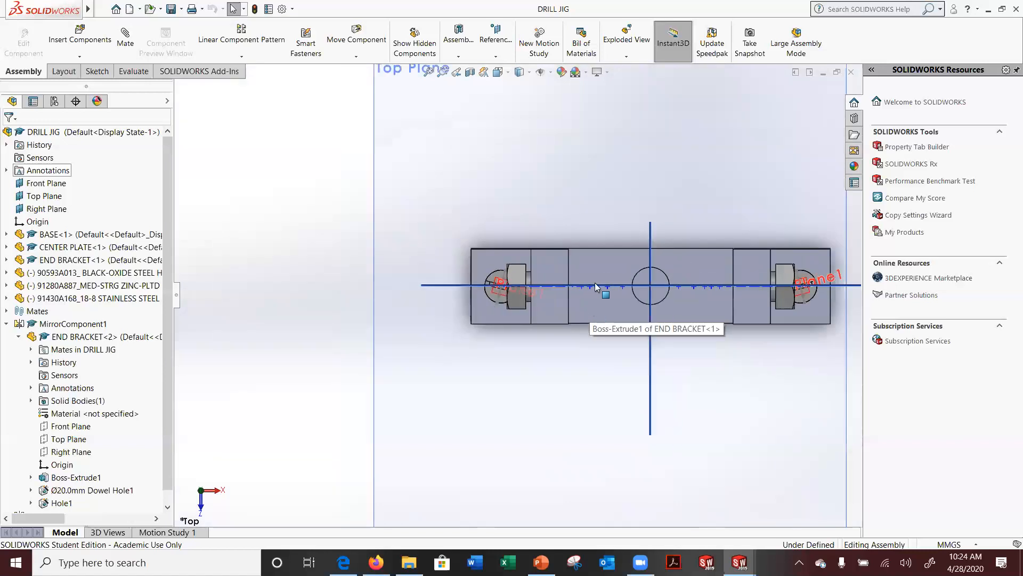
From the right-side view, rotate the mirrored hex cap screw freely about its axis
click(504, 73)
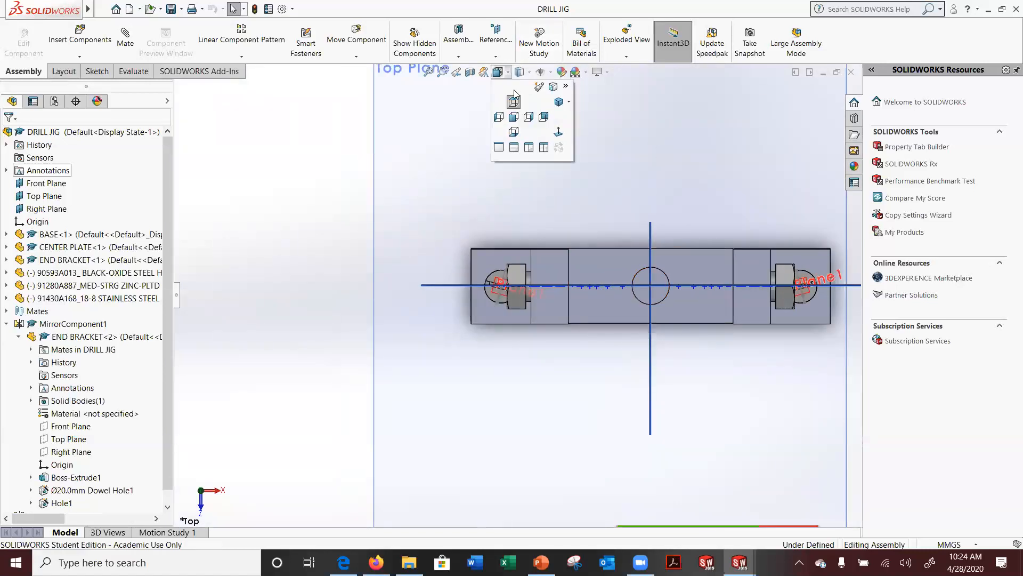
click(530, 118)
scroll(539, 293, down, 6)
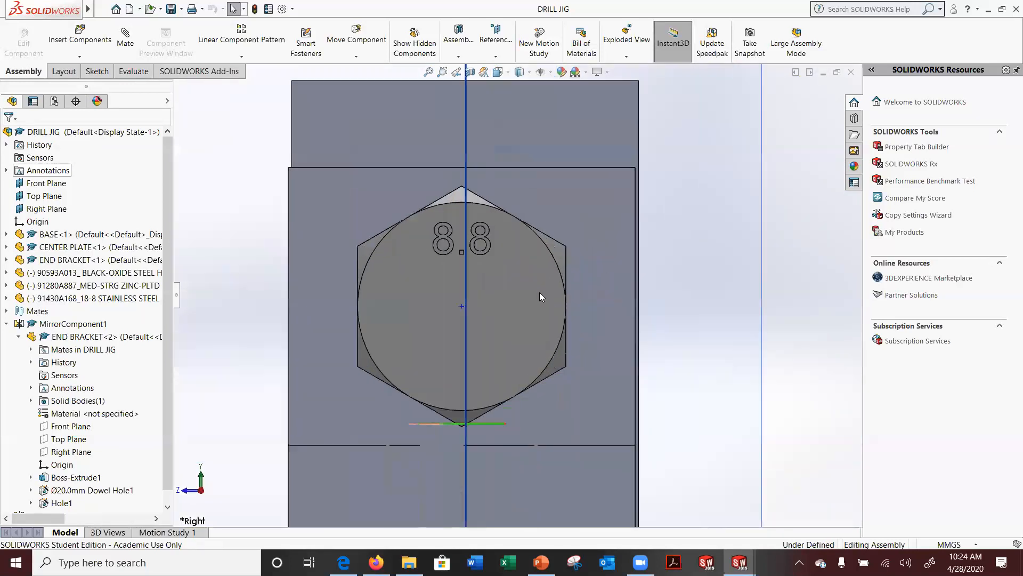
click(540, 296)
right_drag(540, 296, 522, 270)
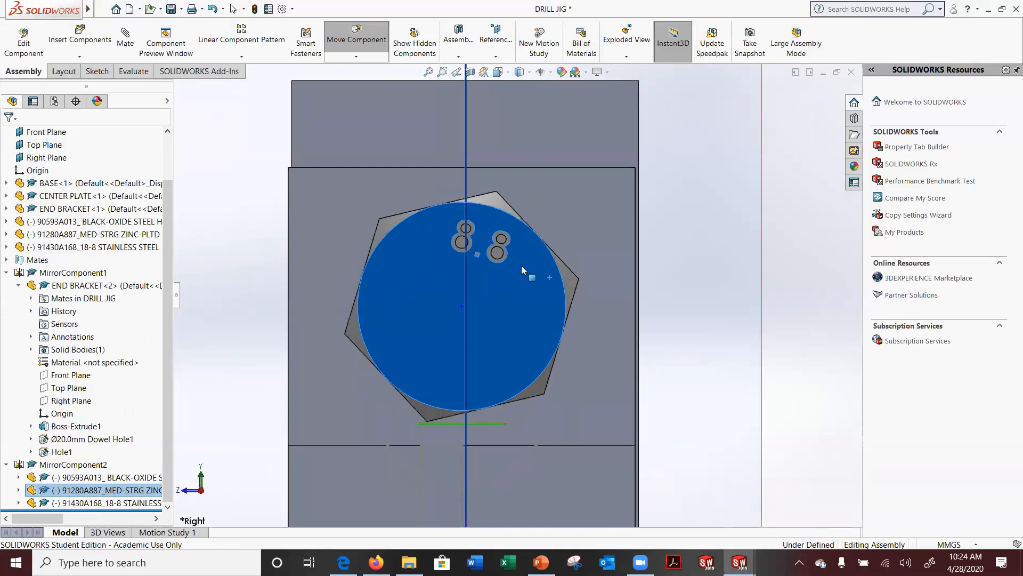
key(Escape)
Add a Parallel mate between the top face of the mirrored end bracket and an upper flat of its cap screw head
scroll(521, 307, up, 4)
click(314, 294)
middle_drag(313, 295, 411, 357)
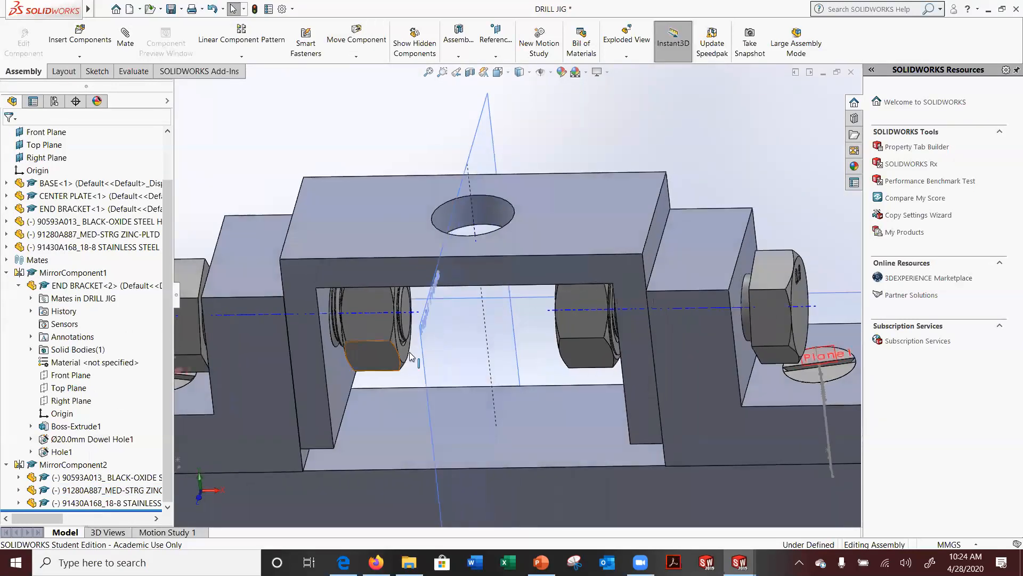
click(703, 242)
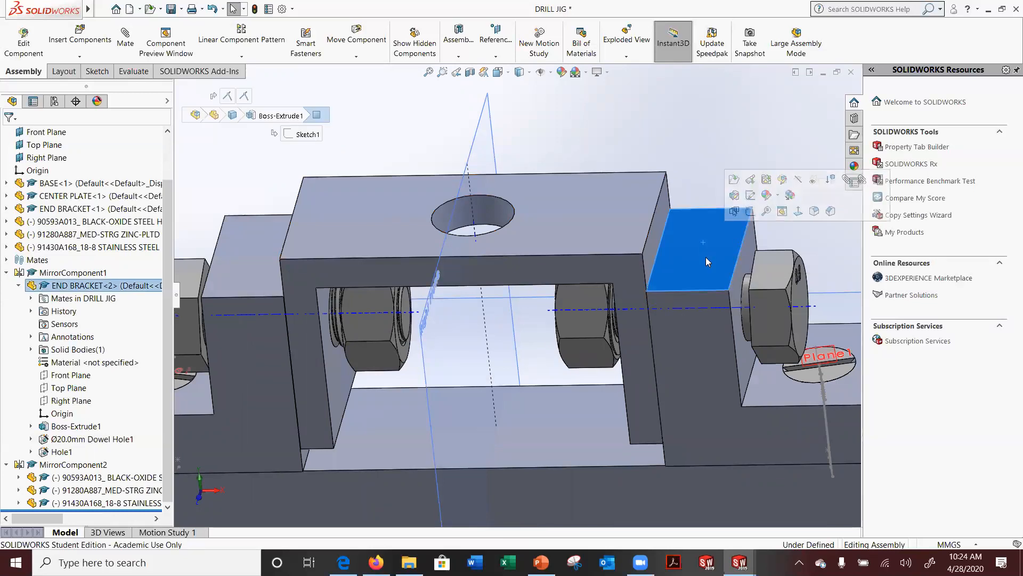
click(404, 109)
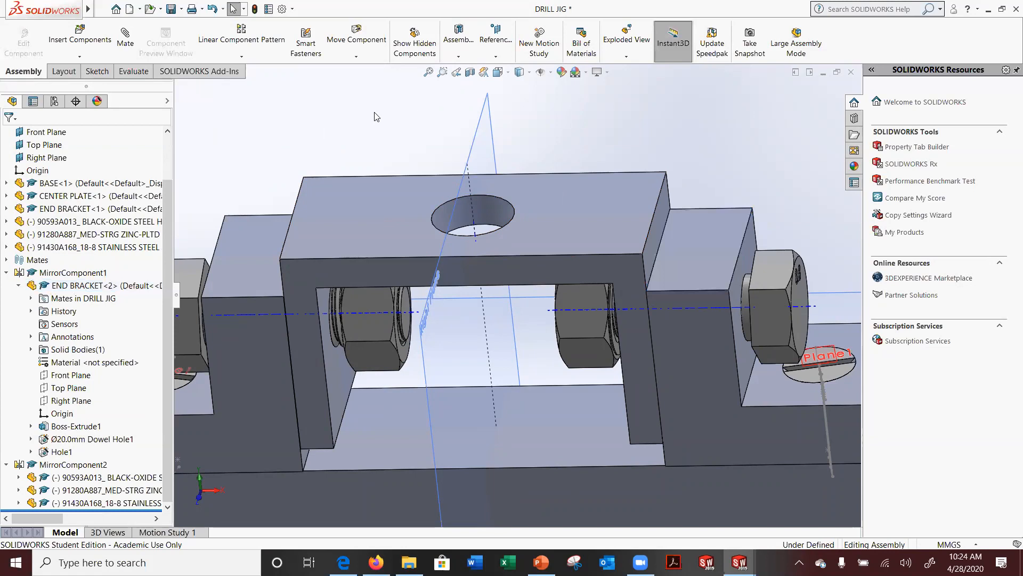
click(125, 36)
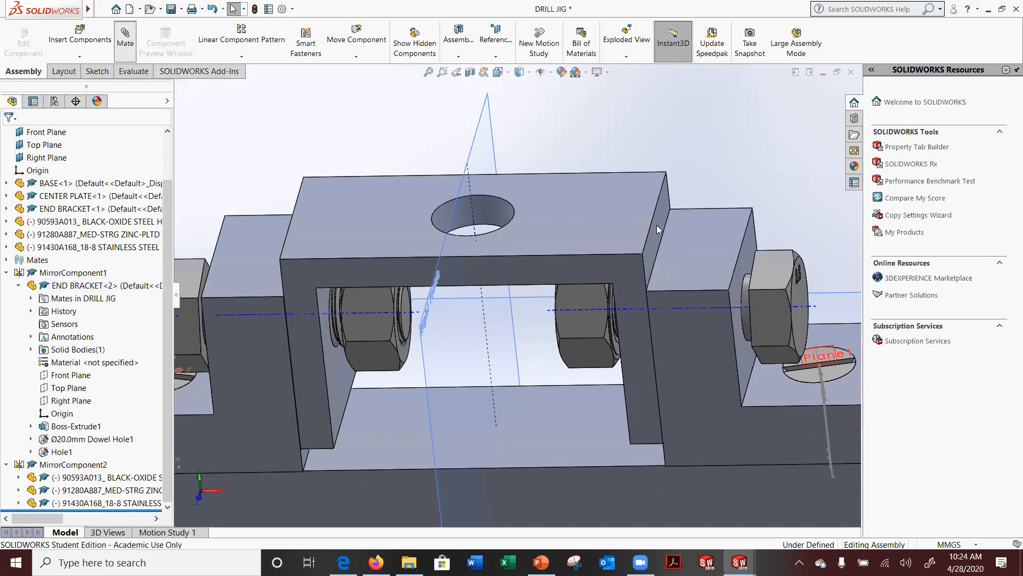
click(714, 247)
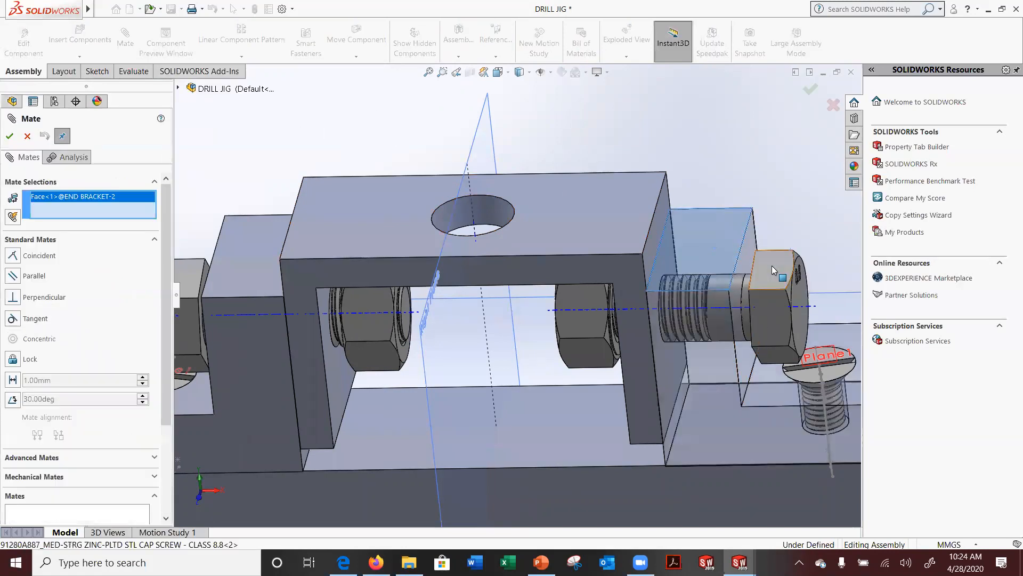
click(772, 265)
scroll(672, 272, down, 2)
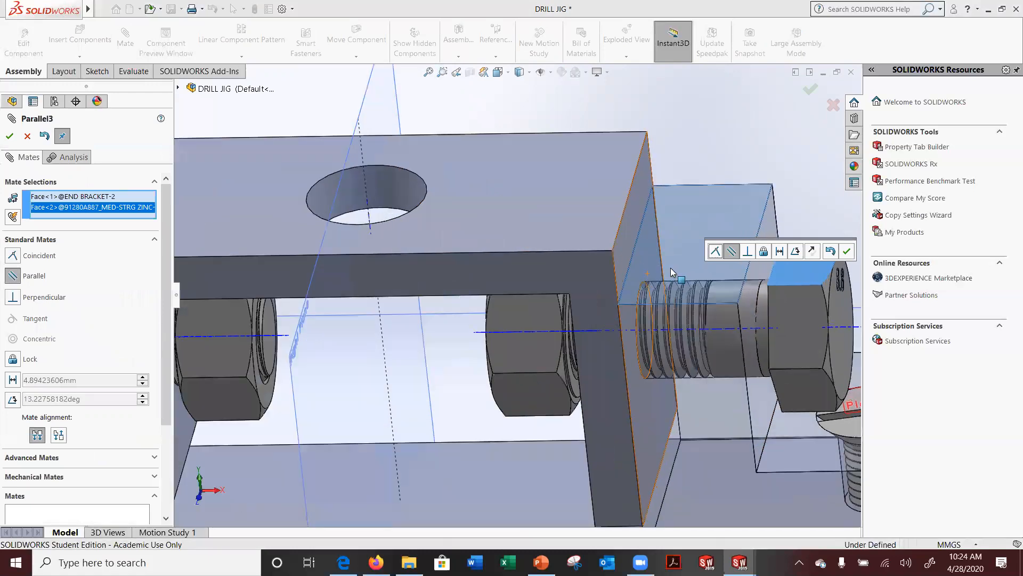
scroll(672, 272, up, 2)
click(9, 136)
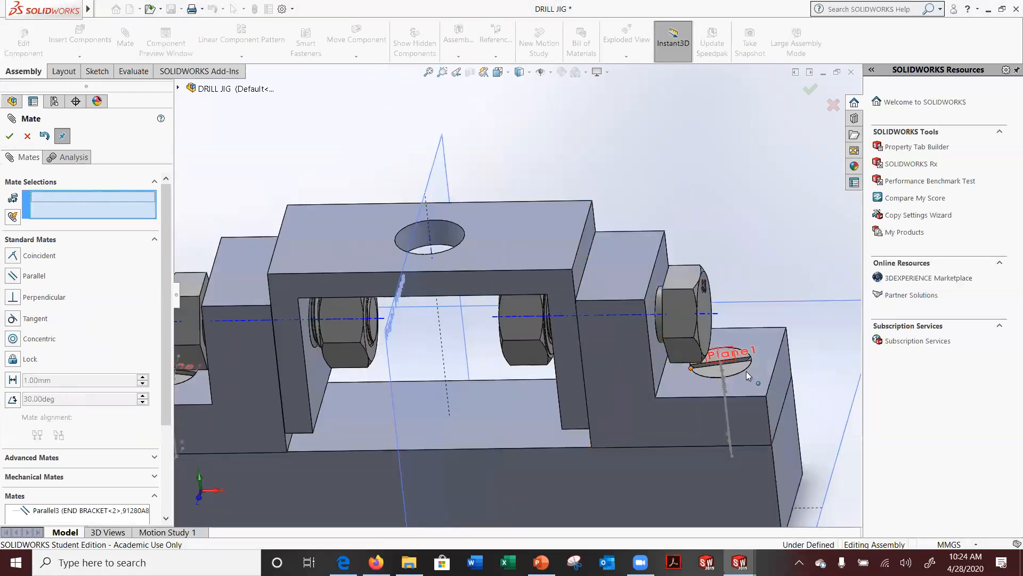
Try to mate the slot faces of the two flat-head screws as Parallel, and cancel the mate
scroll(746, 369, down, 6)
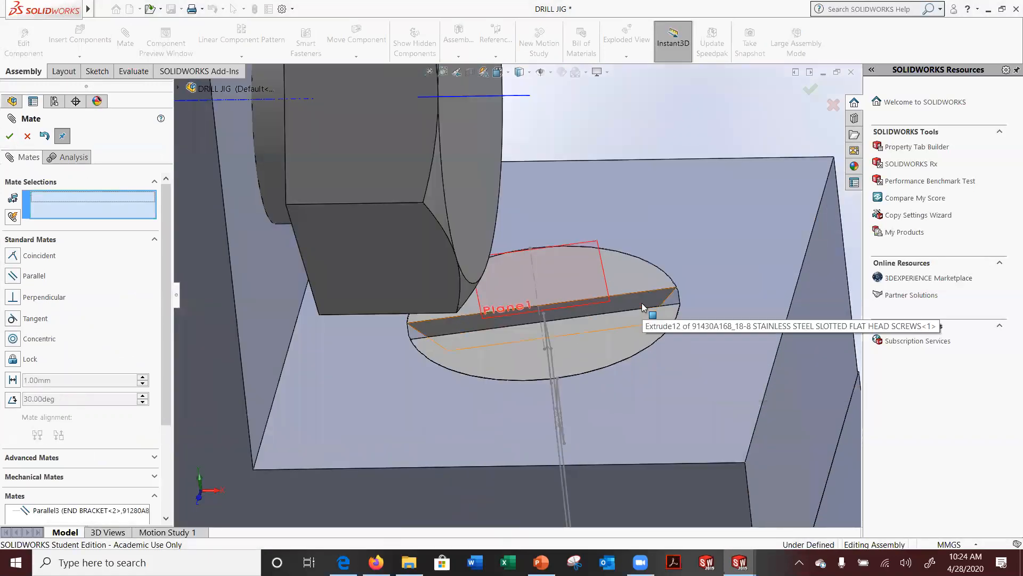
click(642, 305)
scroll(644, 308, up, 5)
scroll(644, 308, up, 5)
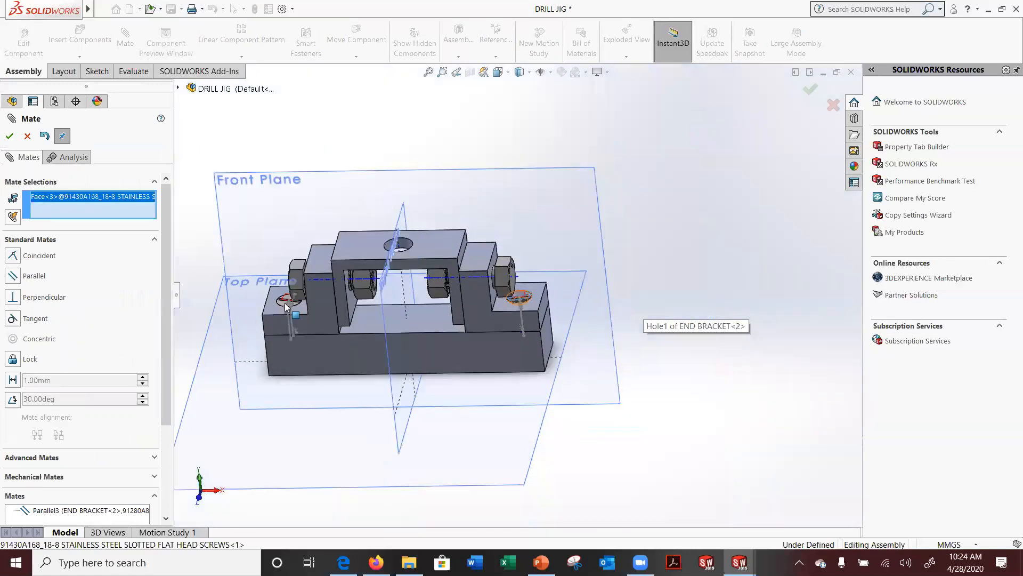
scroll(692, 250, down, 8)
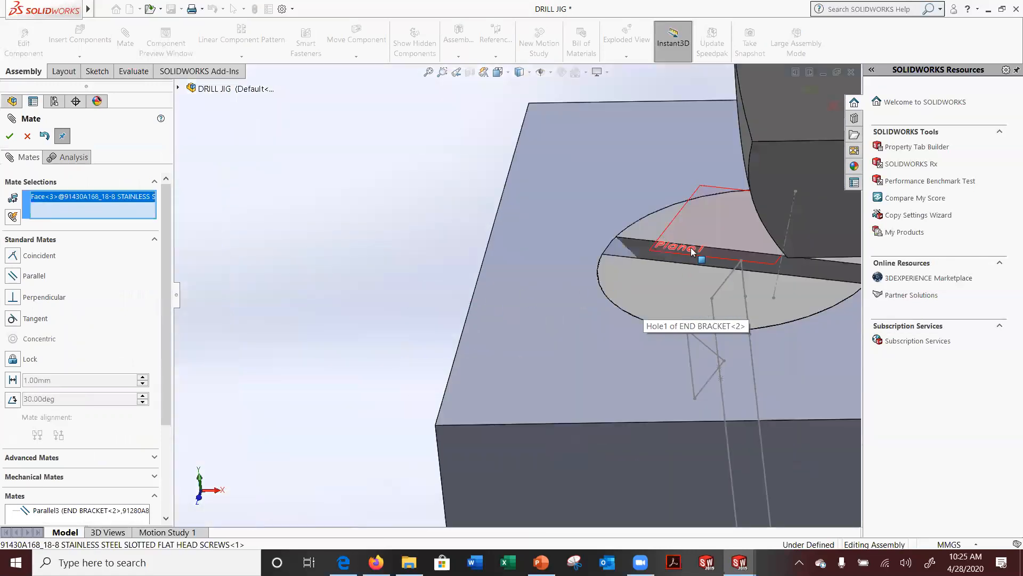
click(639, 249)
click(647, 262)
scroll(647, 262, up, 8)
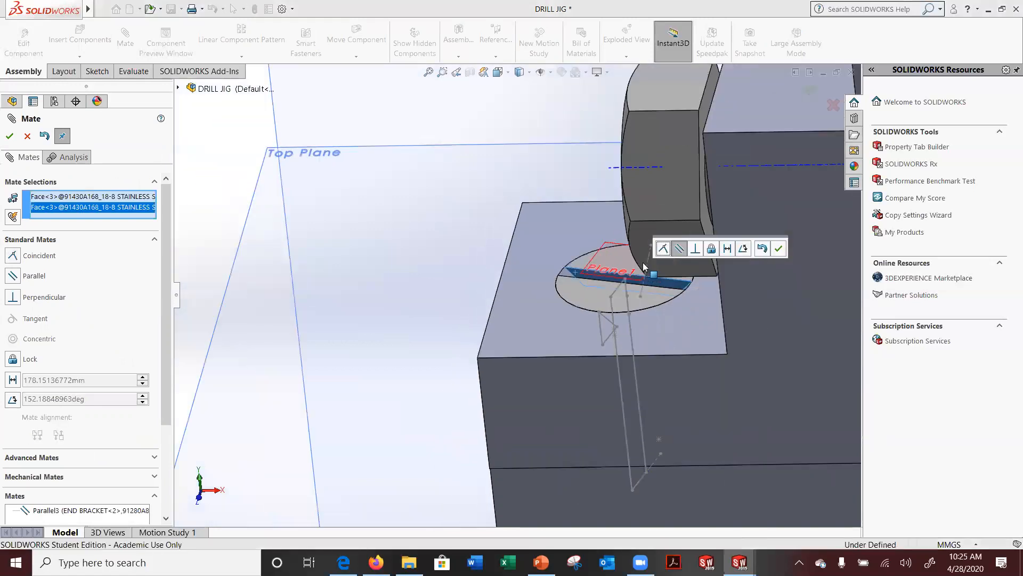
click(33, 278)
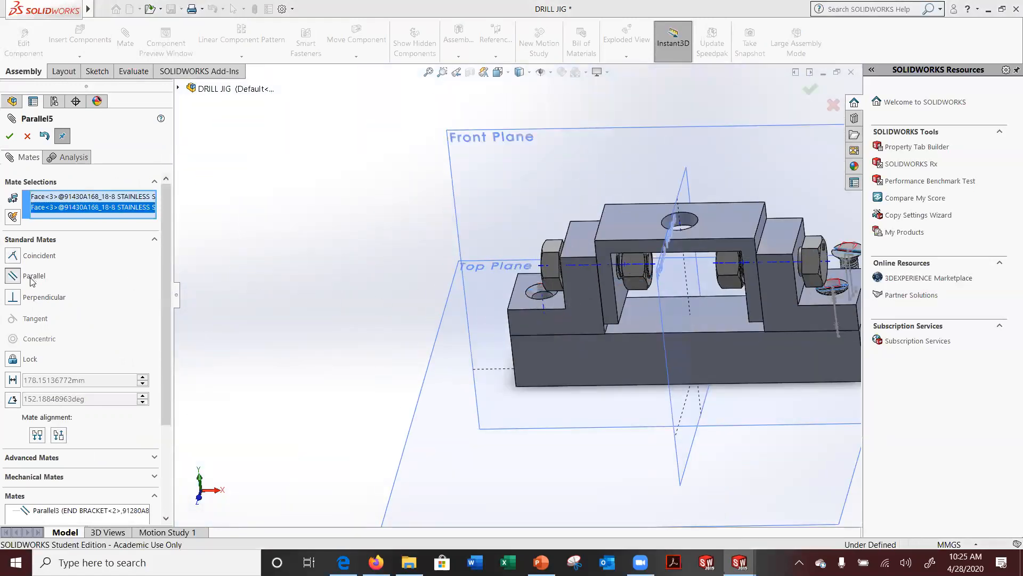
click(27, 137)
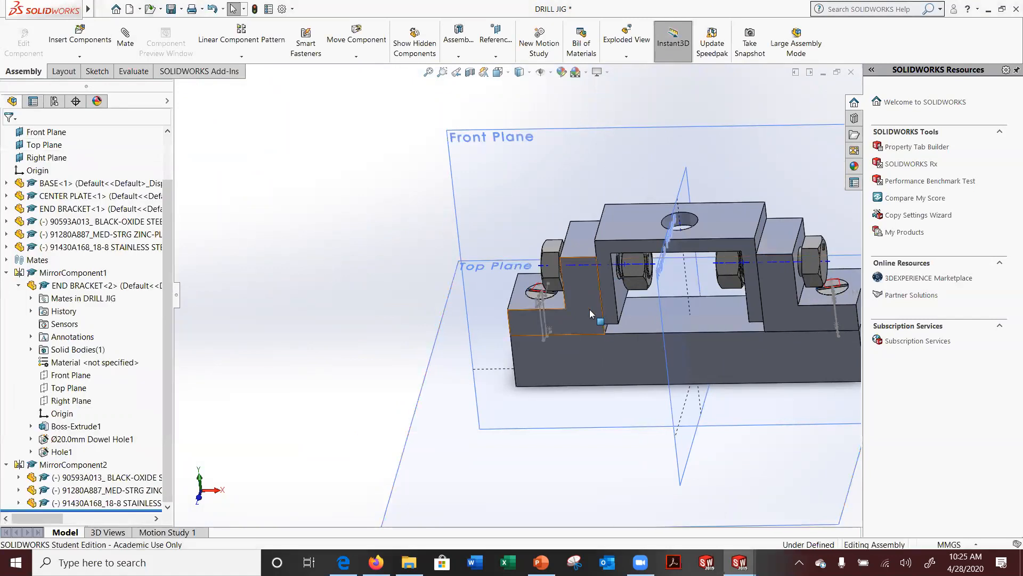
Add a Parallel mate between the slot face of the mirrored flat-head screw and the front face of the original end bracket
scroll(549, 320, down, 5)
scroll(520, 230, down, 3)
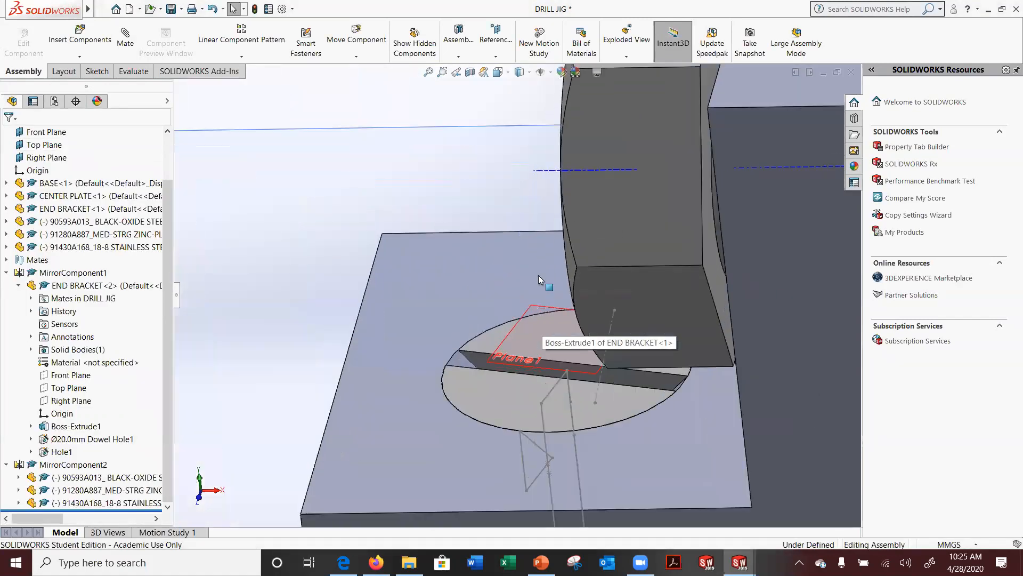
click(478, 362)
scroll(469, 416, up, 3)
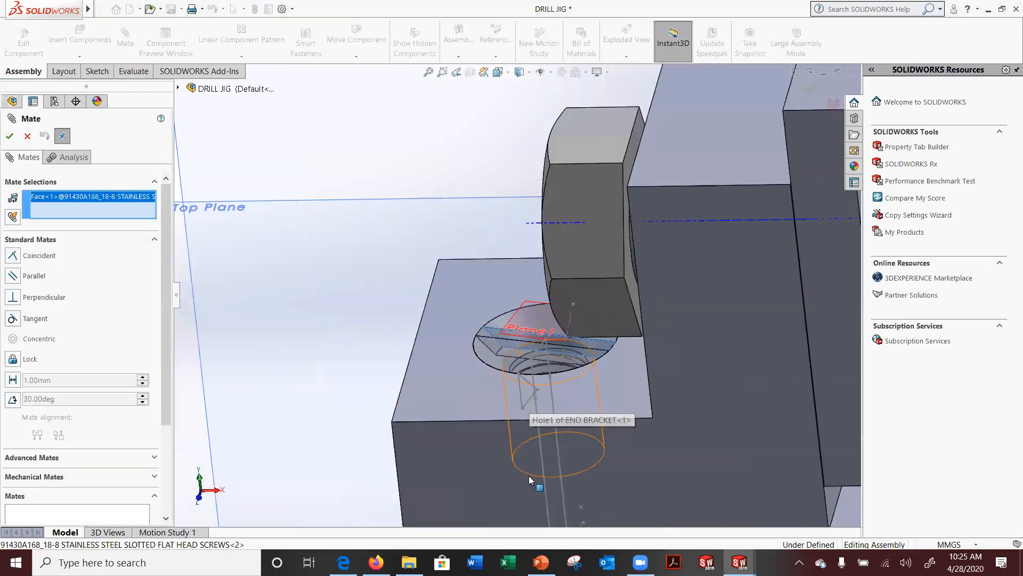
click(468, 445)
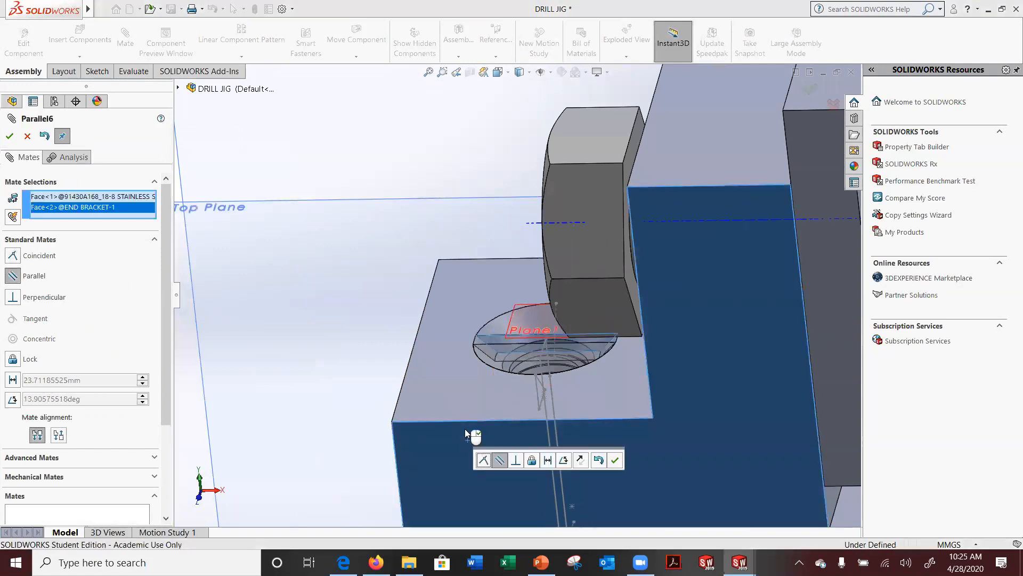
click(9, 136)
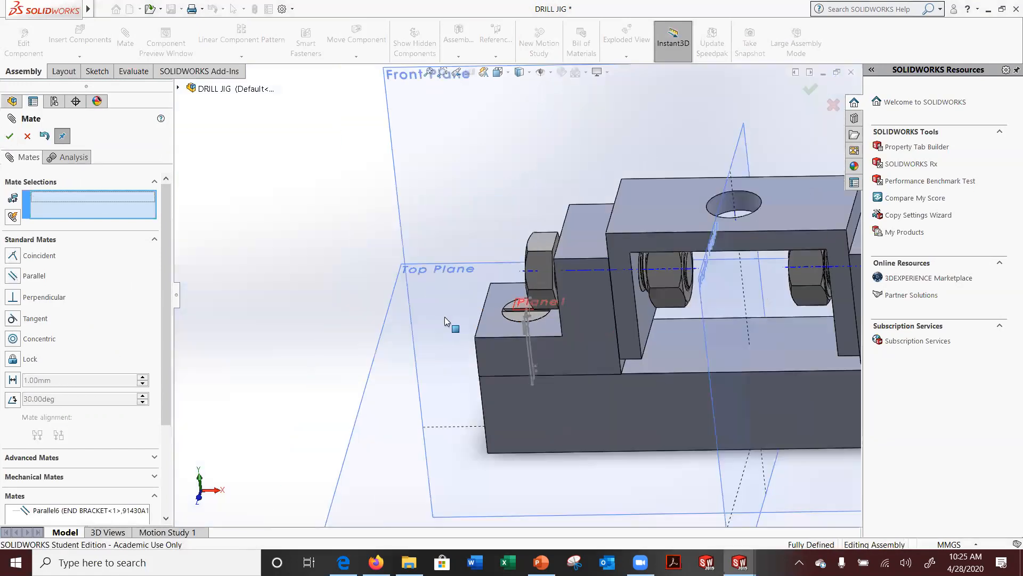
scroll(688, 286, down, 5)
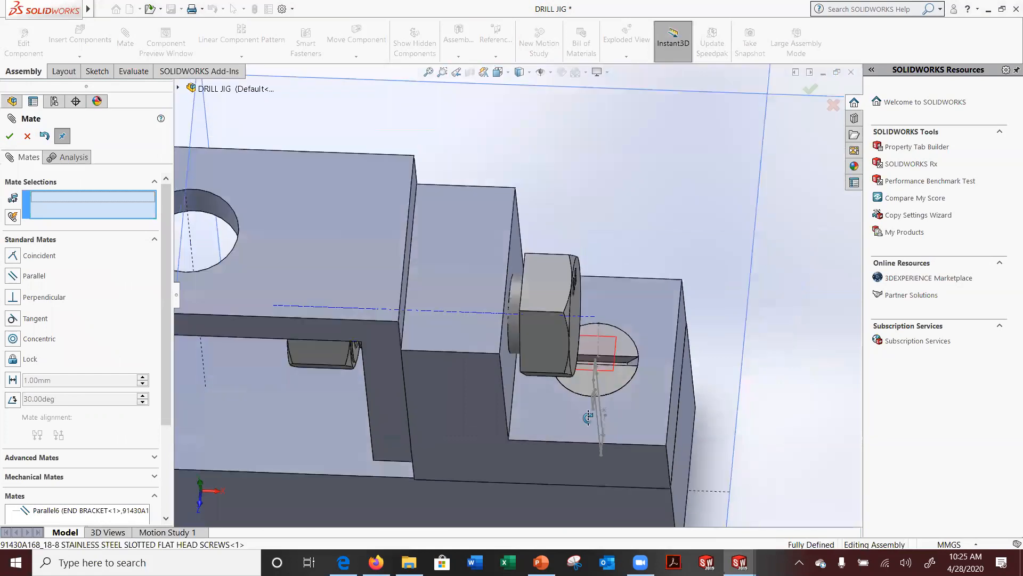
scroll(590, 445, up, 5)
middle_drag(409, 368, 381, 259)
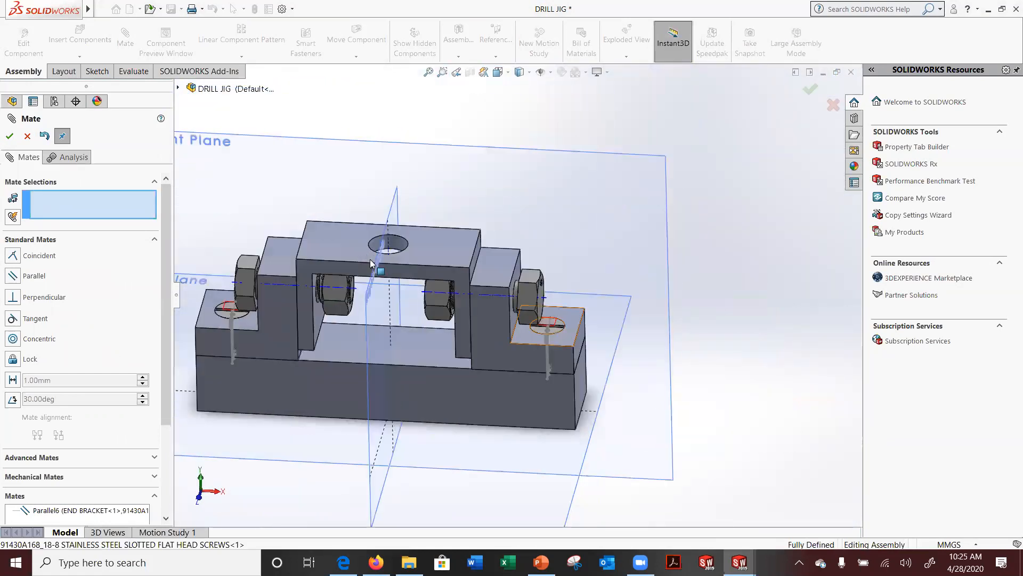
click(9, 136)
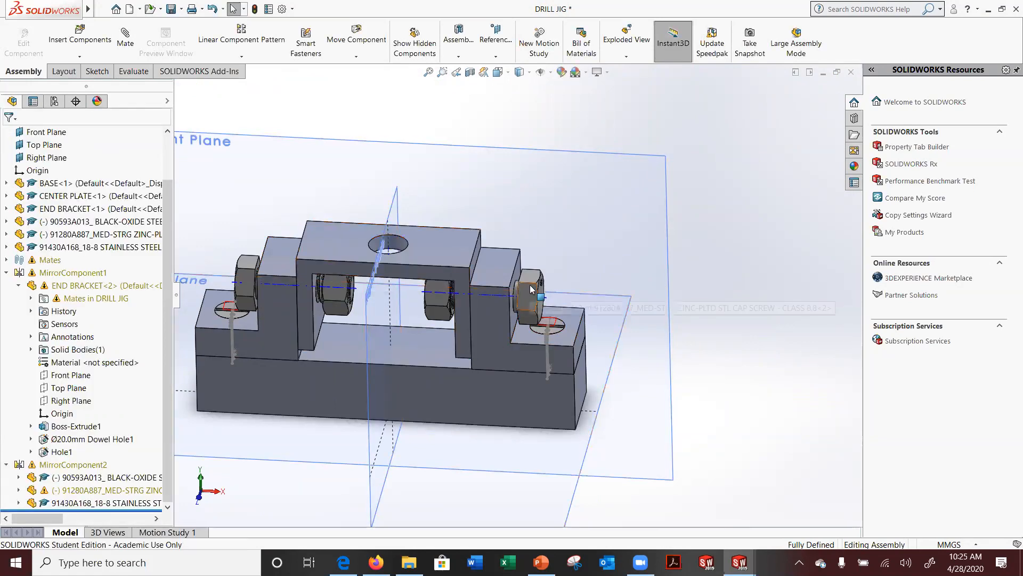
Slide the mirrored hex cap screw outward along its axis until it is clear of the end bracket
drag(531, 288, 614, 308)
click(690, 375)
scroll(521, 296, up, 1)
click(526, 304)
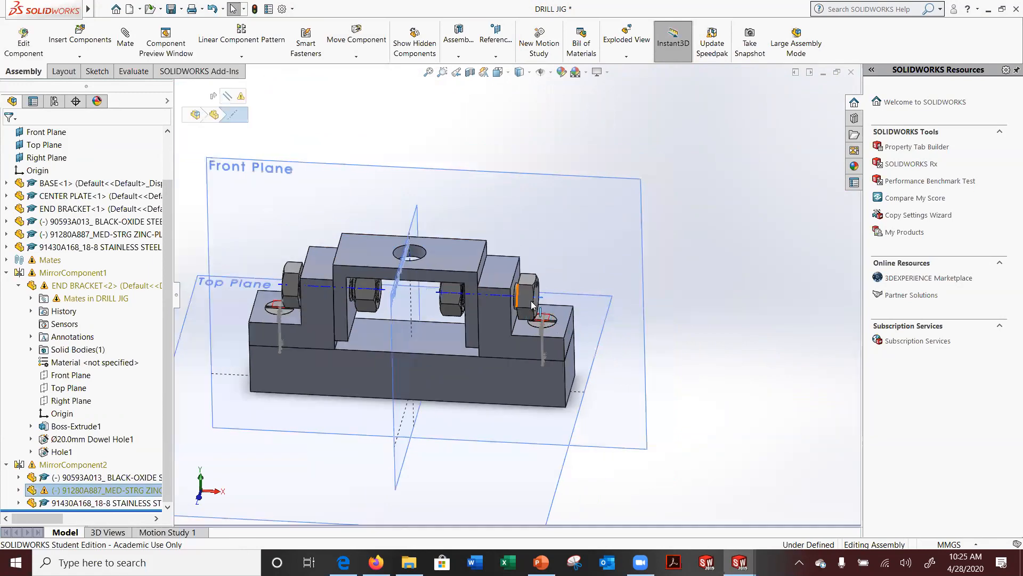
drag(528, 304, 586, 323)
scroll(441, 300, up, 3)
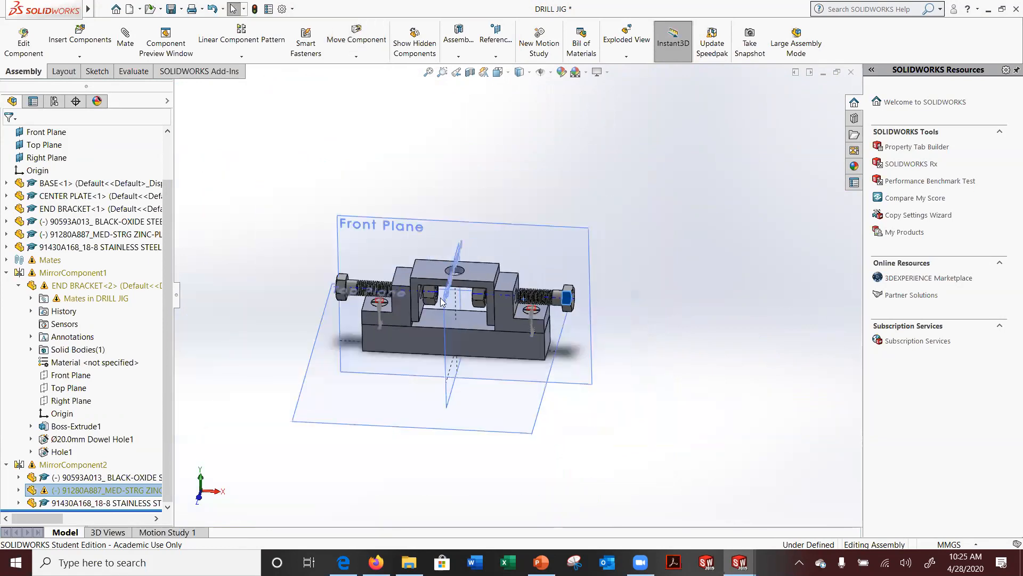
scroll(442, 298, down, 3)
mouse_move(441, 296)
mouse_down()
mouse_move(471, 297)
mouse_move(449, 292)
mouse_up()
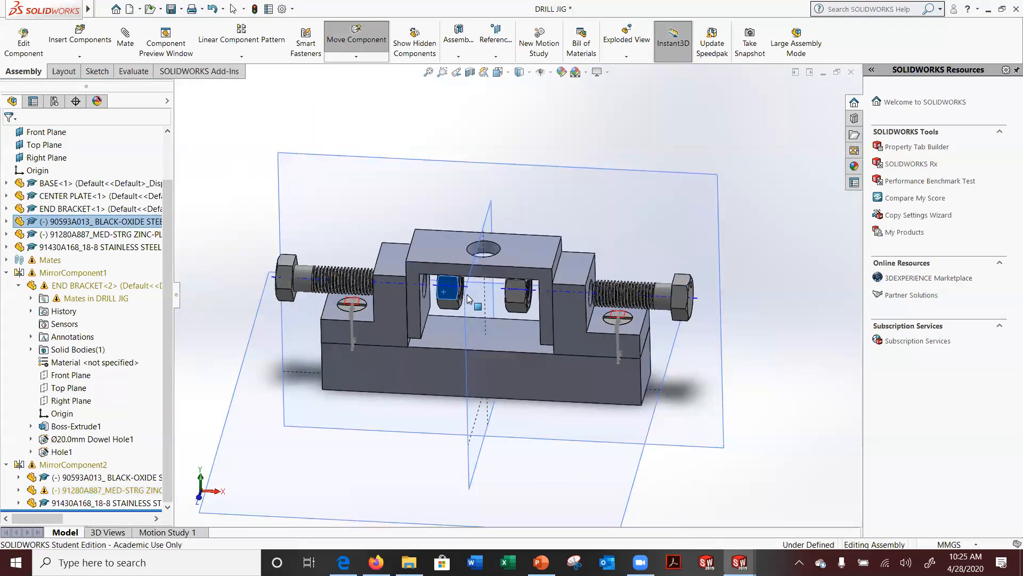
key(Escape)
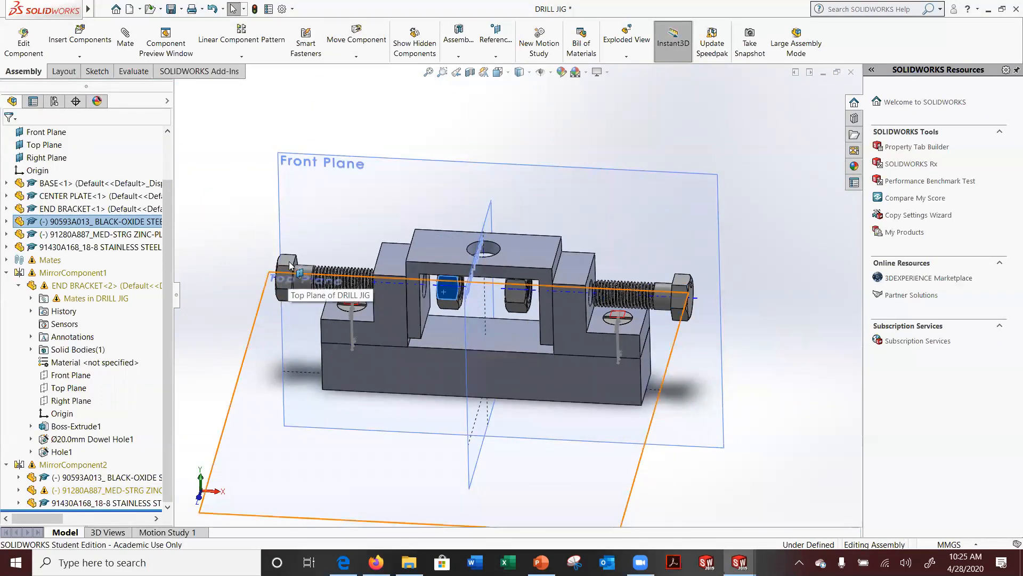
drag(677, 299, 767, 319)
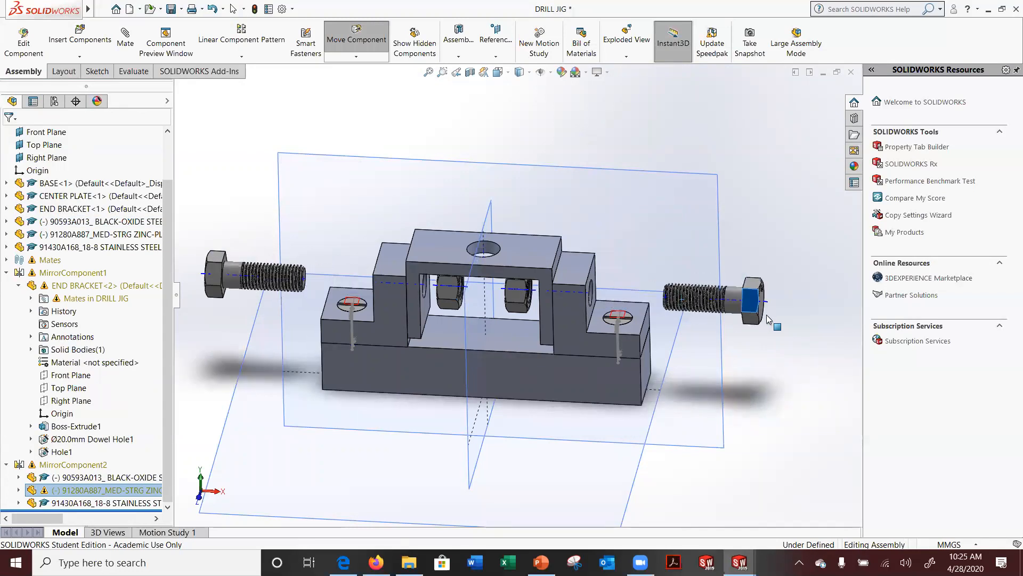
Examine the slotted flat-head screws and test whether the original one can still be moved
middle_drag(495, 340, 490, 303)
scroll(600, 324, down, 4)
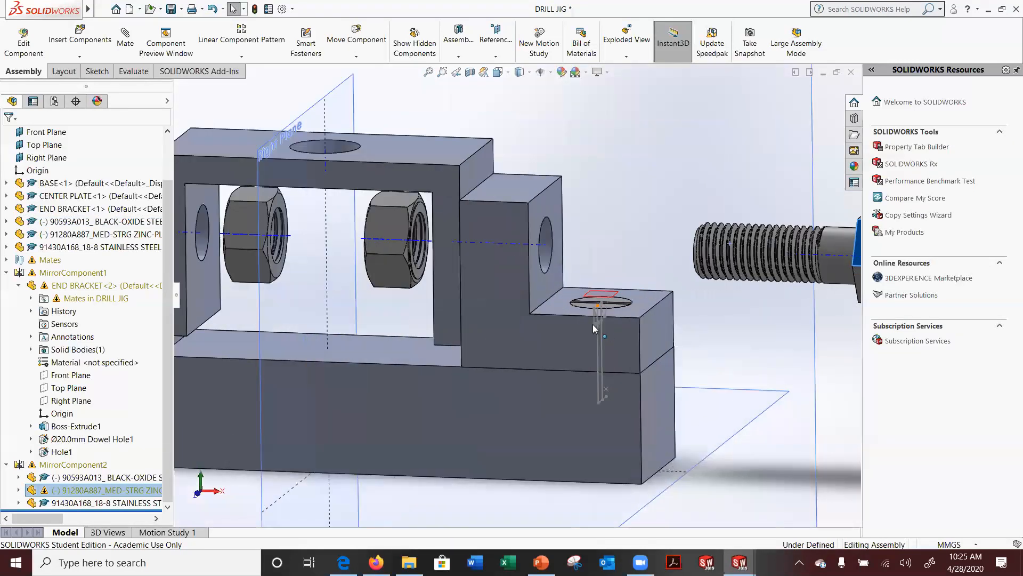
scroll(594, 327, up, 4)
middle_drag(594, 325, 575, 293)
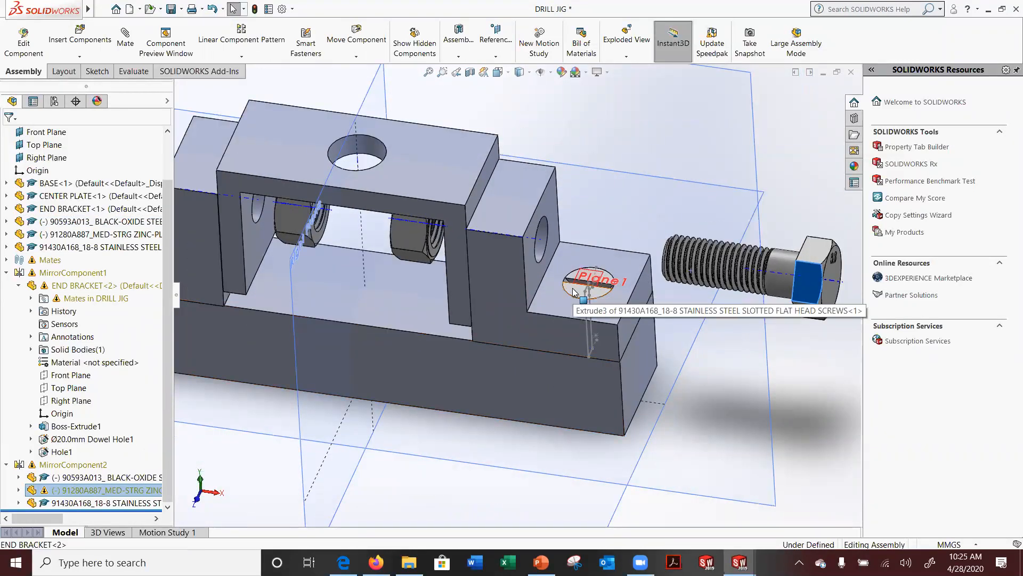
drag(573, 292, 583, 242)
scroll(620, 398, up, 3)
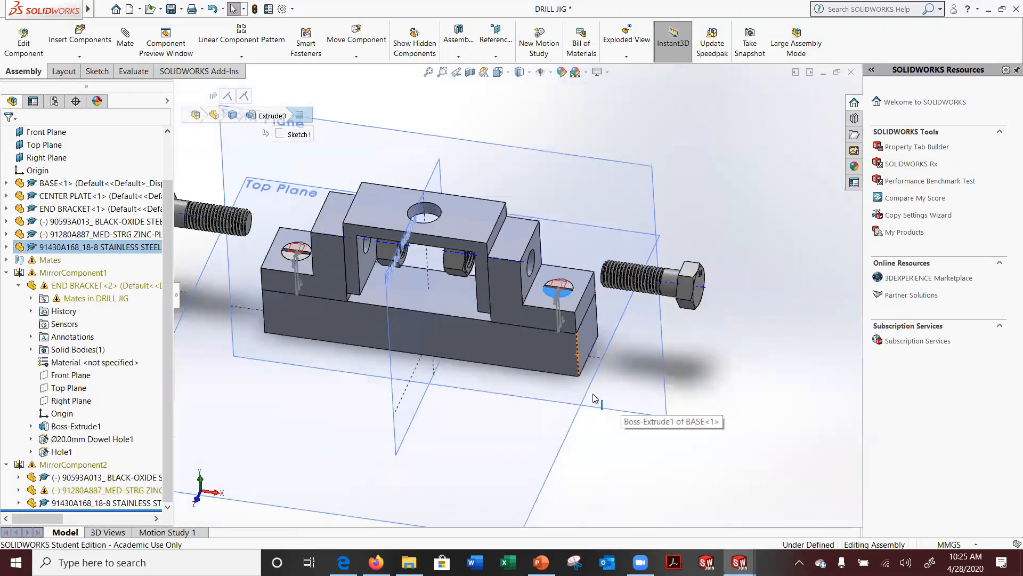
scroll(331, 274, down, 2)
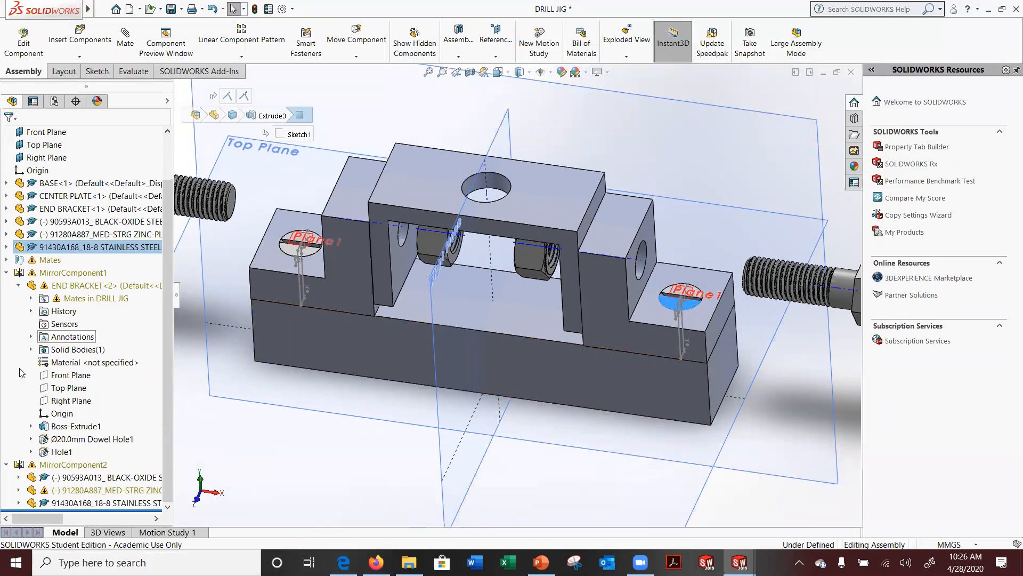
Delete the unsolved Parallel3 mate between the mirrored end bracket and its cap screw
click(7, 273)
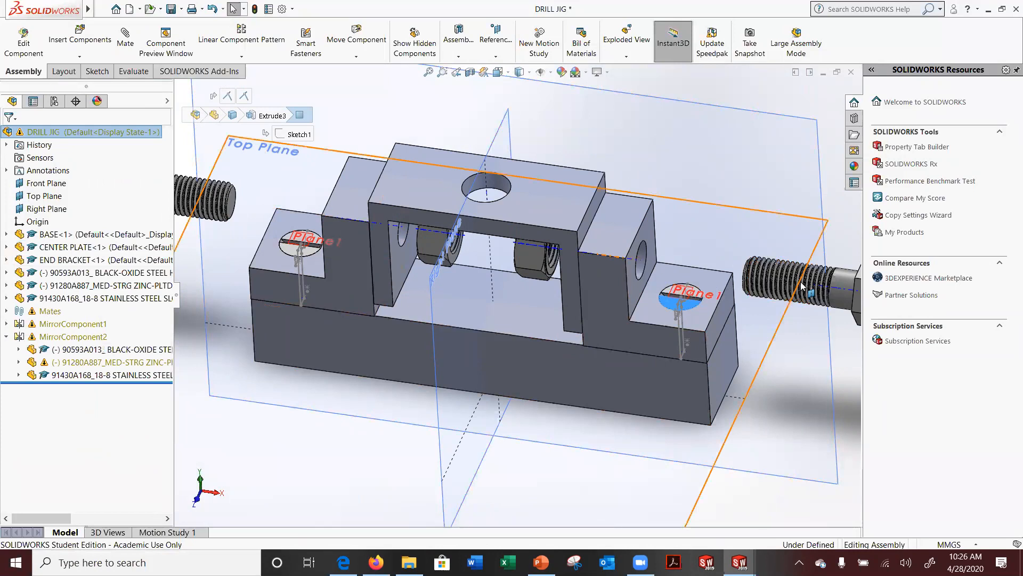
click(840, 297)
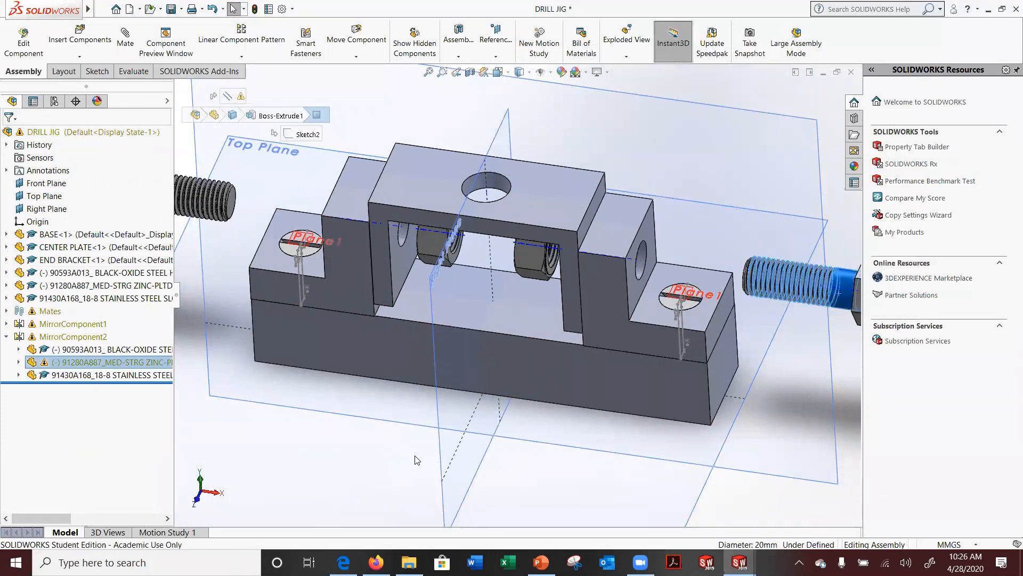
click(475, 563)
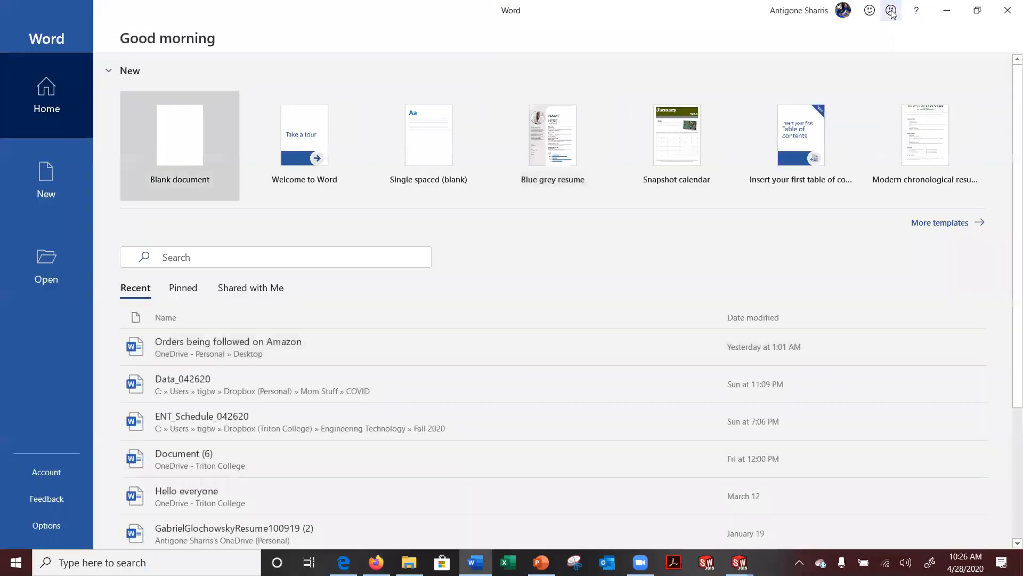
click(1008, 11)
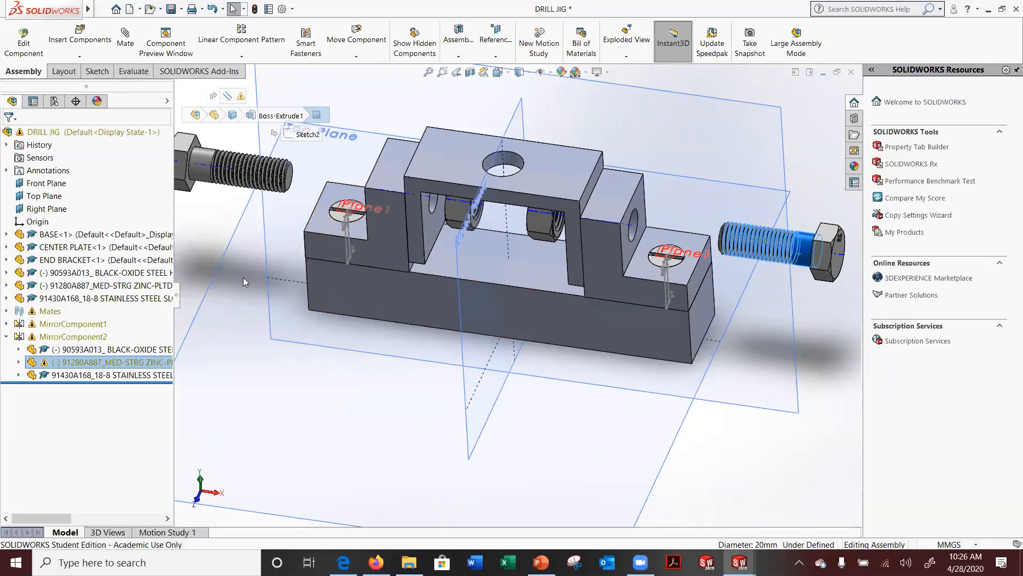
click(47, 313)
click(7, 312)
scroll(86, 341, down, 2)
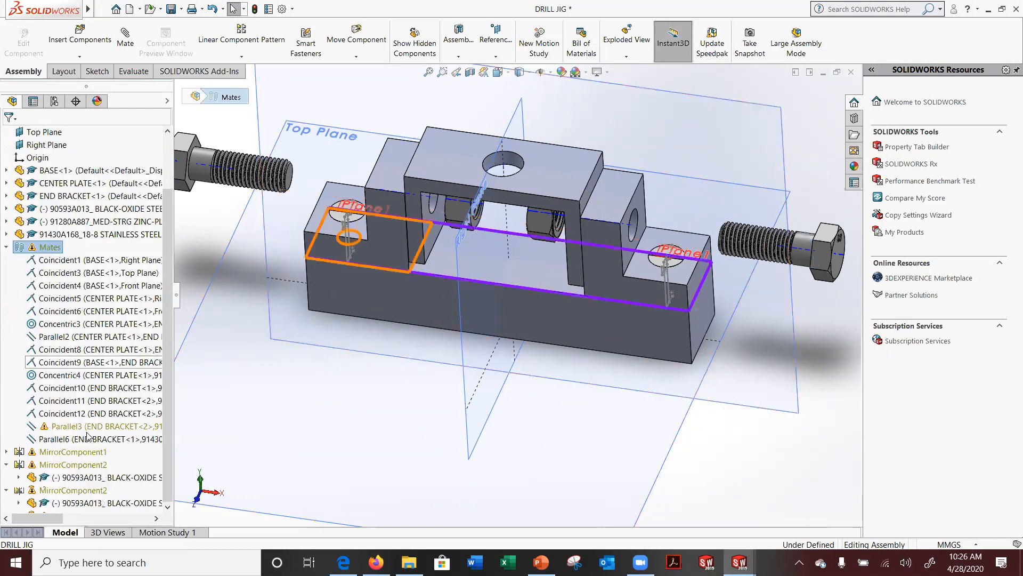
click(97, 427)
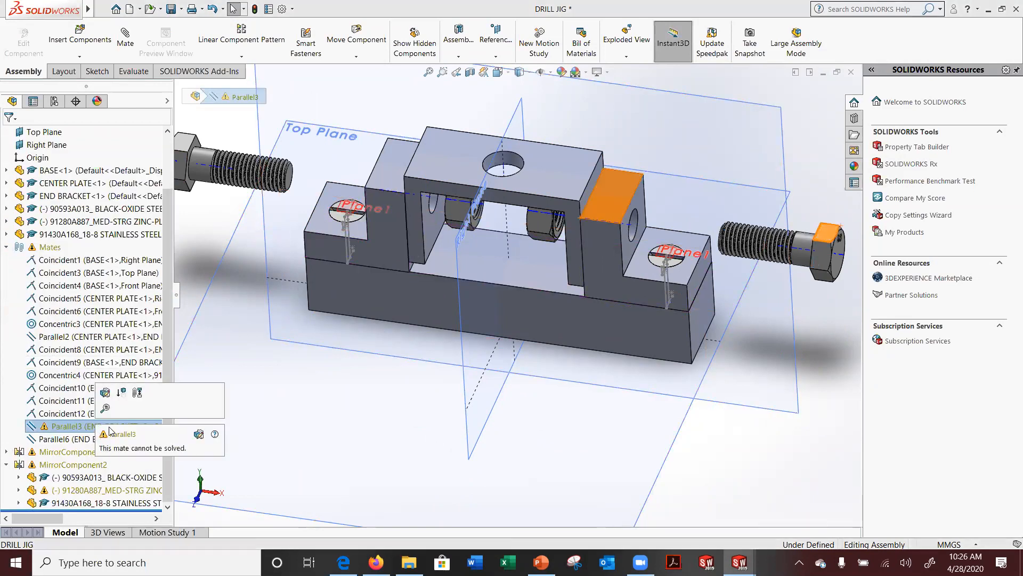
right_click(92, 425)
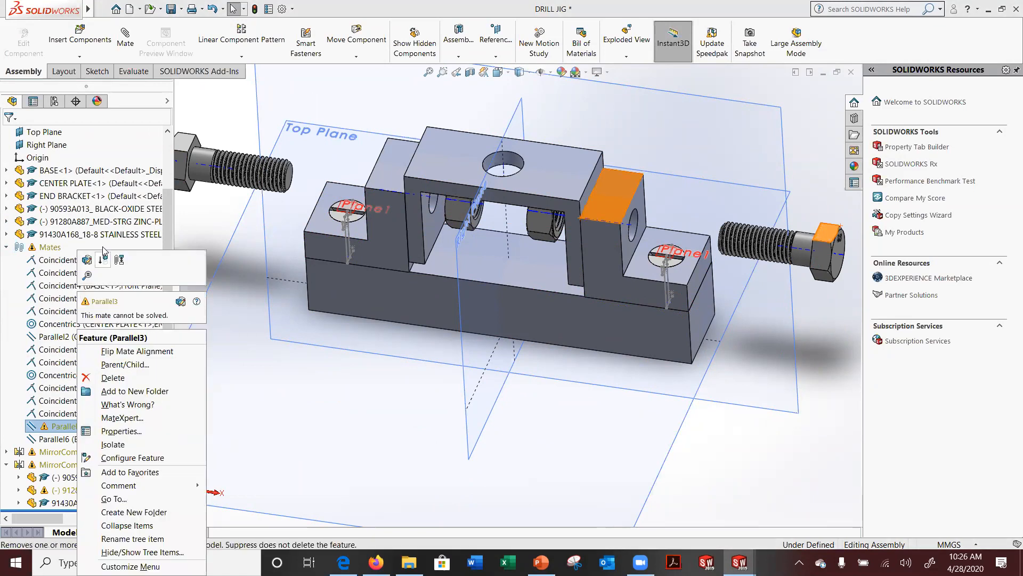
click(95, 379)
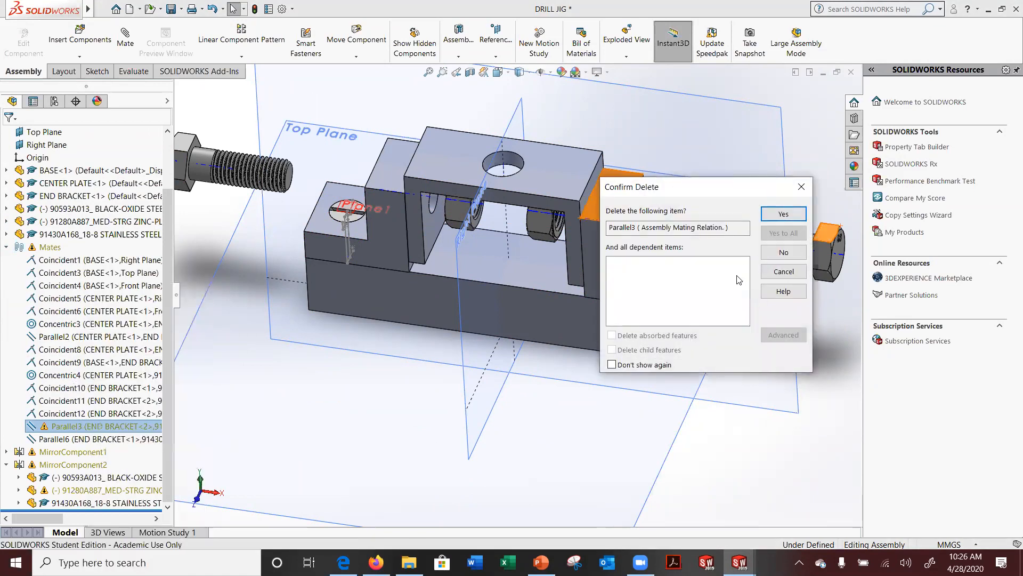
click(795, 215)
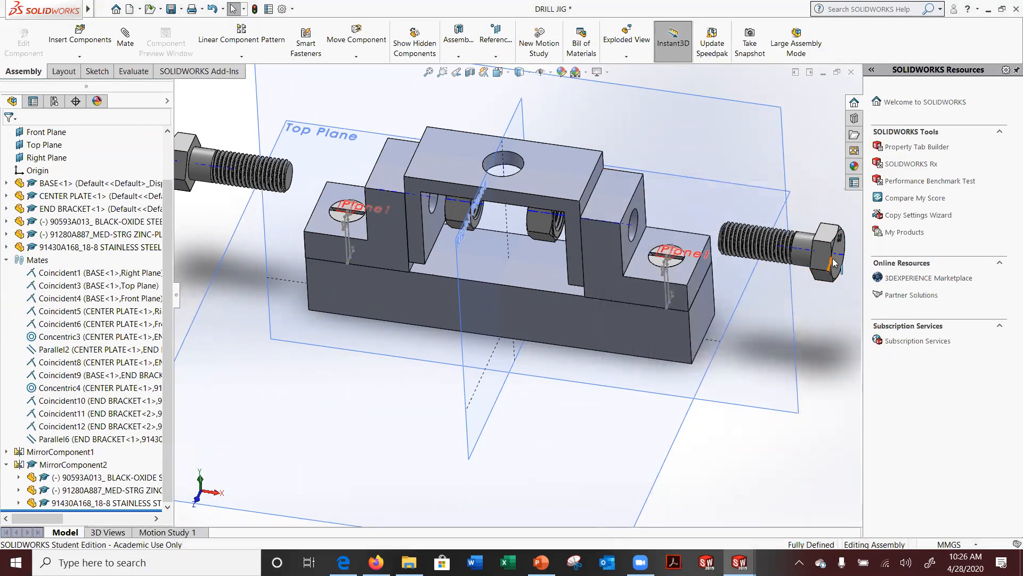
Add a Parallel mate between the upper head flats of the original and mirrored hex cap screws
drag(833, 261, 814, 244)
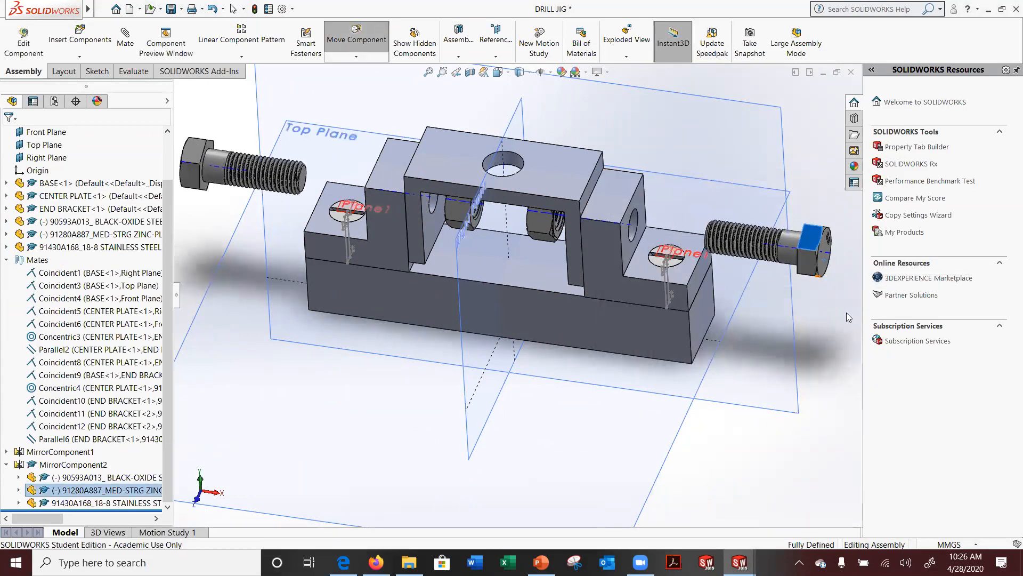
click(814, 239)
ctrl+click(194, 149)
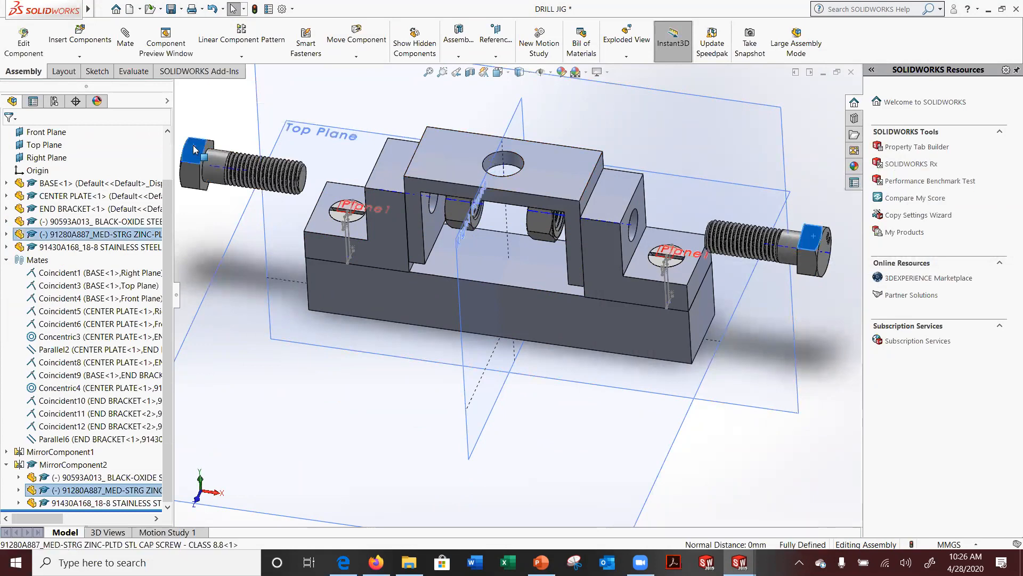
click(132, 43)
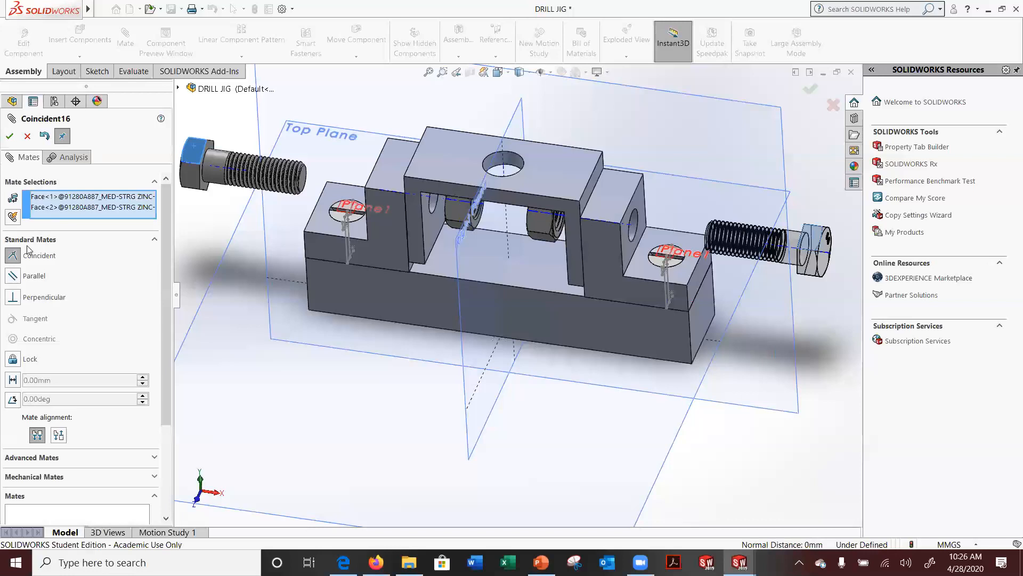
click(12, 276)
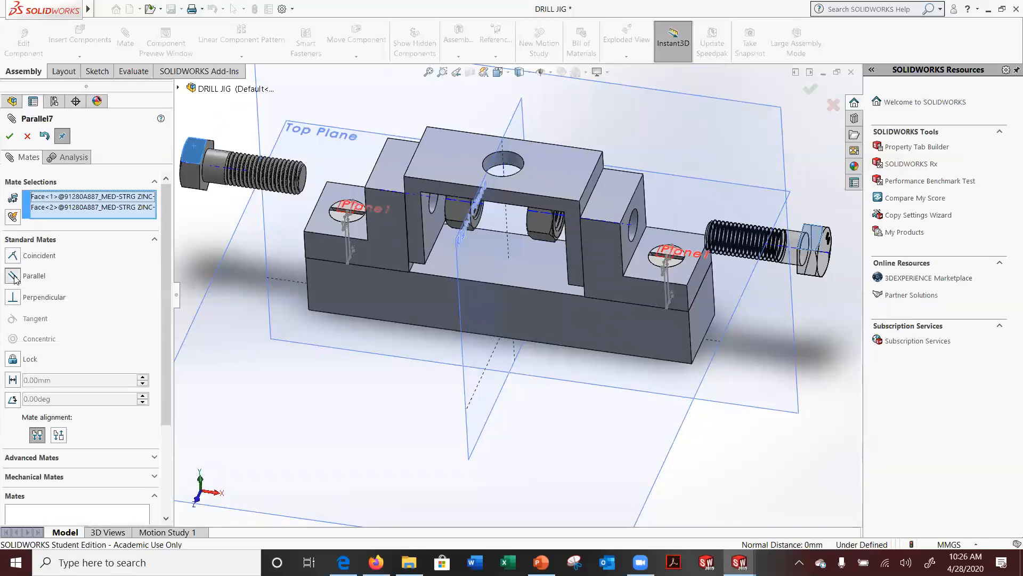
click(10, 137)
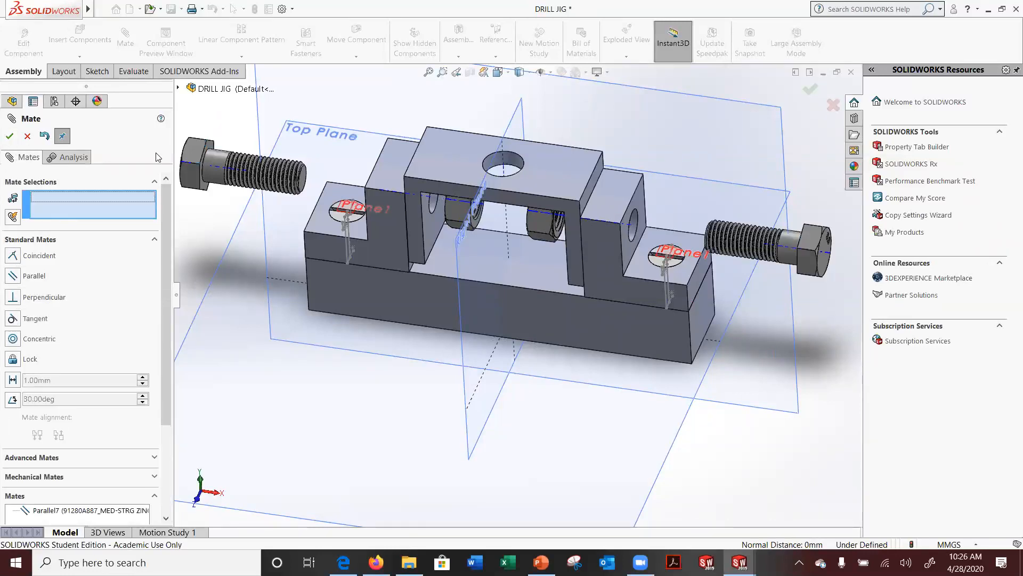
Add an anti-aligned Parallel mate between a head flat of the mirrored hex cap screw and the mirrored end bracket's top face
click(816, 240)
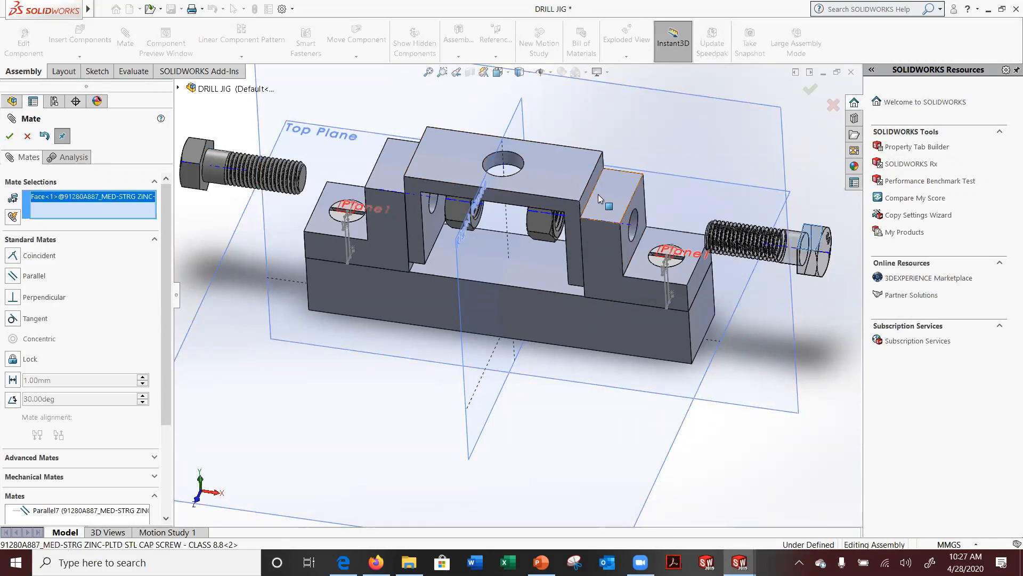
click(607, 199)
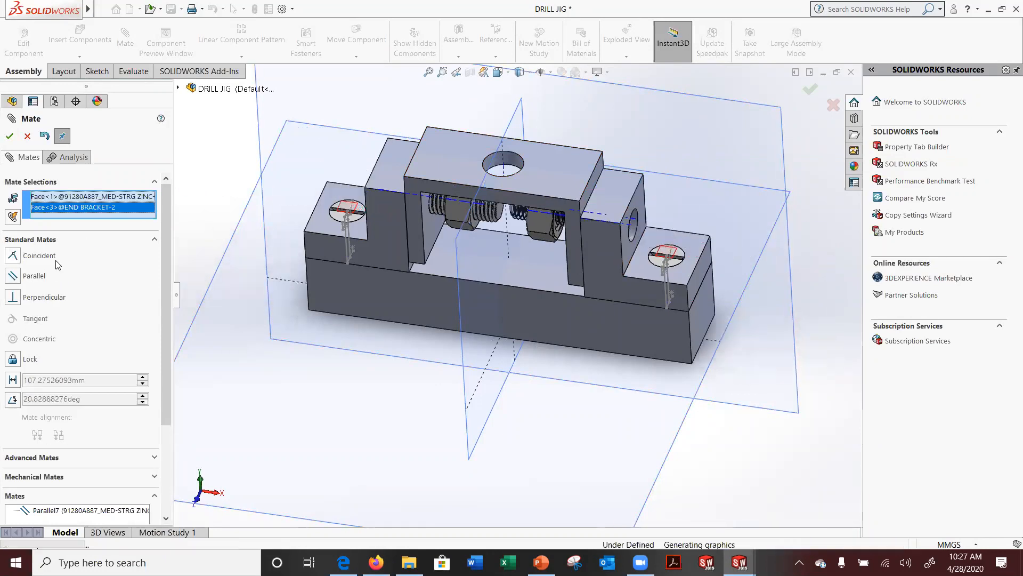
click(13, 277)
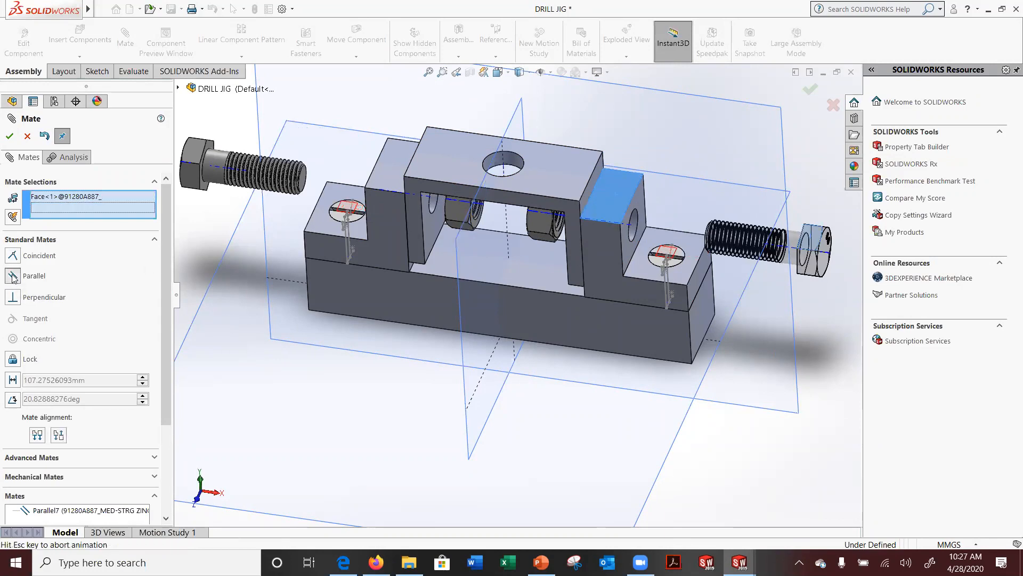
middle_drag(376, 358, 304, 235)
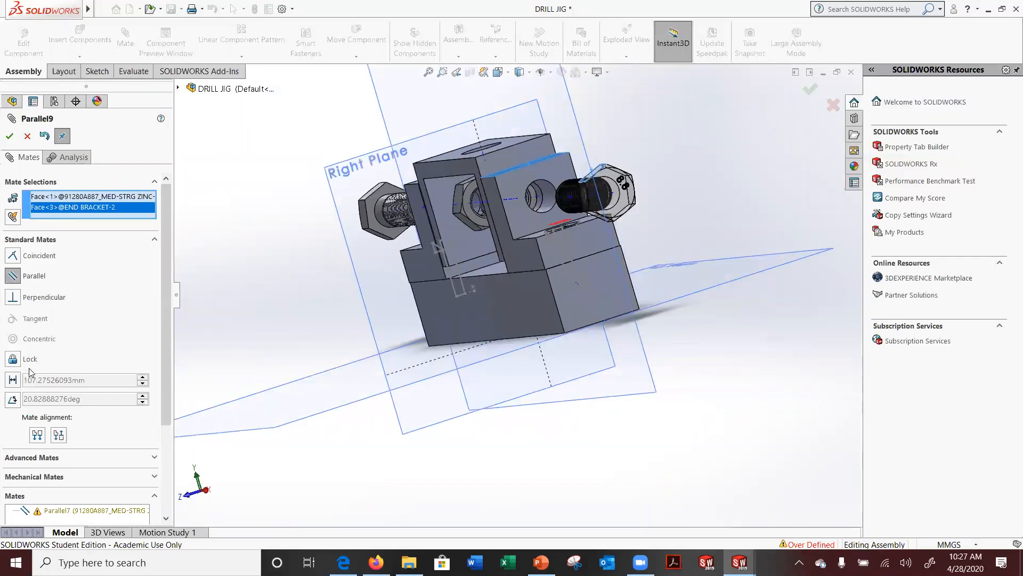
click(58, 435)
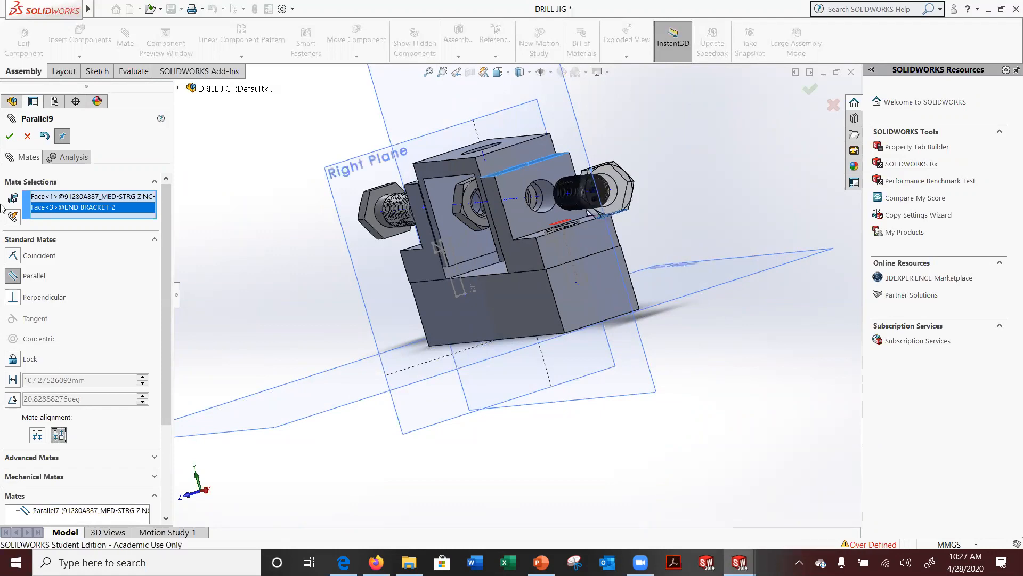
click(11, 136)
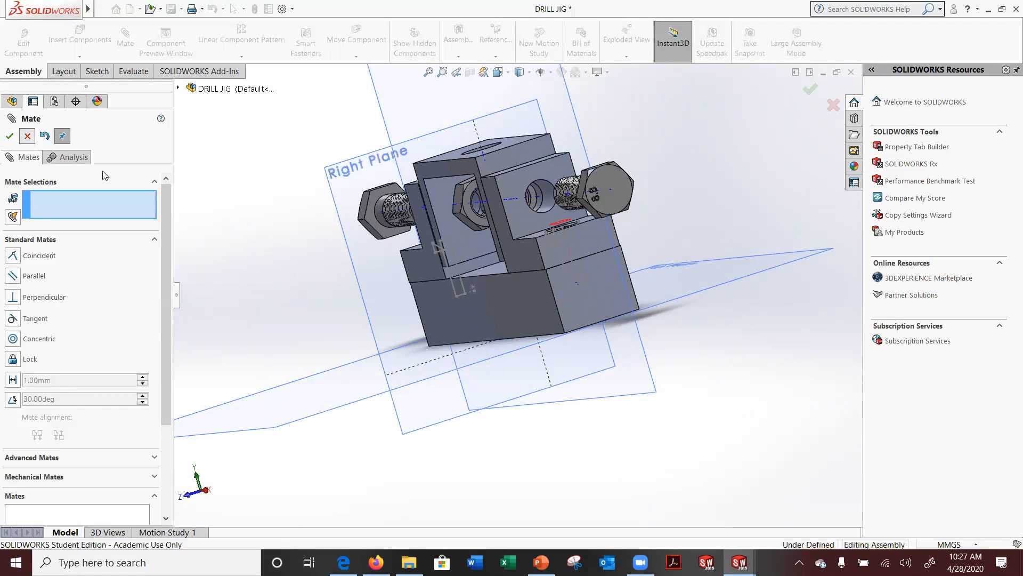
click(11, 137)
Slide the mirrored hex cap screw slightly inward along its axis to test its remaining movement
middle_drag(243, 247, 336, 270)
scroll(533, 248, up, 1)
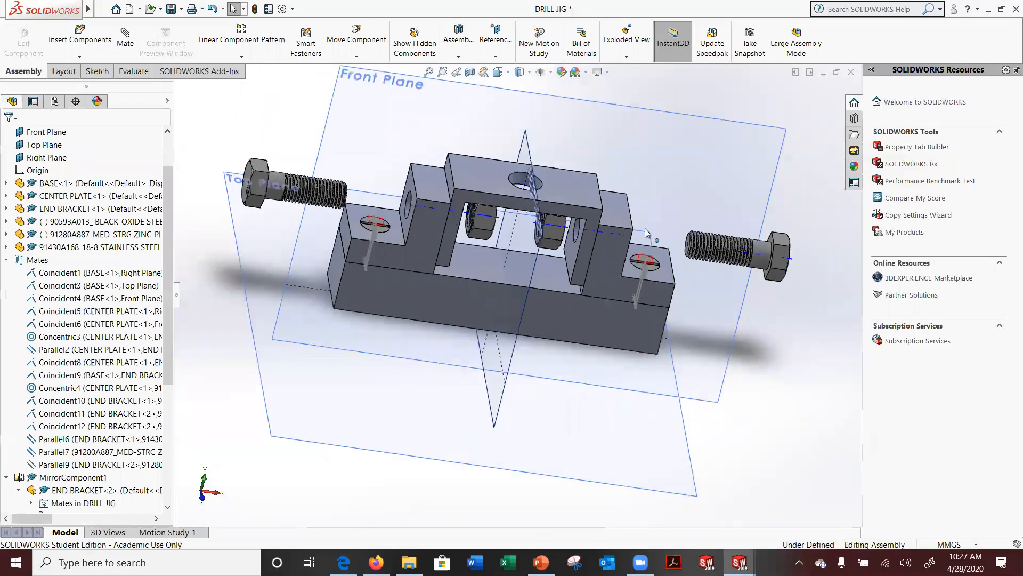
click(786, 263)
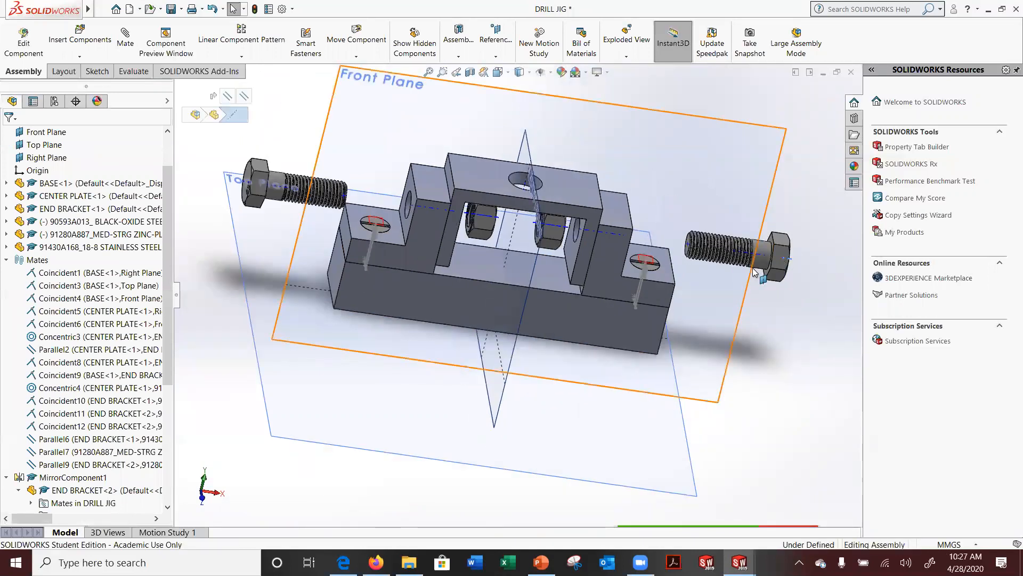
mouse_move(783, 267)
mouse_down()
mouse_move(734, 264)
mouse_move(772, 263)
mouse_up()
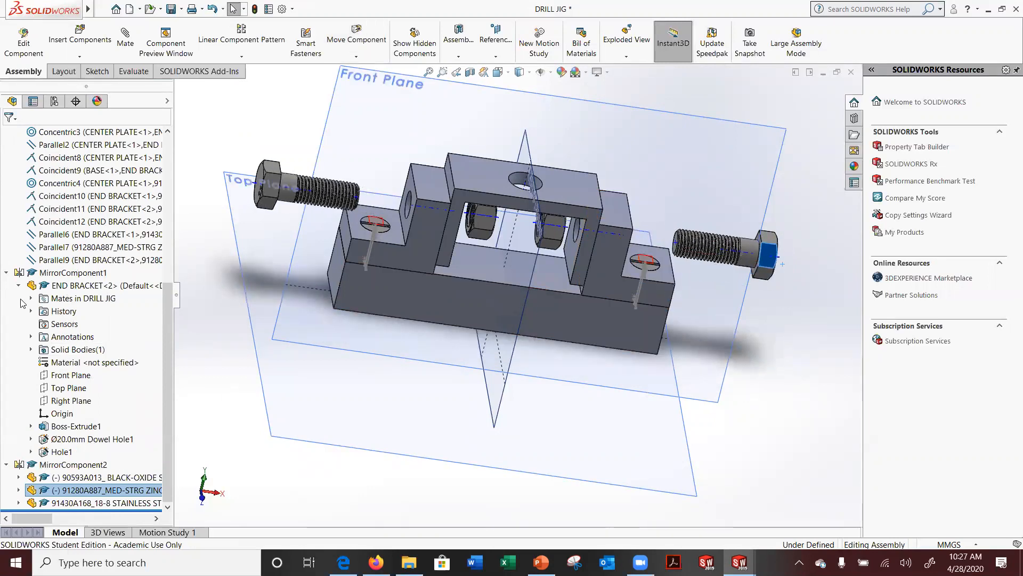
Delete the Coincident12 mate between the mirrored end bracket and the slotted flat-head screw
click(651, 265)
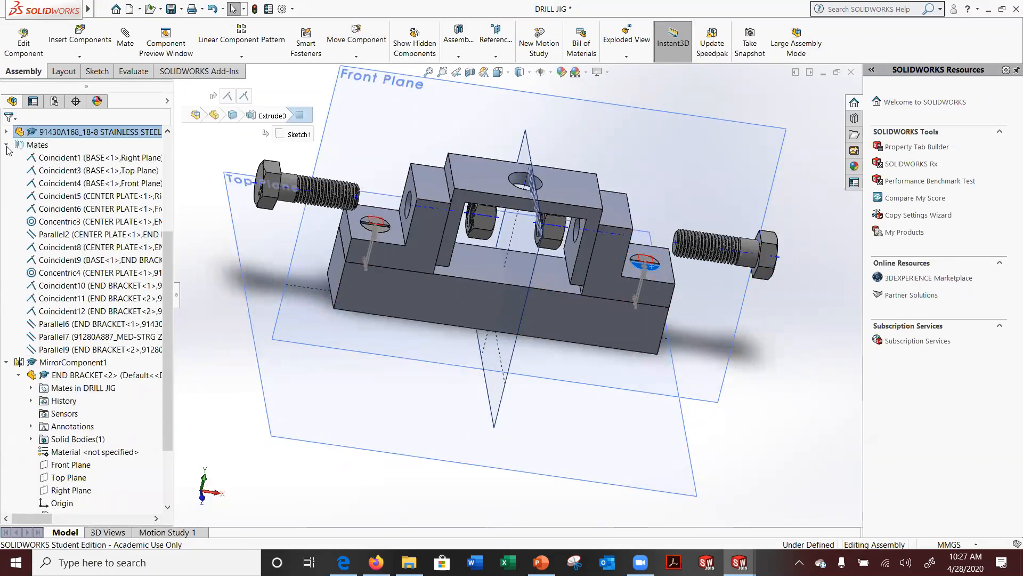
click(6, 146)
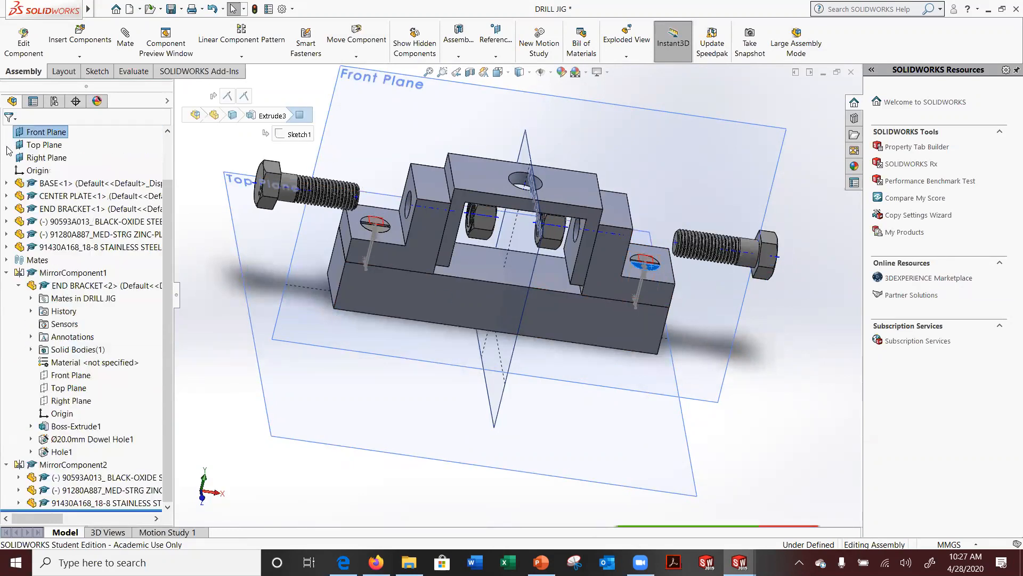
click(7, 465)
click(6, 312)
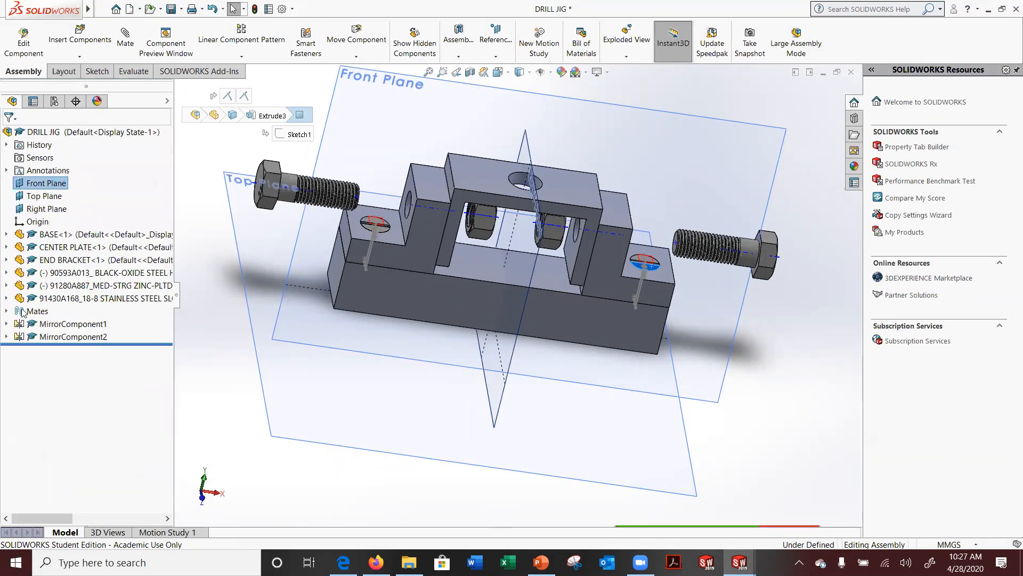
click(30, 314)
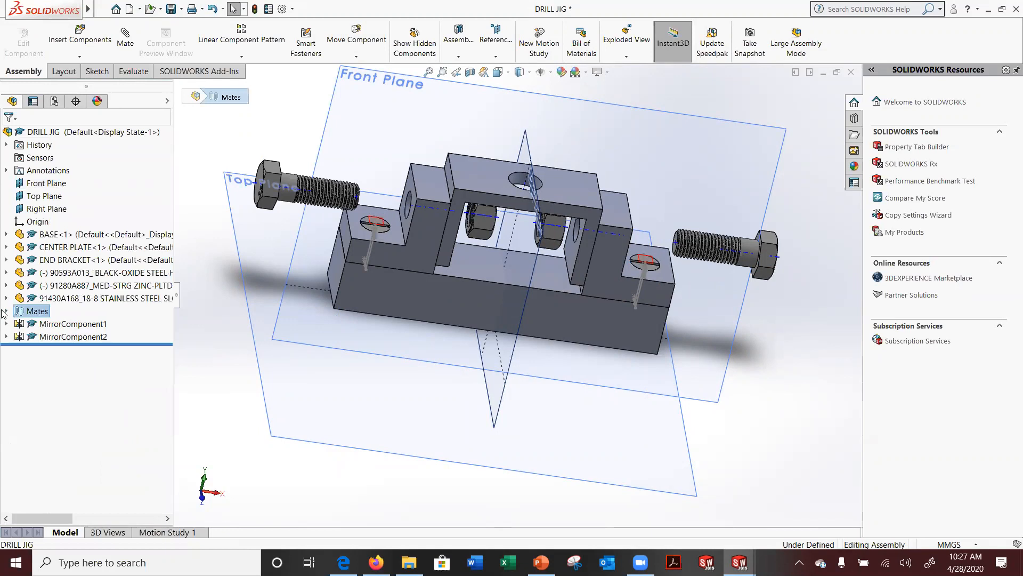
click(5, 311)
scroll(93, 459, down, 1)
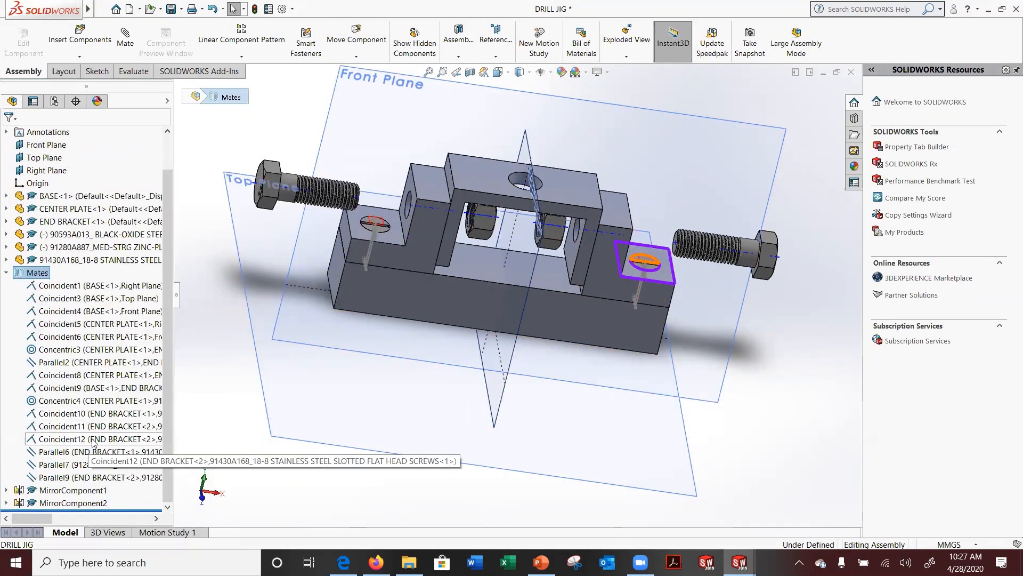
click(93, 440)
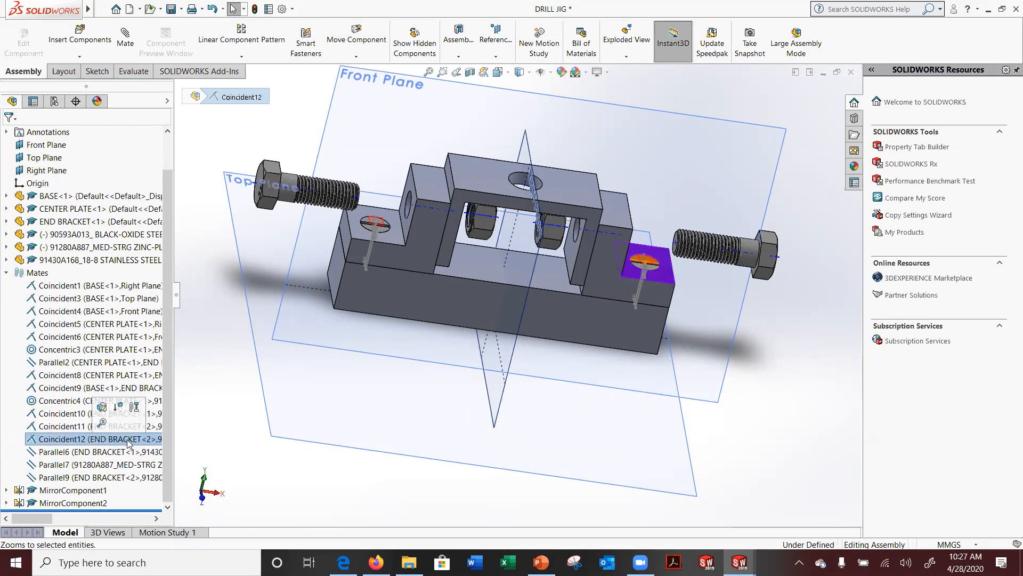
key(Delete)
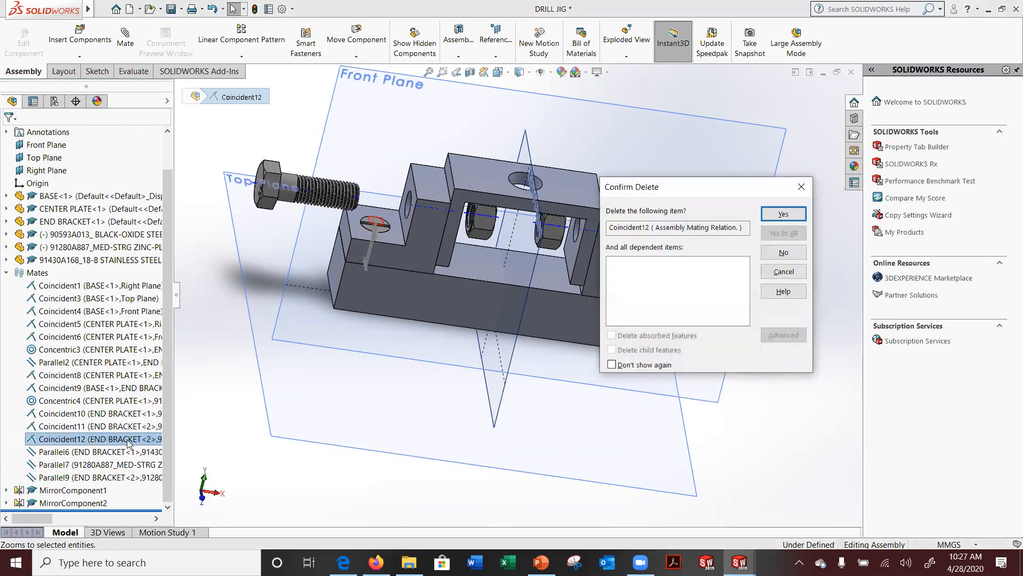
click(784, 214)
Move the slotted flat-head screw up out of its countersunk hole until it is well clear of the end bracket
scroll(600, 255, down, 5)
drag(600, 255, 674, 56)
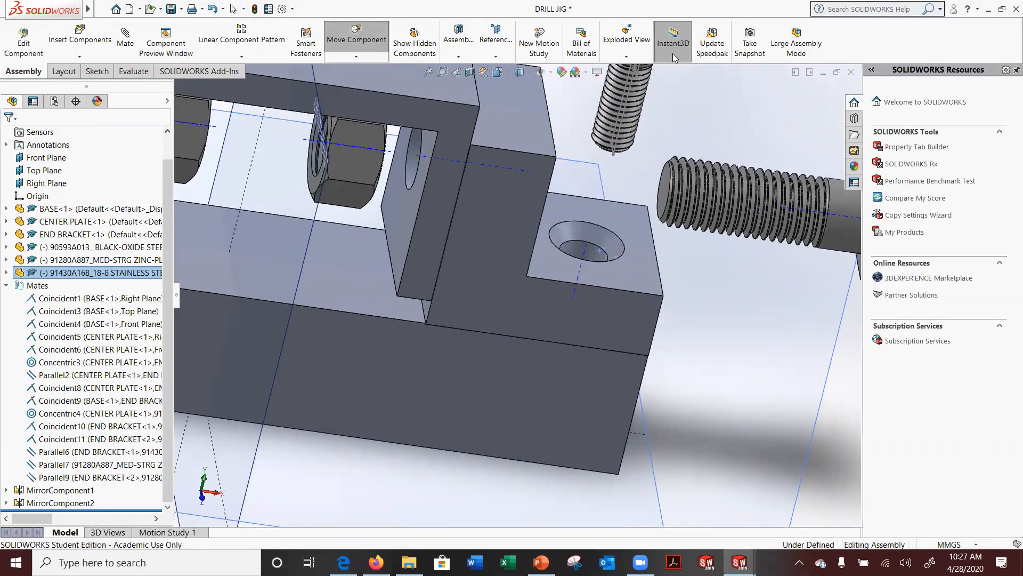
scroll(672, 111, up, 5)
drag(579, 179, 586, 143)
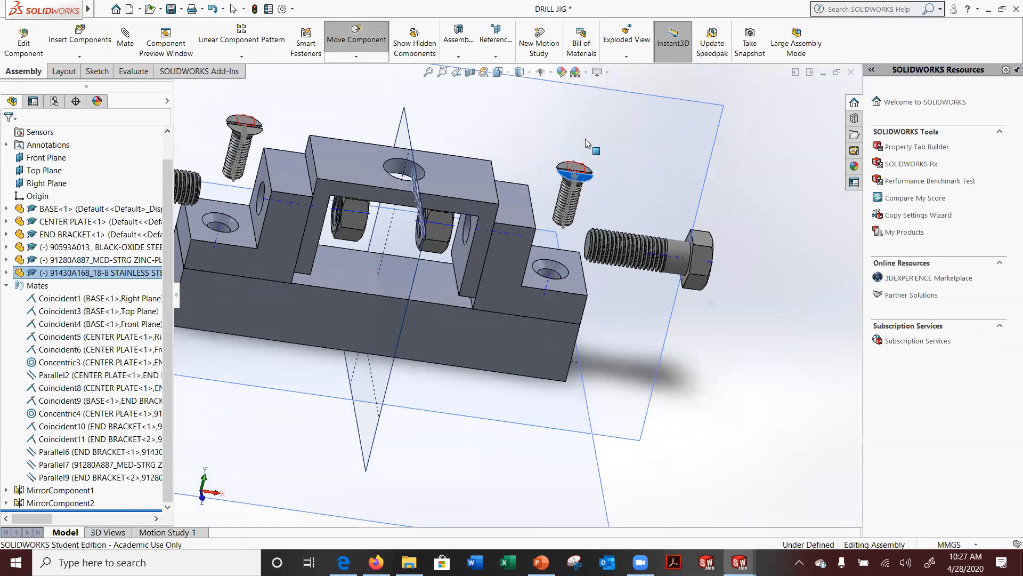
drag(582, 182, 588, 157)
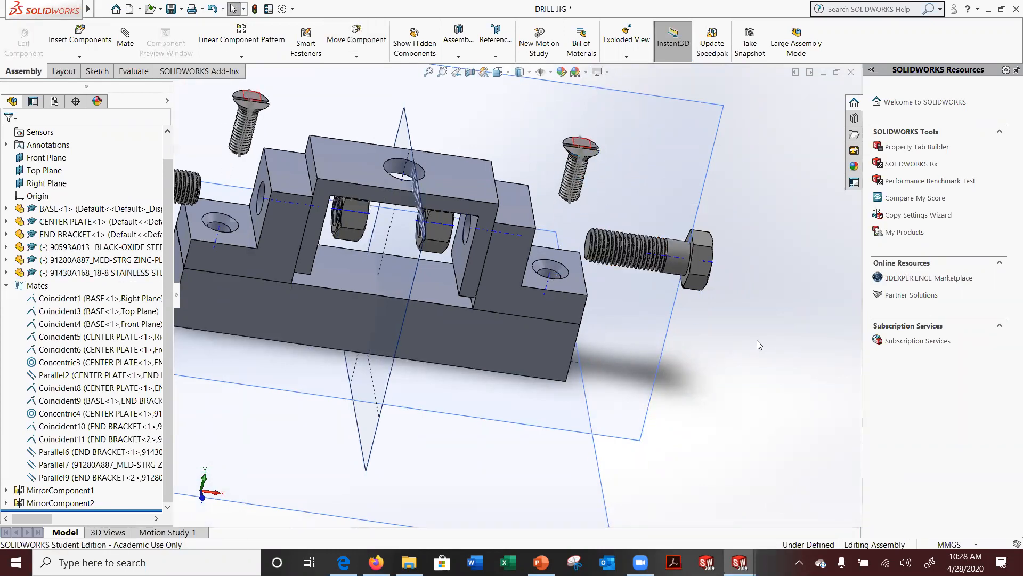
Rebuild and save the drill jig assembly
scroll(757, 341, up, 2)
middle_drag(757, 342, 731, 295)
scroll(458, 205, down, 1)
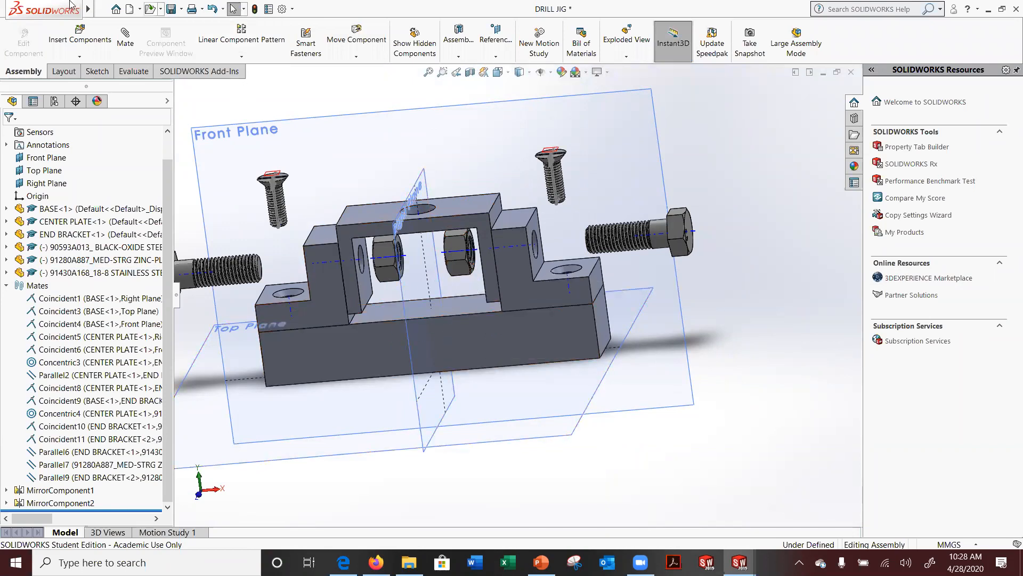
click(121, 9)
click(147, 9)
click(173, 9)
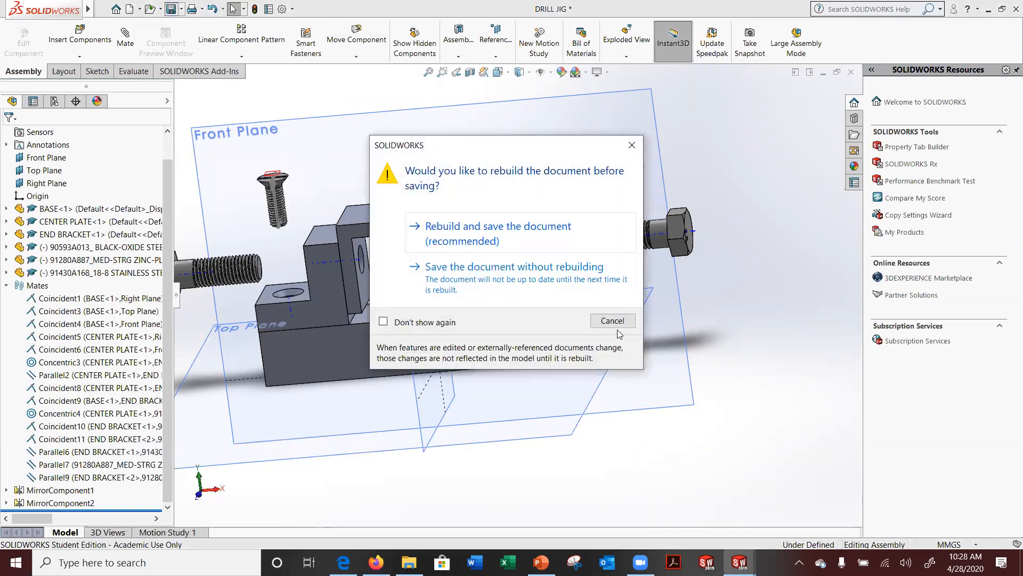
click(519, 235)
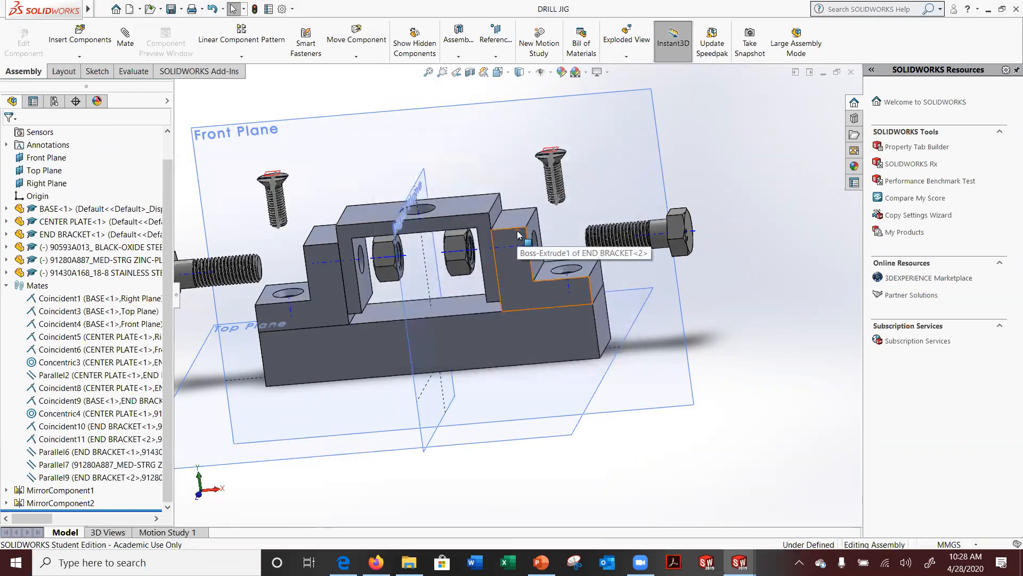
drag(476, 333, 494, 388)
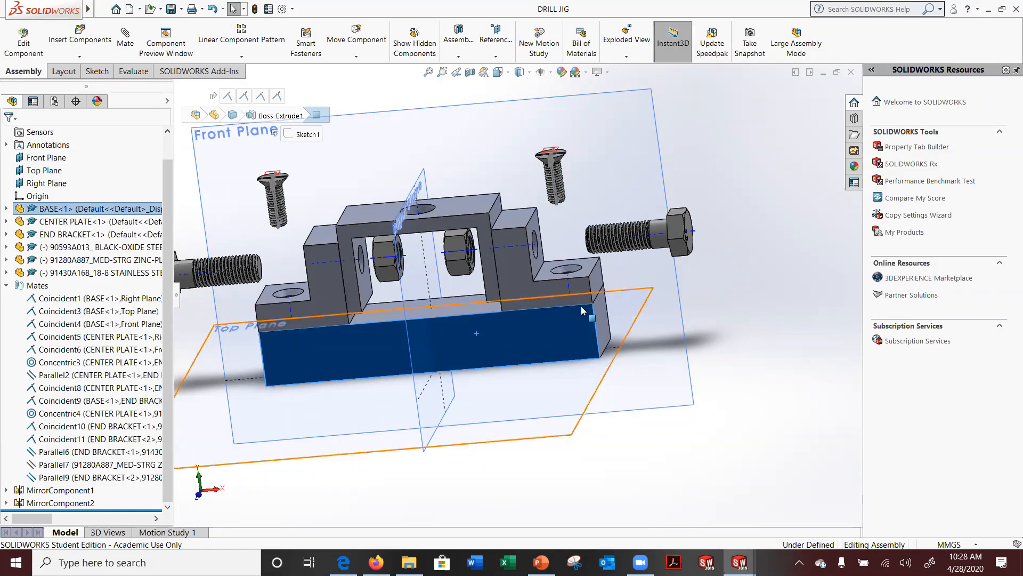
click(7, 208)
click(58, 209)
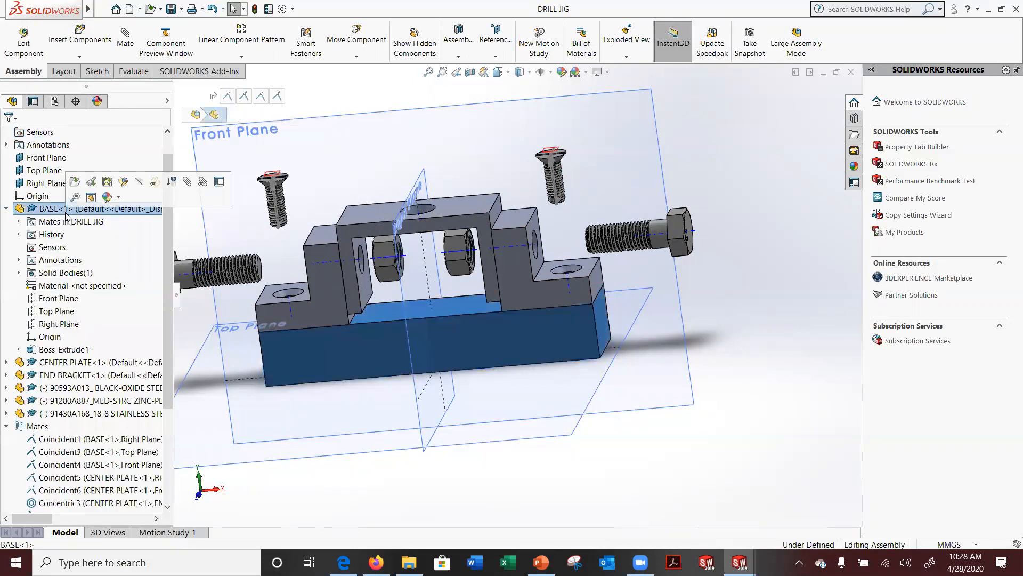
click(122, 184)
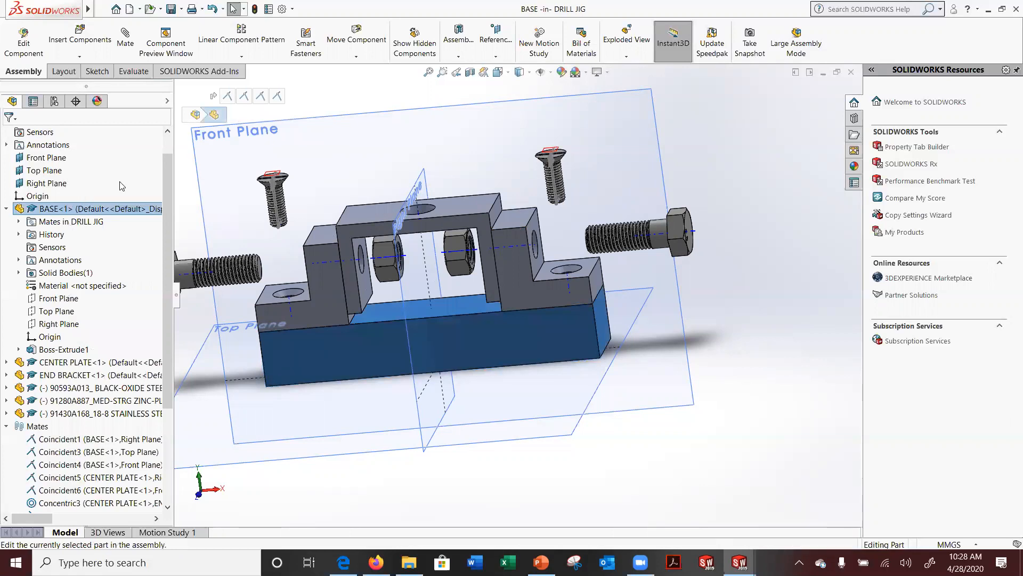
scroll(502, 332, down, 2)
scroll(544, 337, down, 2)
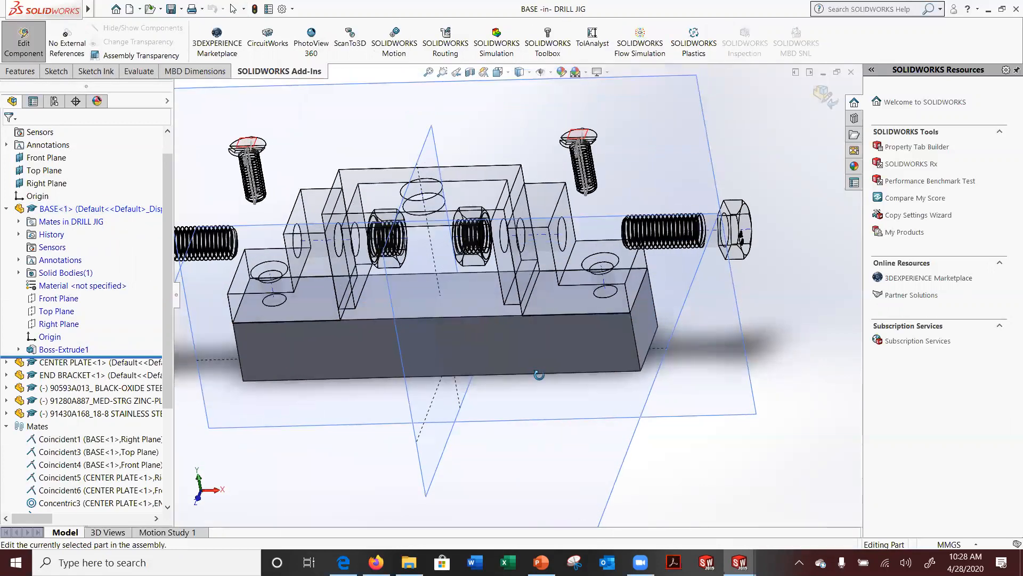
scroll(564, 335, down, 2)
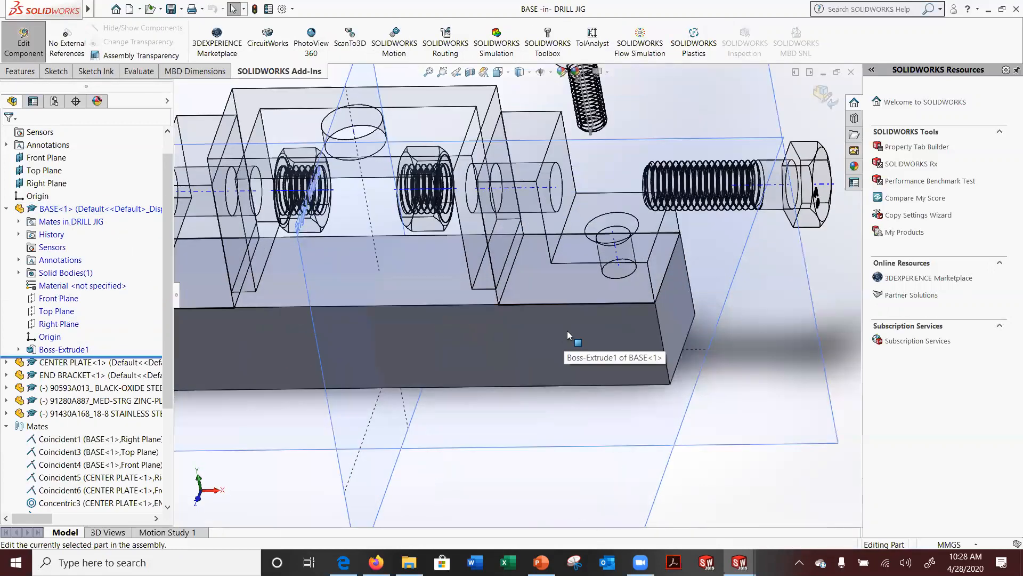
scroll(602, 178, up, 2)
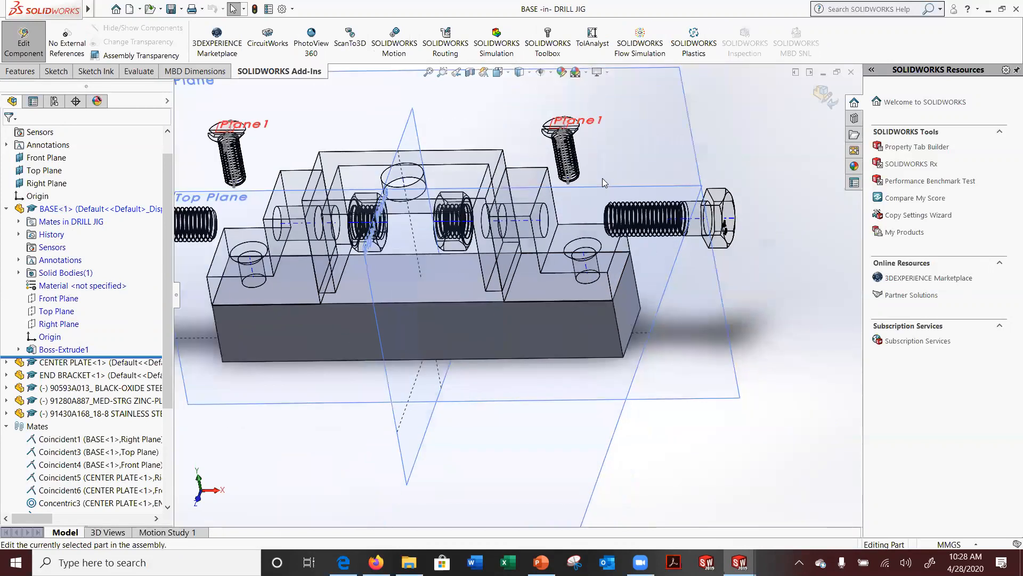
click(825, 98)
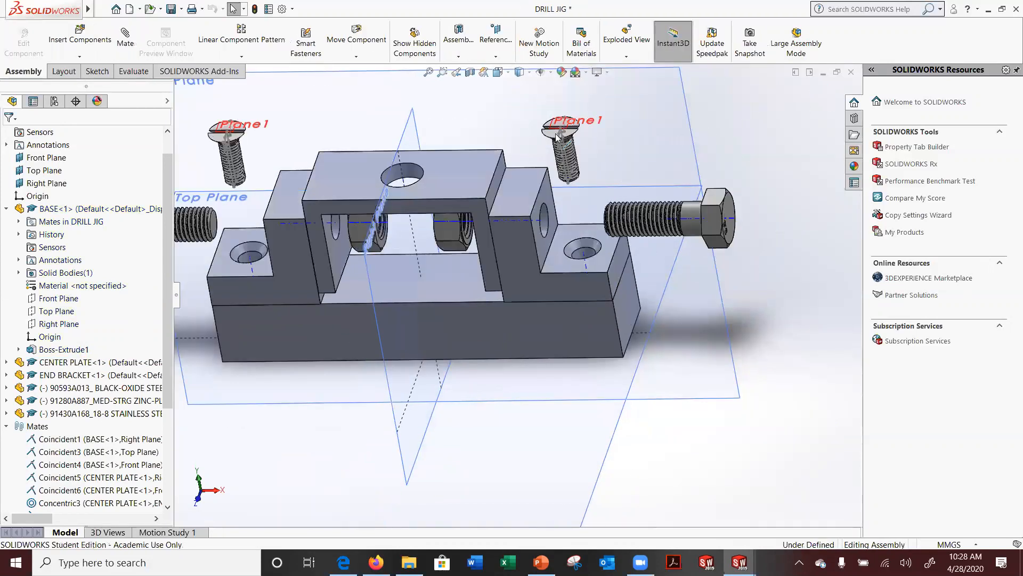
Add a Coincident mate between the slotted screw's head top face and the upper face of the mirrored end bracket's countersunk step
scroll(557, 137, down, 2)
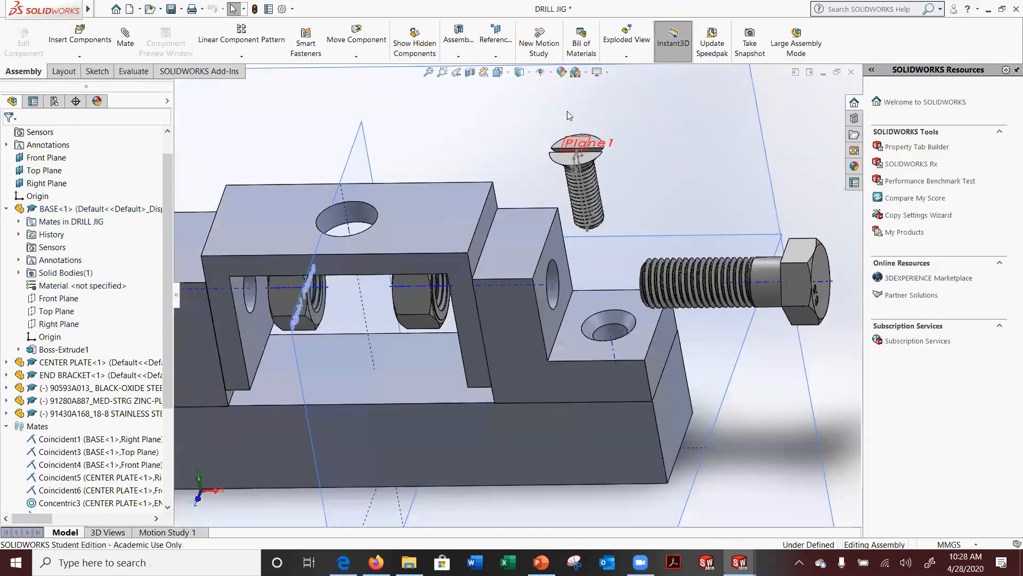
click(124, 38)
click(577, 155)
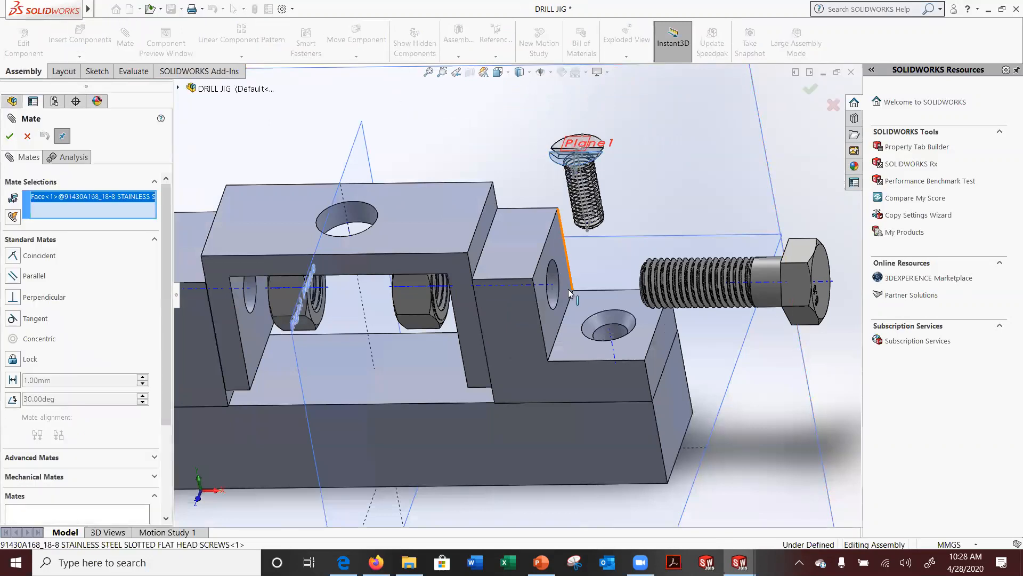
click(579, 348)
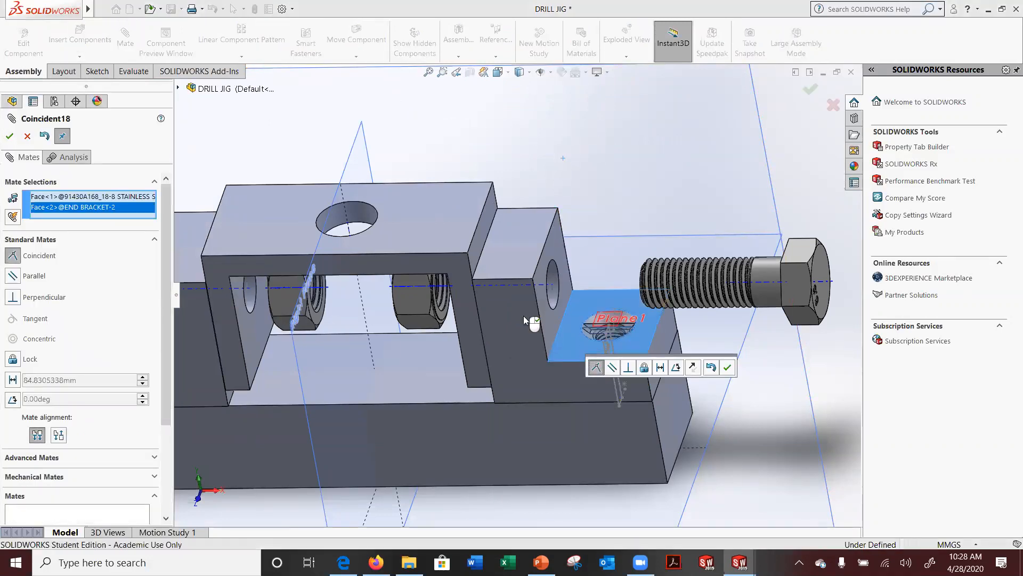
click(11, 137)
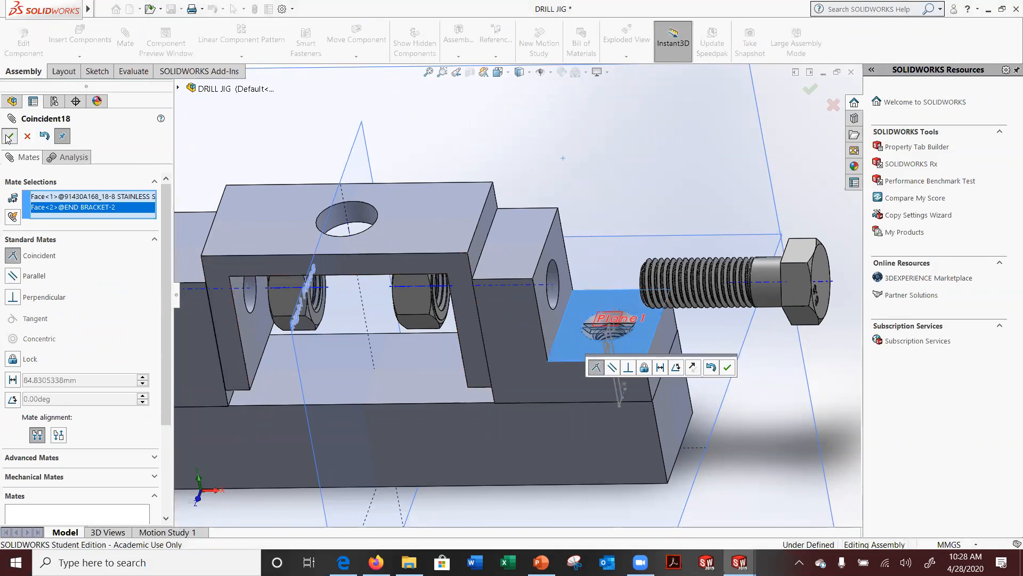
click(809, 87)
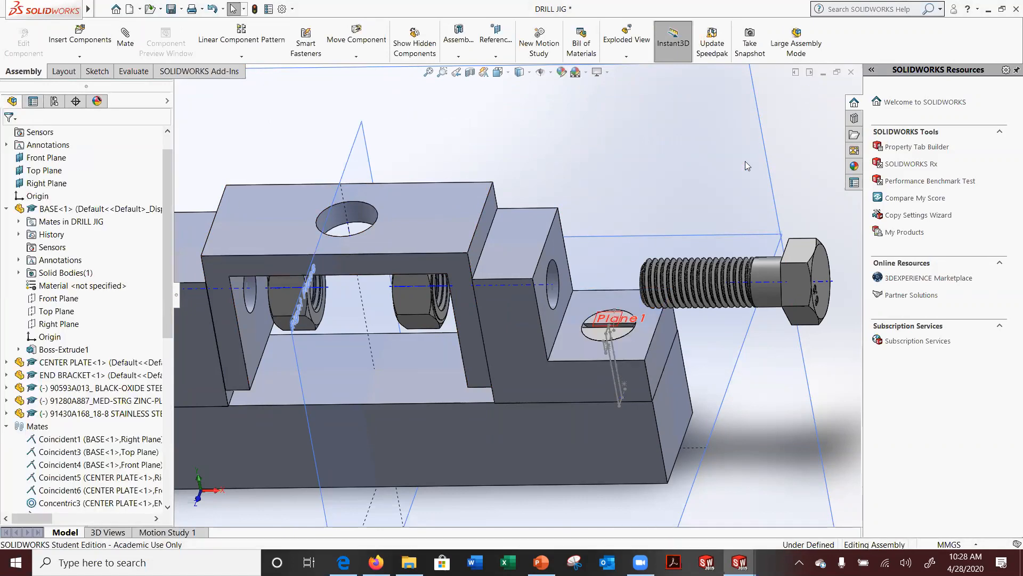
Open the base for in-context editing and section the drill jig assembly along the Front Plane at the slotted screw
click(410, 435)
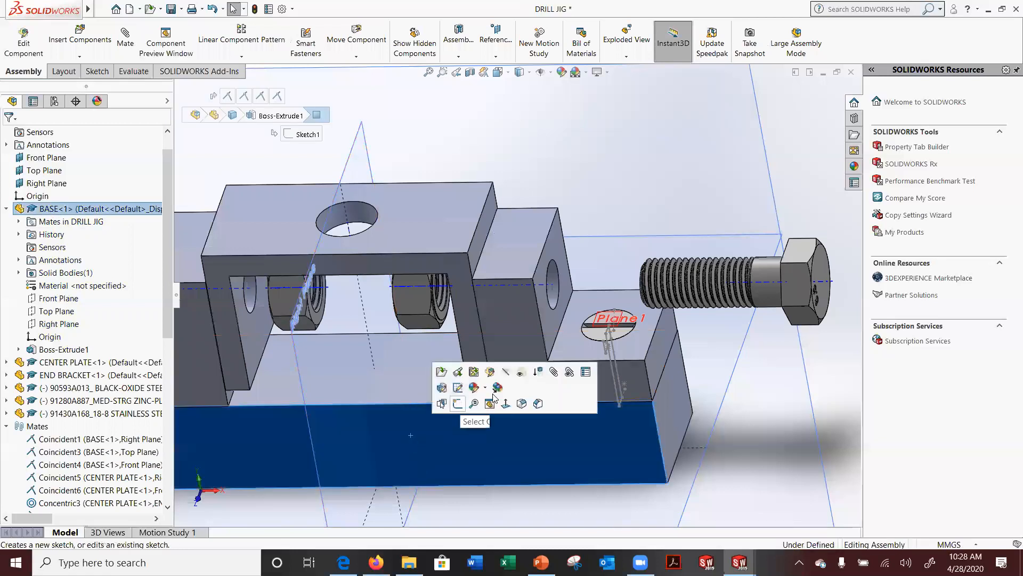
click(474, 371)
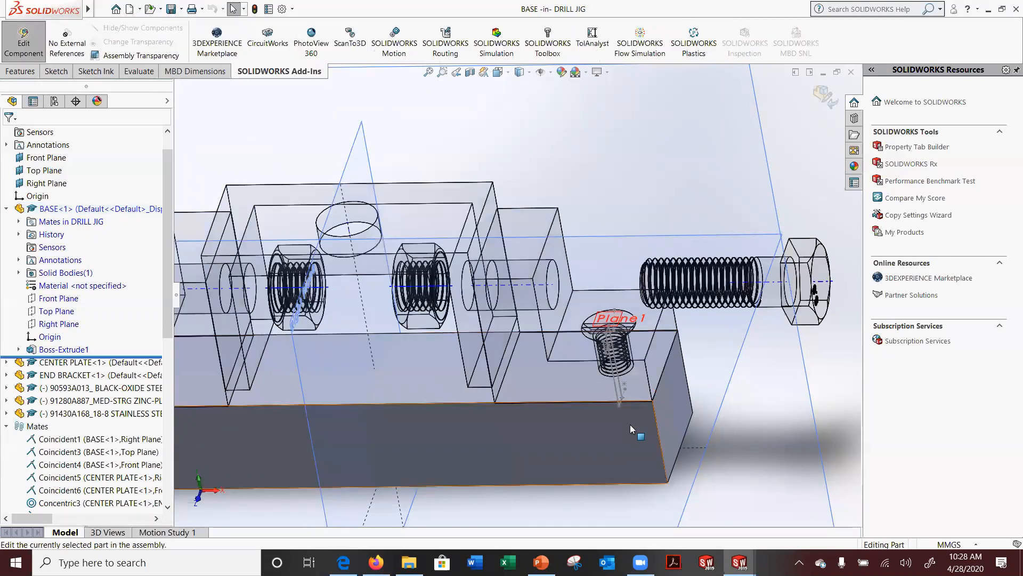
scroll(628, 423, up, 2)
middle_drag(539, 352, 512, 277)
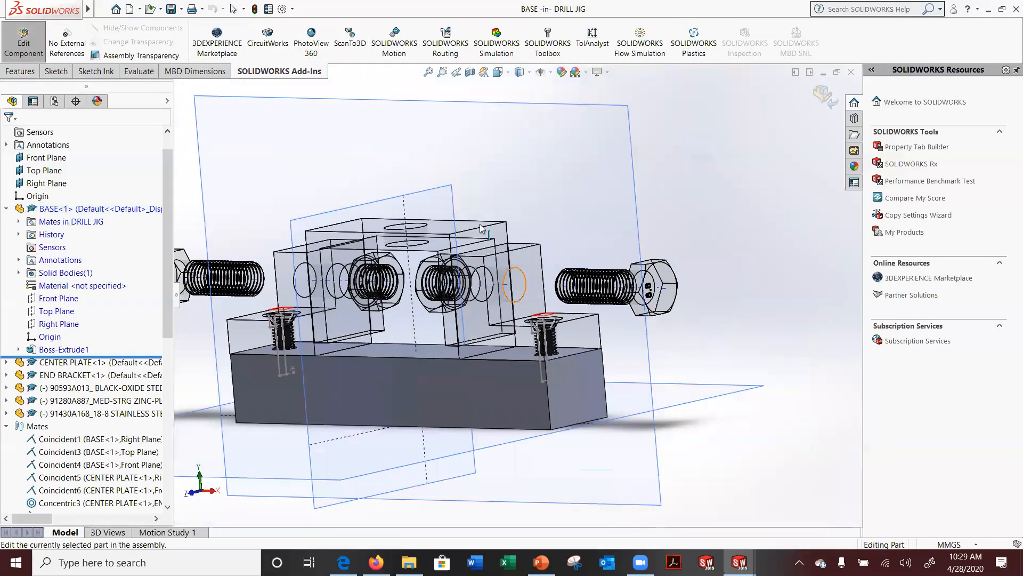
click(470, 72)
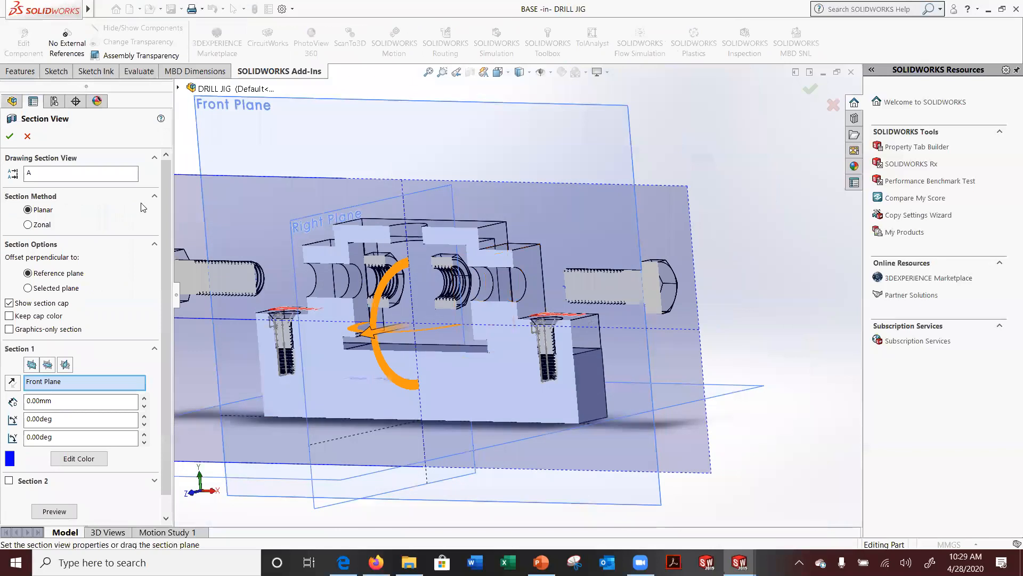
click(9, 136)
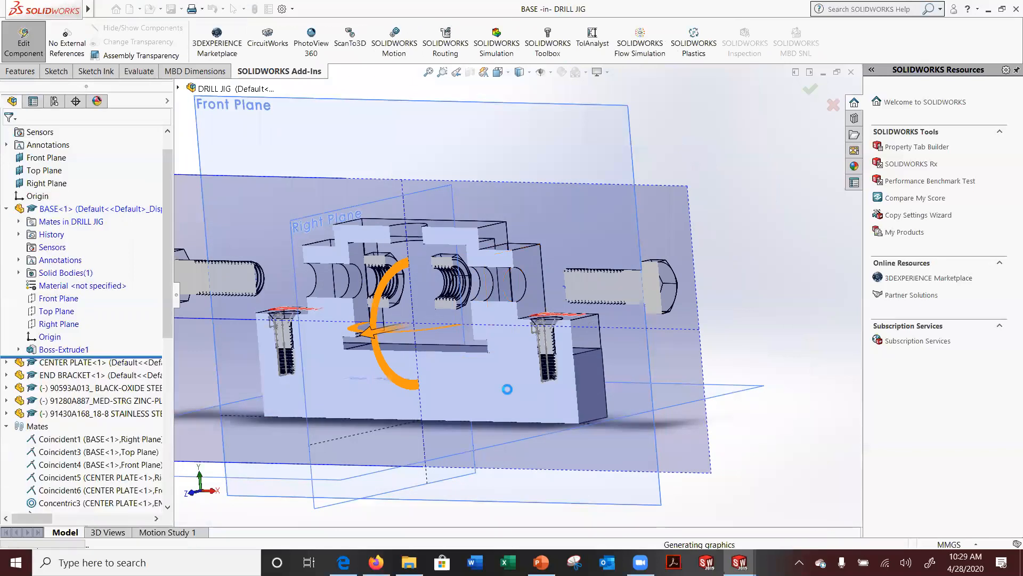
scroll(566, 391, up, 1)
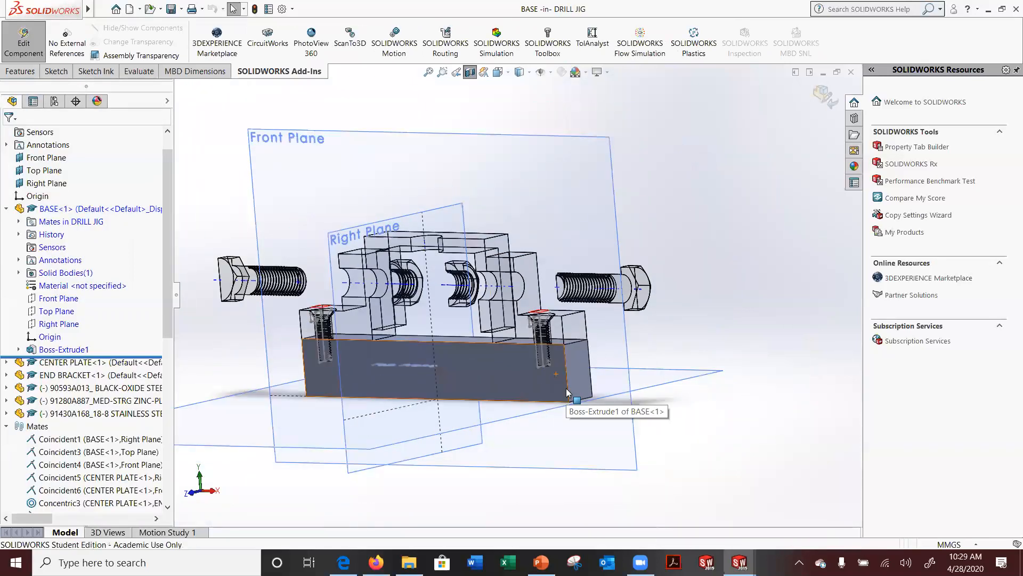
middle_drag(566, 391, 618, 348)
scroll(575, 341, down, 10)
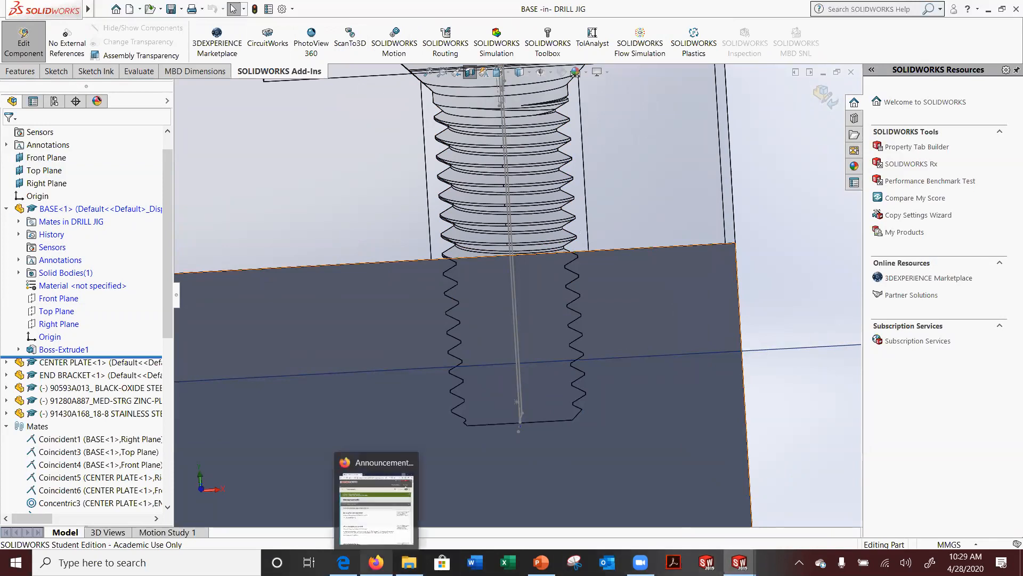
mouse_move(409, 562)
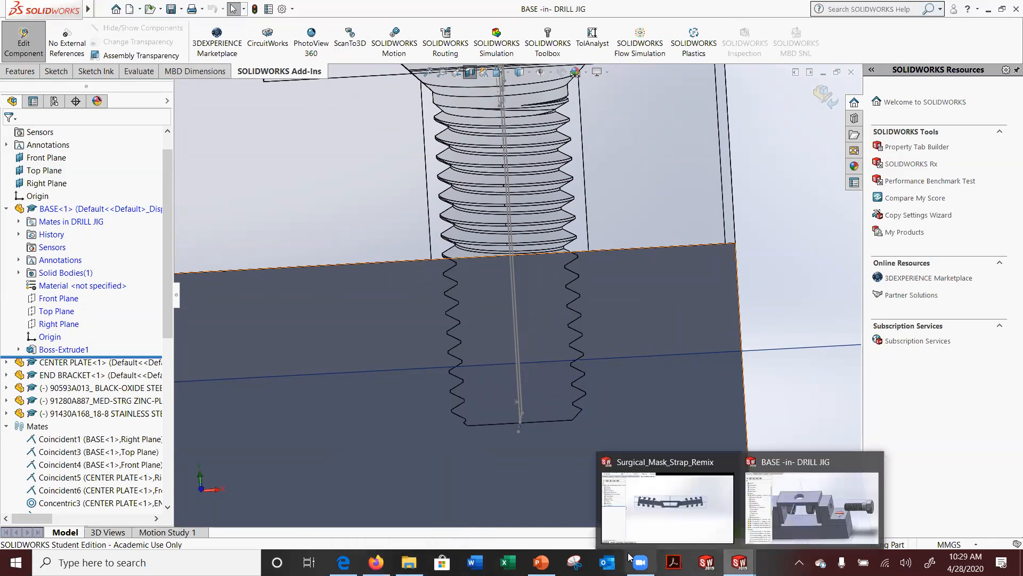
click(673, 562)
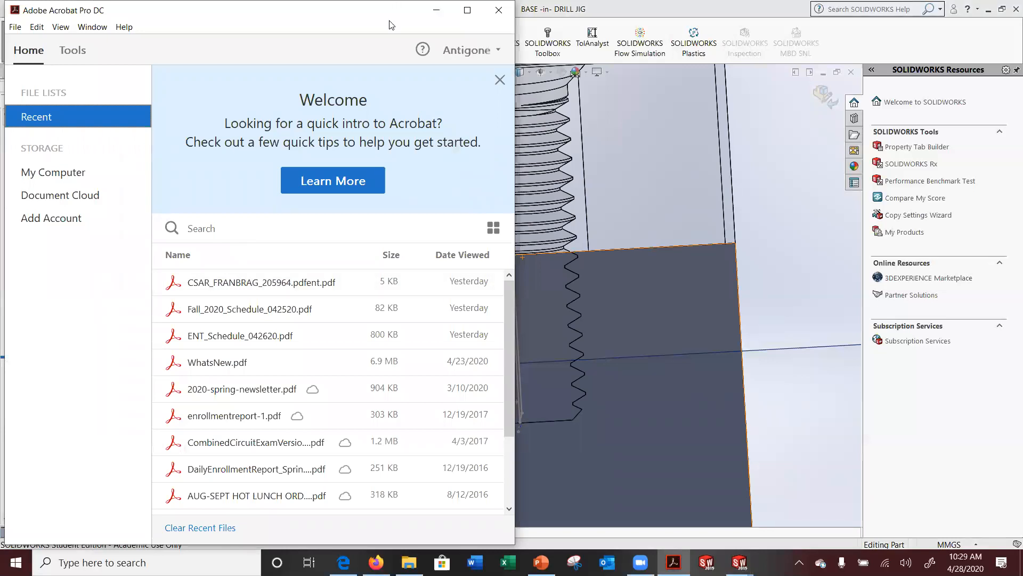
click(437, 10)
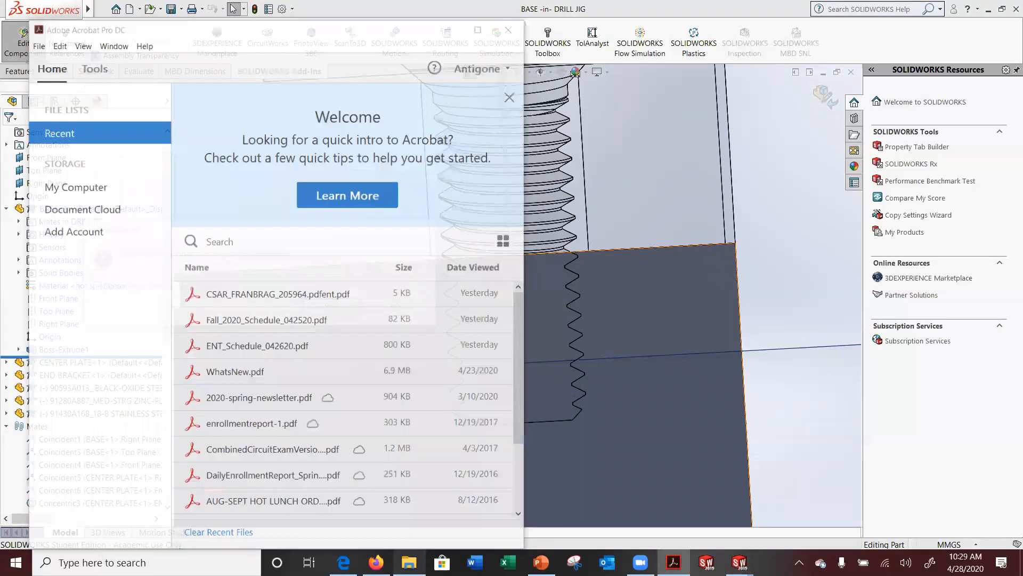
Open the Assembly Drawing Handout PDF from the Assembly Project folder, rotate it upright and examine the base's tapped-hole callout
click(410, 562)
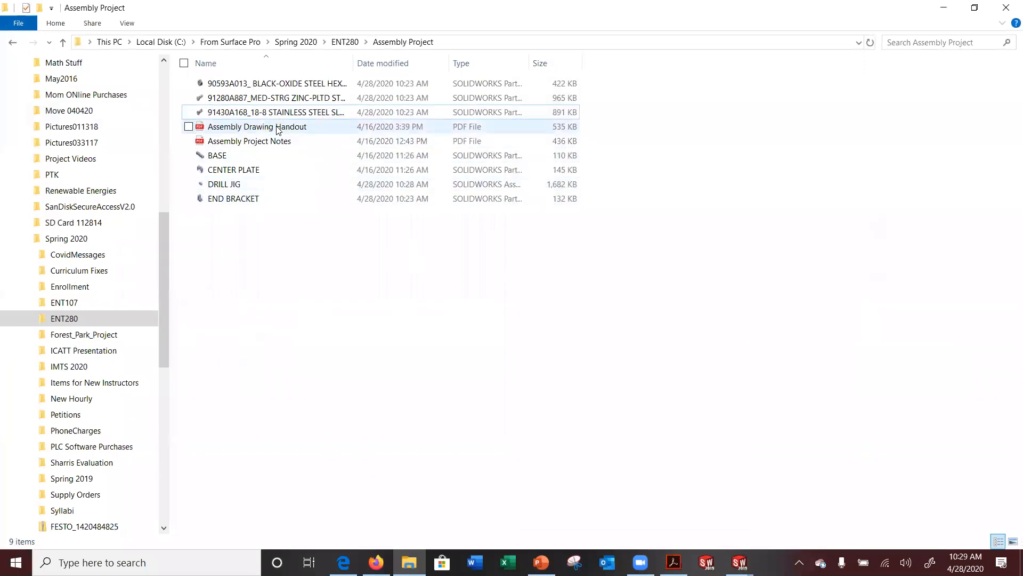
double_click(251, 128)
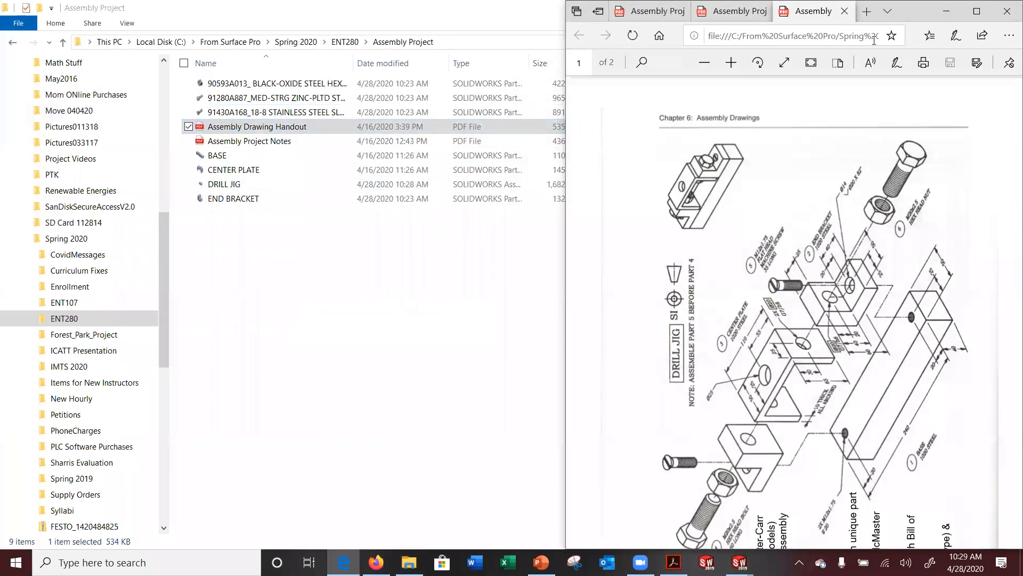
click(977, 11)
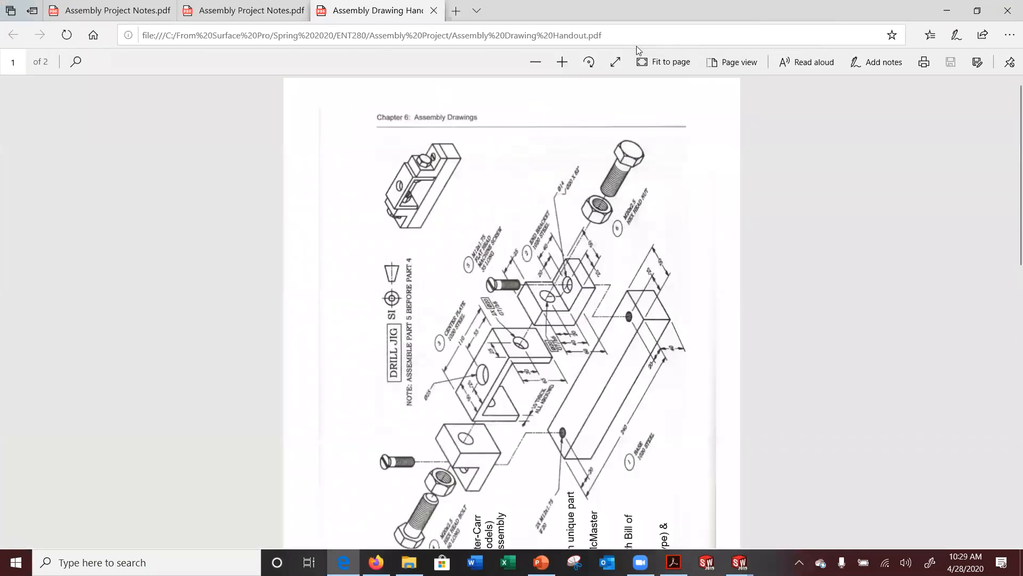
click(589, 62)
scroll(575, 439, down, 5)
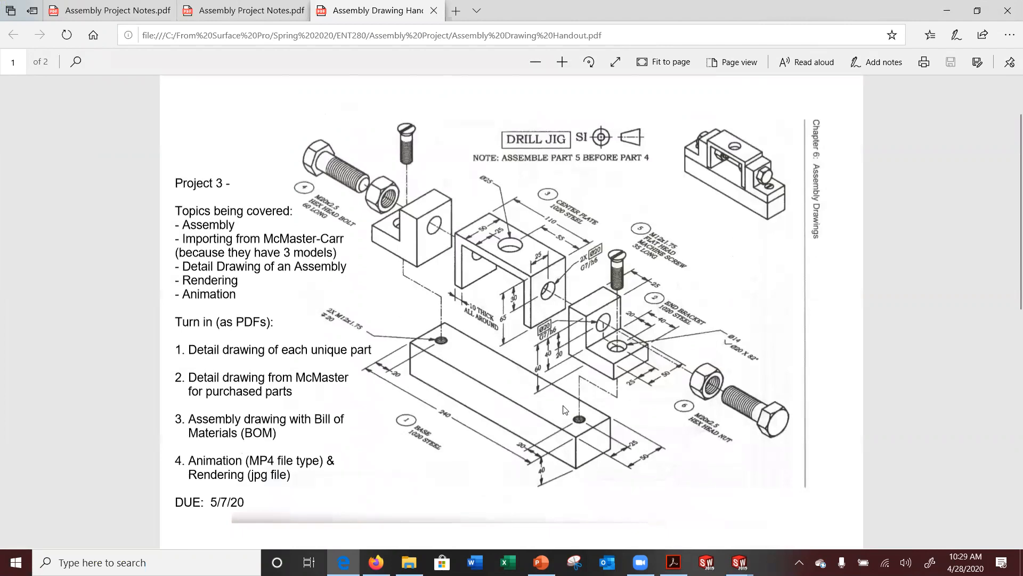
scroll(473, 285, up, 3)
ctrl+scroll(320, 326, up, 5)
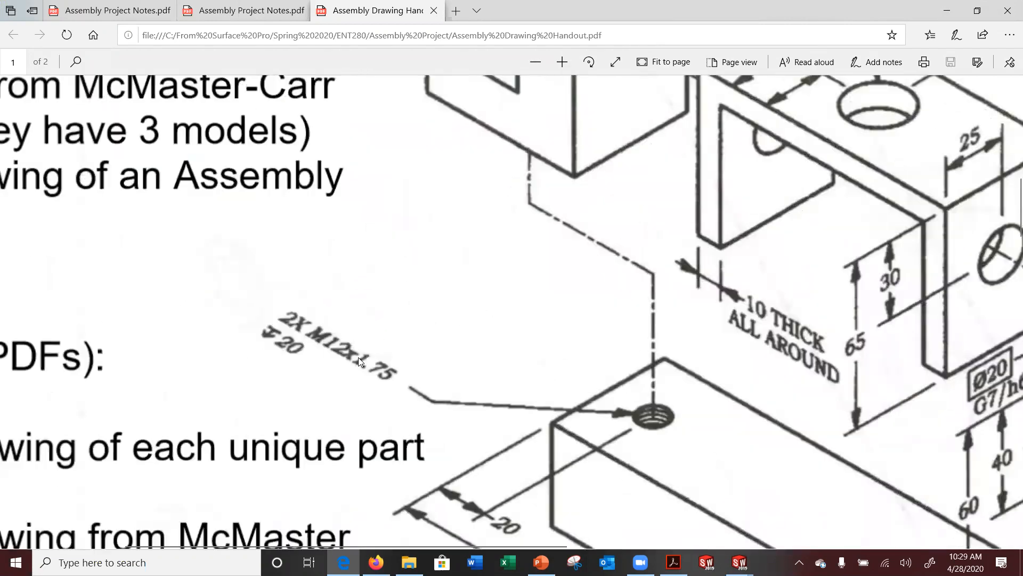
ctrl+scroll(373, 371, up, 2)
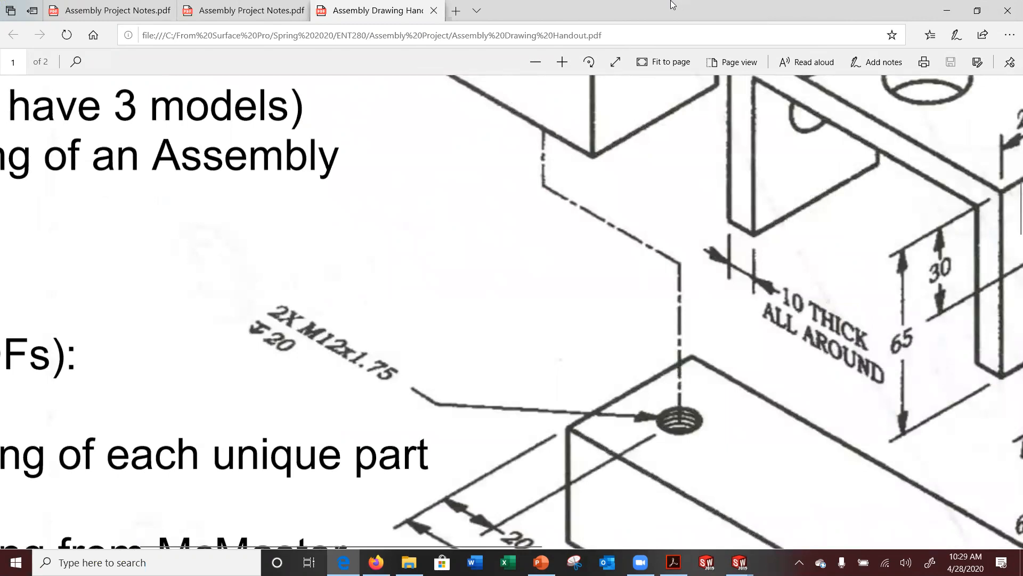
Set the handout beside the other windows, switch back to SOLIDWORKS and examine the slotted screw's thread profile inside the base
key(super+Right)
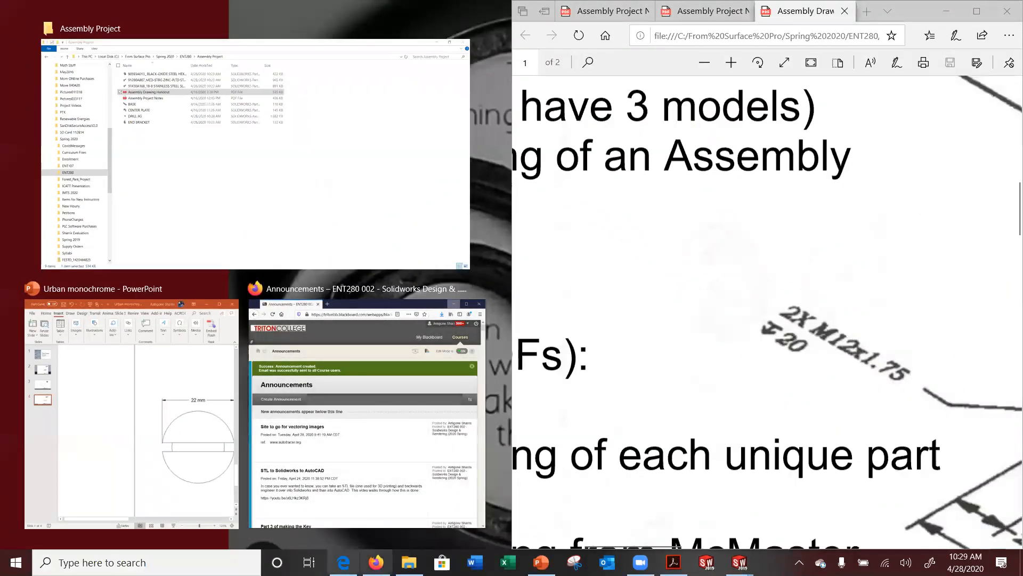
mouse_move(408, 562)
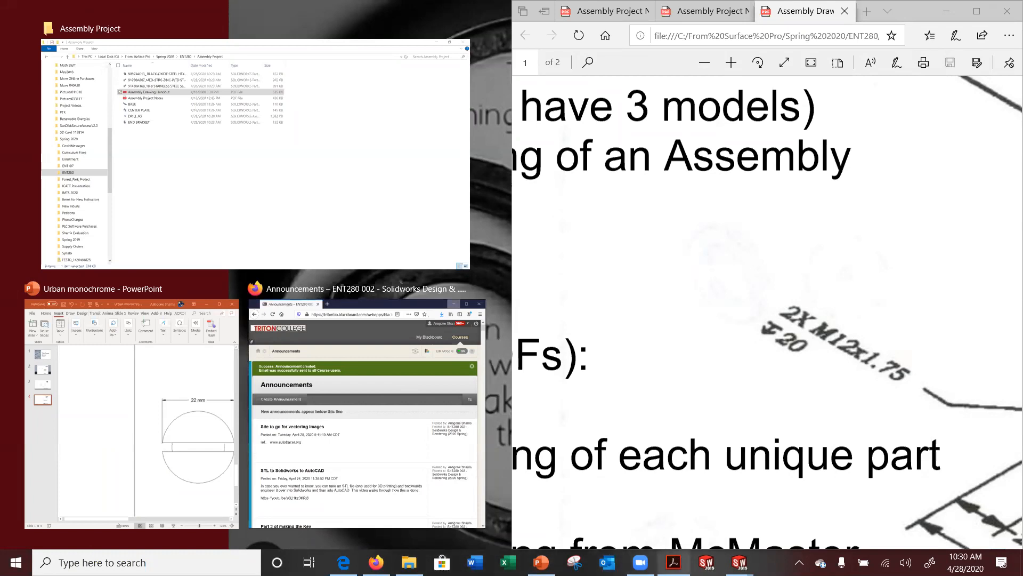
mouse_move(740, 563)
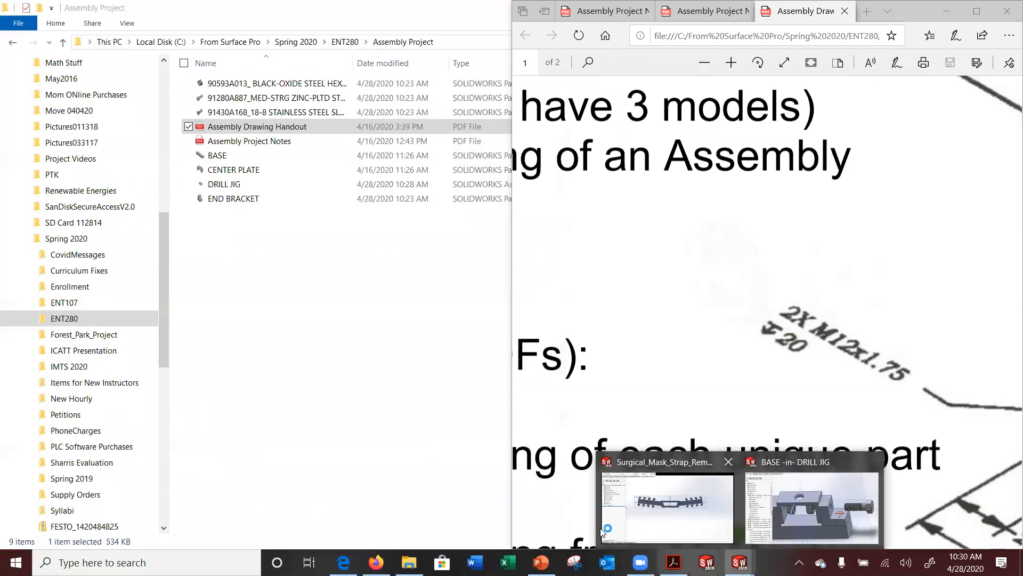
click(801, 509)
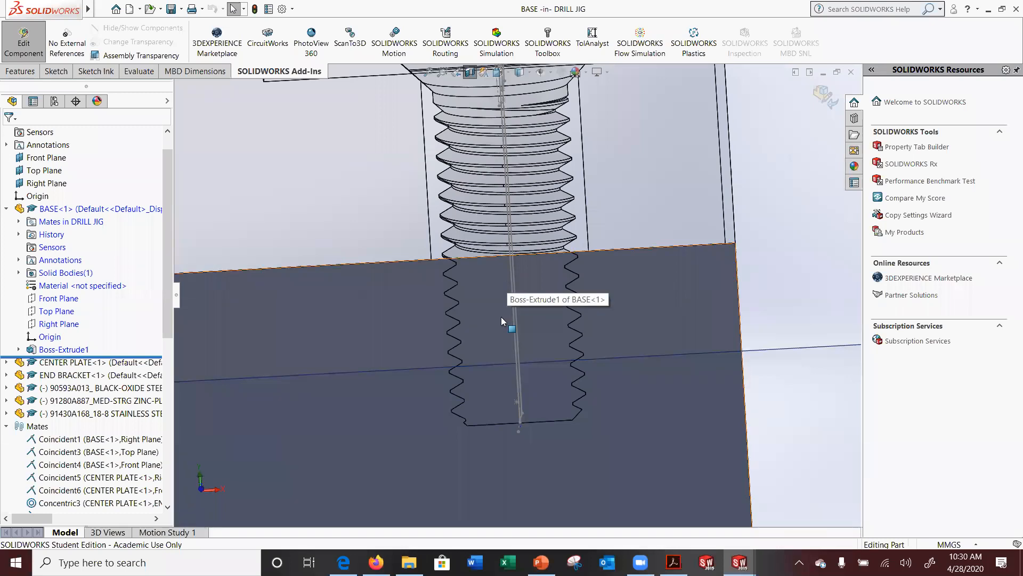
scroll(525, 360, up, 3)
scroll(533, 335, down, 6)
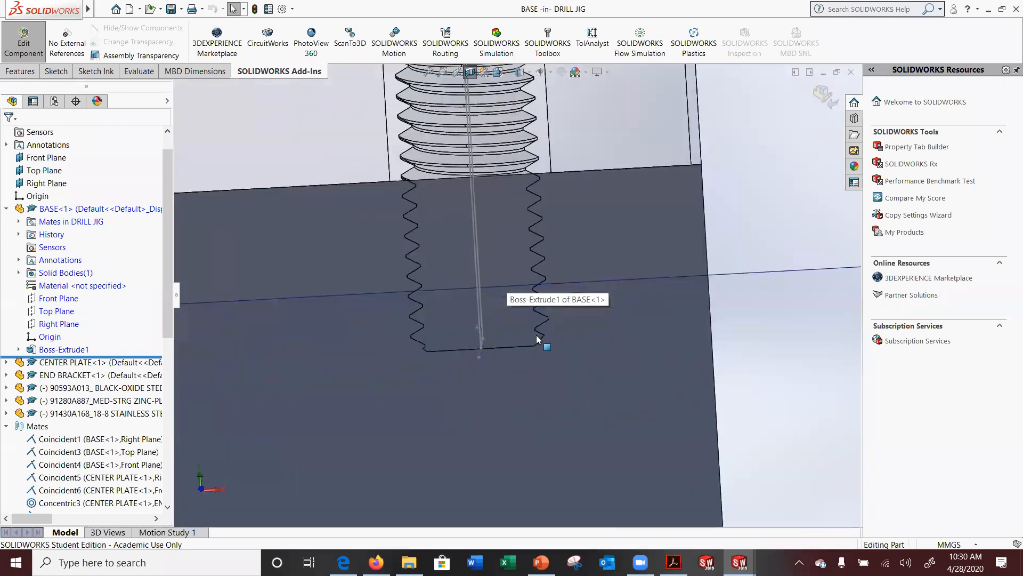
scroll(533, 335, up, 4)
middle_drag(547, 311, 482, 407)
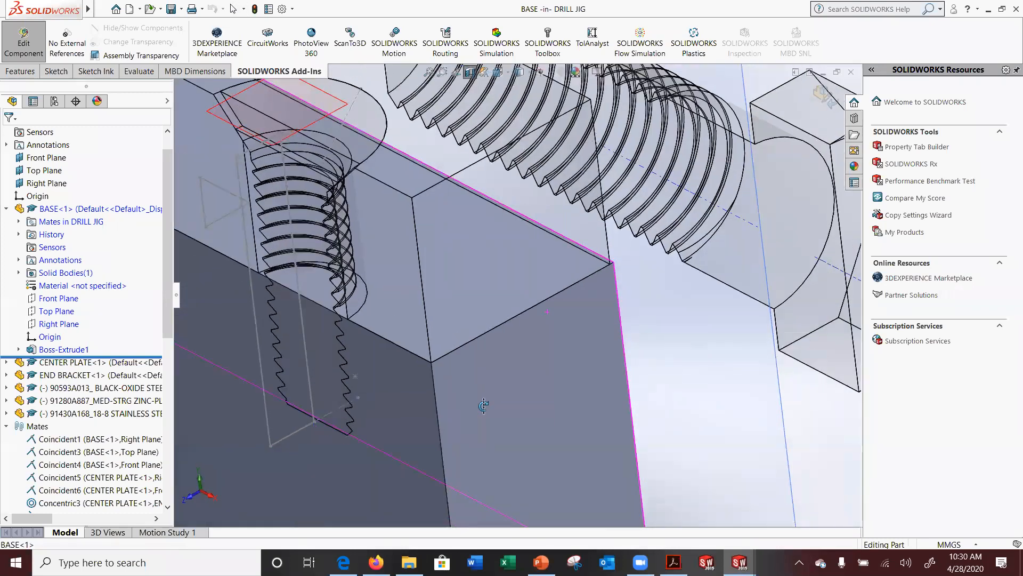
scroll(320, 331, down, 3)
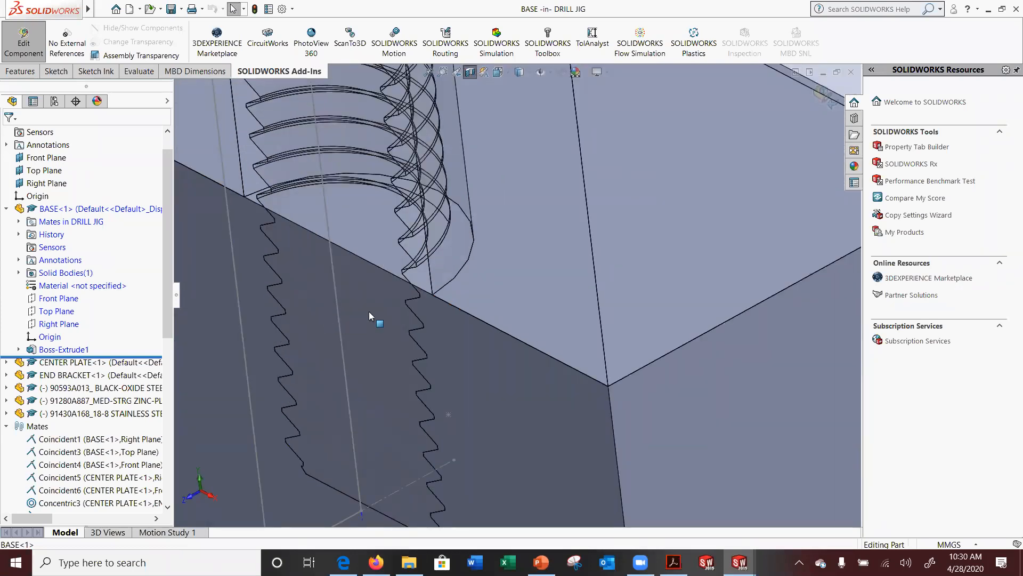
scroll(416, 275, down, 2)
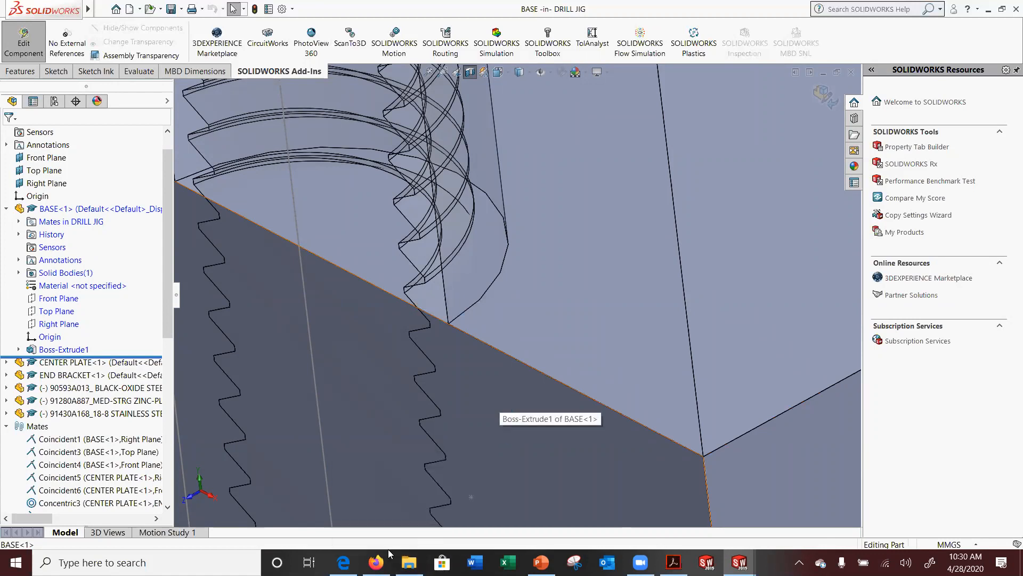
Switch to Firefox and begin a web search in a new tab with "drill size for a"
click(376, 563)
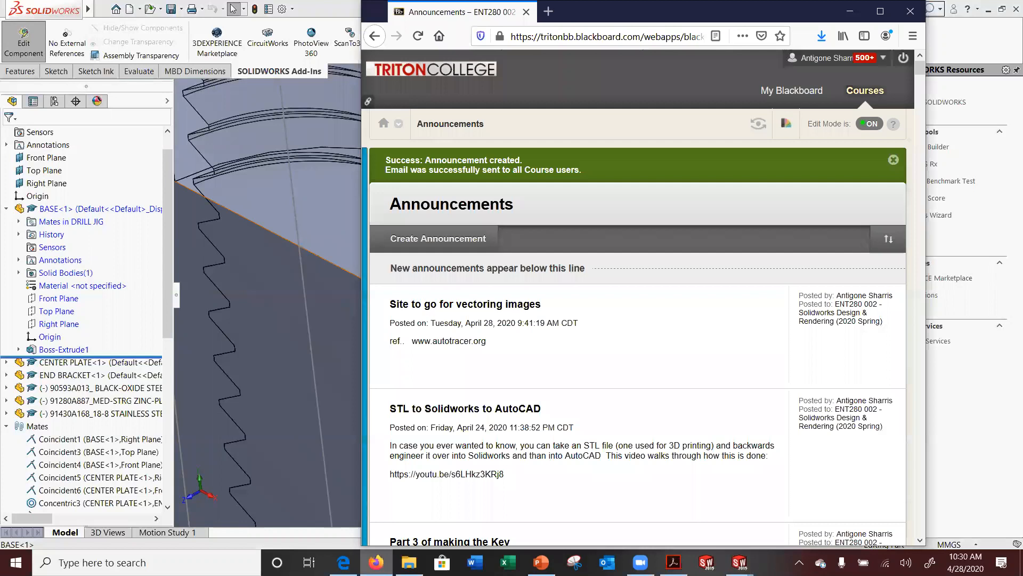
click(548, 12)
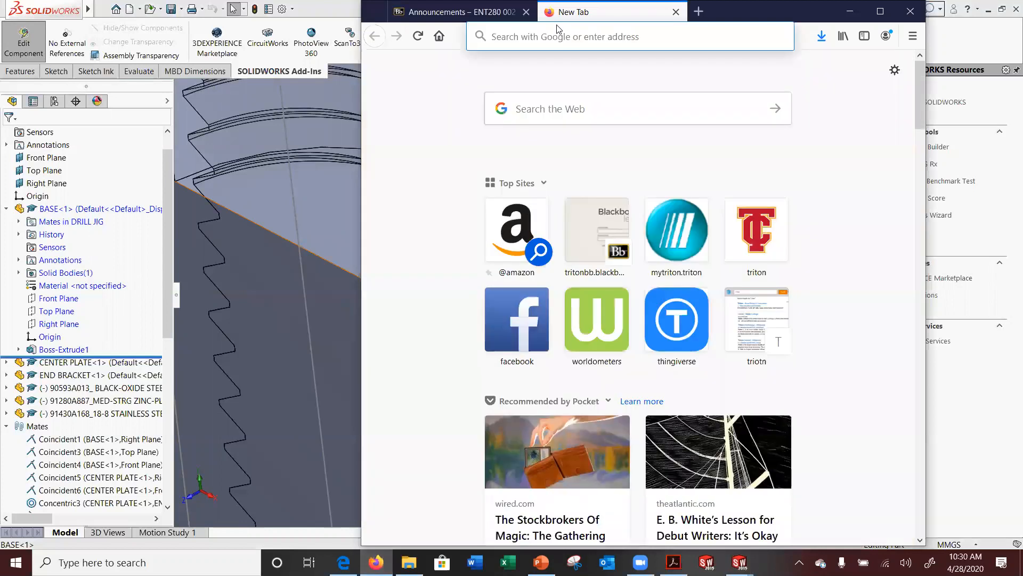
text(drill size for a)
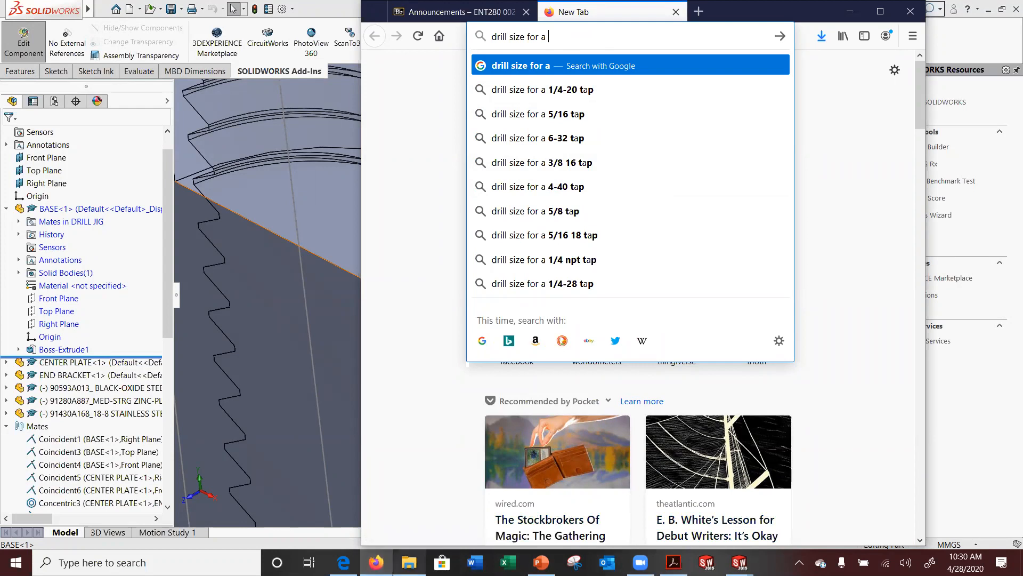
click(541, 563)
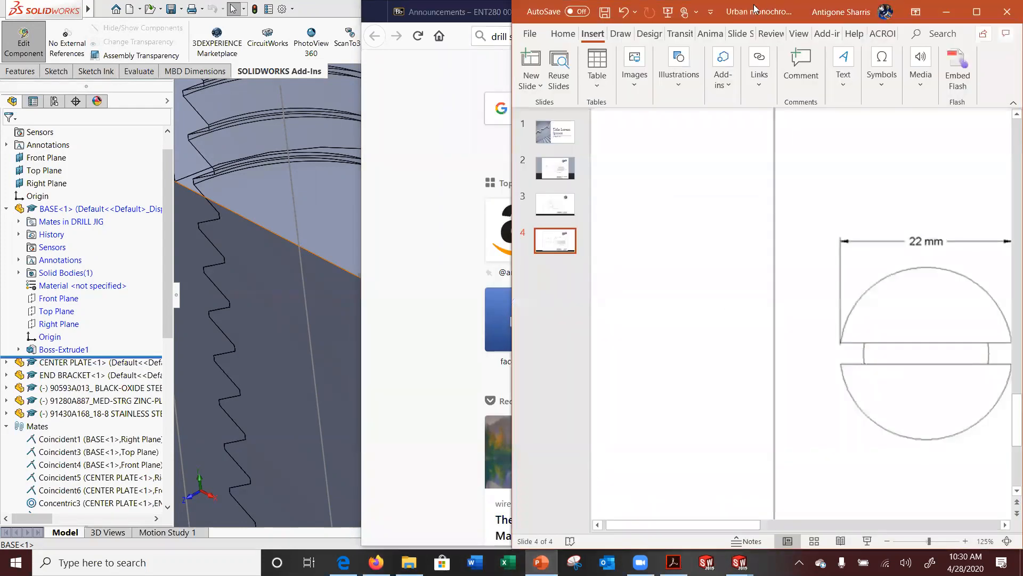
click(711, 12)
click(874, 10)
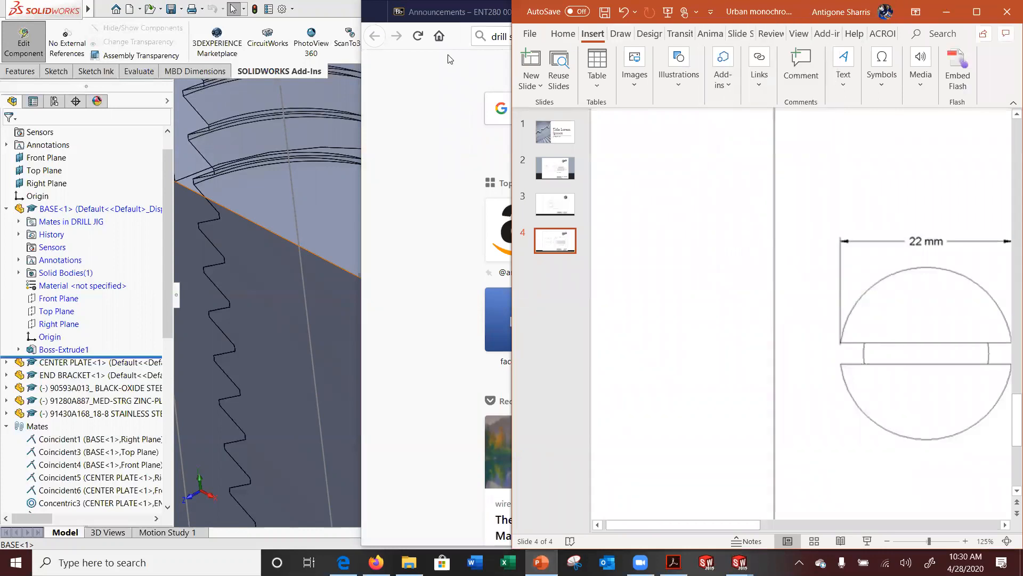
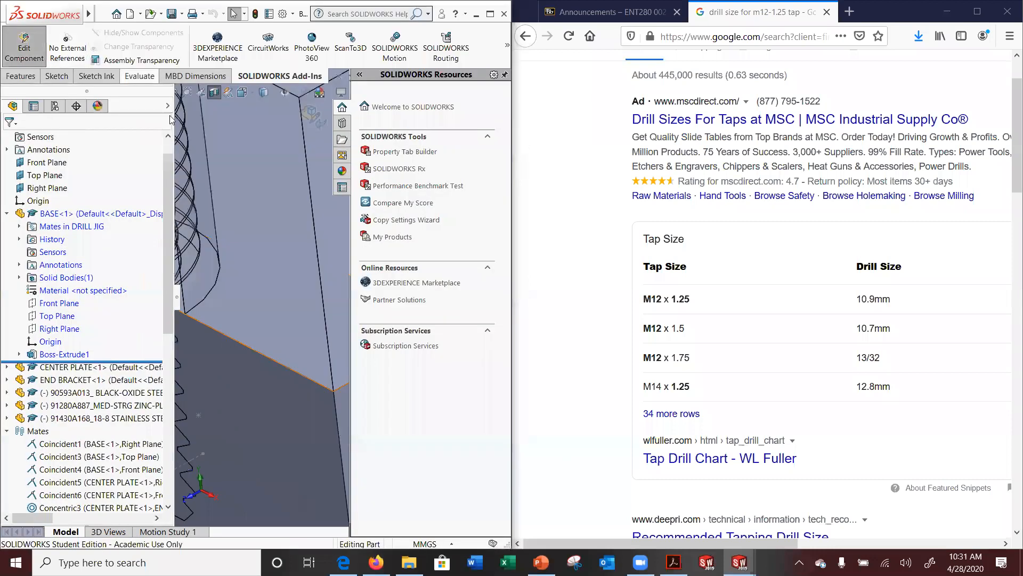
Enlarge the SOLIDWORKS window to full screen and start a new sketch on the upper face of the base
scroll(218, 275, down, 5)
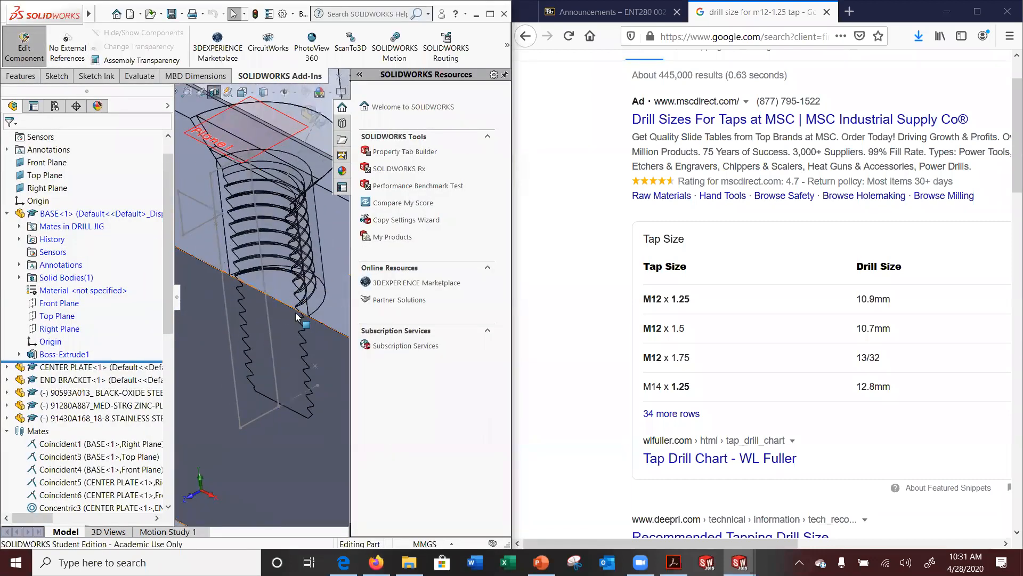
click(490, 15)
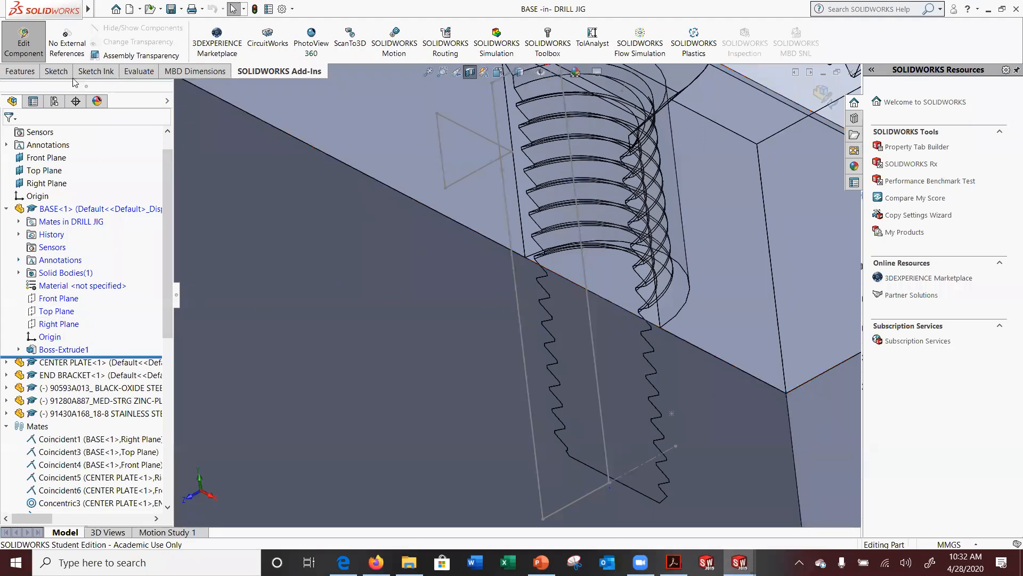
click(56, 72)
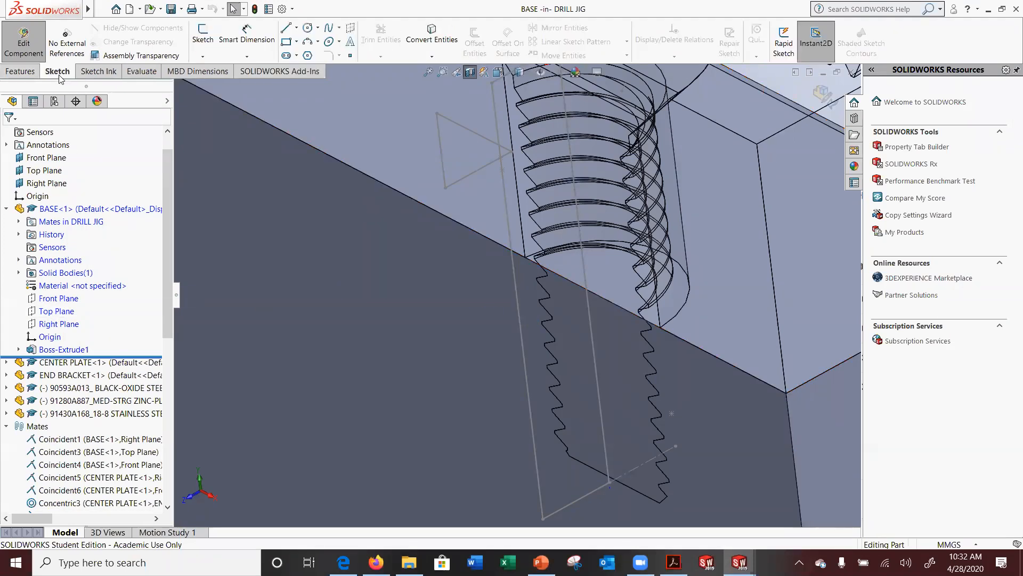
click(386, 163)
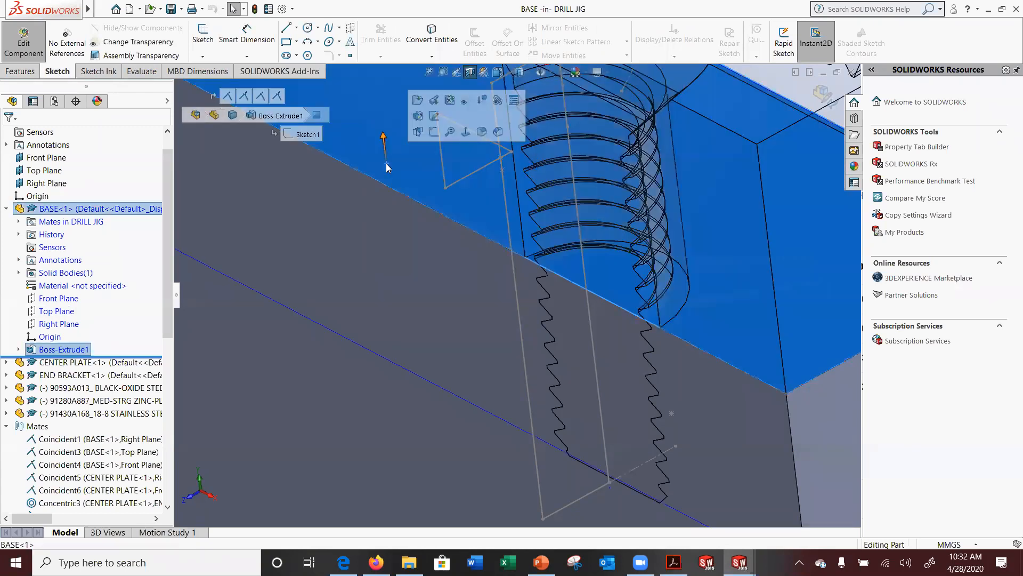
click(433, 132)
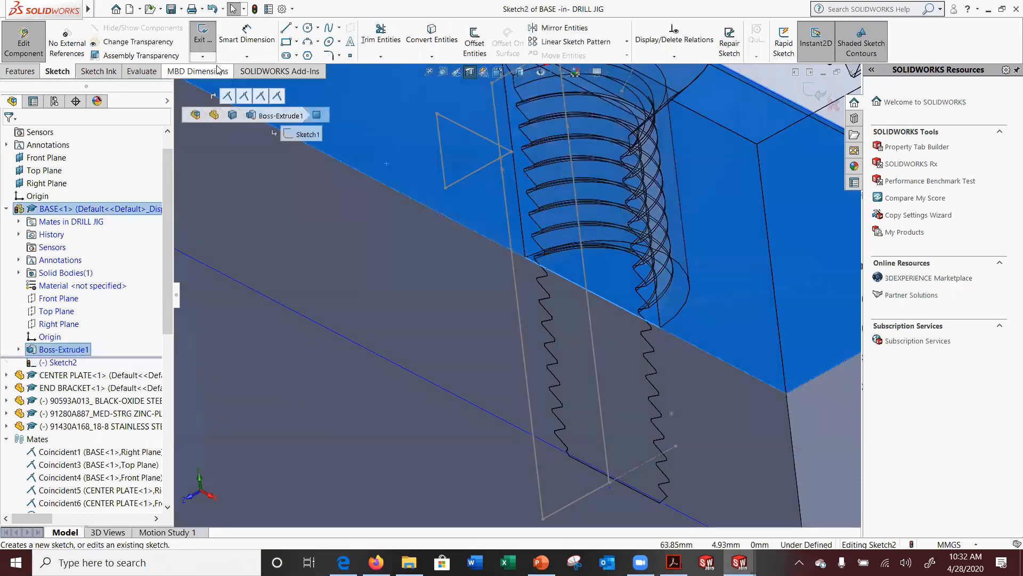
Convert the outline of the base's upper face into sketch entities with Convert Entities
click(431, 57)
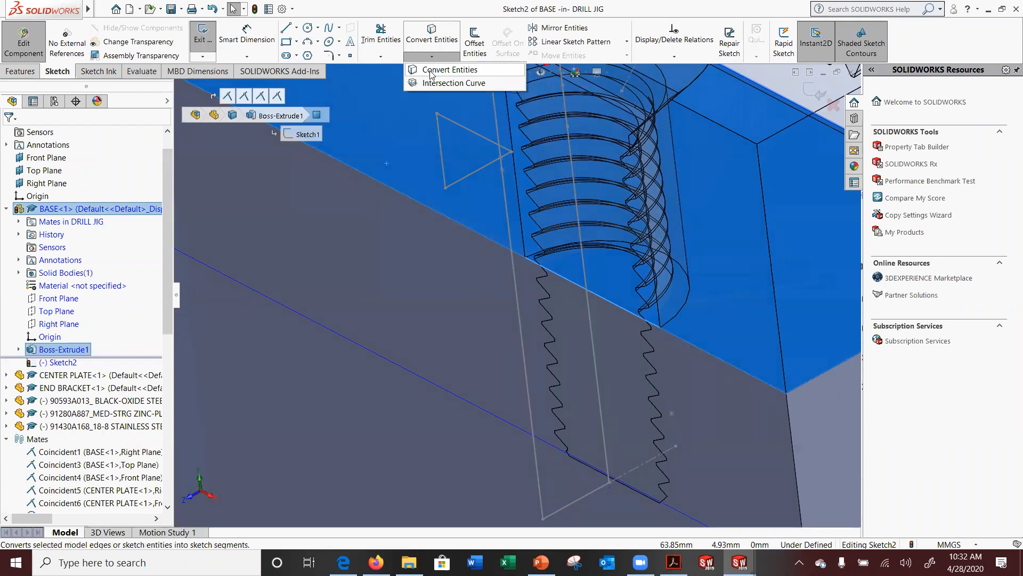
click(449, 70)
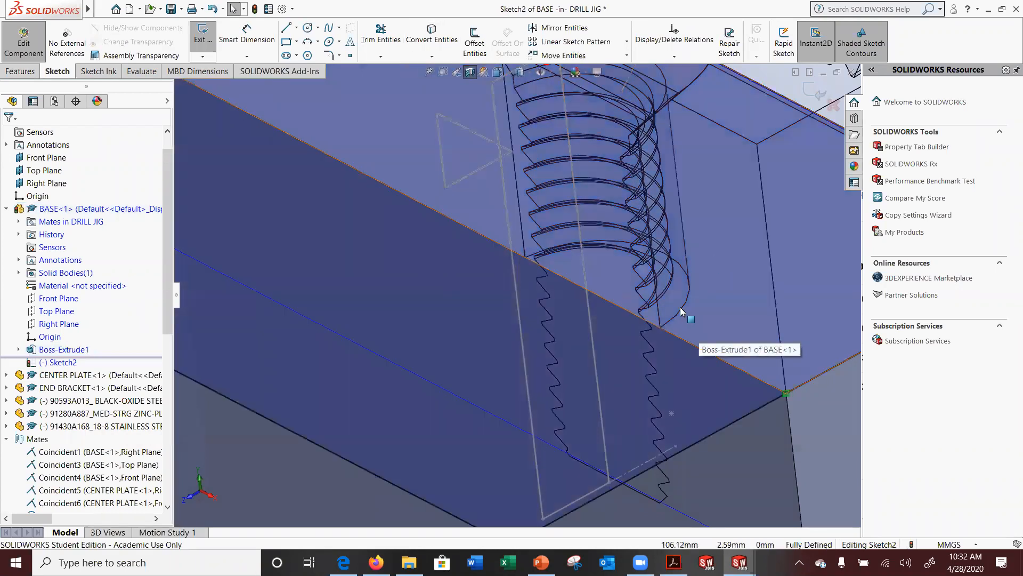
Examine the slotted flat-head screw and its hole above the base, and check the radius of the screw head's circular edge
scroll(645, 231, up, 5)
scroll(559, 169, down, 4)
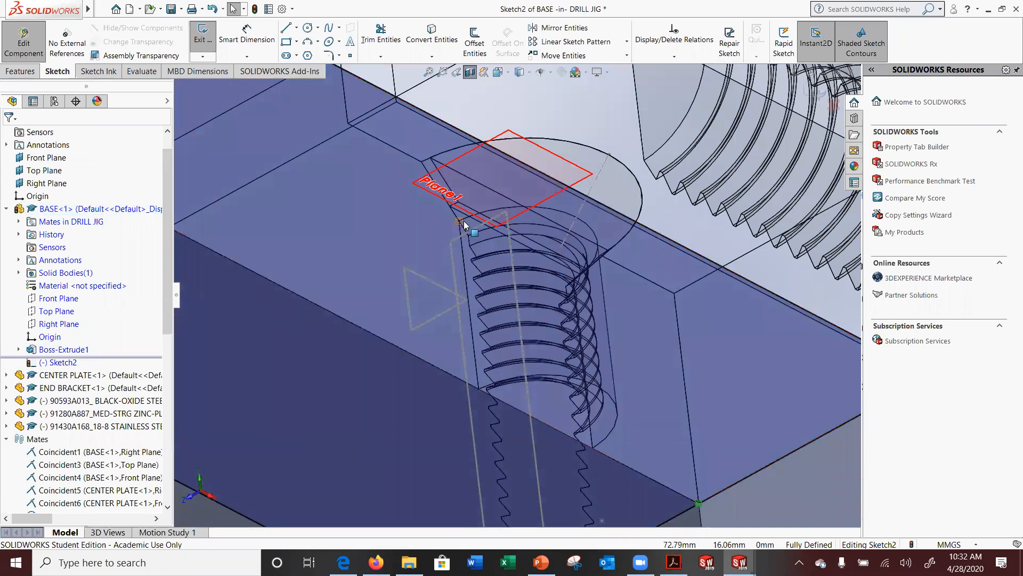
scroll(456, 202, down, 3)
scroll(512, 277, up, 1)
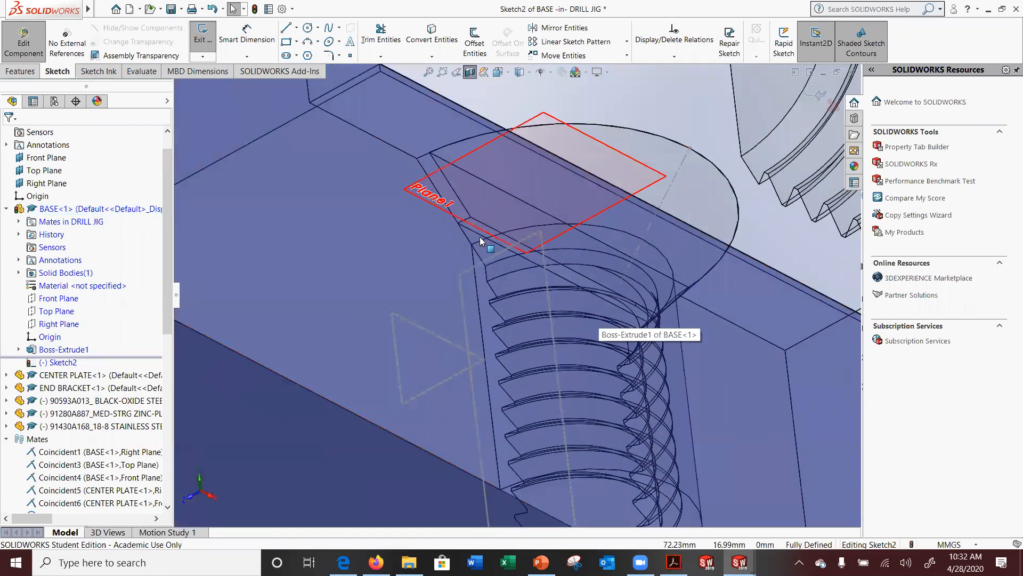
scroll(637, 269, up, 2)
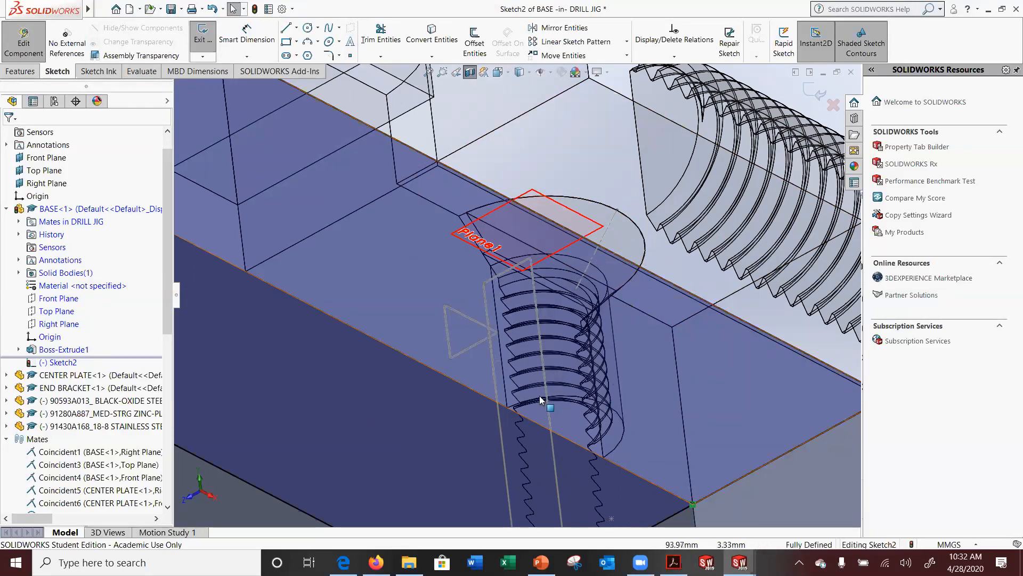
click(647, 255)
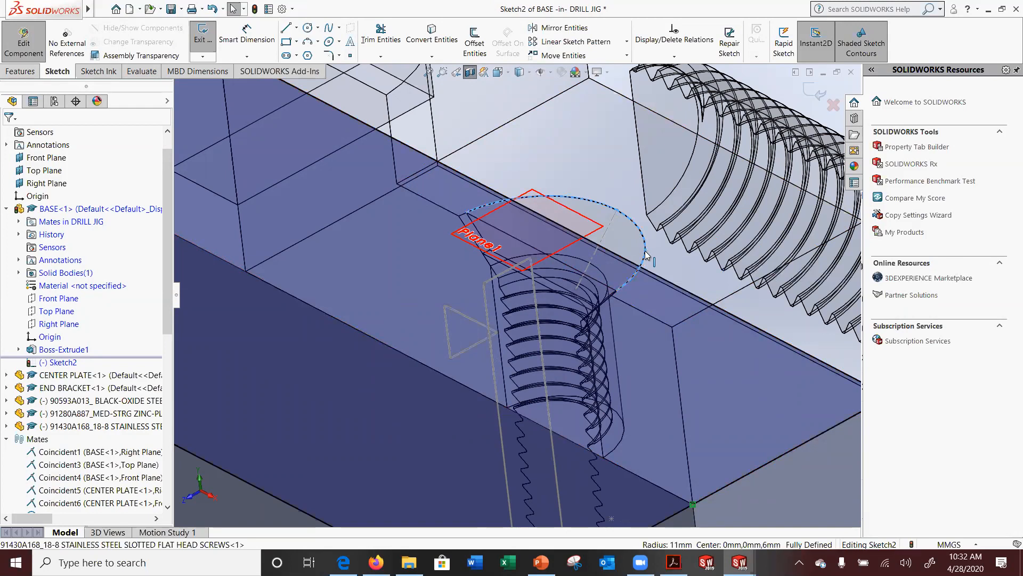
middle_drag(669, 293, 651, 315)
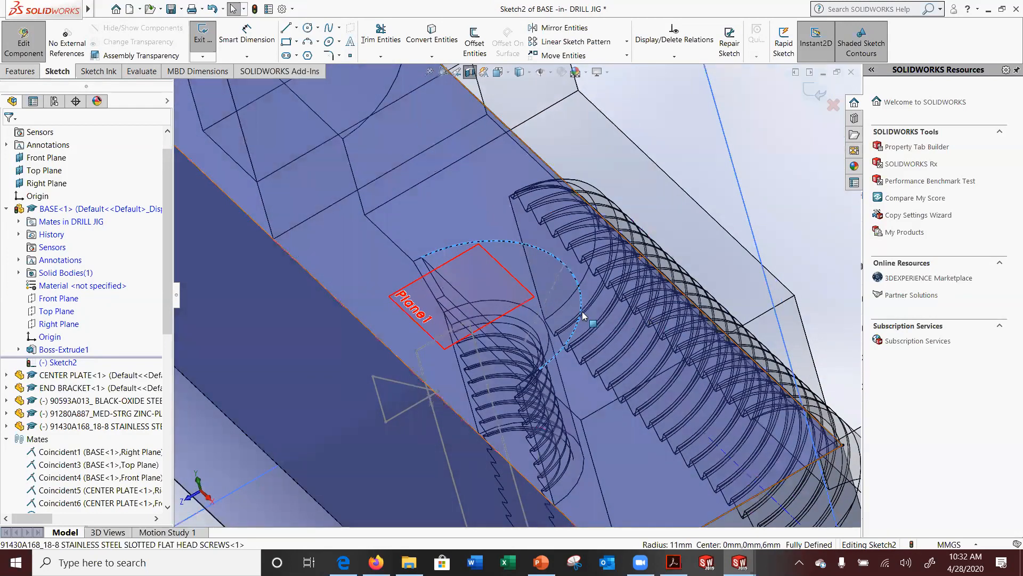
key(Escape)
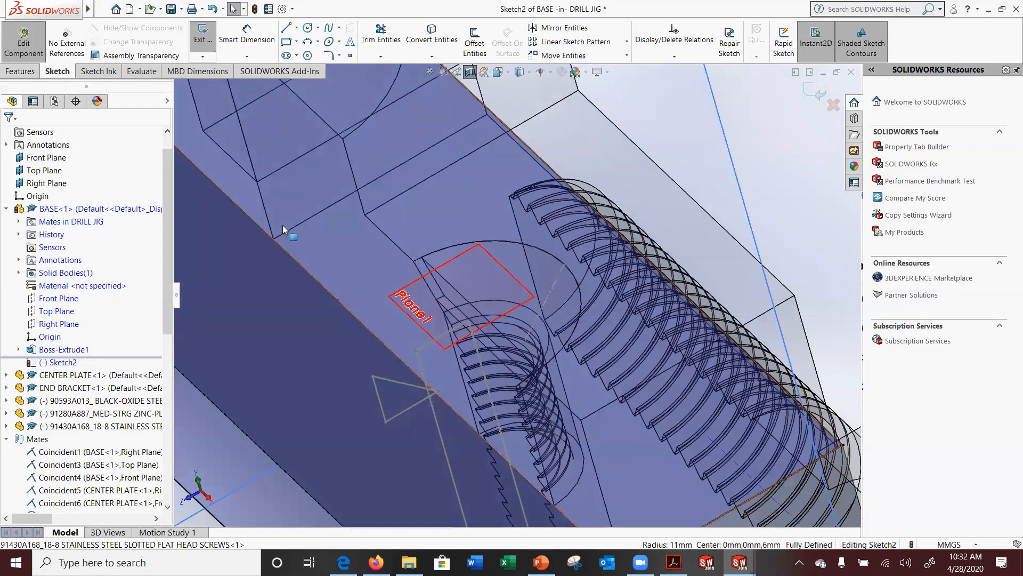
Convert the circular edge where END BRACKET<2>'s countersink meets its clearance hole into a circle in the base sketch
click(428, 37)
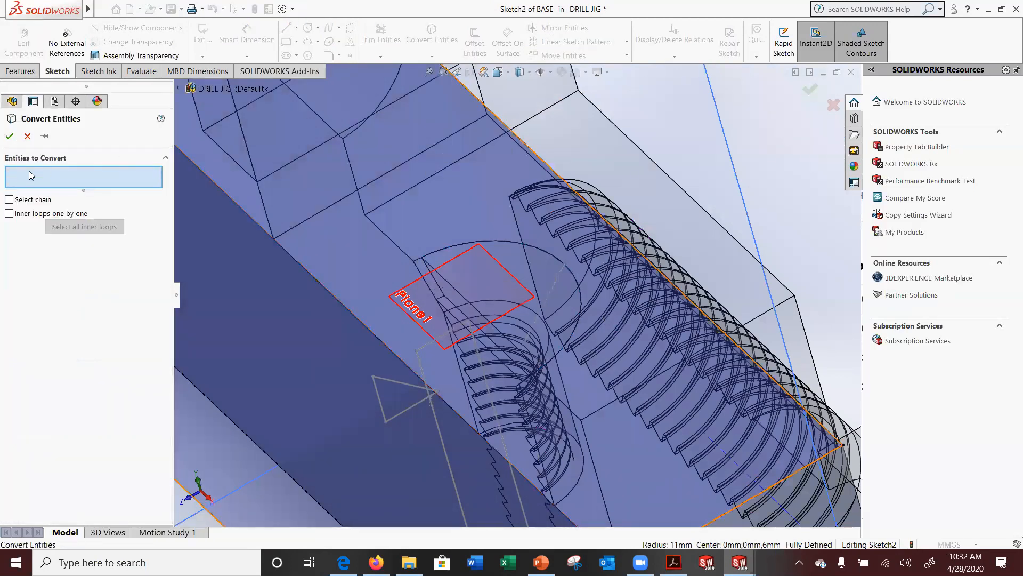
scroll(421, 261, down, 5)
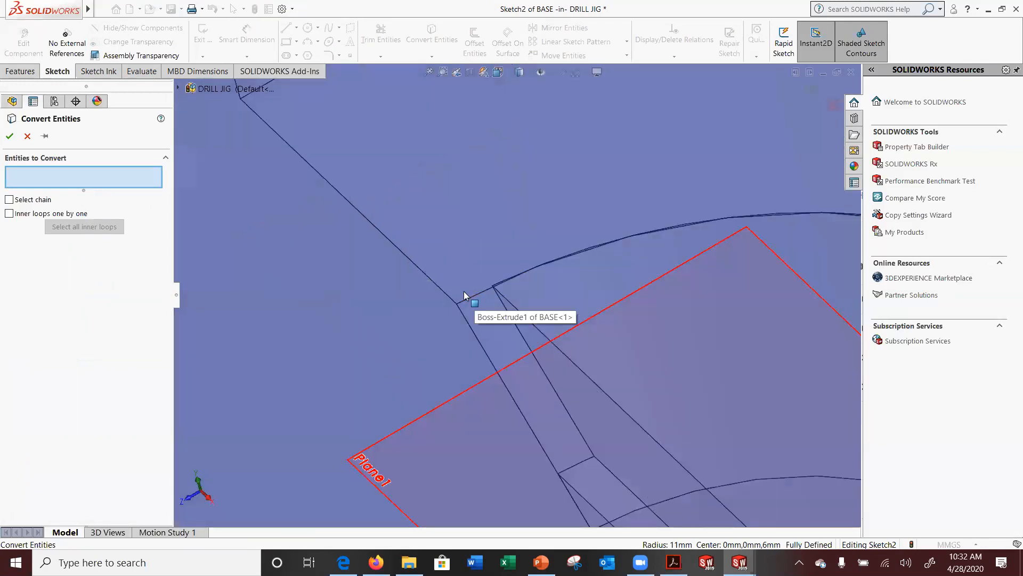
scroll(468, 298, up, 6)
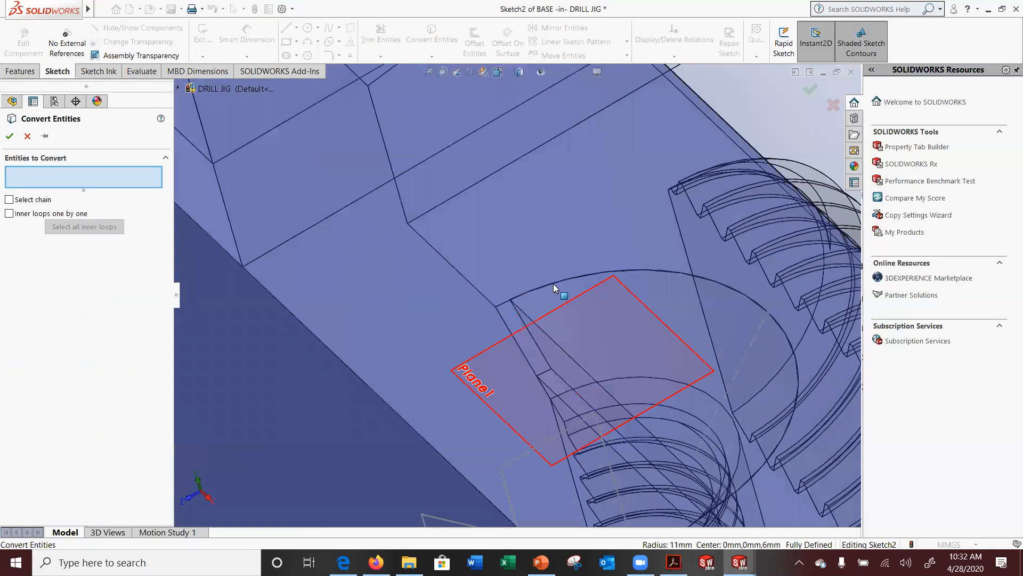
scroll(499, 299, up, 3)
middle_drag(681, 427, 700, 359)
scroll(658, 180, down, 2)
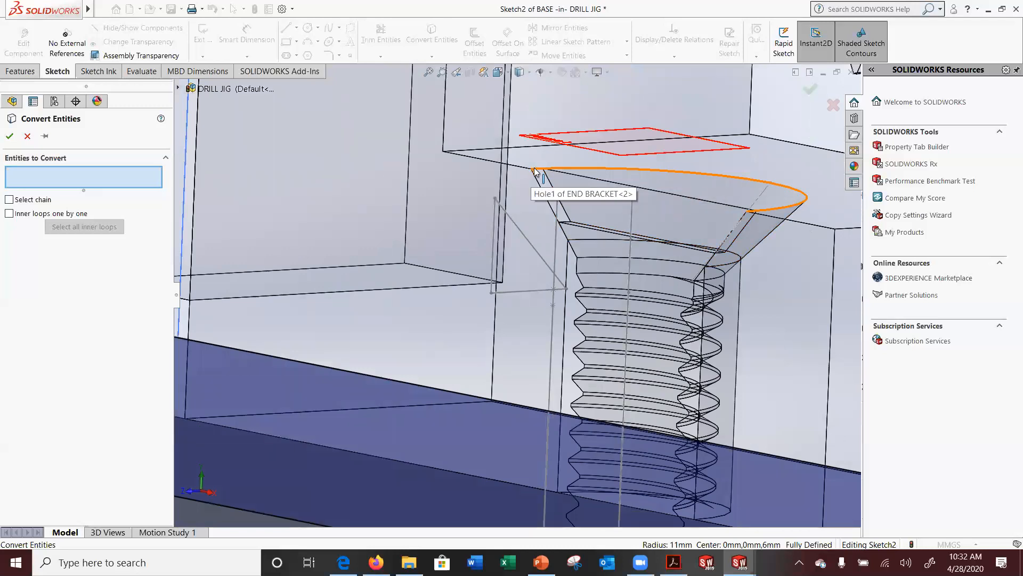
scroll(528, 320, up, 2)
scroll(480, 302, down, 5)
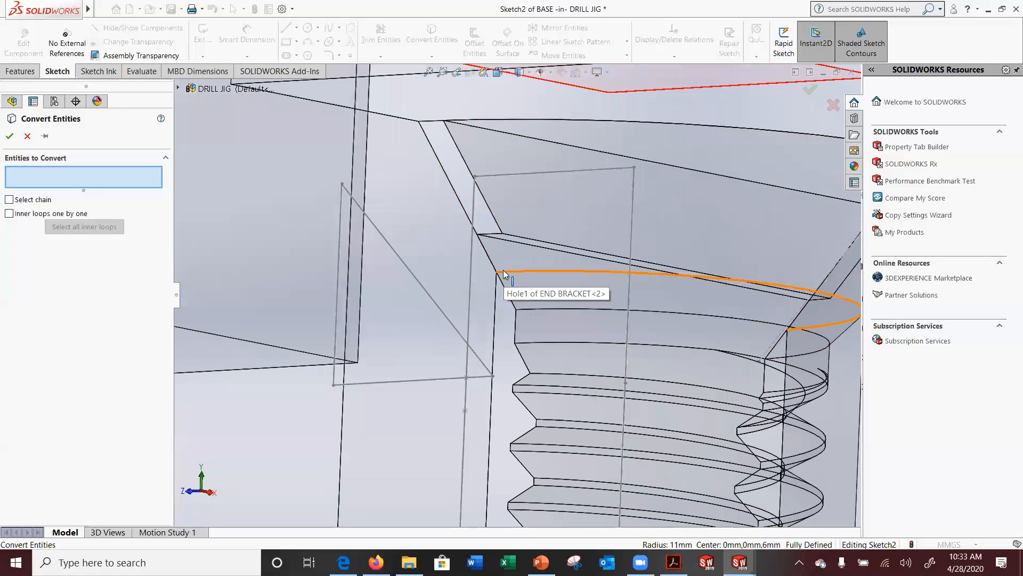
scroll(527, 327, up, 4)
scroll(495, 468, down, 4)
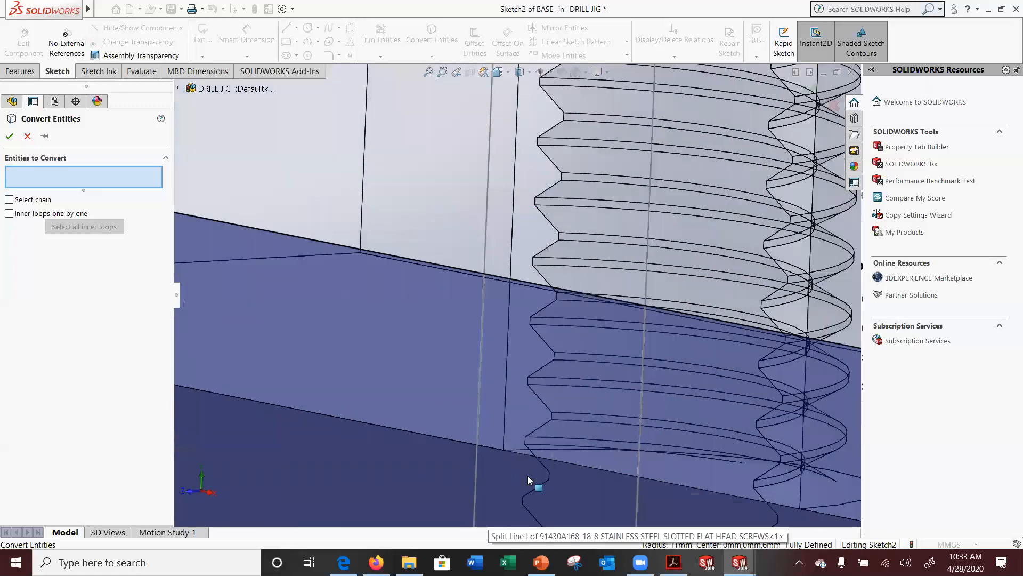
scroll(529, 480, down, 3)
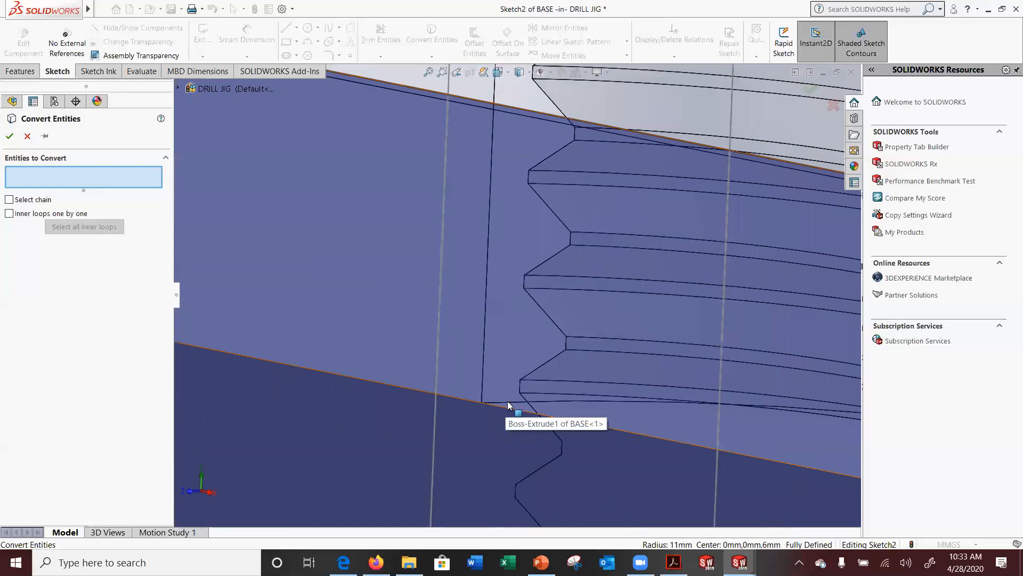
scroll(508, 404, up, 6)
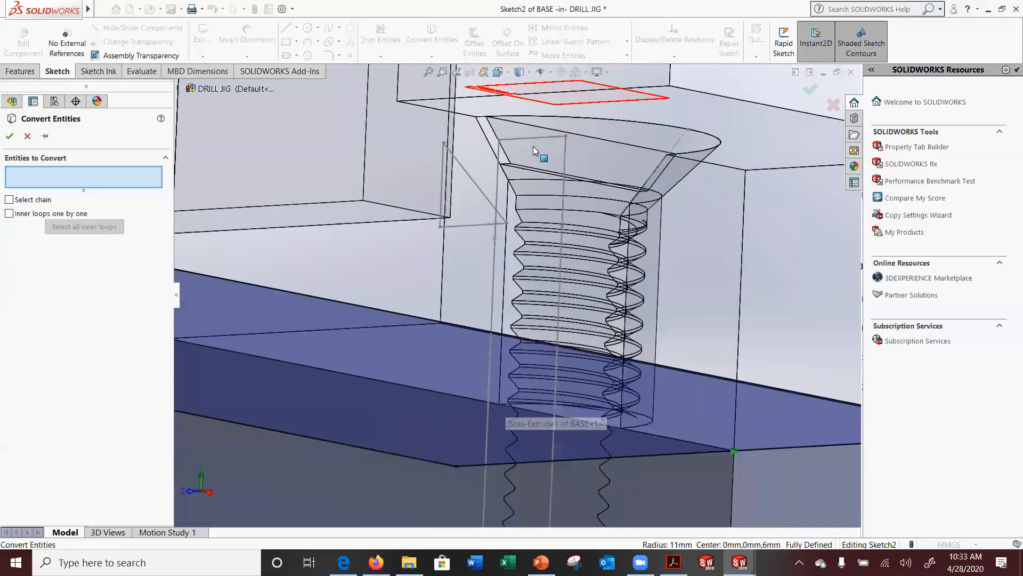
scroll(533, 147, down, 3)
click(490, 280)
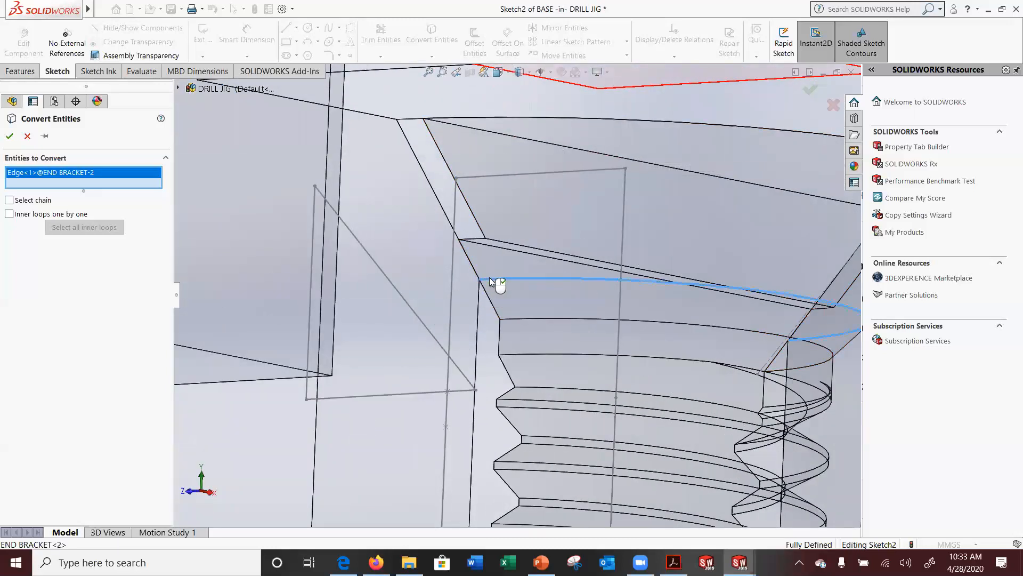
scroll(475, 319, up, 5)
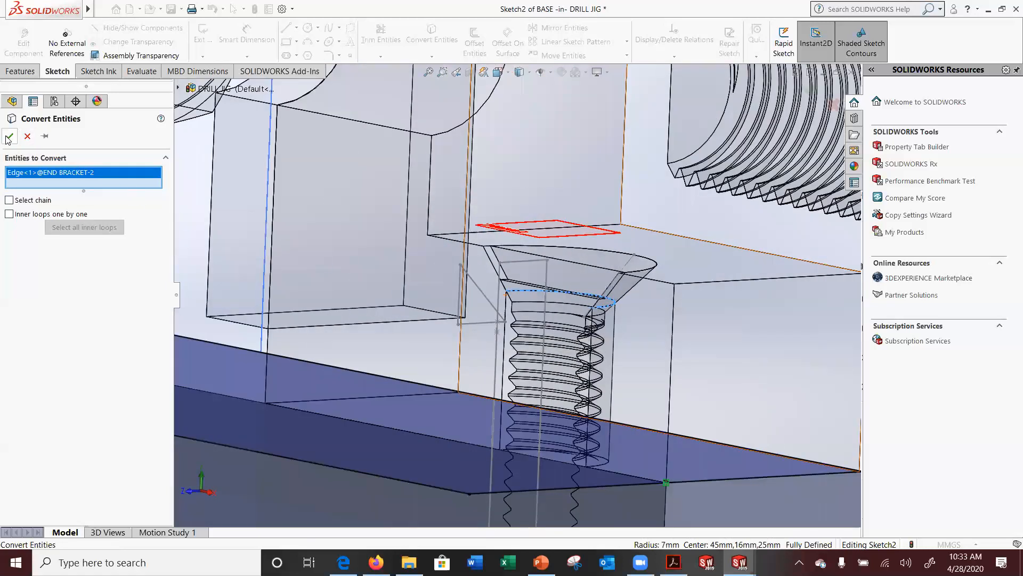
click(10, 139)
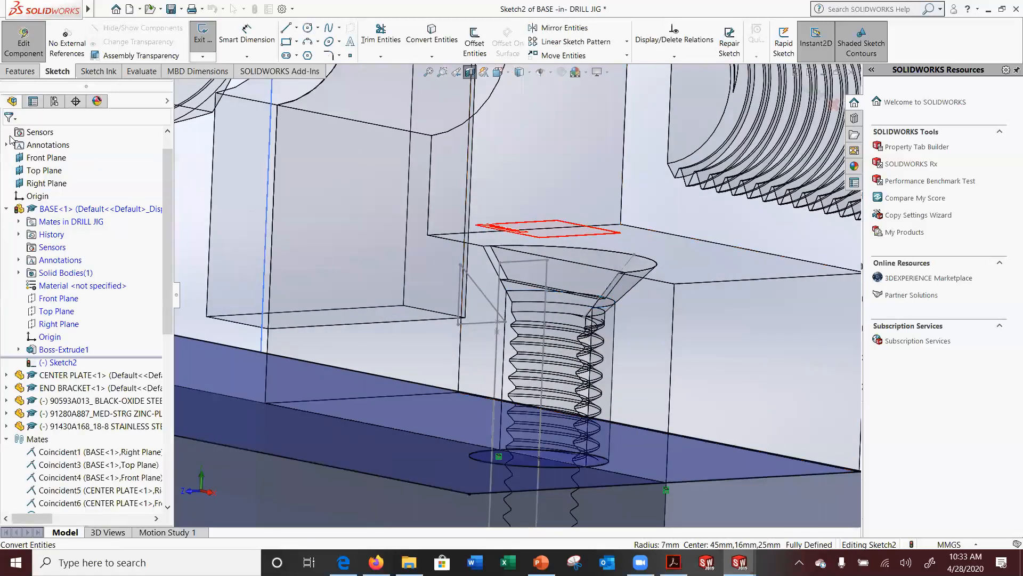
Turn the circle converted from END BRACKET<2> into construction geometry
middle_drag(406, 403, 415, 427)
scroll(417, 426, up, 5)
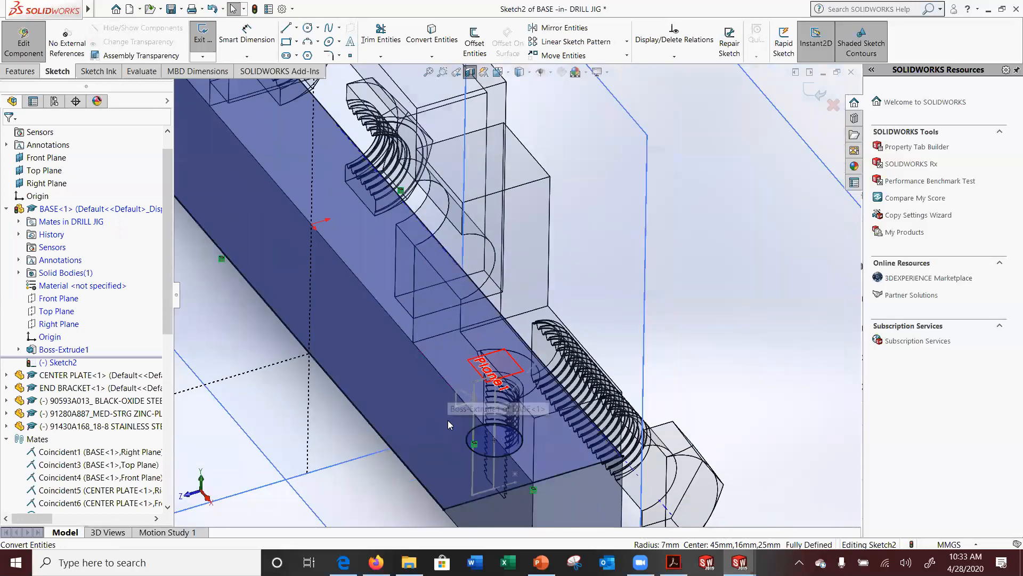
scroll(514, 442, down, 5)
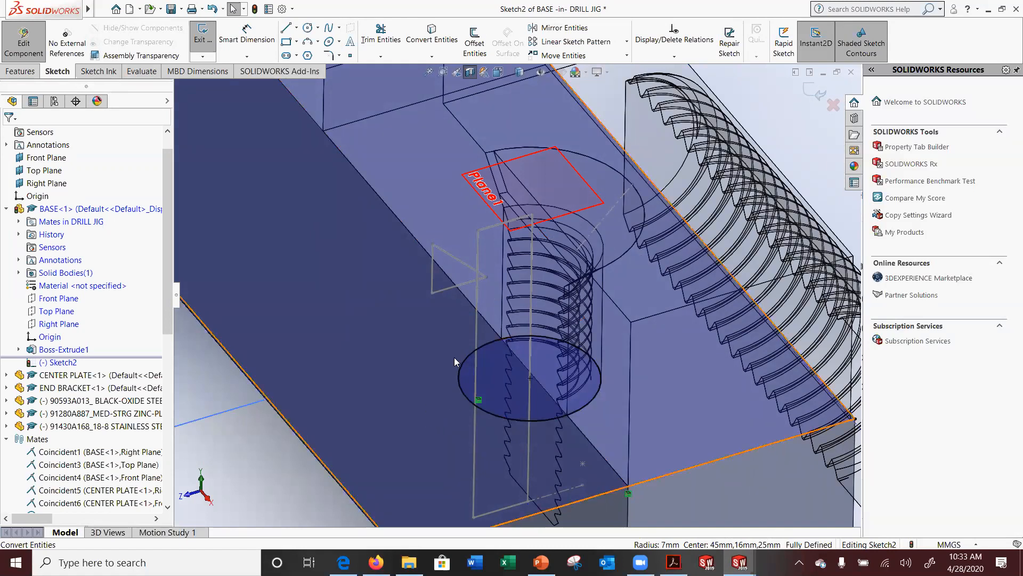
click(462, 371)
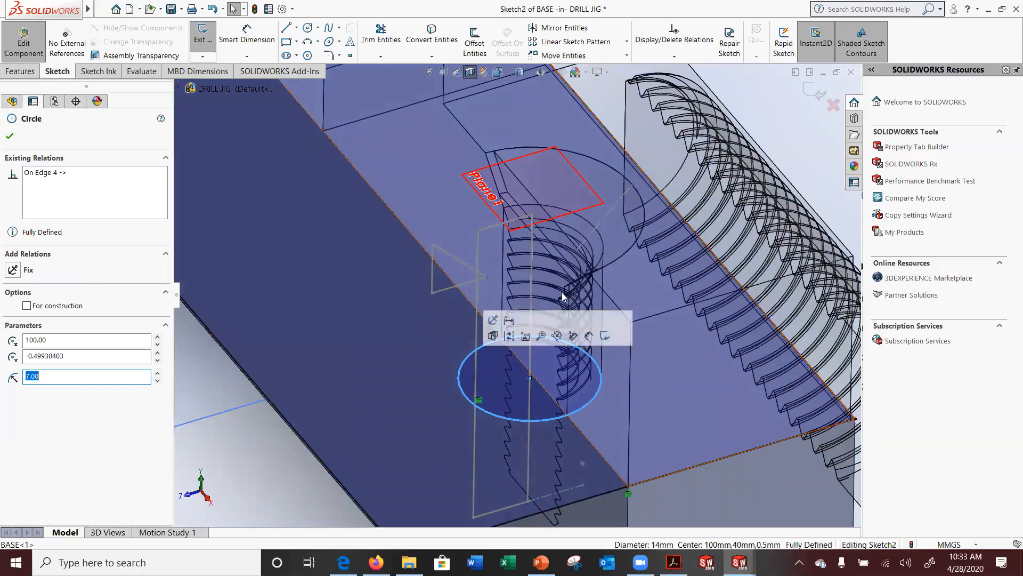
key(Escape)
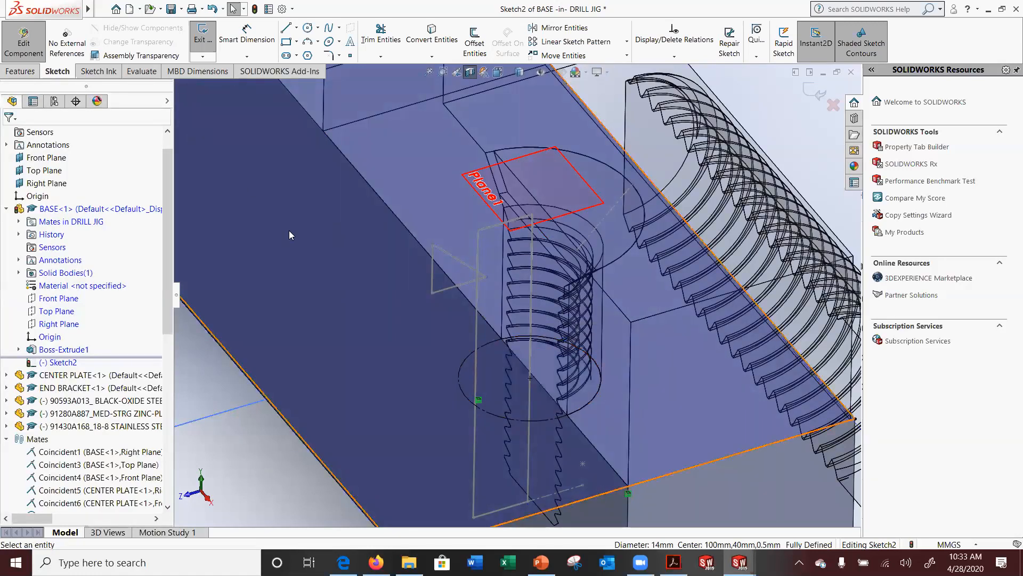
Convert the matching circular hole edge of END BRACKET<1> at the base's other end into the sketch
scroll(340, 290, up, 5)
scroll(320, 155, up, 3)
scroll(367, 170, down, 10)
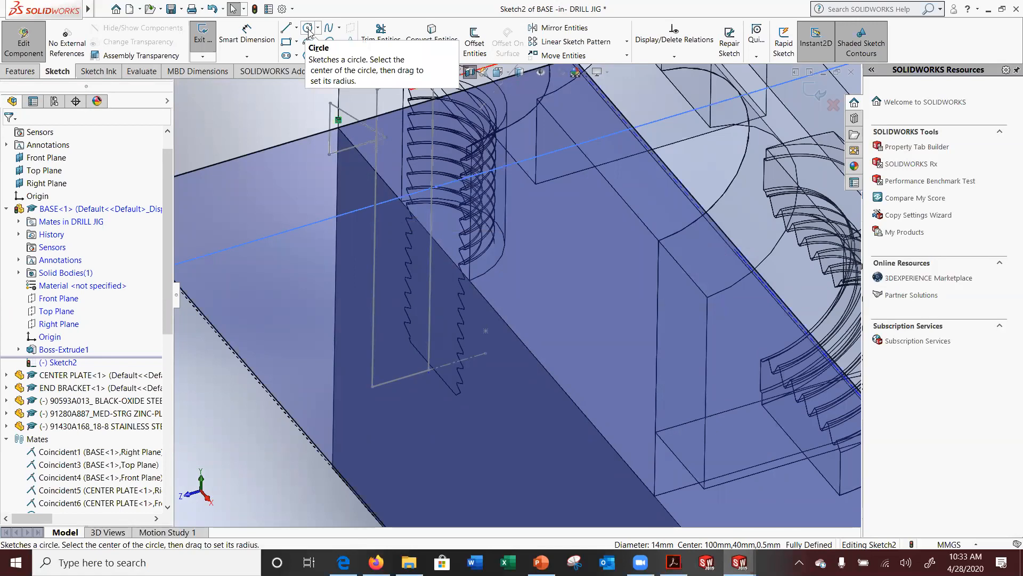
click(432, 33)
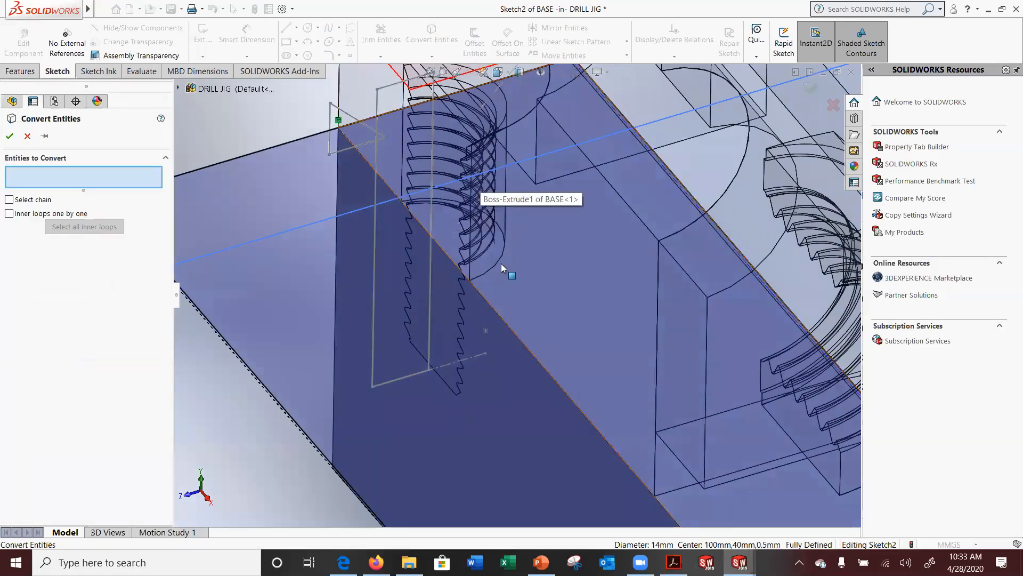
scroll(411, 205, down, 5)
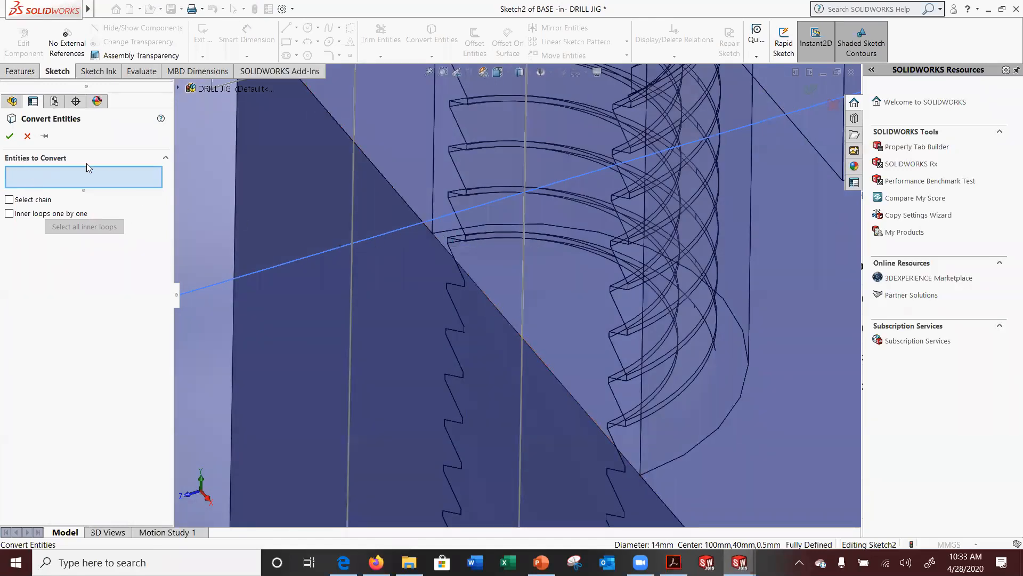
scroll(458, 251, down, 4)
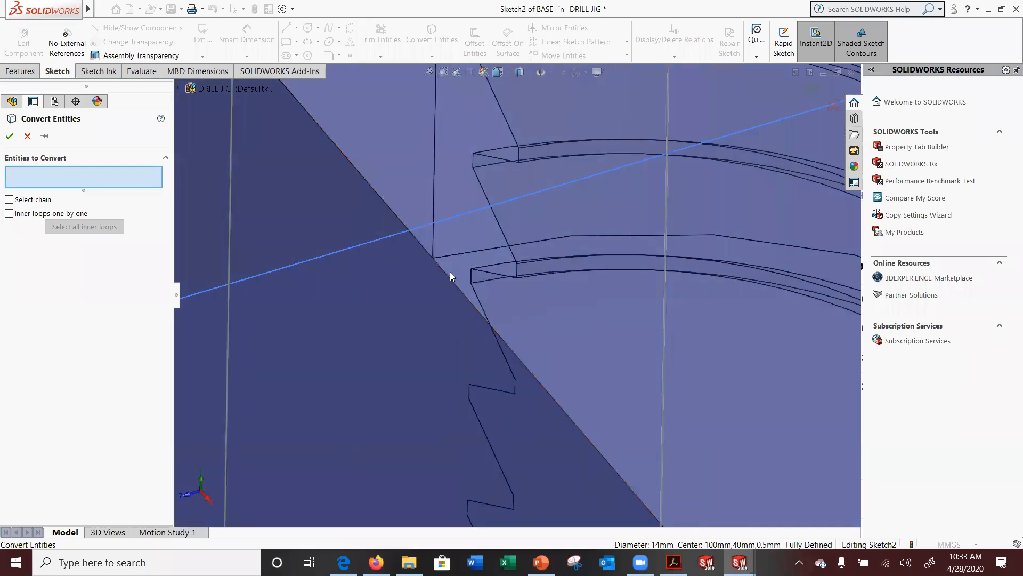
scroll(451, 271, up, 6)
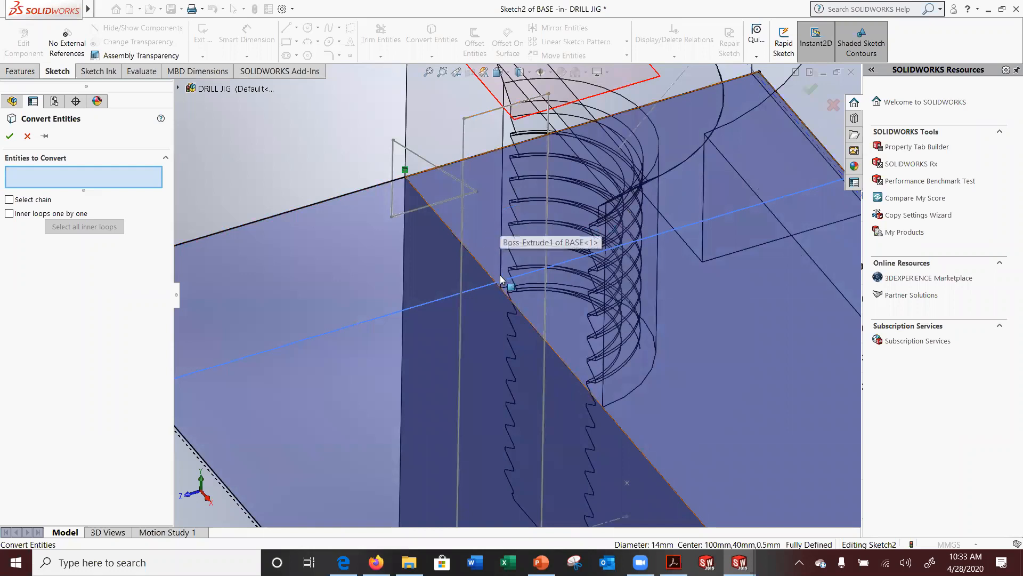
scroll(504, 267, up, 3)
scroll(517, 208, down, 5)
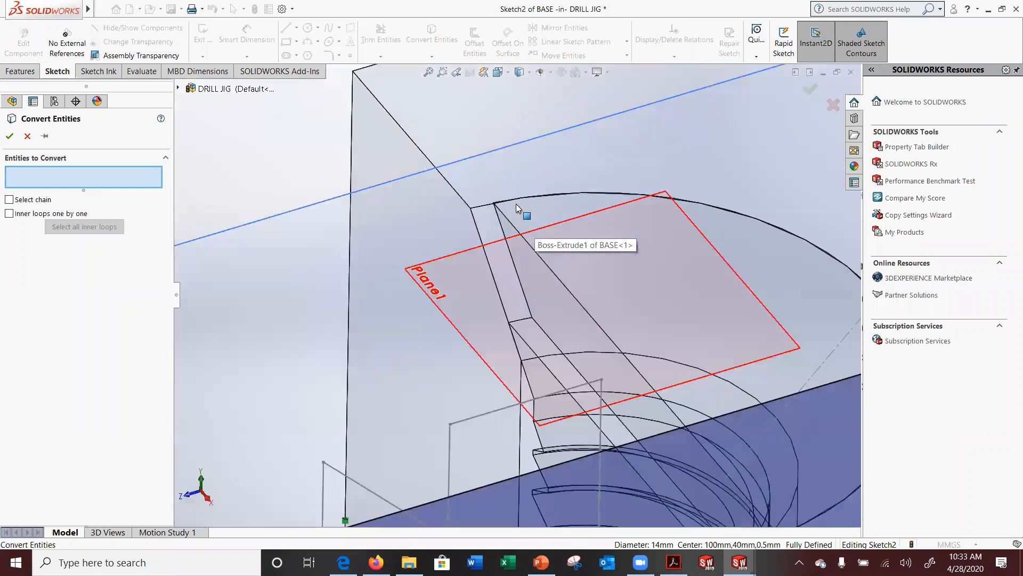
click(527, 357)
scroll(496, 354, up, 3)
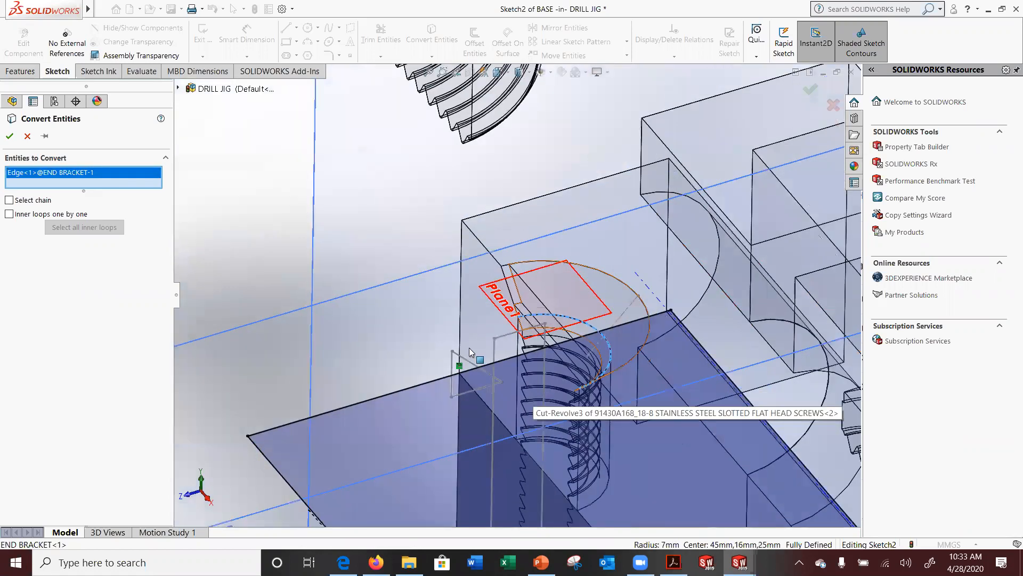
click(10, 136)
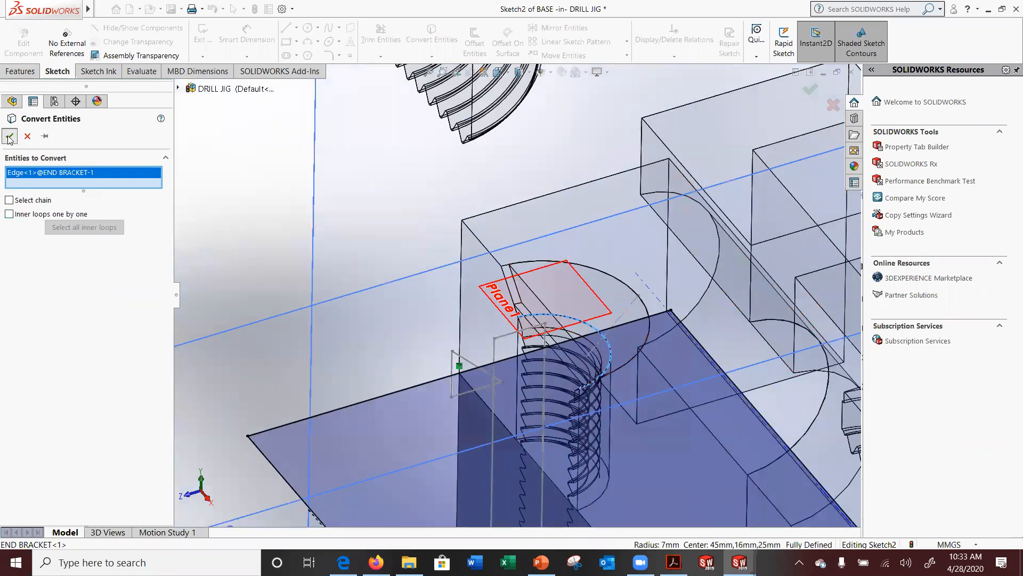
Set the circle converted from END BRACKET<1> as construction geometry
scroll(430, 316, up, 2)
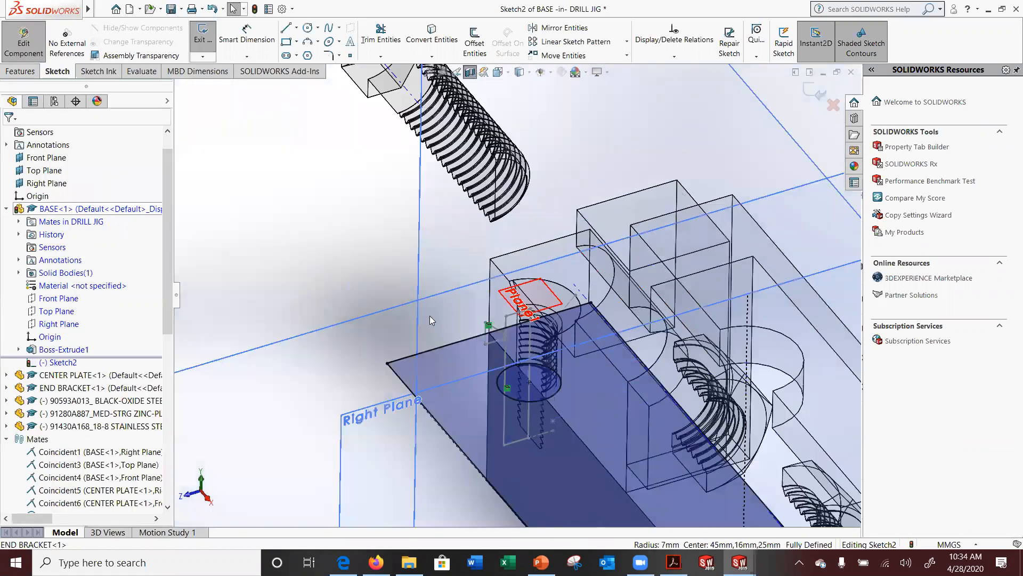
scroll(510, 402, up, 2)
click(510, 390)
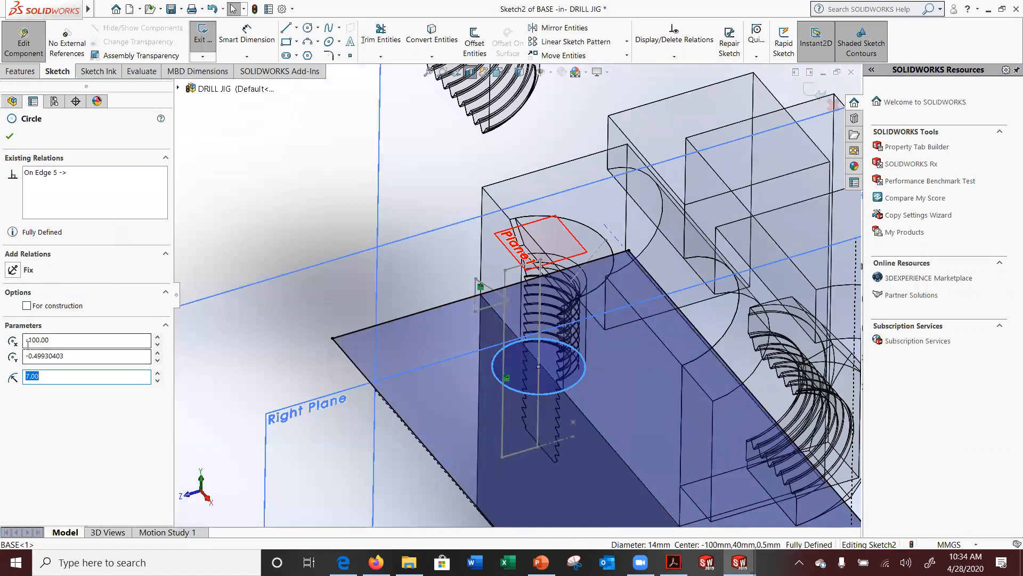
click(15, 133)
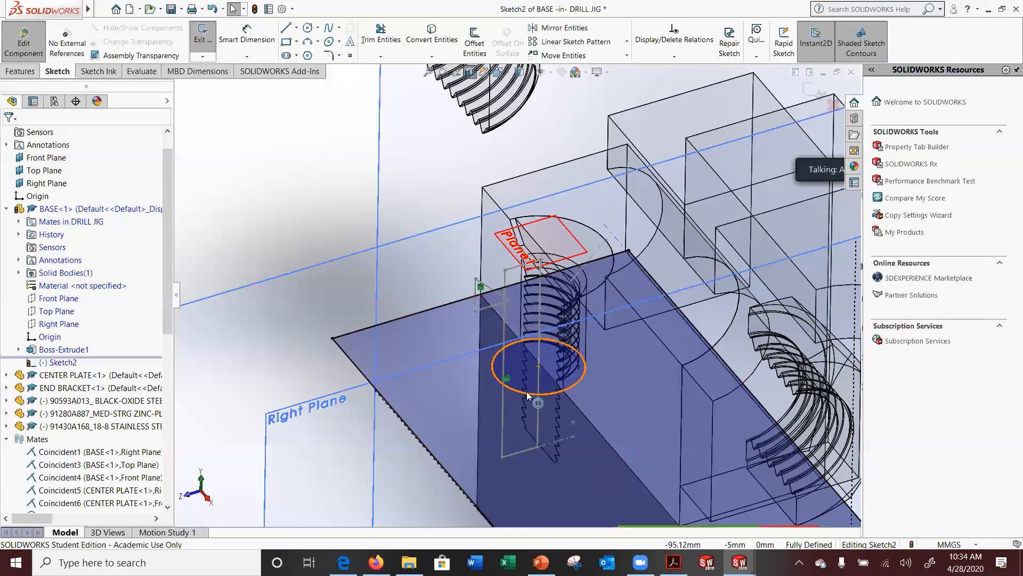
click(552, 393)
click(26, 306)
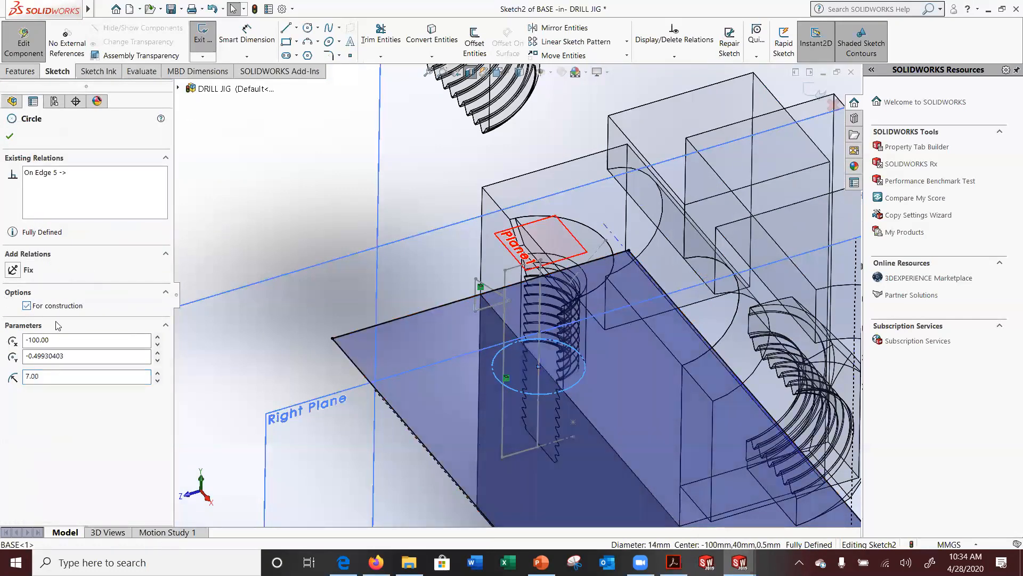
Accept the construction circle's properties and exit the hole-location sketch on the base
scroll(298, 217, up, 6)
scroll(290, 178, down, 3)
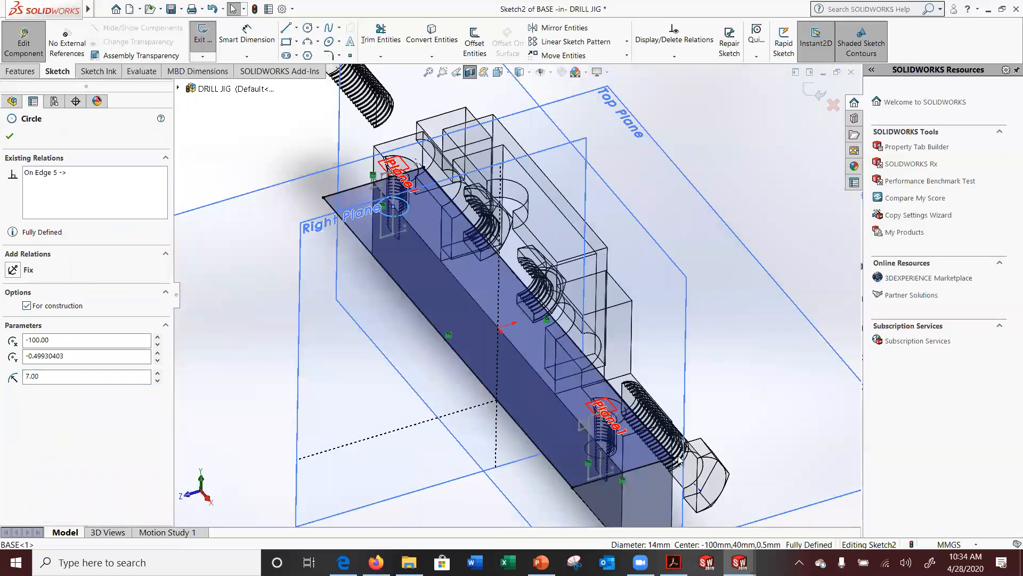
click(10, 137)
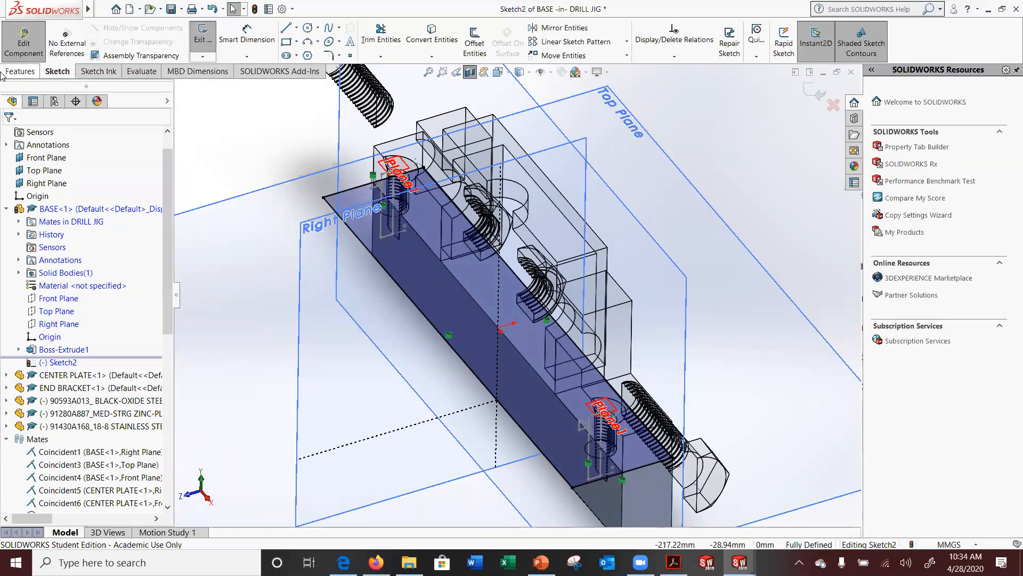
click(813, 94)
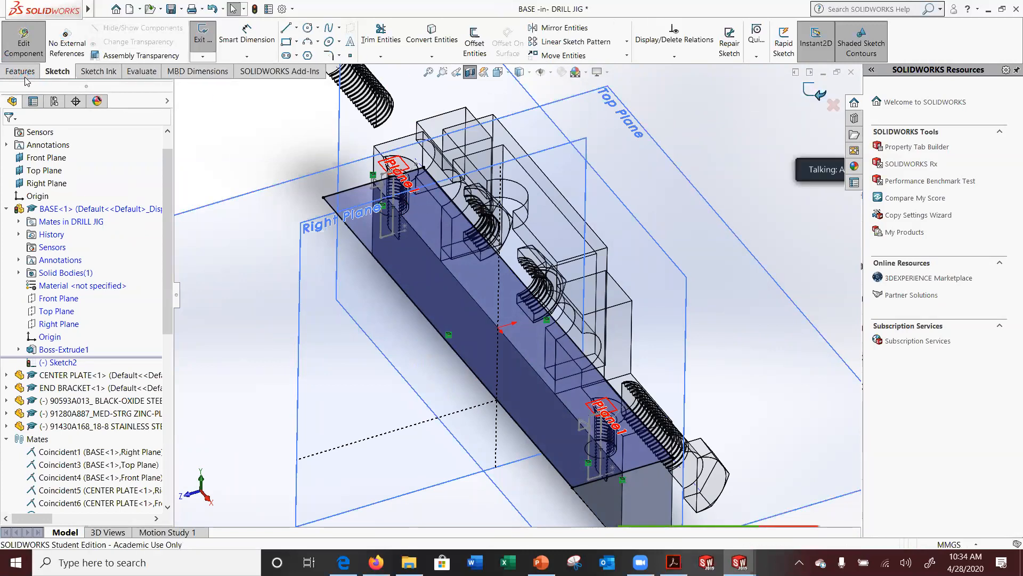
click(123, 9)
Start a Hole Wizard feature on the base's top face with the straight tap hole type
click(12, 70)
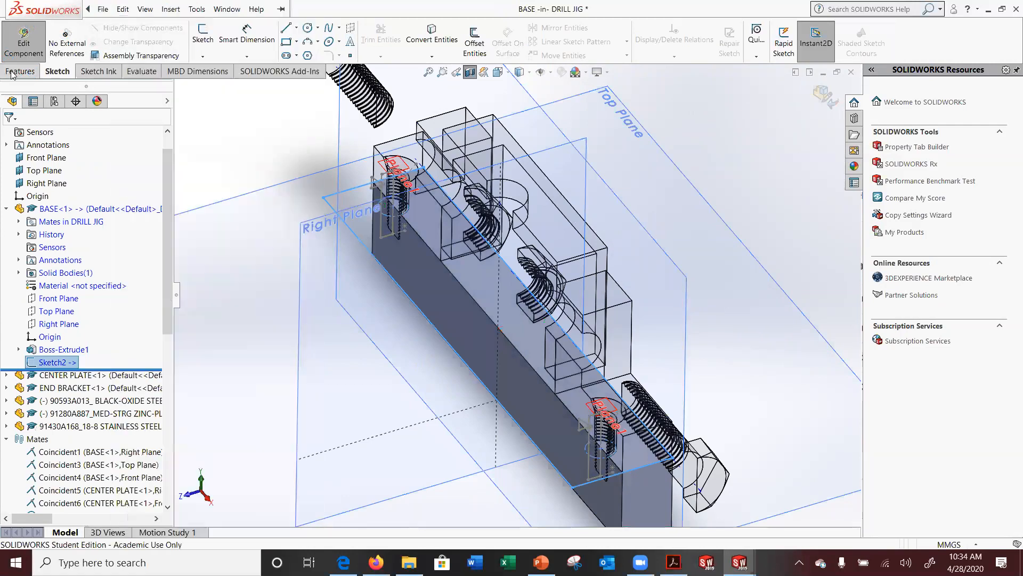
click(433, 213)
click(416, 37)
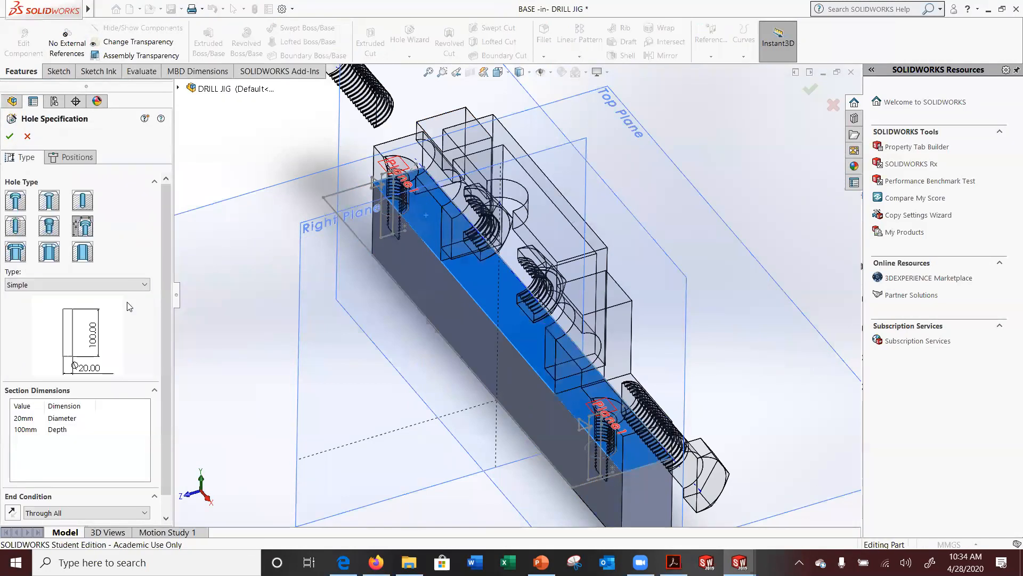
click(83, 202)
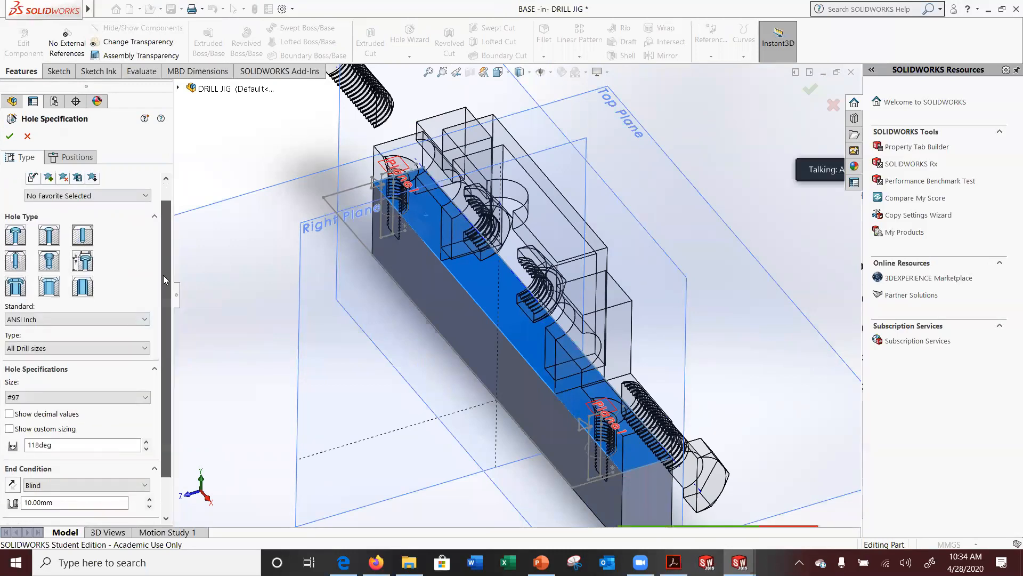
scroll(161, 331, down, 2)
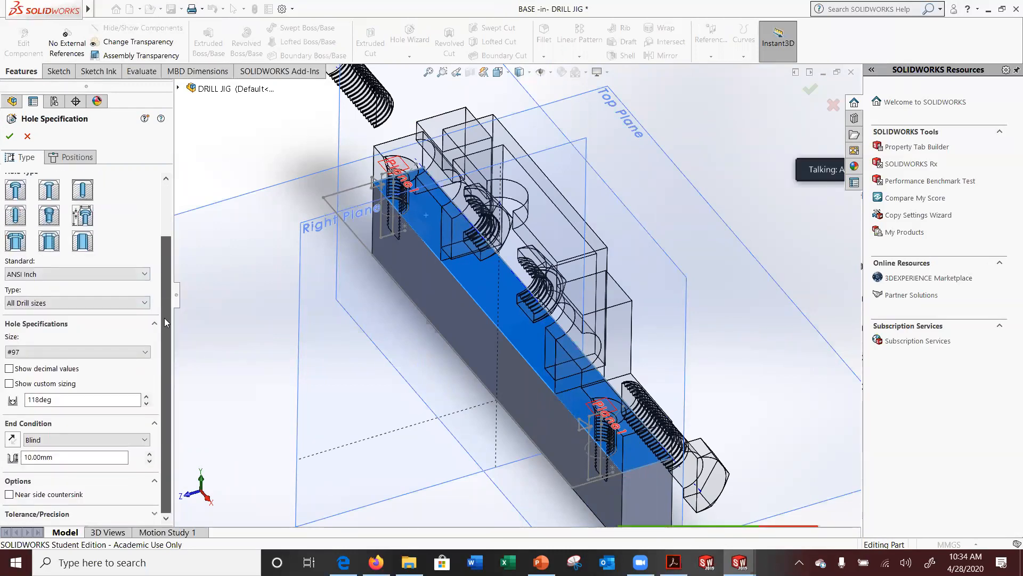
scroll(163, 310, up, 2)
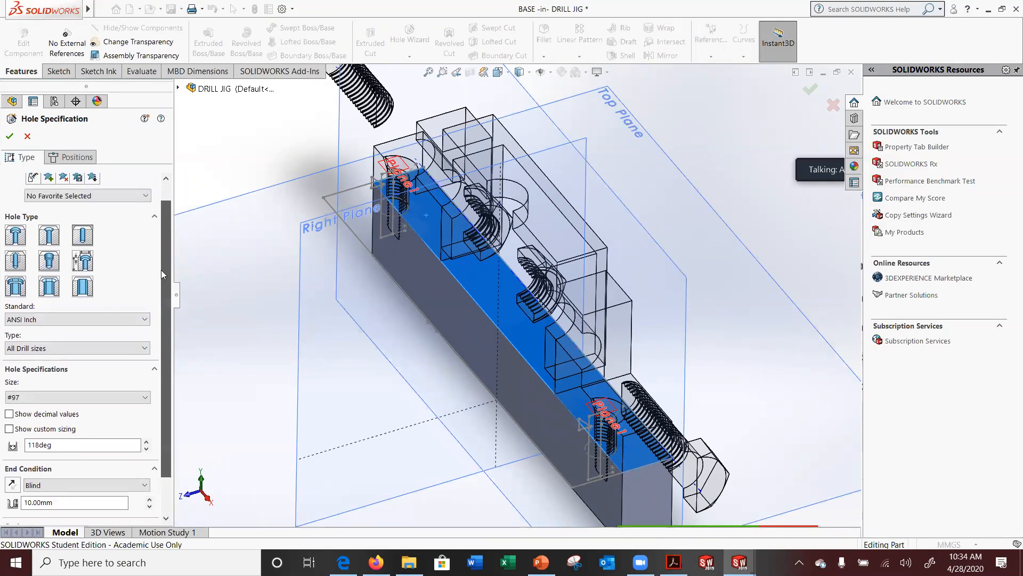
click(15, 260)
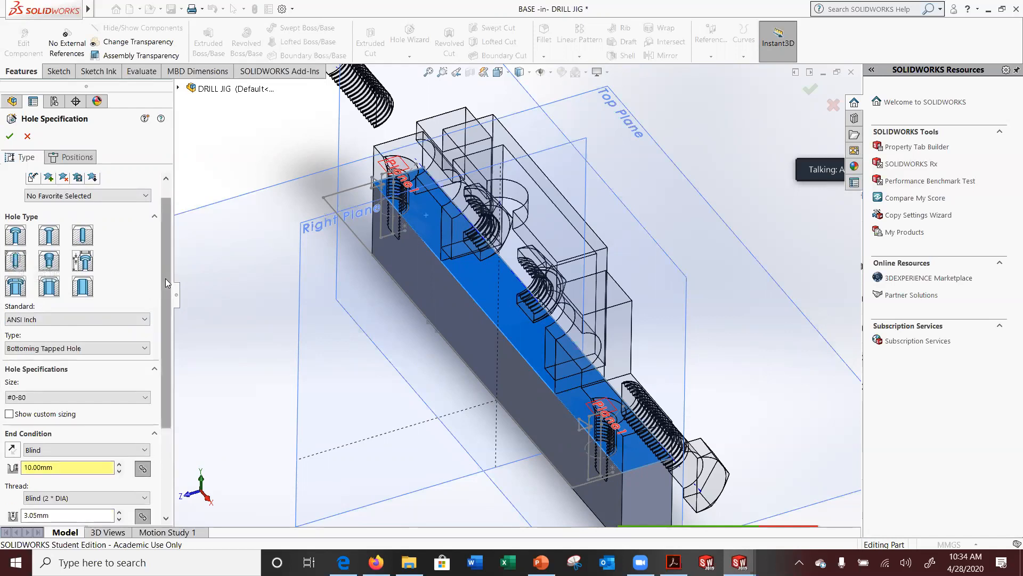
Set the tapped hole's standard to ISO and its size to M12x1.25
scroll(165, 279, down, 3)
click(77, 215)
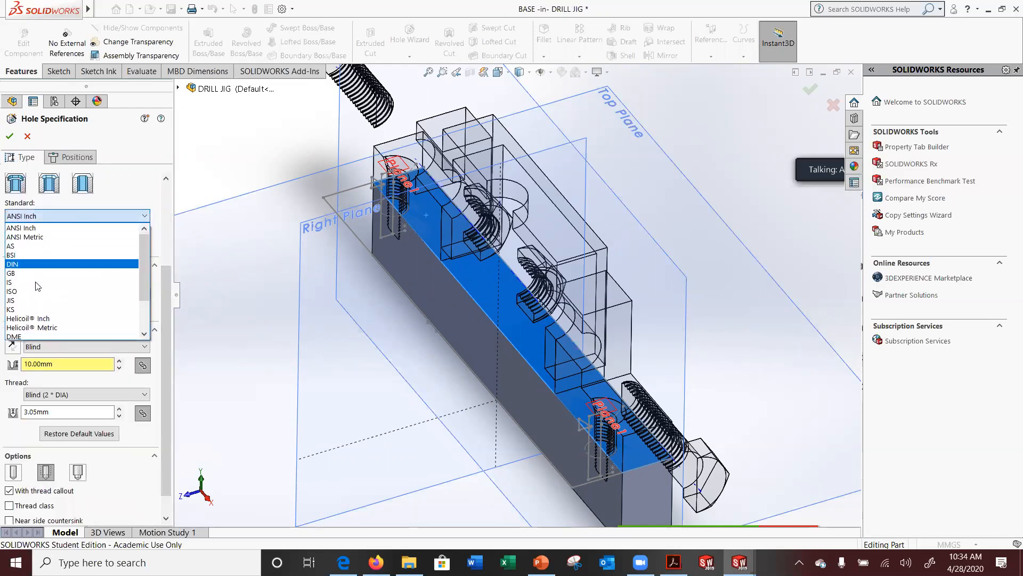
scroll(21, 319, down, 1)
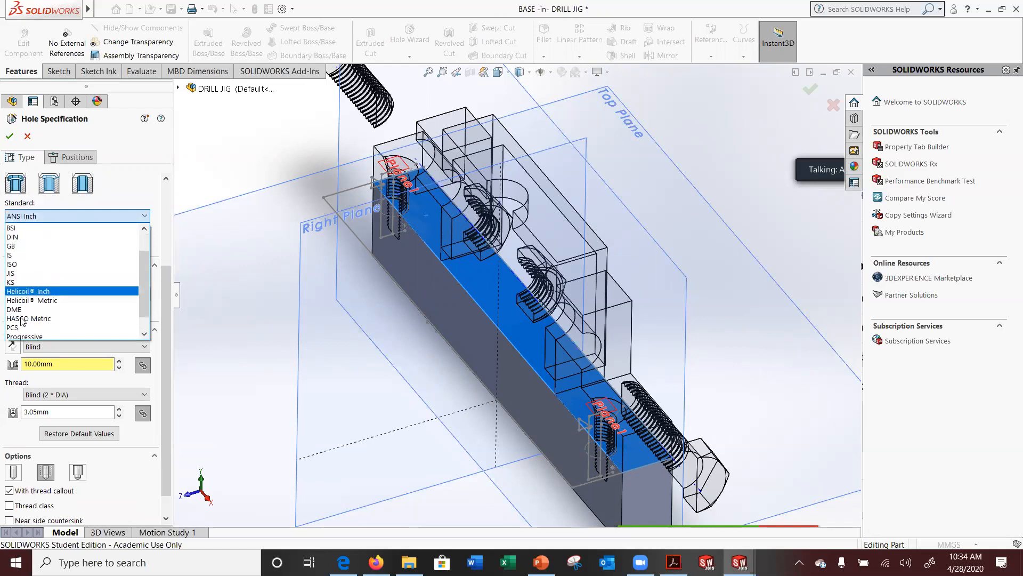
click(16, 263)
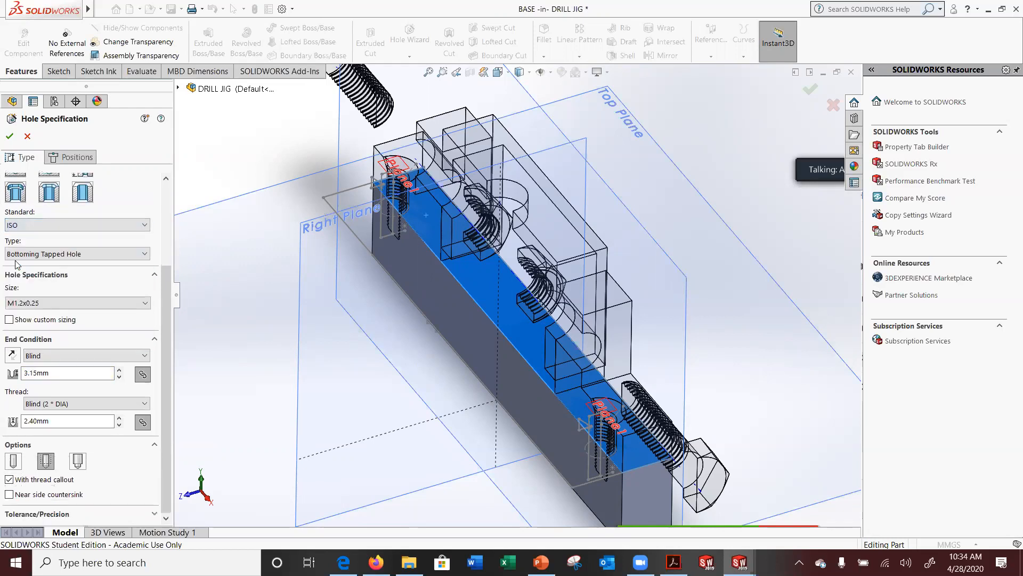
click(81, 301)
scroll(51, 396, down, 3)
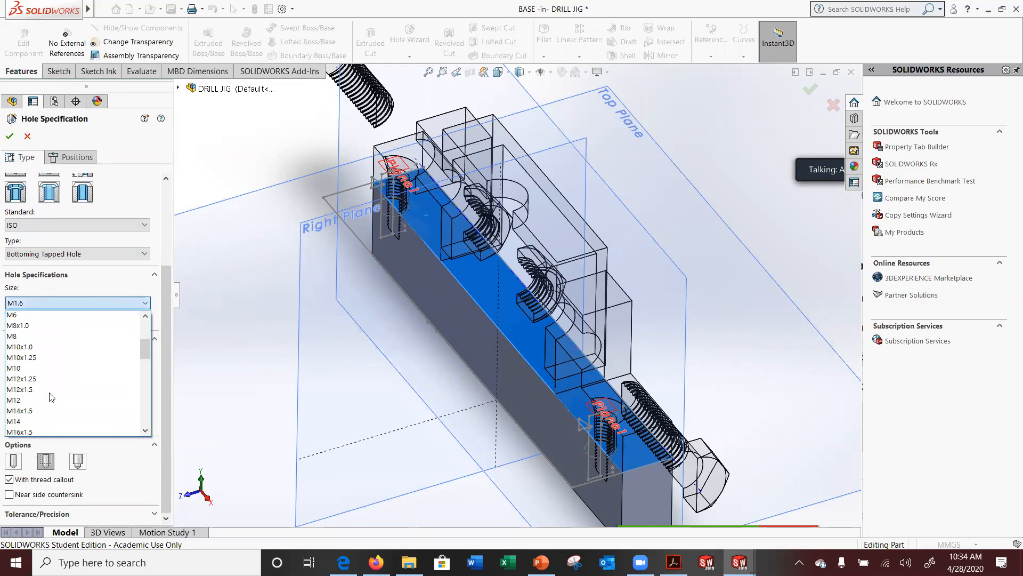
click(18, 372)
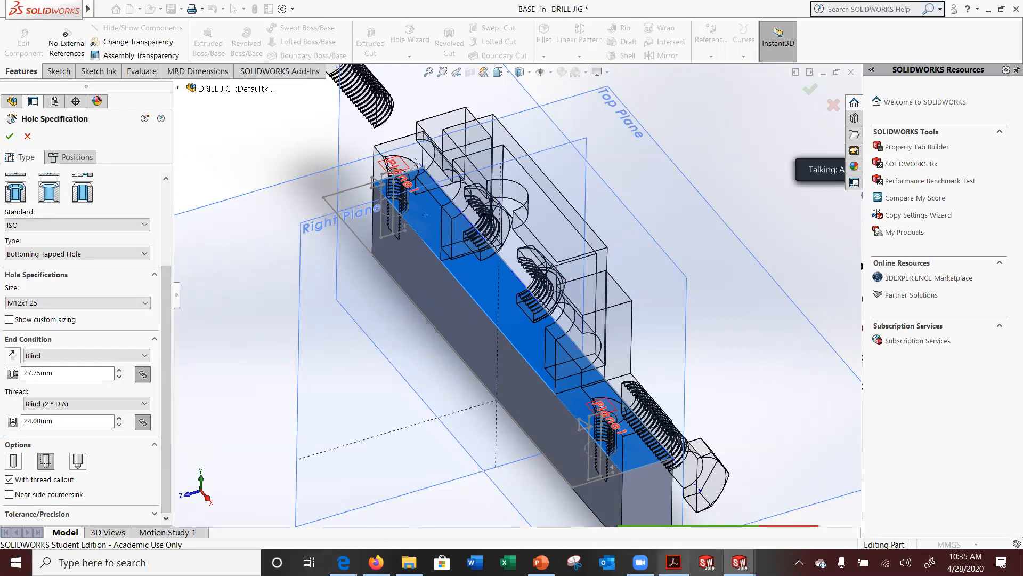
click(740, 563)
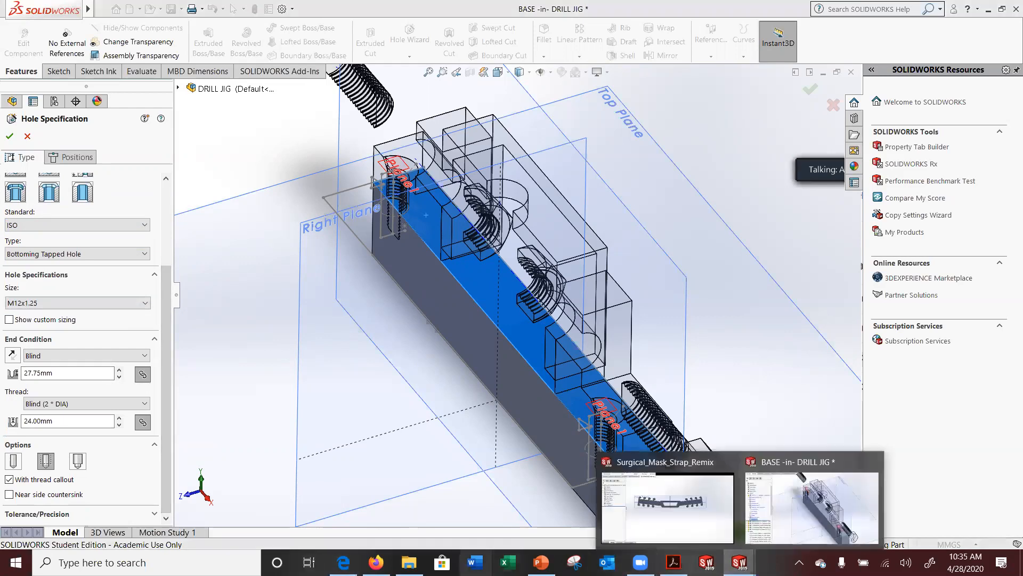
click(674, 563)
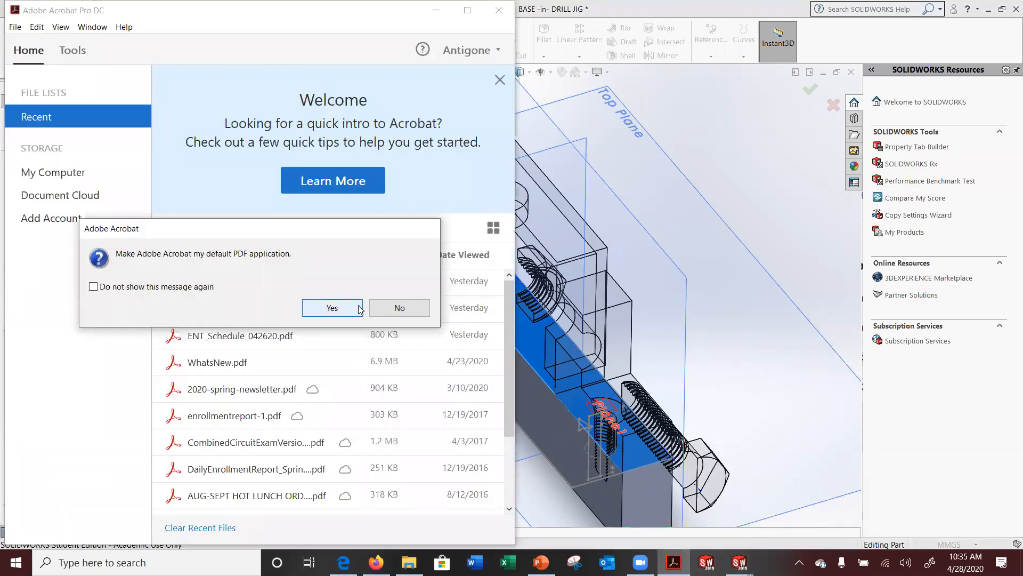
click(404, 306)
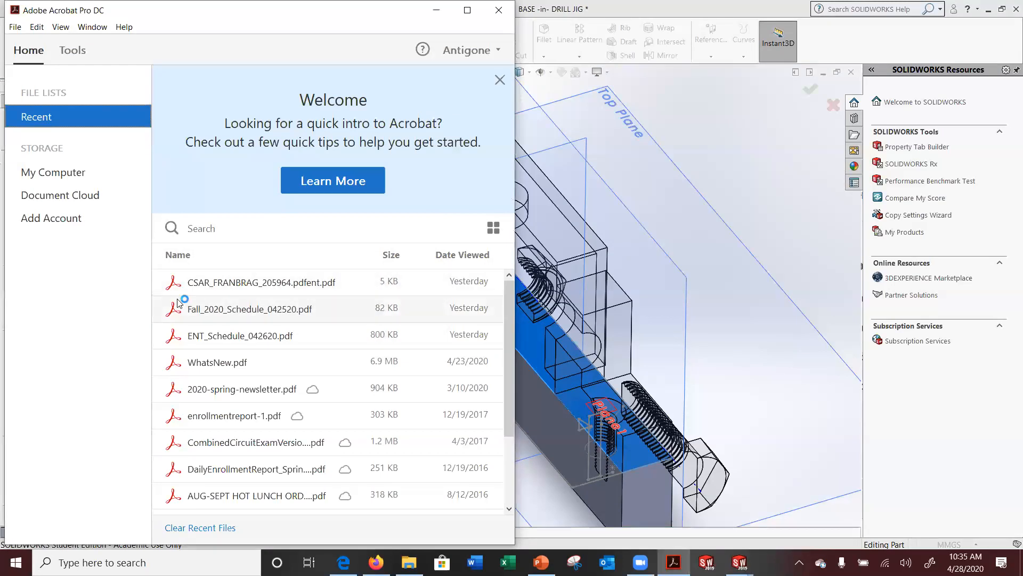
click(433, 13)
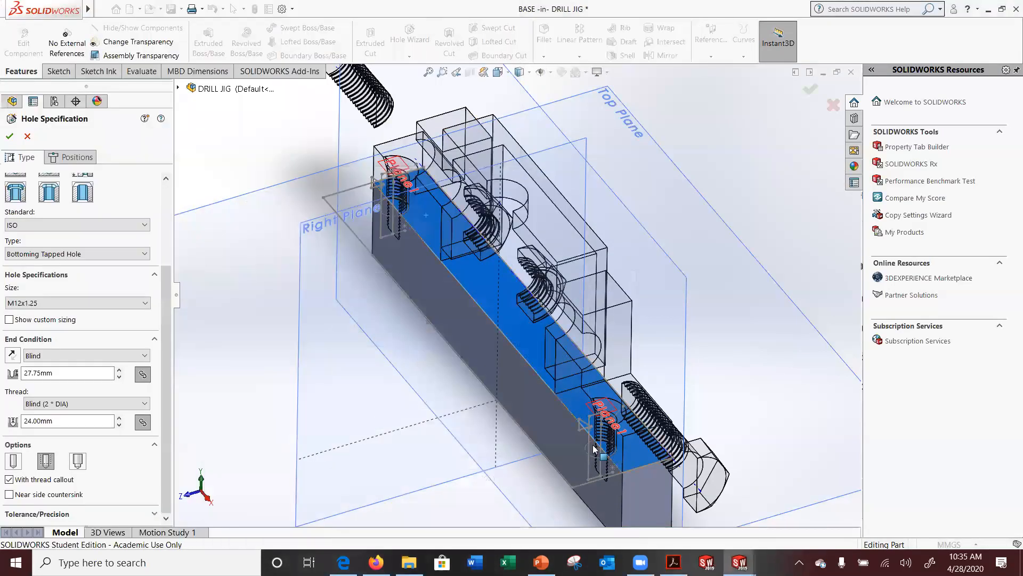
click(673, 562)
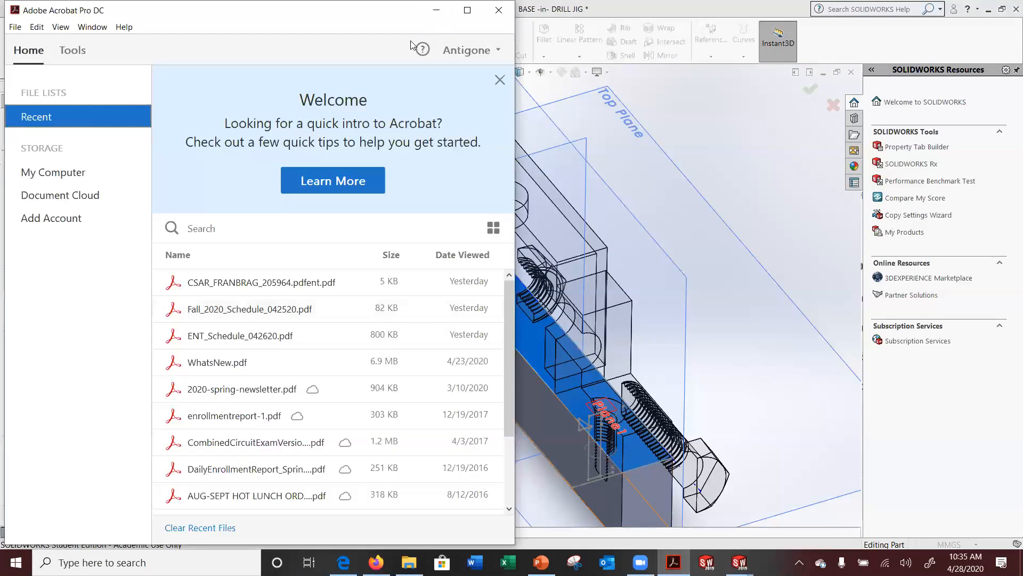
click(436, 10)
Open the Assembly Drawing Handout PDF from the Assembly Project folder, rotate it upright and examine the base's tapped hole callout
click(409, 563)
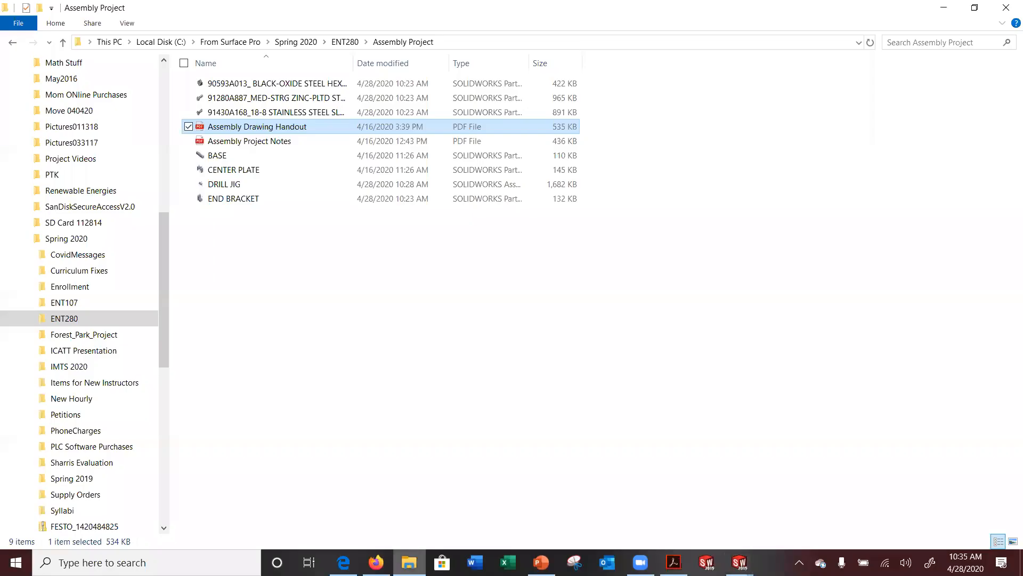
double_click(251, 128)
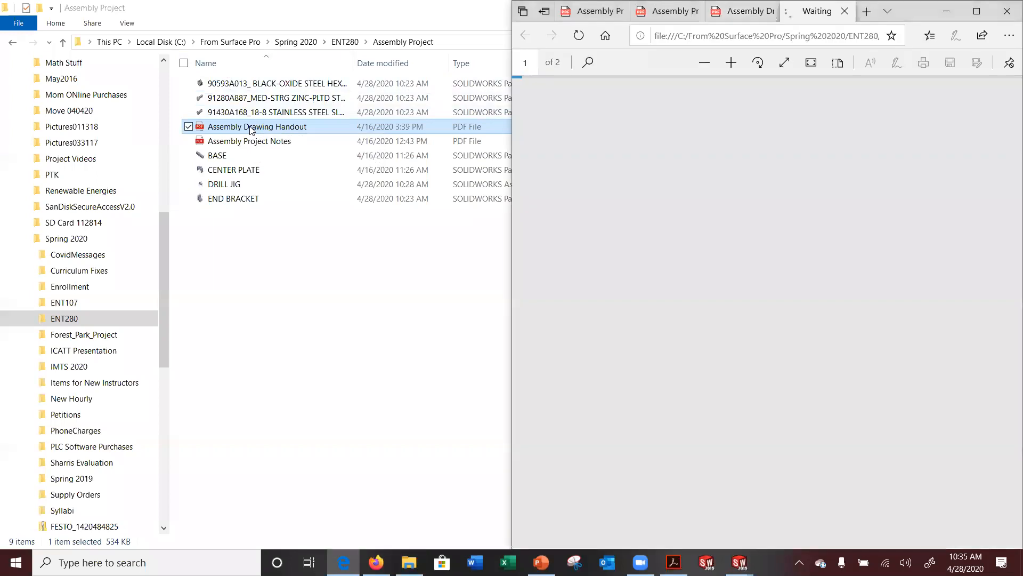
scroll(778, 277, down, 5)
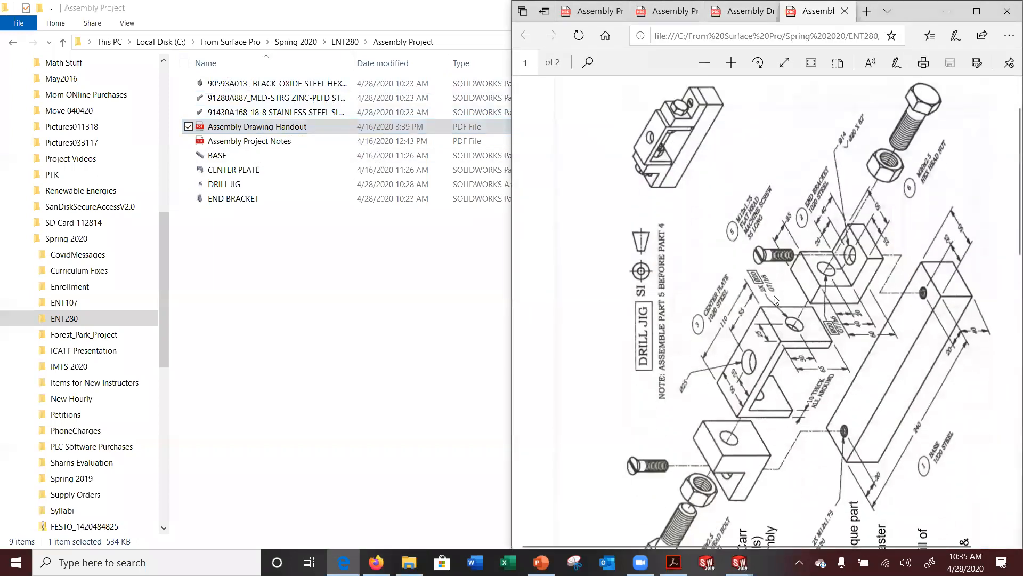
click(758, 63)
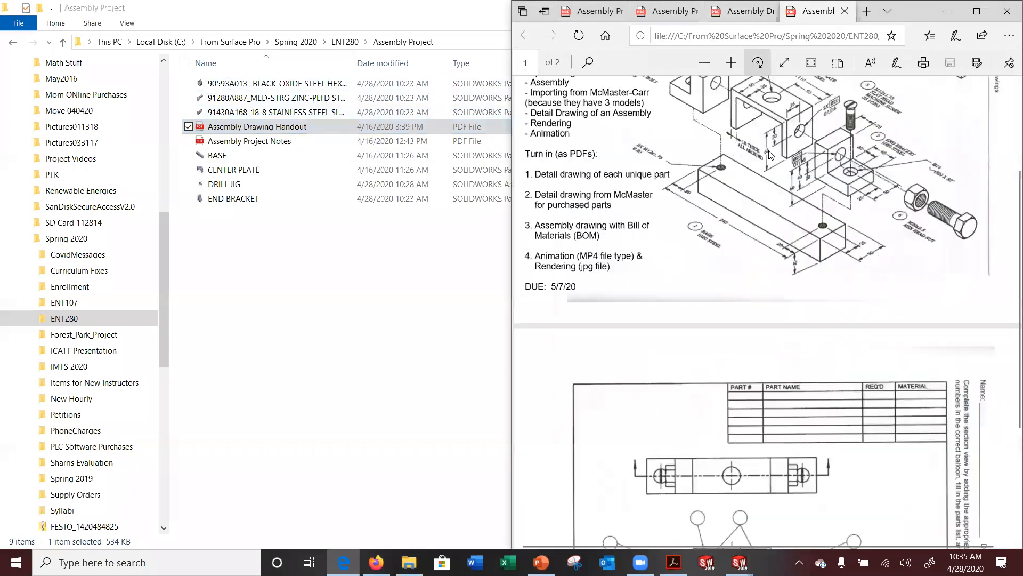
scroll(776, 300, up, 2)
ctrl+scroll(774, 300, up, 5)
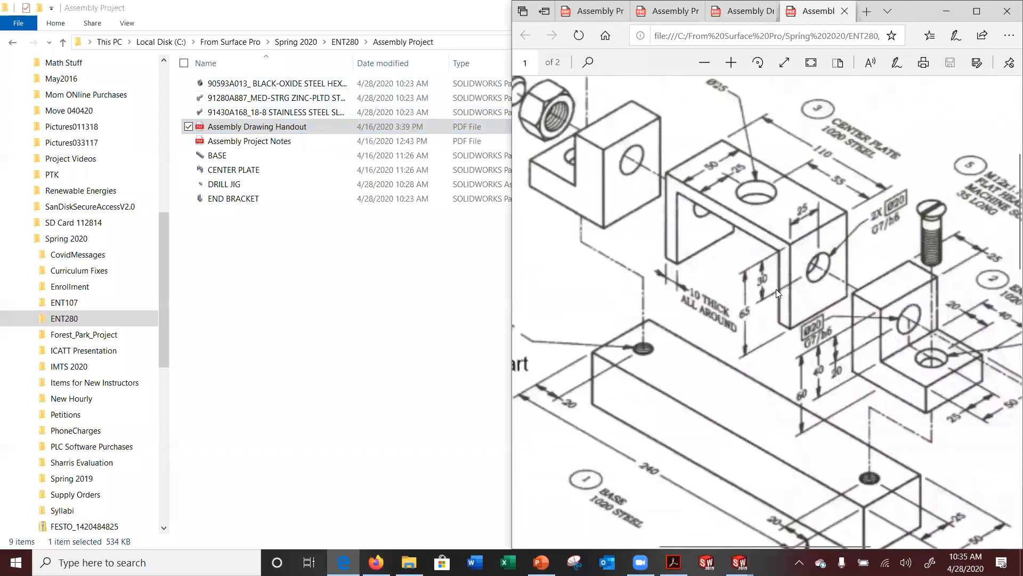
ctrl+scroll(774, 300, down, 3)
ctrl+scroll(633, 343, up, 3)
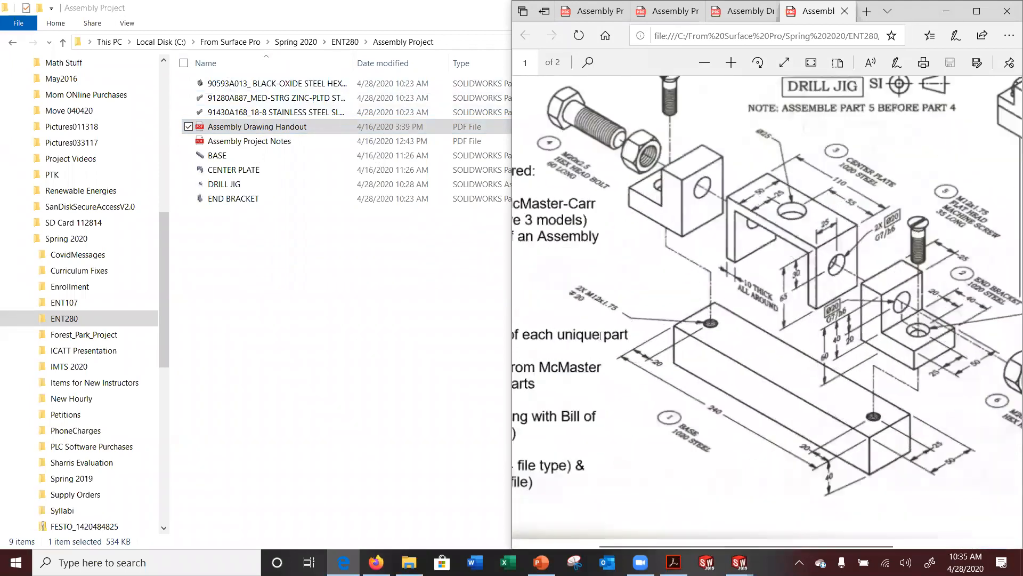
click(947, 11)
click(945, 6)
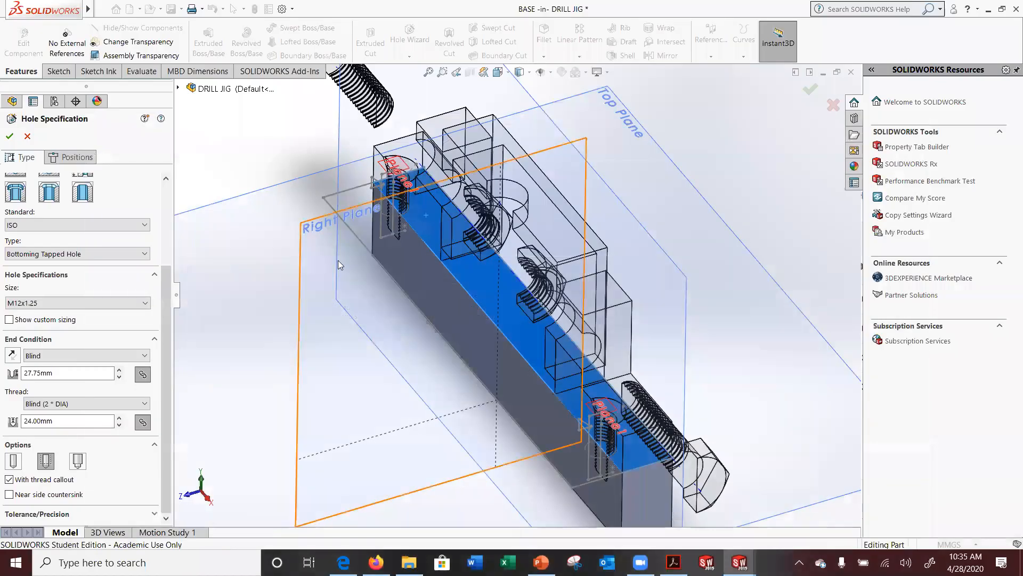
Set the tapped hole's blind depth to 20 mm with the cosmetic thread option
drag(85, 371, 5, 363)
text(20)
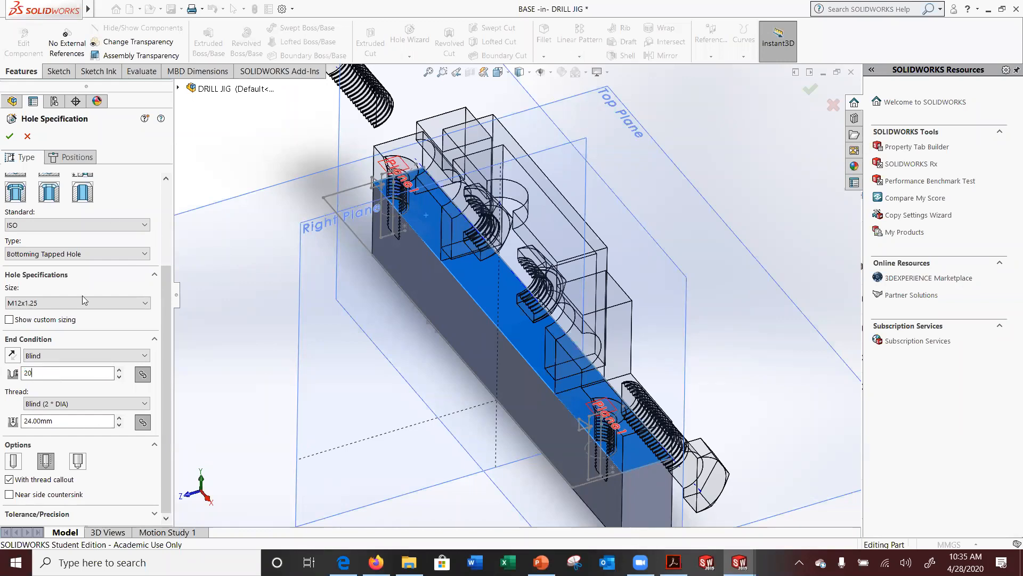
click(46, 462)
click(44, 482)
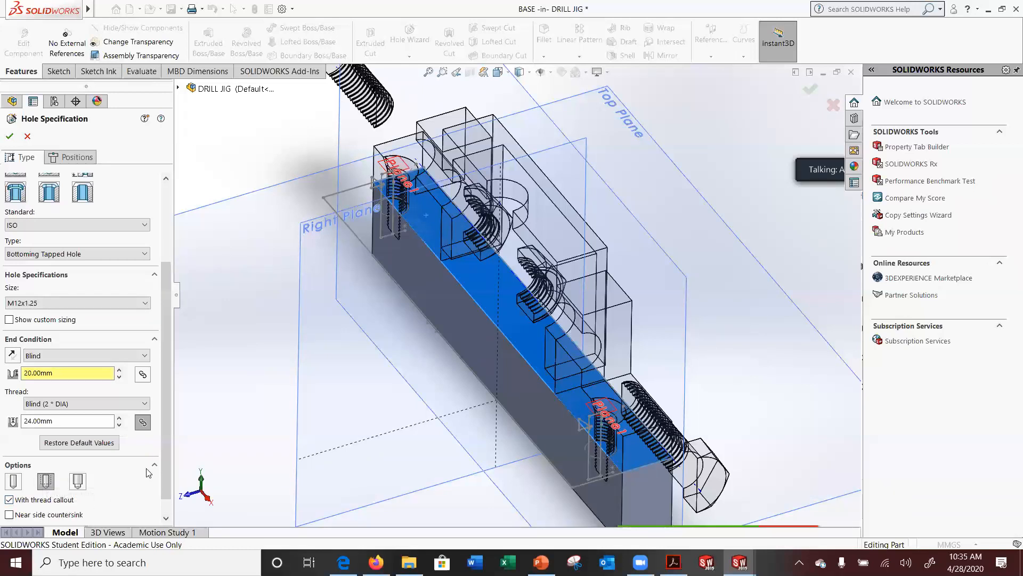
scroll(106, 474, down, 1)
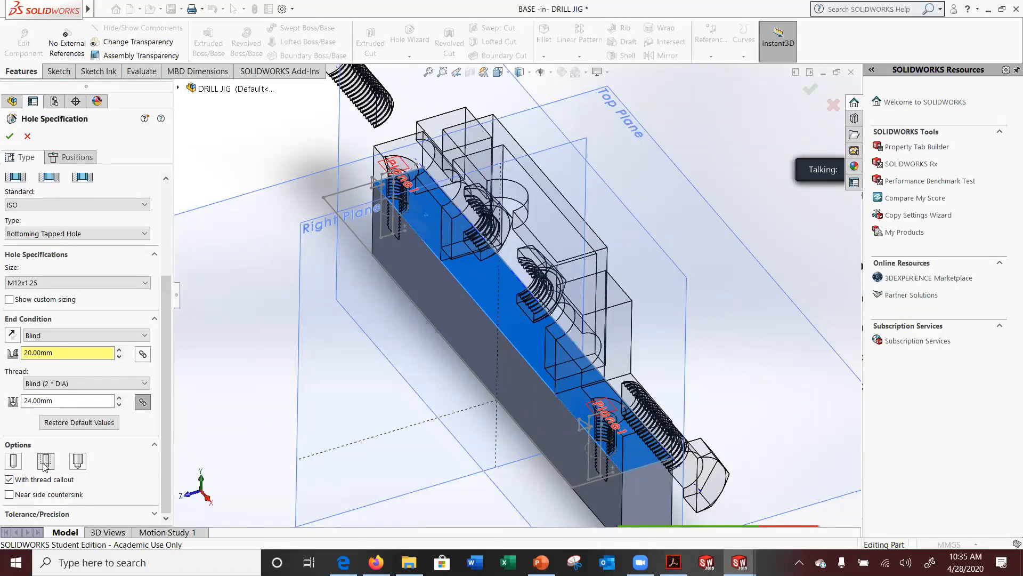
click(45, 464)
click(46, 461)
scroll(166, 398, up, 5)
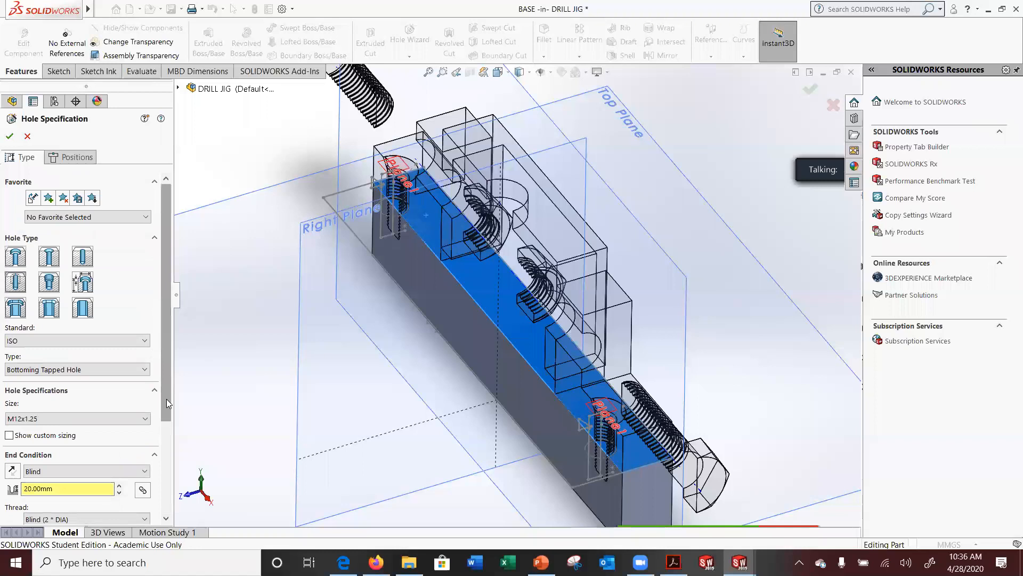
Place the two tapped holes at the centres of the construction circles at both ends of the base and finish the feature
click(67, 162)
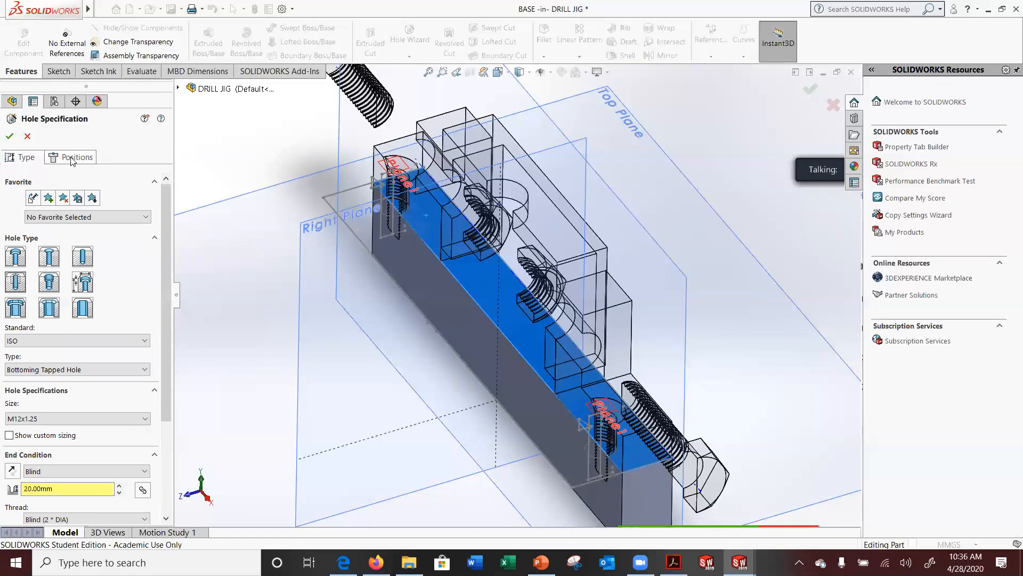
click(393, 207)
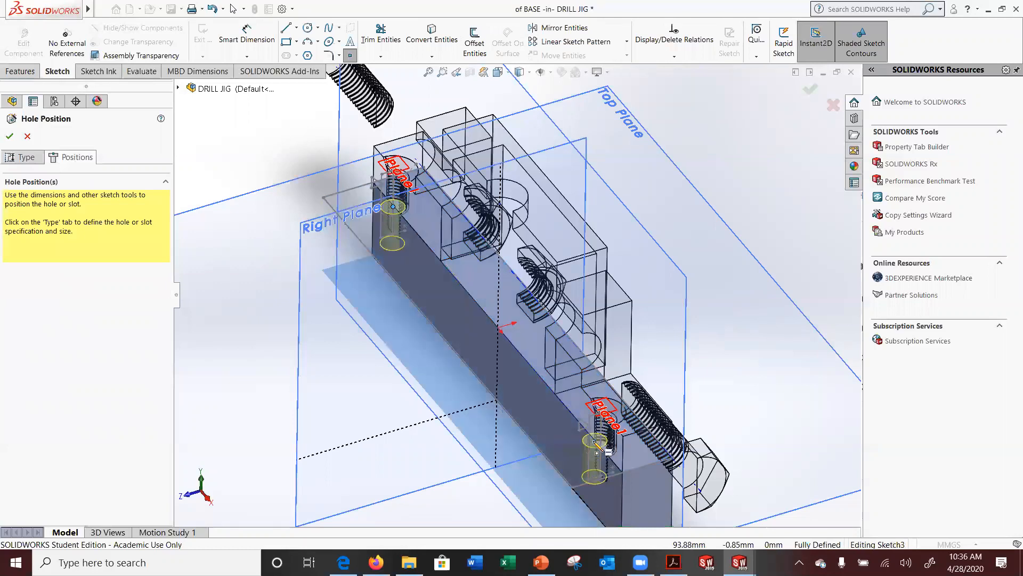
click(601, 449)
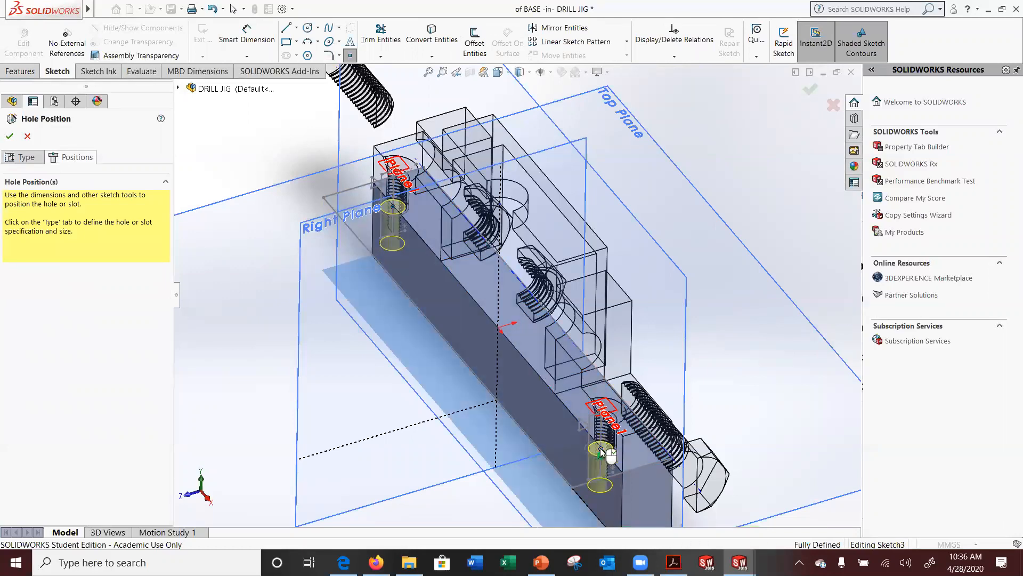
click(810, 89)
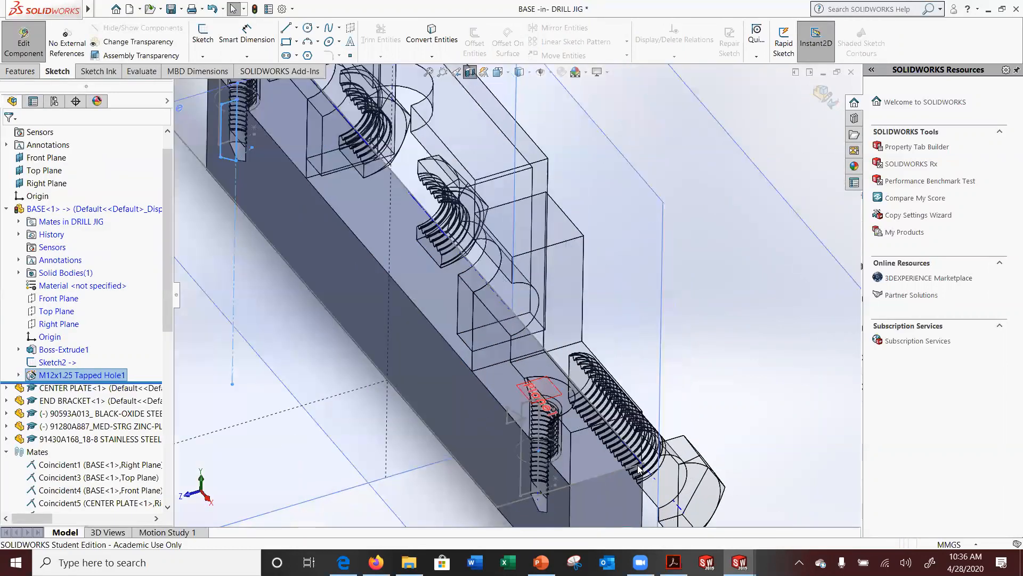
middle_drag(525, 464, 580, 404)
scroll(580, 404, up, 1)
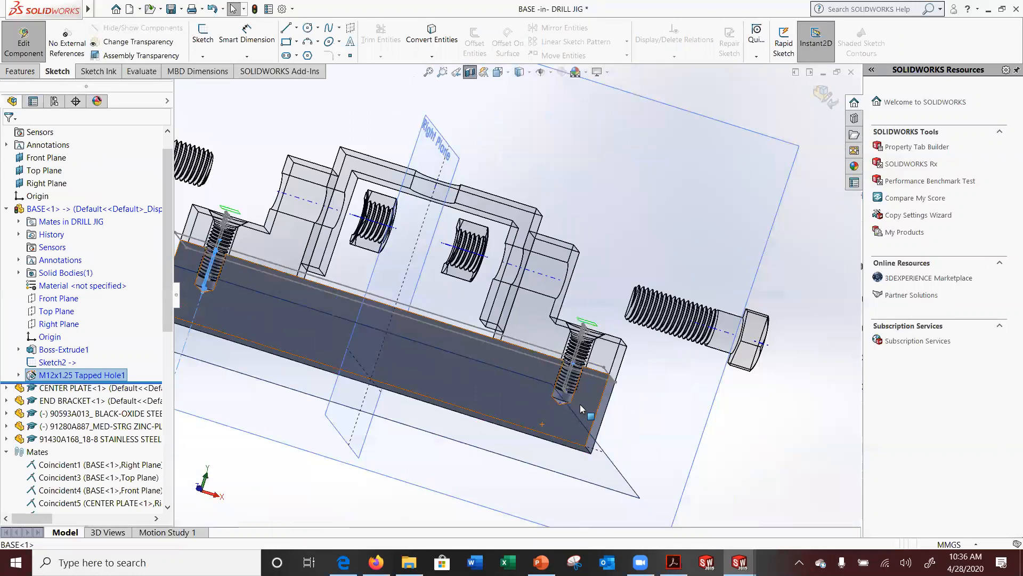
Examine the tapped hole at the base's end in the section view and exit in-context editing back to the assembly
scroll(578, 405, down, 5)
scroll(596, 313, down, 6)
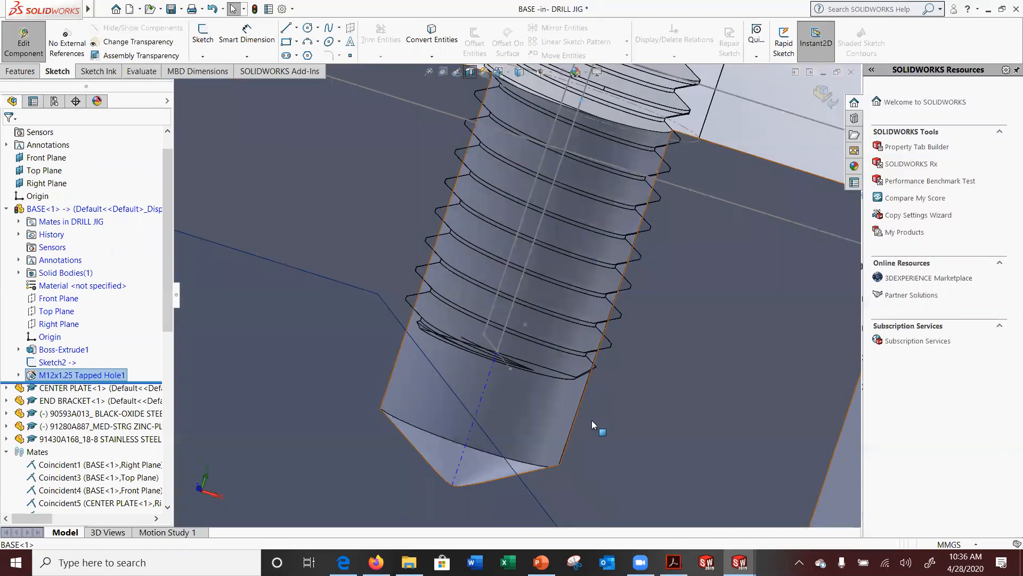
scroll(593, 424, up, 10)
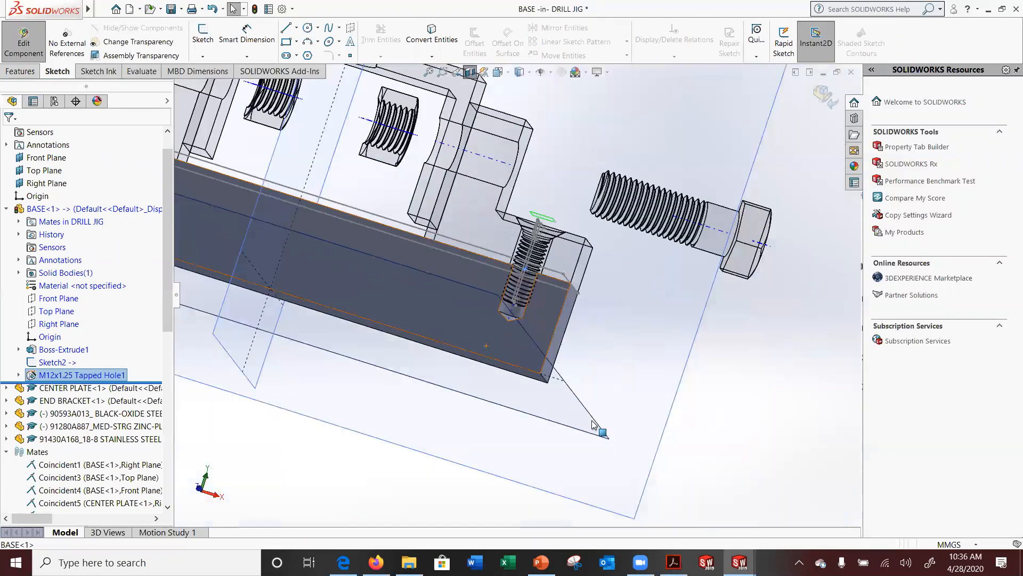
middle_drag(593, 424, 489, 288)
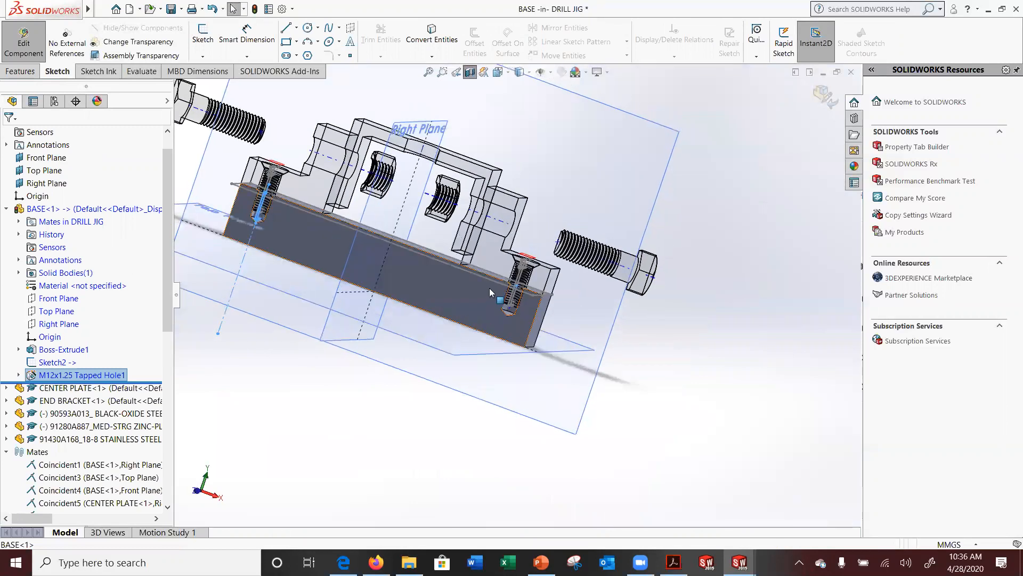
scroll(573, 315, down, 6)
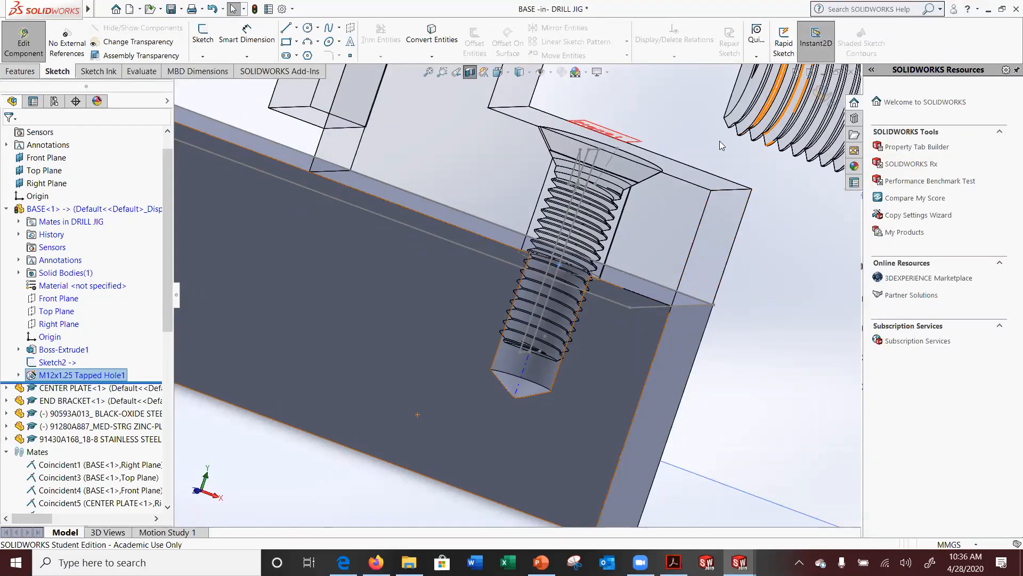
scroll(720, 142, up, 3)
click(825, 97)
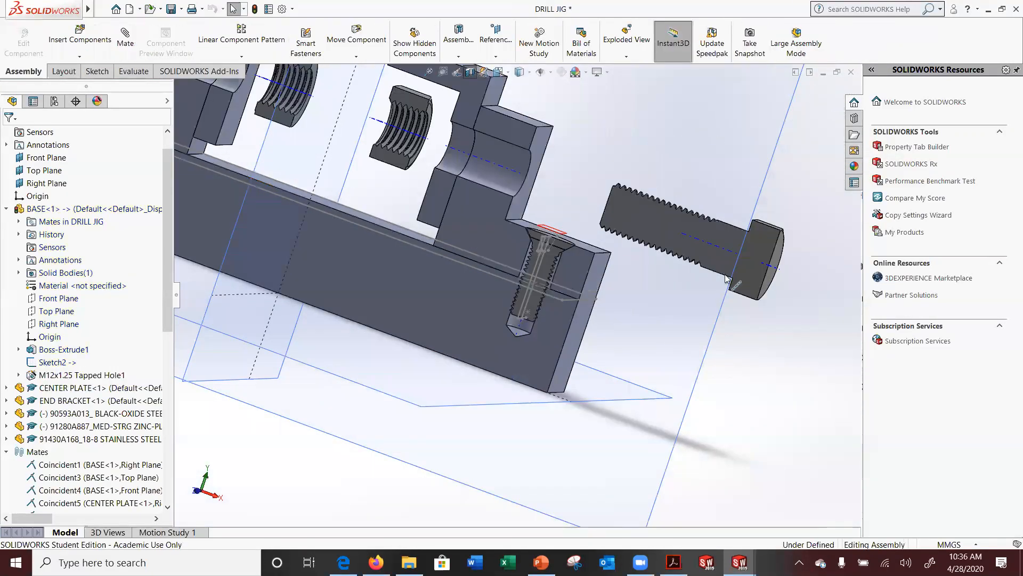
Turn off the section view so the complete drill jig assembly is shown from the front
scroll(597, 334, down, 1)
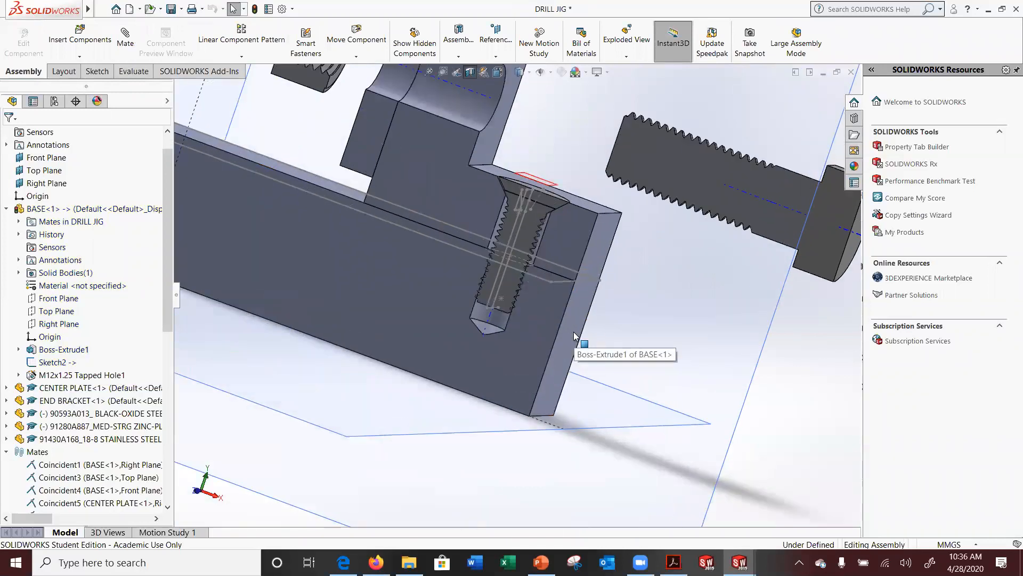
key(f)
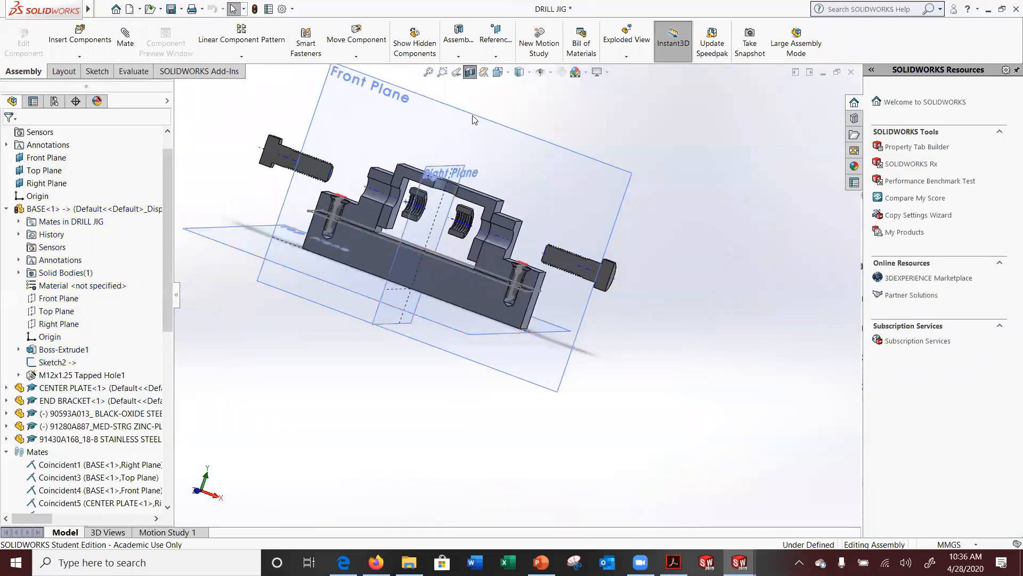
click(470, 72)
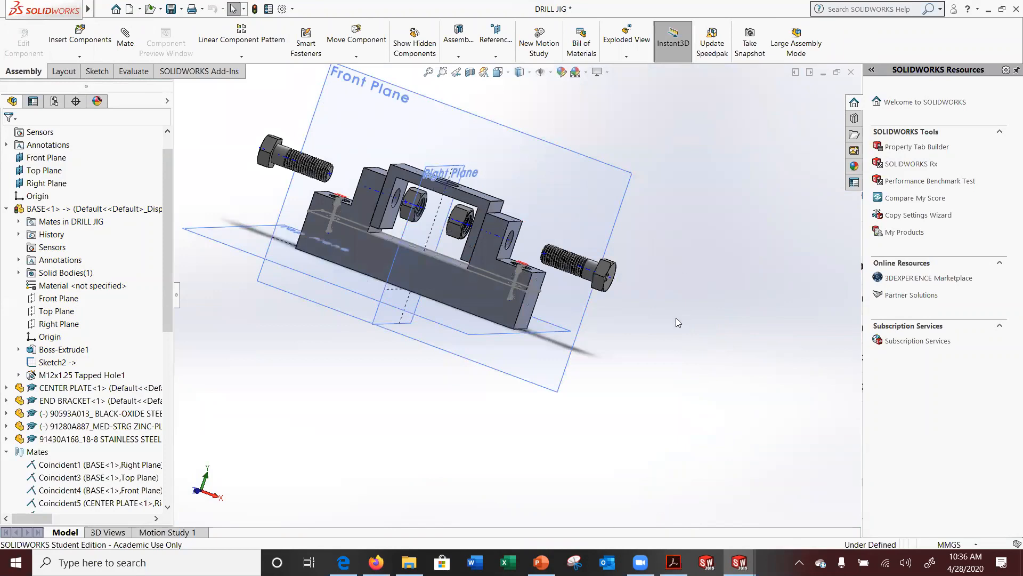
middle_drag(624, 317, 662, 318)
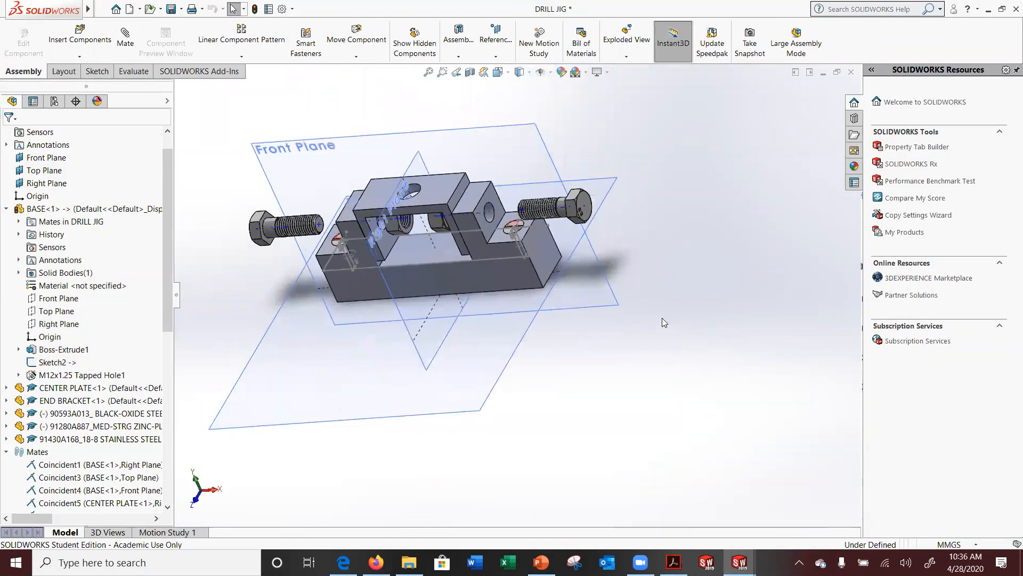
middle_drag(678, 273, 719, 262)
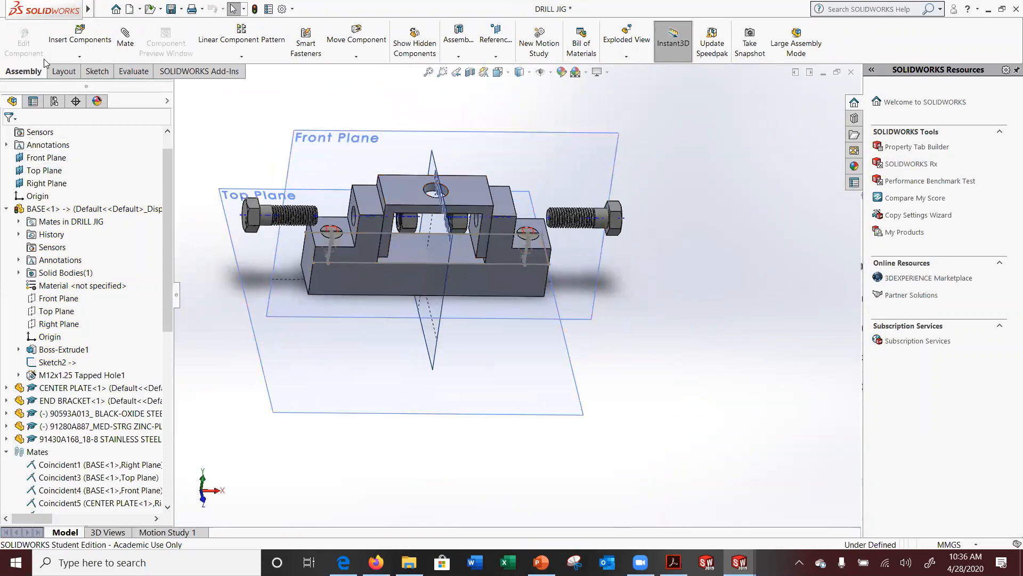
Save the drill jig assembly together with its modified base part
click(171, 9)
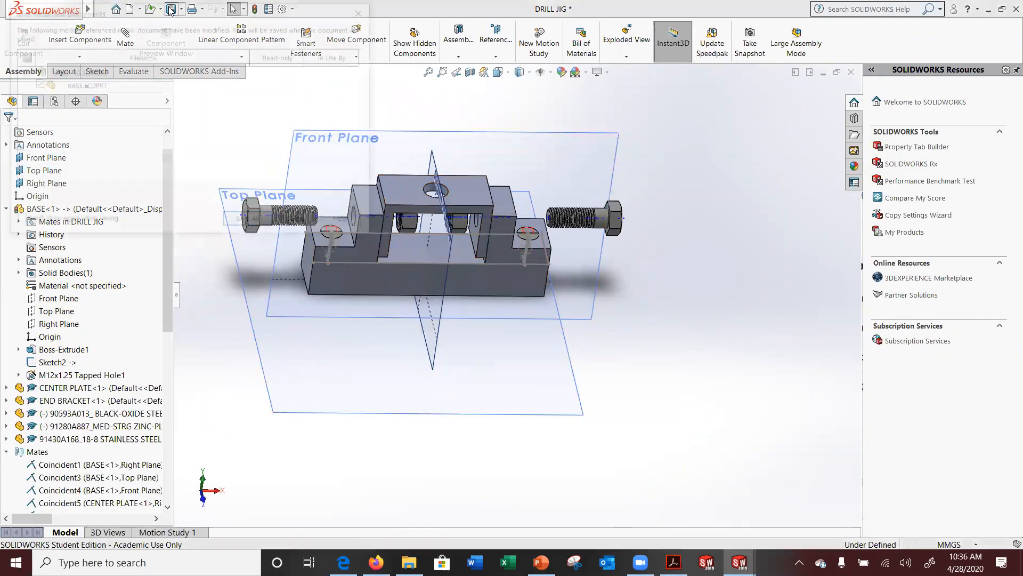
click(239, 221)
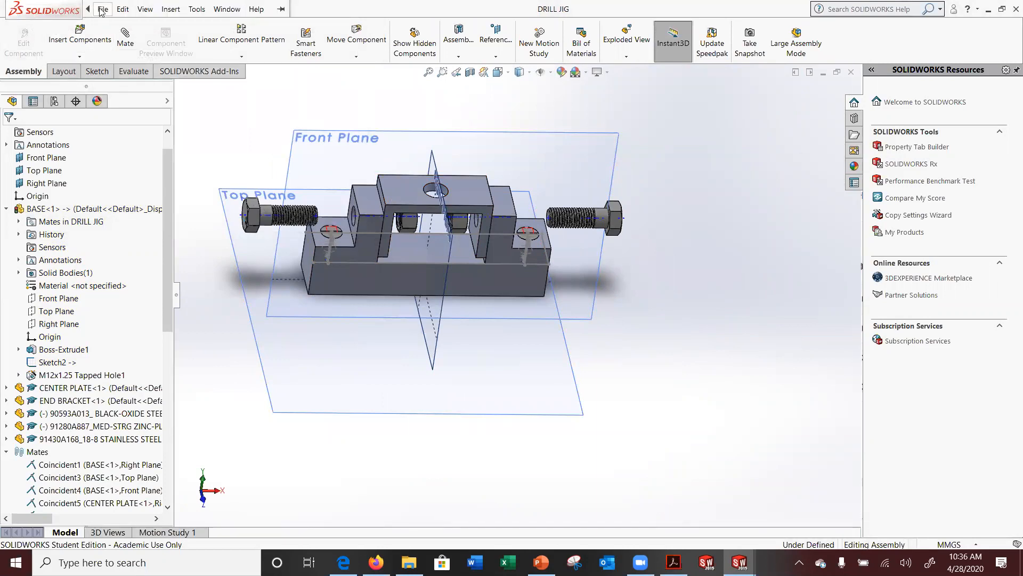
click(104, 9)
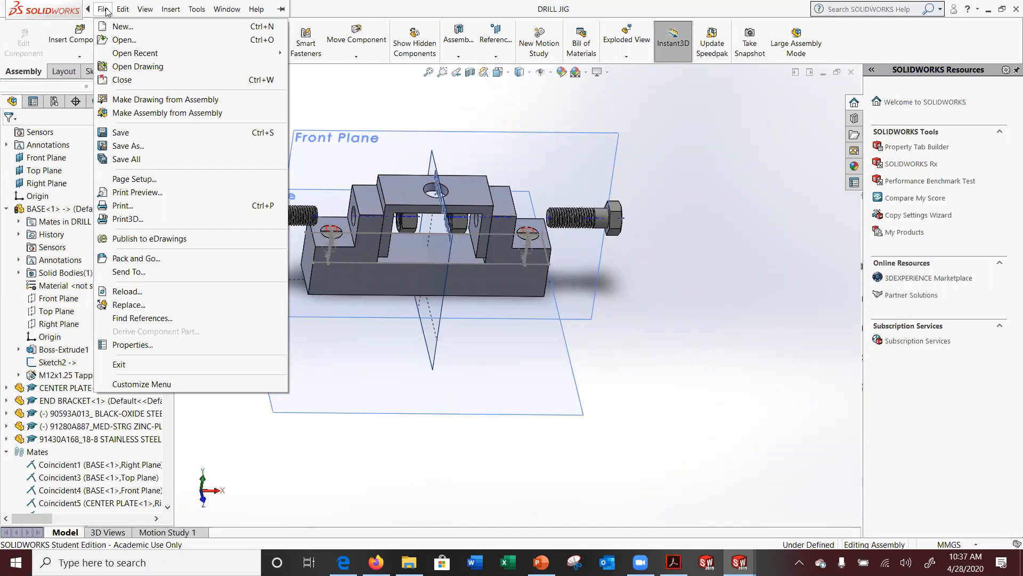
click(674, 252)
Delete the coincident mate that holds the slotted flat head screw's top flush with the end bracket's top face
scroll(549, 299, down, 3)
click(547, 292)
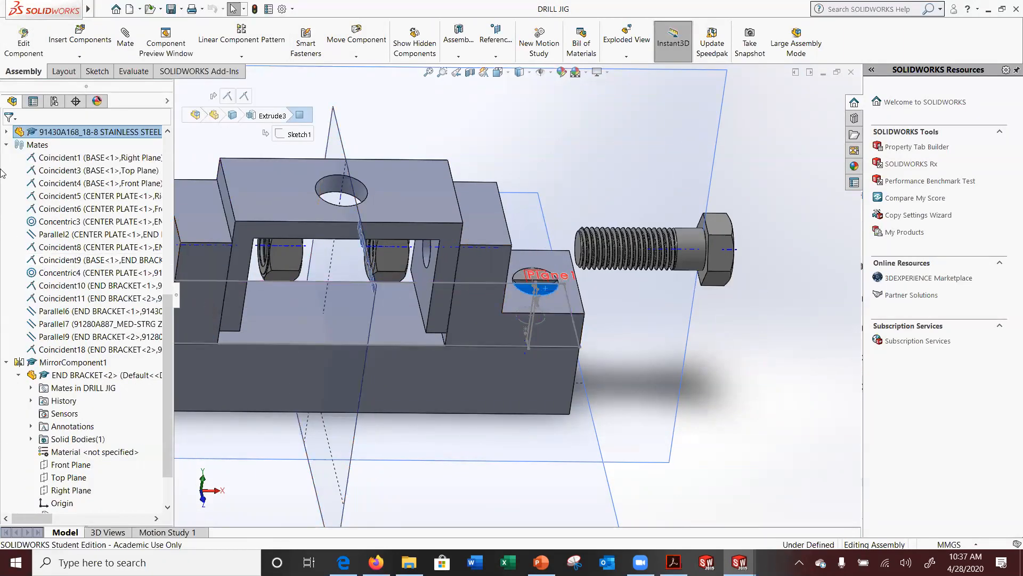
click(7, 132)
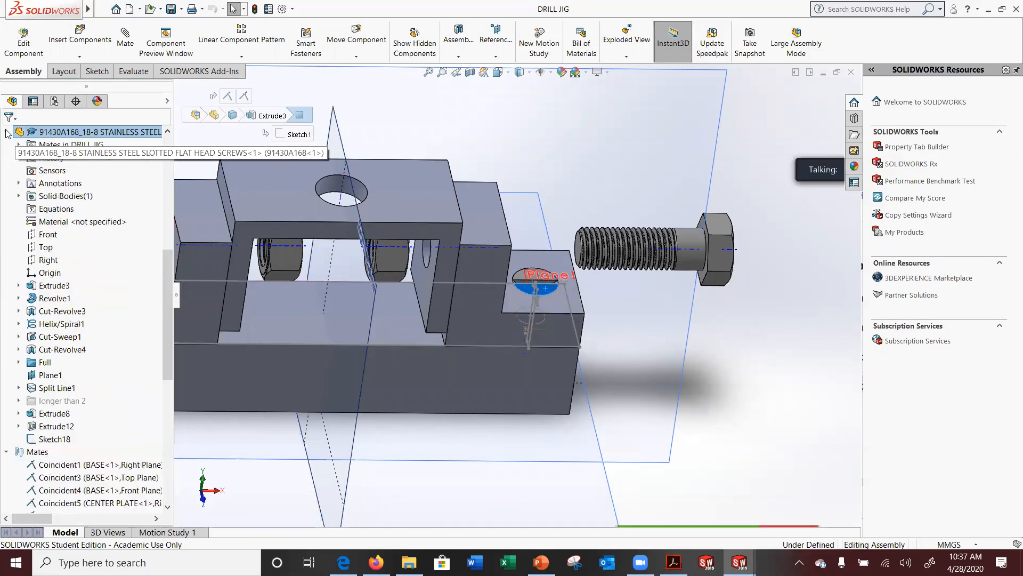
click(18, 146)
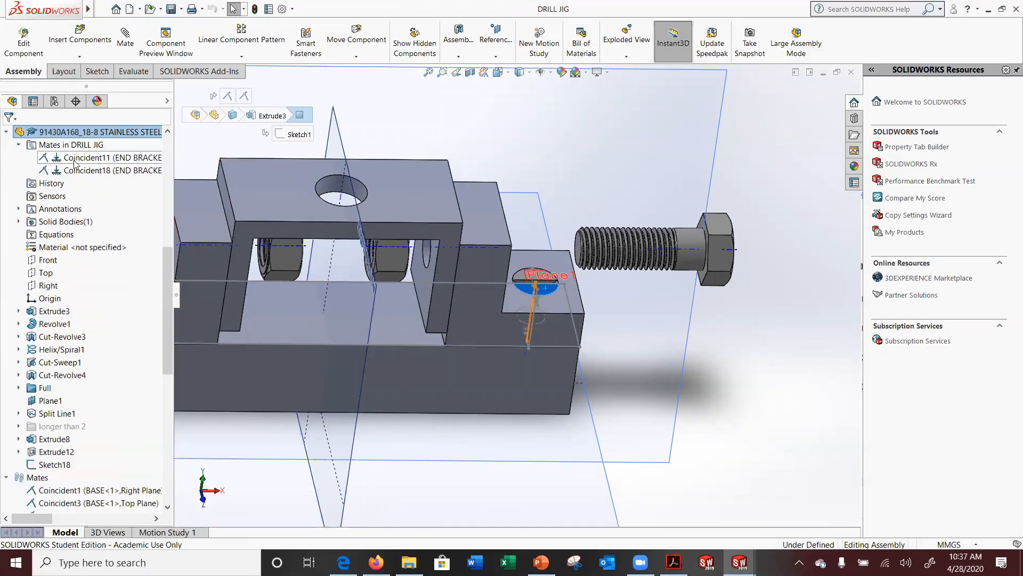
click(82, 159)
click(86, 170)
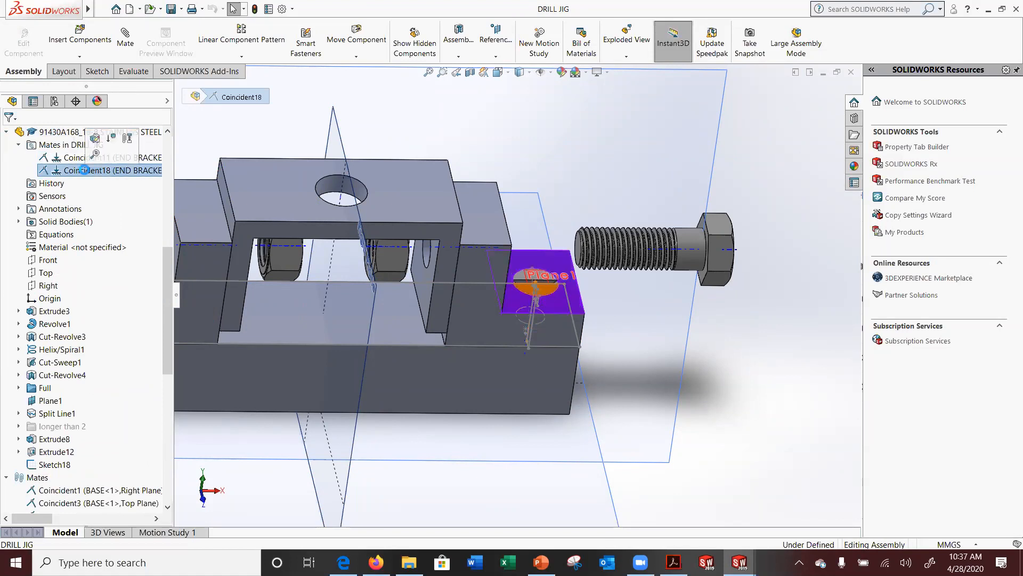
key(Delete)
click(783, 214)
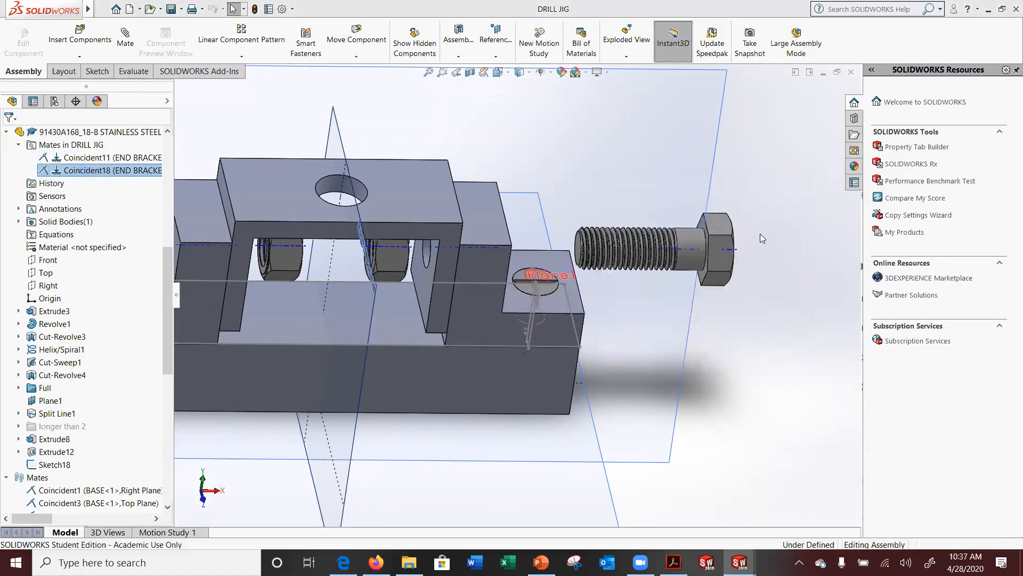
Move the slotted flat head screw straight up out of its hole to a position above the end bracket
scroll(676, 311, up, 3)
scroll(579, 271, down, 8)
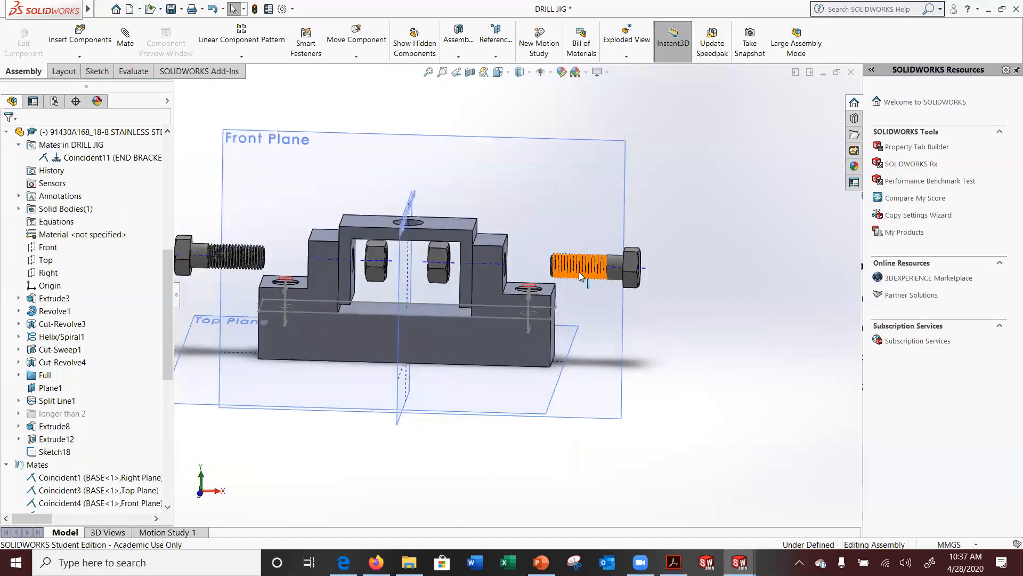
drag(477, 397, 486, 61)
scroll(517, 294, up, 5)
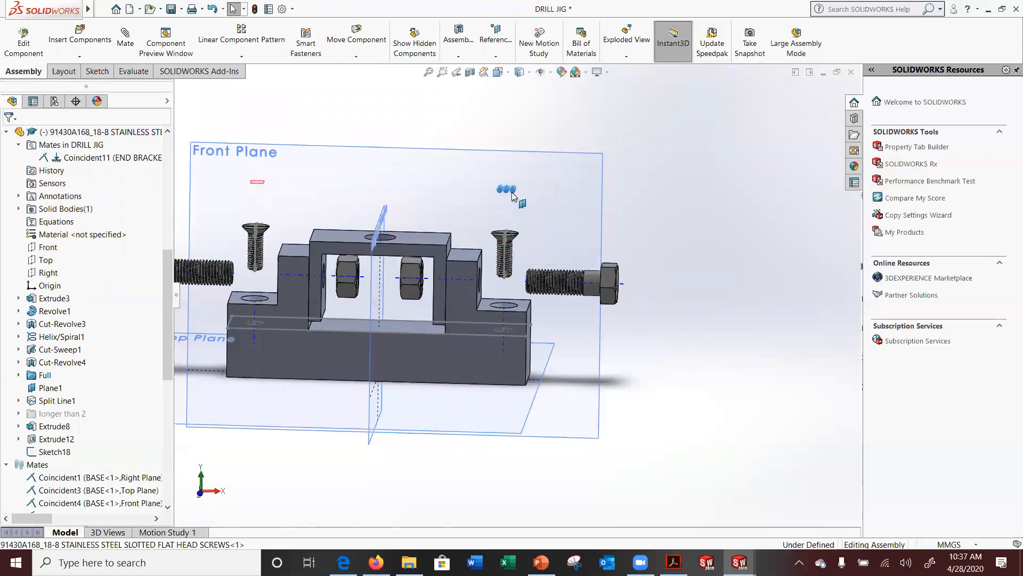
click(510, 238)
drag(510, 237, 519, 204)
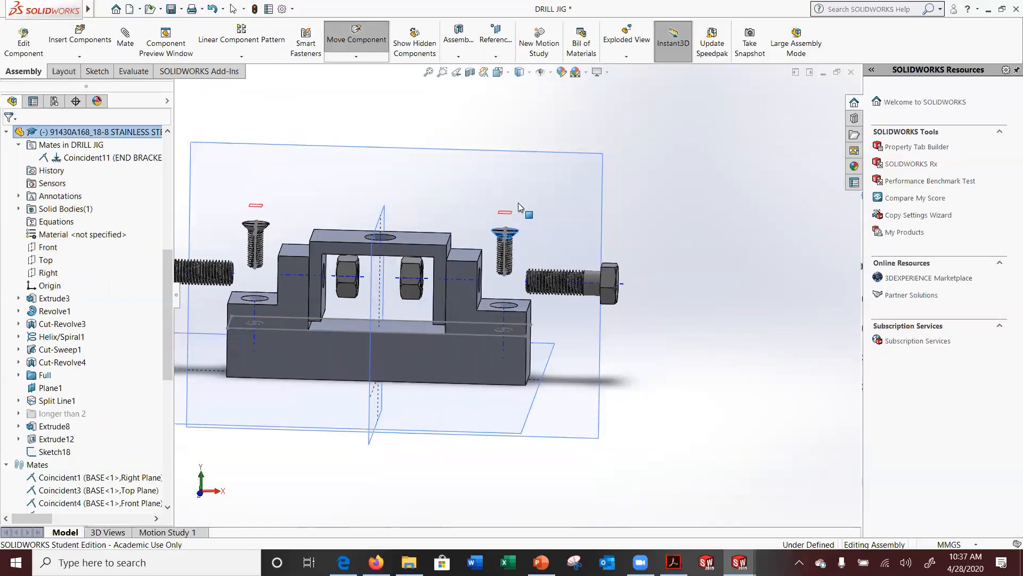
click(671, 293)
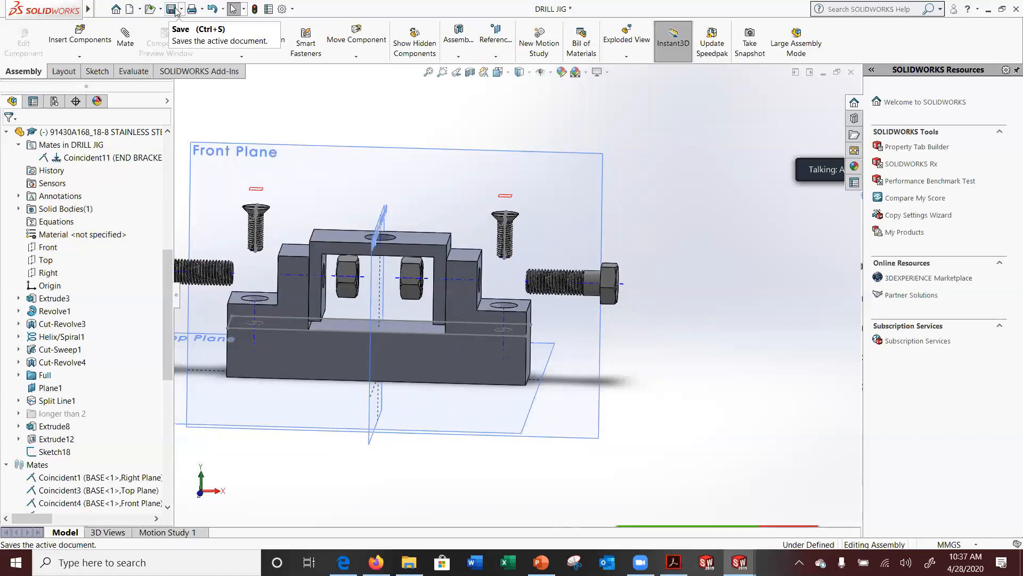
Save the assembly with all modified documents, rebuilding it before saving
click(172, 7)
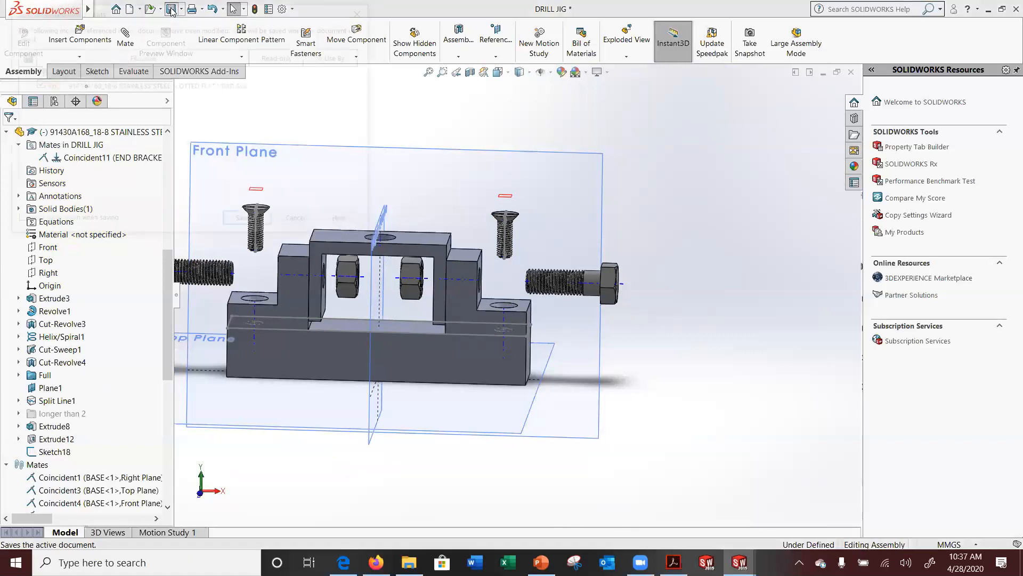
click(261, 223)
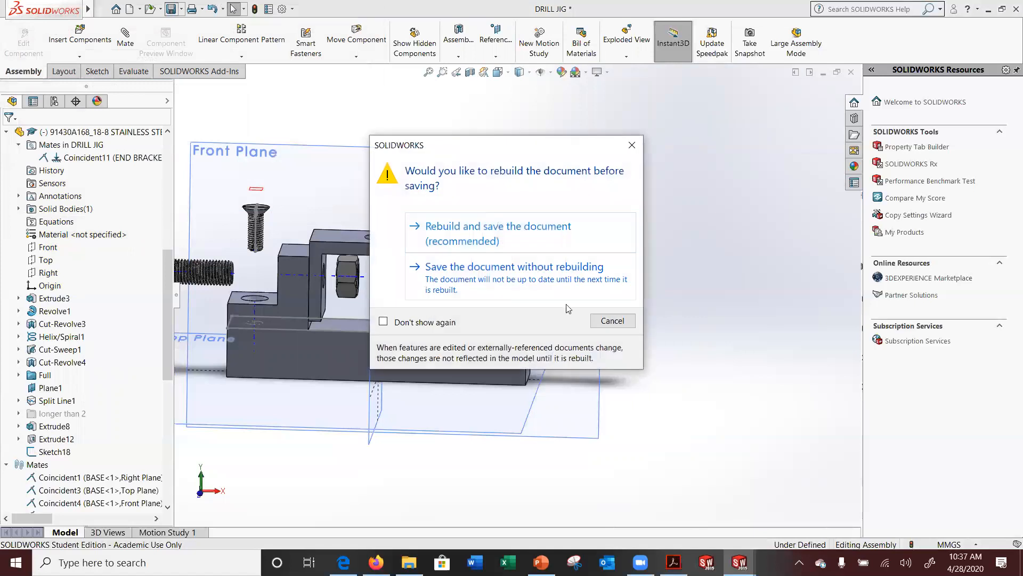
click(484, 233)
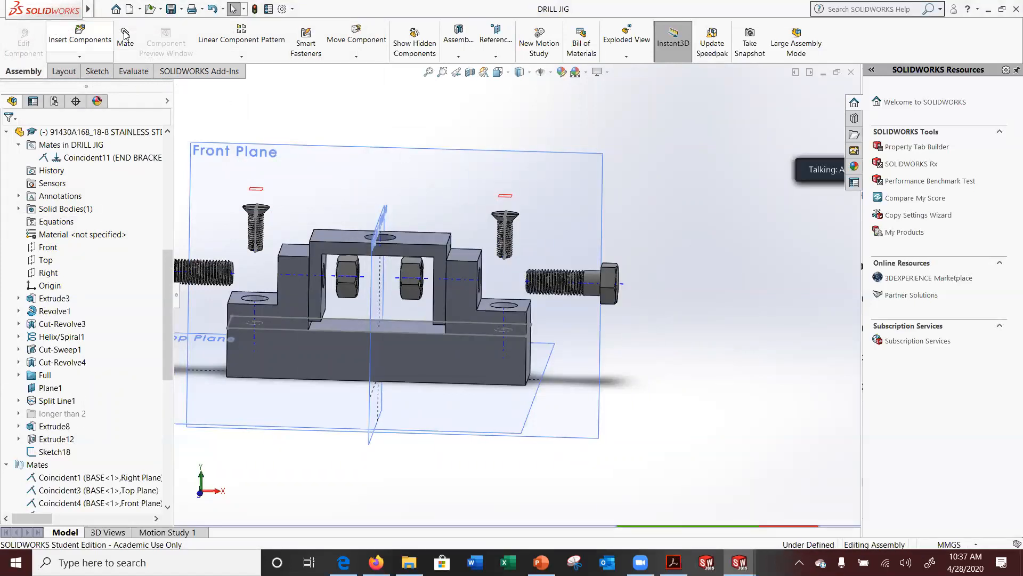
Start a new drawing from the drill jig assembly
click(122, 9)
mouse_move(101, 11)
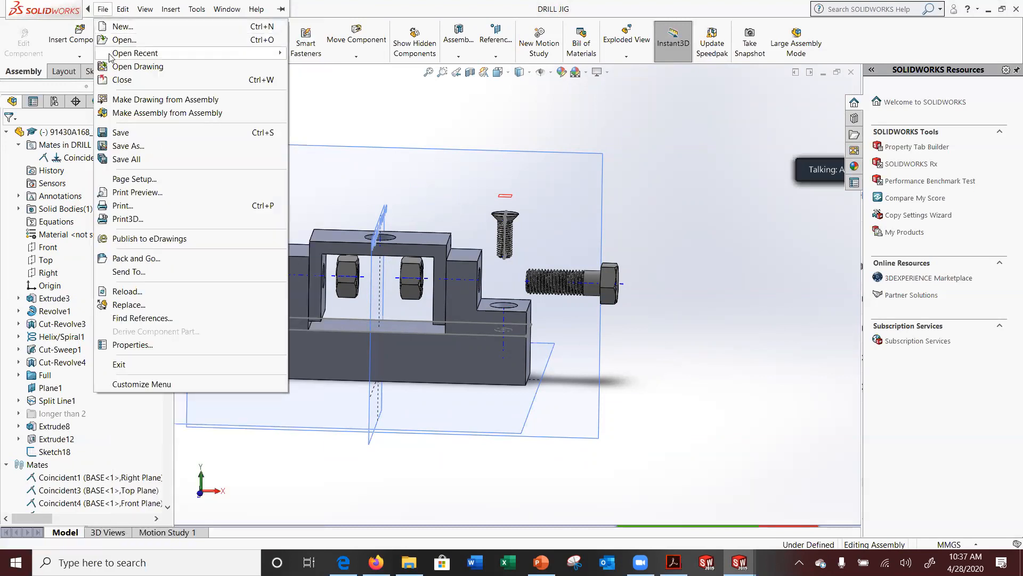
click(129, 100)
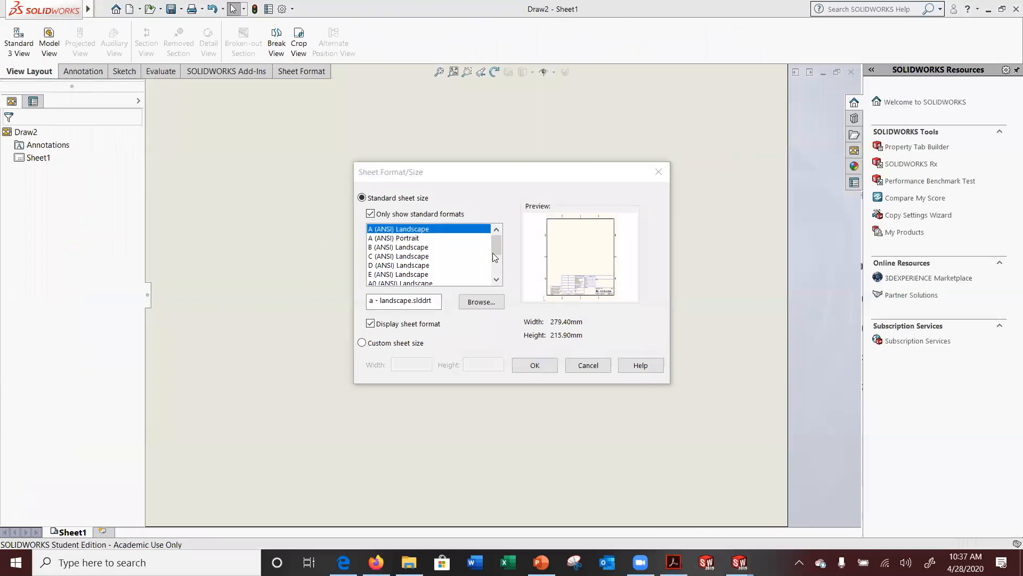
Look through the available sheet formats, including the sheetformat folder and non-standard formats, and dismiss the sheet format selection without choosing one
drag(497, 252, 498, 282)
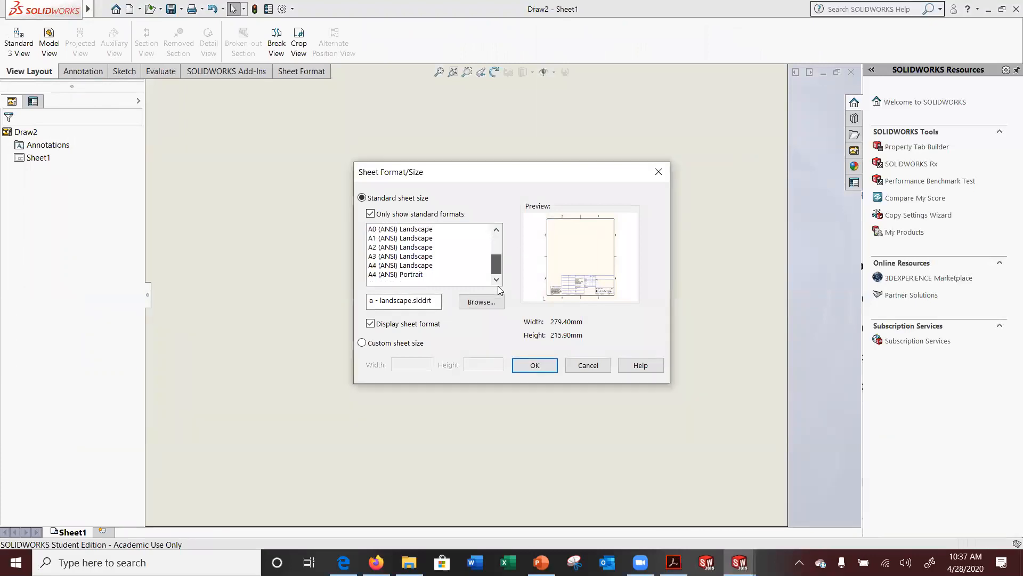
scroll(498, 256, up, 5)
click(481, 302)
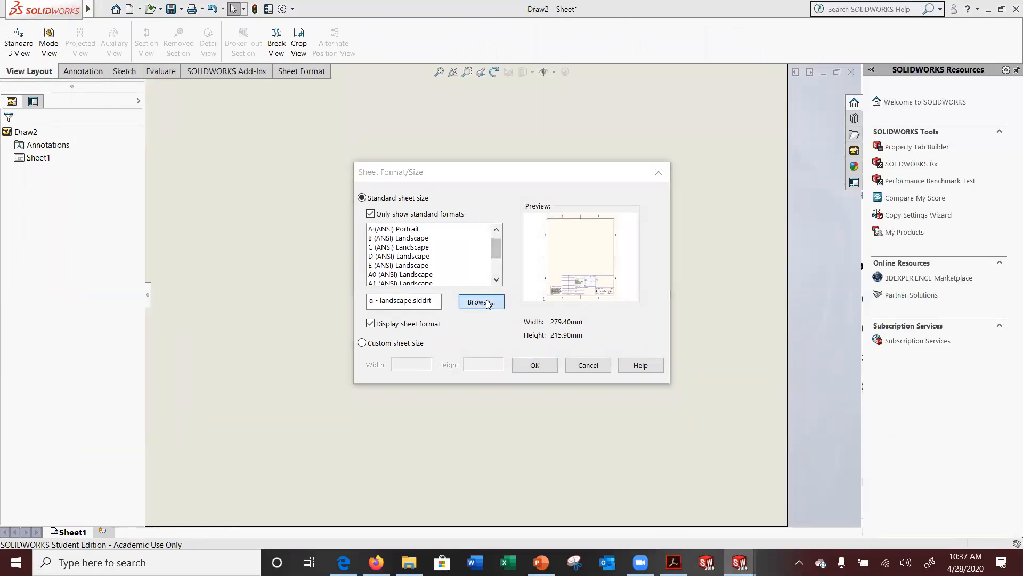
scroll(453, 305, down, 13)
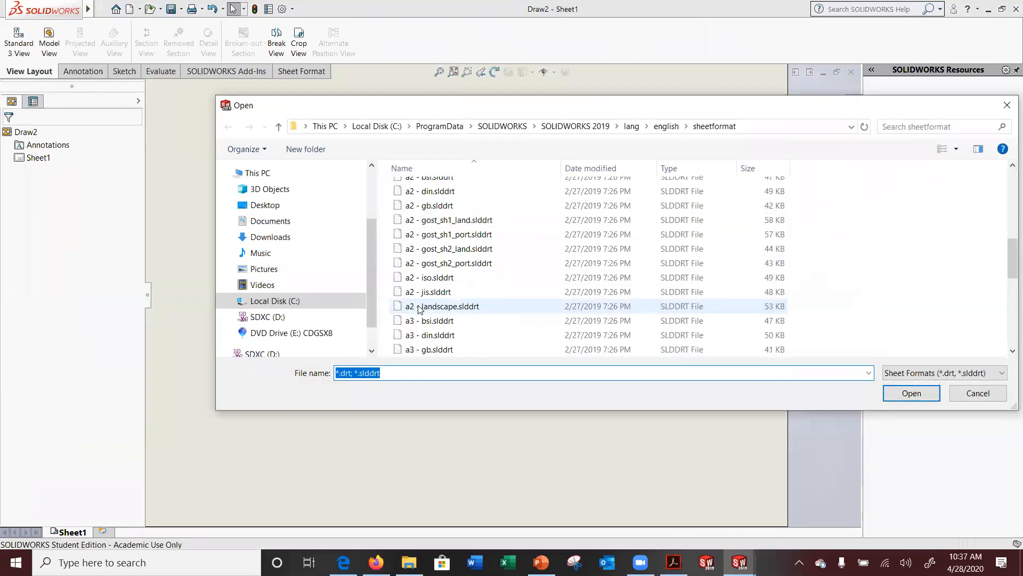
scroll(425, 293, up, 13)
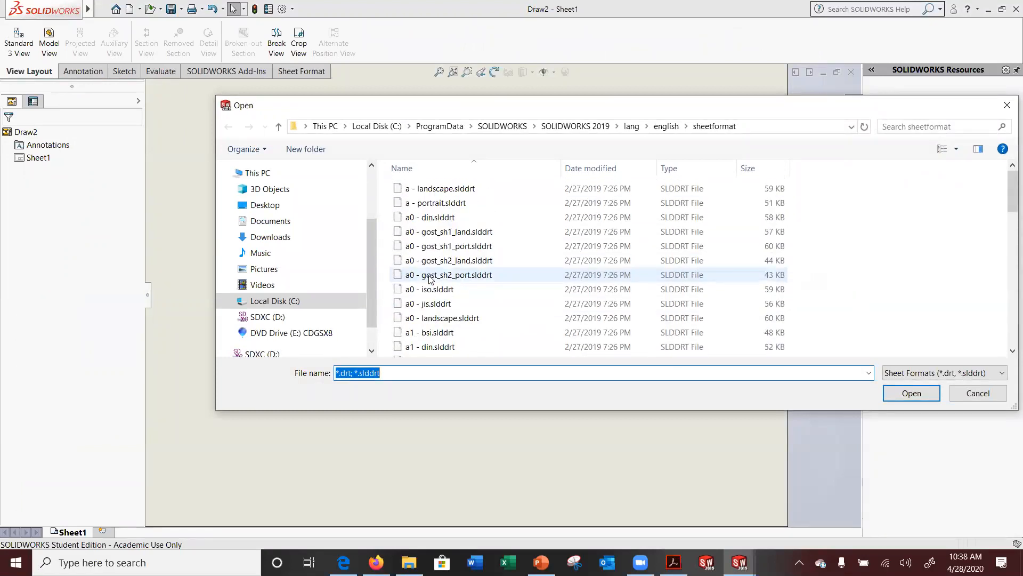
click(981, 396)
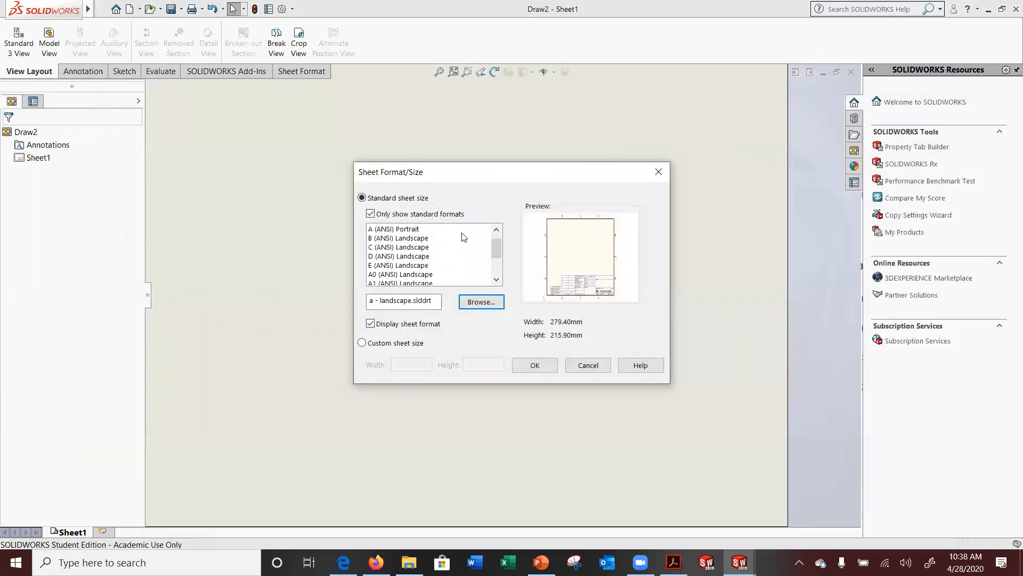
click(371, 213)
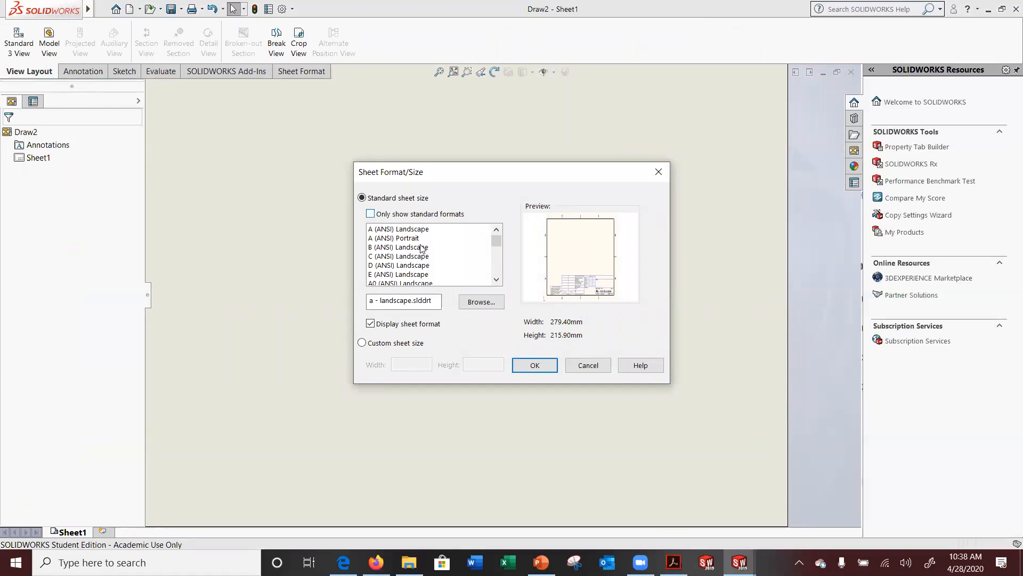
scroll(485, 265, down, 10)
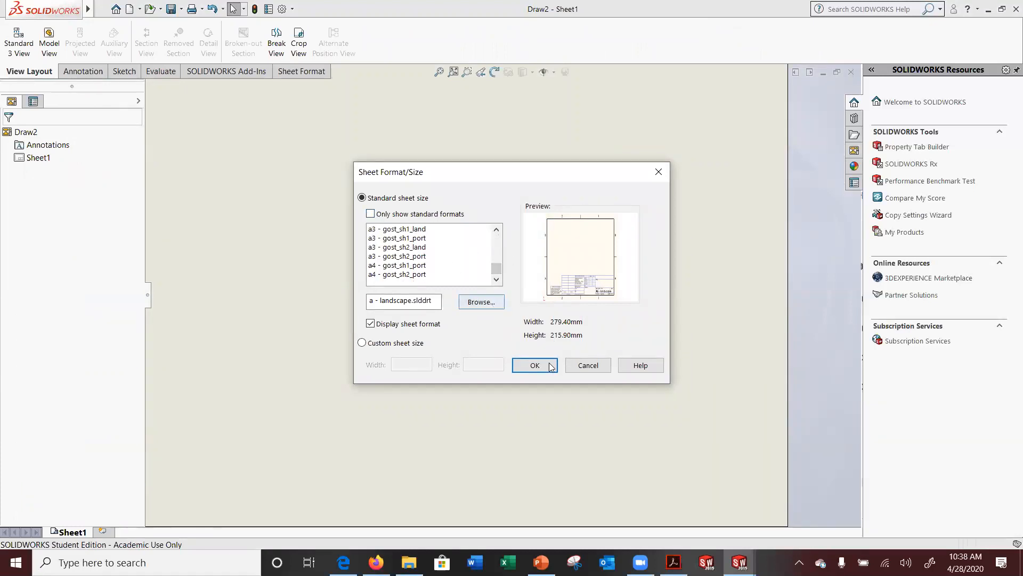
click(594, 368)
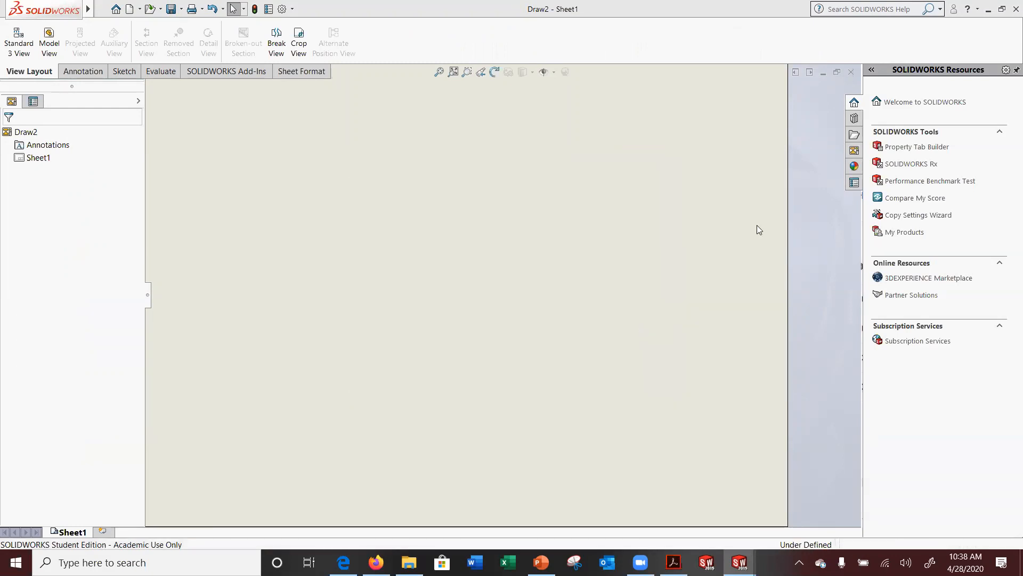
Close the open drawing without saving and create a new one from the Drawing template with the A (ANSI) Landscape sheet format
double_click(851, 72)
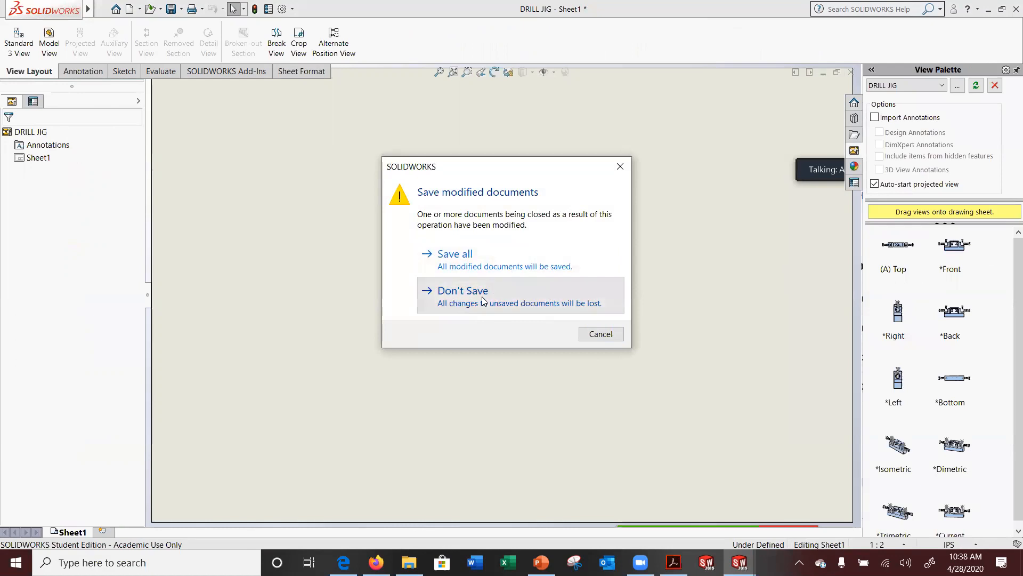
click(484, 301)
click(103, 9)
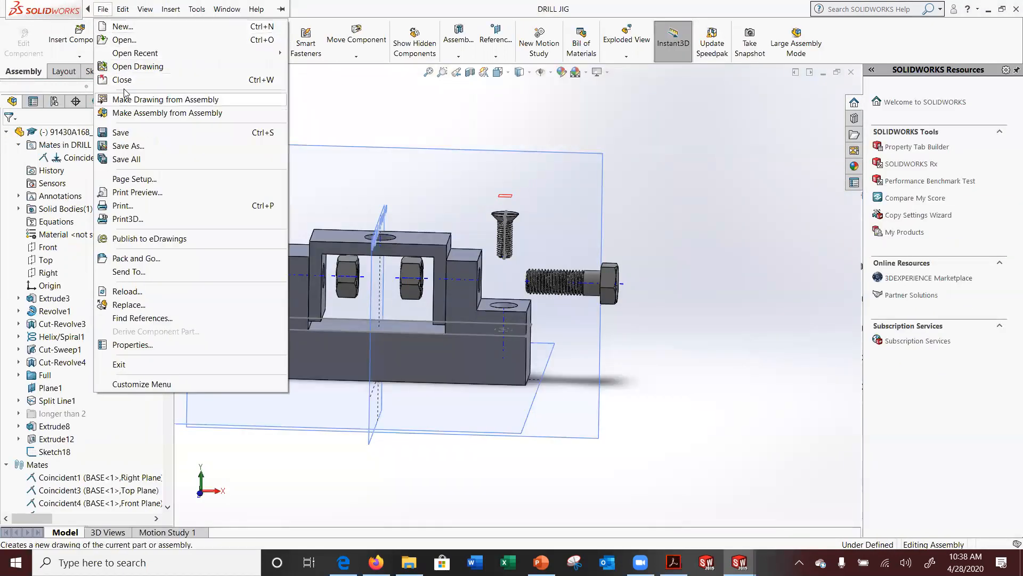
click(123, 26)
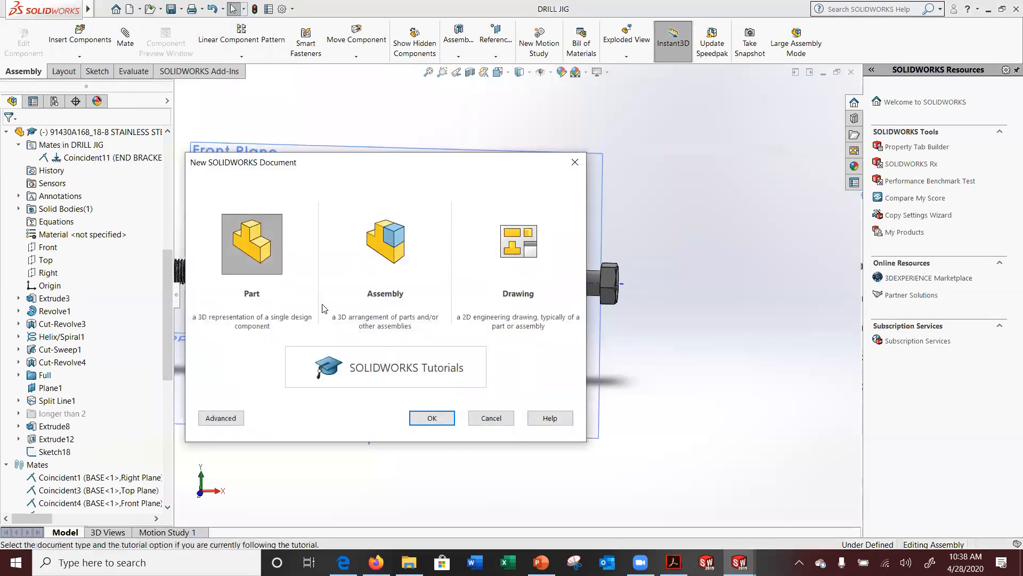
click(518, 244)
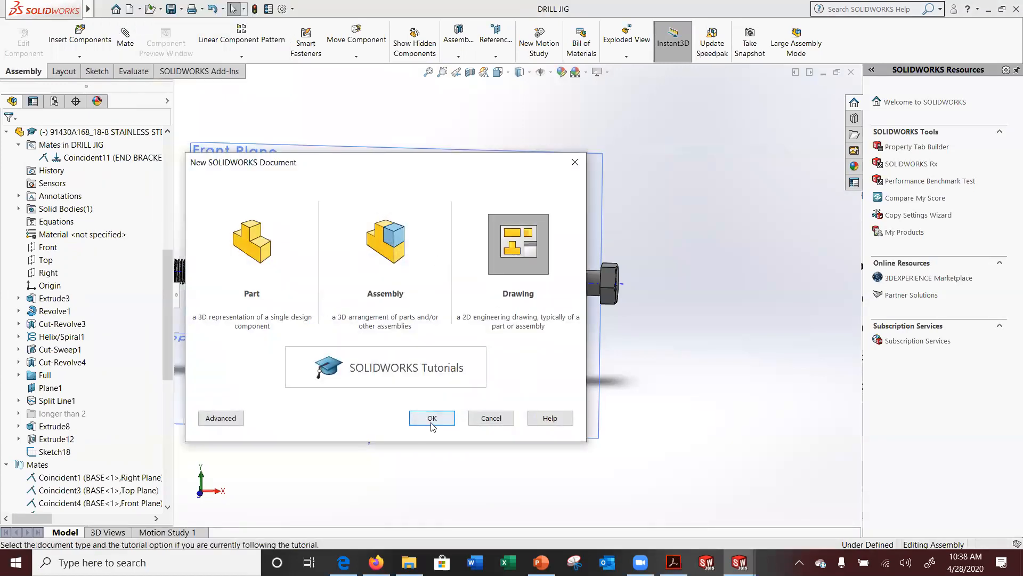
click(218, 418)
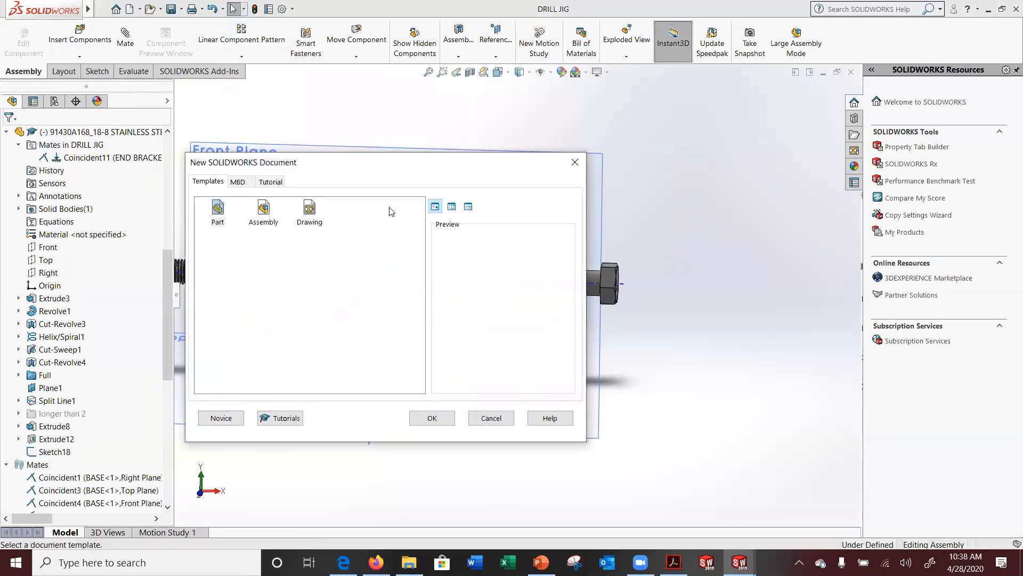
click(303, 210)
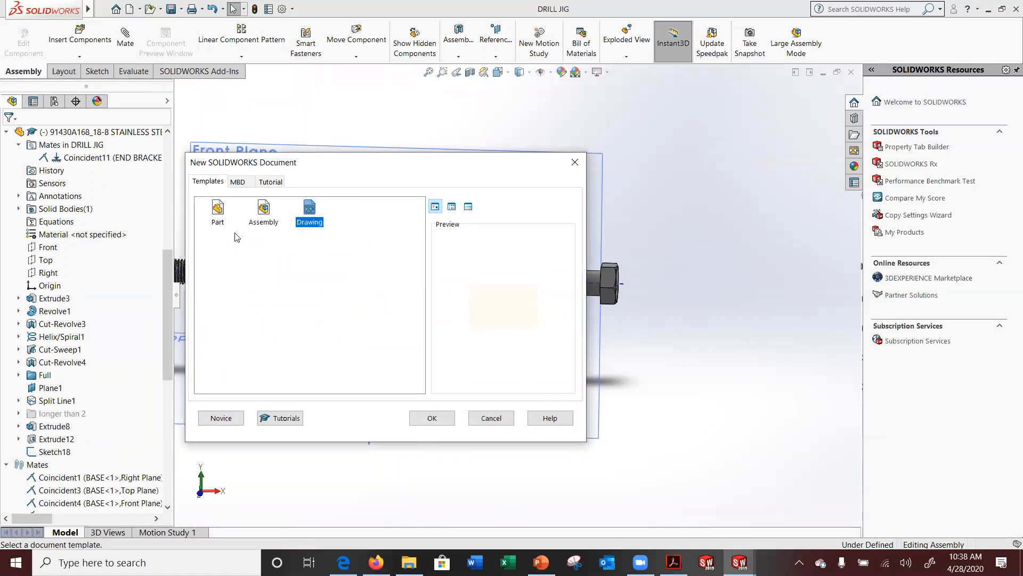
click(434, 420)
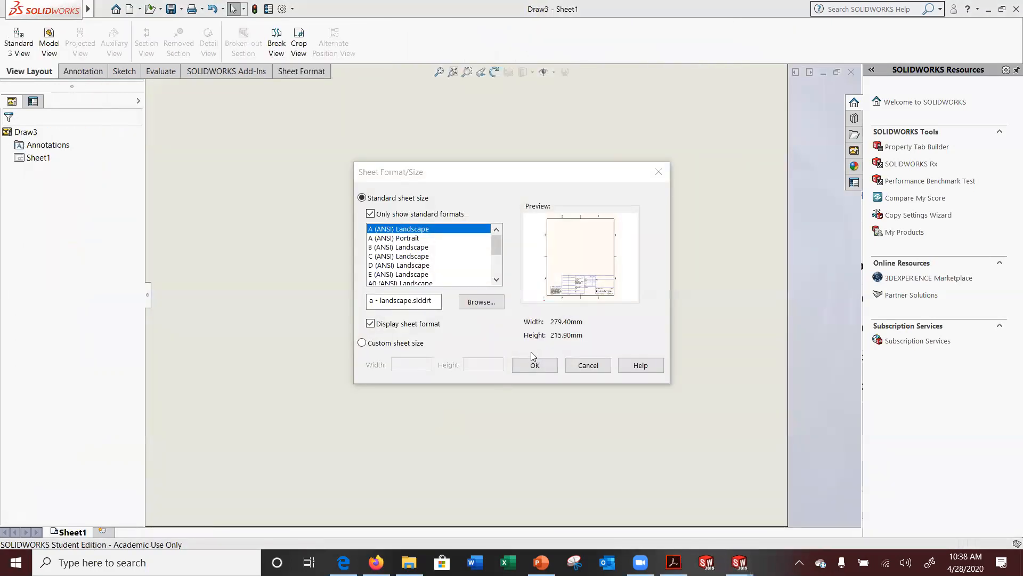
click(535, 368)
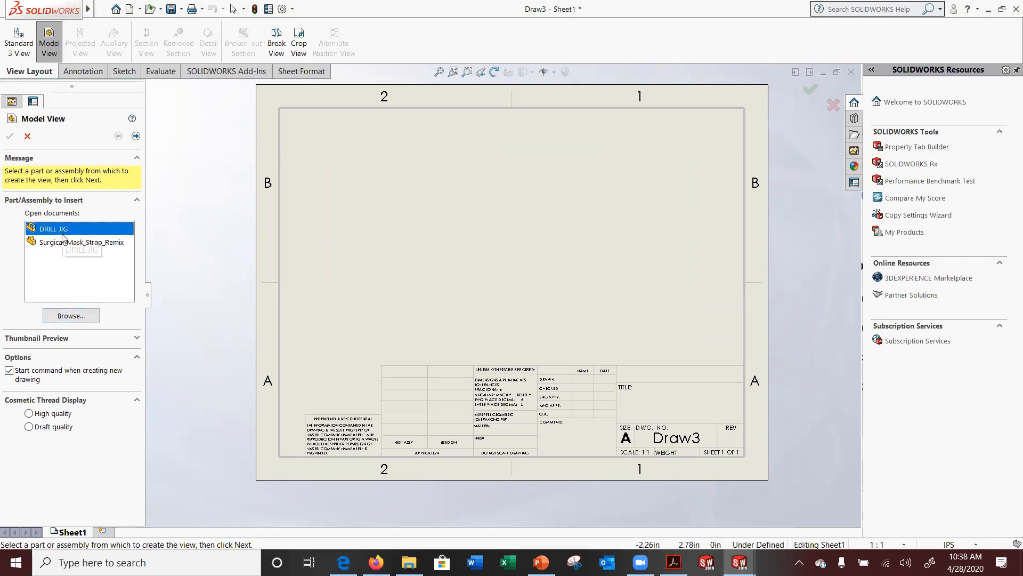
Insert a front view of the DRILL JIG assembly above the title block and project a top view directly above it
click(71, 315)
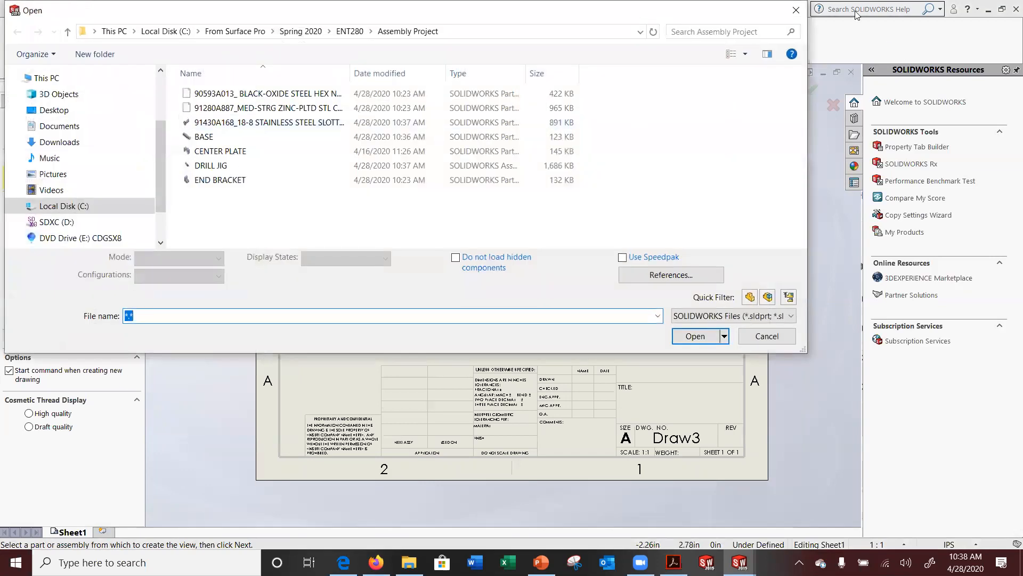
click(796, 7)
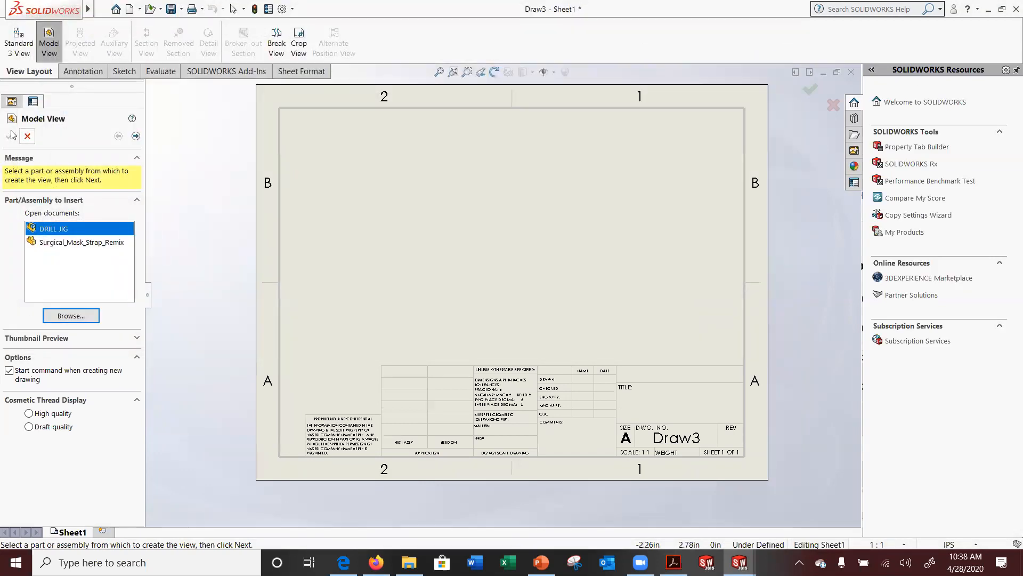
double_click(54, 229)
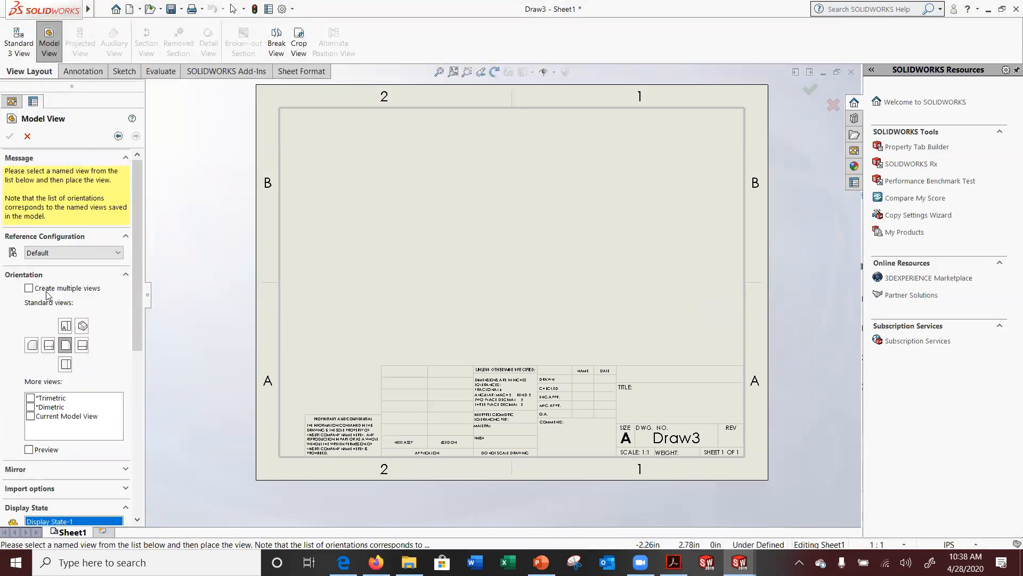
click(521, 314)
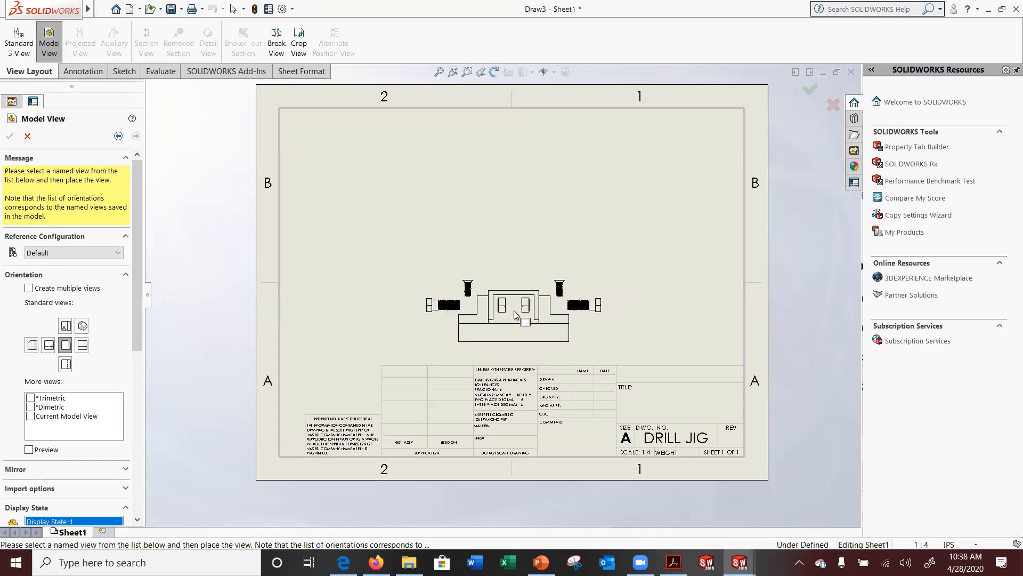
click(521, 212)
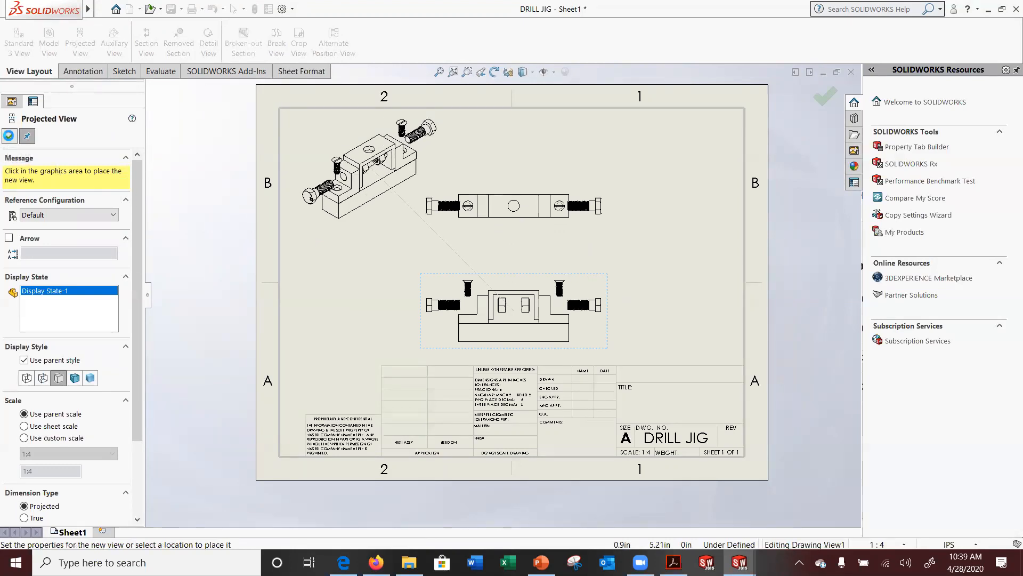
click(9, 136)
Delete the front view from the sheet, keeping only the projected top view
scroll(482, 276, down, 2)
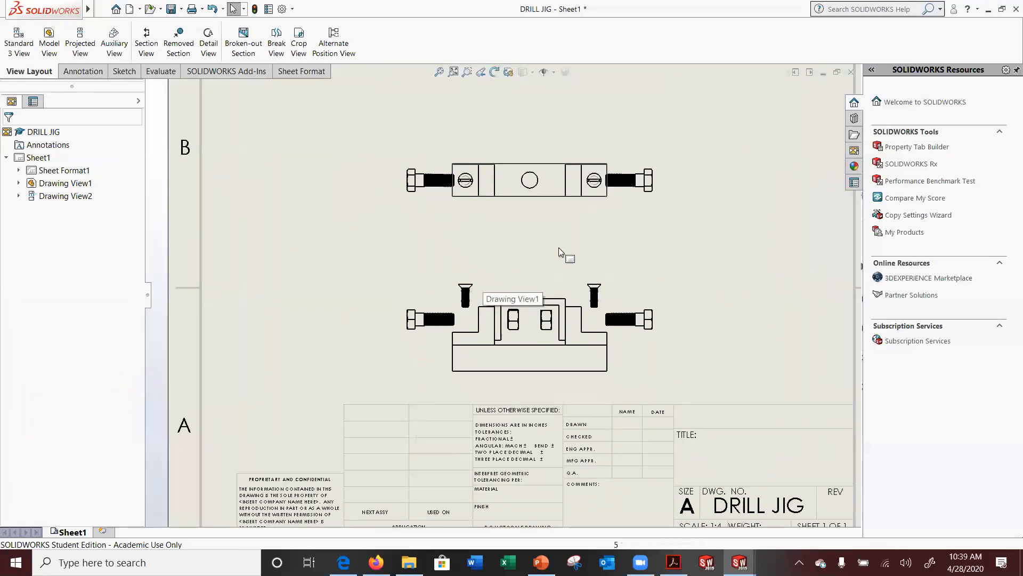
click(555, 275)
key(Delete)
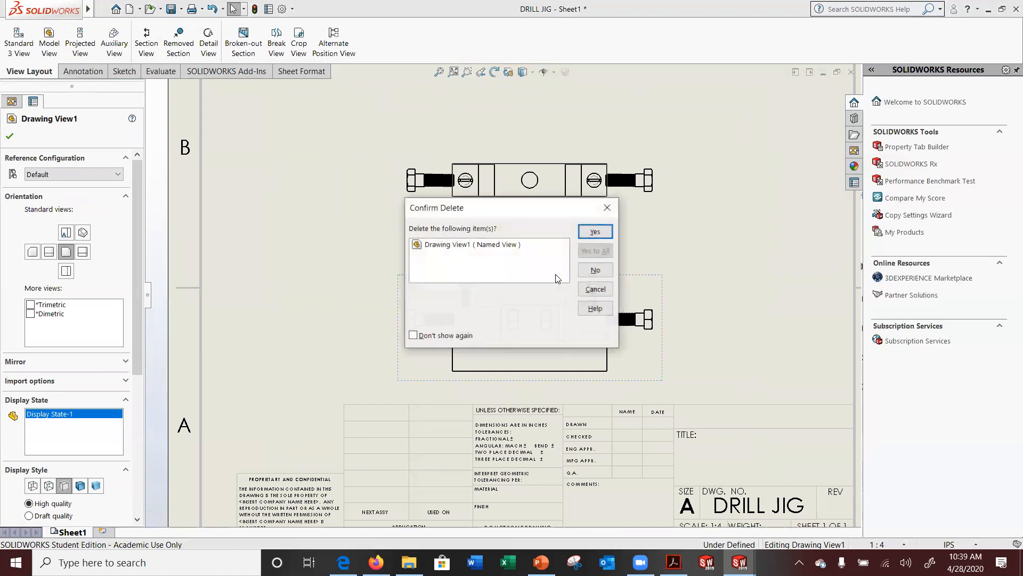
click(593, 233)
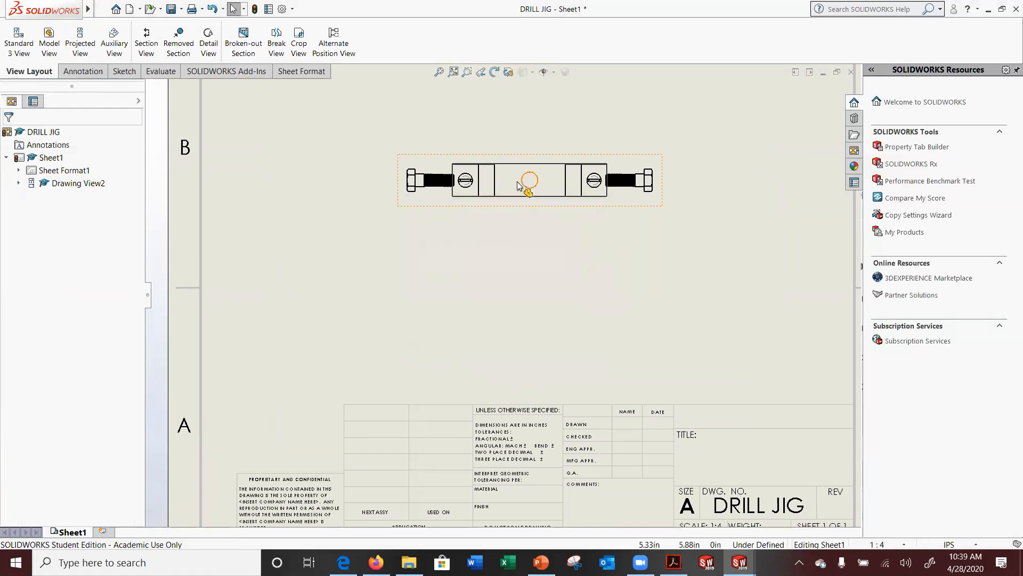
Move the remaining top view down and slightly left, closer to the middle of the sheet
scroll(531, 202, down, 2)
mouse_move(526, 227)
mouse_down()
mouse_move(487, 270)
mouse_move(500, 283)
mouse_up()
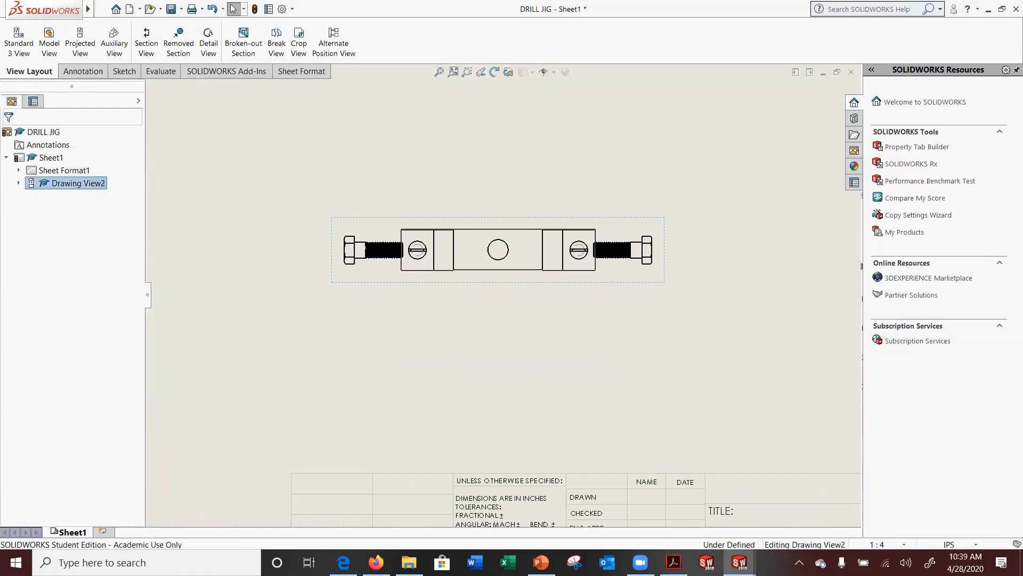
scroll(477, 286, up, 1)
scroll(421, 269, up, 1)
scroll(445, 276, down, 1)
scroll(445, 274, down, 1)
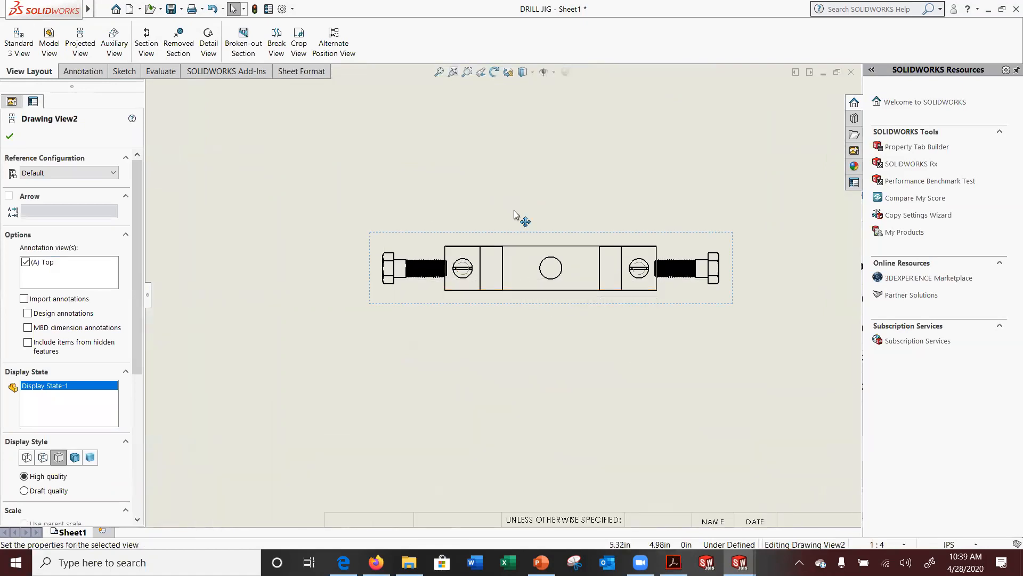
scroll(612, 310, down, 2)
scroll(612, 307, up, 7)
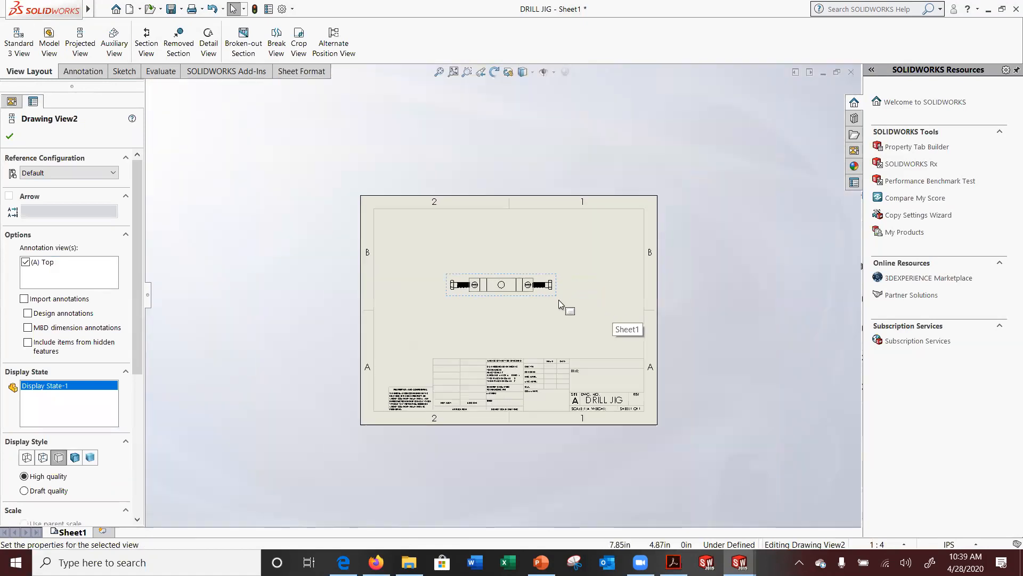
scroll(525, 311, down, 2)
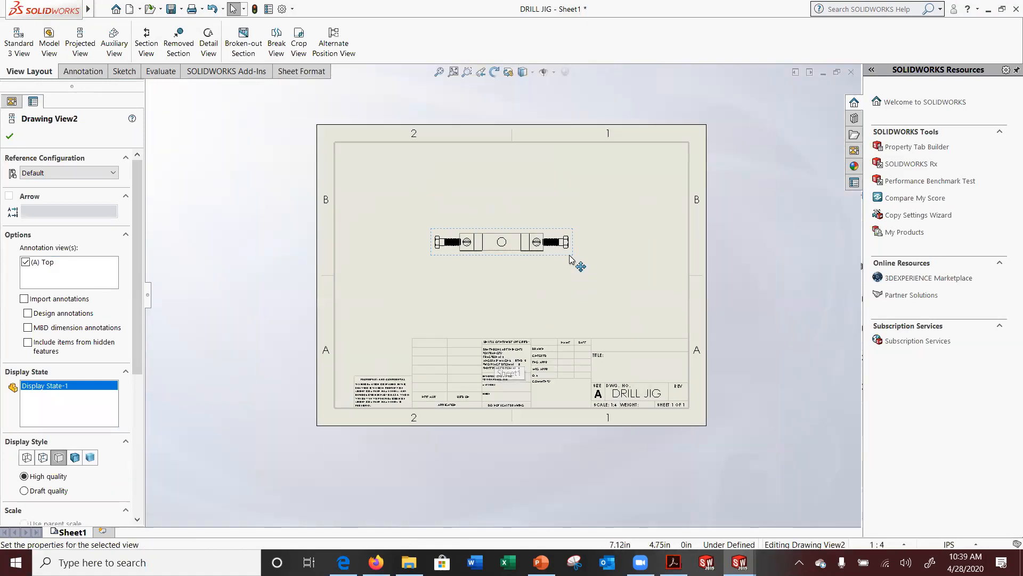
drag(573, 256, 572, 263)
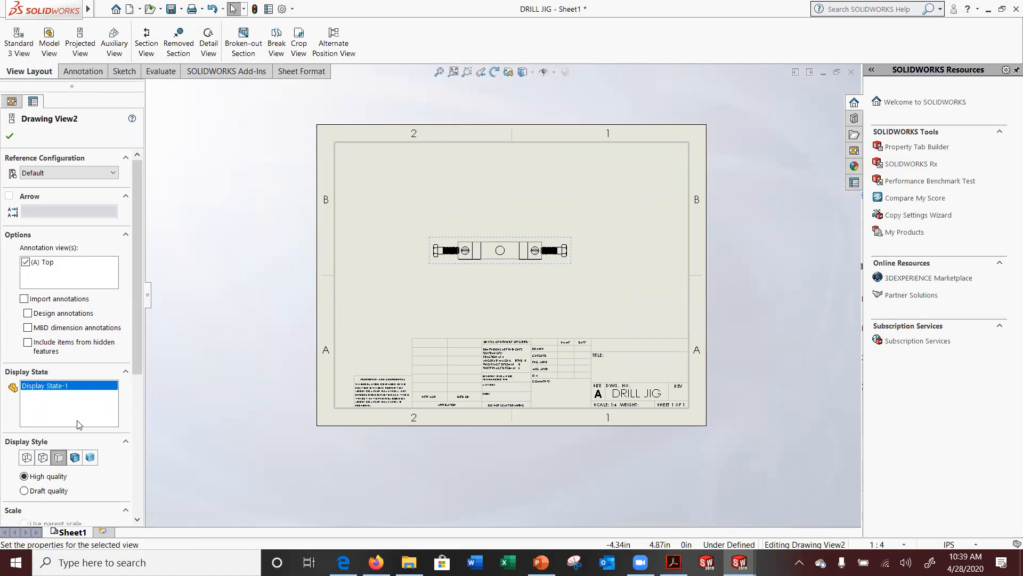
Set the jig view's custom scale to 1:2 and move the view slightly lower on the sheet
scroll(131, 507, down, 5)
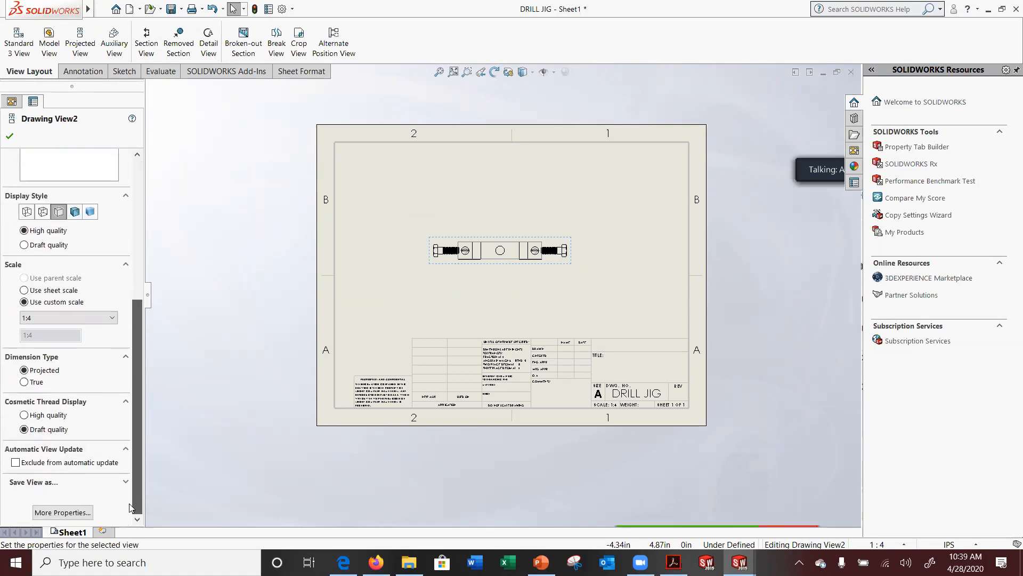
click(66, 317)
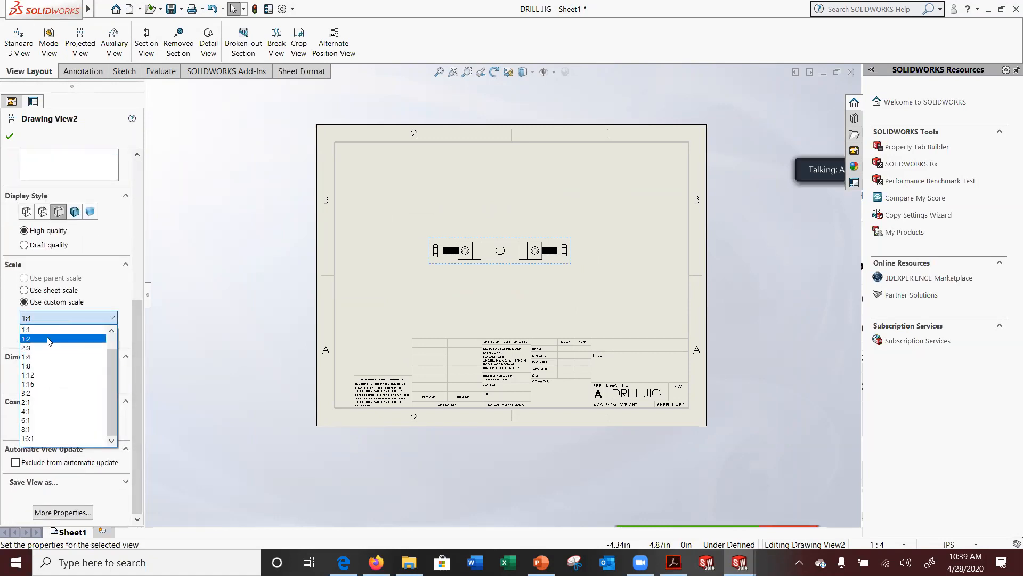
click(49, 339)
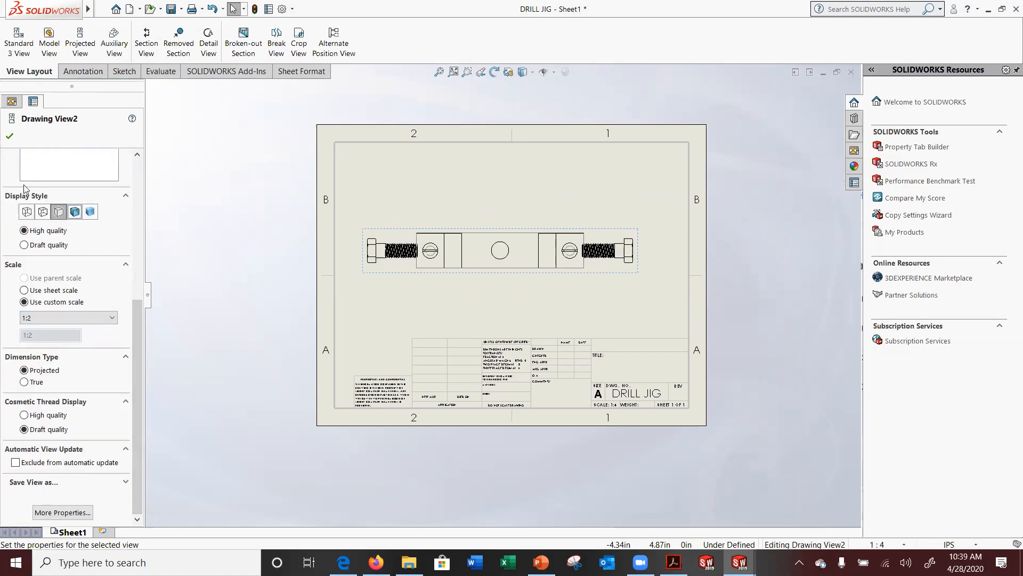
click(9, 138)
drag(389, 280, 405, 301)
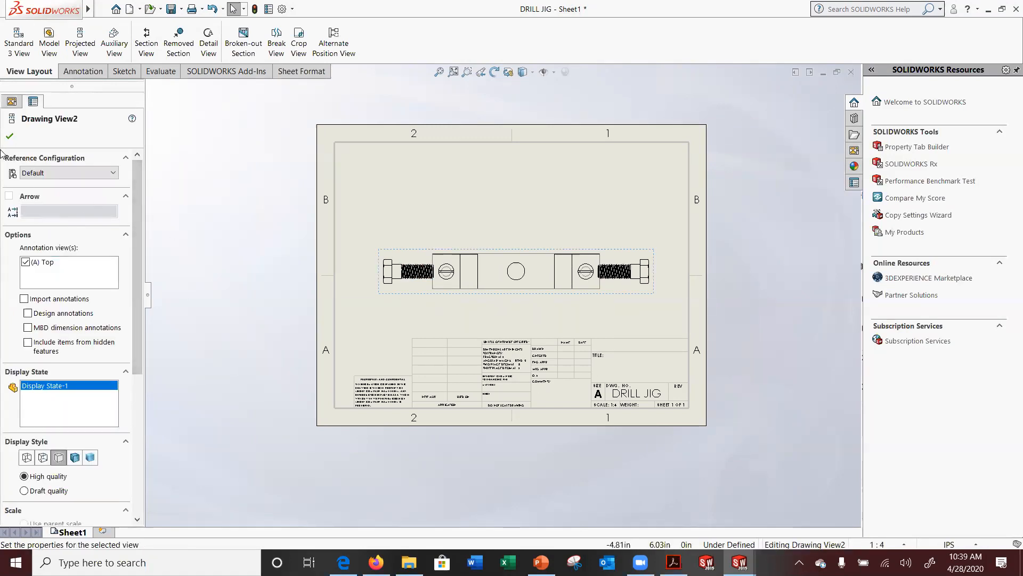
click(11, 137)
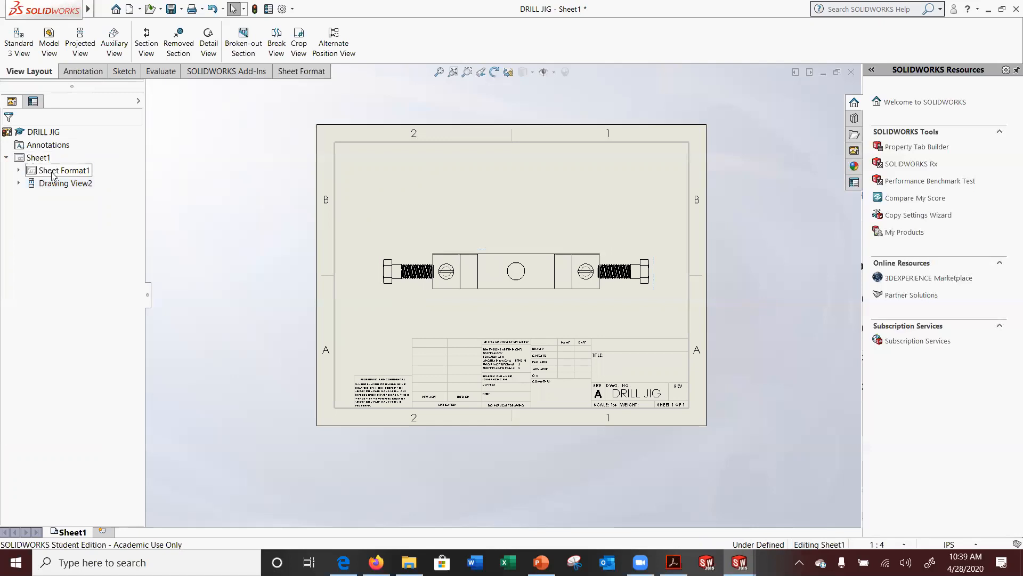
Open the sheet format for editing and delete the tolerance, approval and proprietary note blocks beside the main title block
double_click(53, 172)
right_click(53, 172)
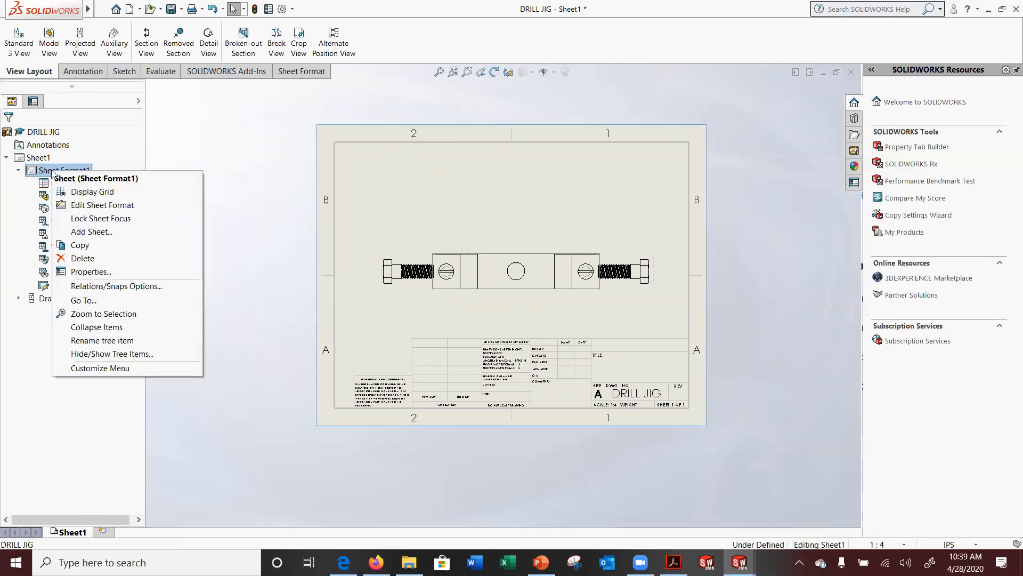
click(93, 206)
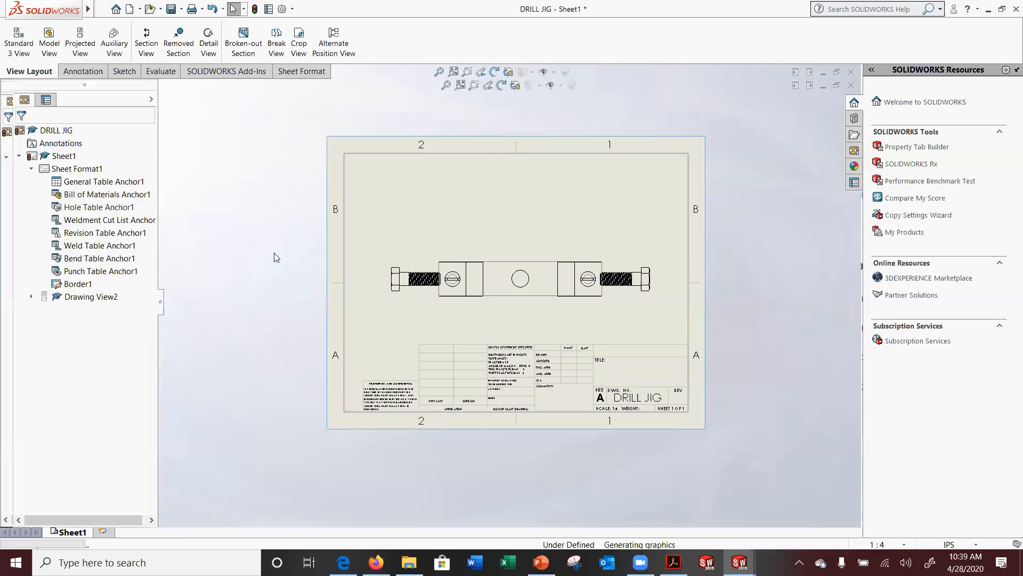
drag(351, 323, 589, 412)
key(Delete)
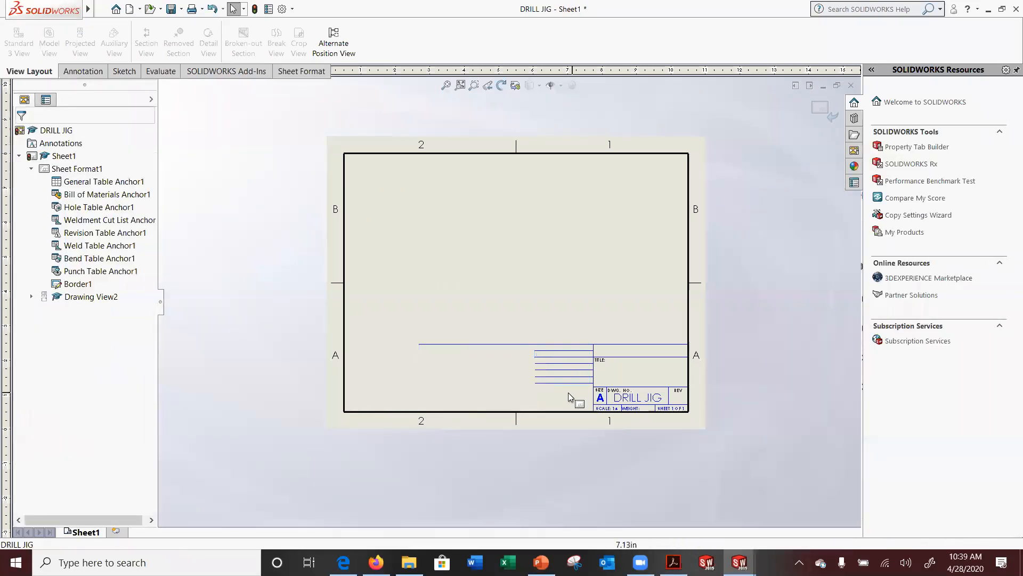
Delete the leftover horizontal lines of the approval table and the long upper boundary line of the title block
scroll(589, 413, down, 3)
drag(533, 317, 533, 316)
key(Delete)
click(515, 314)
key(Delete)
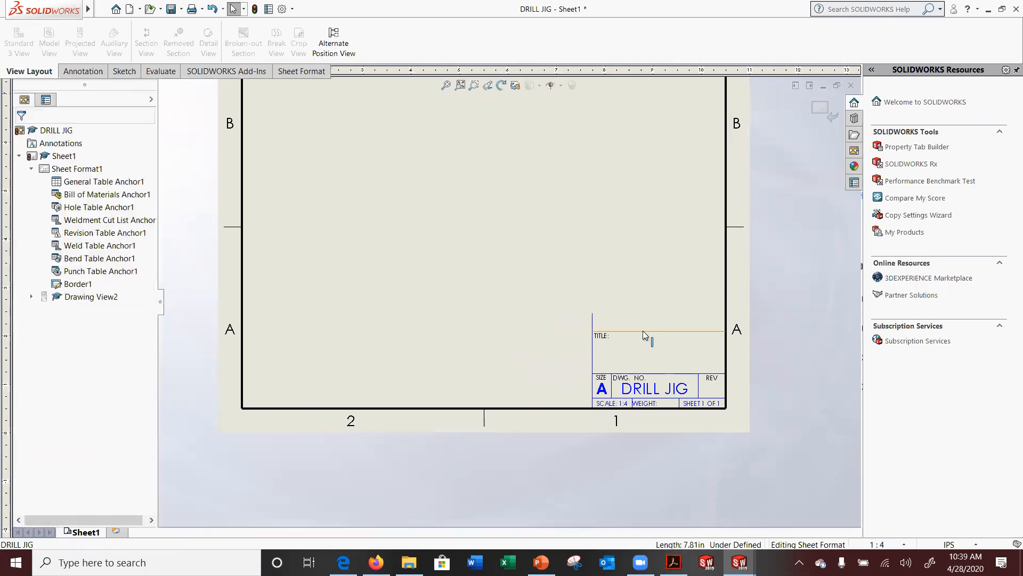
Delete the TITLE label, the empty title field and the horizontal line above them
drag(592, 318, 723, 369)
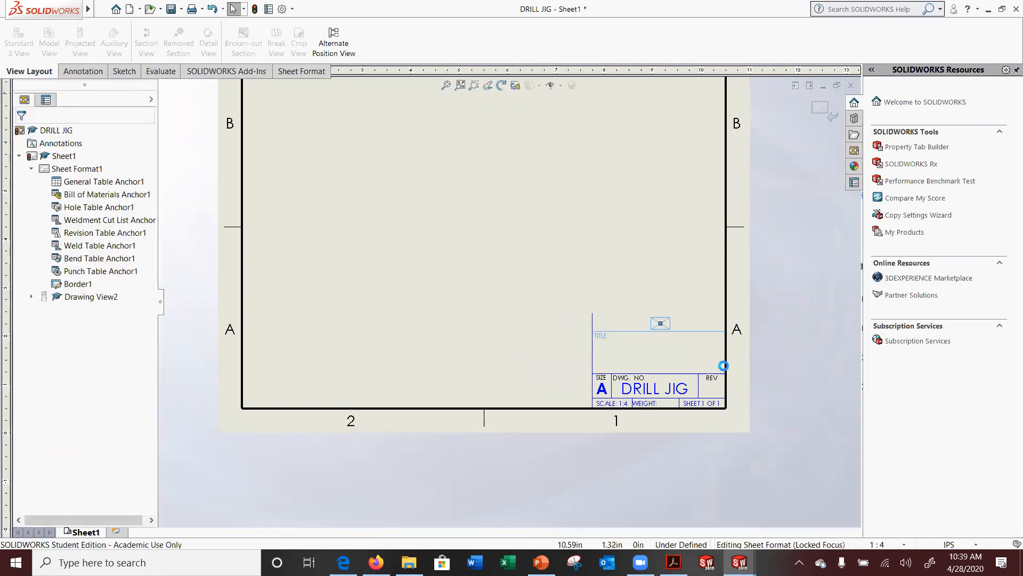
key(Delete)
scroll(693, 365, up, 3)
scroll(668, 359, down, 3)
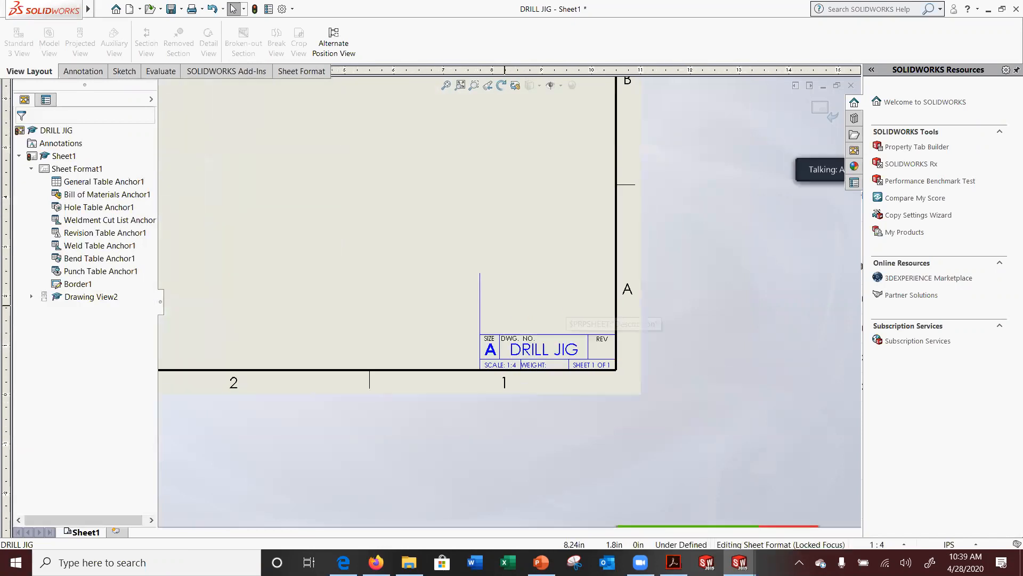
click(504, 306)
key(Delete)
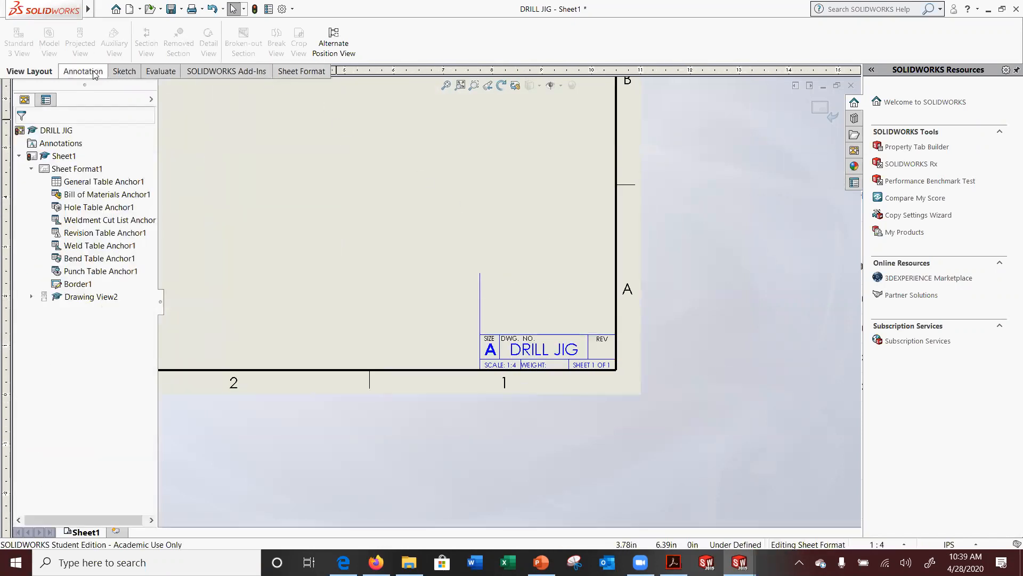
Trim the vertical line projecting above the title block and return from the sheet format to the drawing sheet
click(120, 71)
click(166, 33)
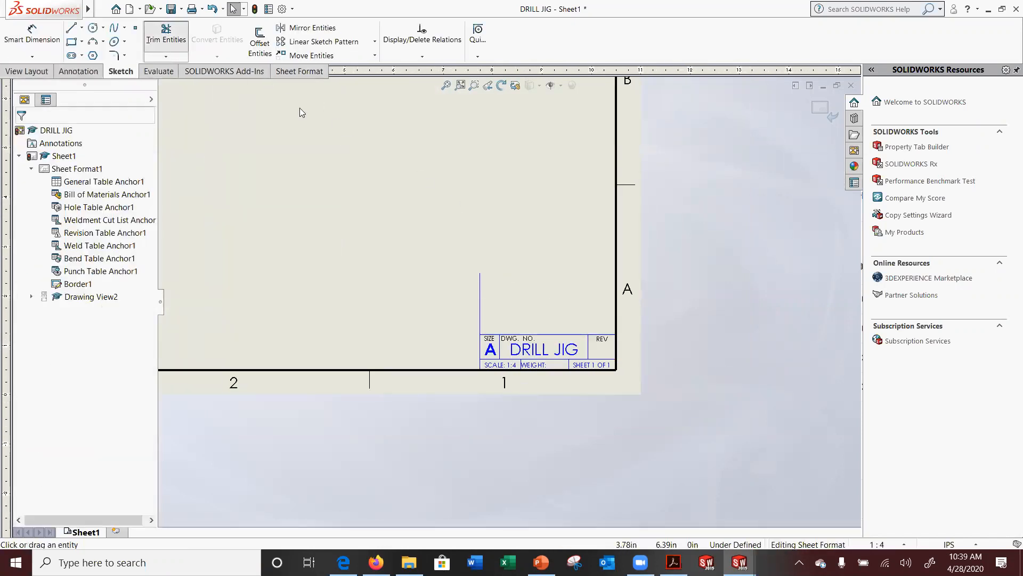
click(486, 277)
click(821, 110)
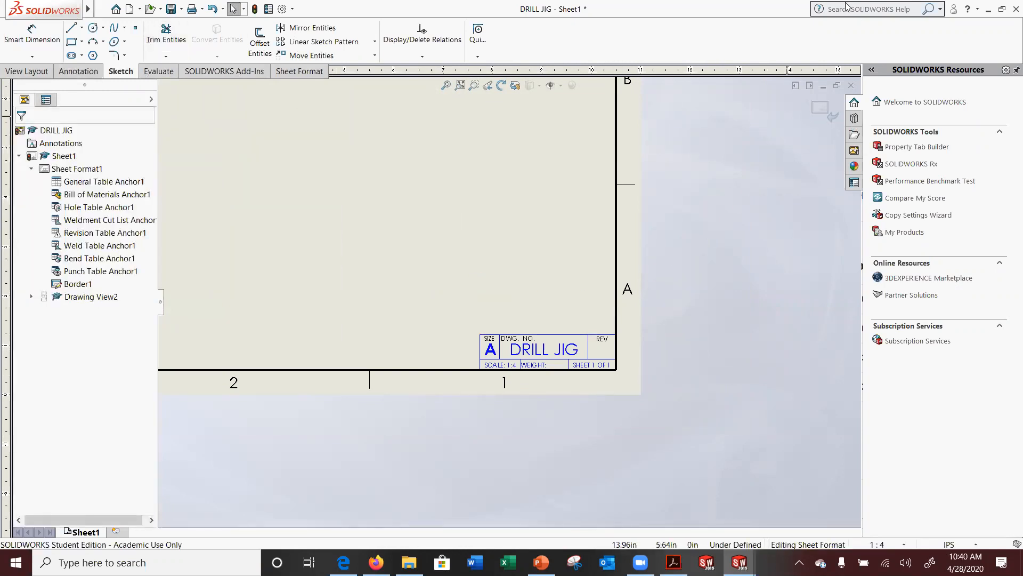
click(820, 108)
key(f)
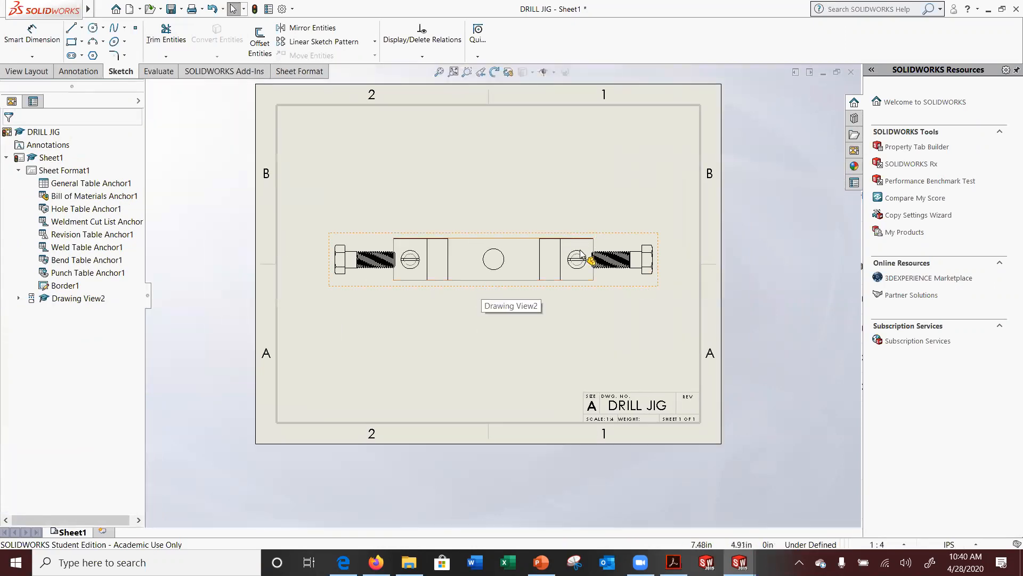
scroll(525, 292, down, 3)
scroll(556, 292, up, 2)
scroll(556, 293, down, 4)
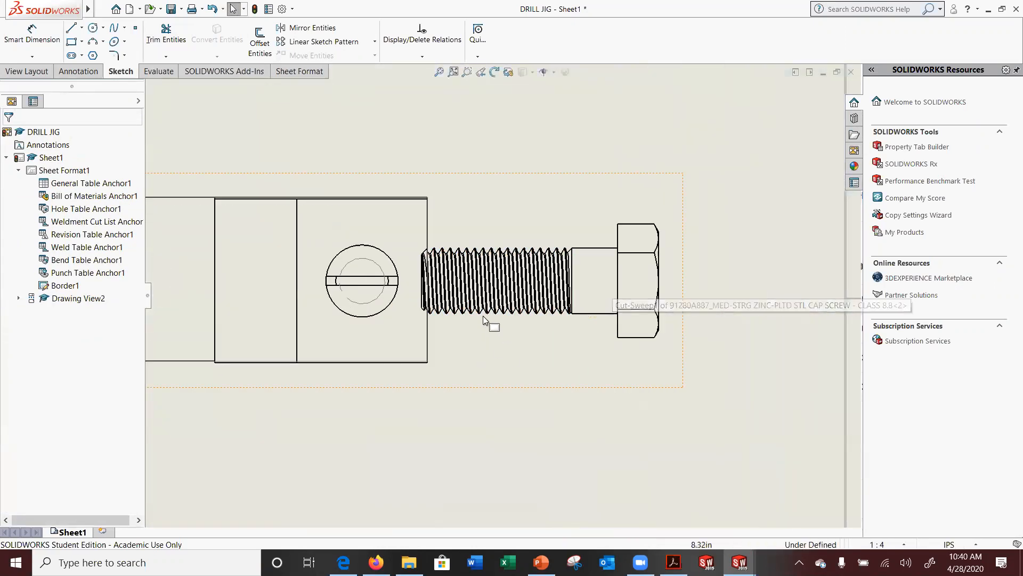
scroll(496, 362, up, 2)
key(f)
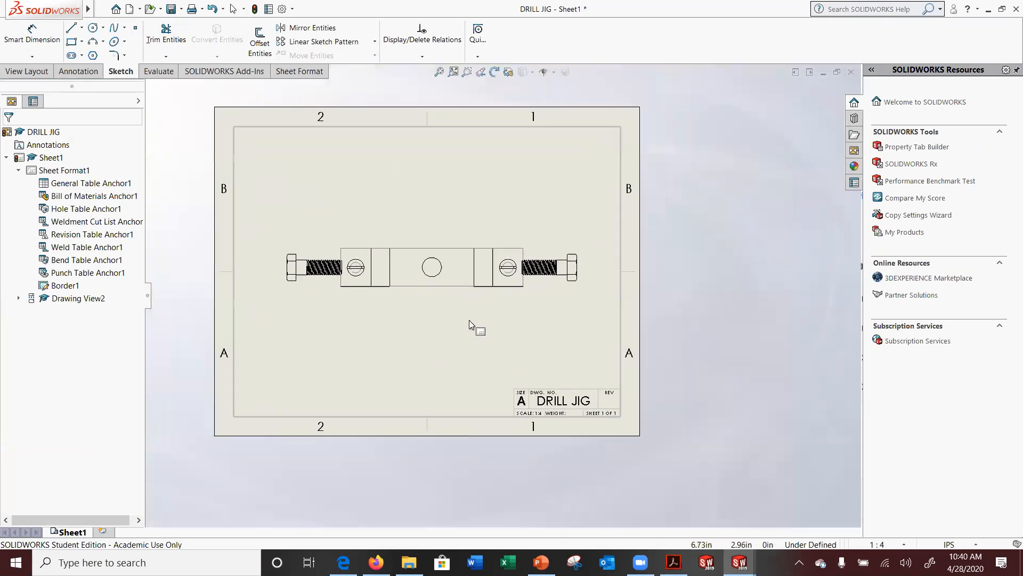
Set the jig view's custom scale to 1:4 and reposition the view near the middle of the sheet
click(423, 272)
mouse_move(426, 292)
mouse_down()
mouse_move(414, 284)
mouse_move(433, 282)
mouse_move(406, 268)
mouse_up()
drag(142, 340, 142, 472)
click(36, 332)
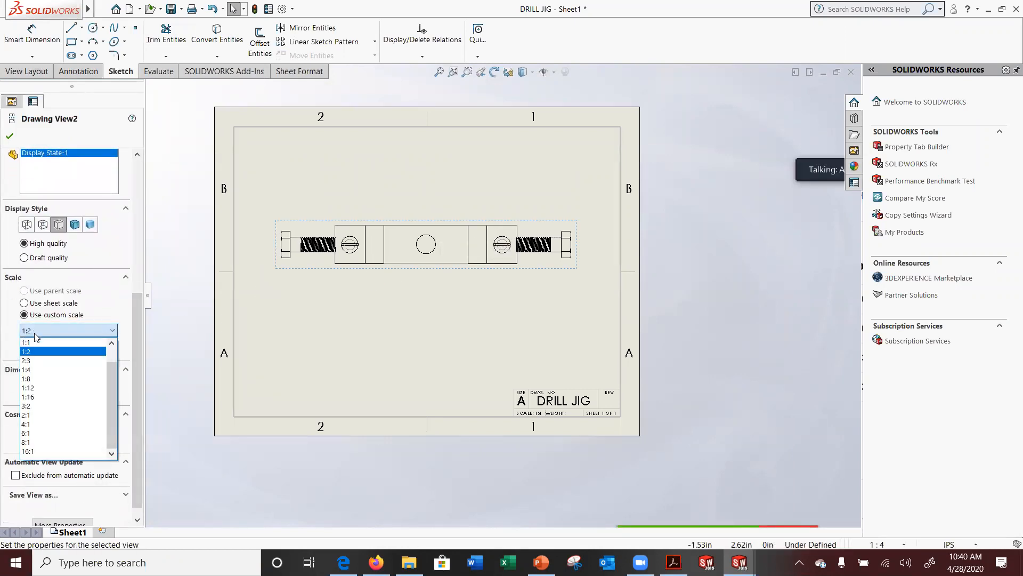
click(34, 370)
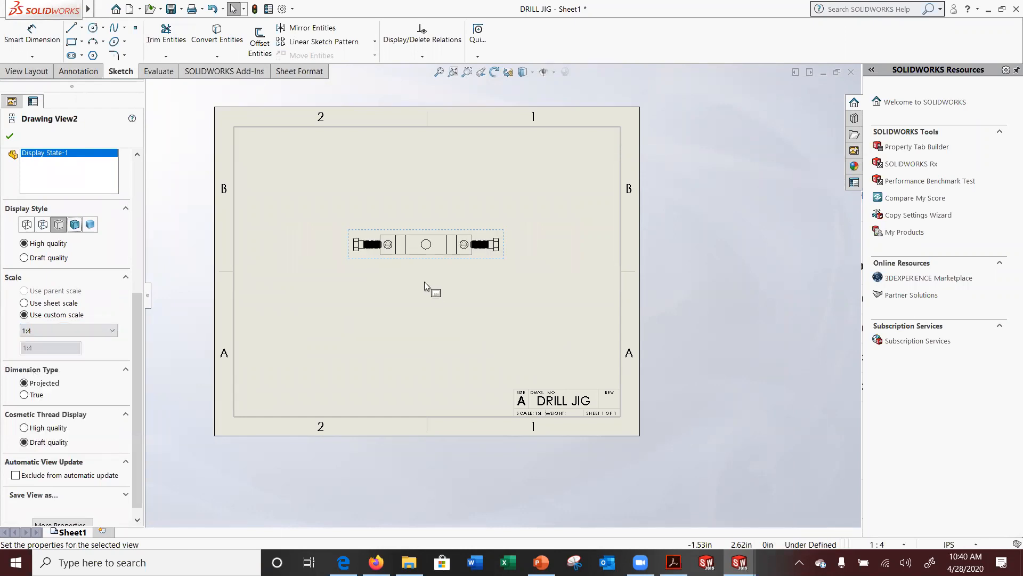
drag(421, 264, 377, 300)
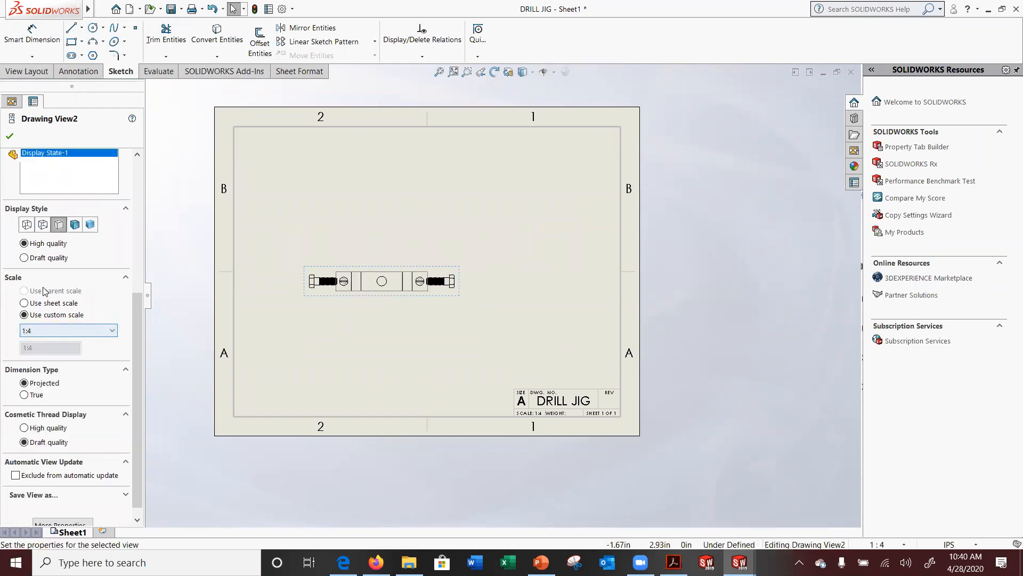
Give the jig view a user-defined scale of 3:8 and move it to about the centre of the sheet
click(52, 331)
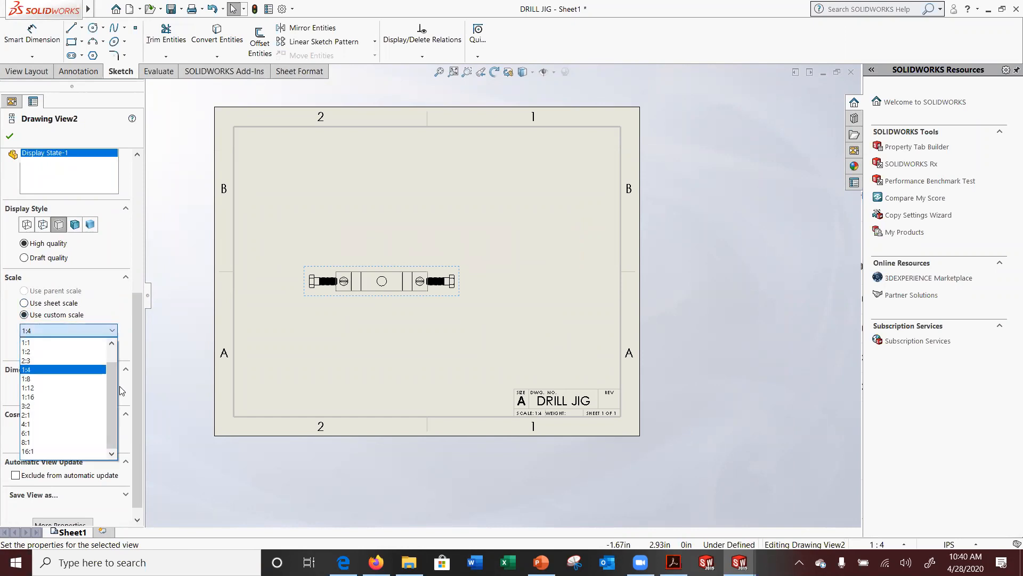
scroll(60, 352, up, 2)
click(61, 343)
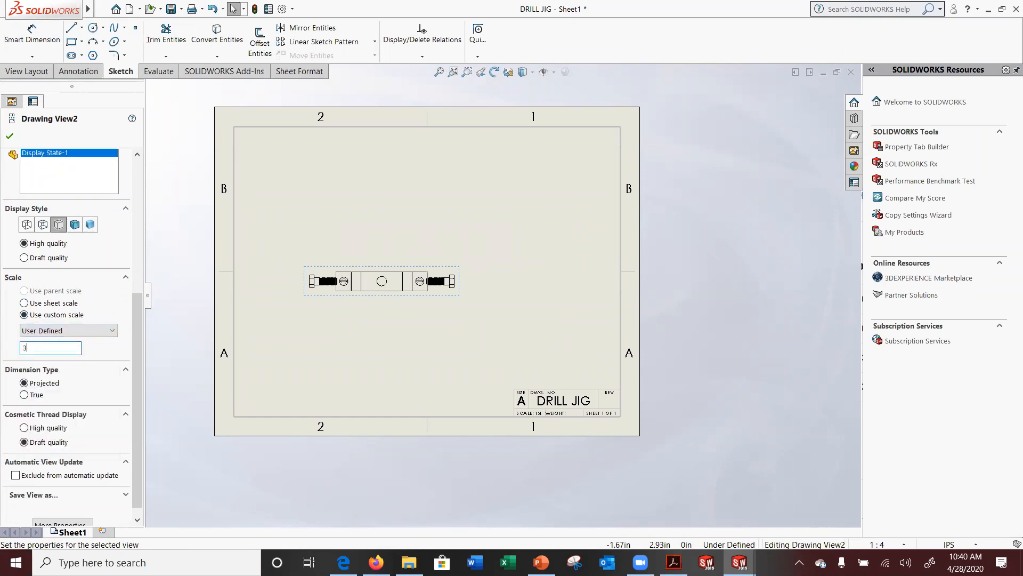
key(Return)
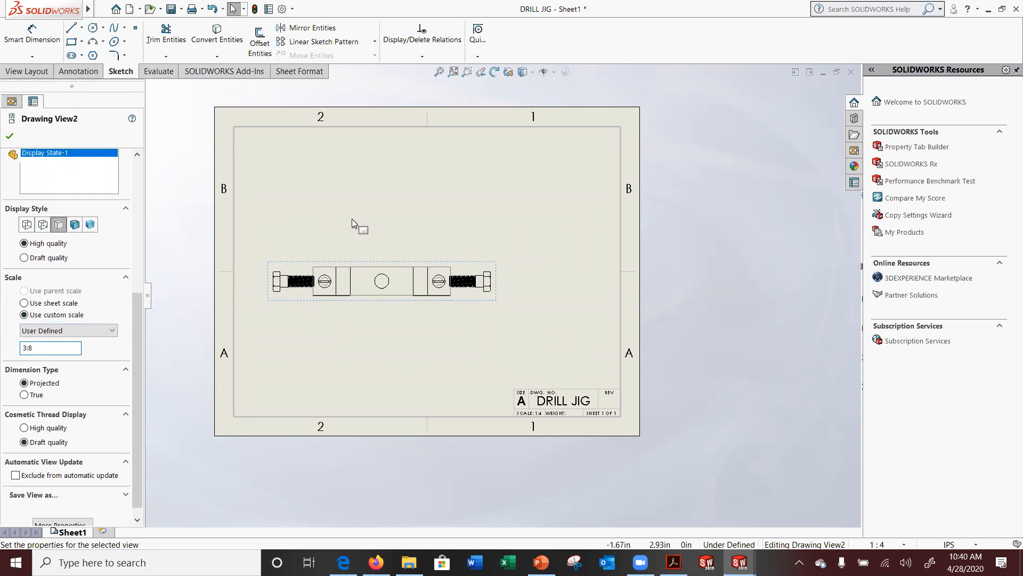
click(9, 135)
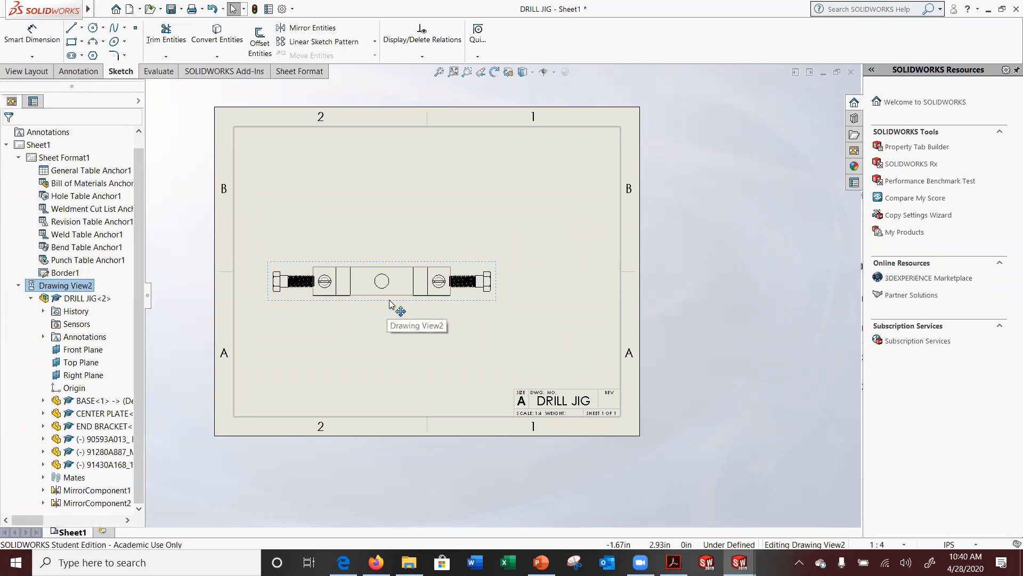
drag(393, 306, 423, 293)
click(422, 293)
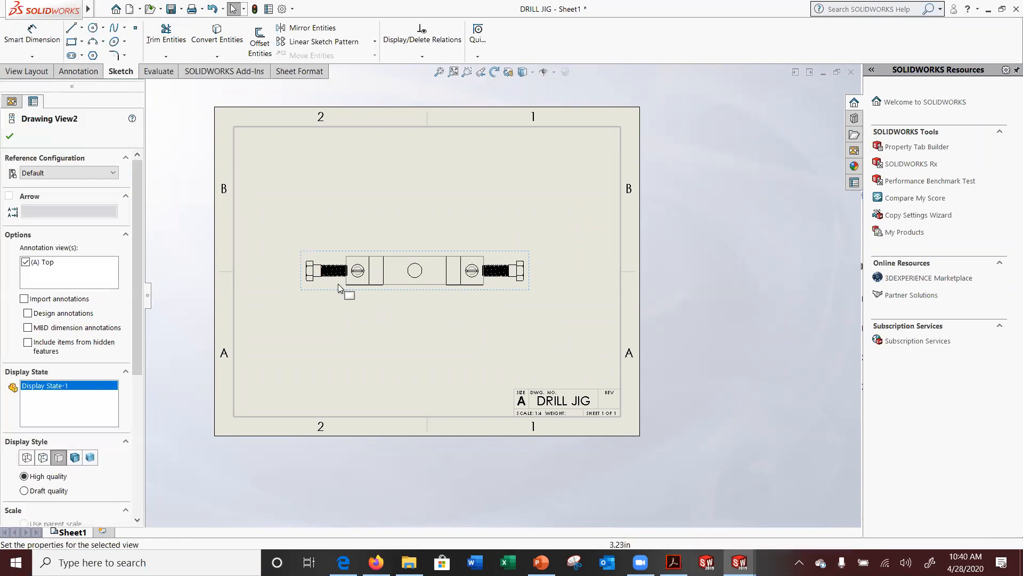
Try the Hidden Lines Visible and Wireframe display styles on the jig view and restore Hidden Lines Removed
click(43, 457)
click(27, 458)
click(59, 458)
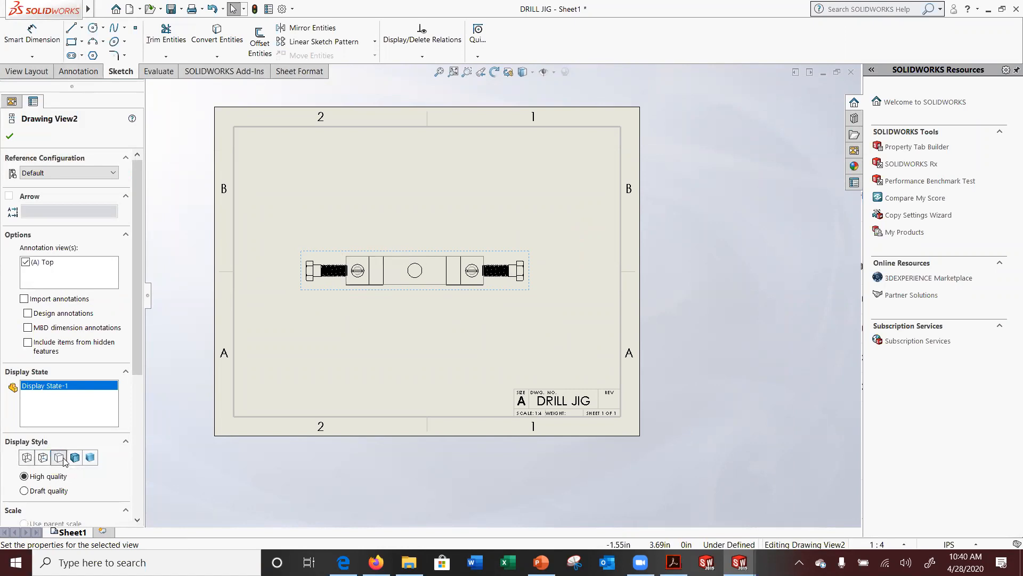
click(211, 271)
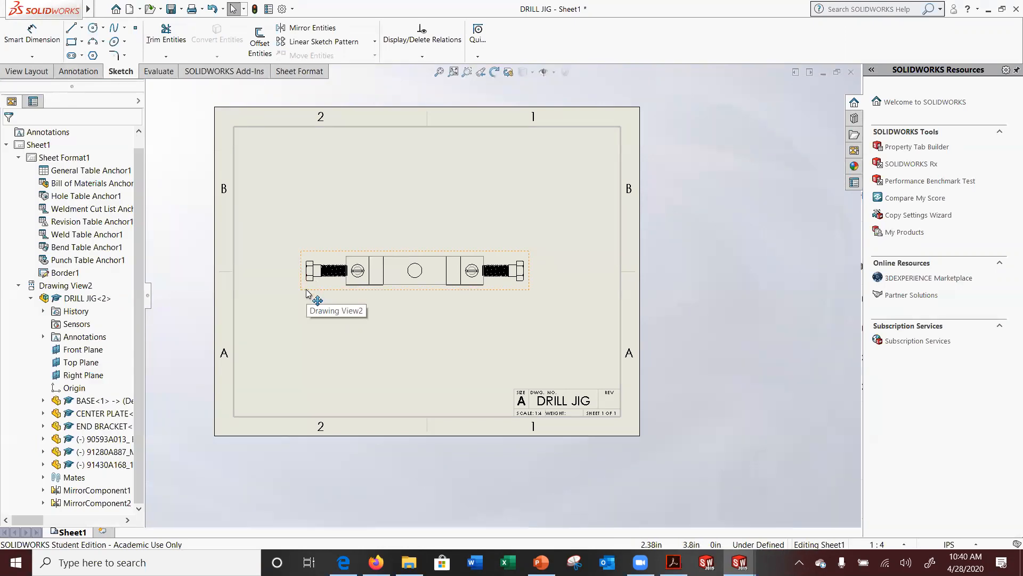
click(32, 72)
click(154, 38)
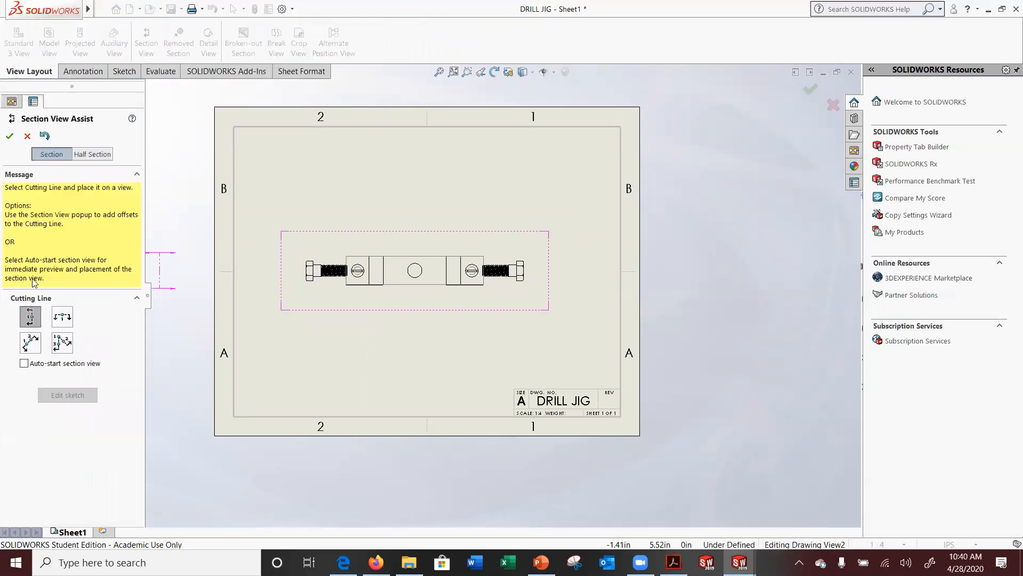
click(62, 317)
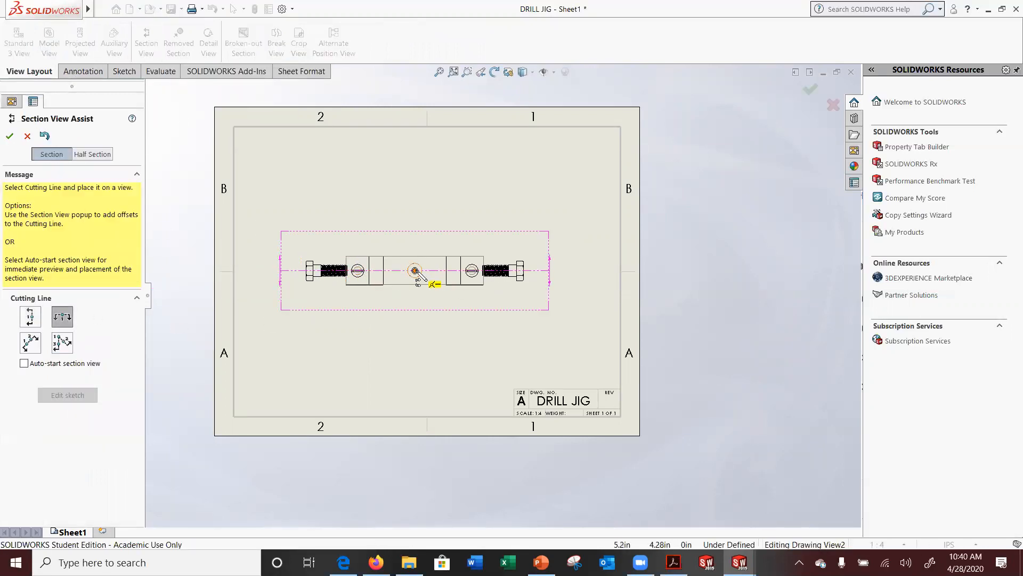
click(415, 271)
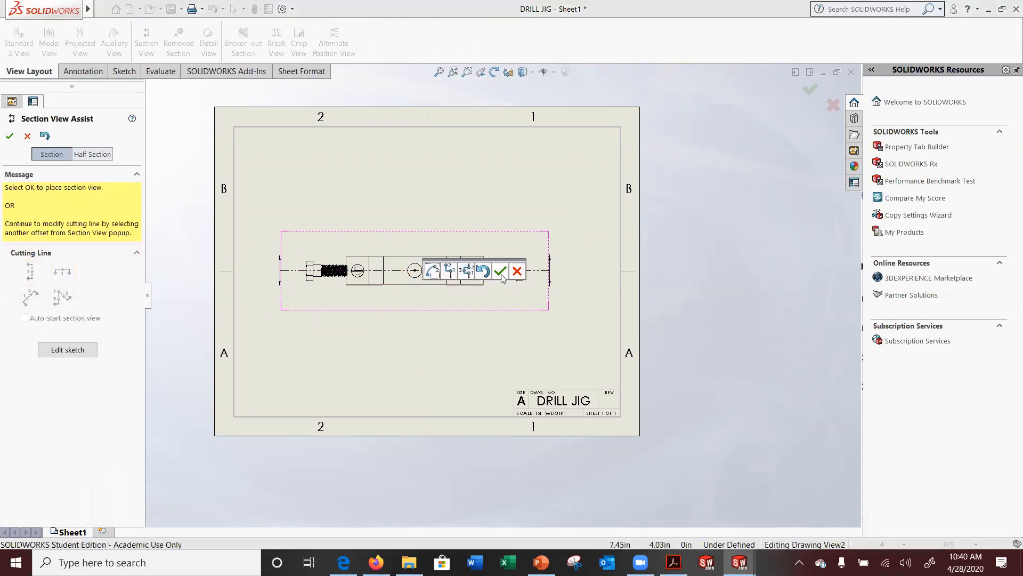
click(493, 277)
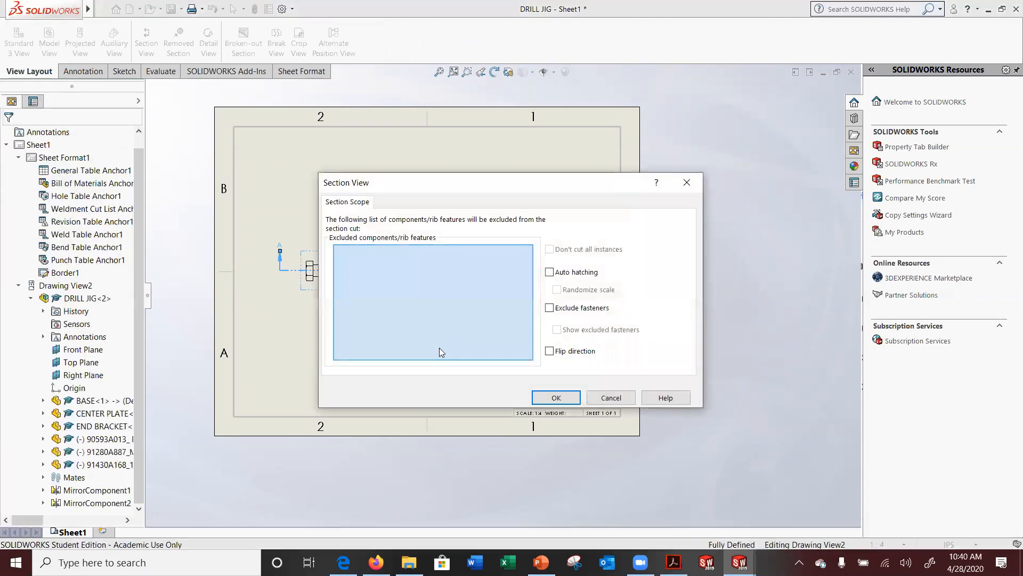
click(559, 397)
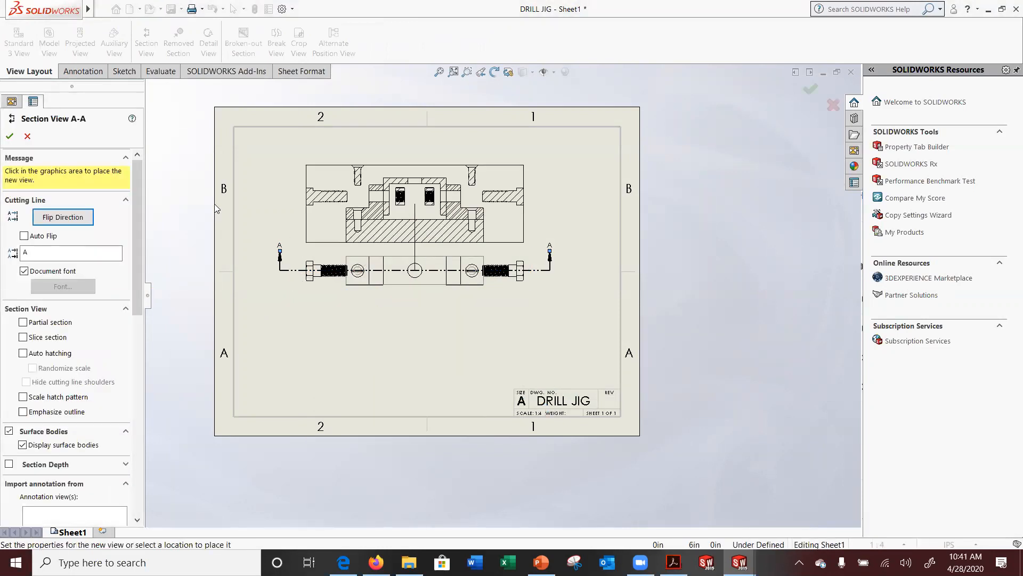
key(Escape)
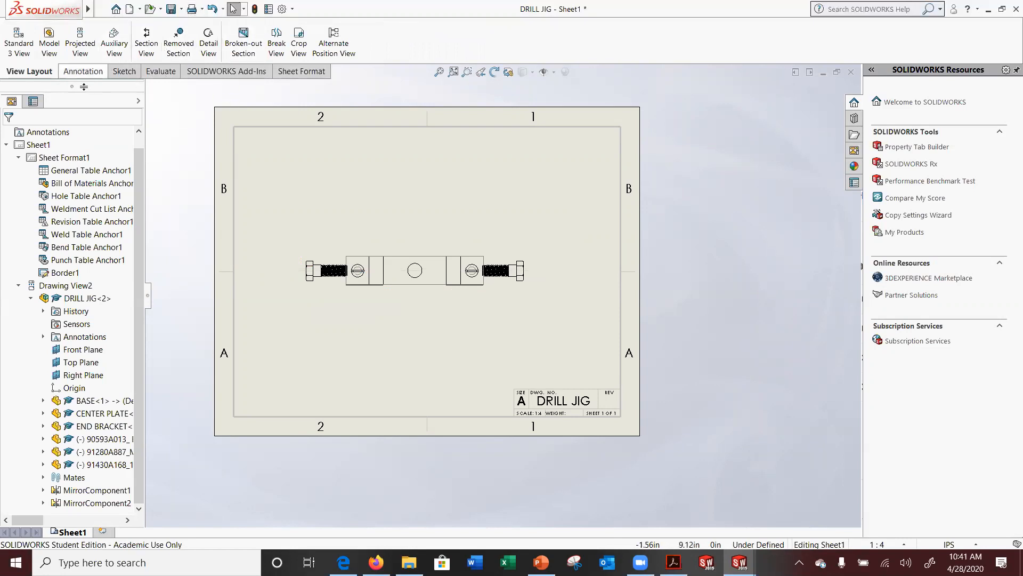
Start a section view of the jig with a horizontal cutting line along the axis of its centre hole
click(146, 43)
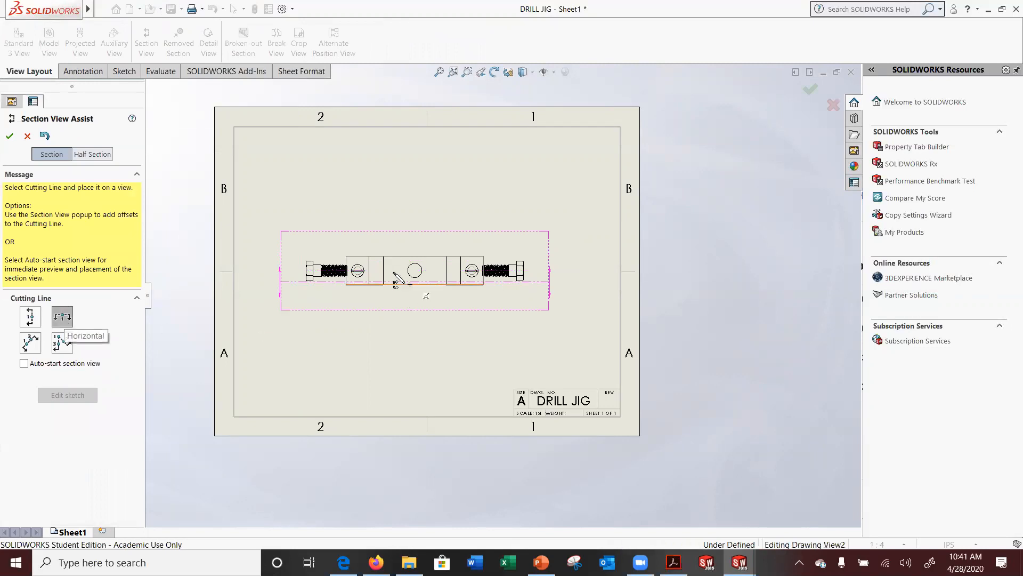
click(430, 270)
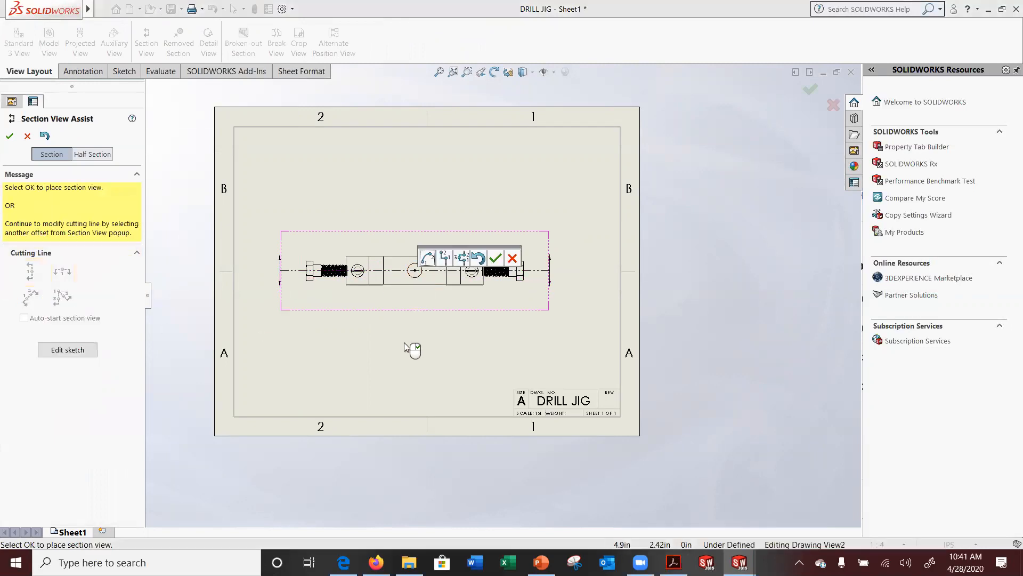
click(495, 258)
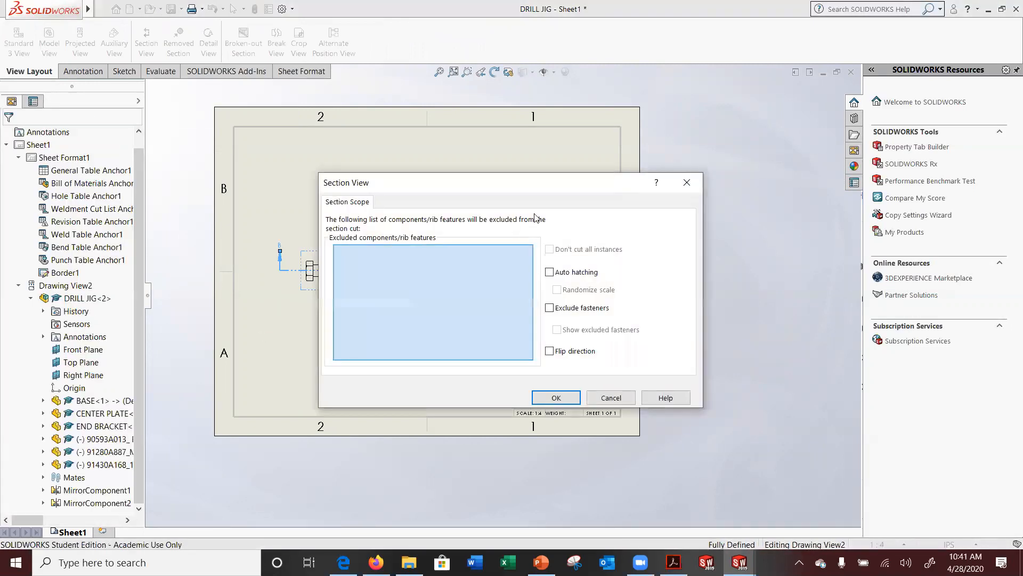
drag(536, 185, 500, 136)
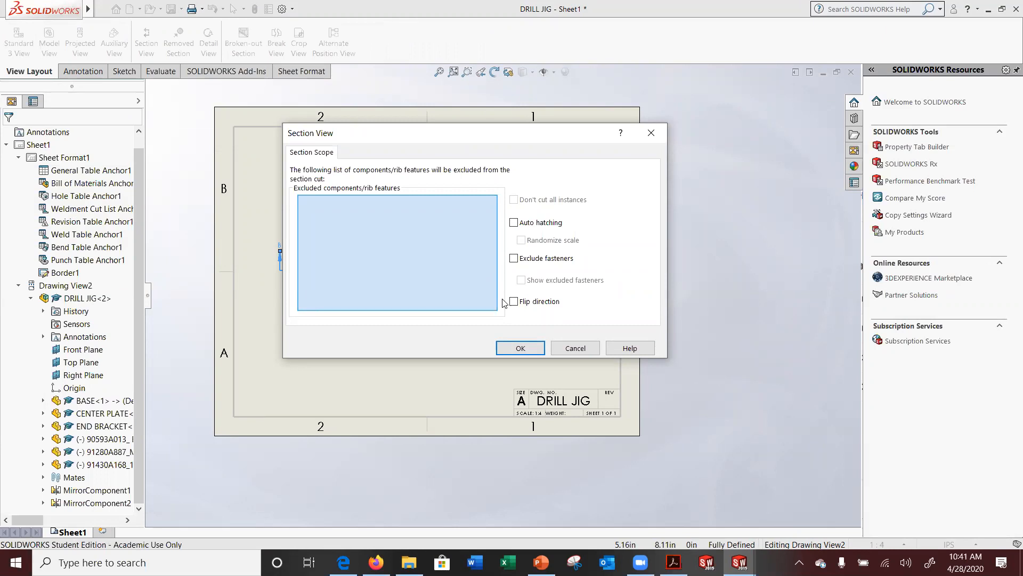
Exclude the hex nut, cap screw and slotted flat head screw from the cut and place the section below the jig view
click(100, 444)
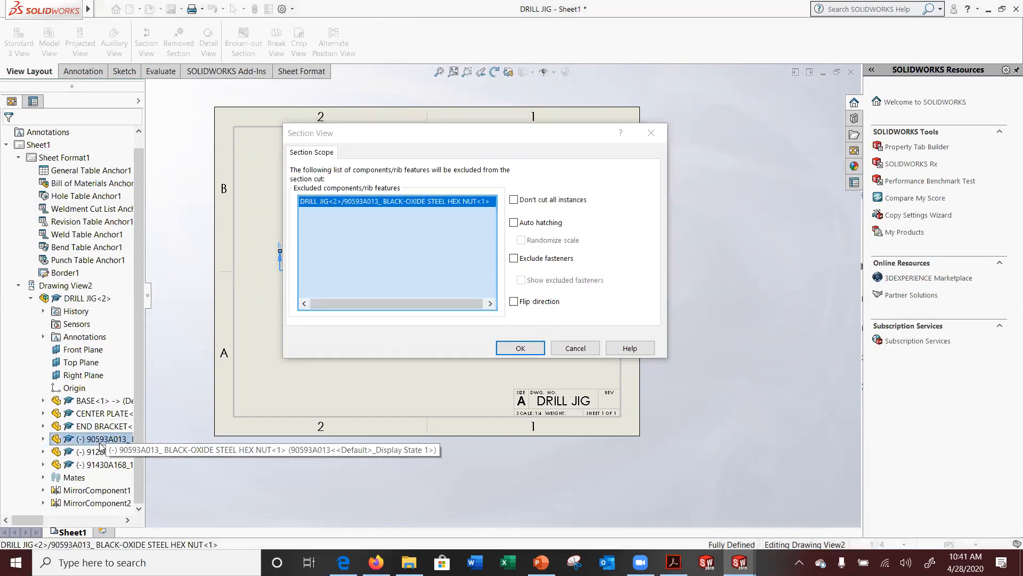
click(100, 453)
click(98, 466)
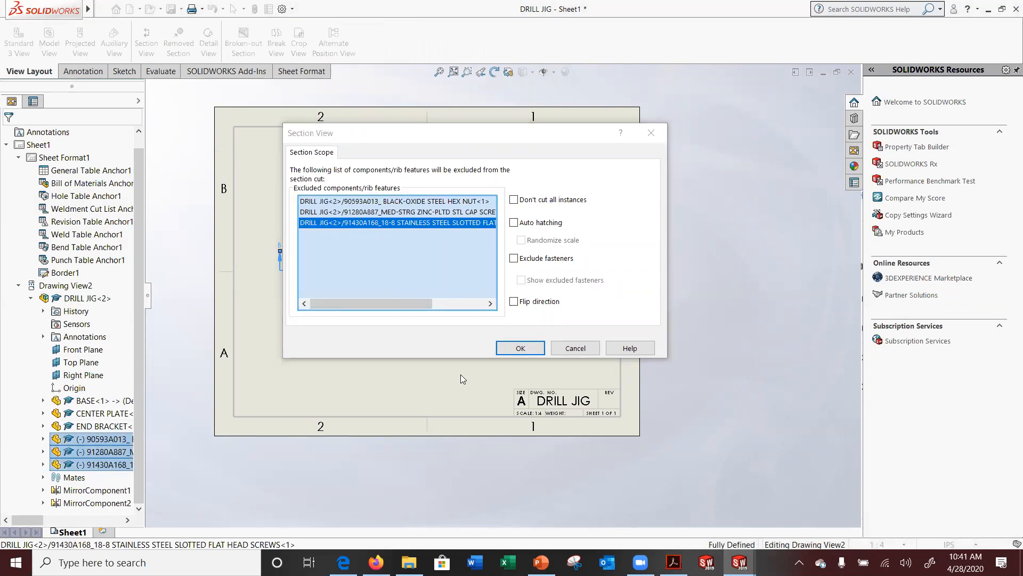
click(520, 348)
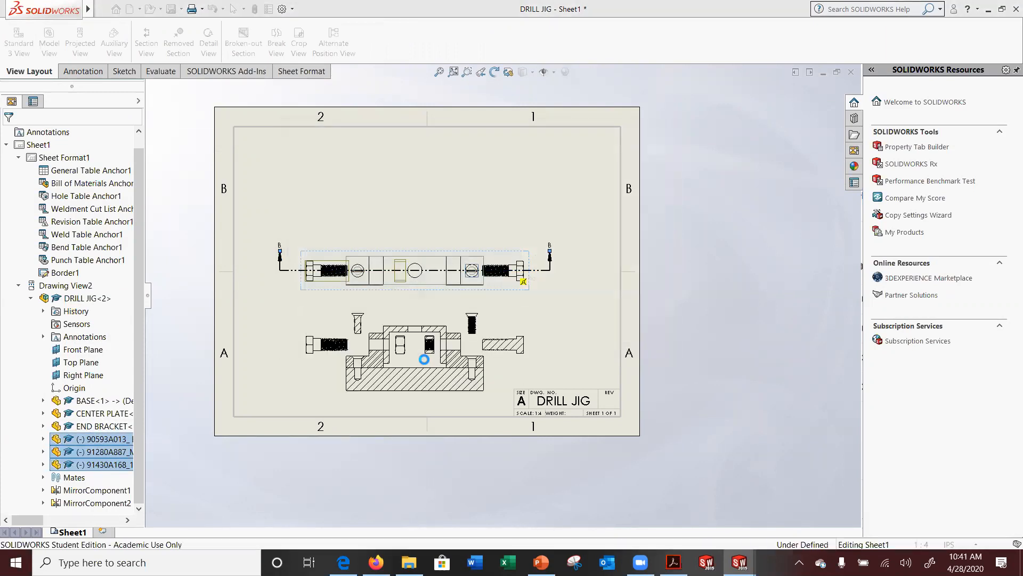
click(477, 319)
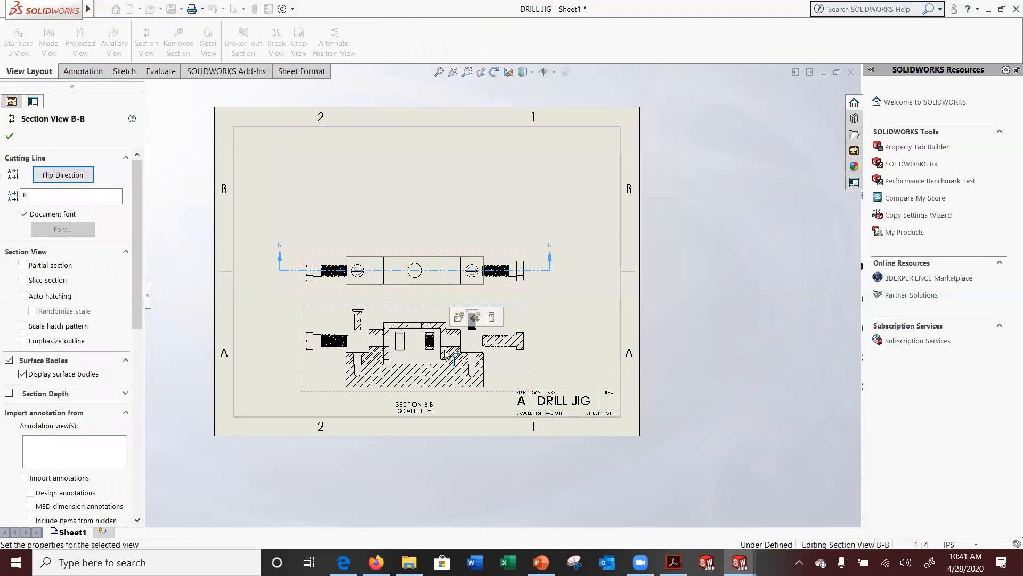
Inspect the hatched fasteners in the placed section and undo the section view
scroll(501, 295, up, 2)
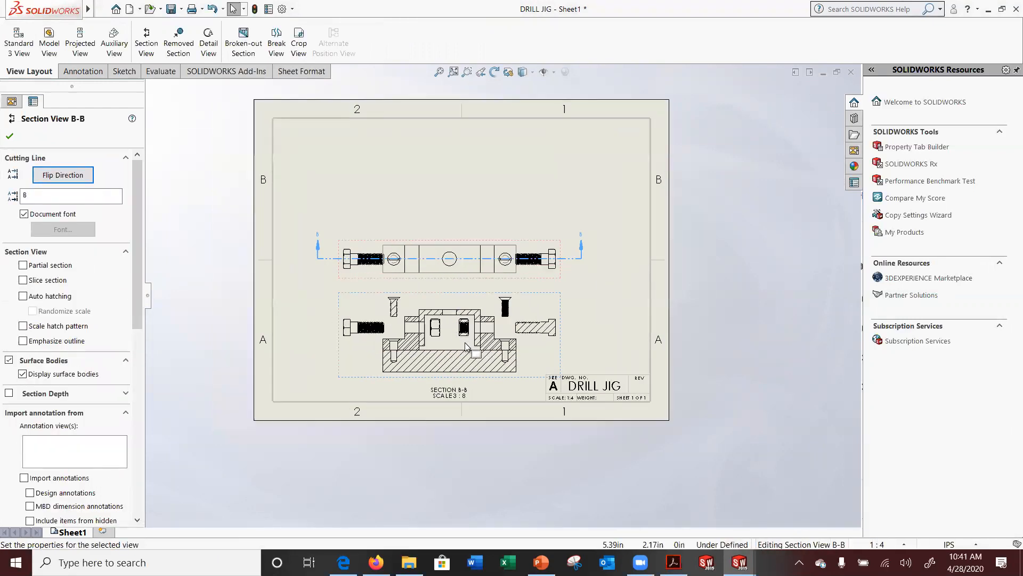
scroll(450, 328, down, 4)
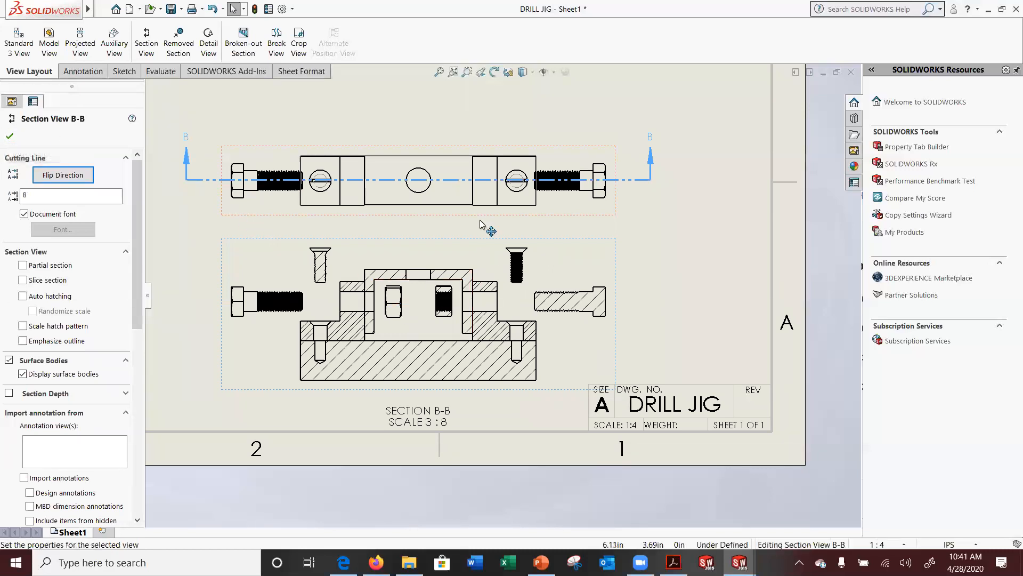
click(458, 117)
click(213, 9)
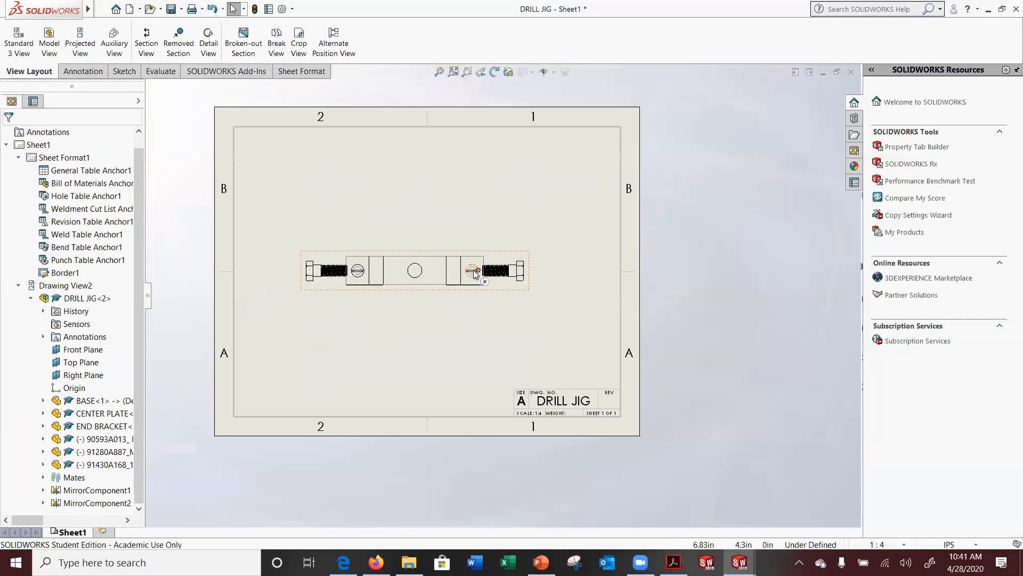
Create a new section of the jig view using a horizontal cutting line through the centre hole
click(146, 38)
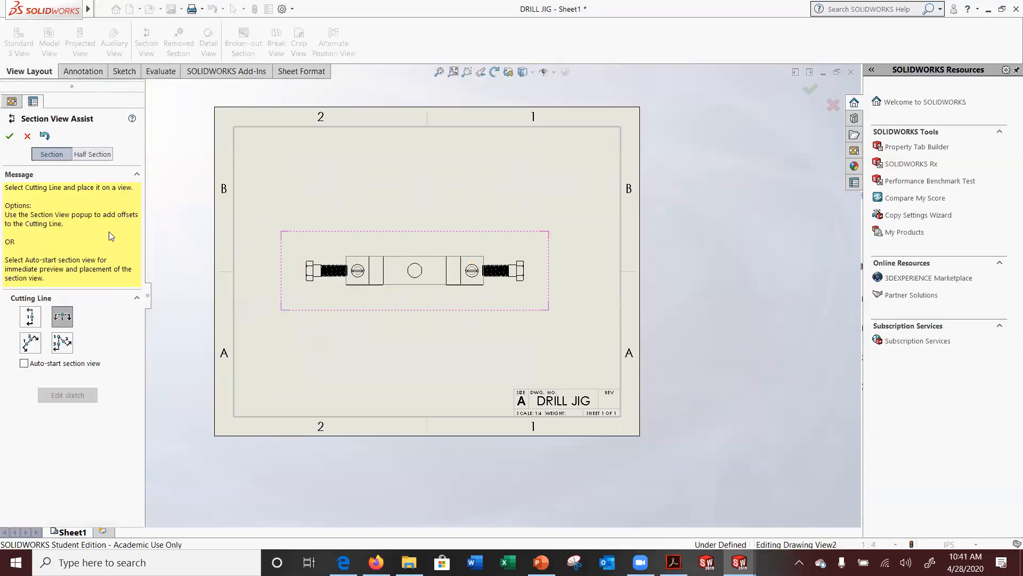
click(416, 270)
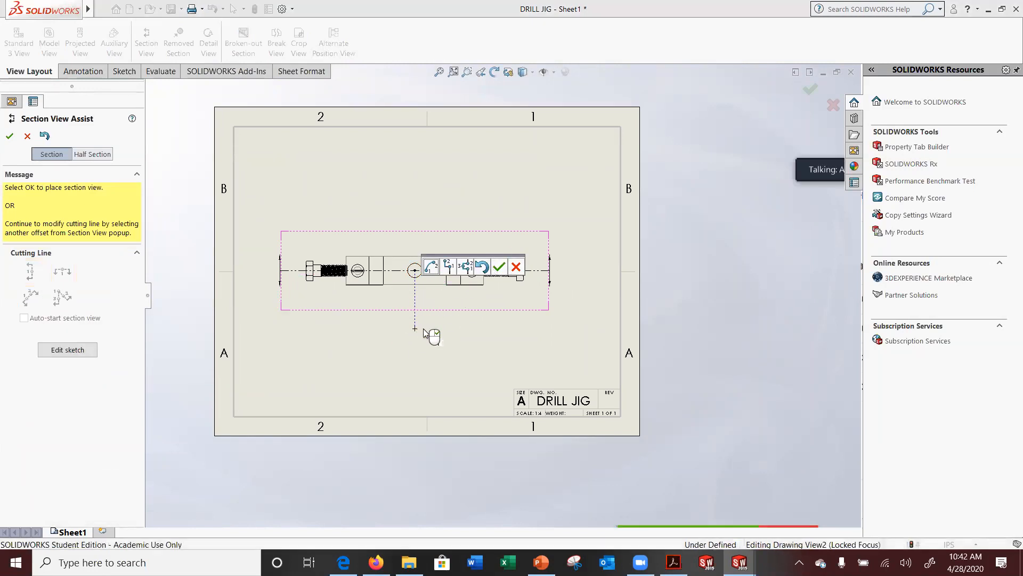
click(499, 267)
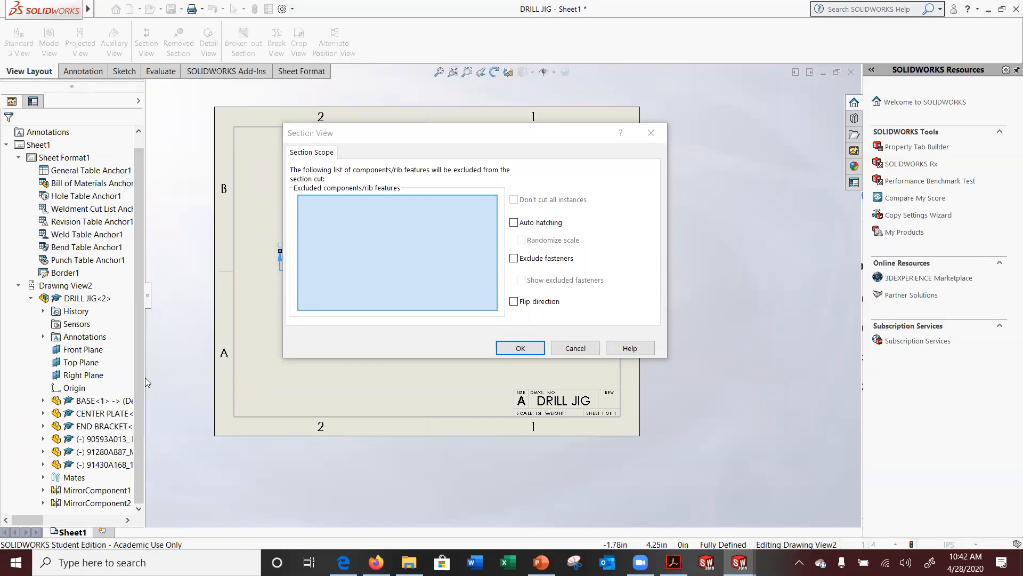
Exclude the original hex nut, cap screw and slotted flat head screw from the cut and find their mirrored copies
drag(144, 377, 182, 378)
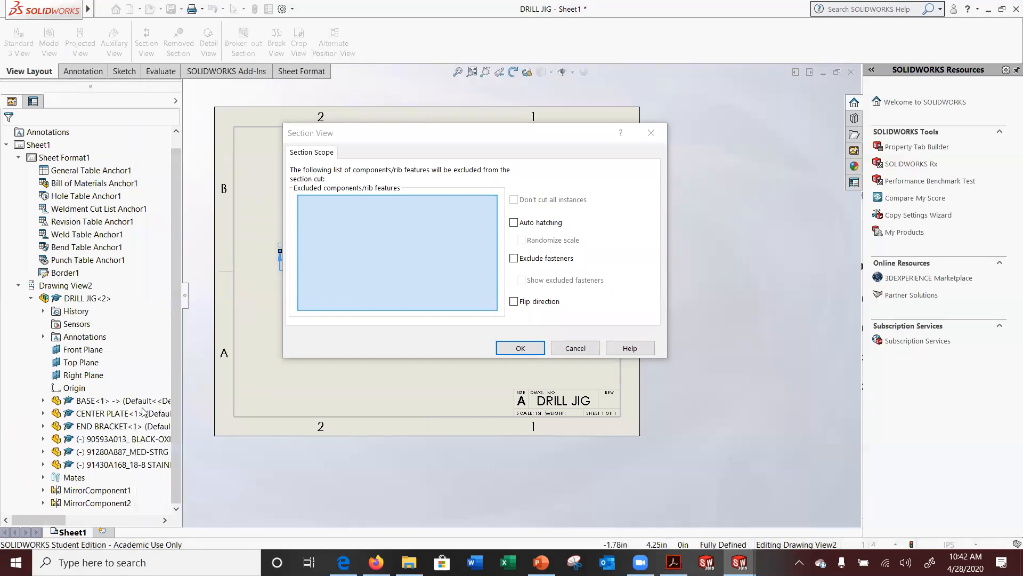
click(115, 451)
shift+click(113, 463)
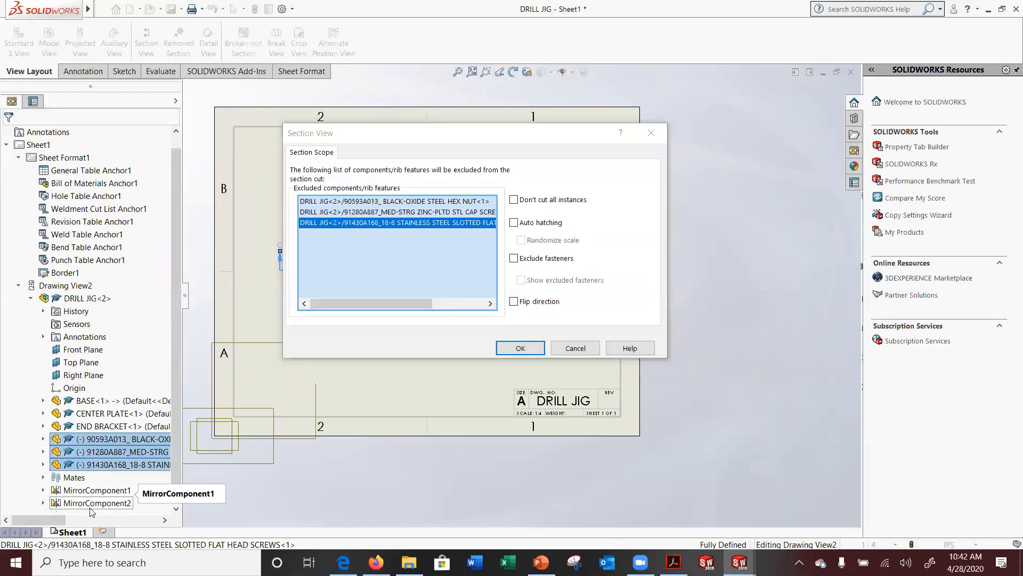
click(43, 490)
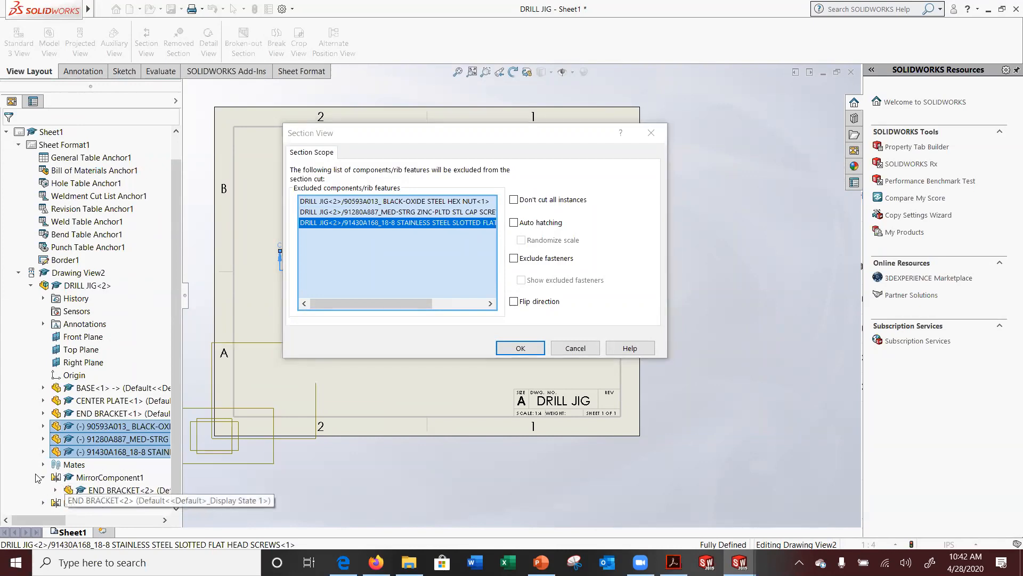
click(44, 479)
click(43, 502)
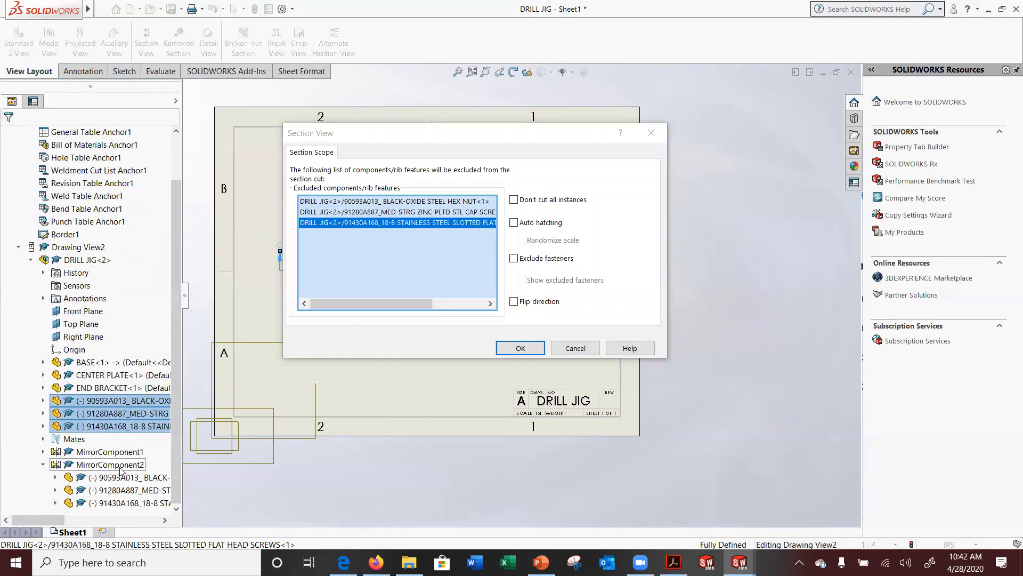
click(44, 464)
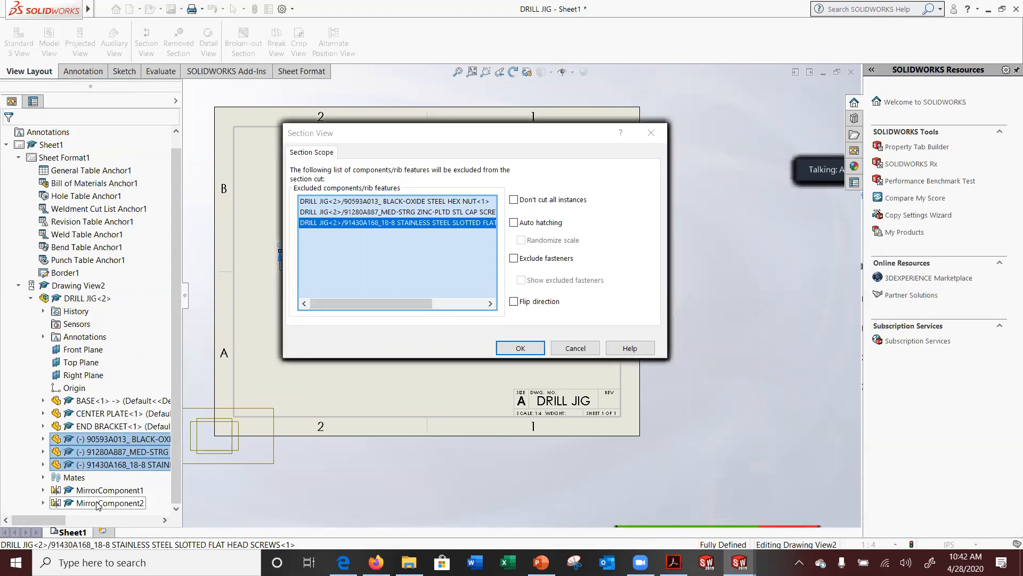
Exclude the hex nut, cap screw and slotted flat head screw under MirrorComponent2 from the section cut
click(43, 503)
click(118, 477)
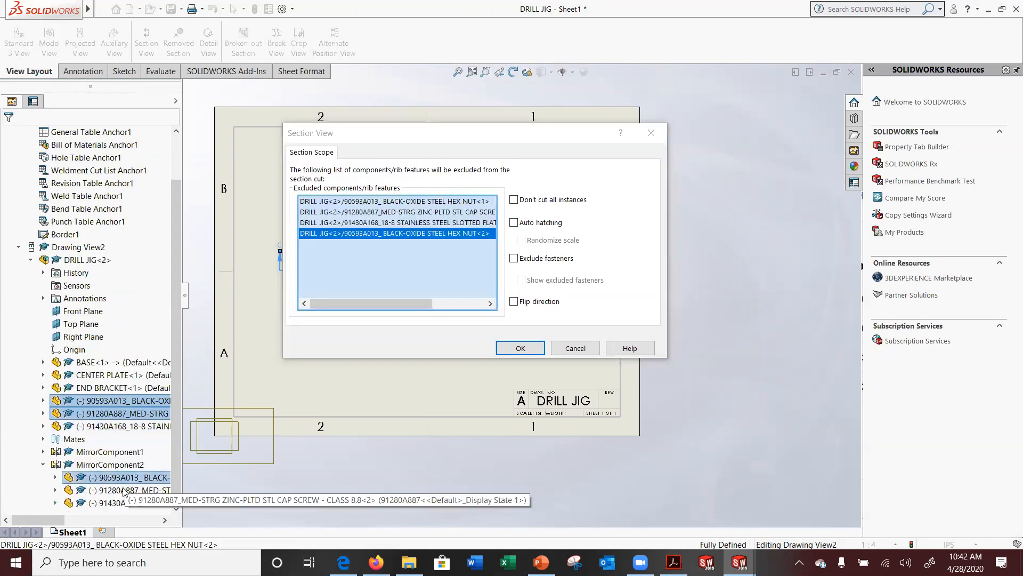
click(122, 490)
click(122, 502)
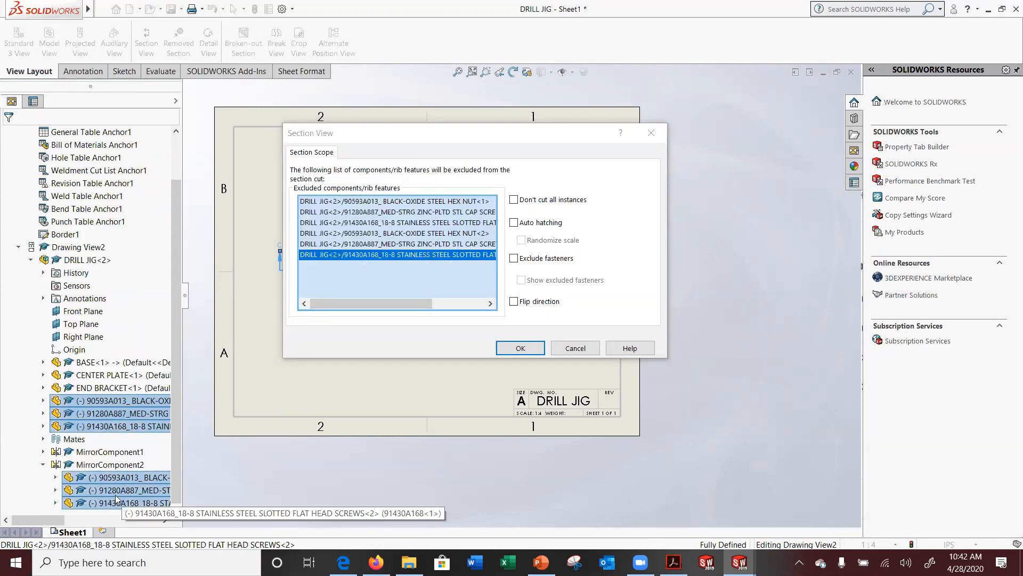
Accept the section scope and place the section view directly below the jig's top view
click(520, 348)
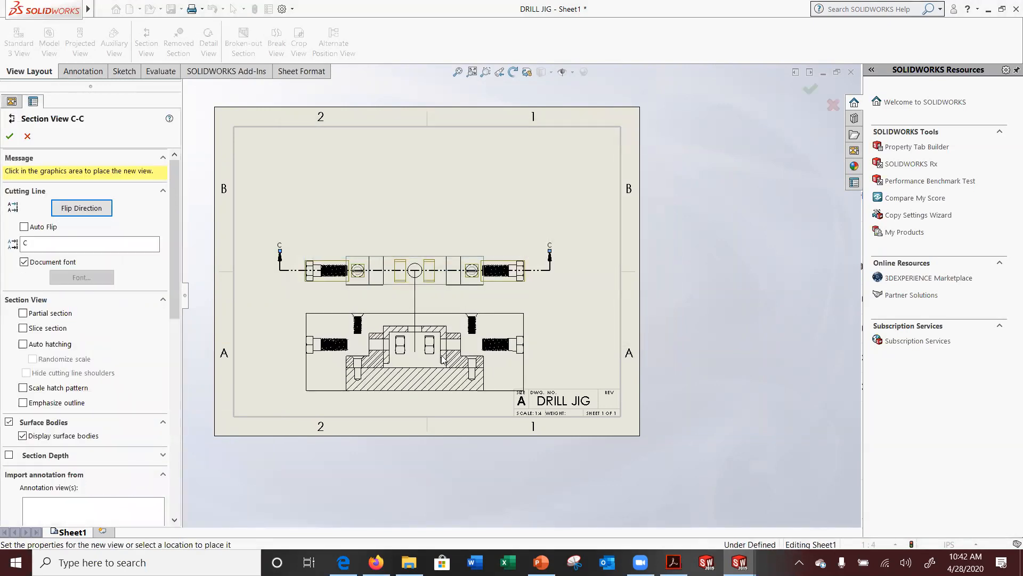
scroll(419, 373, down, 2)
click(434, 341)
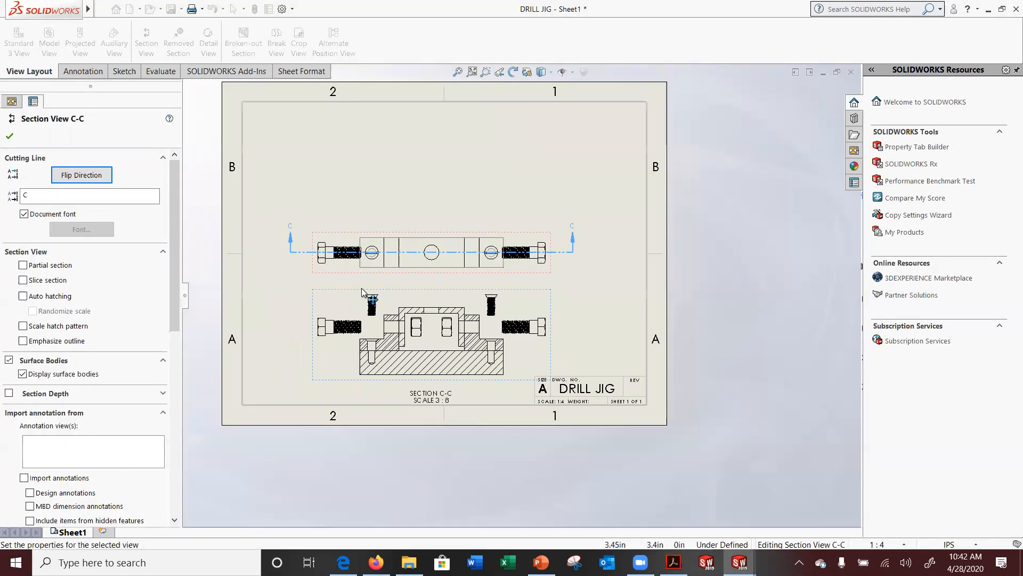
scroll(375, 305, down, 3)
scroll(471, 344, down, 1)
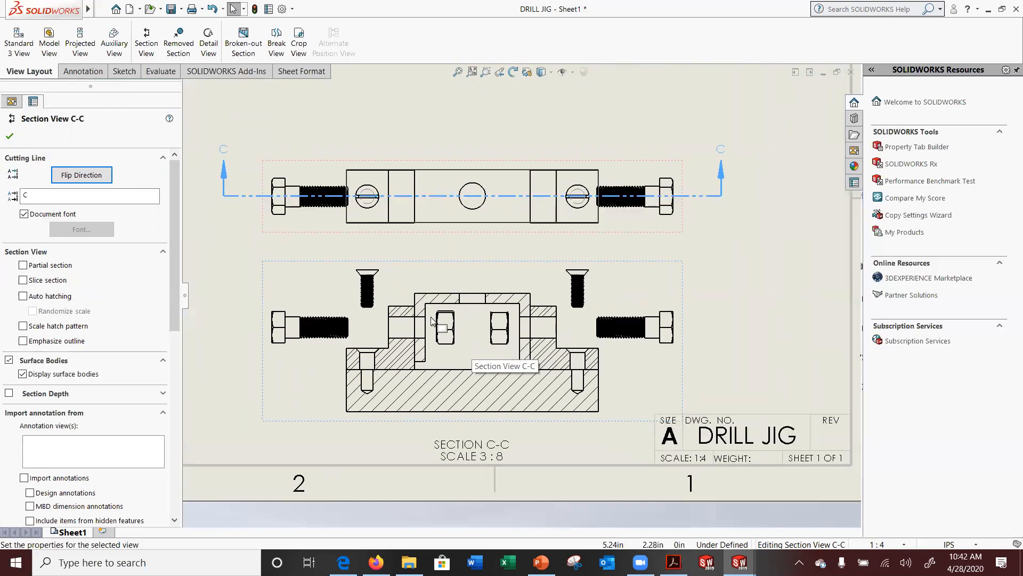
click(16, 143)
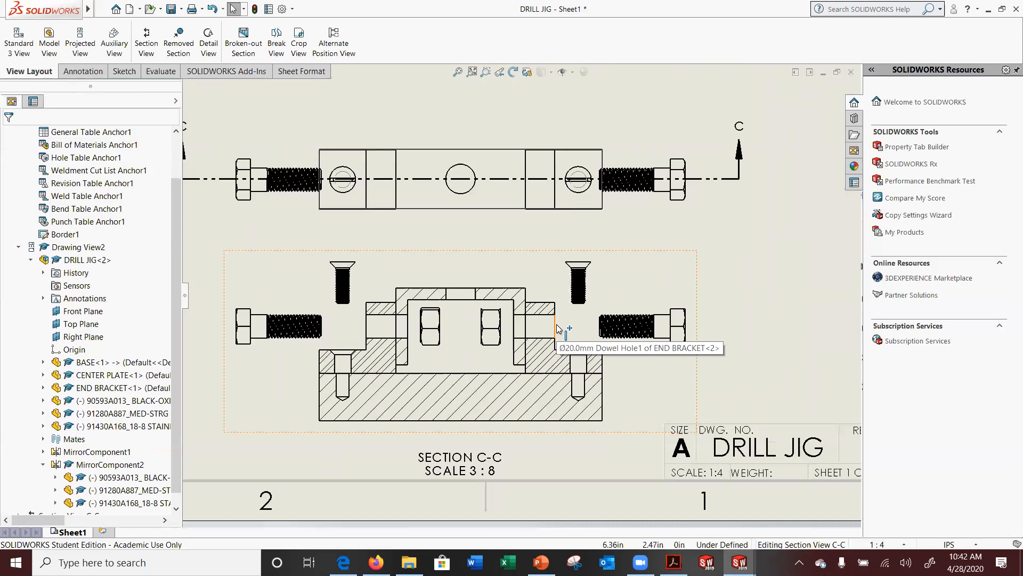
scroll(565, 333, down, 1)
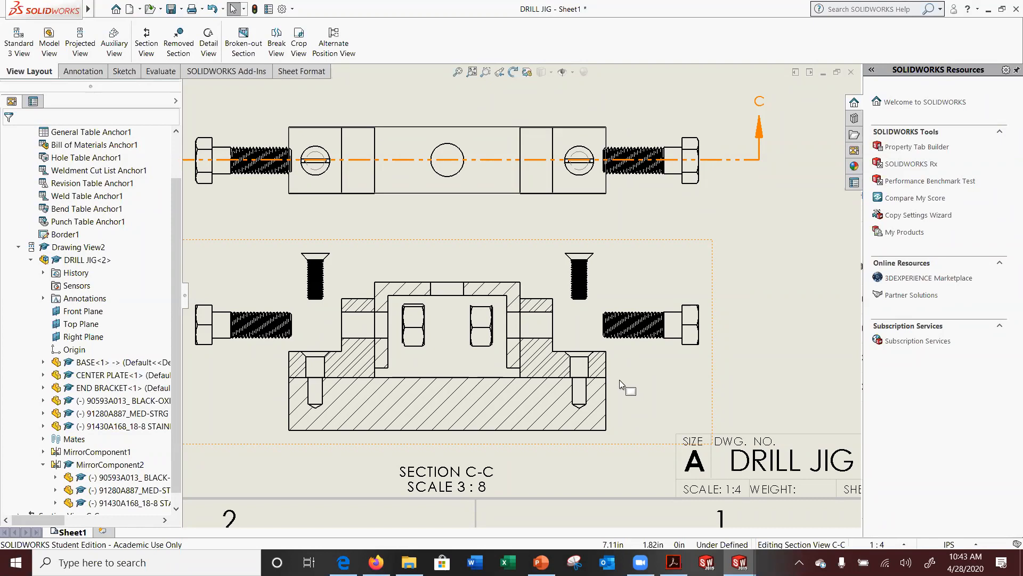
scroll(537, 381, up, 2)
scroll(435, 392, down, 2)
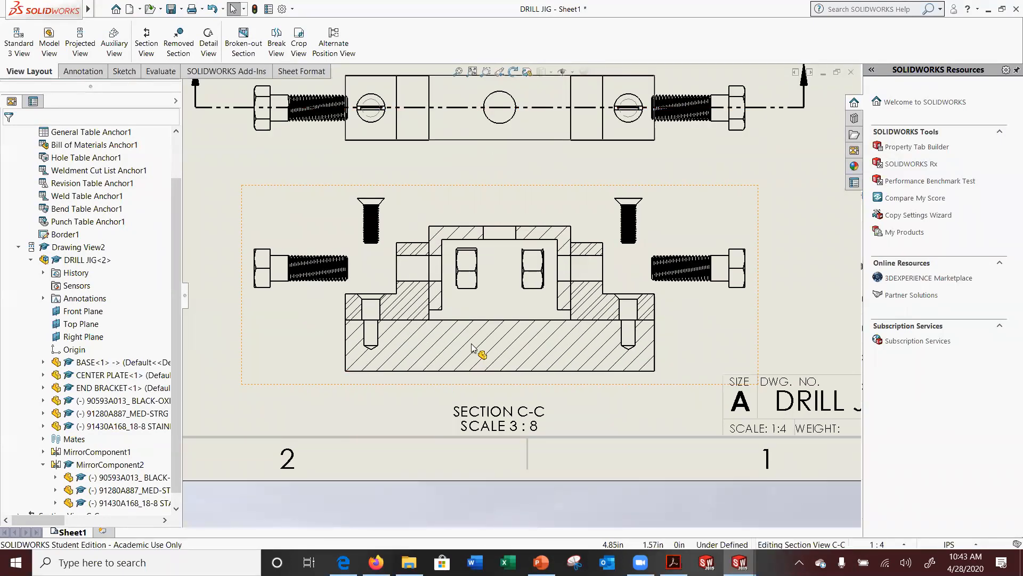
scroll(472, 348, down, 4)
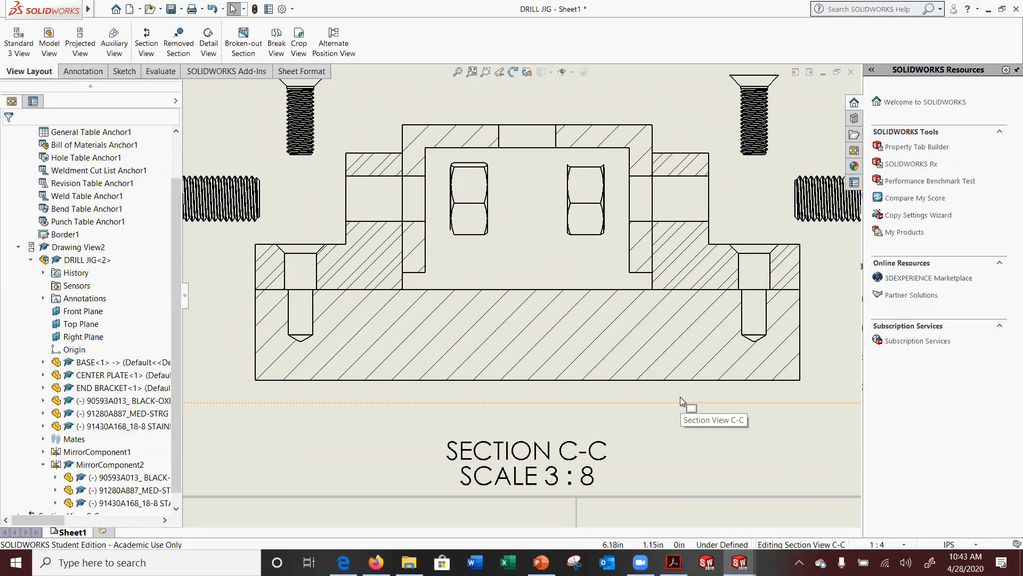
Restore the drawing window from full screen and move it up so the sheet stays in sight
double_click(693, 7)
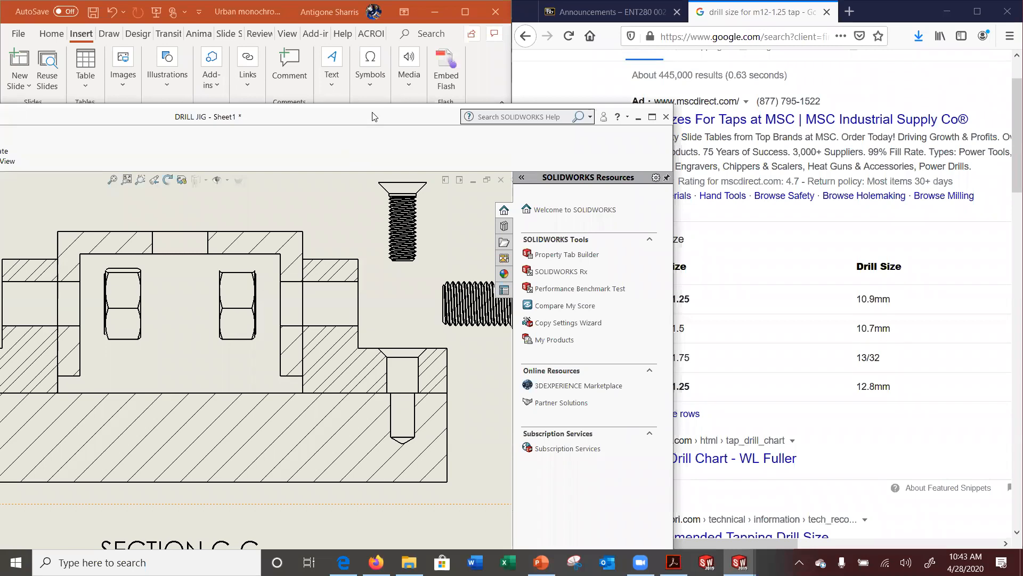
drag(360, 117, 656, 22)
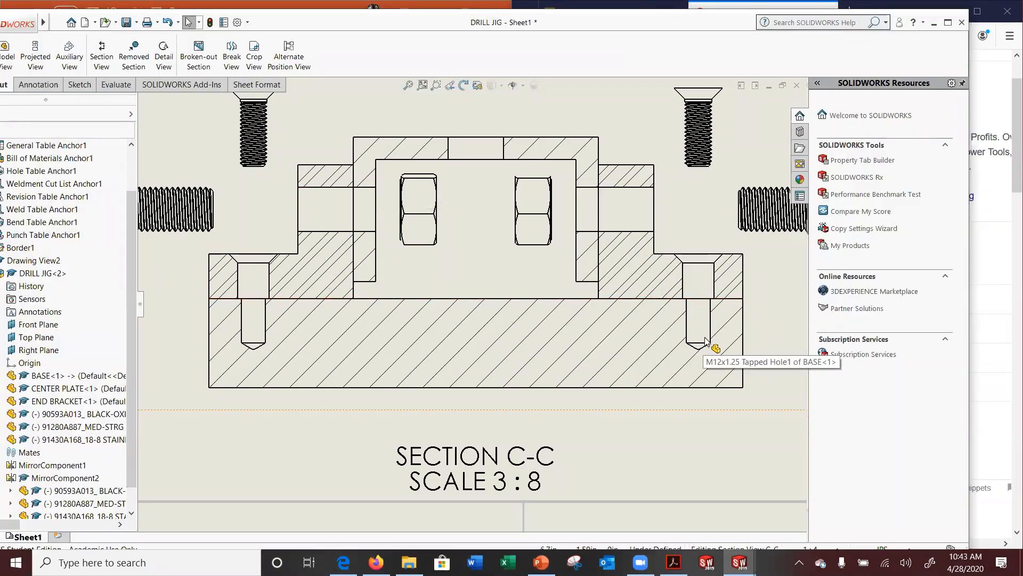
Move the section's name and scale label slightly closer to the section view
scroll(704, 341, up, 4)
scroll(475, 154, up, 2)
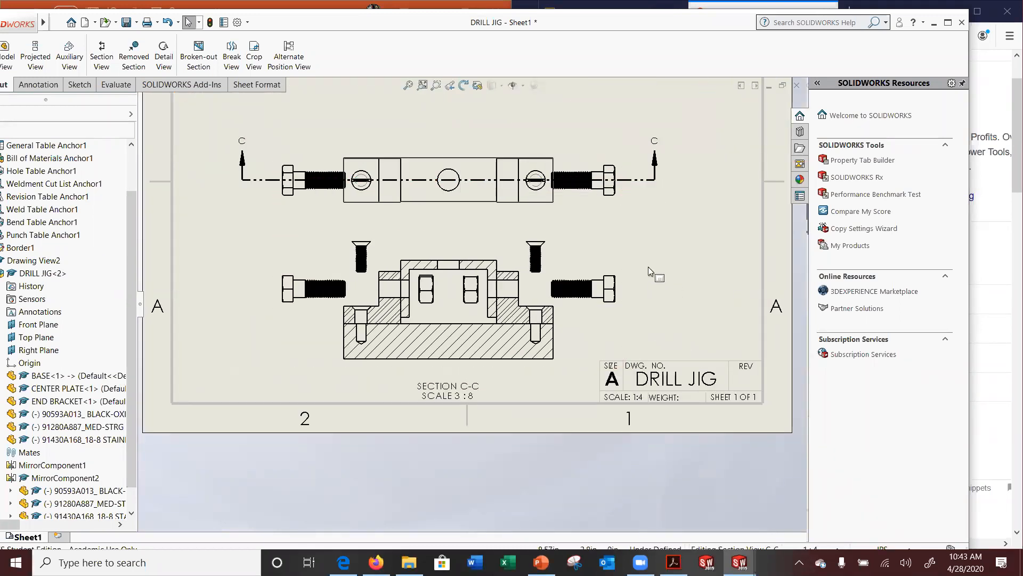
drag(464, 389, 464, 381)
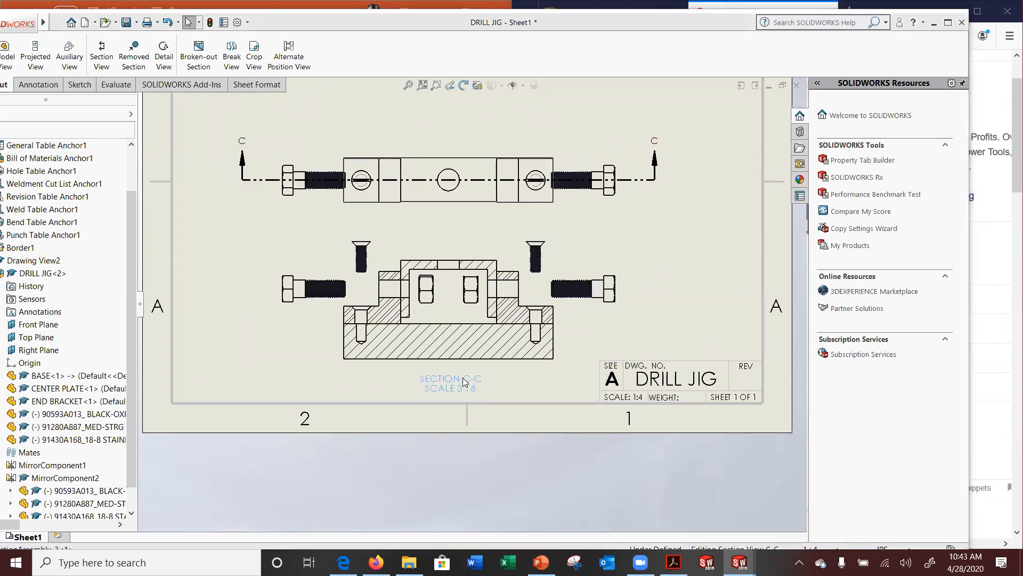
click(436, 417)
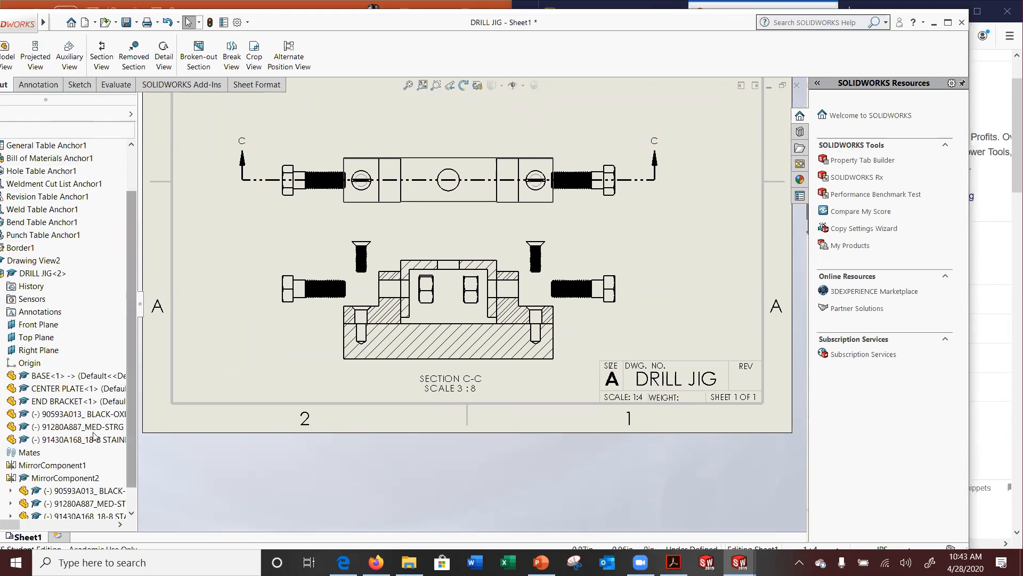
click(43, 525)
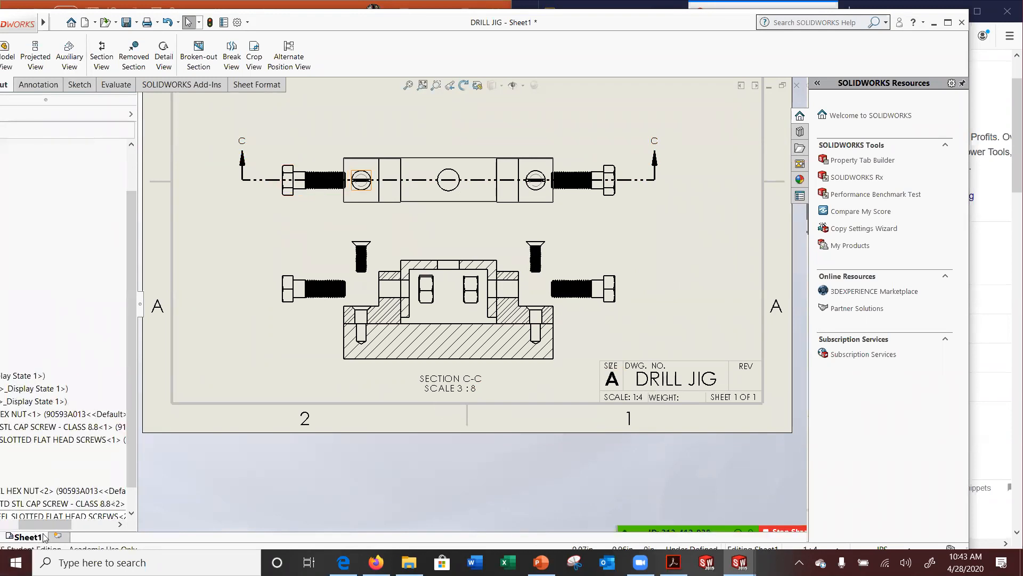
drag(43, 525, 2, 524)
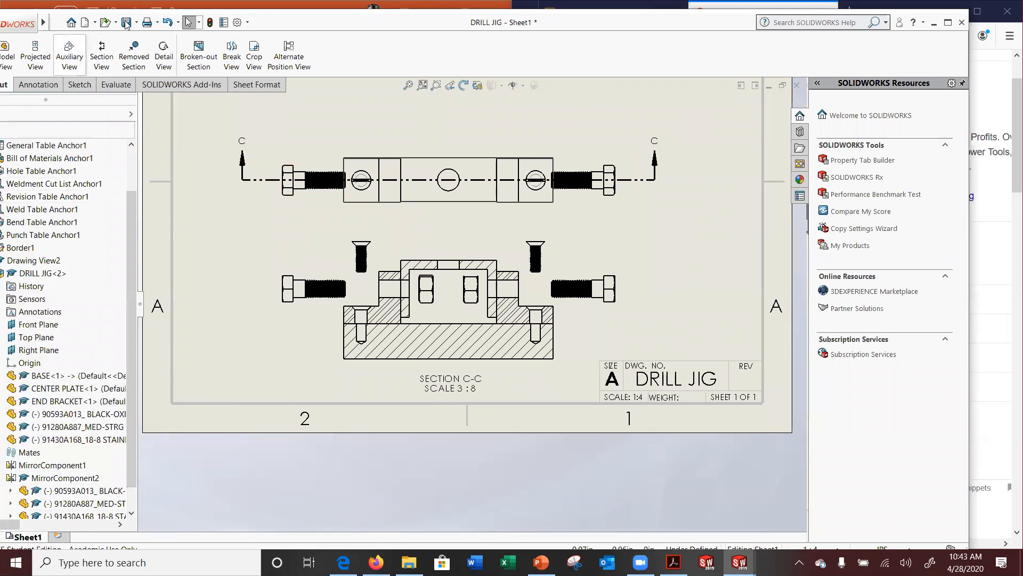
Move the drawing window so the whole feature tree is in sight and collapse the Sheet1 branch
drag(570, 24, 628, 16)
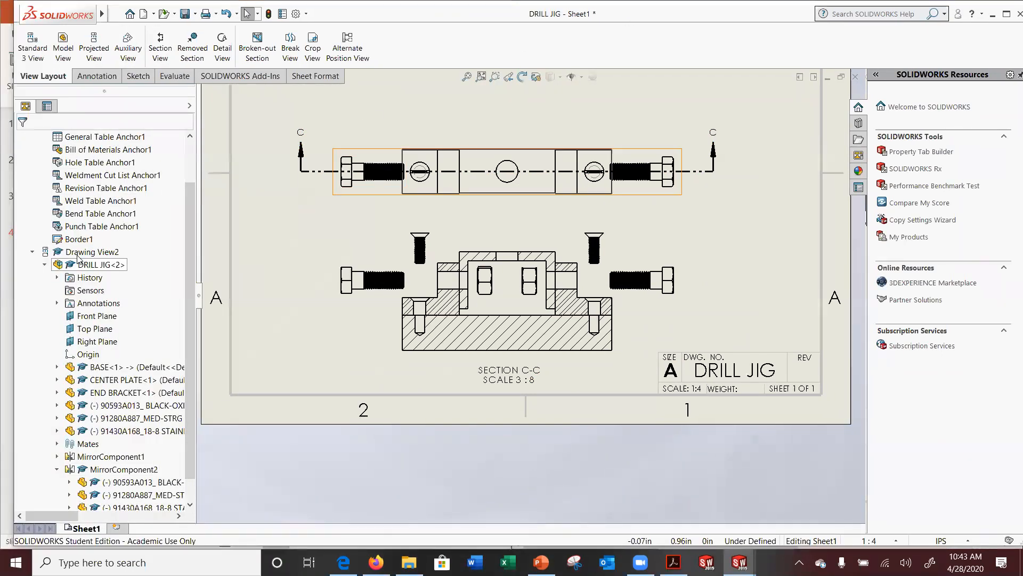
scroll(83, 214, up, 2)
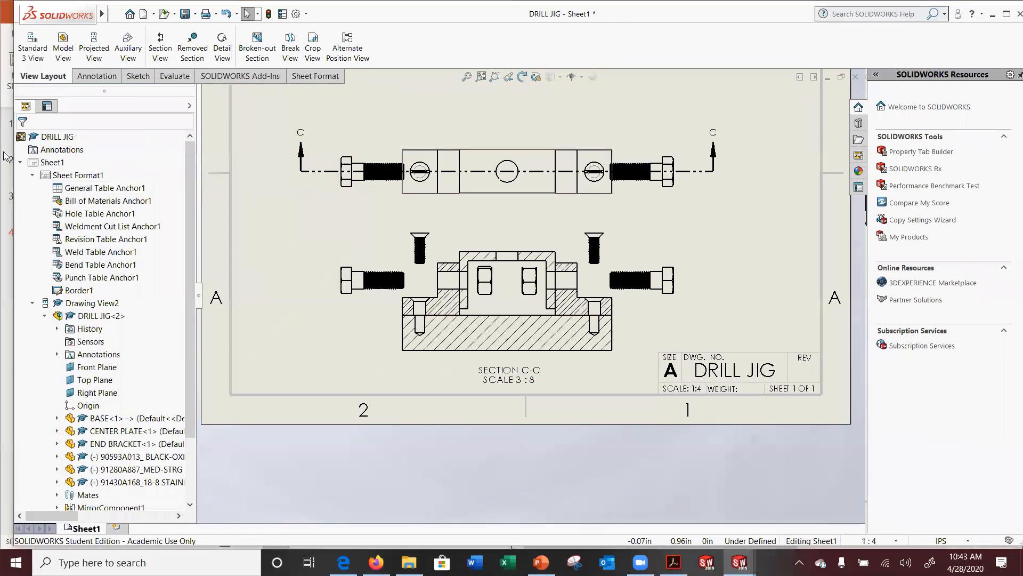
click(19, 163)
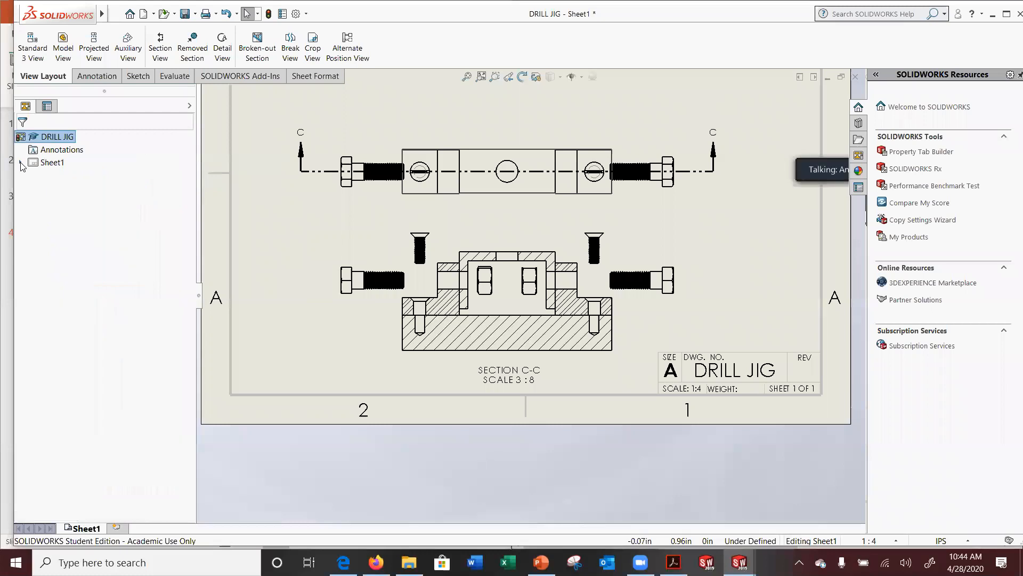
In Sheet1's properties, set the sheet scale to 3:8 and the next view label to b, and apply the changes
right_click(55, 137)
click(40, 256)
right_click(45, 163)
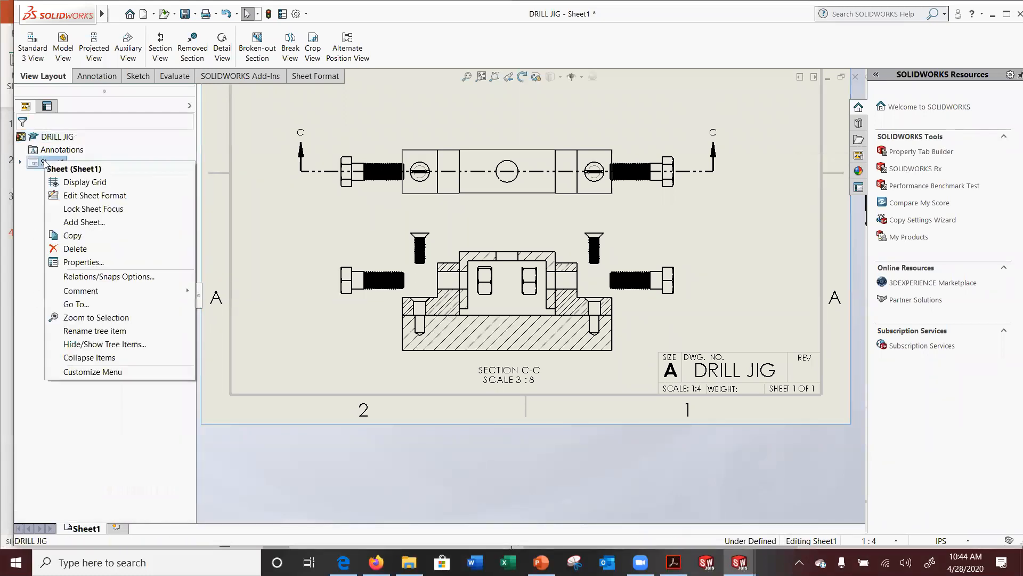
click(84, 261)
drag(392, 186, 299, 177)
text(3)
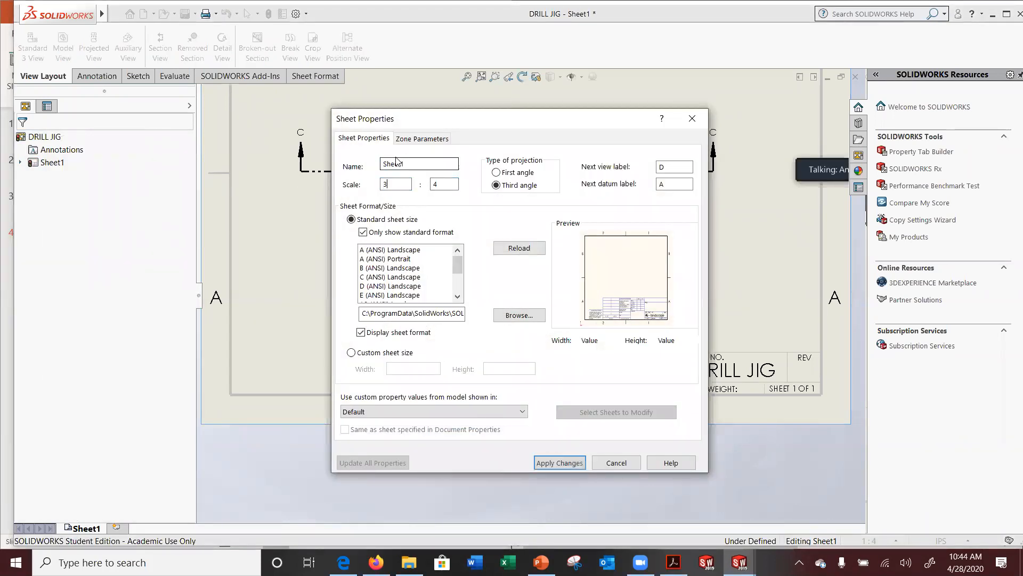
click(452, 186)
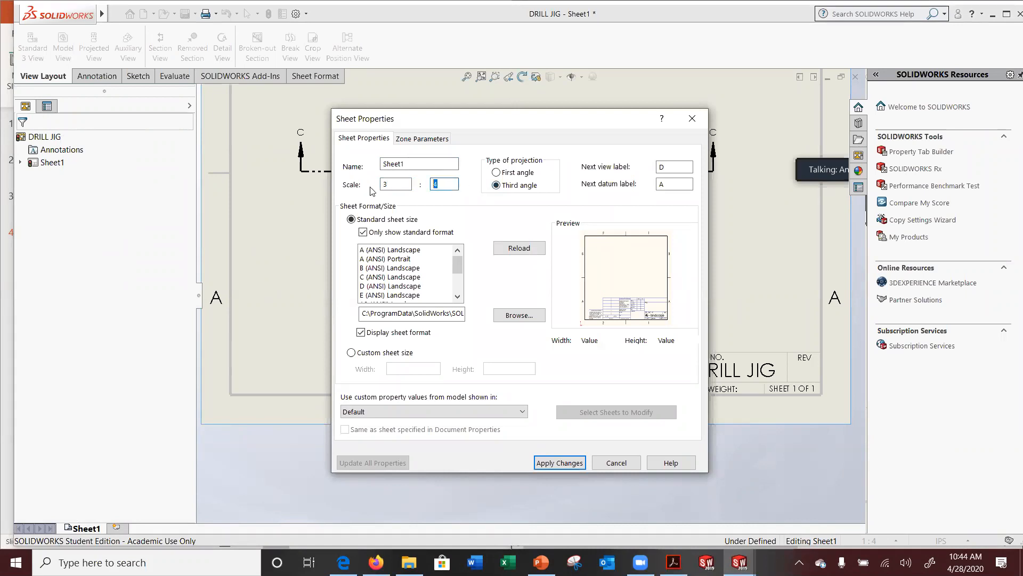
click(671, 187)
click(661, 167)
click(566, 462)
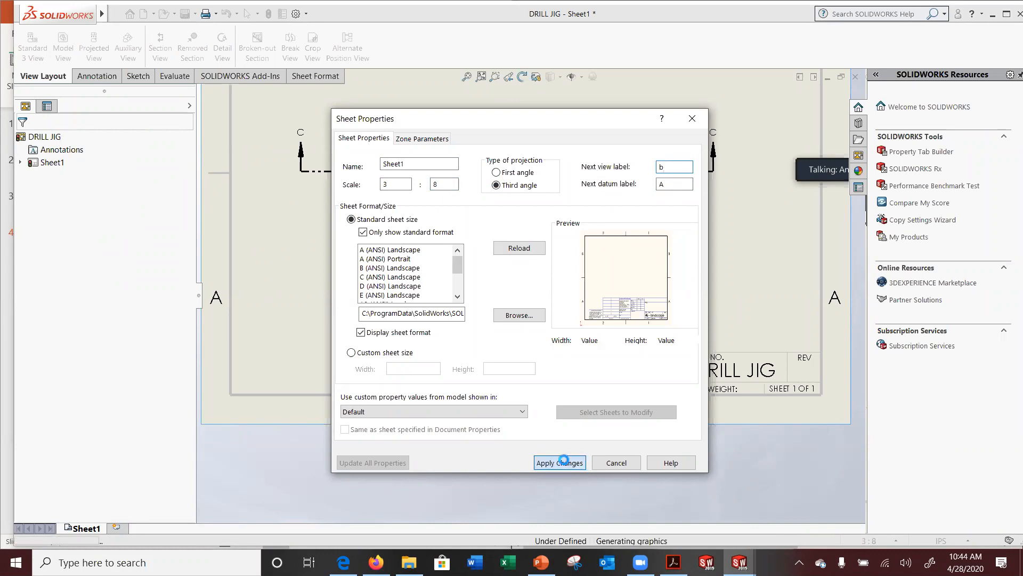
Change the section line's label to A and accept the section view's properties
double_click(535, 367)
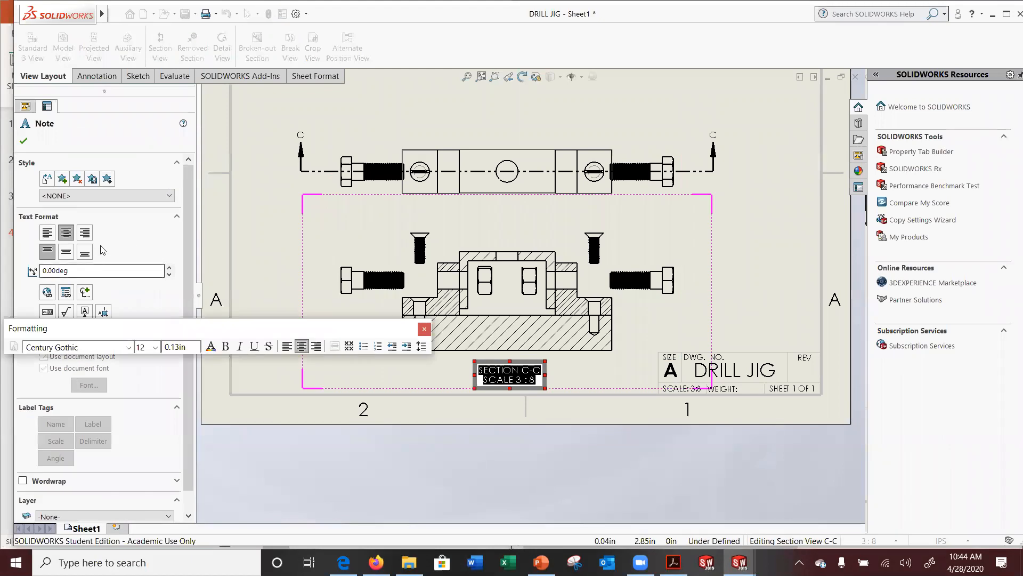
click(251, 248)
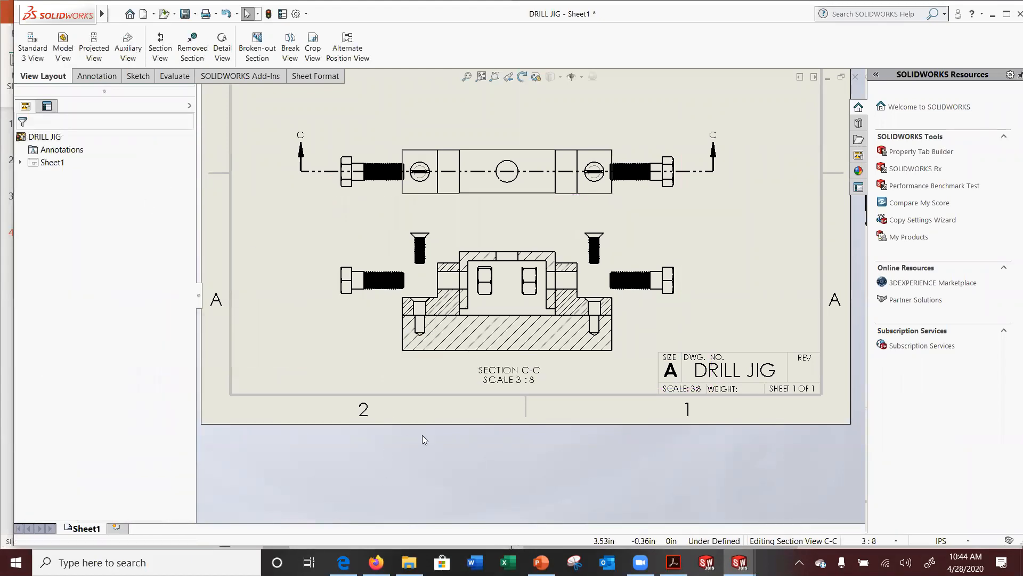
double_click(714, 136)
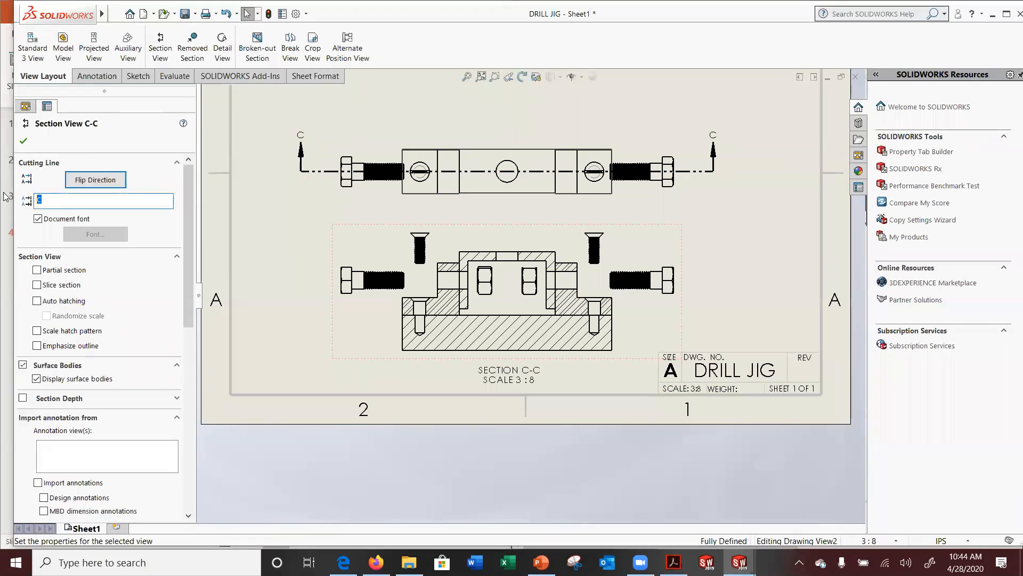
text(A)
click(23, 141)
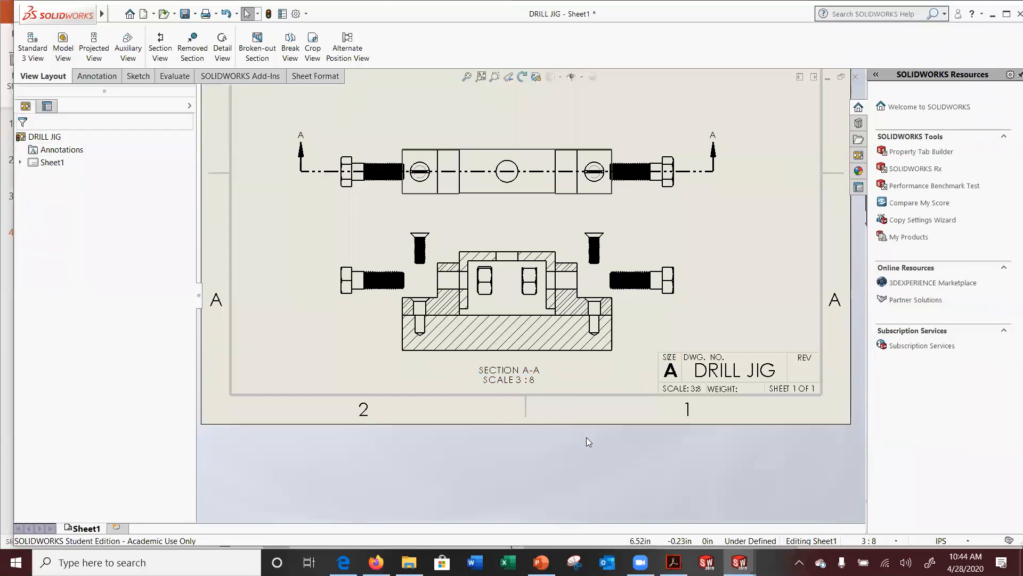
Edit the note below the section view to read only SECTION A-A, removing its scale line
scroll(601, 423, down, 1)
scroll(601, 424, up, 3)
click(505, 342)
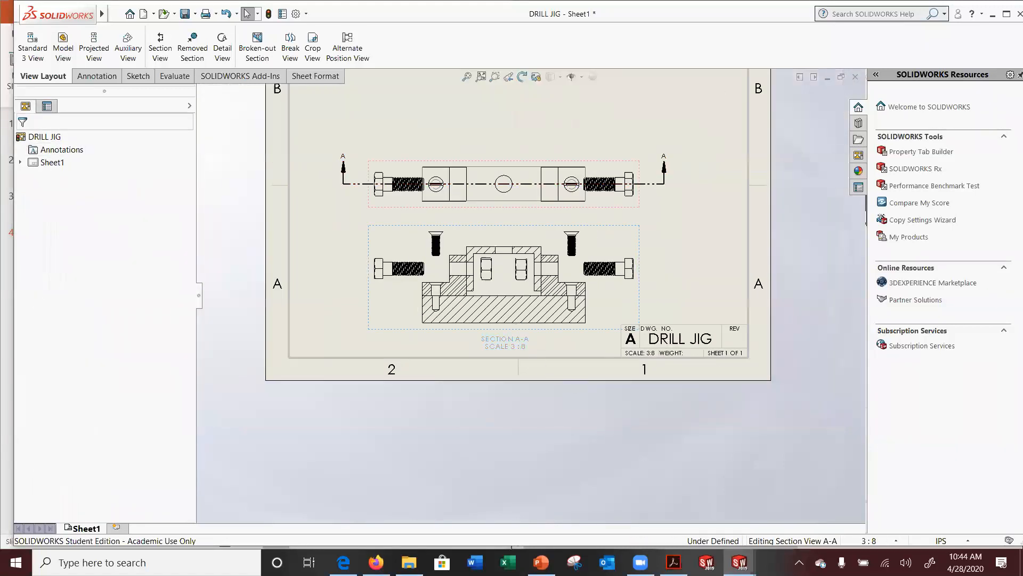
double_click(524, 347)
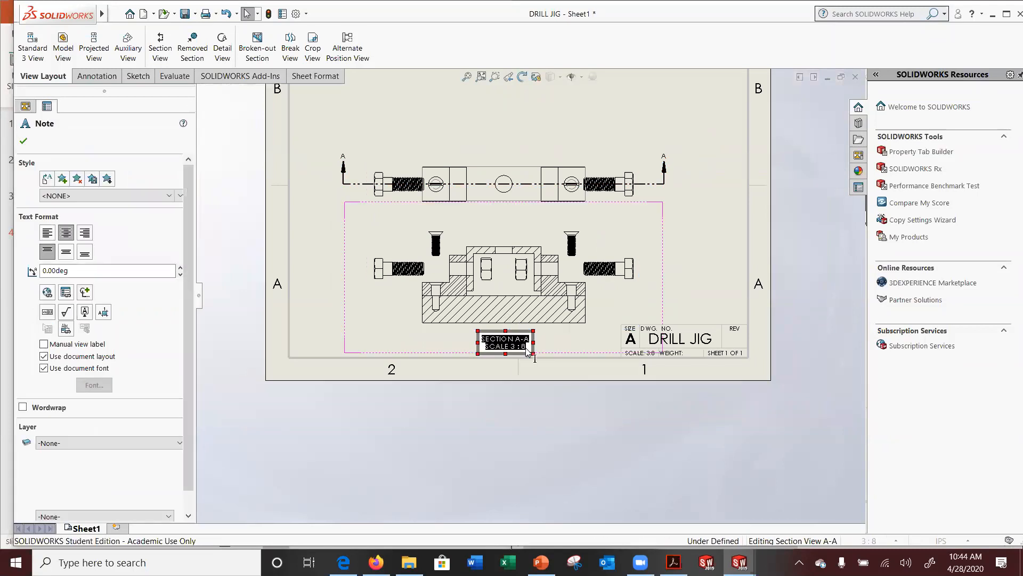
key(BackSpace)
key(BackSpace)
key(BackSpace)
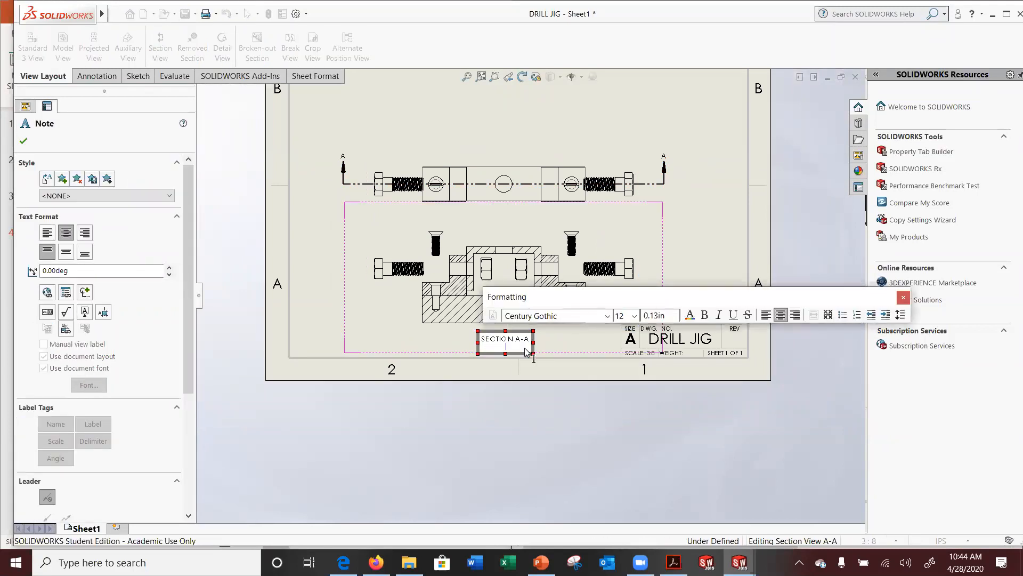
key(BackSpace)
key(BackSpace)
key(BackSpace)
key(BackSpace)
key(BackSpace)
text(A-A)
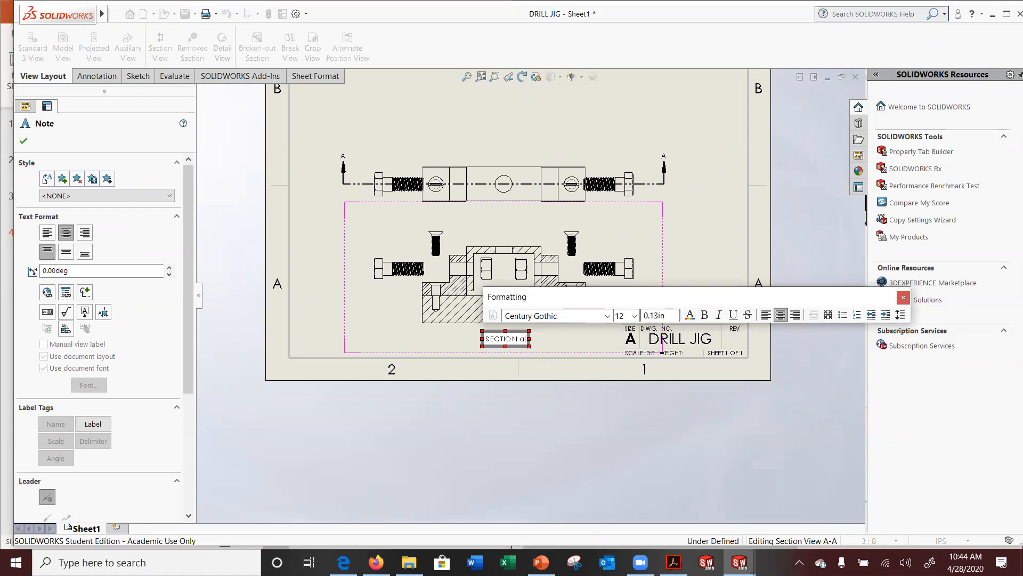
key(BackSpace)
key(BackSpace)
key(BackSpace)
text(A-A)
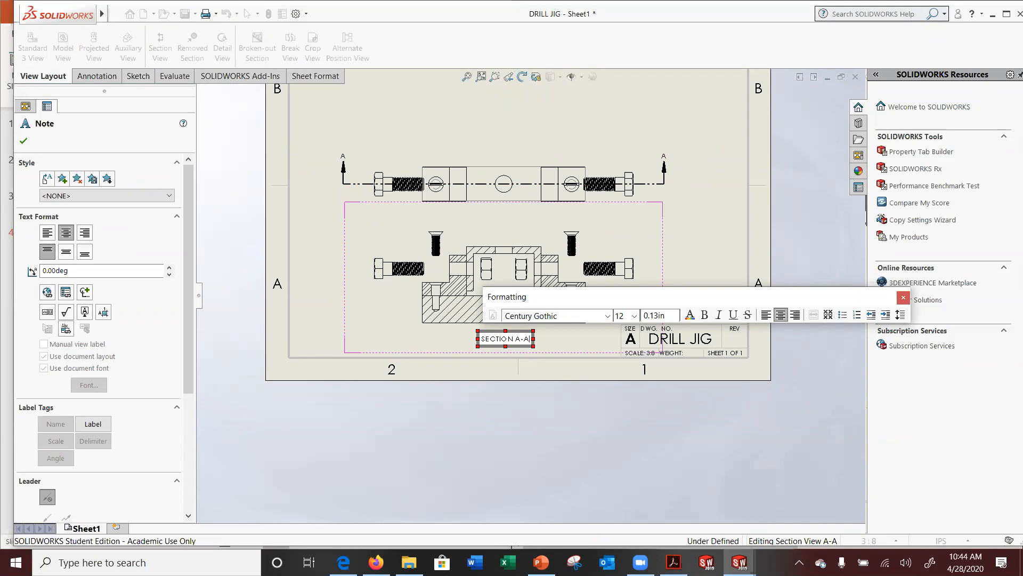
key(Return)
key(BackSpace)
click(576, 382)
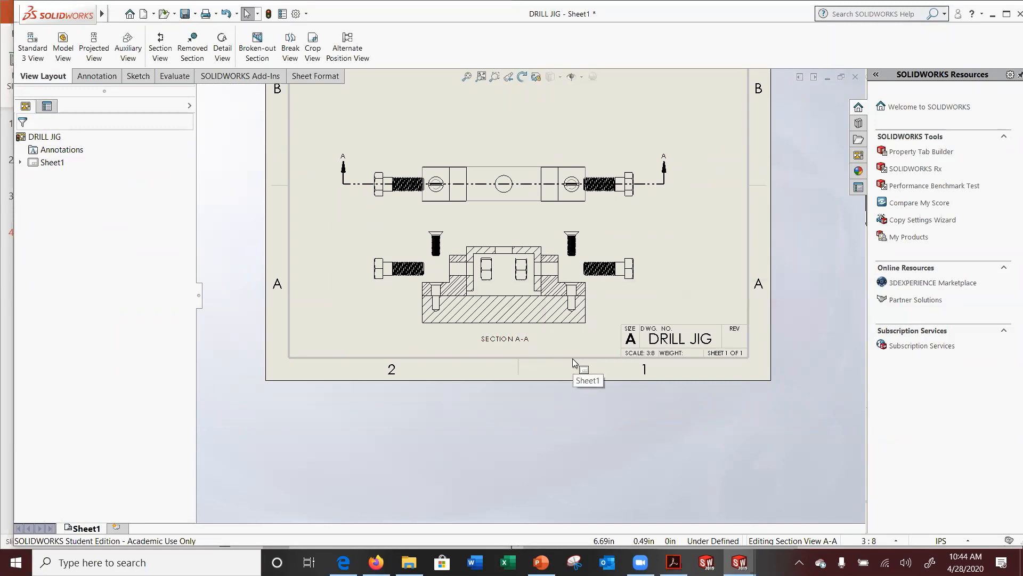
scroll(572, 358, down, 1)
scroll(574, 250, up, 3)
scroll(542, 106, up, 1)
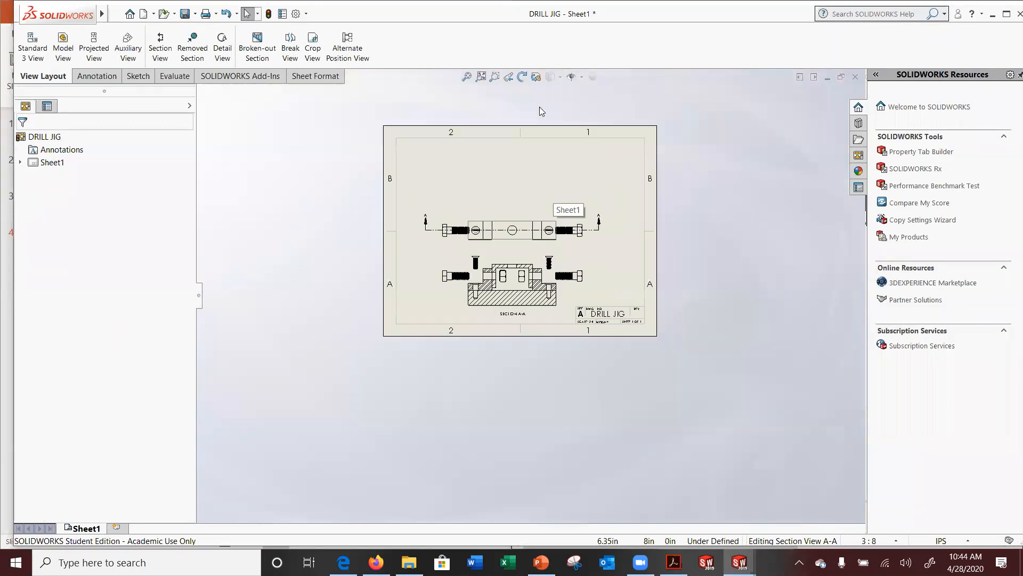
scroll(539, 107, down, 2)
click(95, 76)
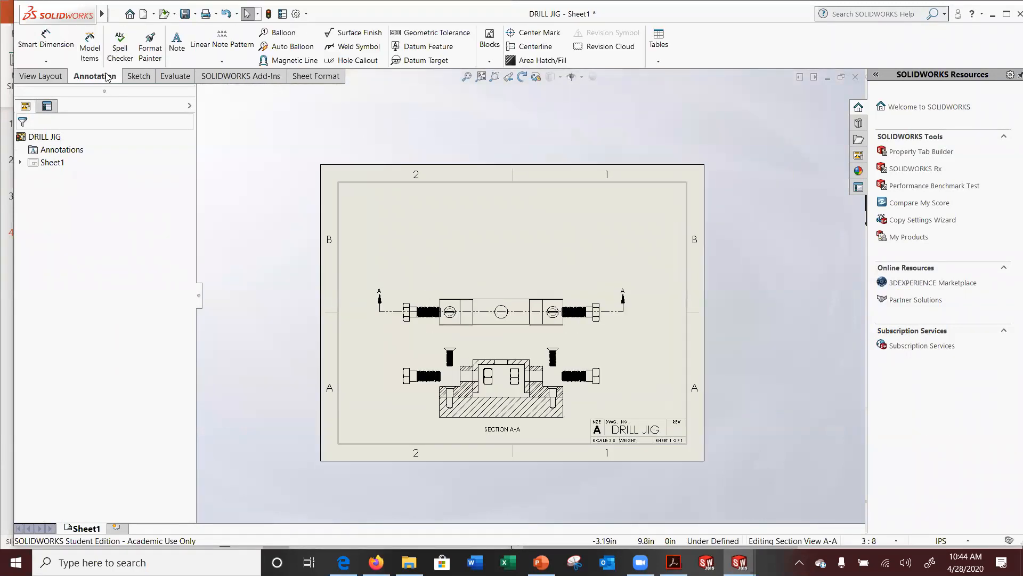
click(659, 62)
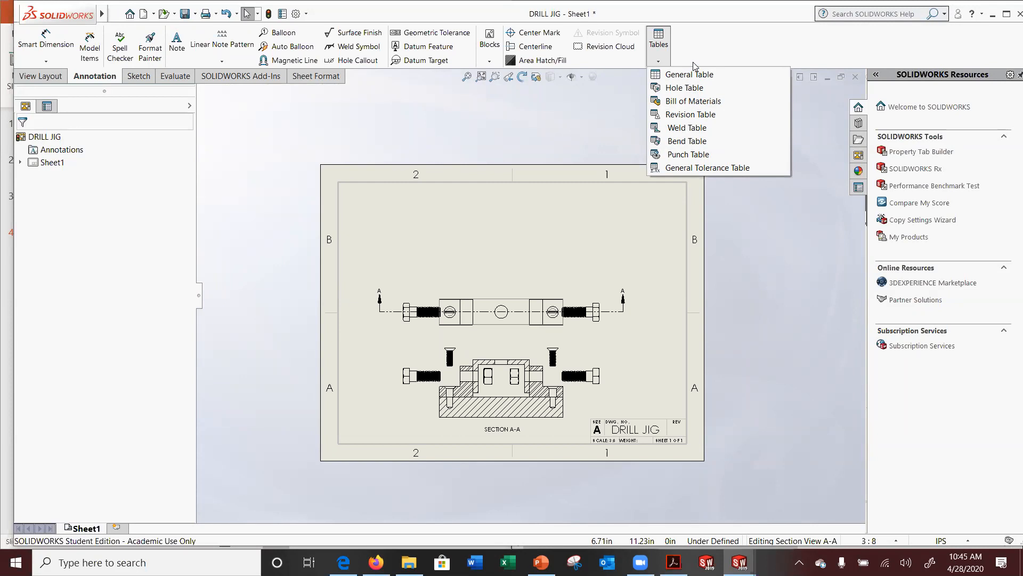
click(556, 425)
Try the Hidden Lines Visible display style on the section view and return it to Hidden Lines Removed
scroll(554, 426, down, 3)
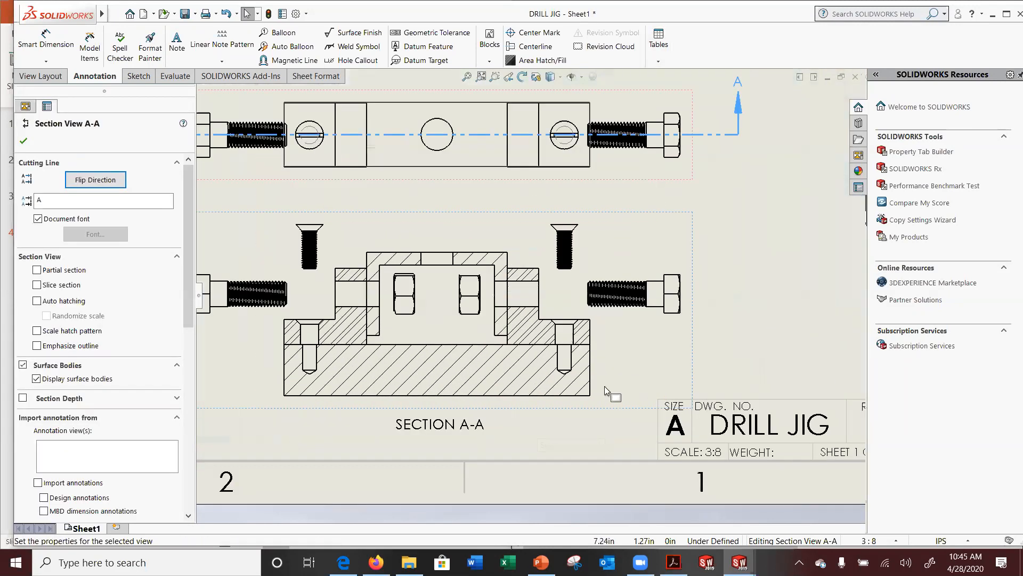
scroll(552, 320, down, 5)
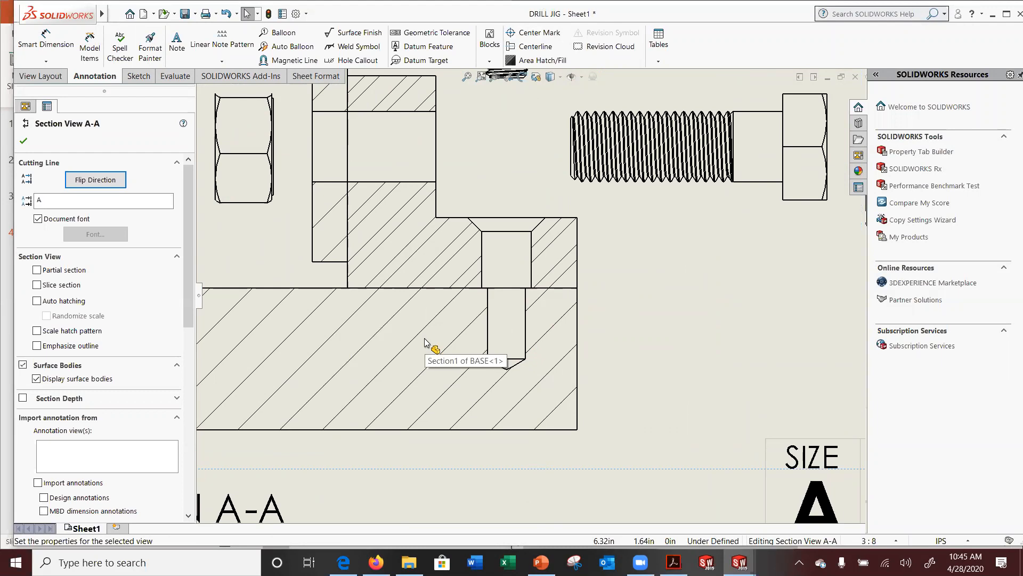
click(24, 143)
scroll(385, 371, up, 2)
click(474, 416)
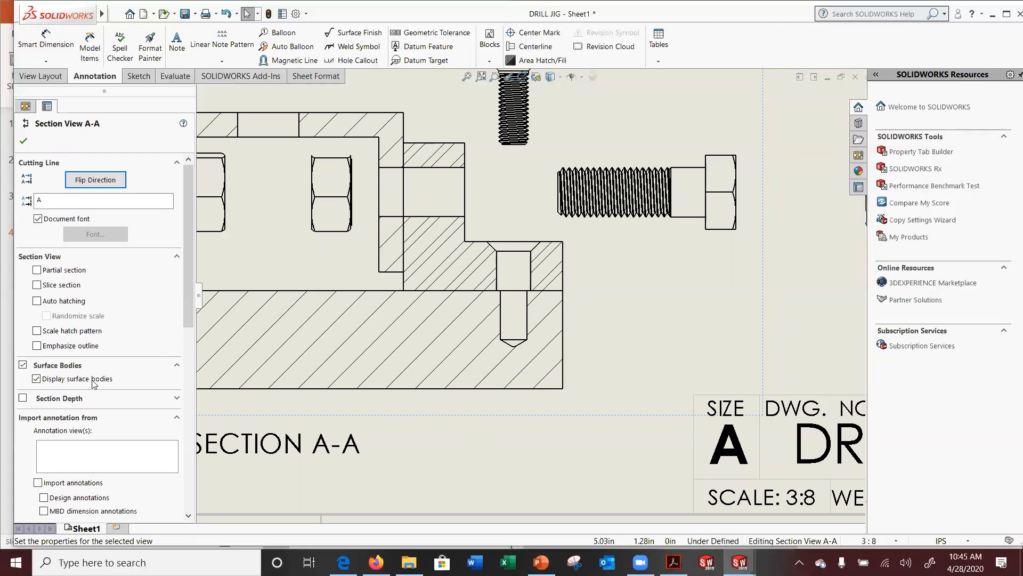
scroll(94, 384, down, 3)
click(57, 449)
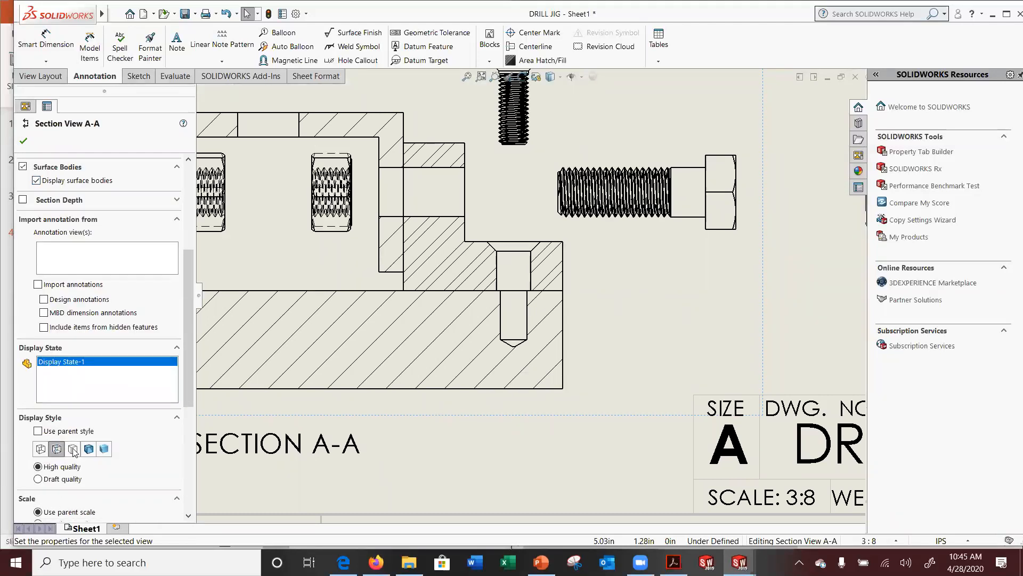
click(72, 449)
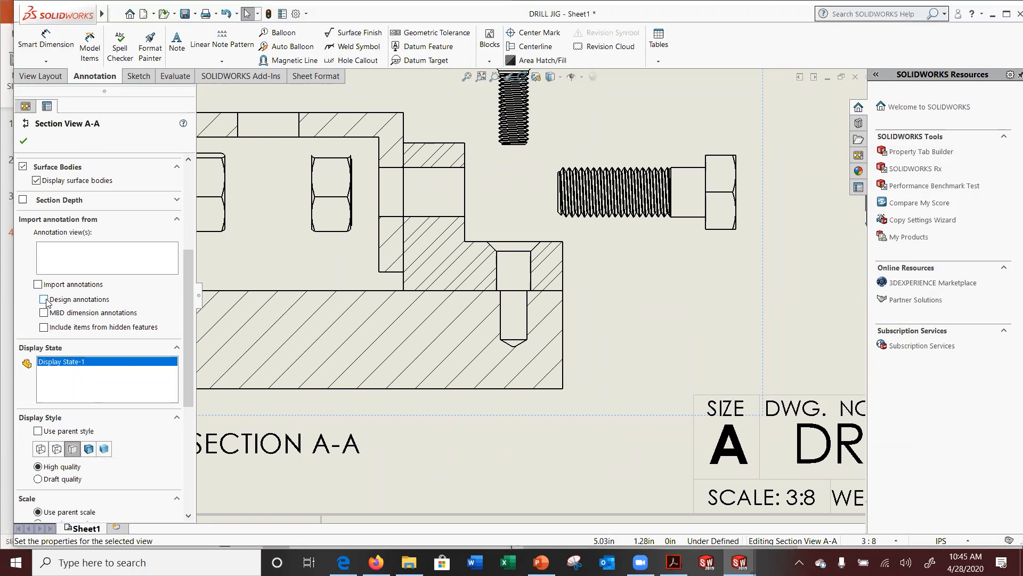
Check the section view's scale, dimension type and cosmetic thread display settings, and close its properties
scroll(178, 394, down, 3)
drag(190, 401, 190, 474)
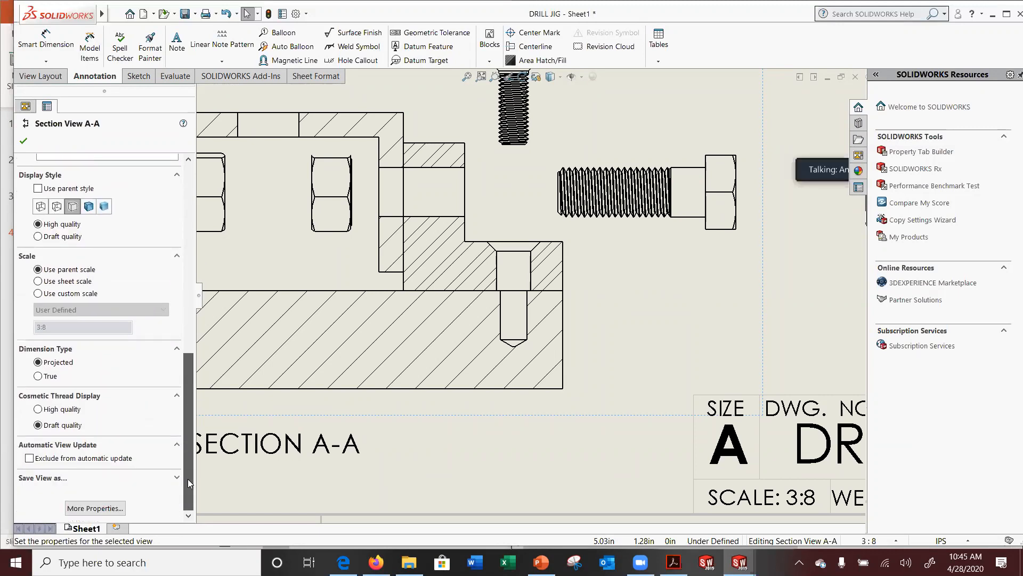
scroll(190, 475, up, 4)
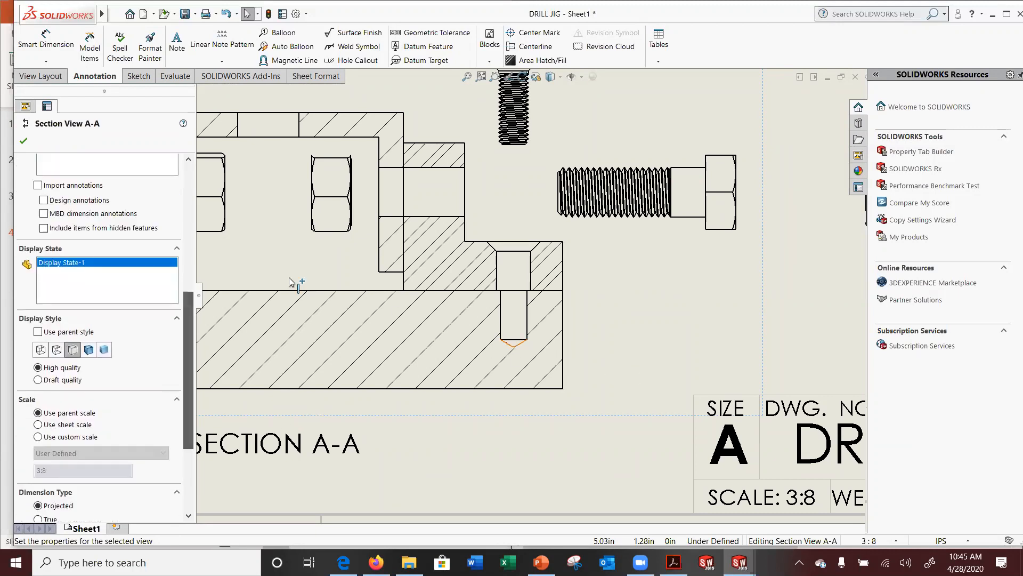
click(23, 141)
Examine how the tapped hole in the base and the threads of the hex cap screw are drawn in the section view
scroll(558, 302, up, 2)
scroll(589, 284, up, 3)
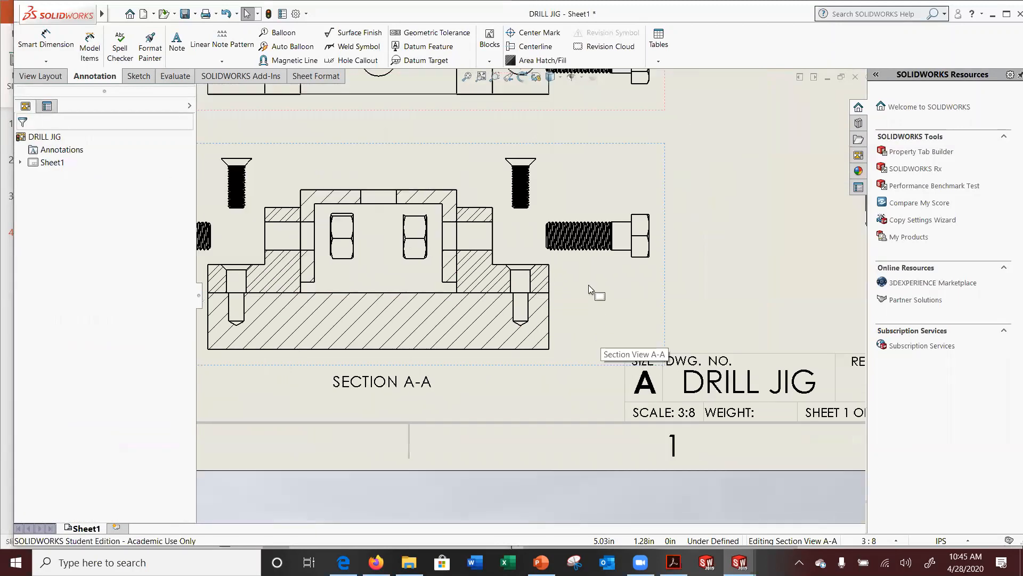
scroll(416, 183, up, 3)
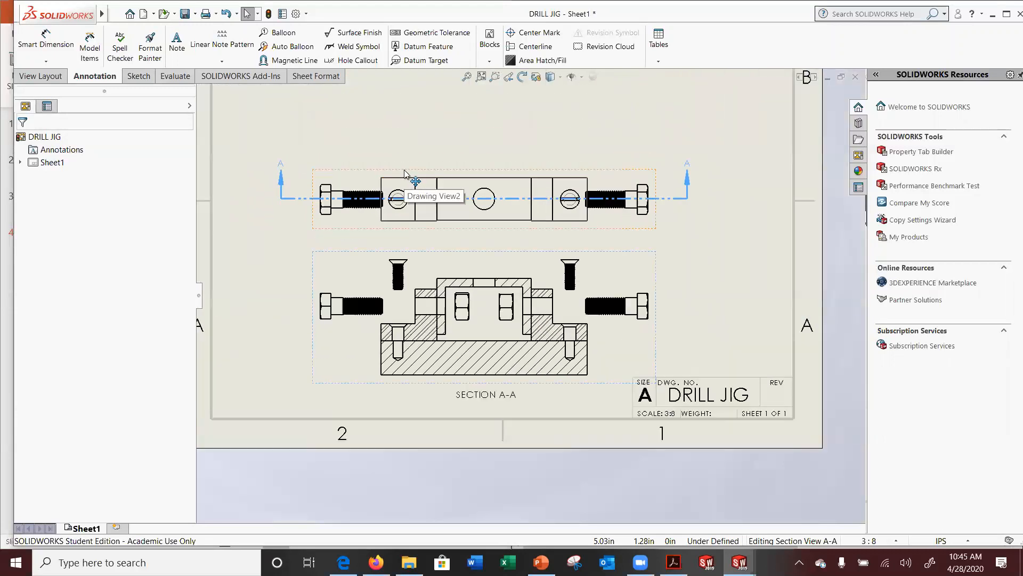
scroll(530, 316, down, 2)
scroll(586, 346, down, 8)
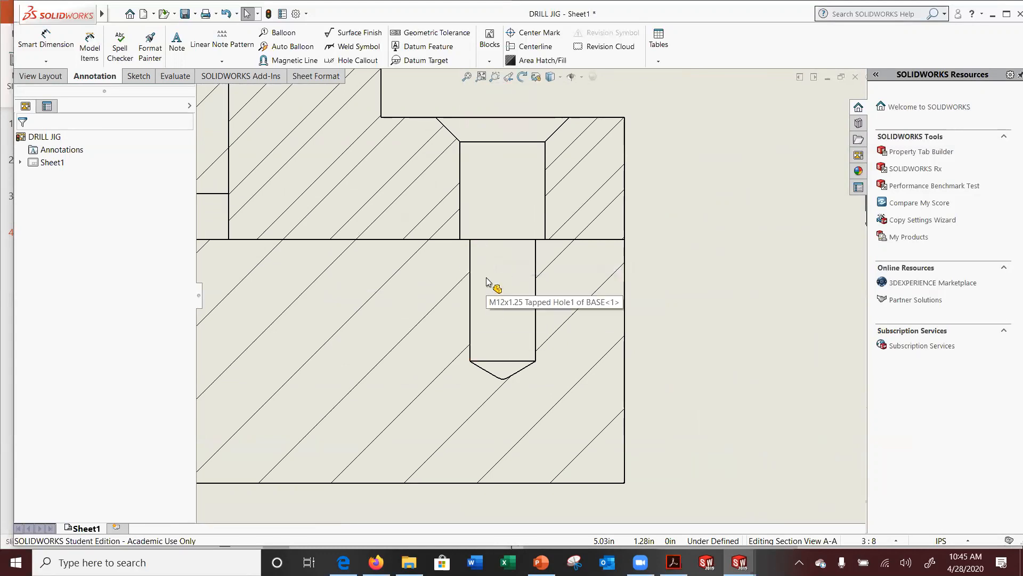
scroll(496, 344, up, 2)
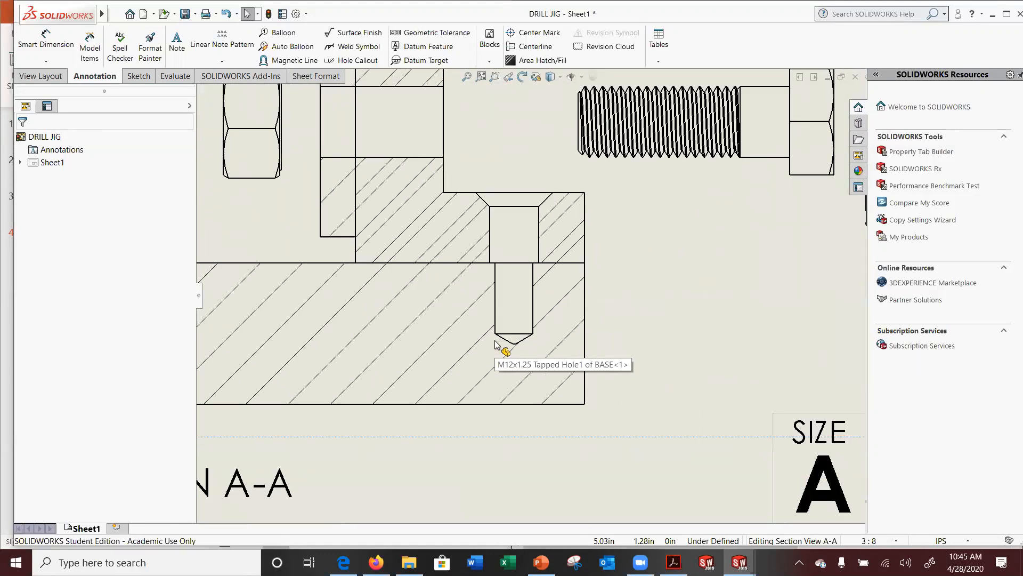
scroll(497, 343, up, 3)
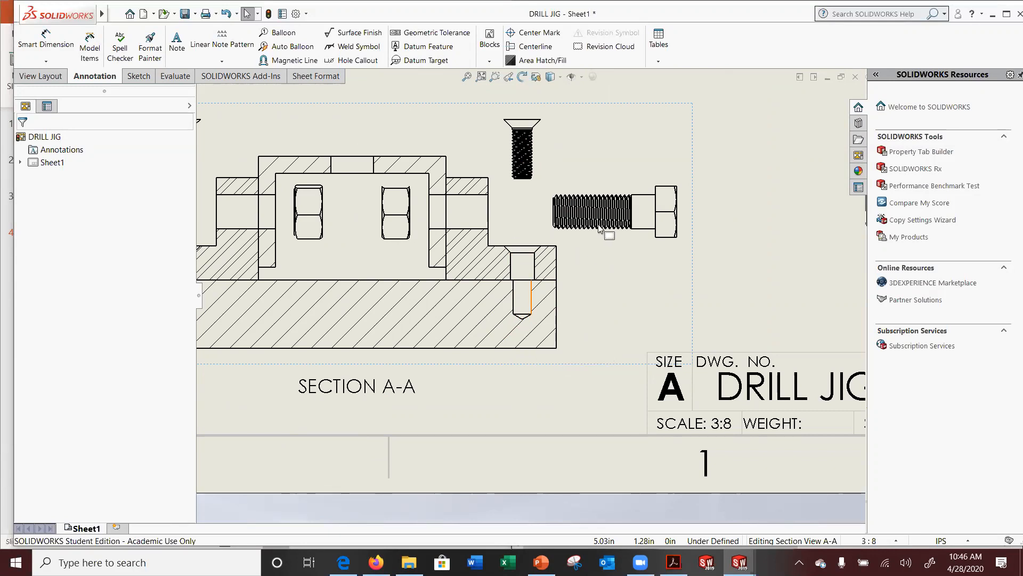
scroll(512, 324, up, 4)
scroll(542, 266, down, 4)
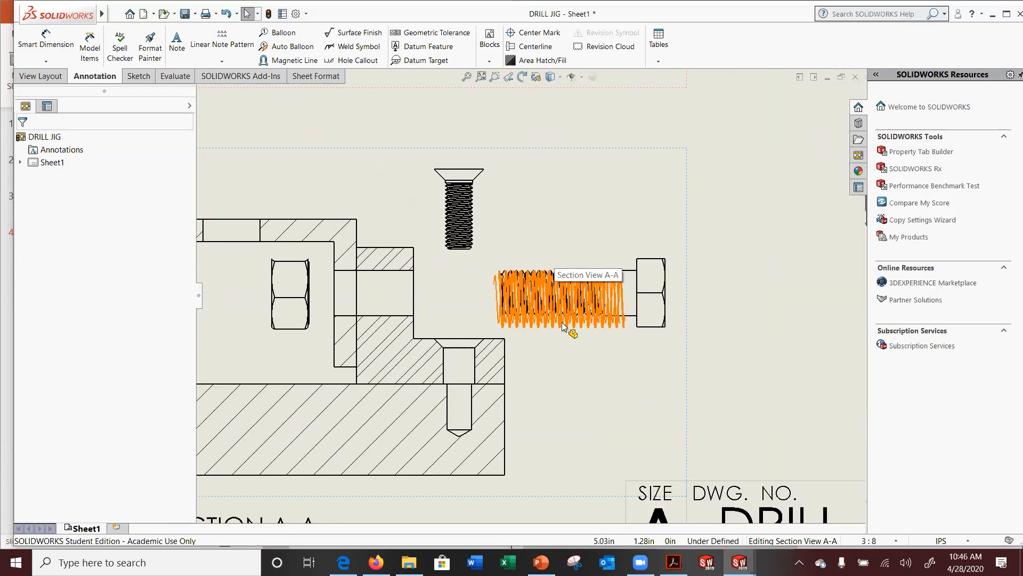
scroll(542, 265, down, 3)
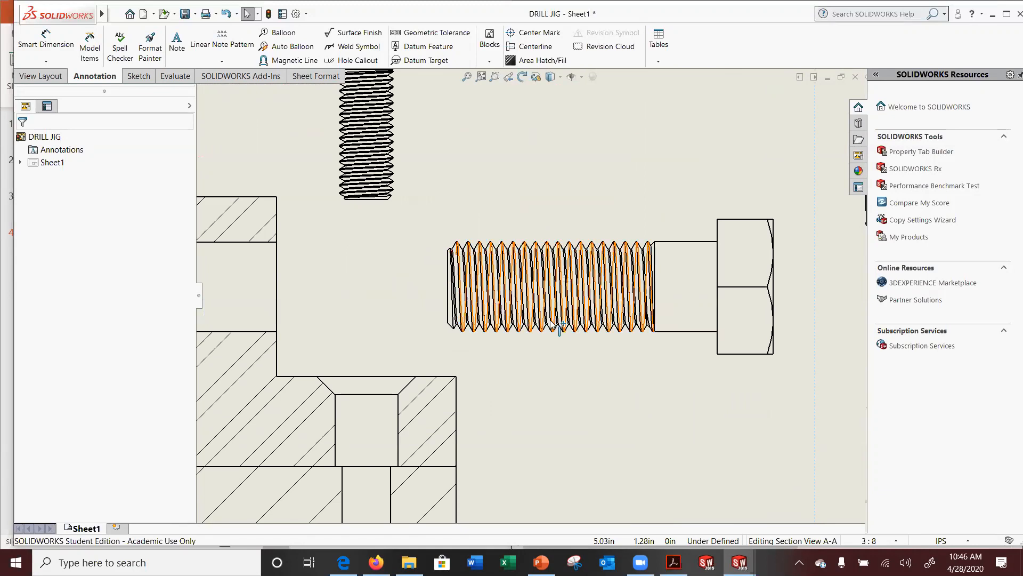
scroll(544, 319, up, 5)
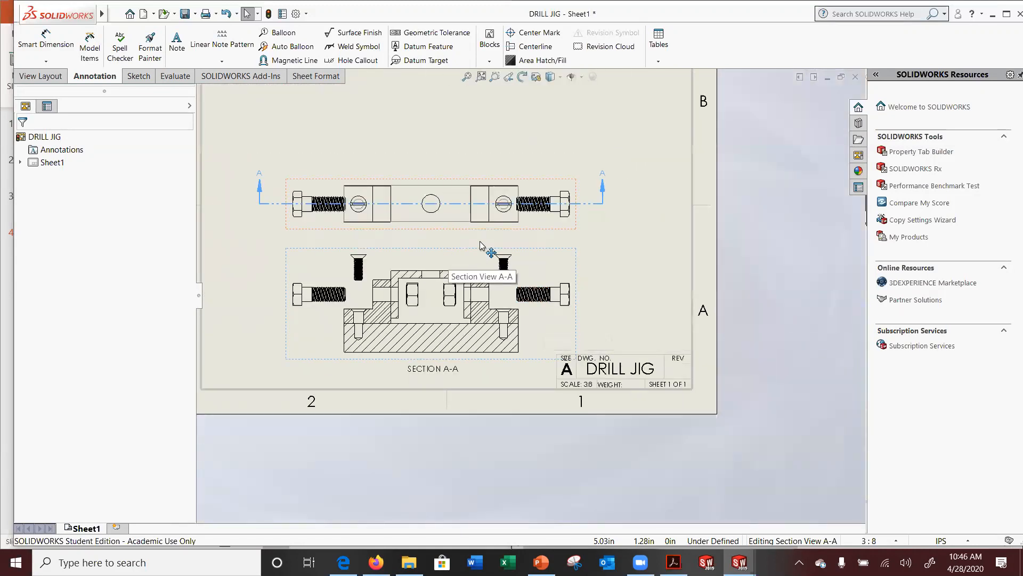
Examine how the slotted flat head screw in the top view is drawn, and review the whole sheet
key(f)
click(711, 343)
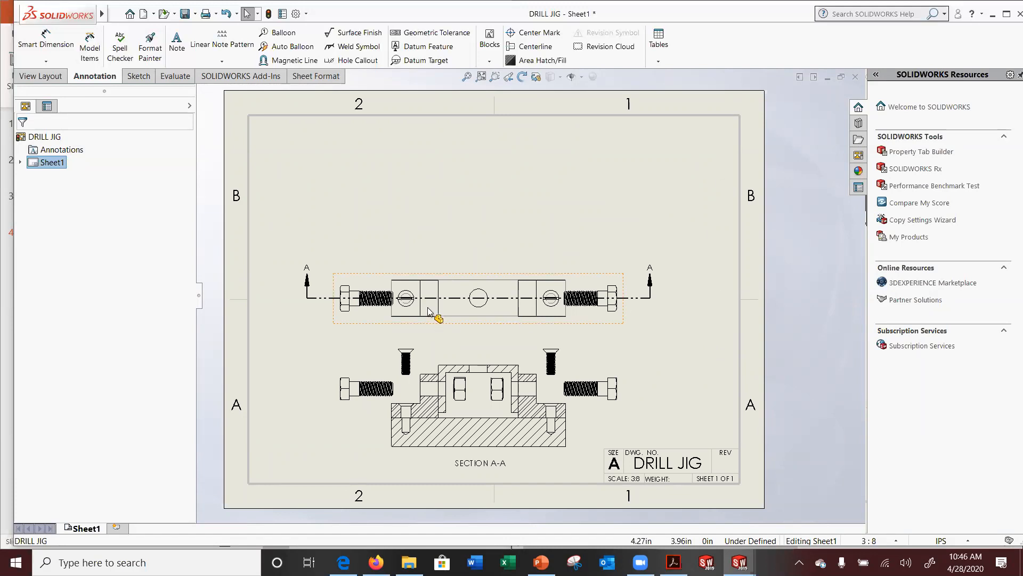
scroll(429, 304, down, 5)
scroll(422, 292, down, 10)
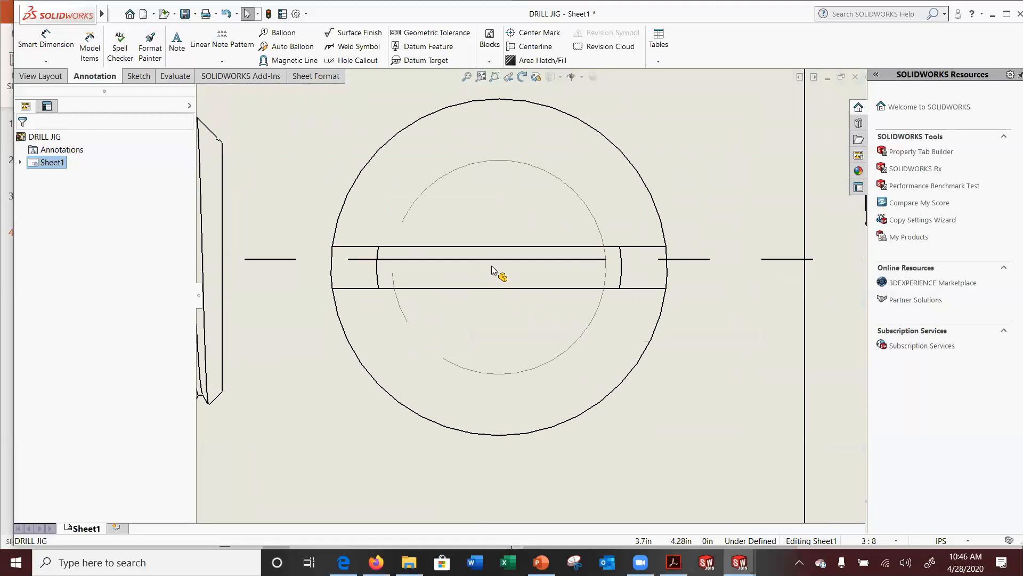
scroll(491, 266, up, 5)
scroll(492, 265, up, 6)
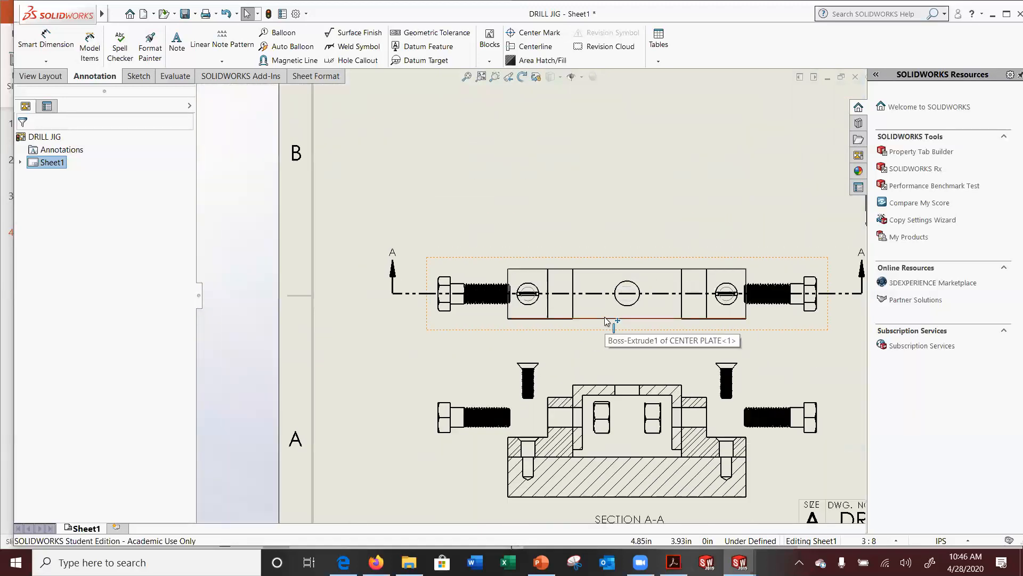
scroll(774, 341, up, 3)
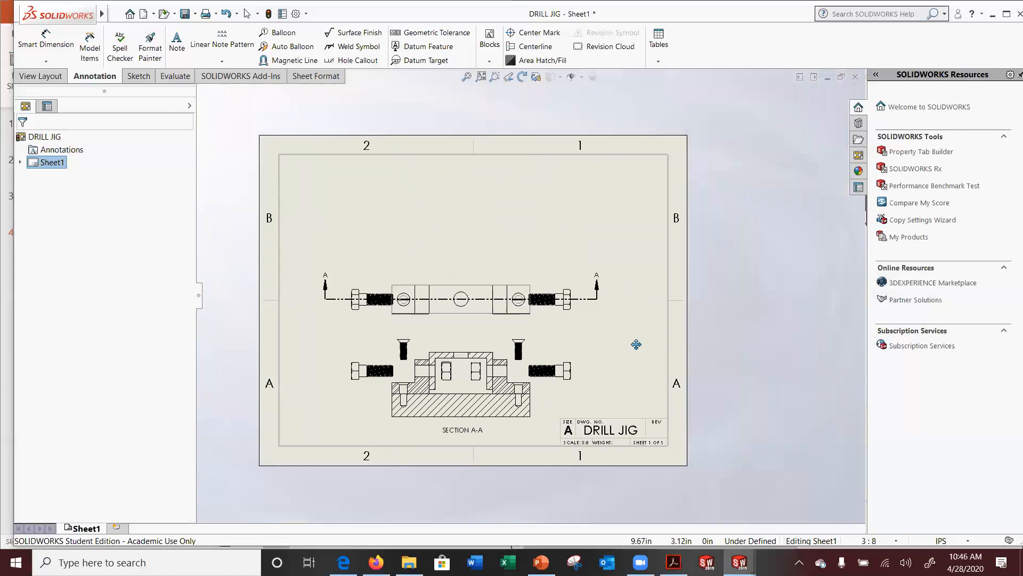
scroll(549, 314, down, 3)
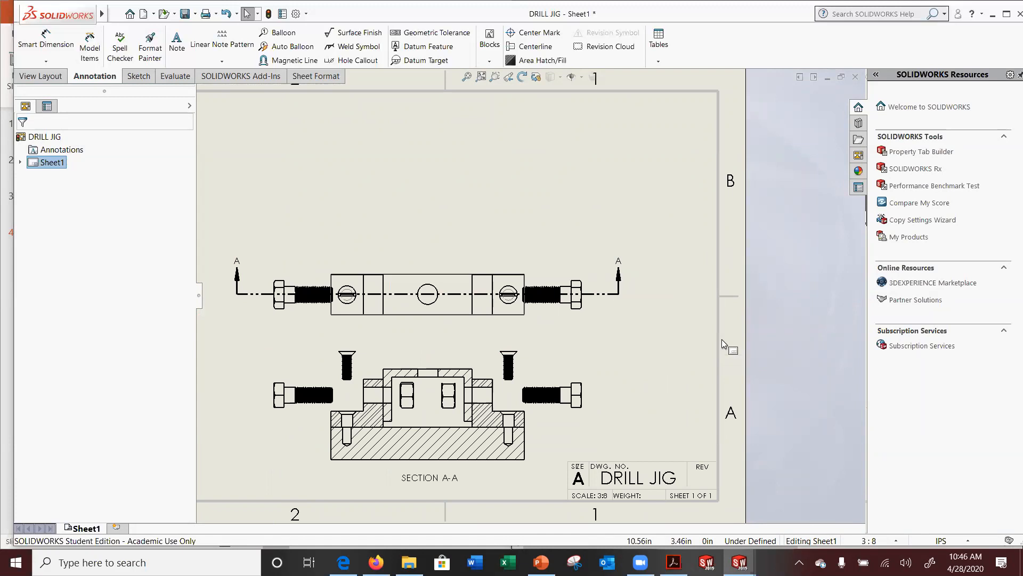
key(f)
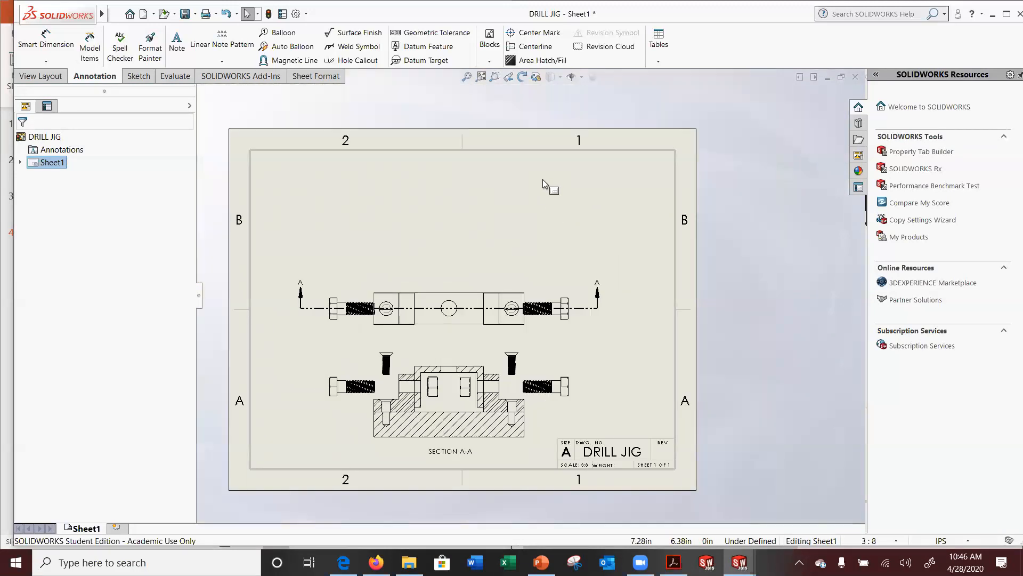
Insert a top-level-only Bill of Materials for the section view with the bom-standard template, placed in the sheet border's upper right corner
click(659, 62)
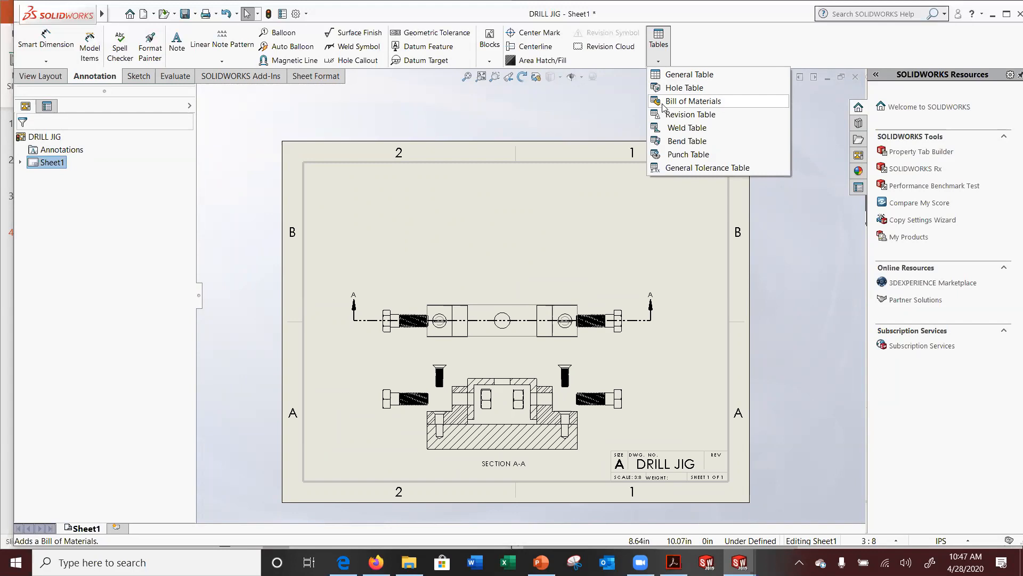
click(544, 107)
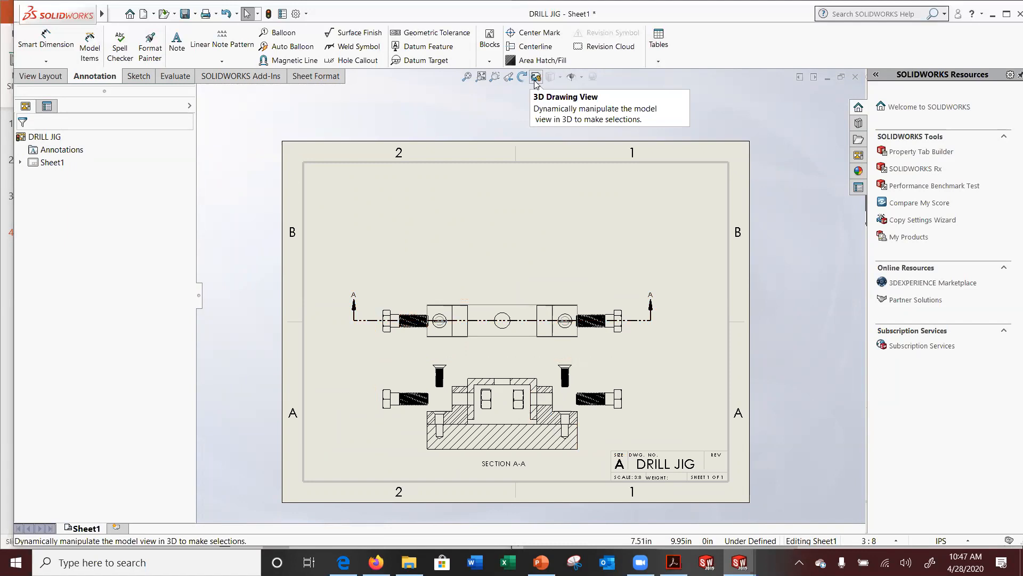
click(659, 61)
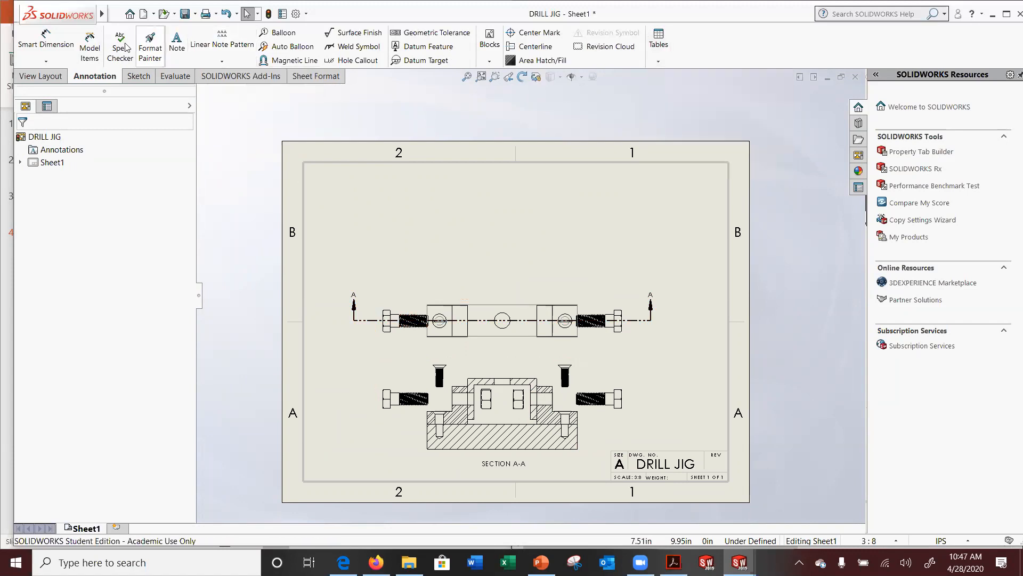
click(659, 62)
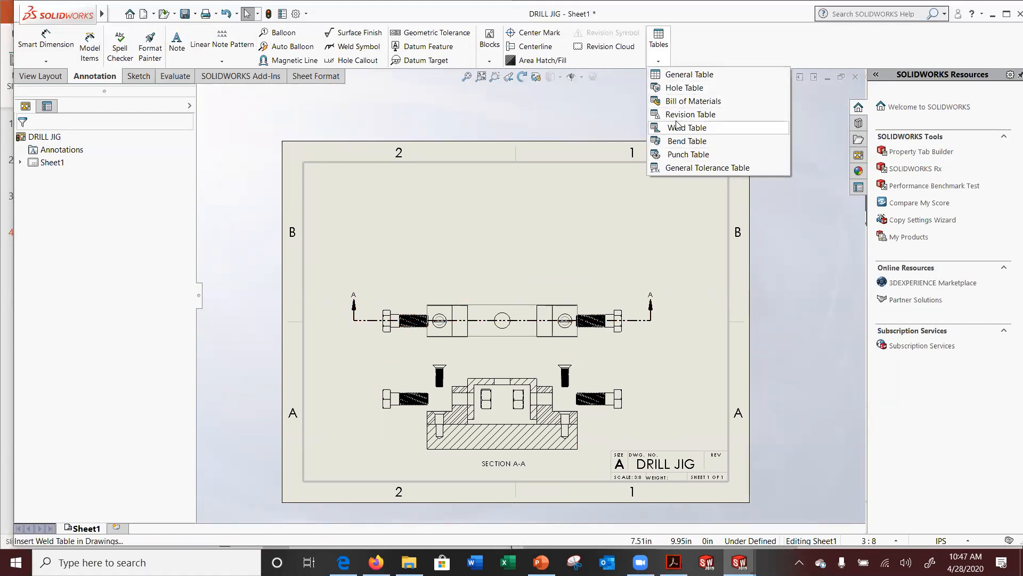
click(686, 103)
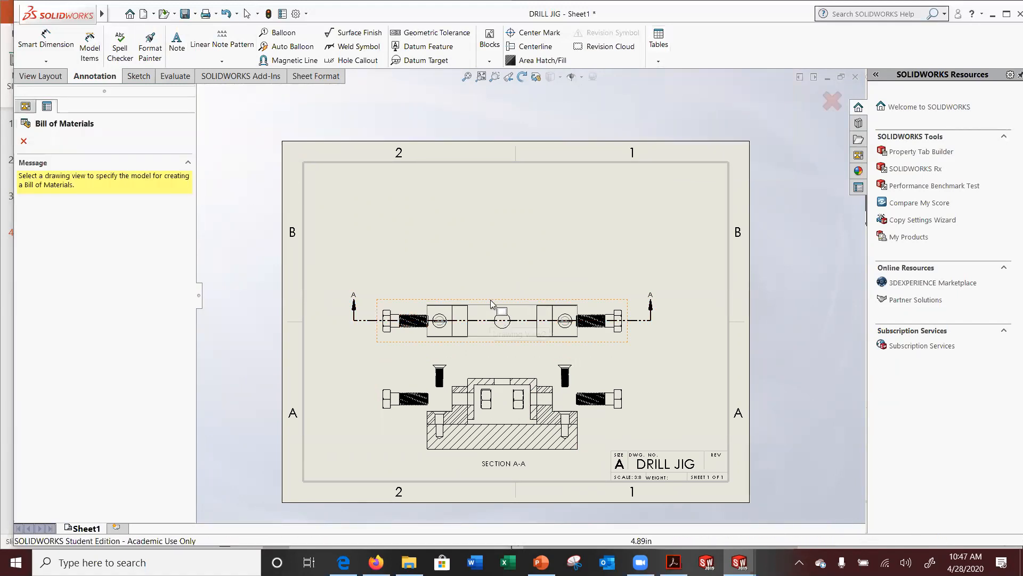
click(517, 368)
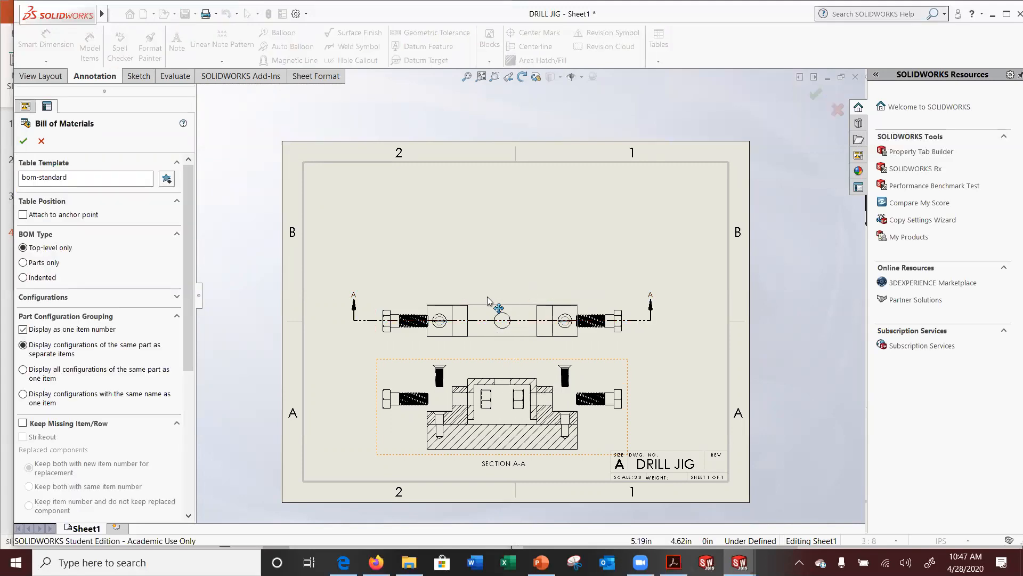
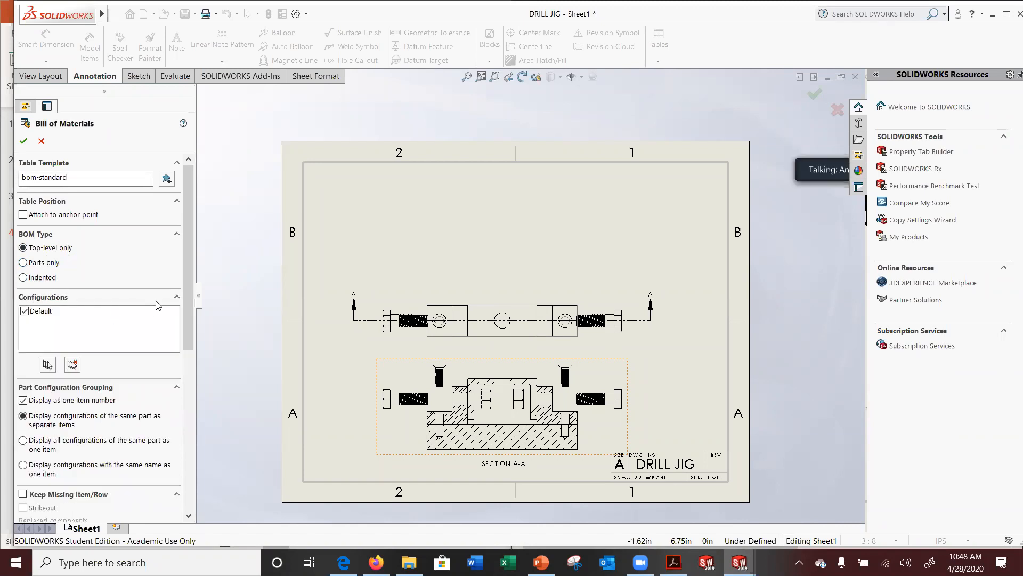
click(177, 297)
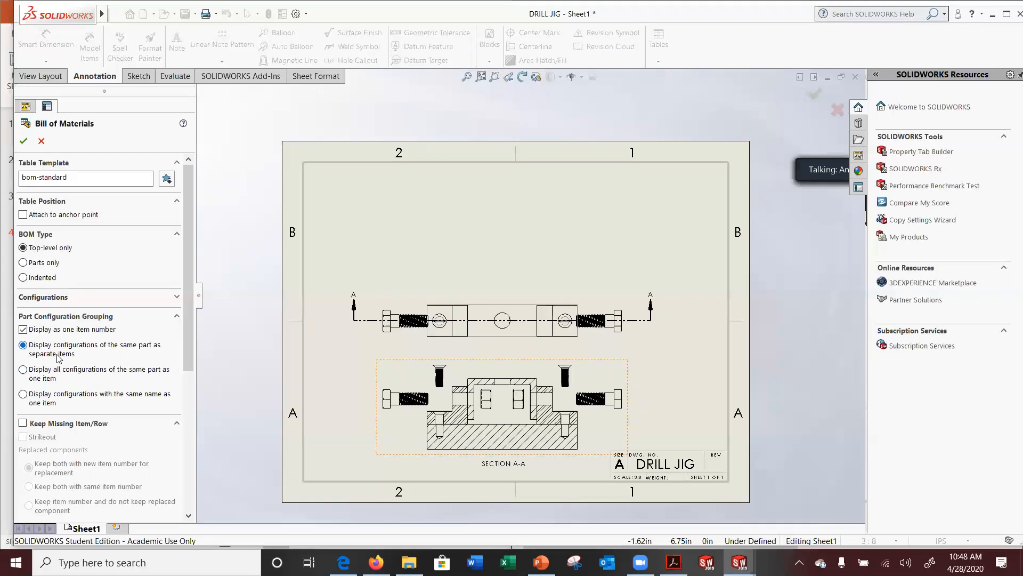
scroll(61, 384, down, 3)
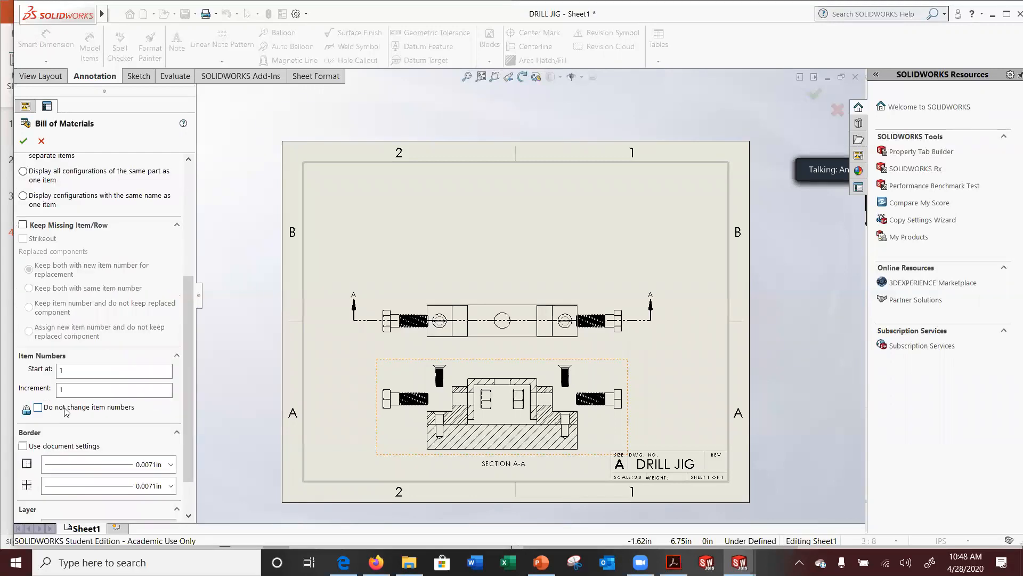
scroll(66, 411, down, 2)
scroll(66, 415, up, 6)
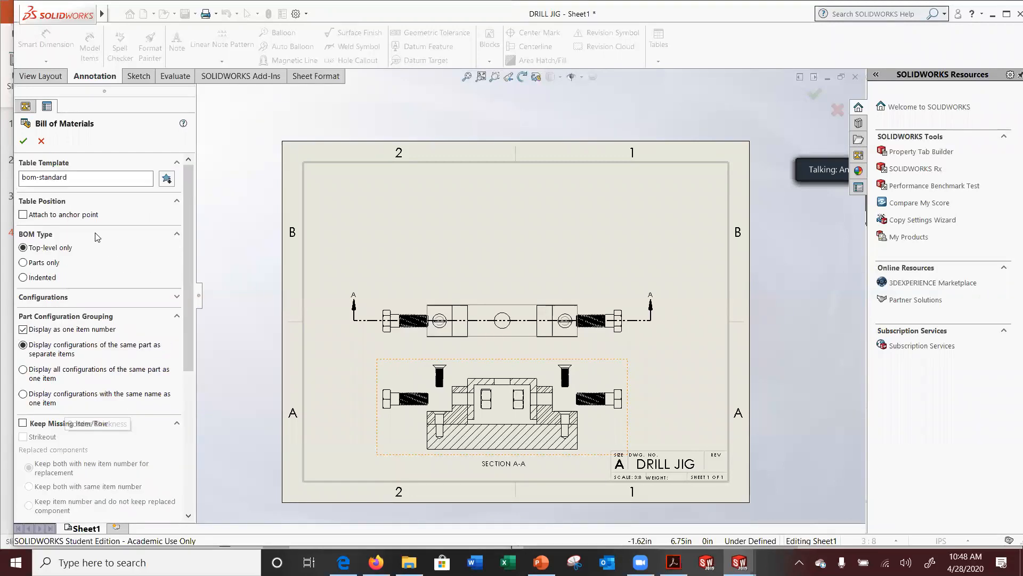
click(23, 141)
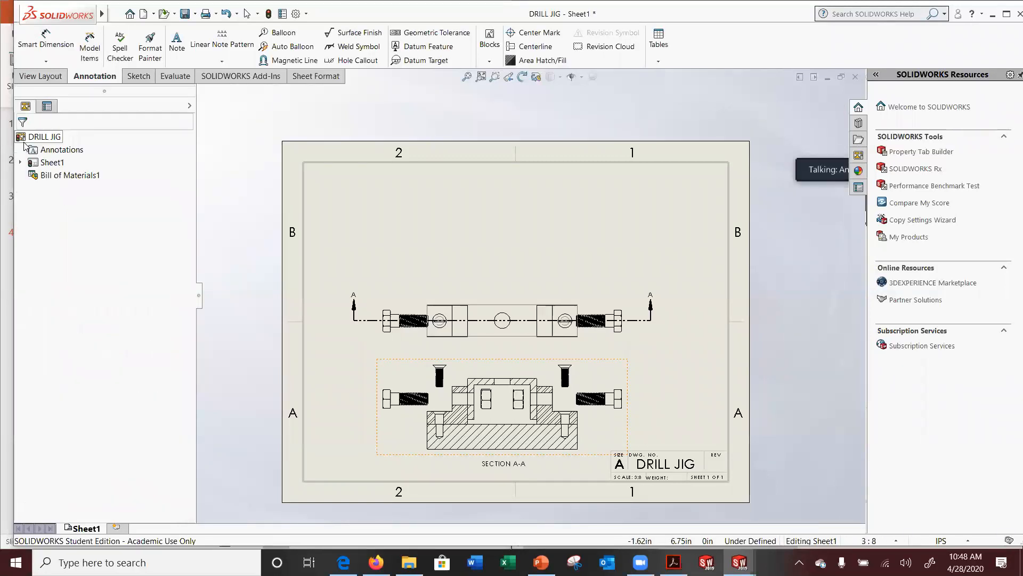
click(446, 169)
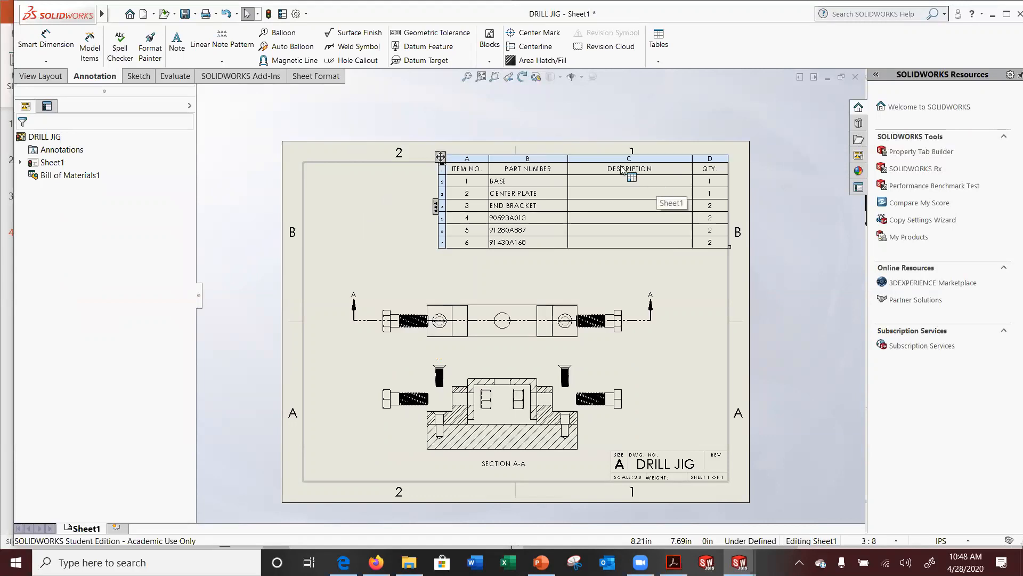
Move the QTY. column of the bill of materials between the ITEM NO. and PART NUMBER columns
mouse_move(710, 159)
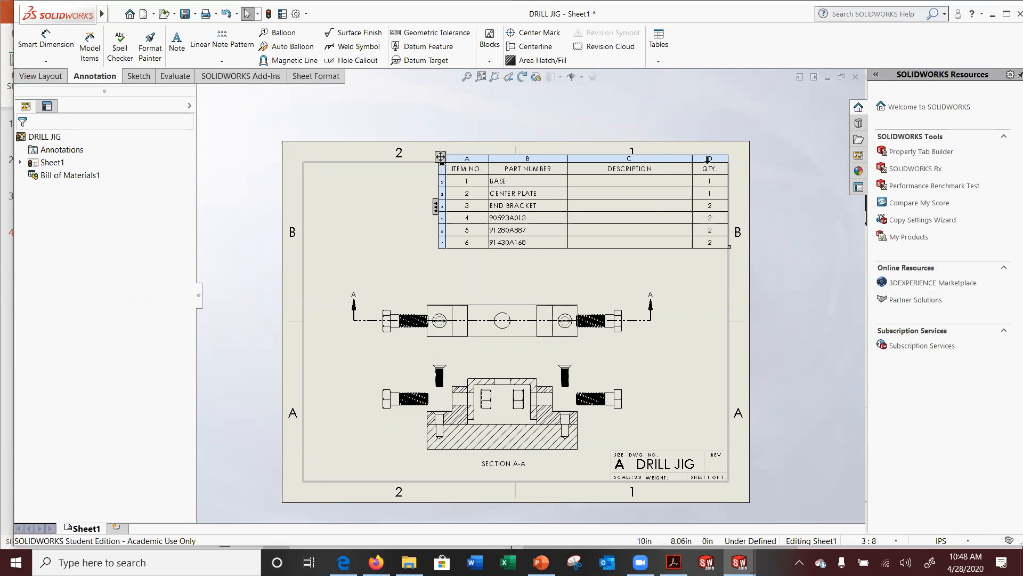
click(708, 158)
mouse_move(650, 153)
mouse_down()
mouse_move(448, 151)
mouse_move(532, 158)
mouse_up()
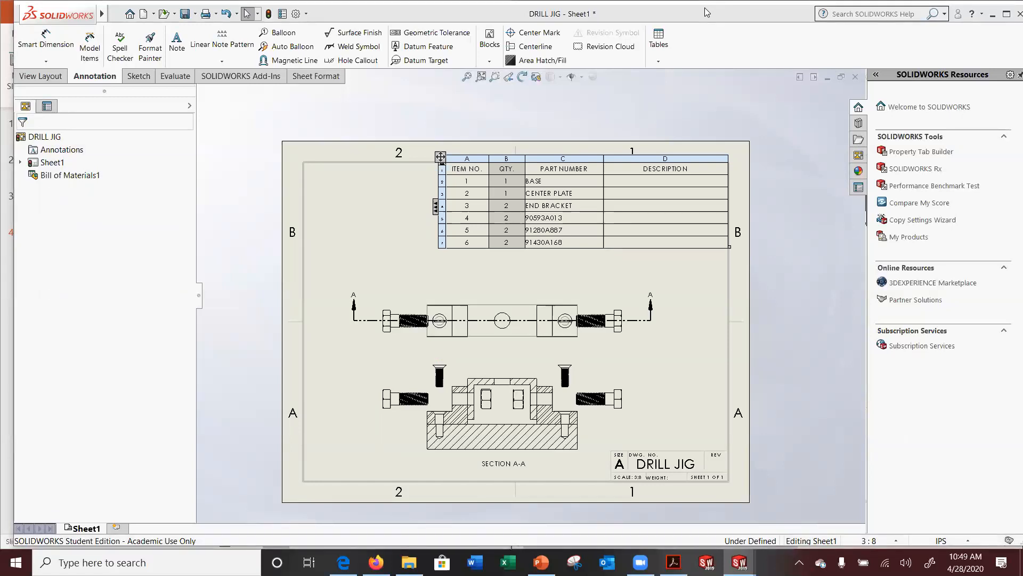
Dock the SOLIDWORKS window on half of the screen and collapse its side panes so the drawing has more room
drag(707, 12, 1021, 160)
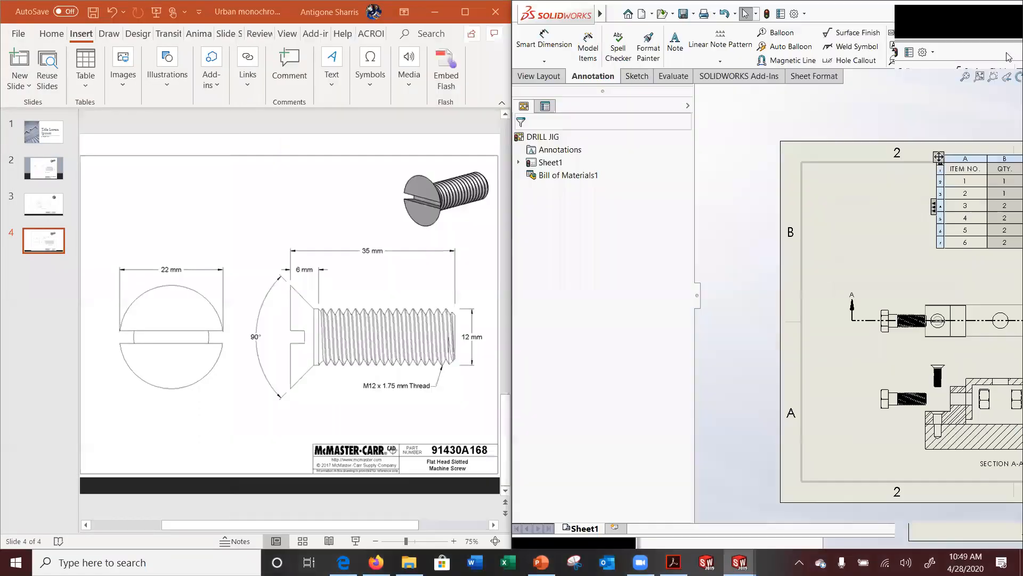
click(697, 296)
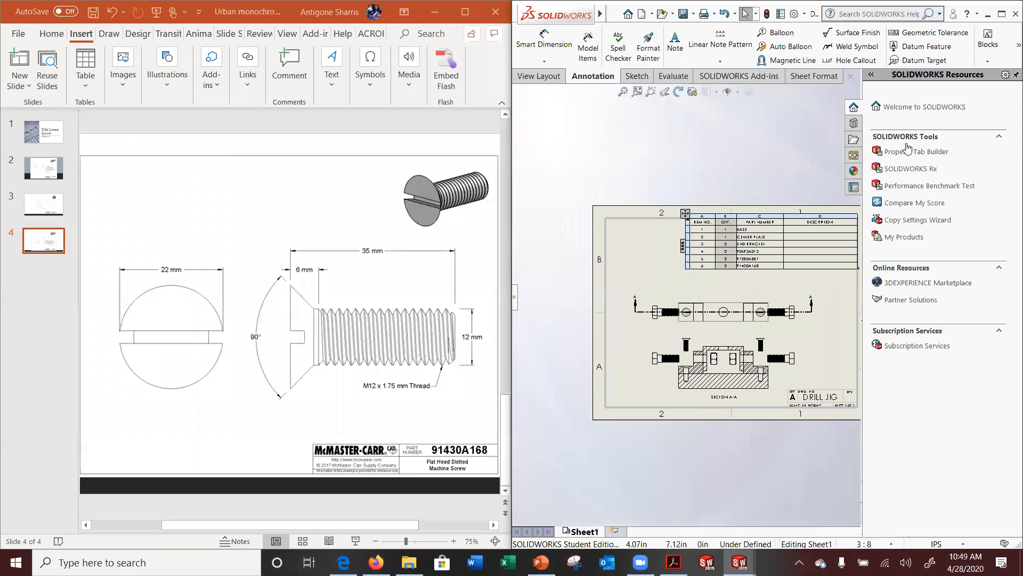
drag(863, 86, 994, 84)
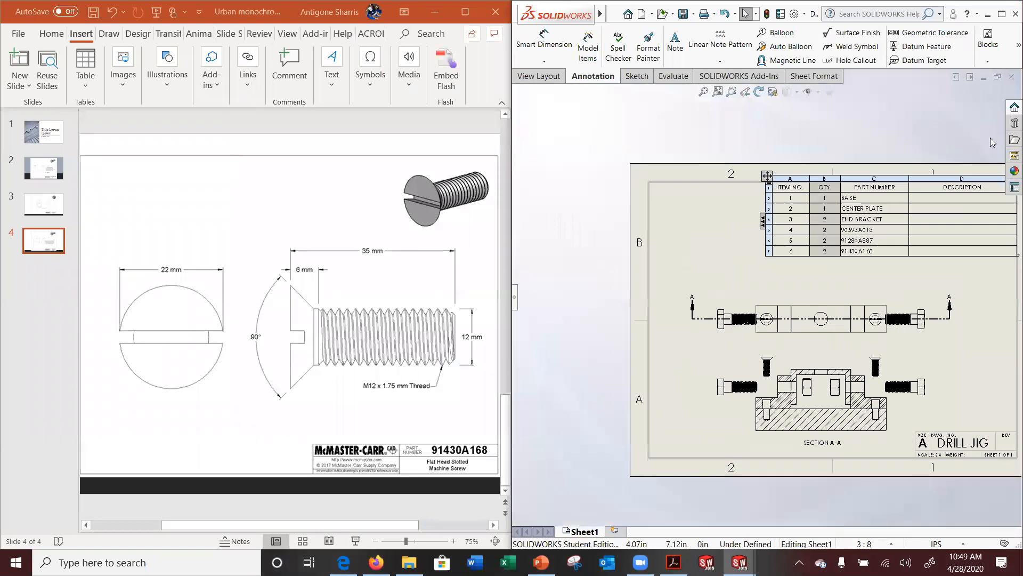
scroll(938, 229, up, 2)
scroll(939, 233, down, 3)
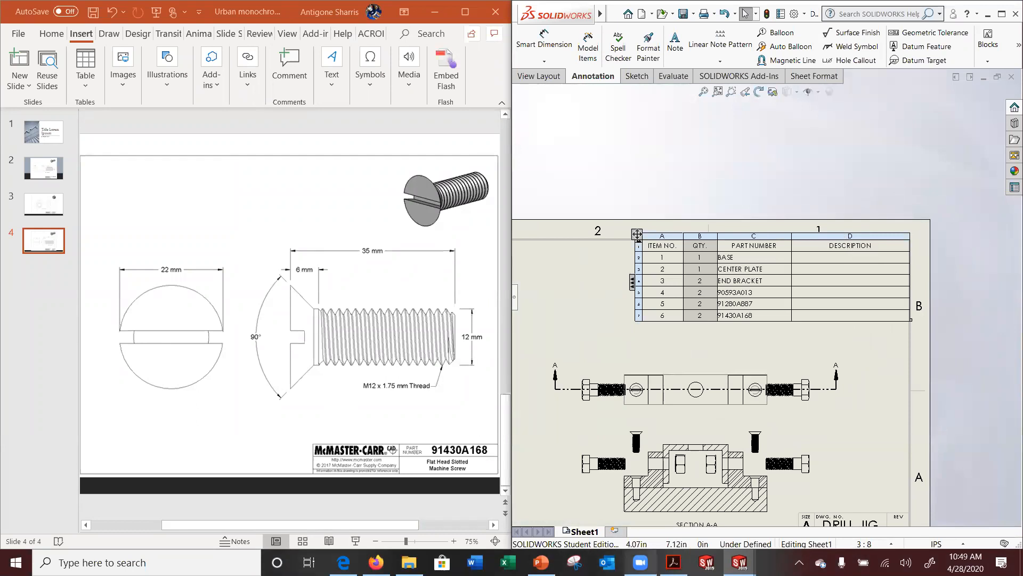
Open the Assembly Drawing Handout PDF from the Assembly Project folder and arrange it side by side with the SOLIDWORKS drawing
click(674, 561)
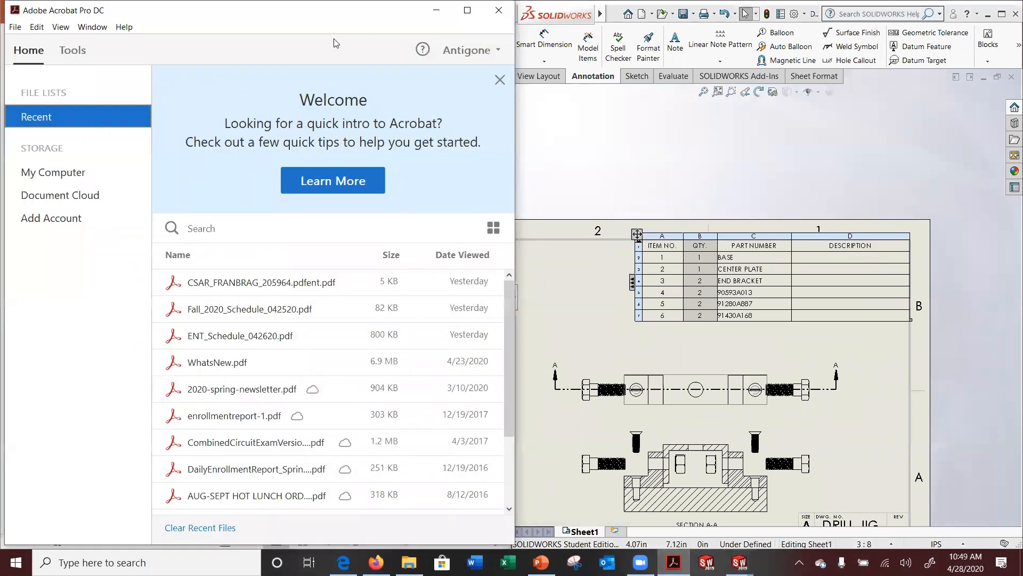
click(499, 11)
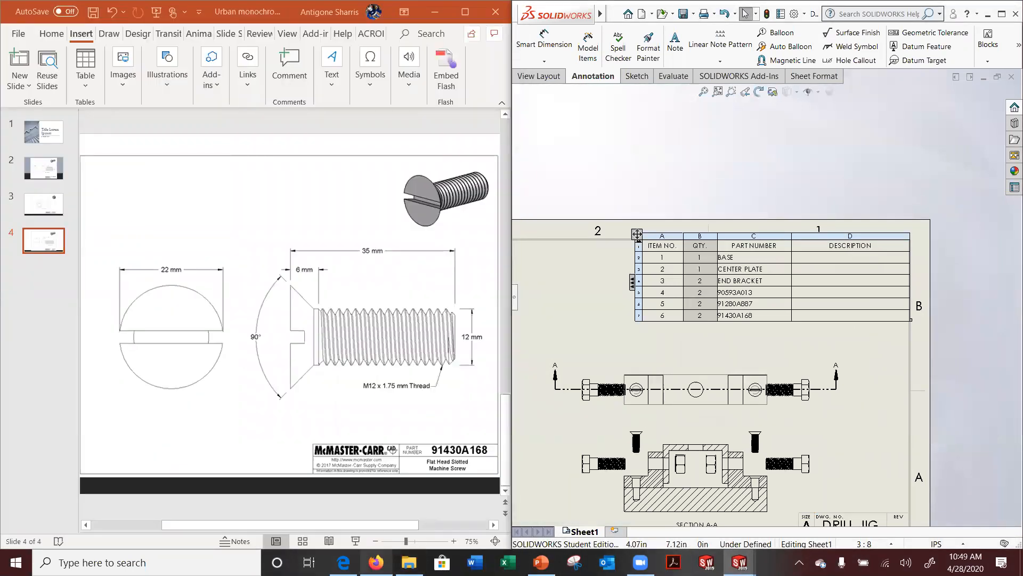
click(408, 561)
double_click(331, 128)
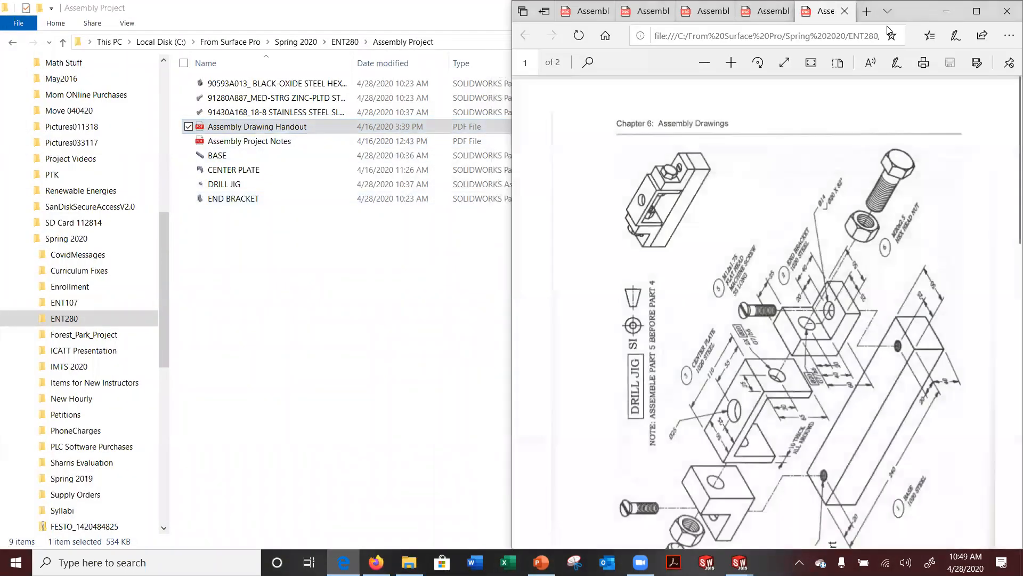
key(super+Left)
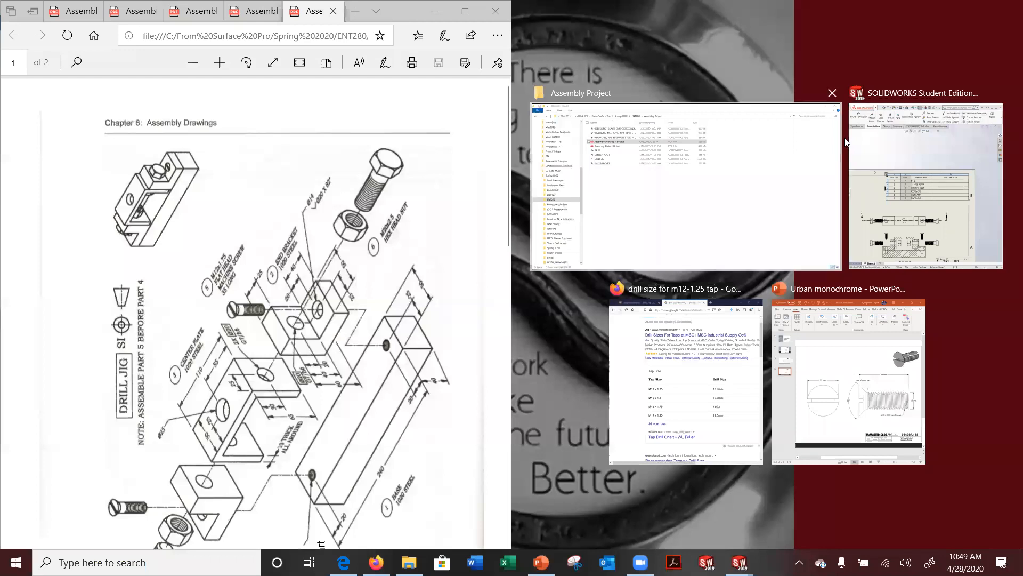
click(895, 160)
Look through the open copies of the handout for the one with the marked-up parts table
scroll(395, 368, down, 12)
scroll(392, 330, up, 7)
click(252, 13)
scroll(319, 203, down, 10)
scroll(318, 204, up, 10)
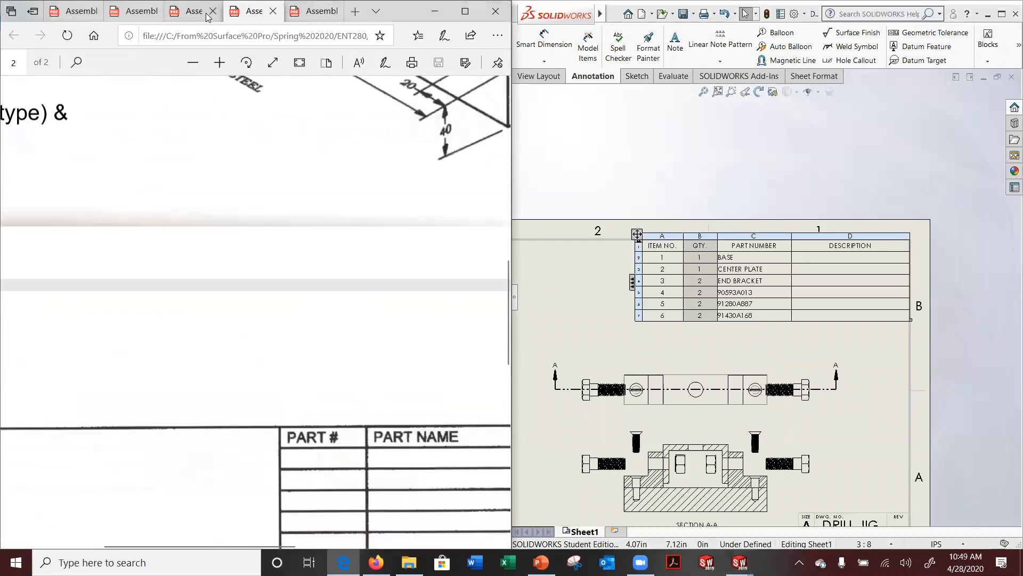
ctrl+scroll(308, 214, down, 5)
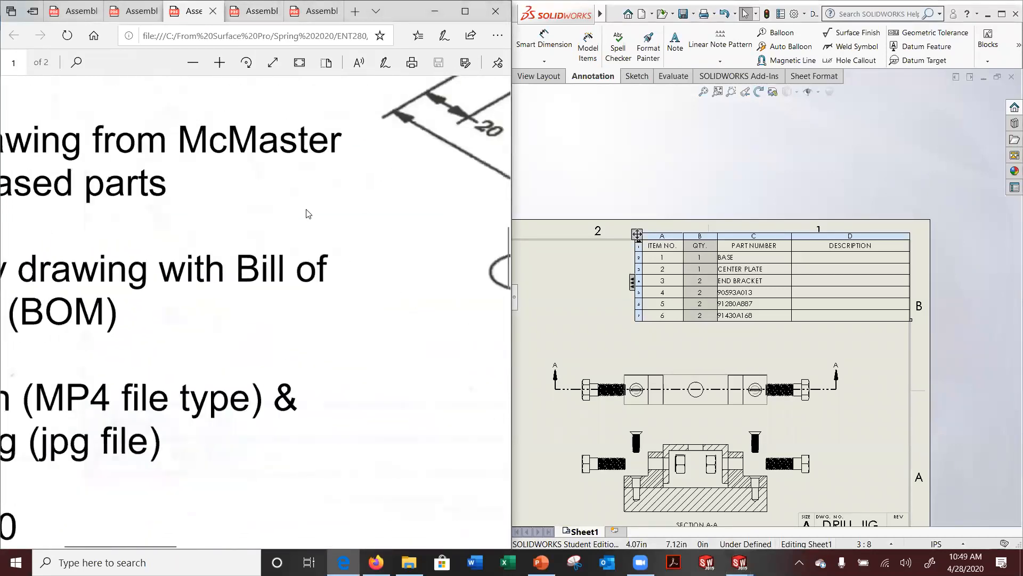
scroll(394, 384, down, 5)
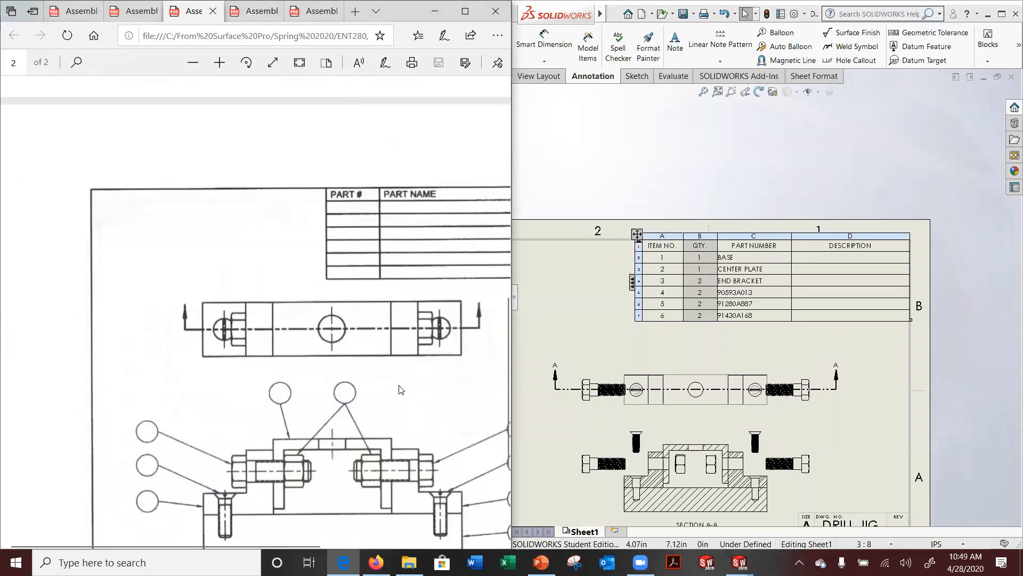
ctrl+scroll(395, 389, down, 3)
scroll(375, 362, up, 10)
ctrl+scroll(375, 362, up, 5)
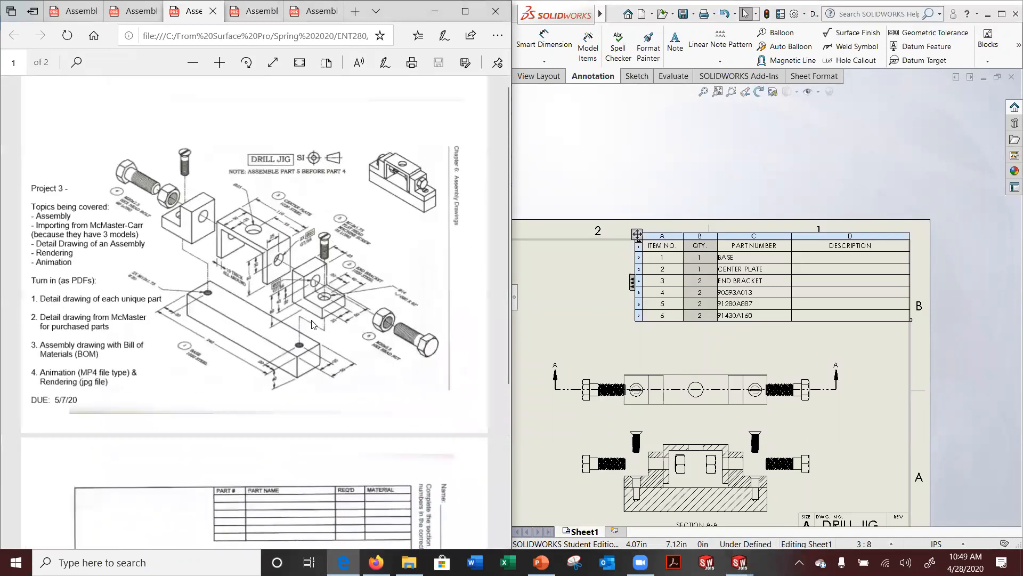
Examine the handwritten parts table columns and balloon numbering on page 2 of the annotated handout copy
click(95, 4)
scroll(321, 290, down, 3)
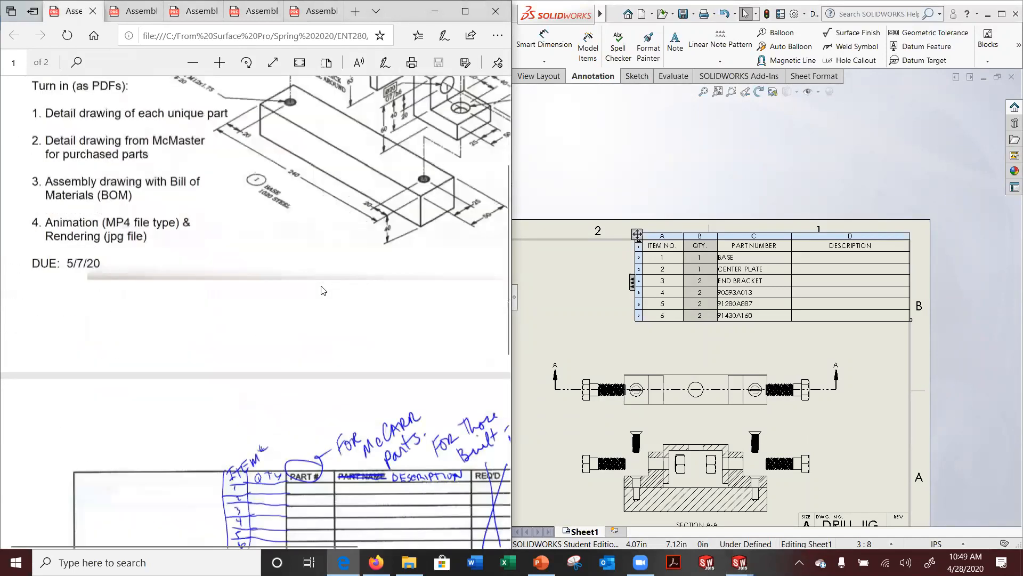
ctrl+scroll(321, 290, up, 3)
scroll(395, 318, down, 2)
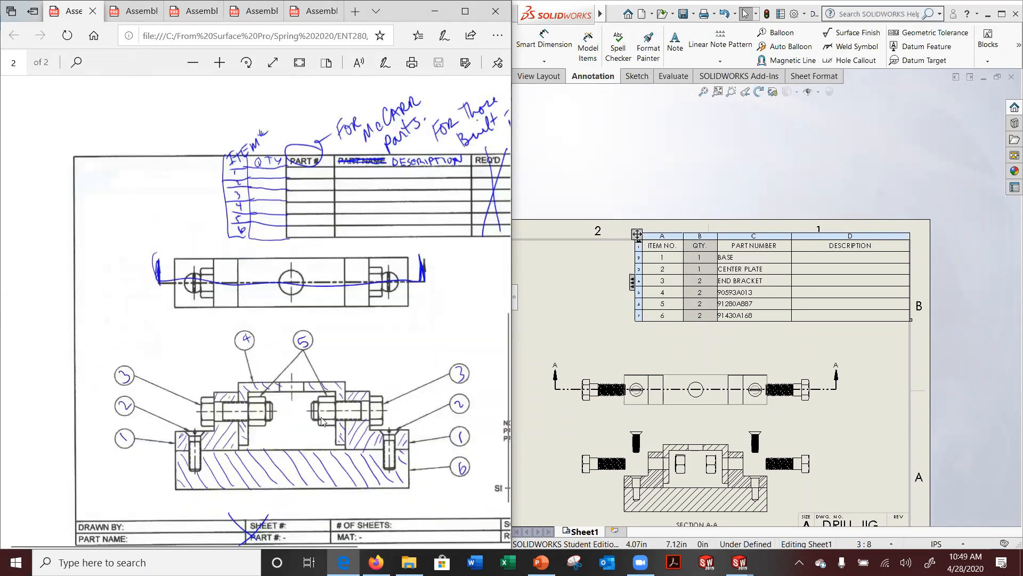
ctrl+scroll(386, 207, down, 5)
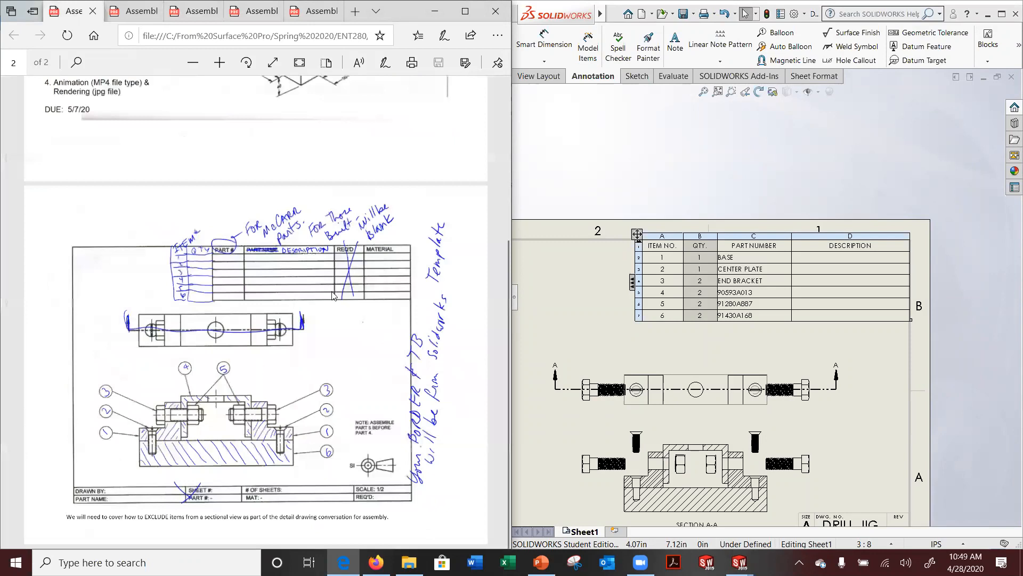
Narrow the ITEM NO. column of the bill of materials and shift the table against the sheet's right border line
ctrl+scroll(425, 413, up, 4)
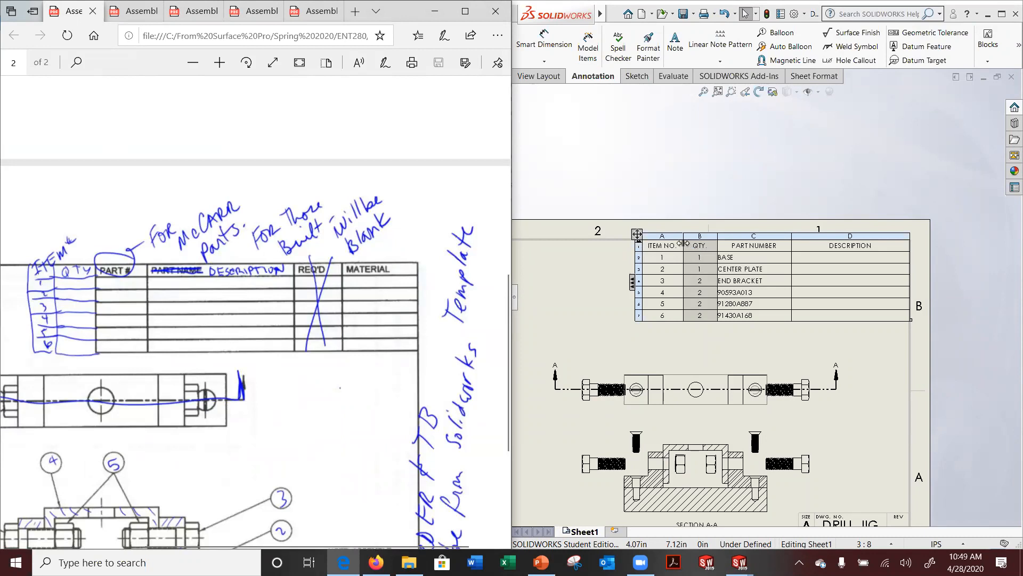
drag(683, 243, 666, 245)
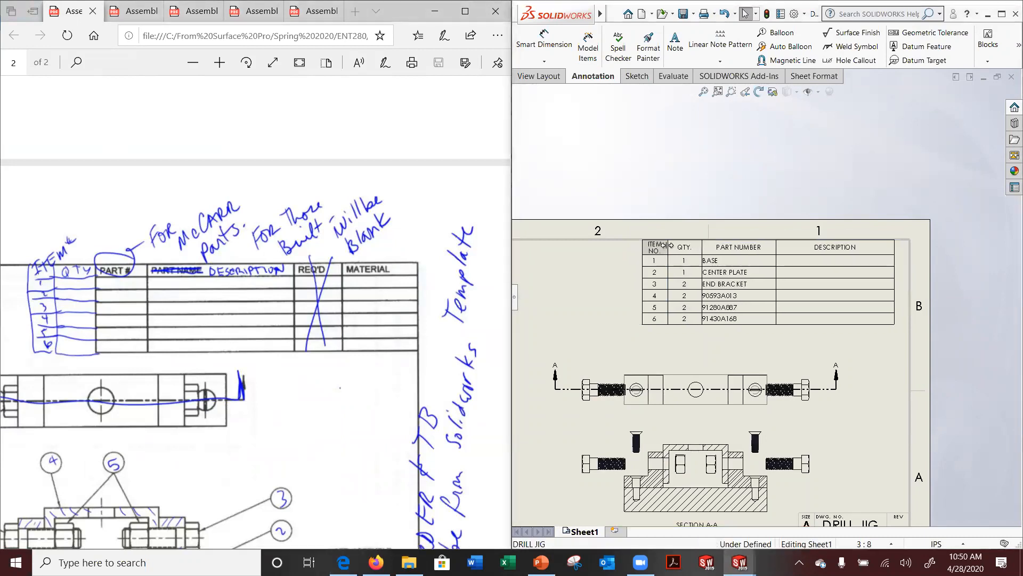
mouse_move(634, 238)
mouse_down()
mouse_move(699, 238)
mouse_move(643, 238)
mouse_up()
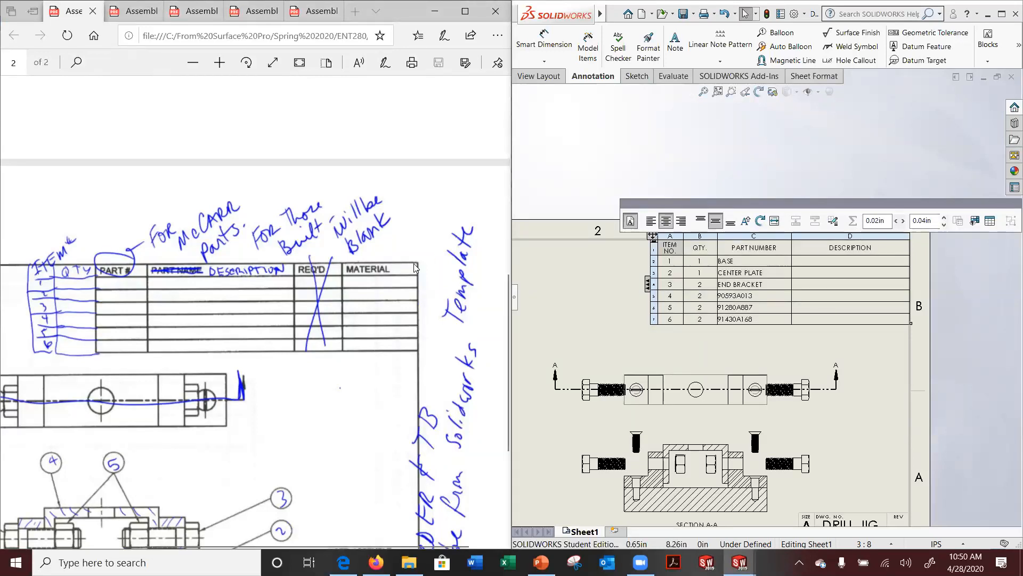
Change the DESCRIPTION column heading in the bill of materials to MATERIAL
click(849, 252)
double_click(848, 252)
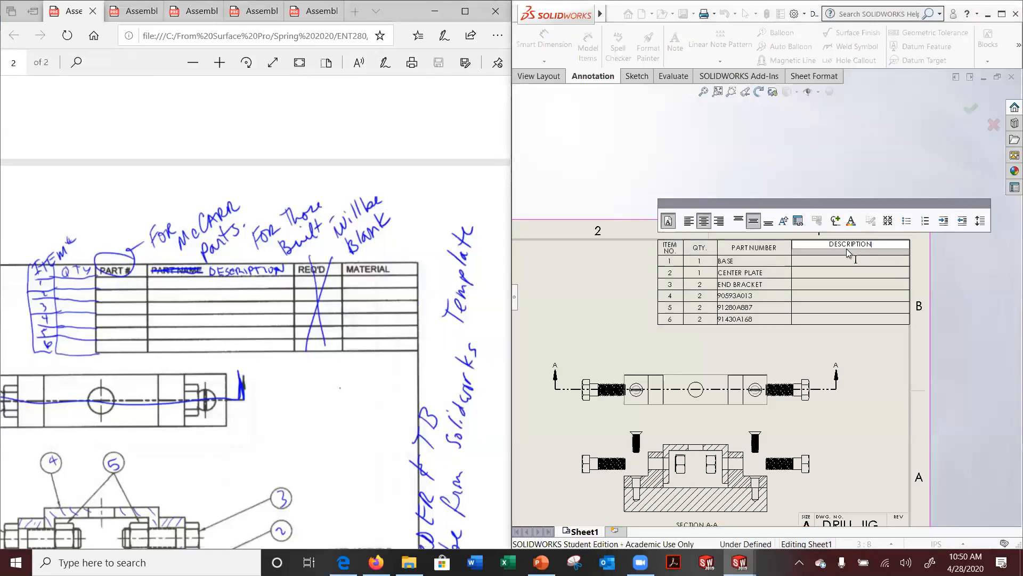
drag(890, 241, 815, 246)
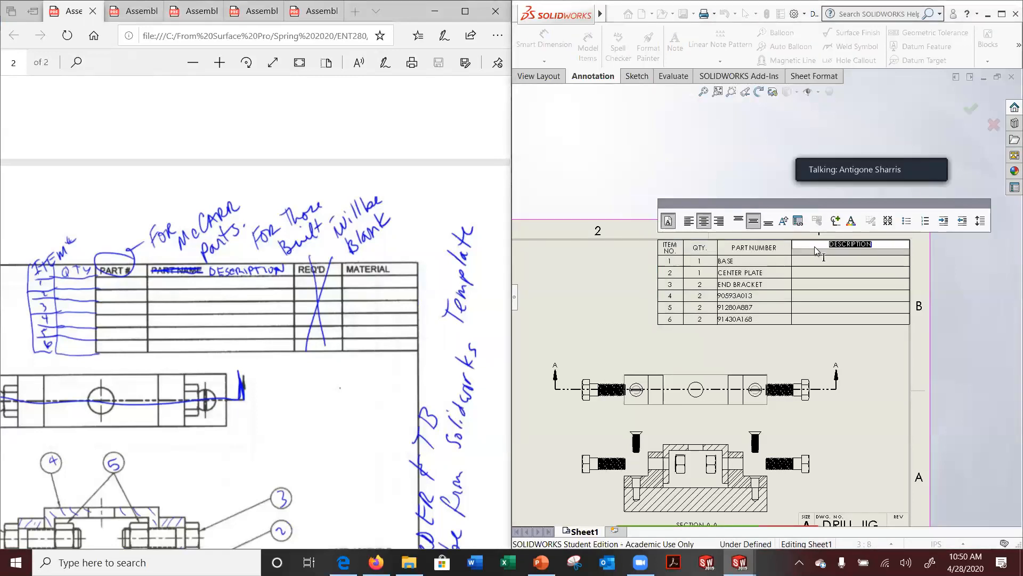
text(MA)
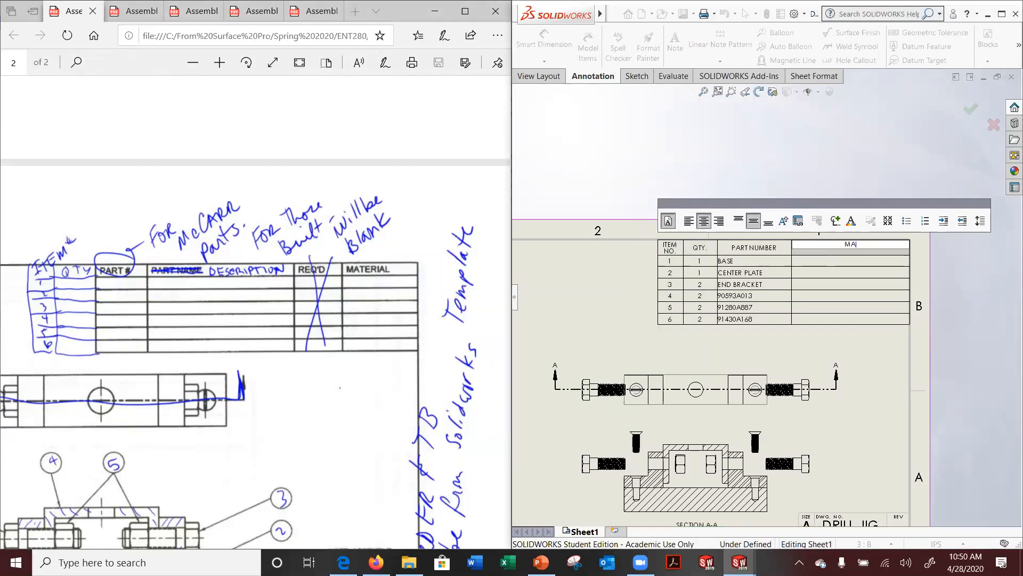
text(TERIAL)
Left-align the BASE row's cell in the last table column and show the handout's exploded drill jig drawing on page 1
click(838, 260)
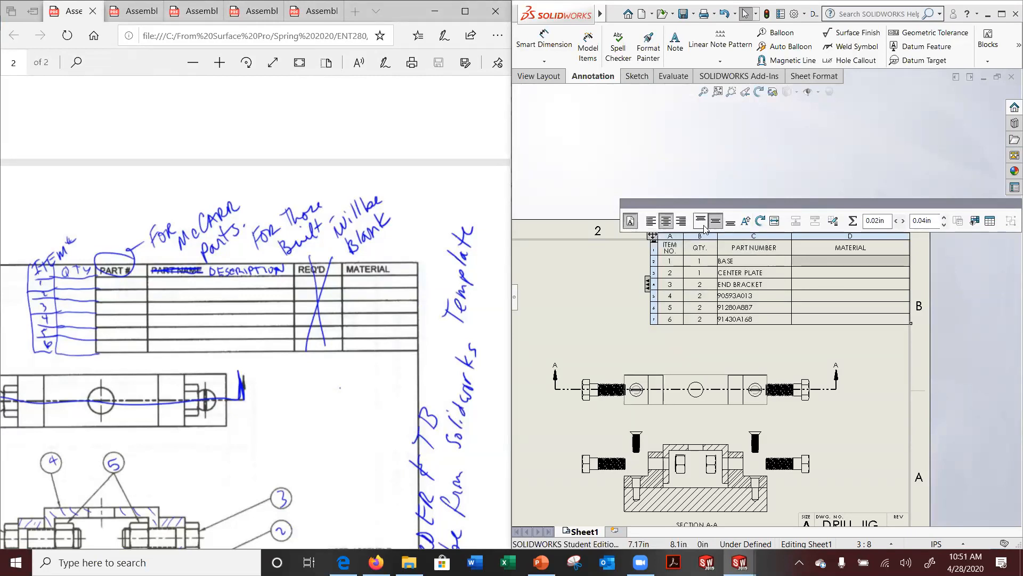
click(652, 221)
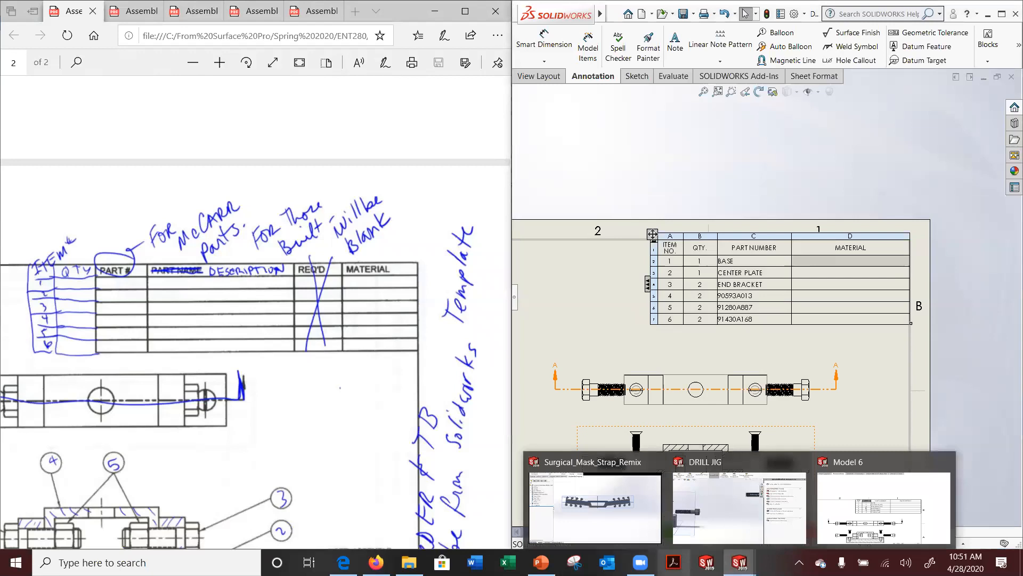
scroll(193, 303, up, 3)
scroll(195, 303, up, 10)
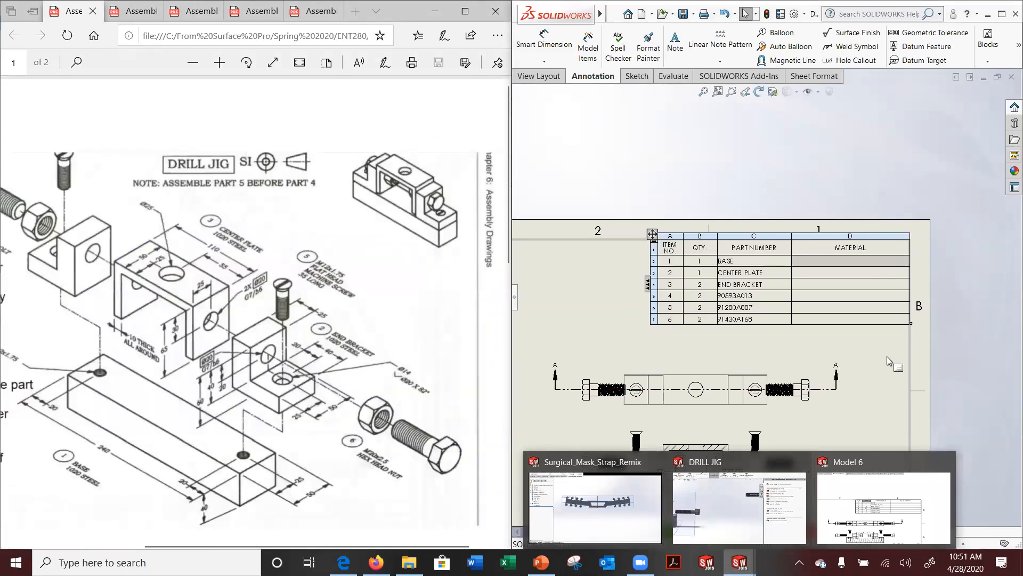
Restore the last column heading of the bill of materials to DESCRIPTION
double_click(851, 248)
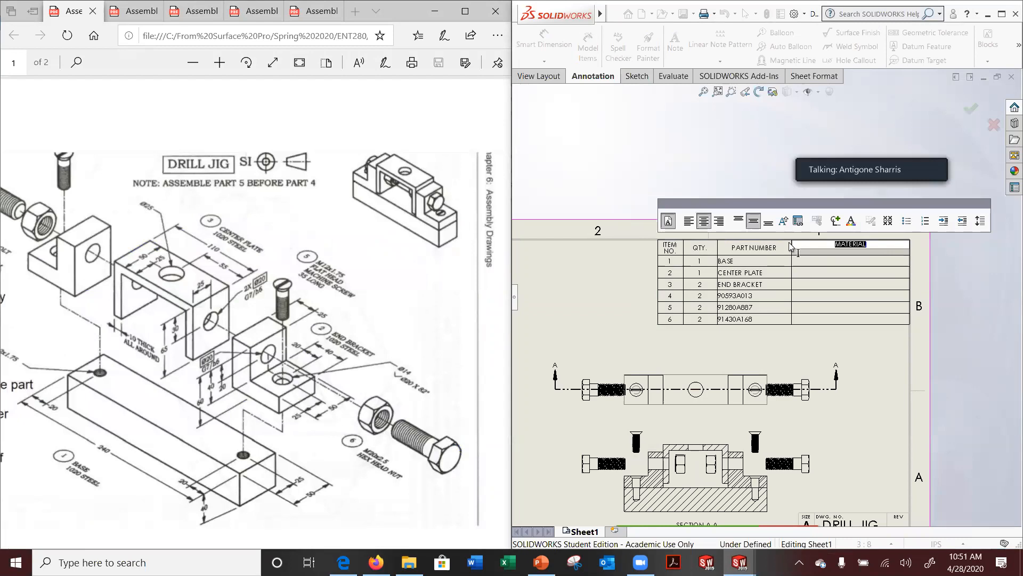
text(DESC)
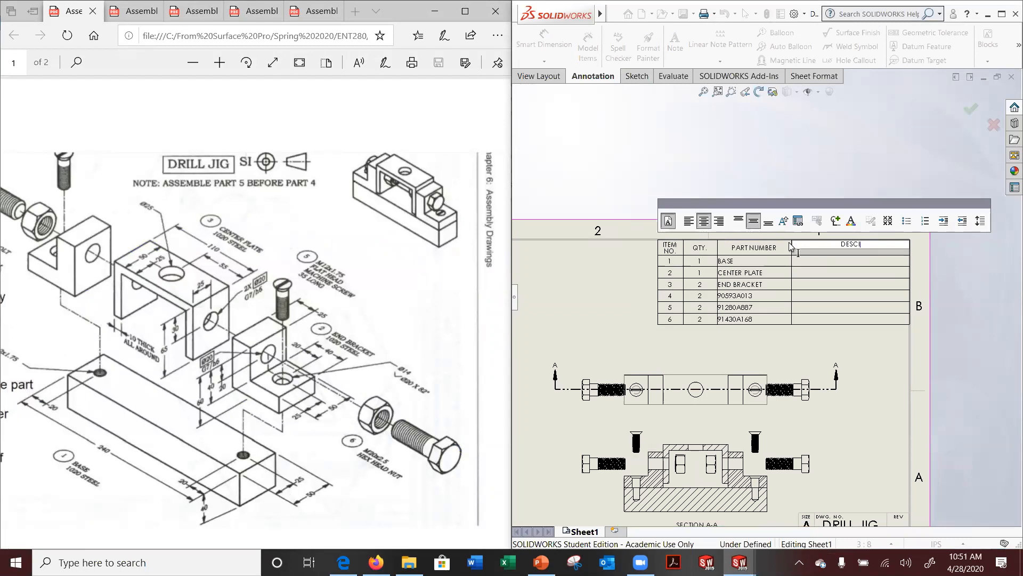
text(IIPTION)
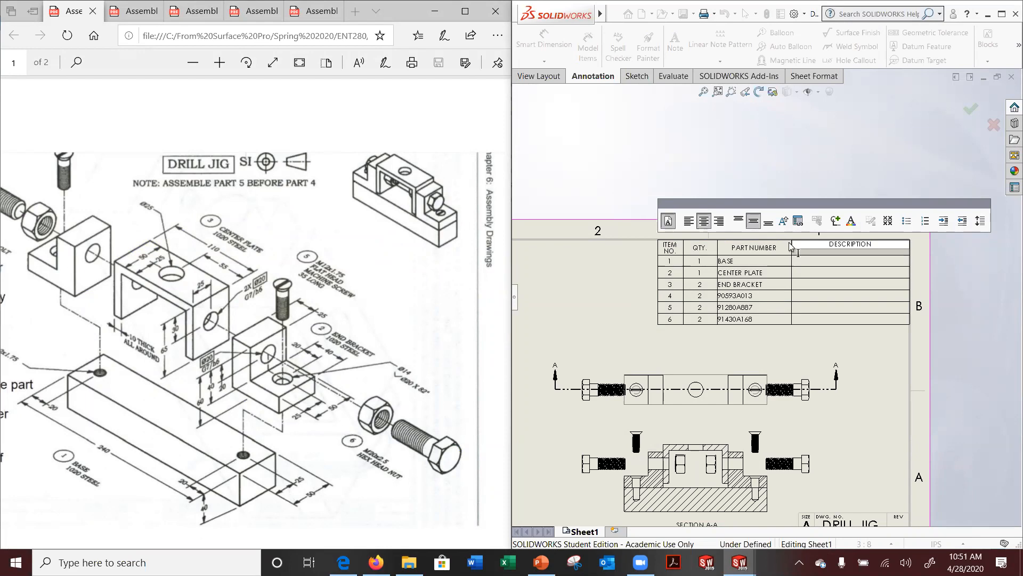
click(811, 284)
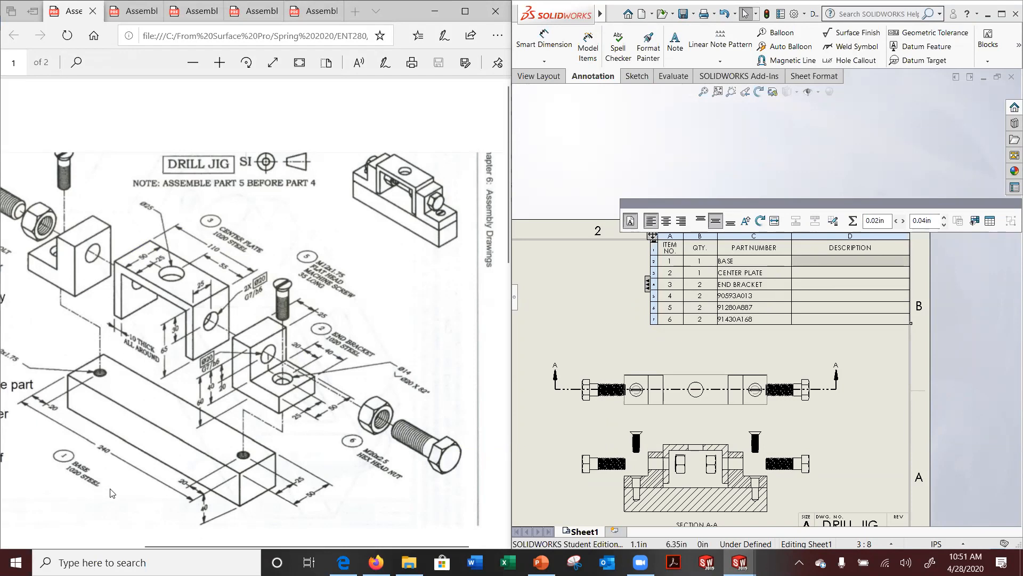
double_click(824, 261)
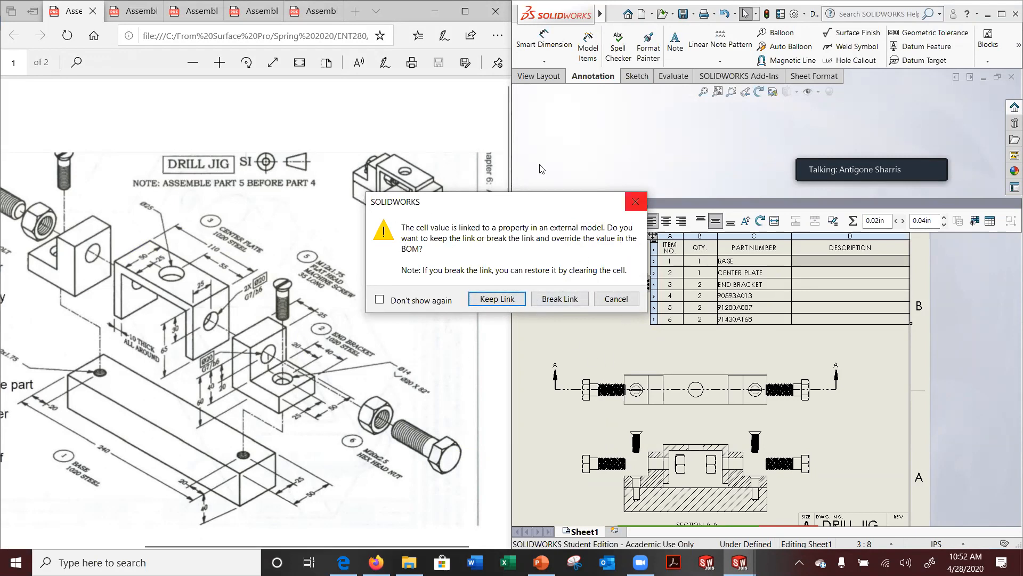
click(616, 300)
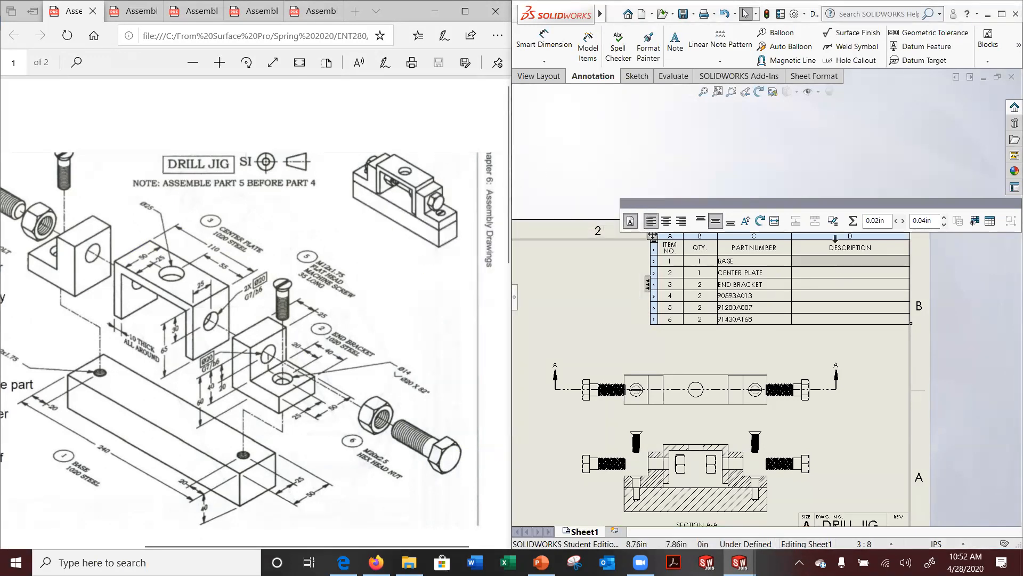
click(696, 352)
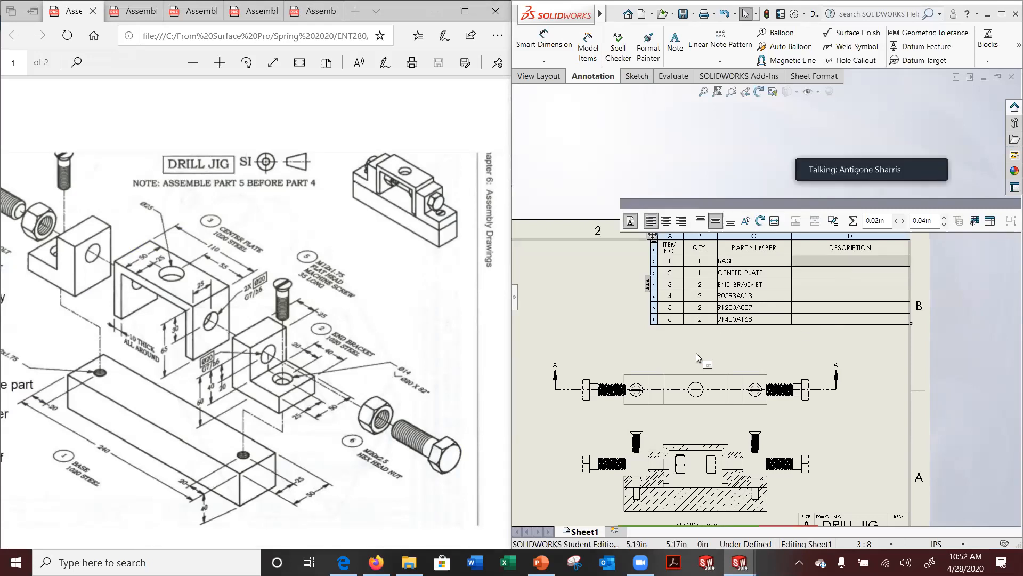
Show the drawing's feature tree and maximize the SOLIDWORKS window
scroll(696, 353, down, 1)
scroll(696, 353, up, 5)
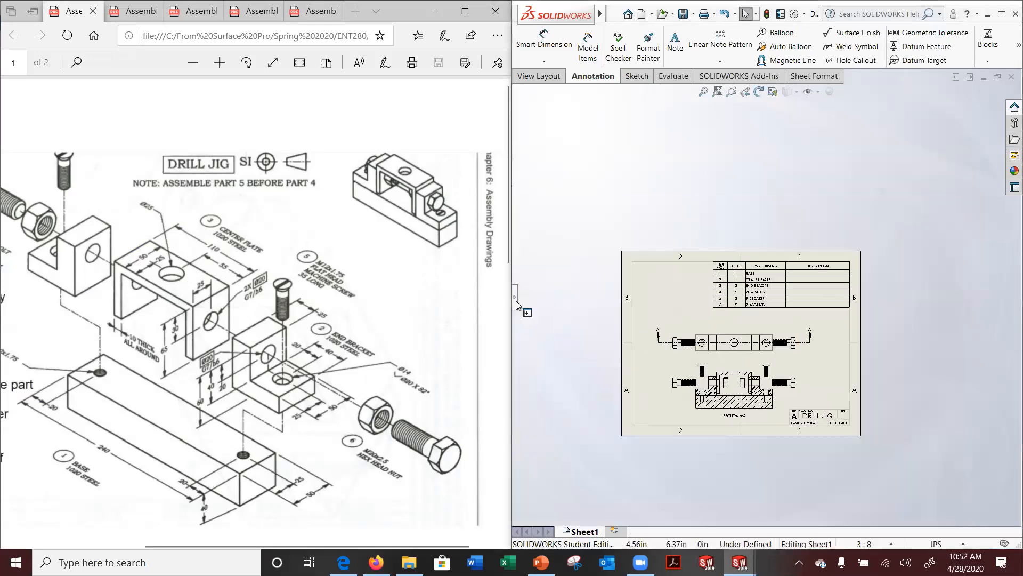
click(515, 301)
click(517, 163)
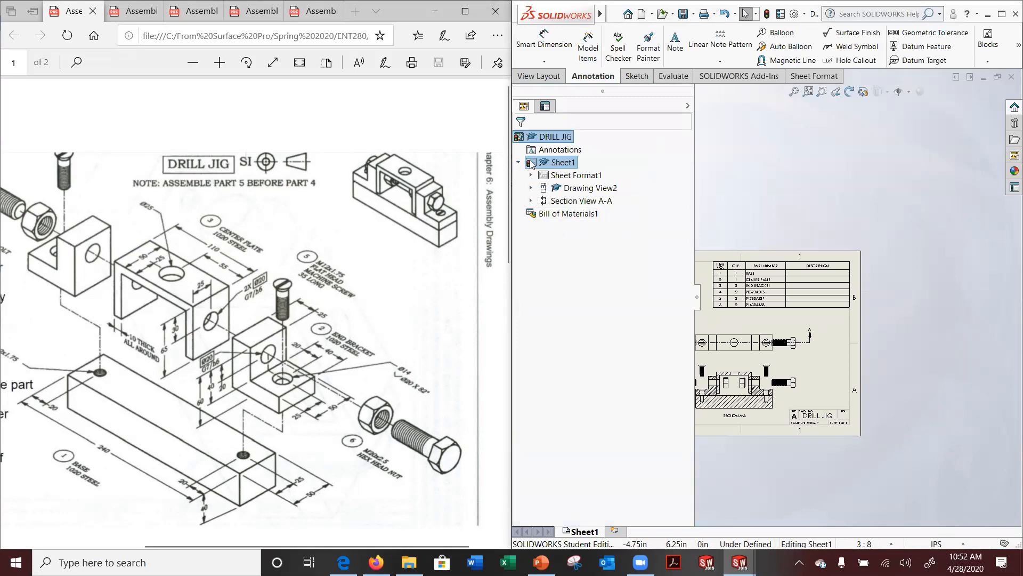
click(519, 163)
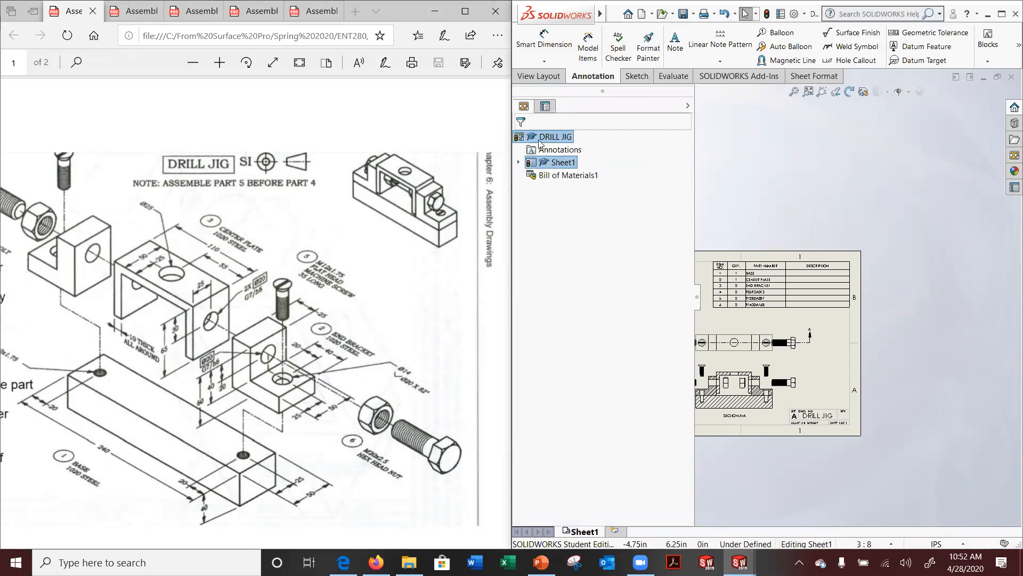
click(1001, 14)
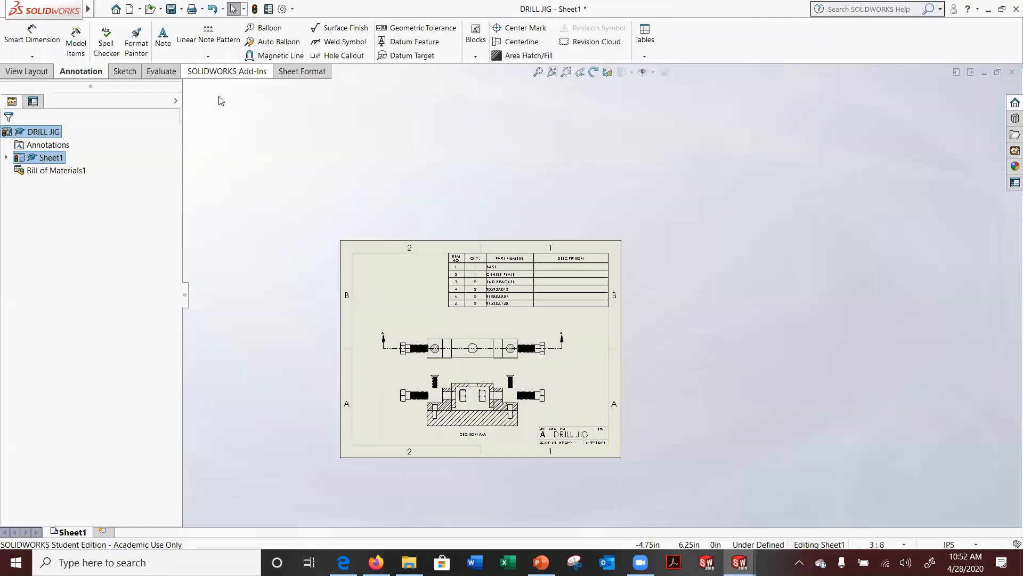
Add a second sheet to the drawing and return to Sheet1
click(102, 531)
click(74, 531)
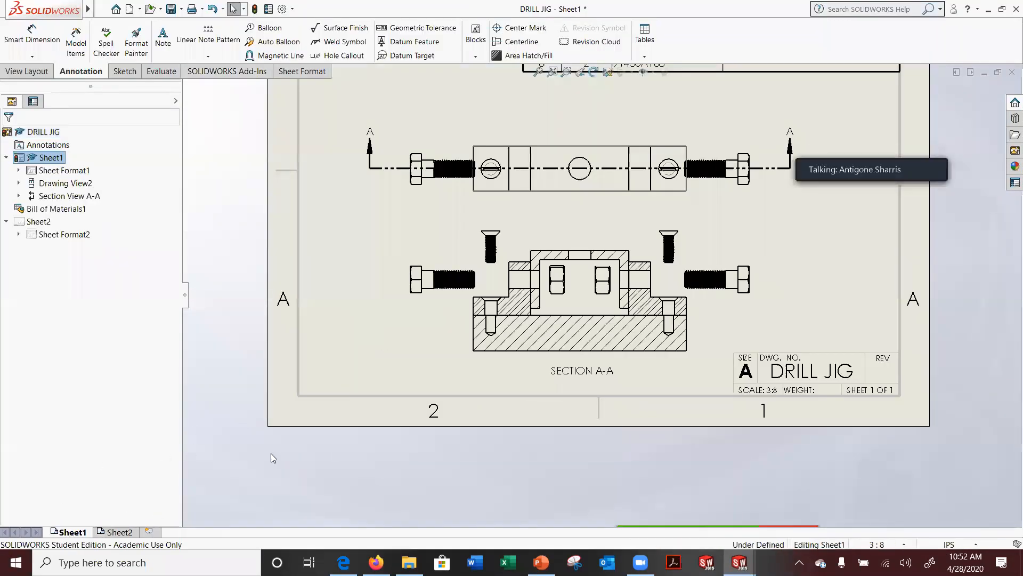
scroll(374, 338, up, 7)
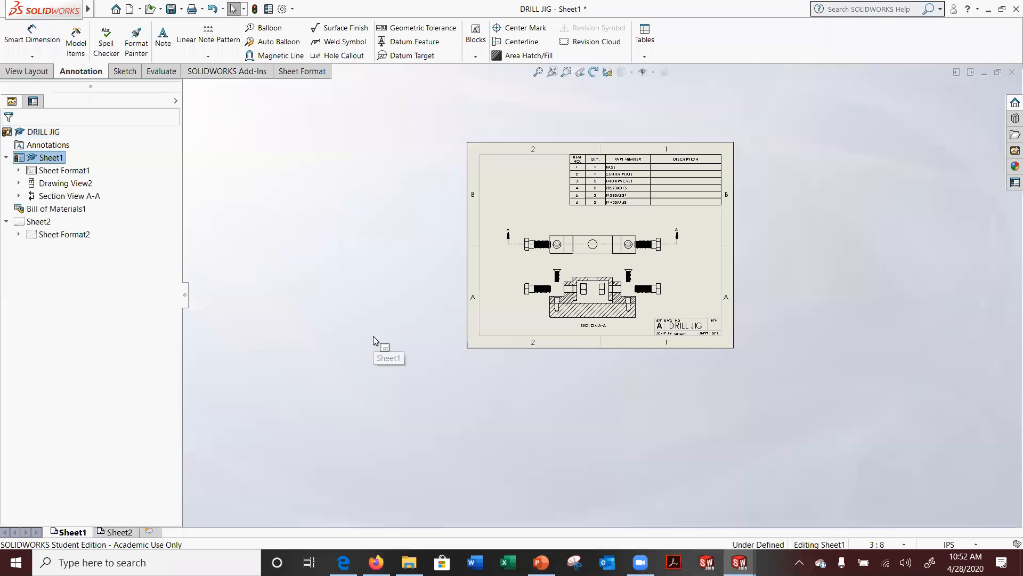
Delete the empty Sheet2 from the drawing
click(25, 236)
click(7, 222)
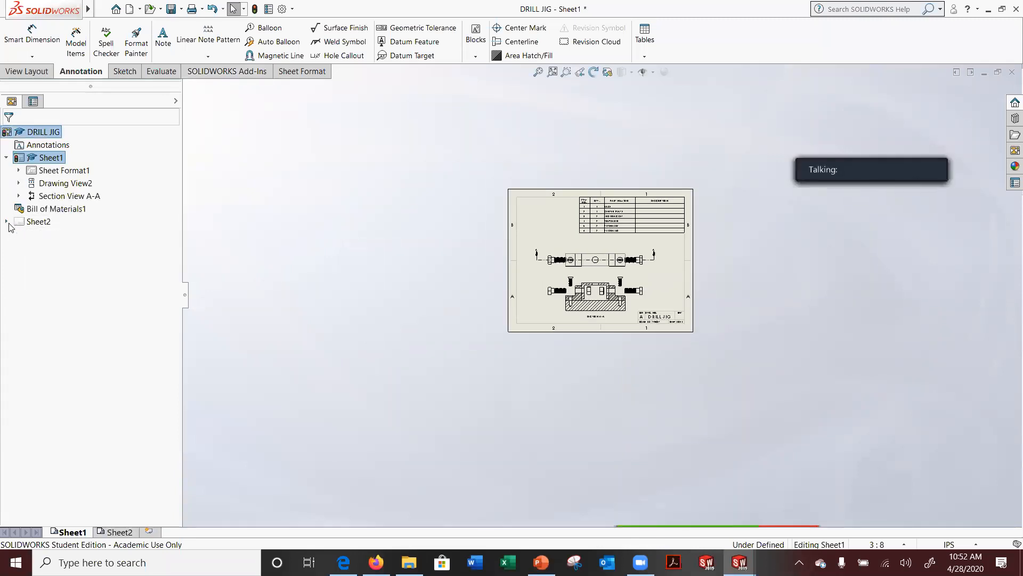
double_click(29, 160)
click(36, 183)
right_click(30, 184)
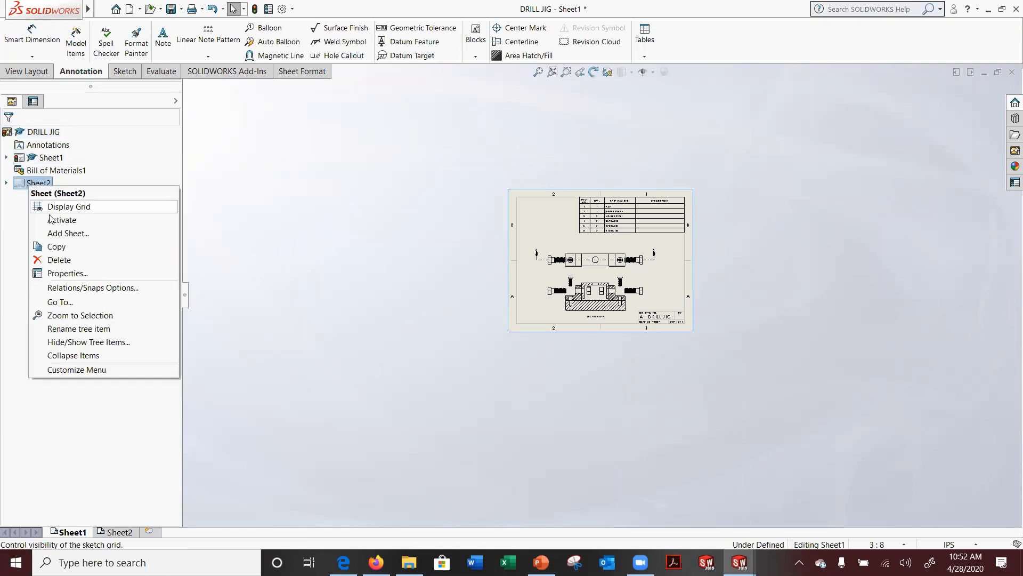
click(57, 260)
click(591, 231)
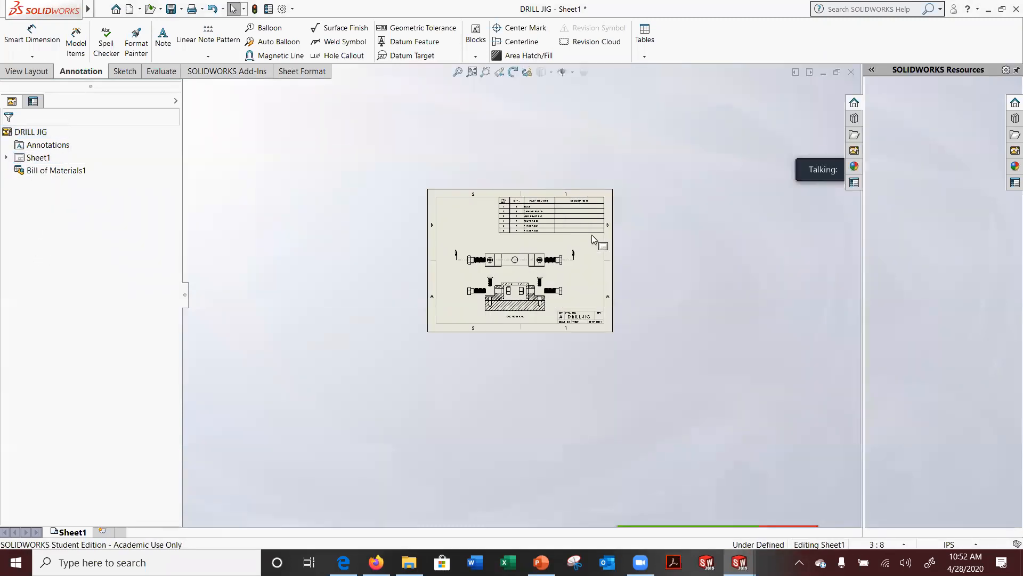
Expand Sheet1's views in the feature tree down to the component list of the DRILL JIG assembly under Drawing View2
scroll(509, 287, down, 6)
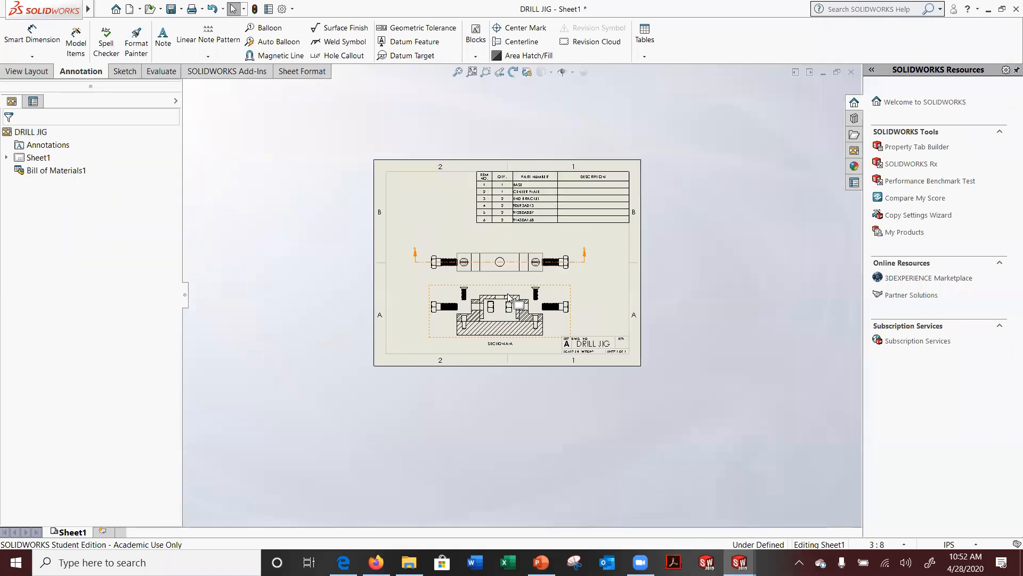
click(5, 159)
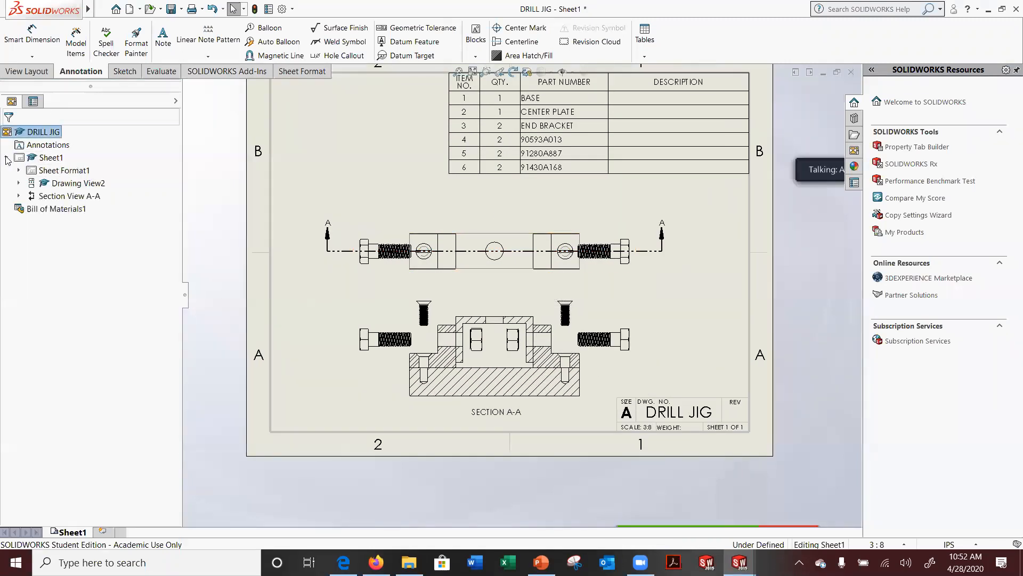
click(19, 197)
click(18, 183)
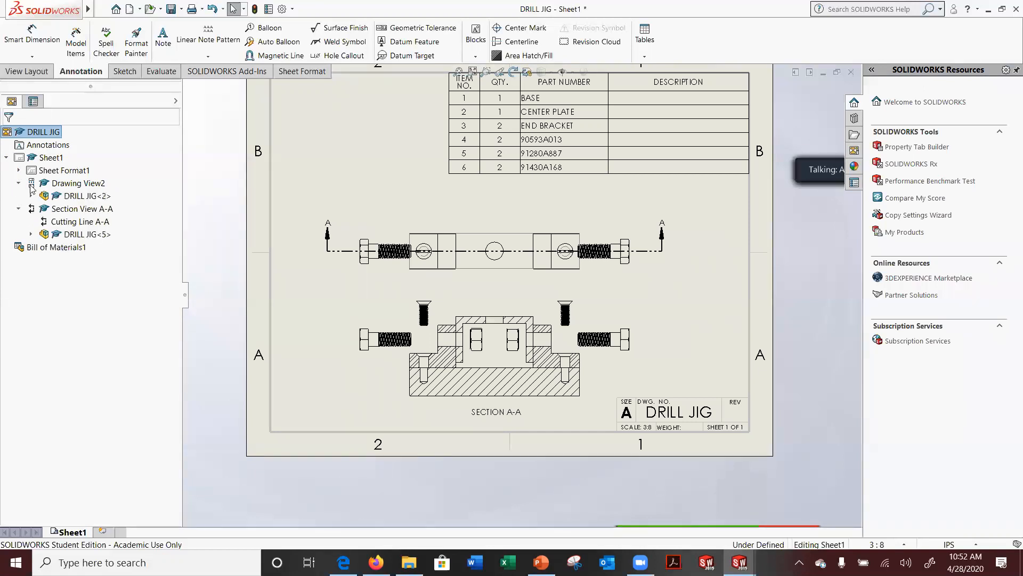
click(68, 196)
right_click(68, 197)
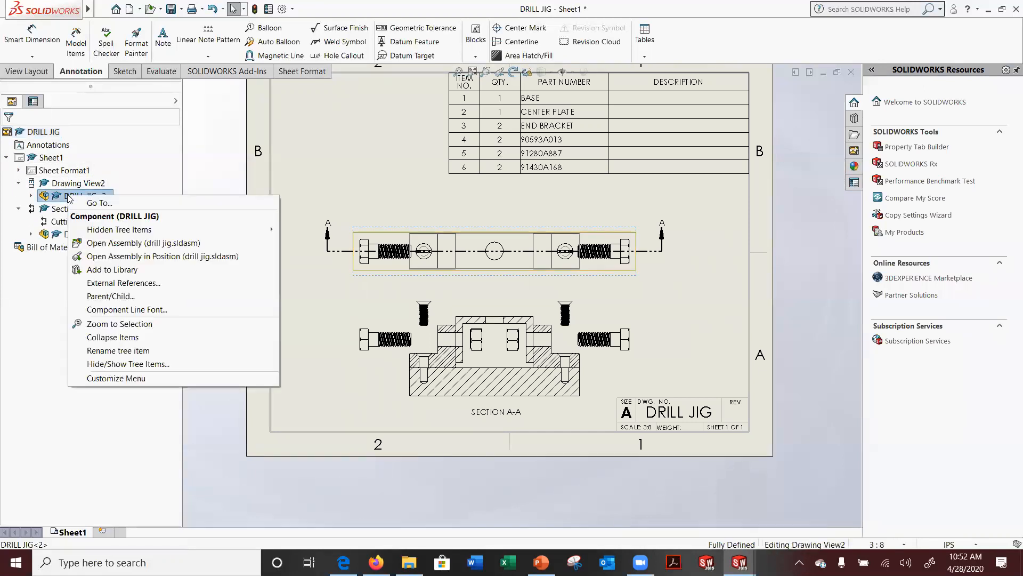
click(30, 196)
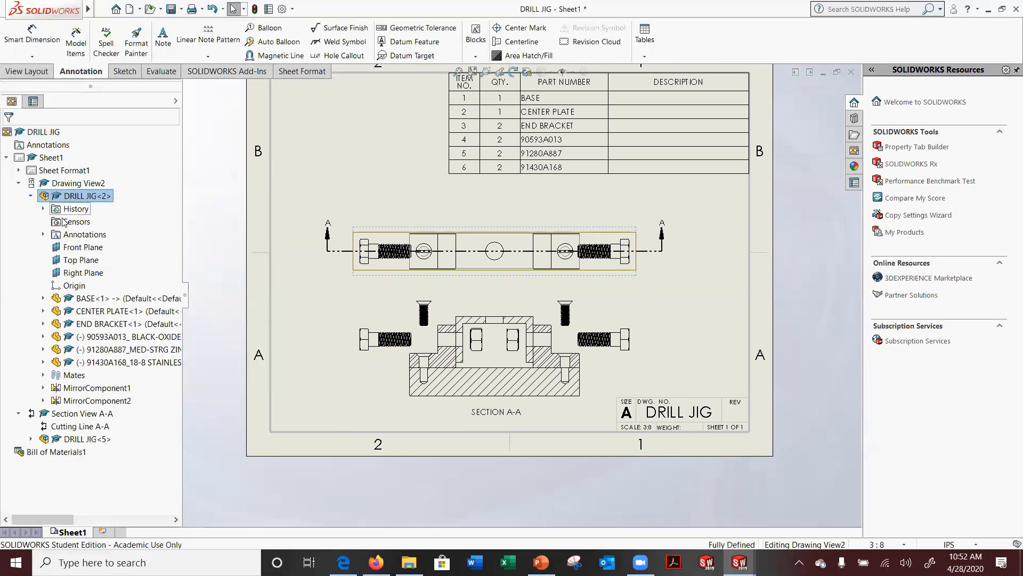
Open the BASE part from Drawing View2's component list and inspect the block and its tapped holes
click(90, 301)
right_click(90, 301)
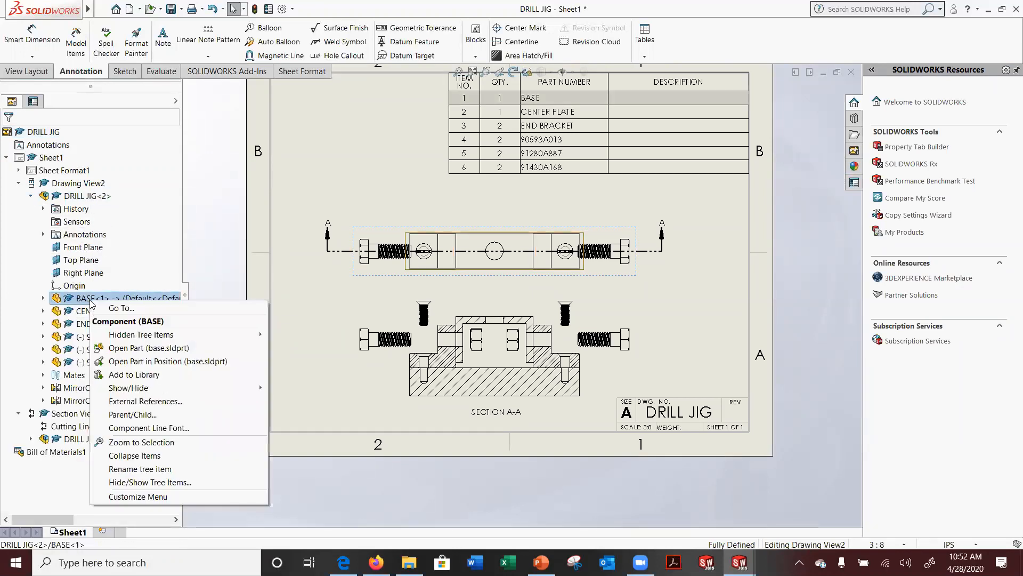
click(133, 348)
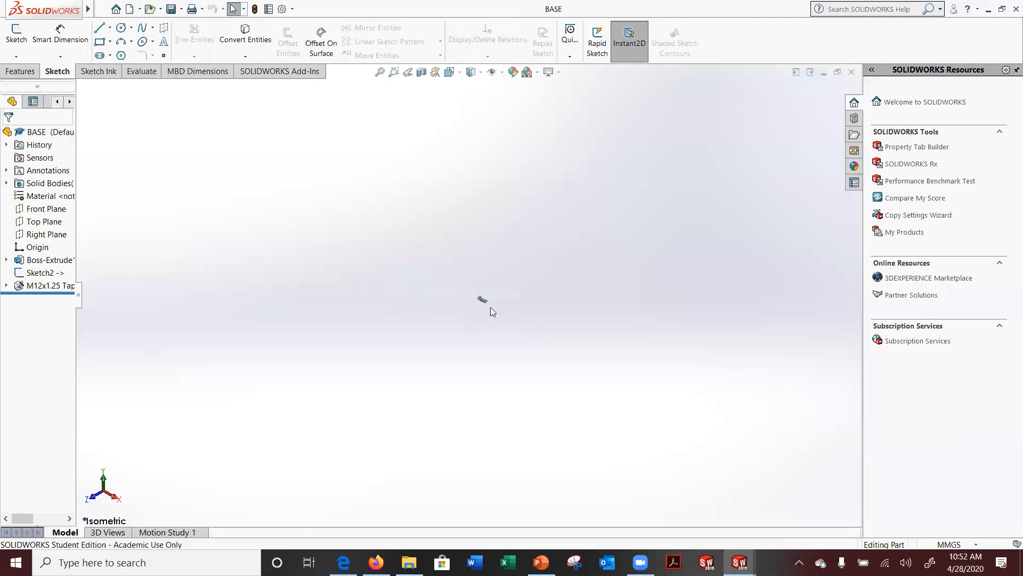
middle_click(482, 299)
middle_click(481, 299)
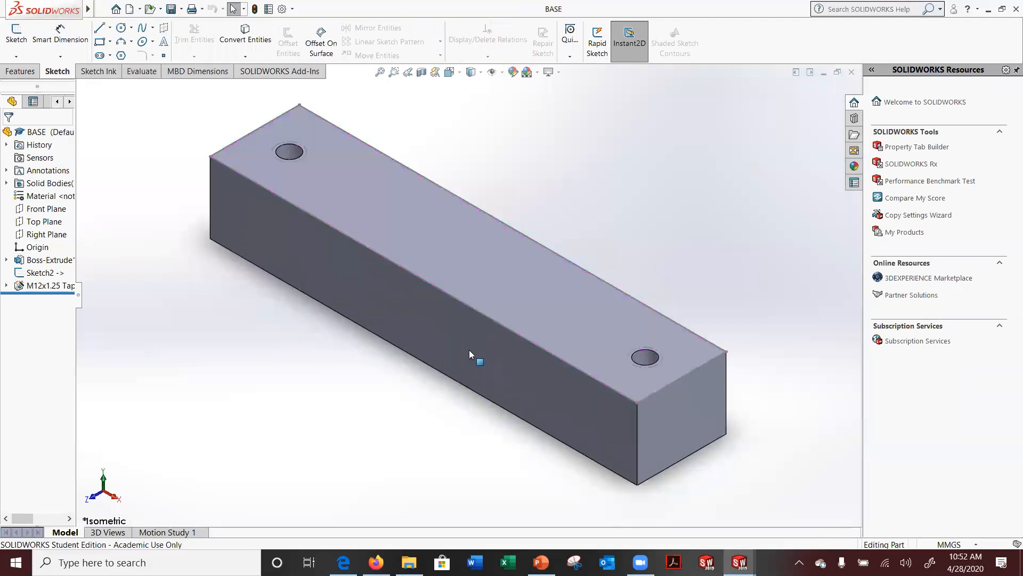
scroll(645, 358, down, 6)
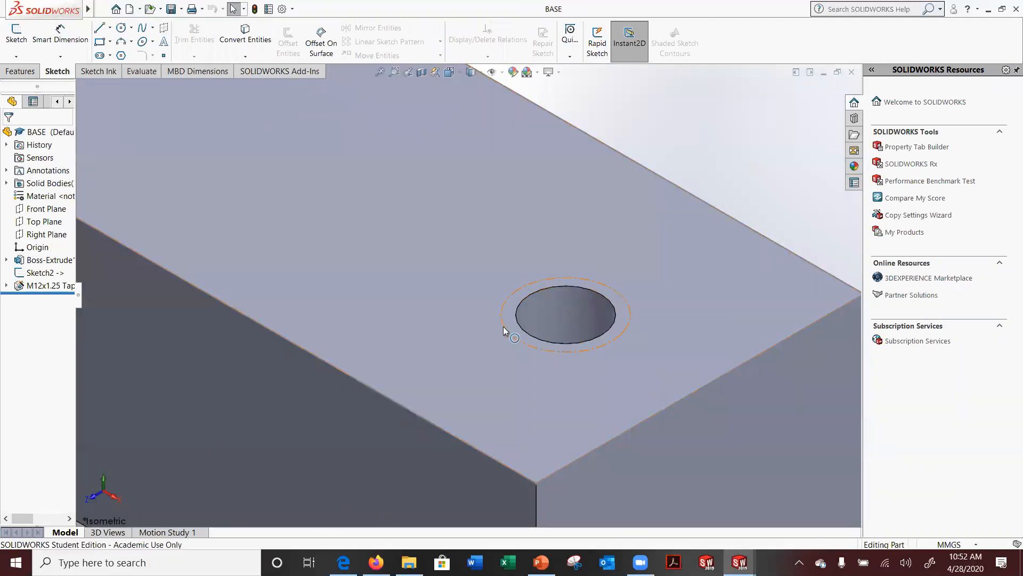
scroll(533, 357, up, 5)
mouse_move(268, 277)
middle_down()
mouse_move(227, 298)
mouse_move(245, 274)
mouse_move(253, 280)
middle_up()
scroll(219, 271, up, 3)
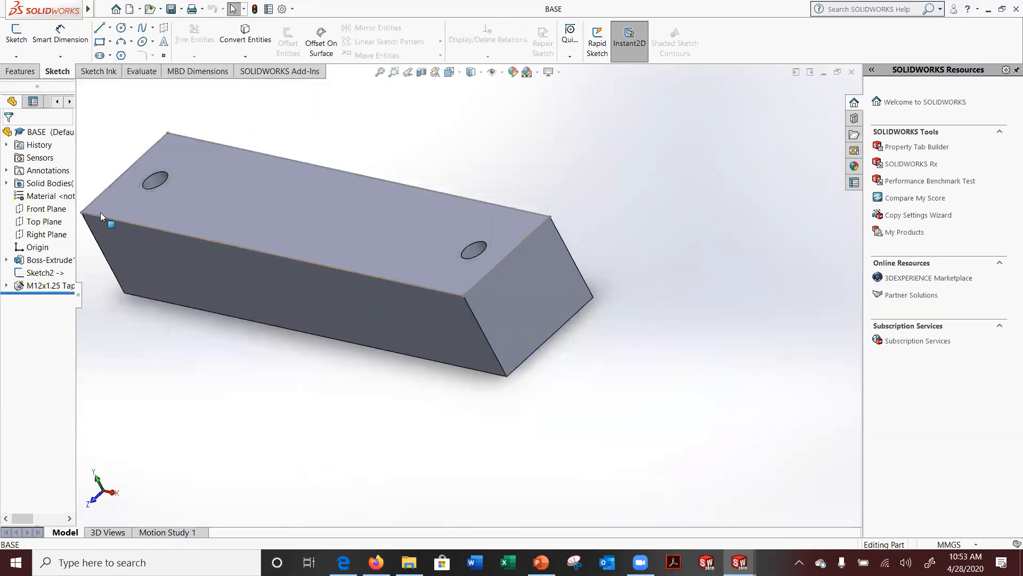
Widen the BASE part's feature tree and expand its Annotations folder to examine the Notes entry
scroll(99, 212, down, 2)
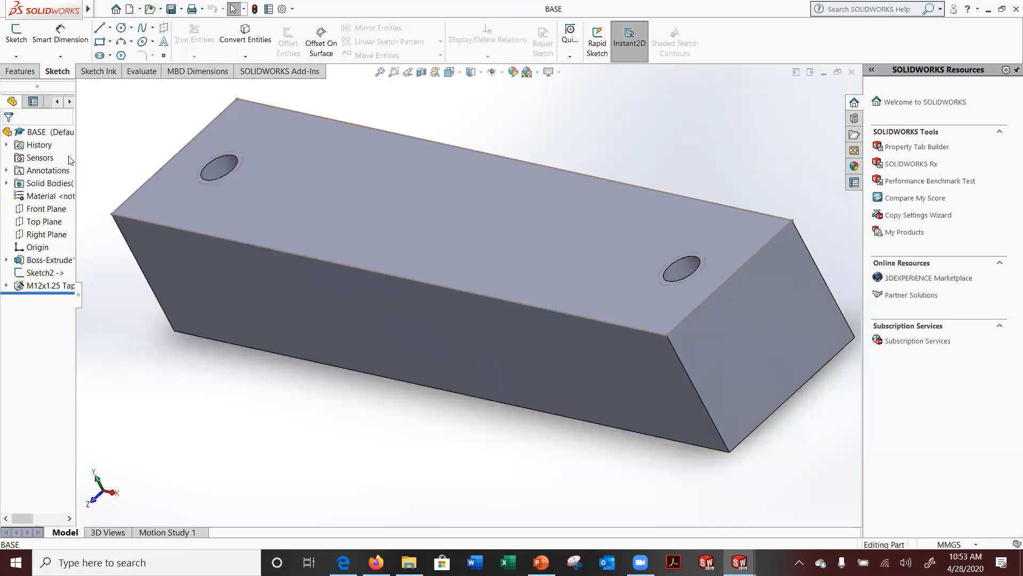
drag(76, 151, 122, 160)
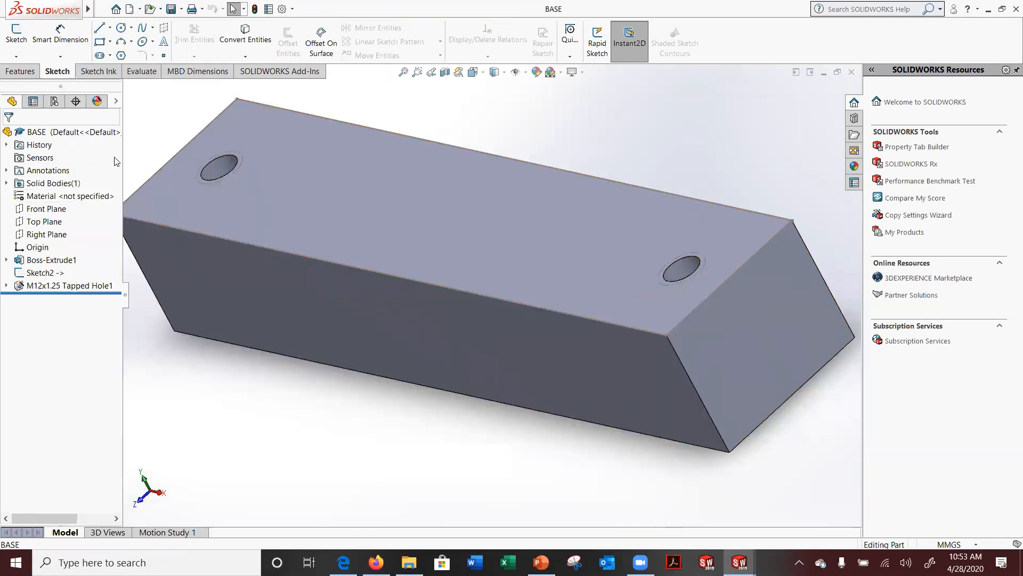
click(66, 174)
click(7, 171)
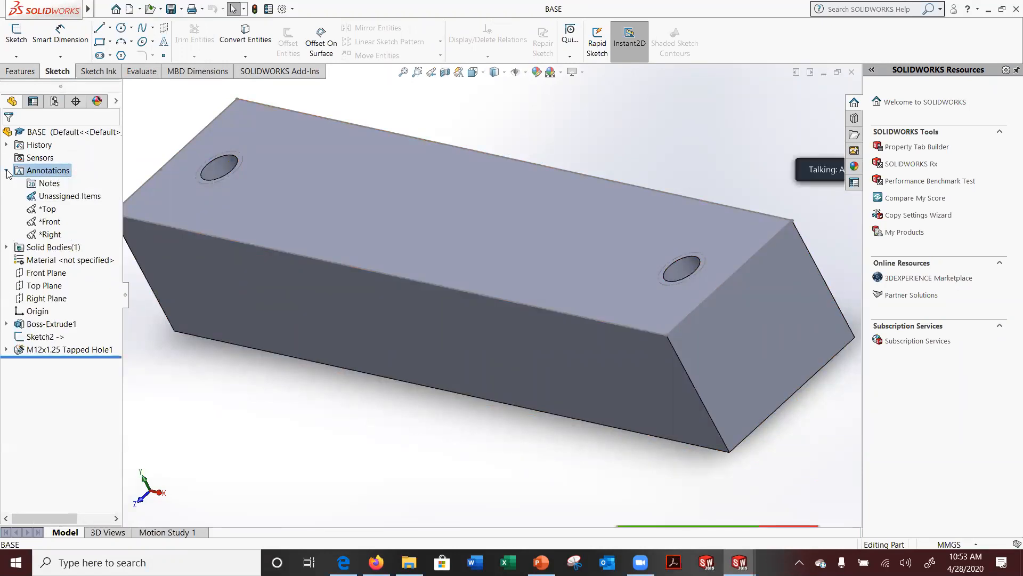
click(47, 184)
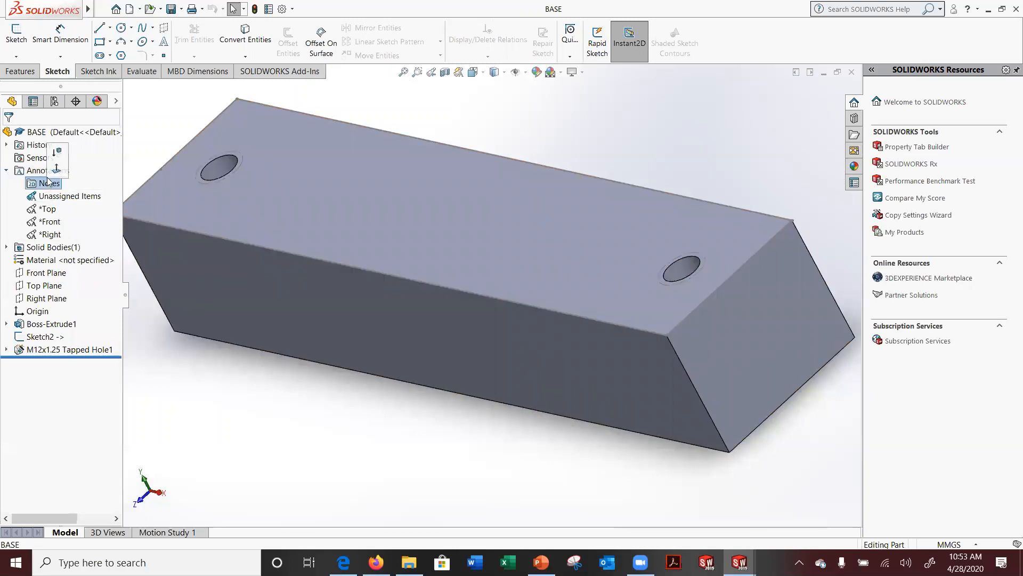
Review the BASE part's document properties and system options, leaving the settings unedited
right_click(43, 137)
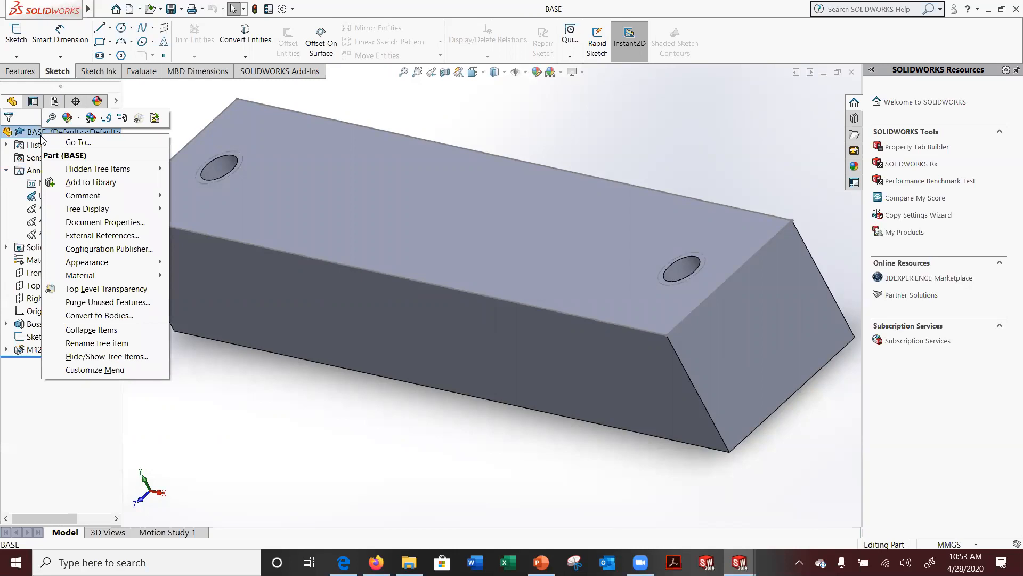
click(101, 222)
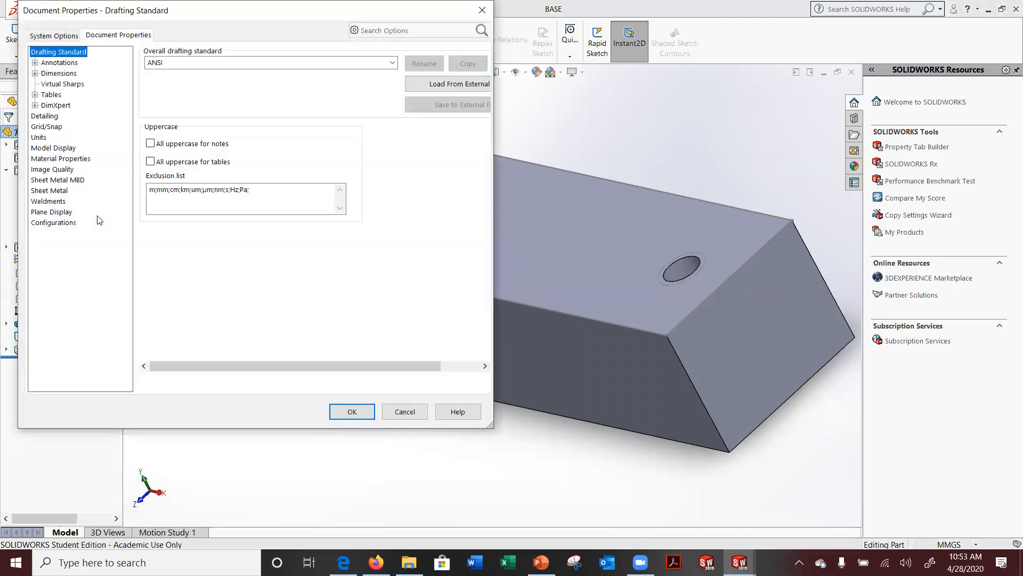
click(58, 36)
click(118, 35)
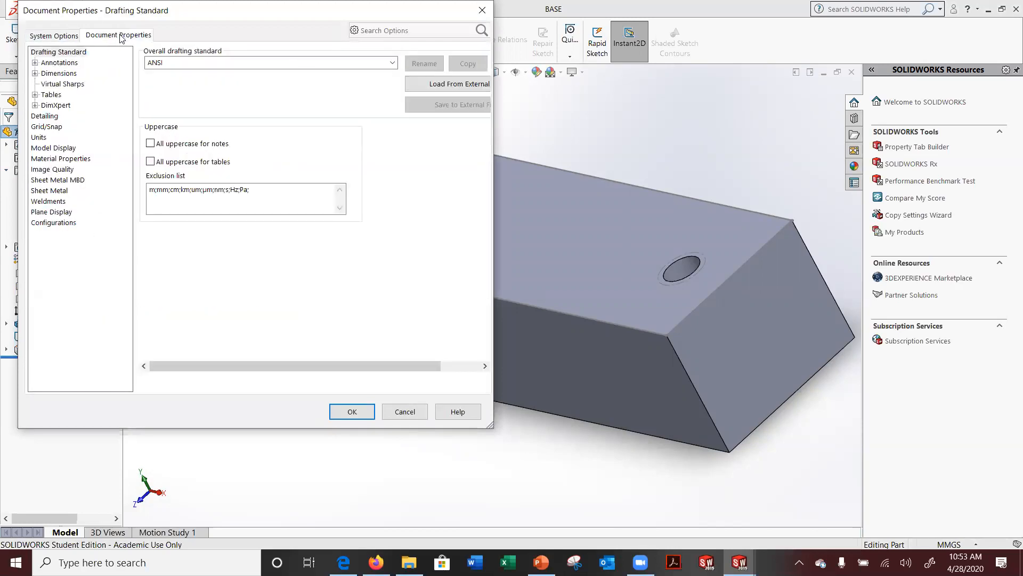
click(482, 10)
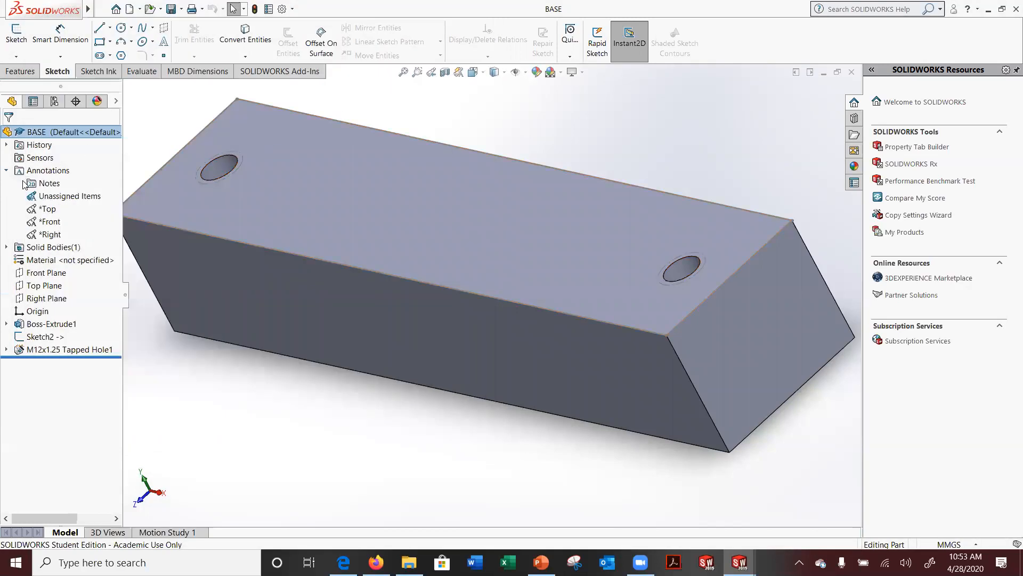
right_click(20, 134)
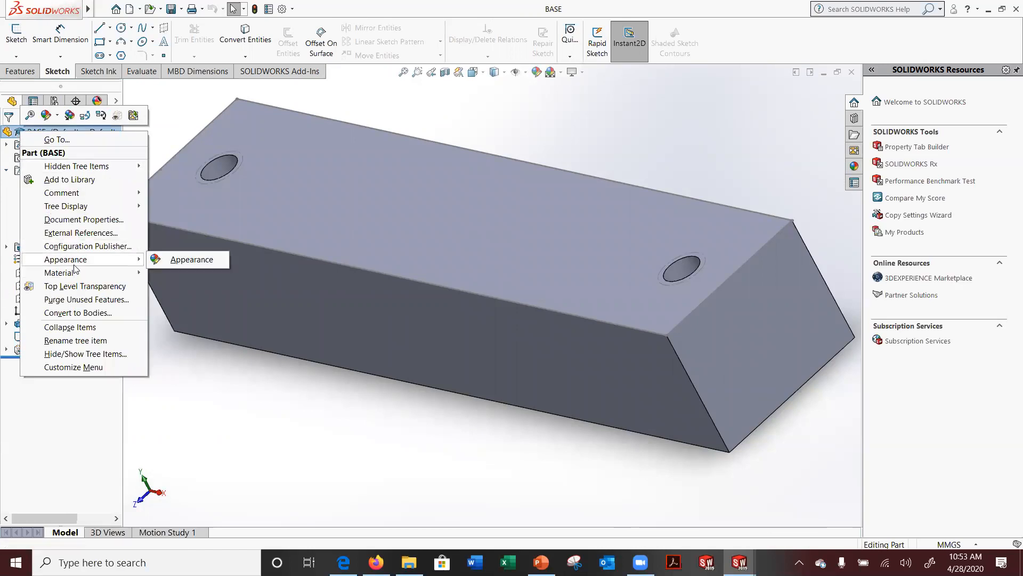
mouse_move(68, 279)
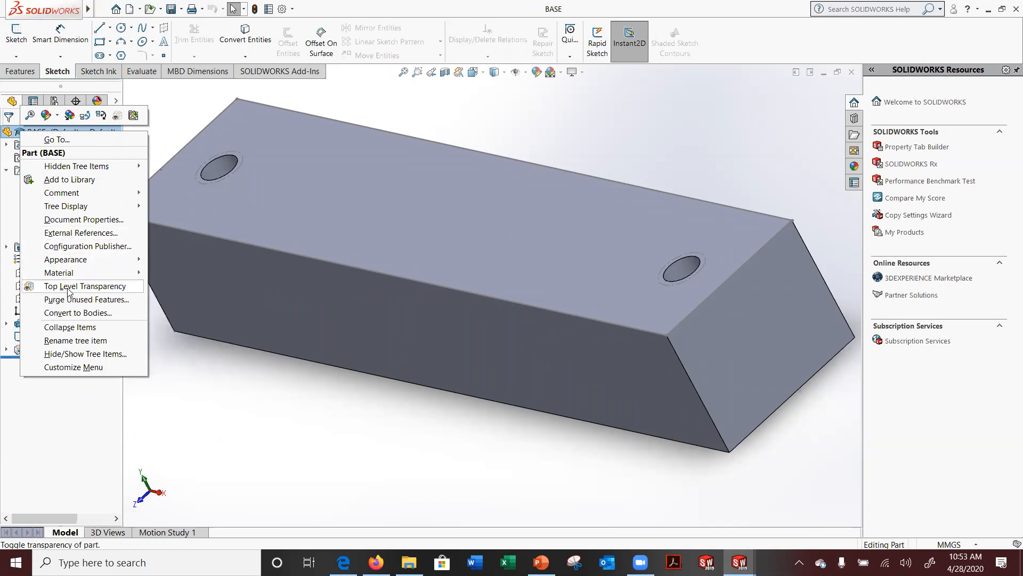
click(175, 402)
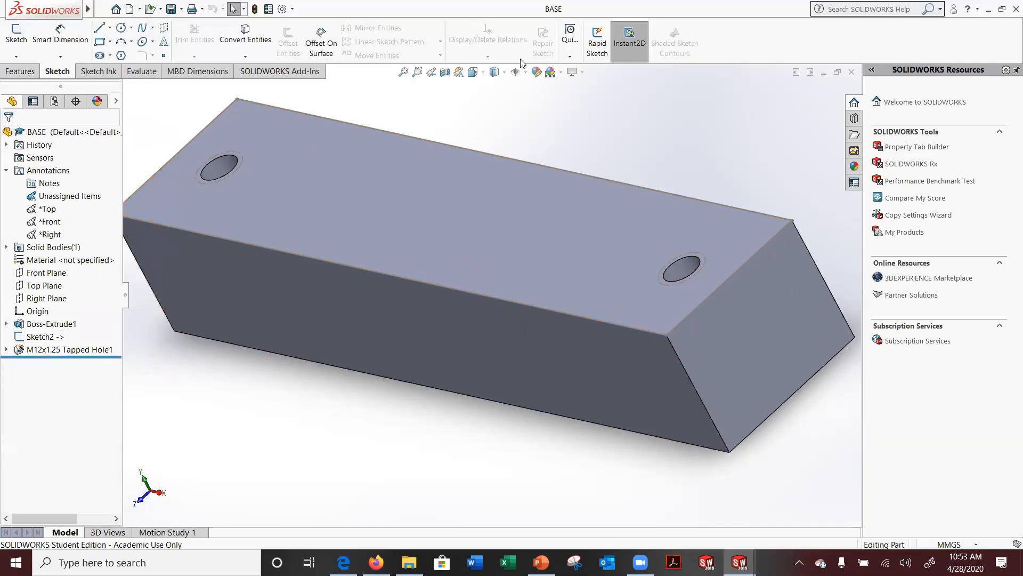
click(6, 171)
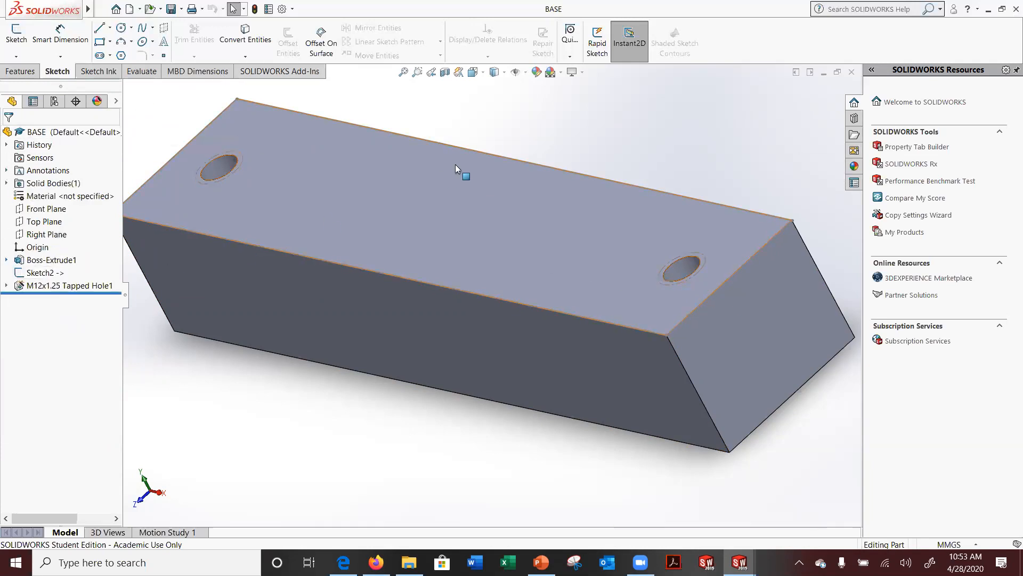
scroll(548, 238, up, 1)
scroll(548, 237, down, 2)
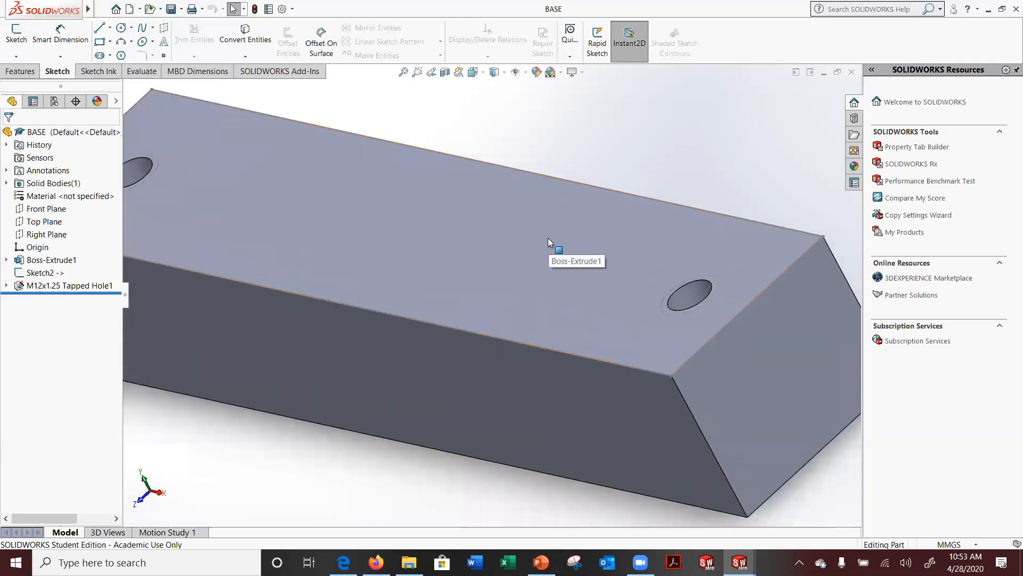
scroll(548, 237, up, 2)
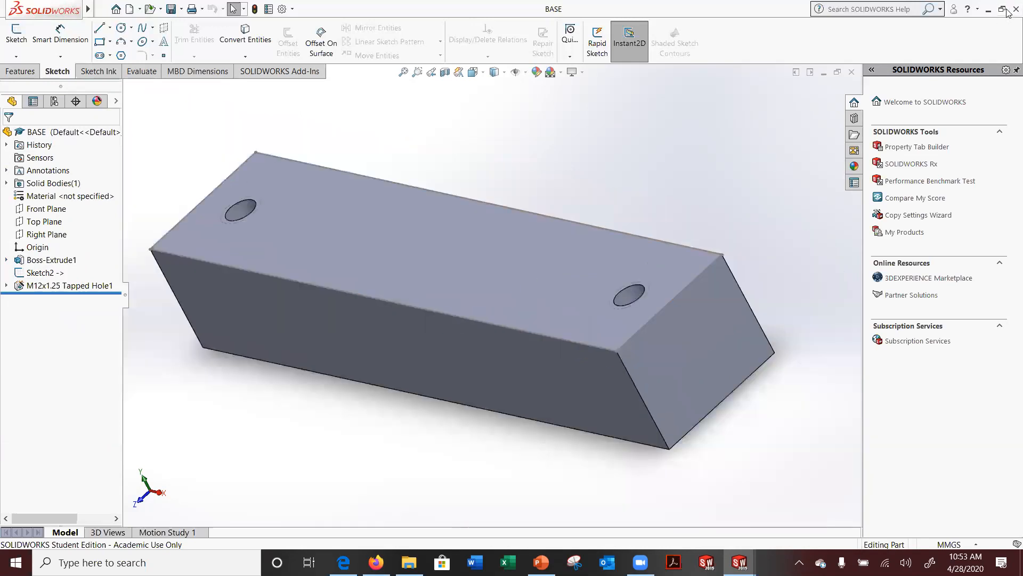
Minimize the BASE part and the PDF handout windows and bring the DRILL JIG drawing to the front
click(991, 11)
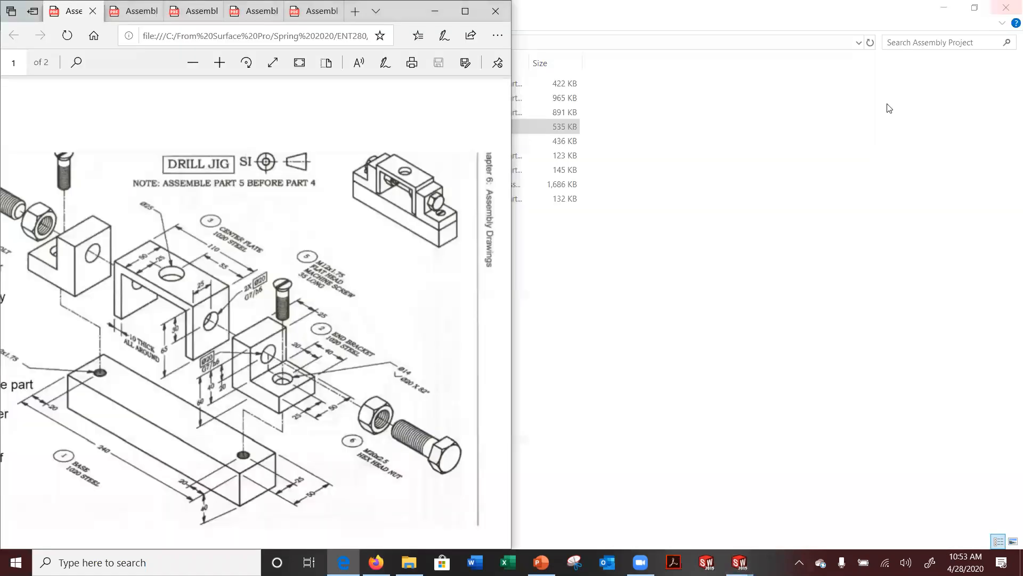
click(435, 10)
click(740, 562)
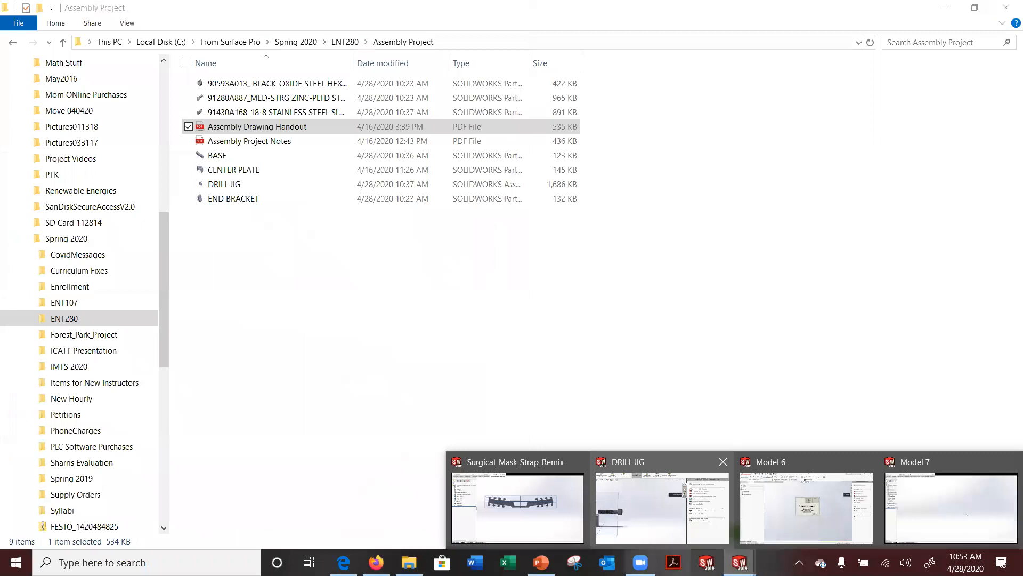
click(661, 501)
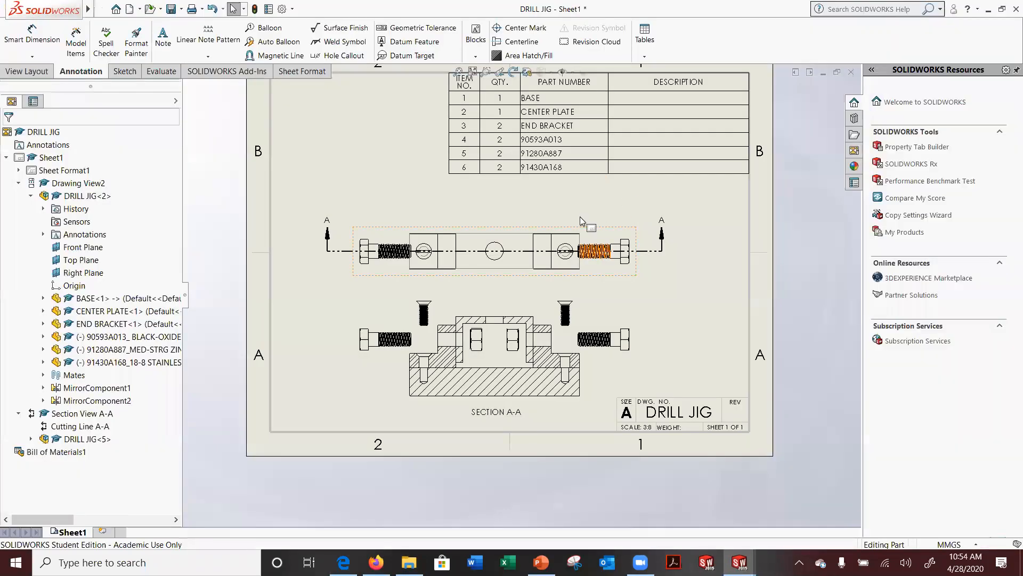
Add item number balloons to both hex head cap screws and both slotted flat head screws in Section A-A
scroll(557, 186, down, 1)
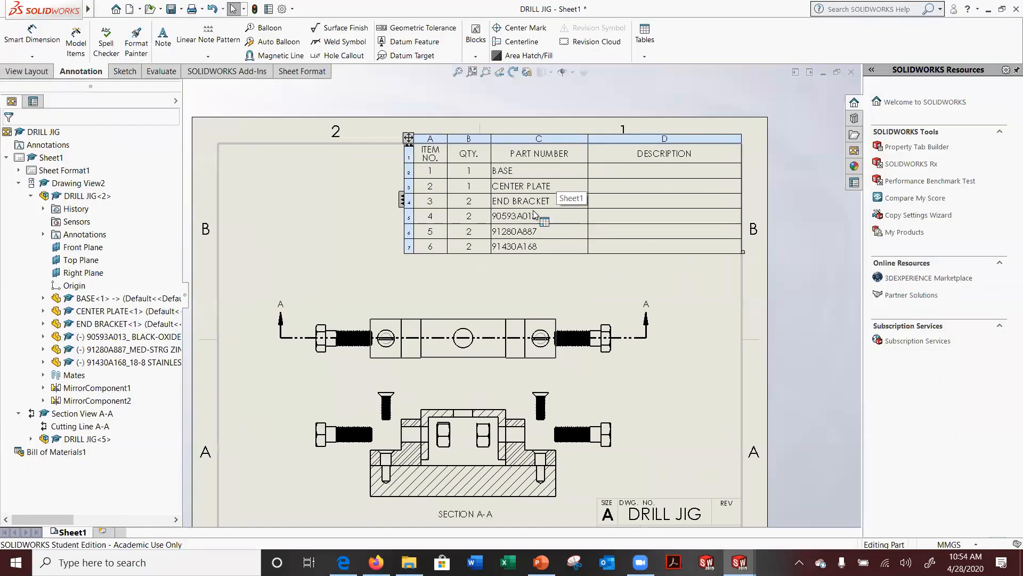
click(265, 28)
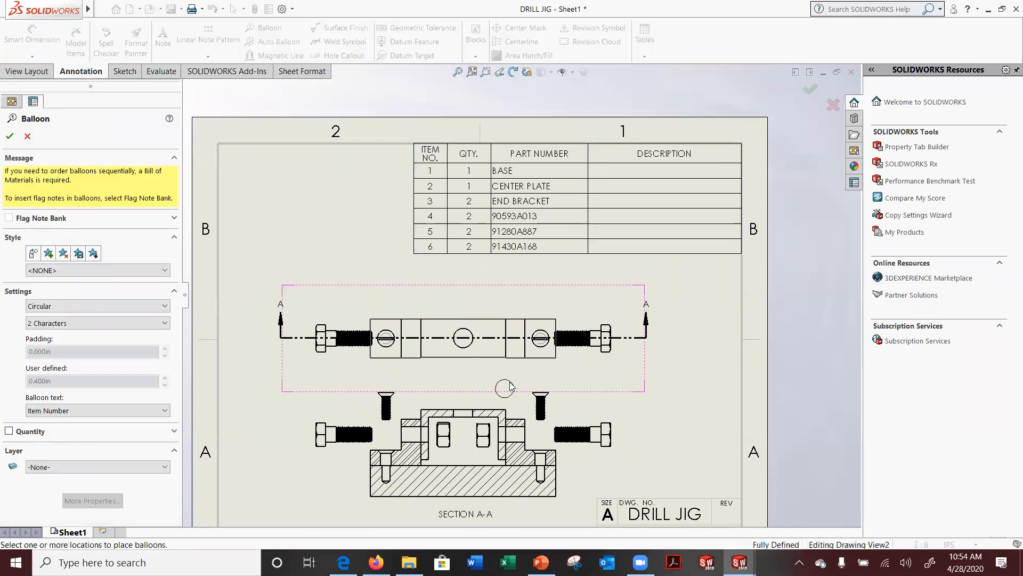
click(607, 430)
click(665, 406)
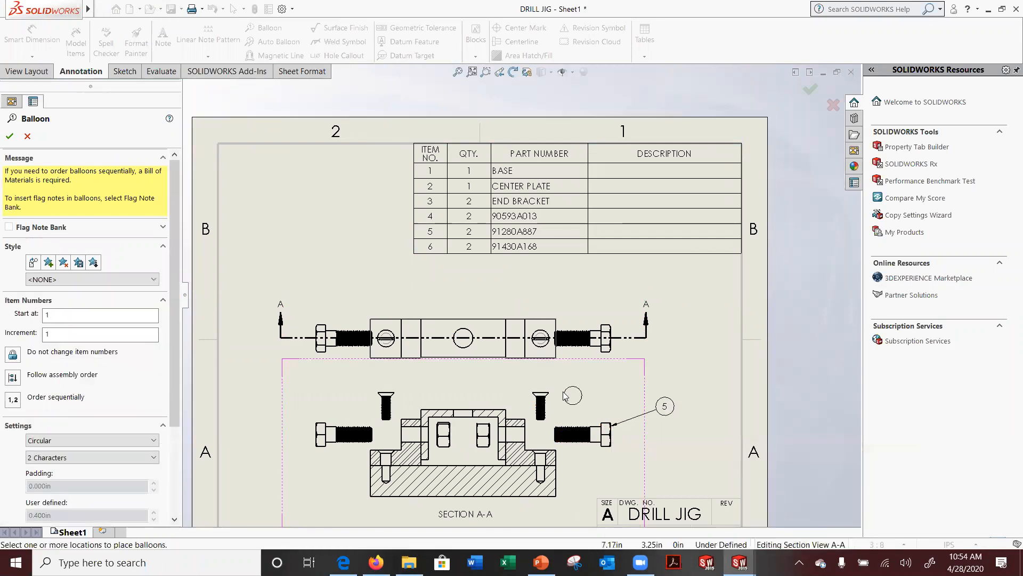
click(551, 393)
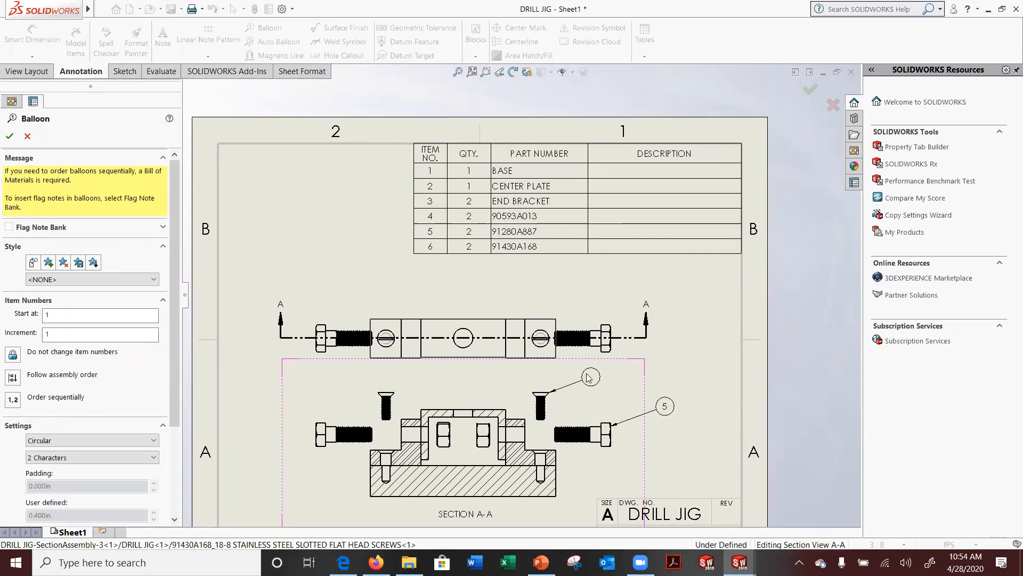
click(587, 378)
click(382, 395)
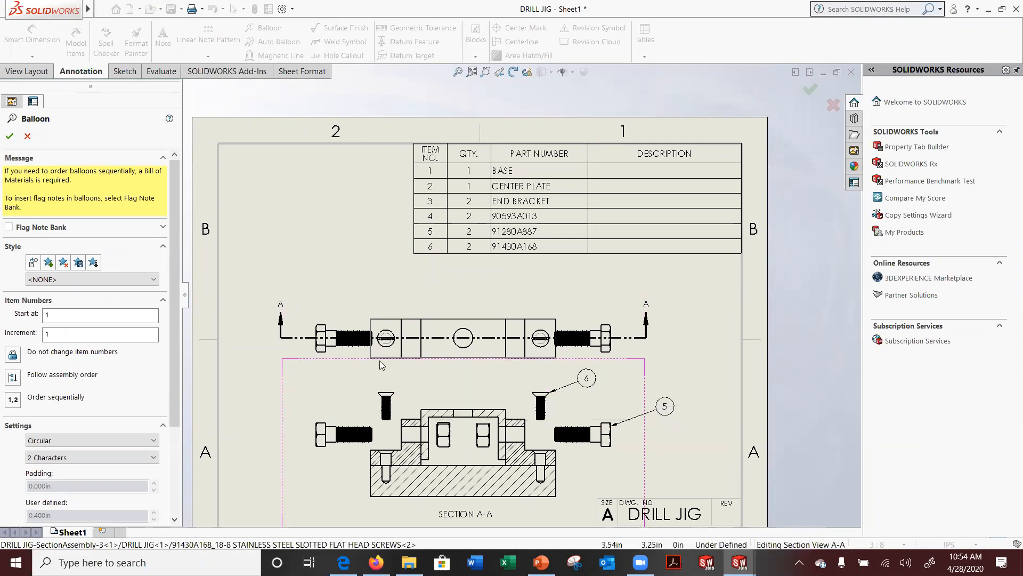
click(346, 378)
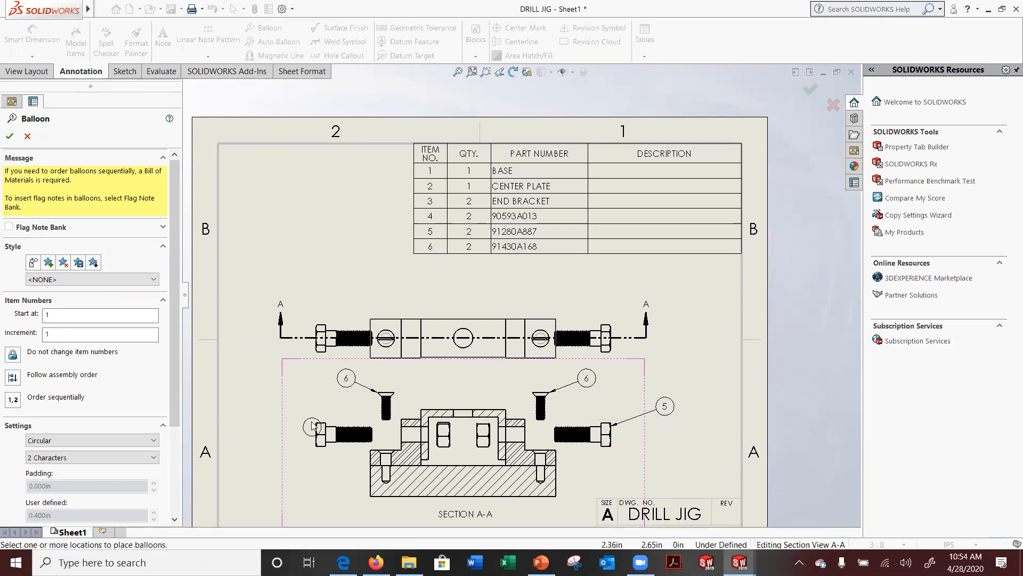
click(319, 426)
click(295, 405)
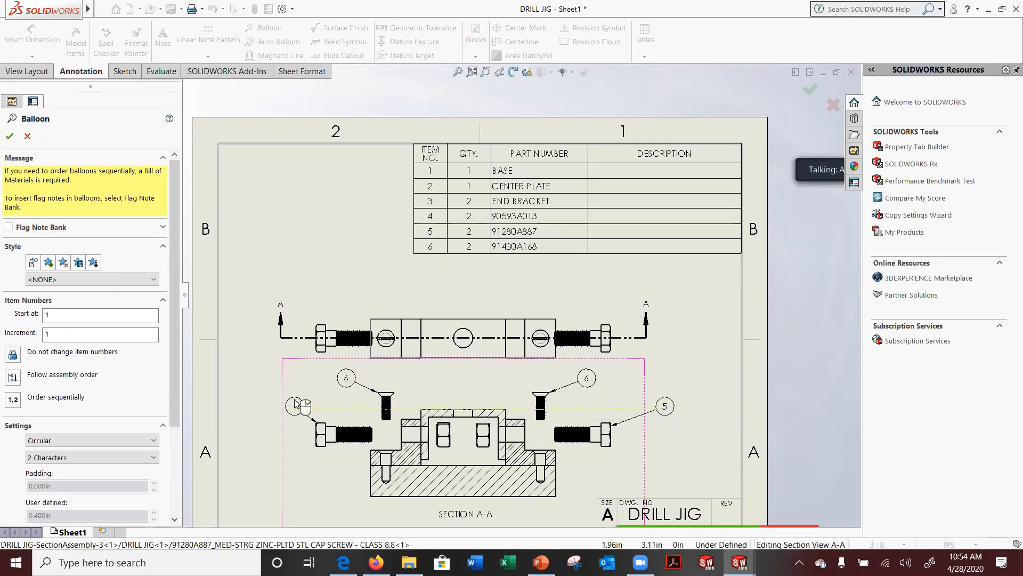
Balloon the base at its lower corner and the center plate at its upper edge in Section A-A
scroll(462, 431, down, 5)
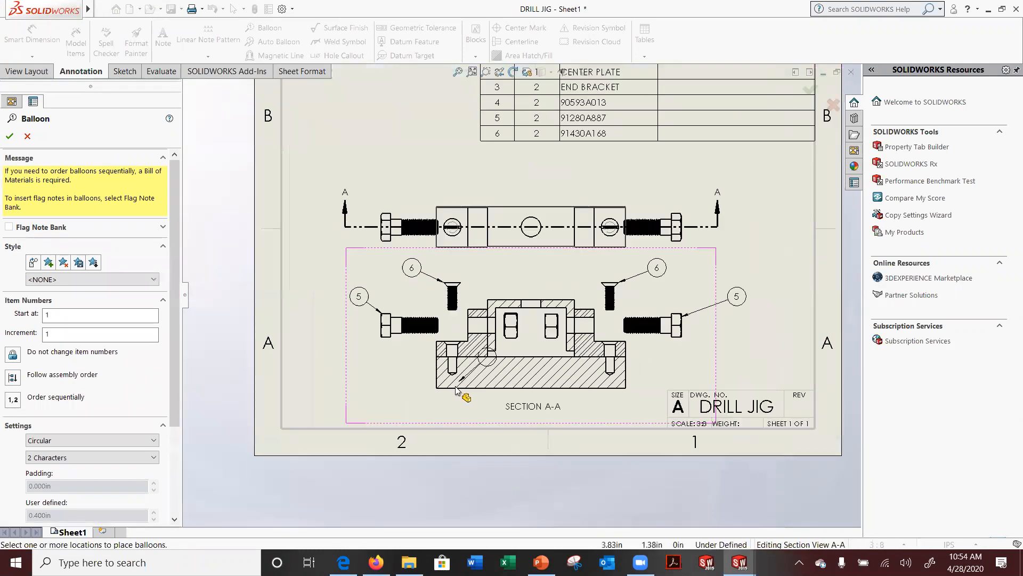
click(440, 382)
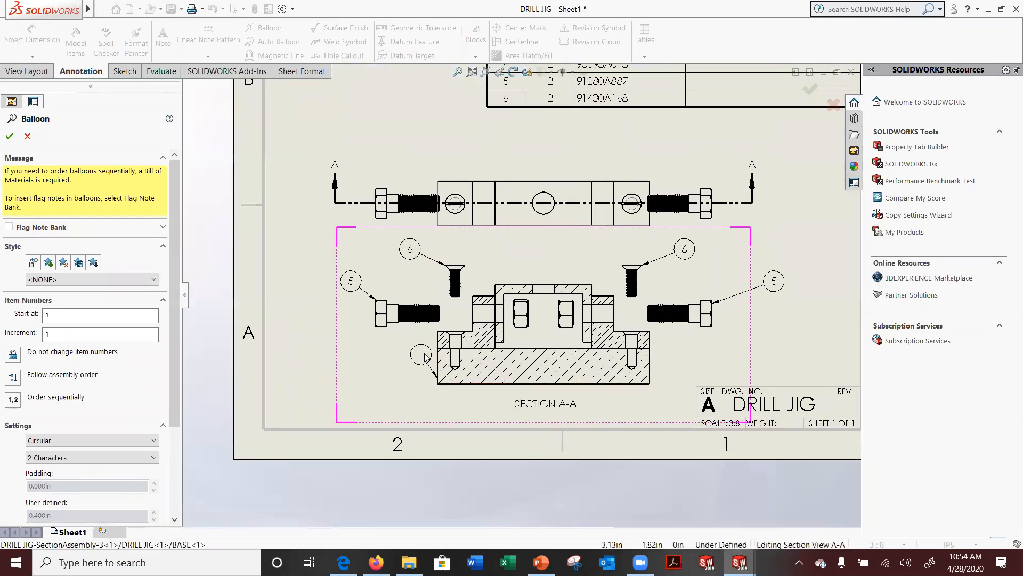
click(410, 398)
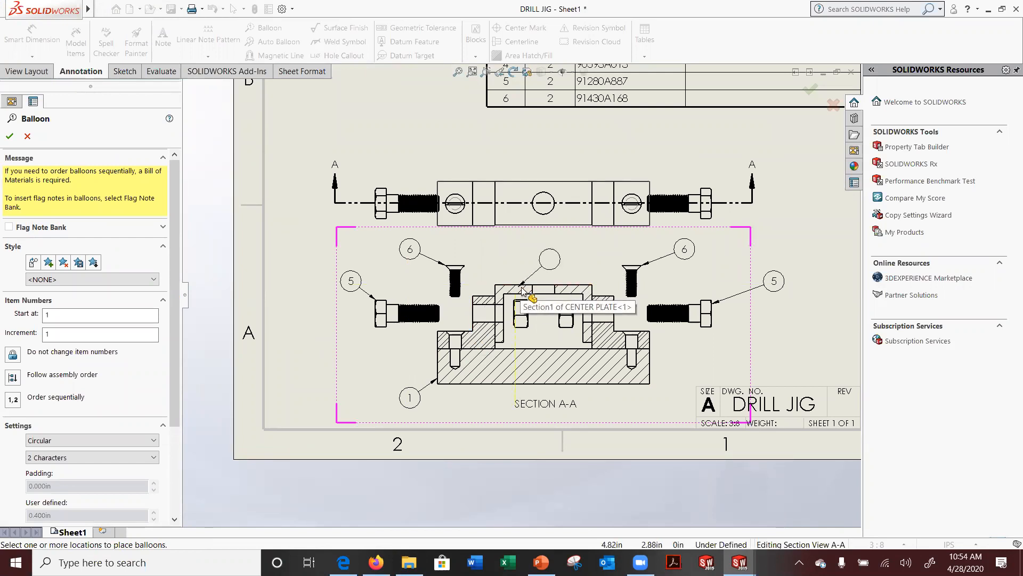
click(562, 285)
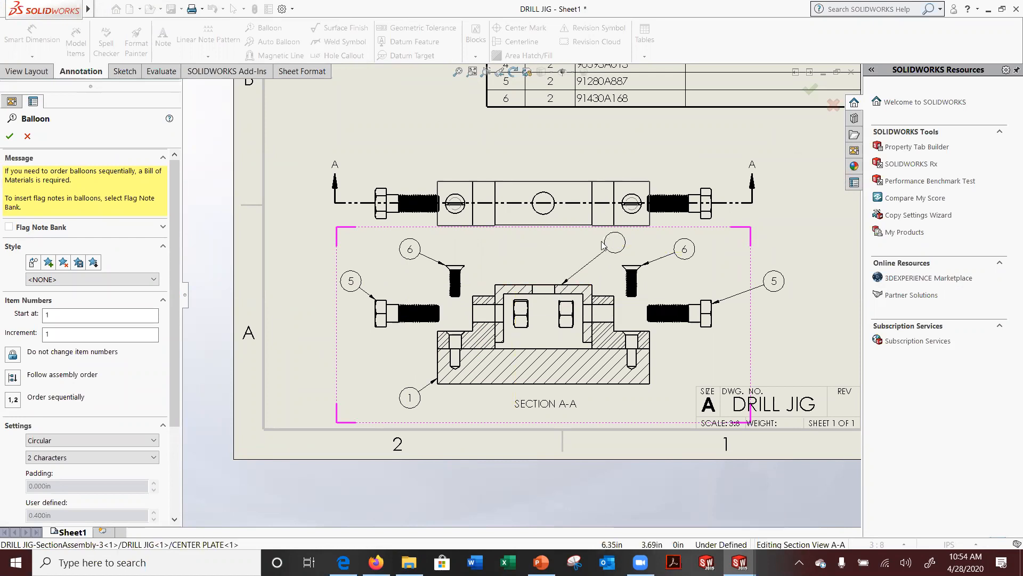
click(585, 258)
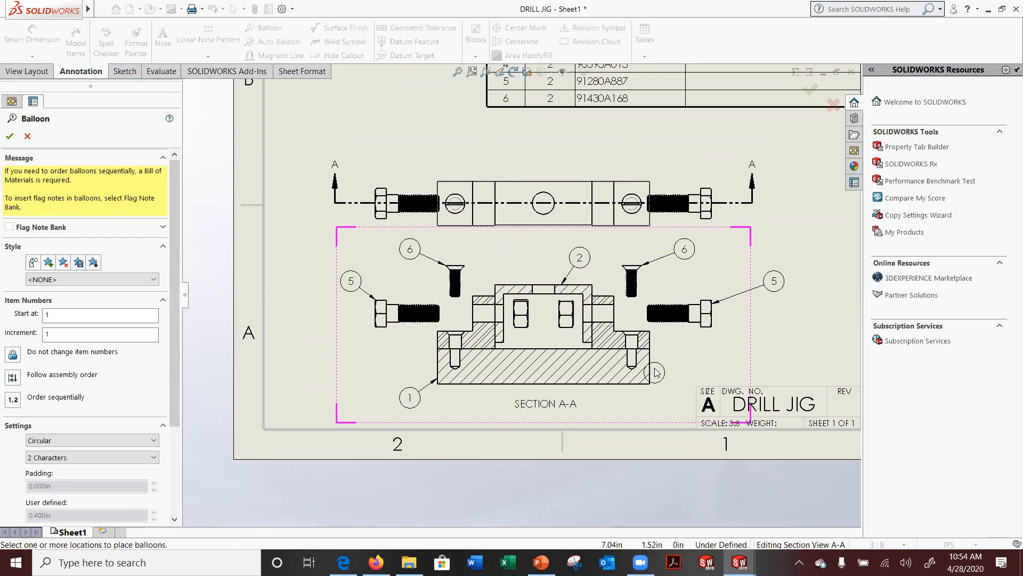
Place item number balloons on the outer edges of both end brackets in Section A-A
click(652, 338)
click(699, 350)
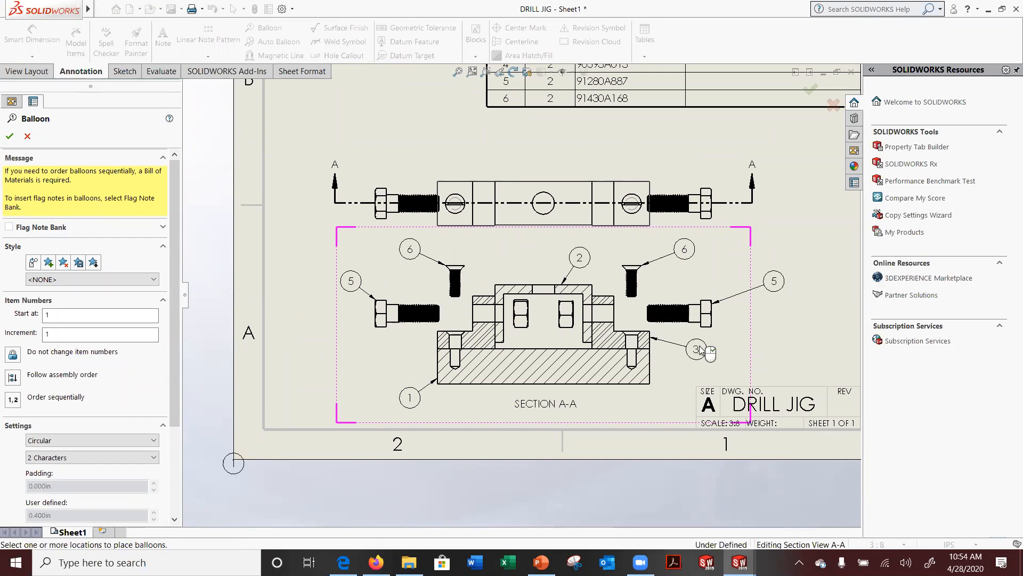
click(441, 342)
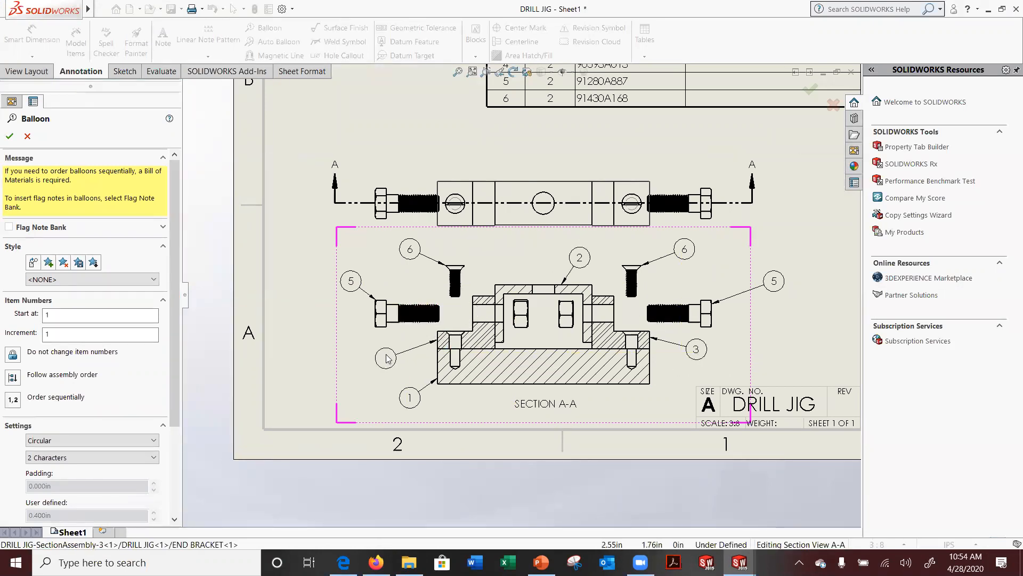
click(388, 358)
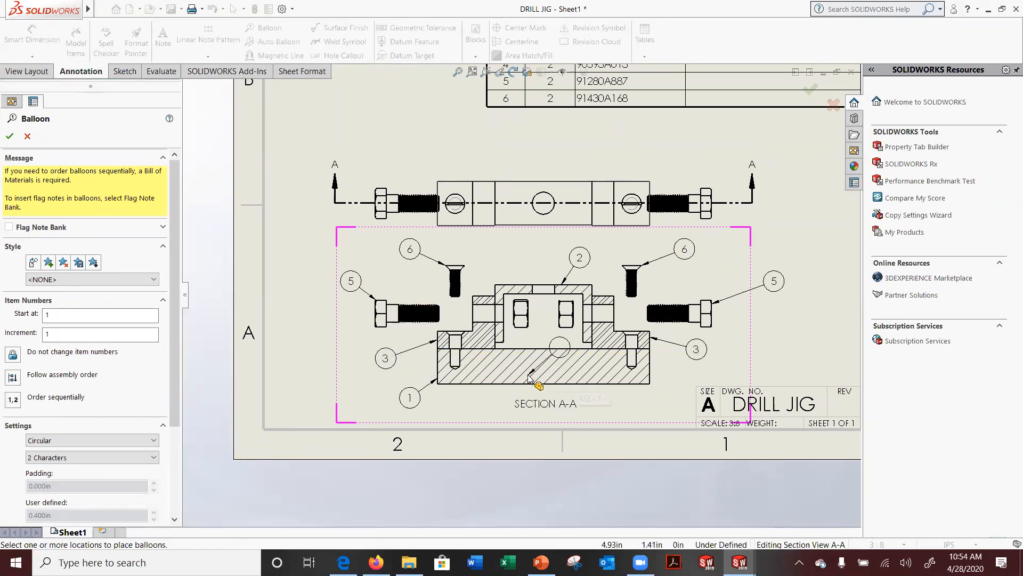
Balloon the two hex nuts inside the center plate in Section A-A and finish the Balloon command
click(523, 304)
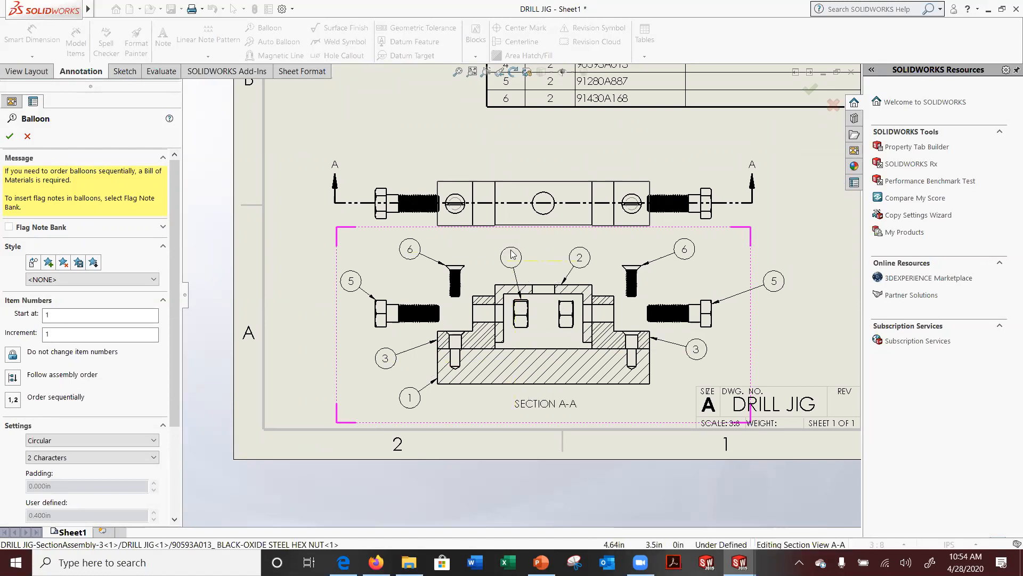
click(510, 257)
click(569, 306)
click(611, 249)
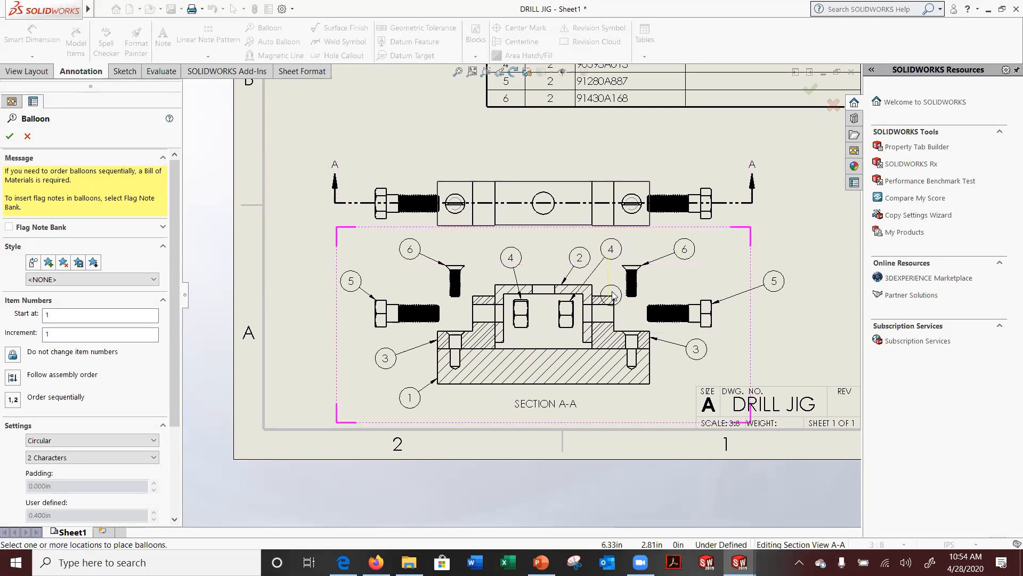
key(Escape)
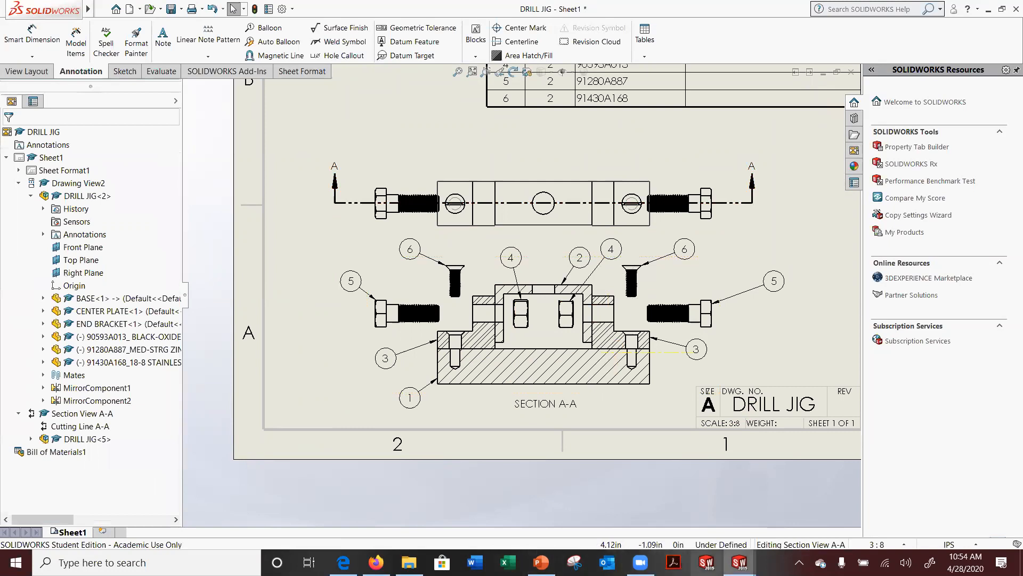
Open the Assembly Drawing Handout PDF, examine the balloon layout on page 2, and return to the DRILL JIG drawing
click(409, 562)
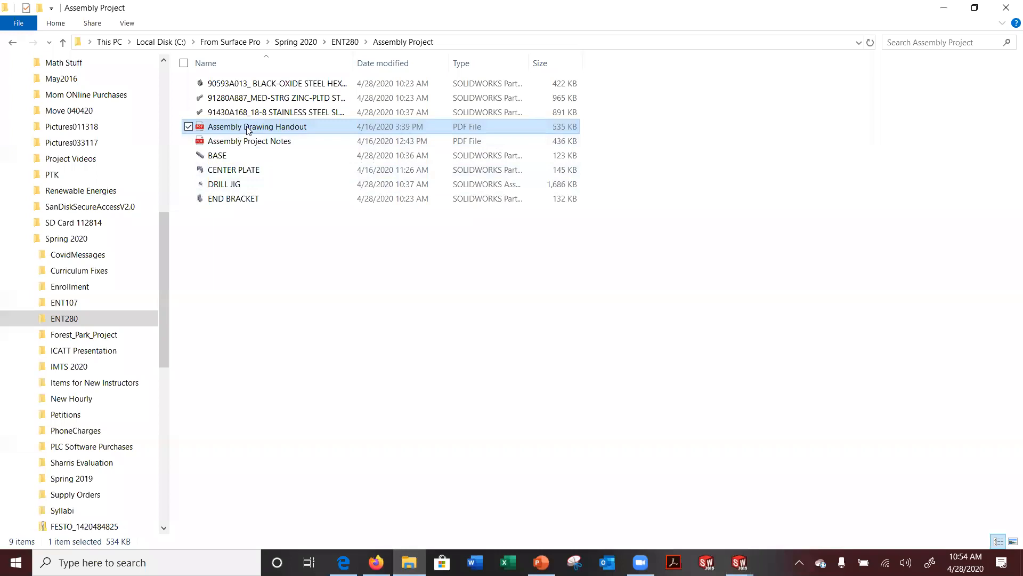
double_click(247, 128)
scroll(253, 365, down, 15)
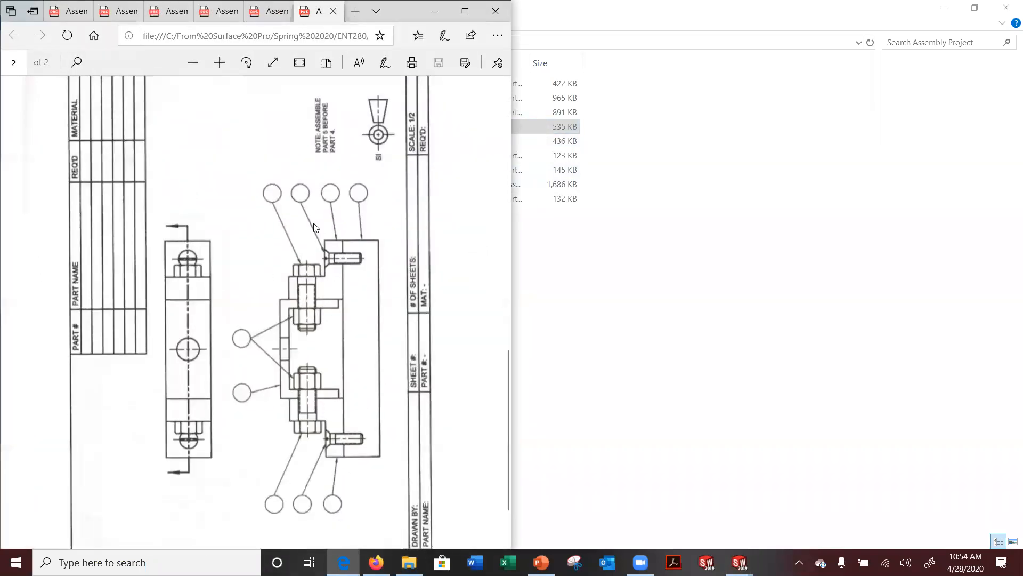
click(495, 11)
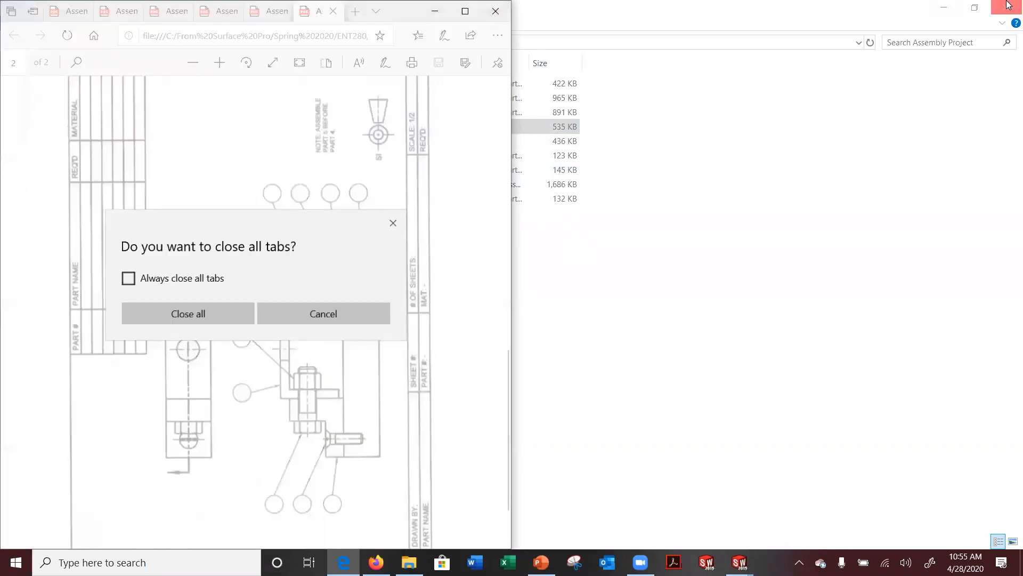
click(947, 8)
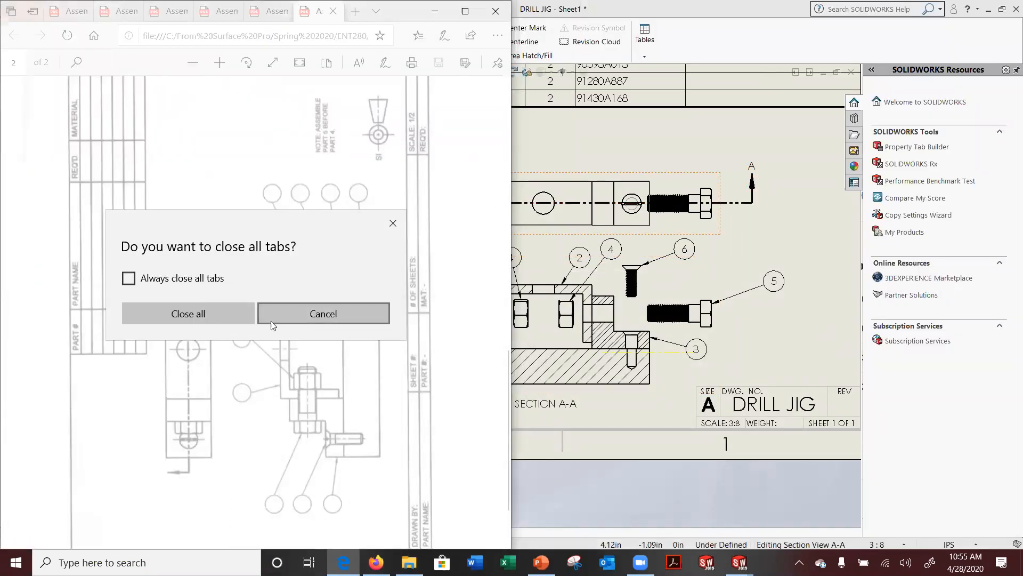
click(435, 11)
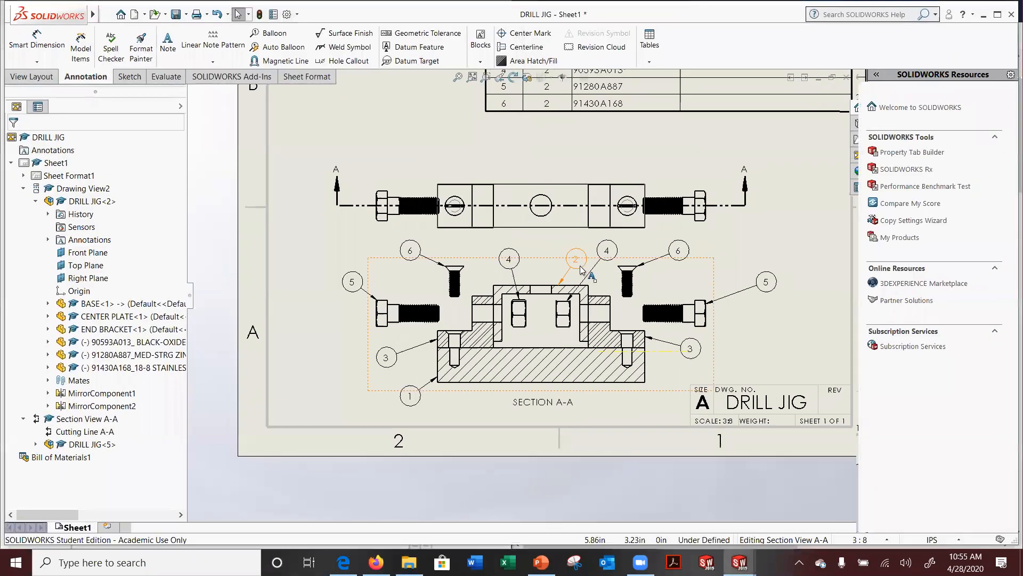
Delete the item 4 balloon attached to the right-hand hex nut in Section A-A
scroll(576, 268, down, 3)
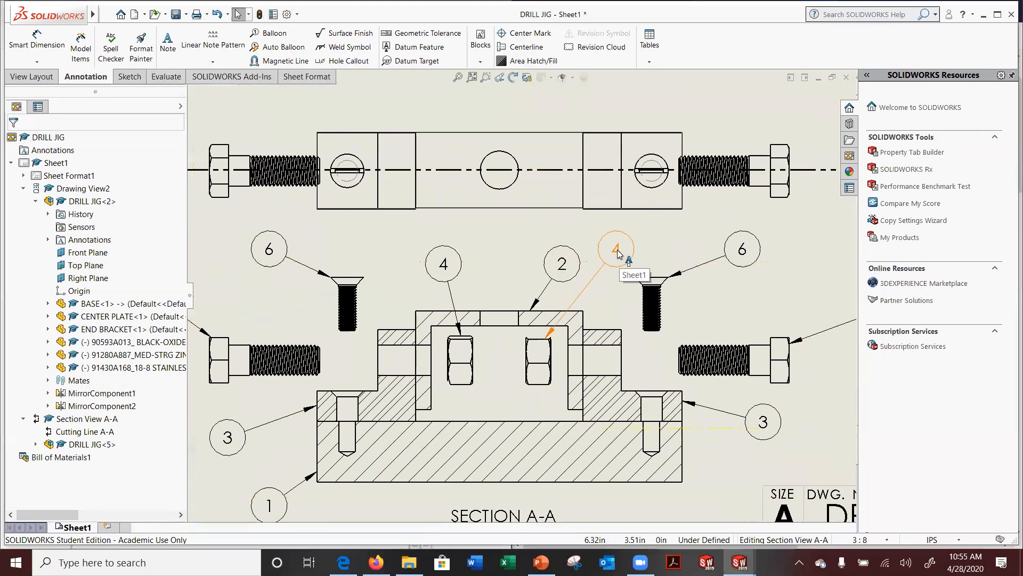
click(617, 250)
key(Delete)
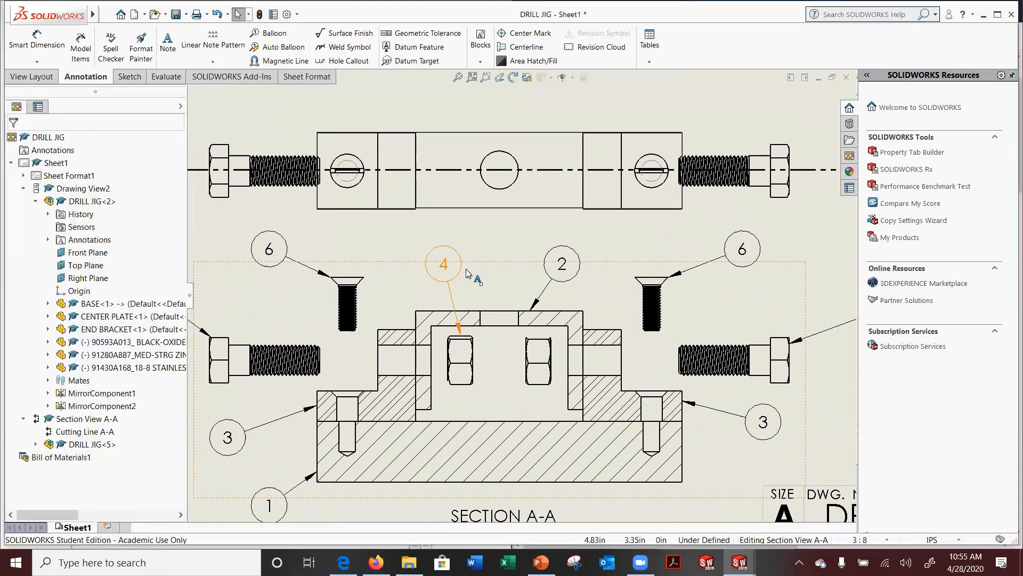
Move the center plate's balloon and arrowhead to the plate's upper right corner, and reposition the remaining hex nut balloon midway above both nuts
click(564, 270)
drag(563, 269, 607, 272)
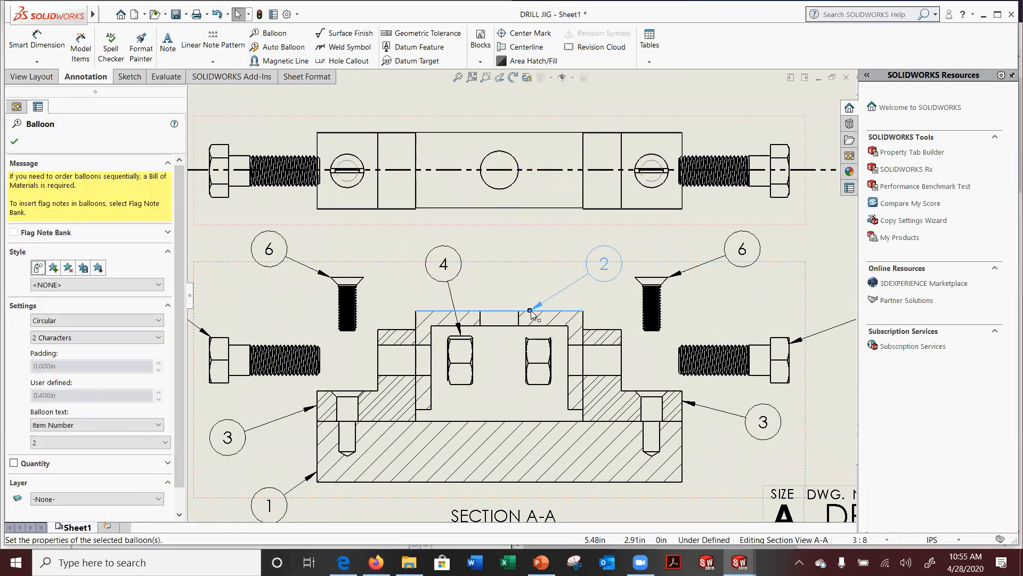
drag(530, 310, 579, 311)
mouse_move(445, 266)
mouse_down()
mouse_move(509, 253)
mouse_move(505, 266)
mouse_up()
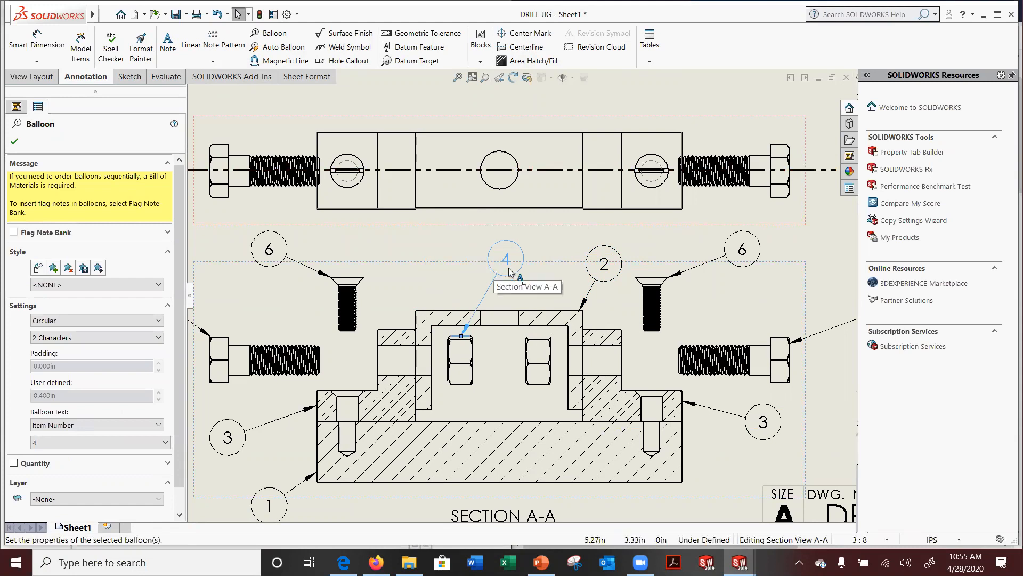
scroll(184, 330, down, 1)
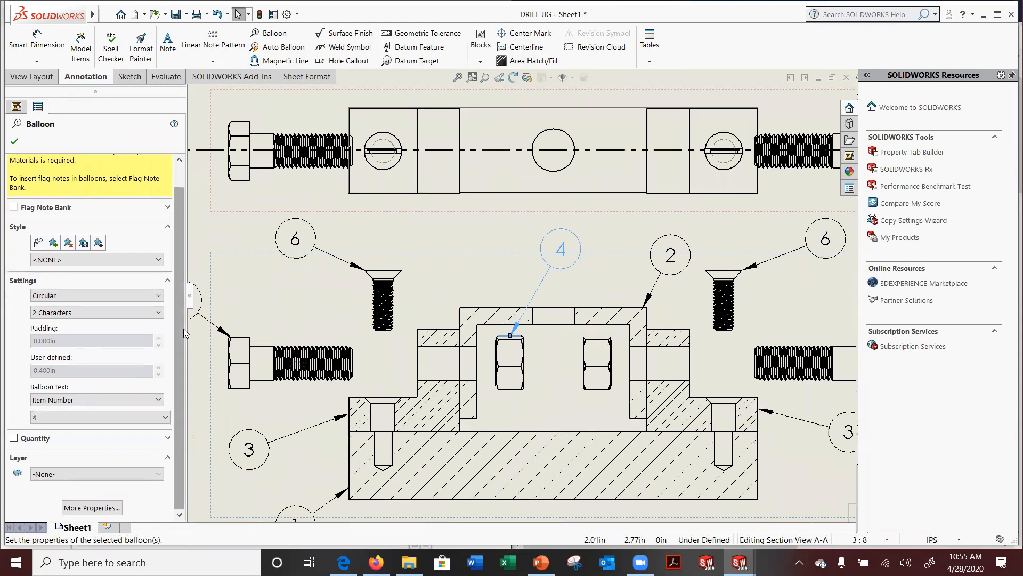
click(13, 140)
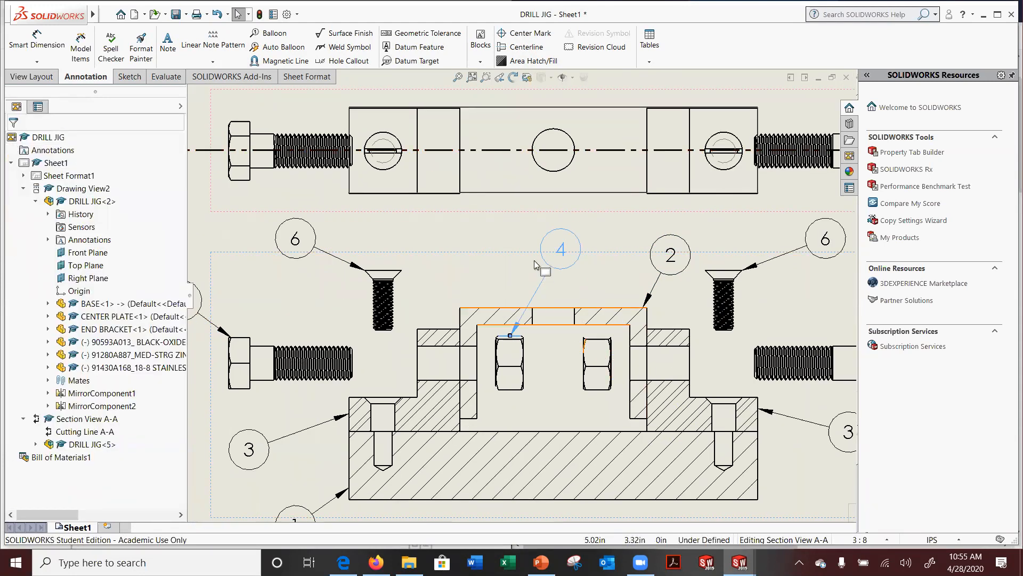
Examine the hex nut balloon's commands and properties for a way to attach a second leader
right_click(557, 264)
click(527, 256)
right_click(560, 247)
click(561, 249)
right_click(561, 249)
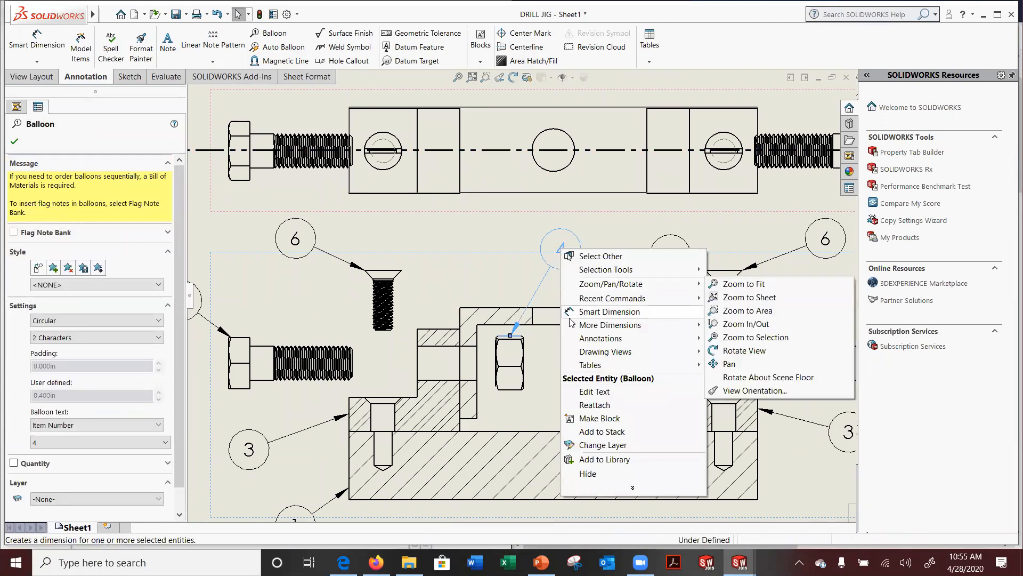
mouse_move(573, 325)
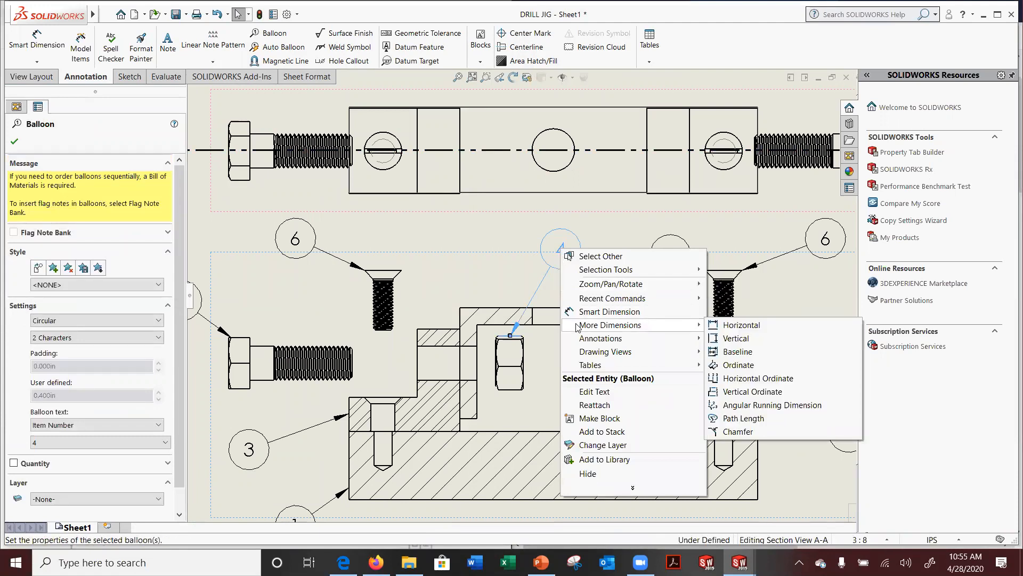
click(452, 226)
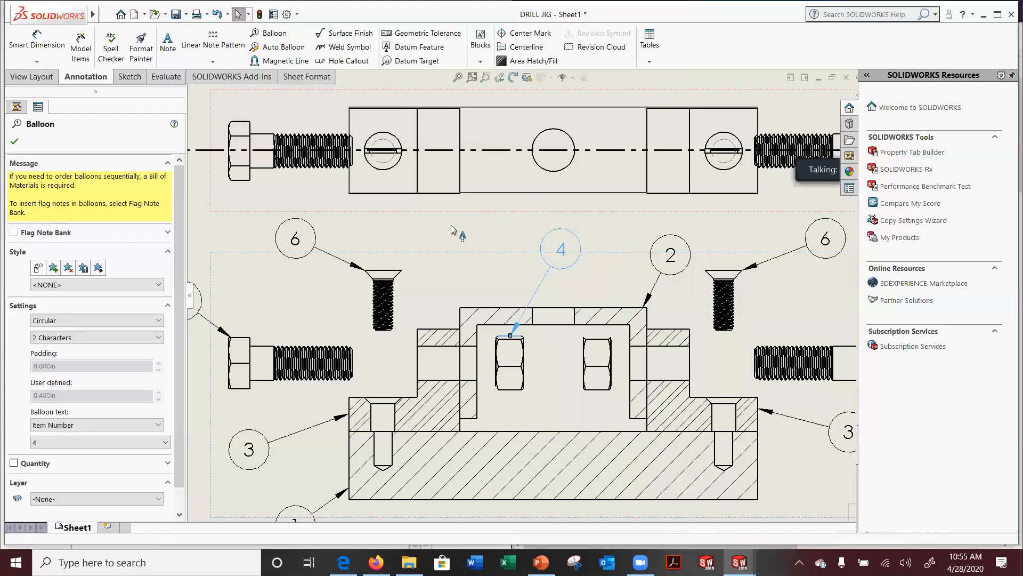
click(451, 229)
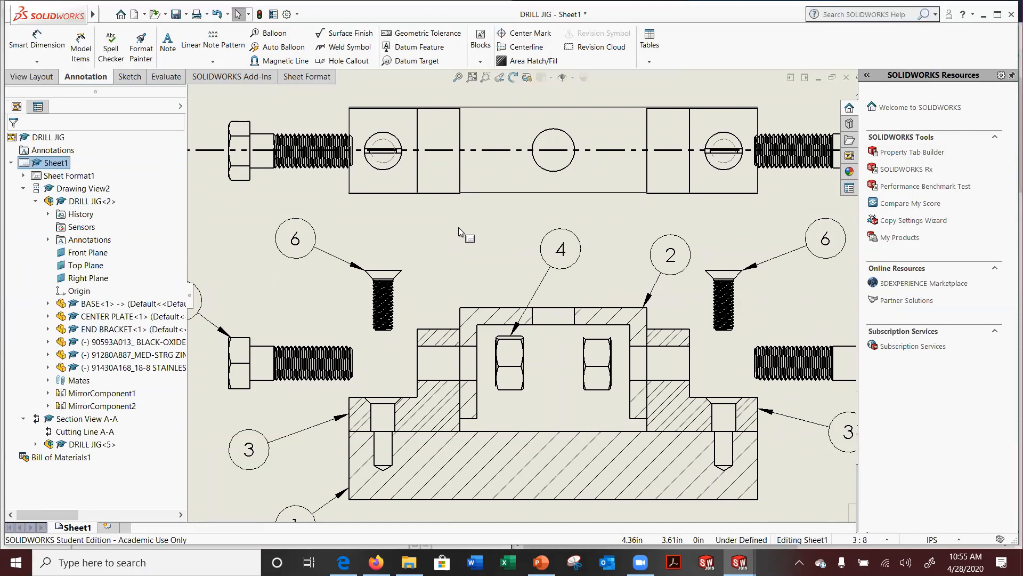
click(561, 262)
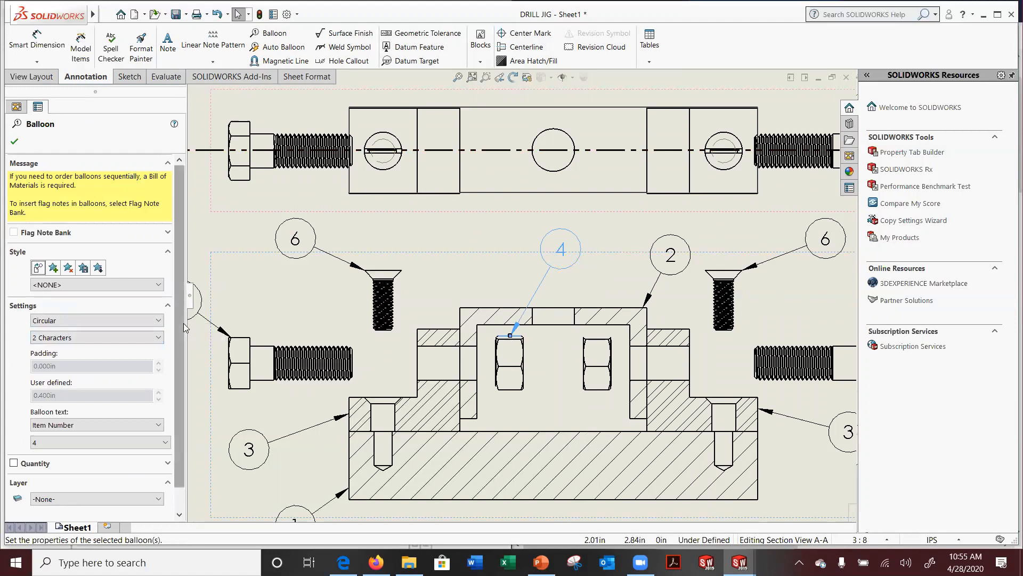
scroll(176, 329, down, 1)
scroll(172, 360, up, 1)
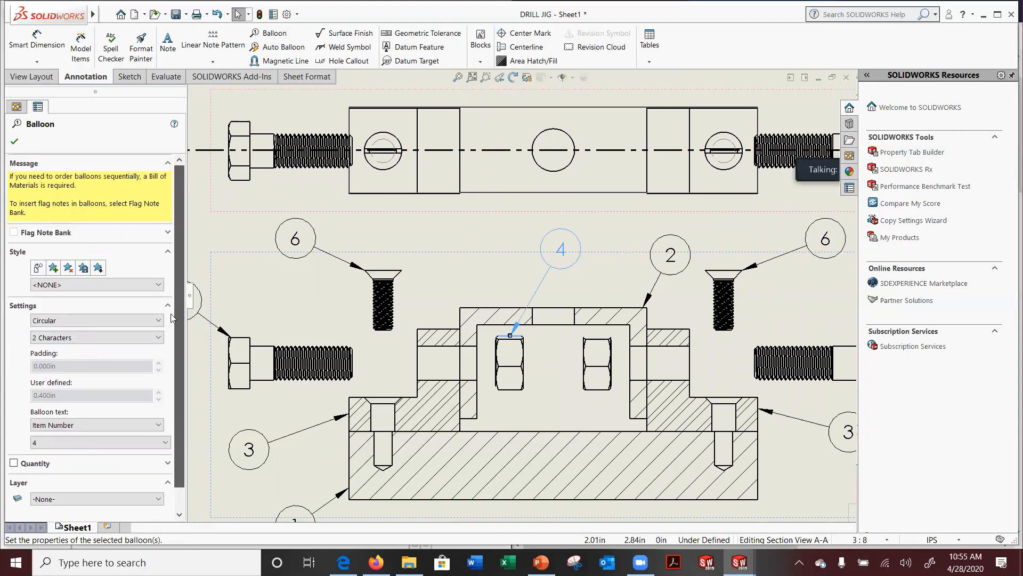
scroll(170, 313, down, 1)
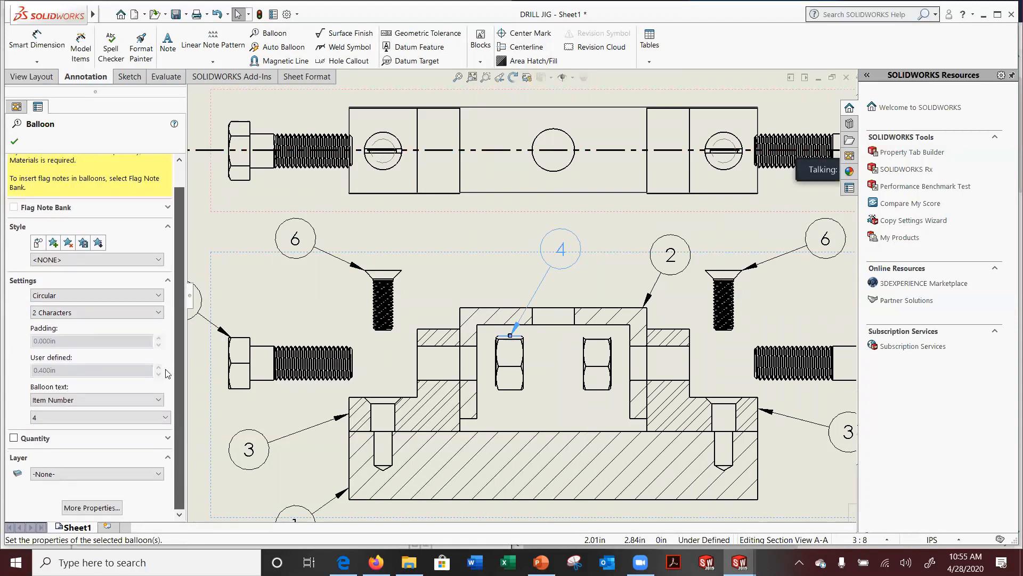
click(167, 207)
click(168, 208)
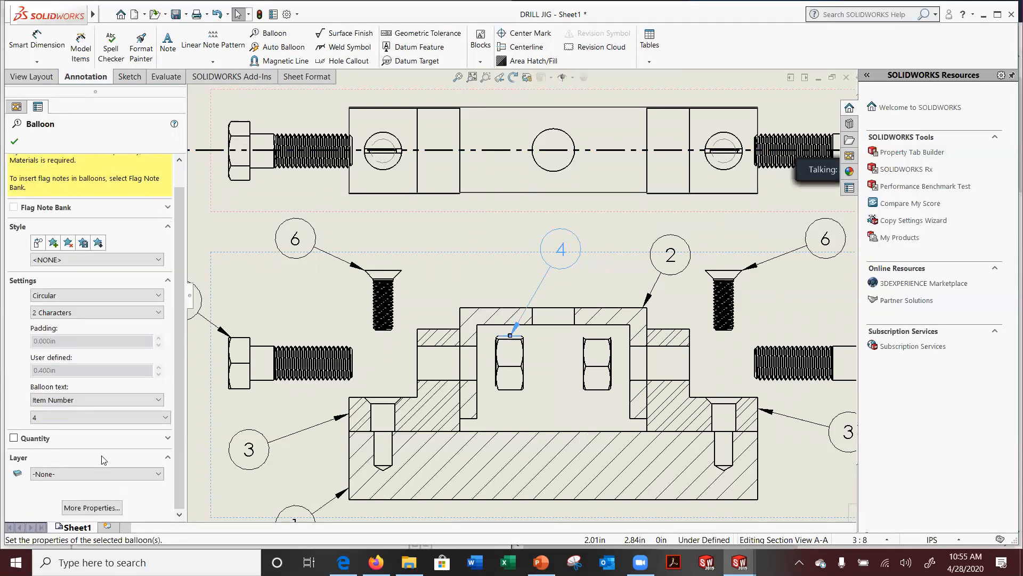
click(14, 438)
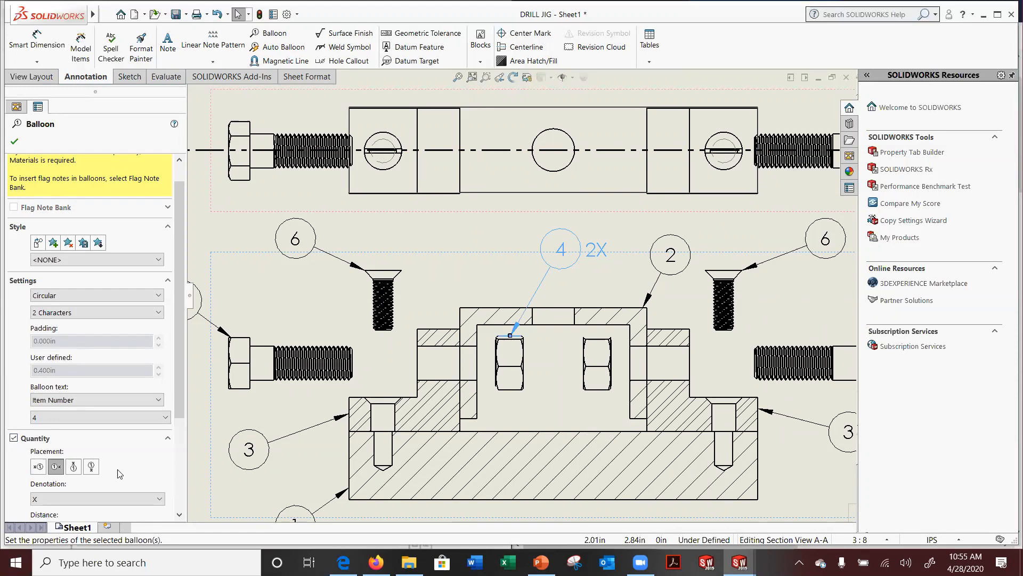
scroll(119, 474, down, 3)
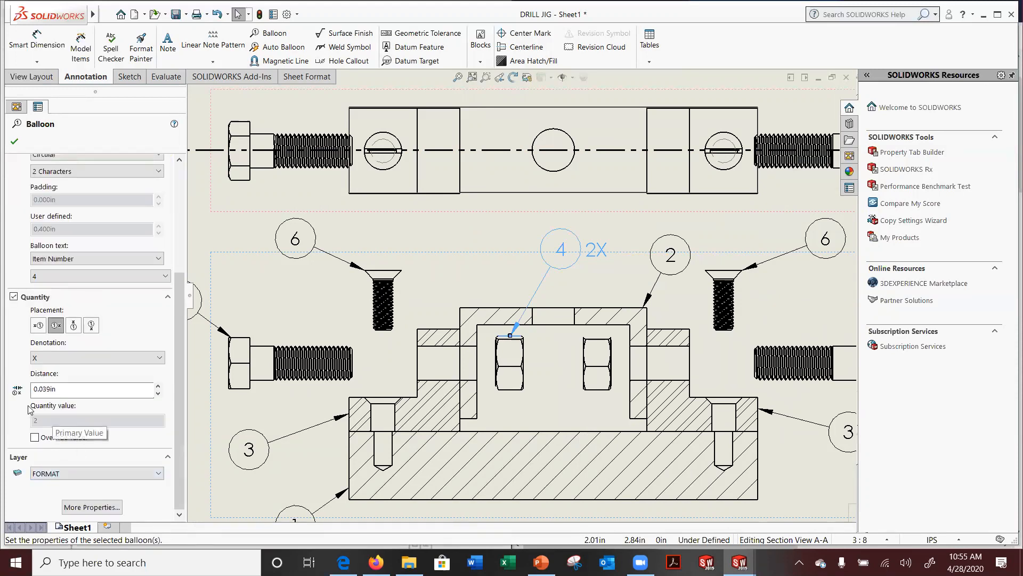
click(13, 297)
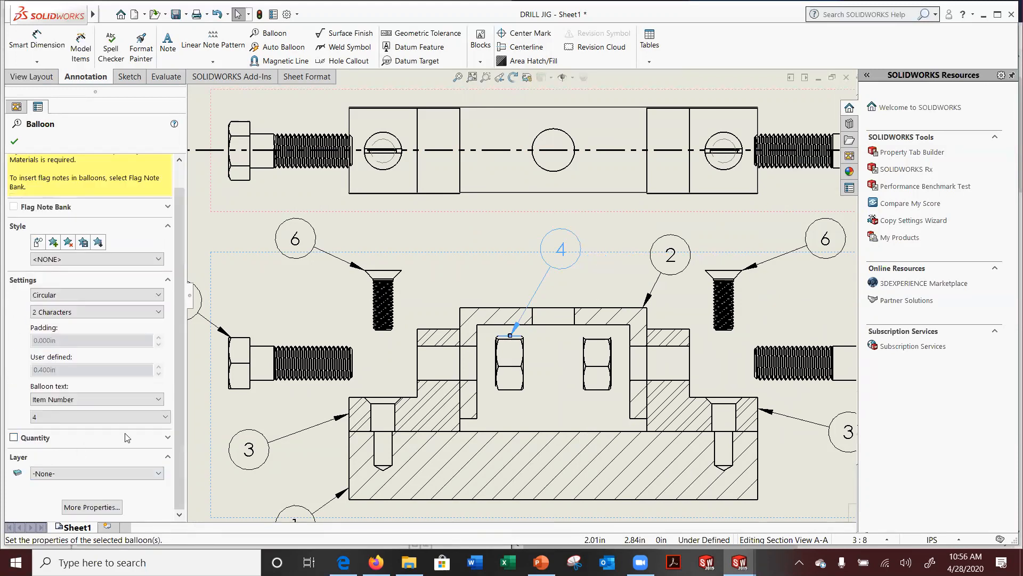
click(570, 269)
click(564, 246)
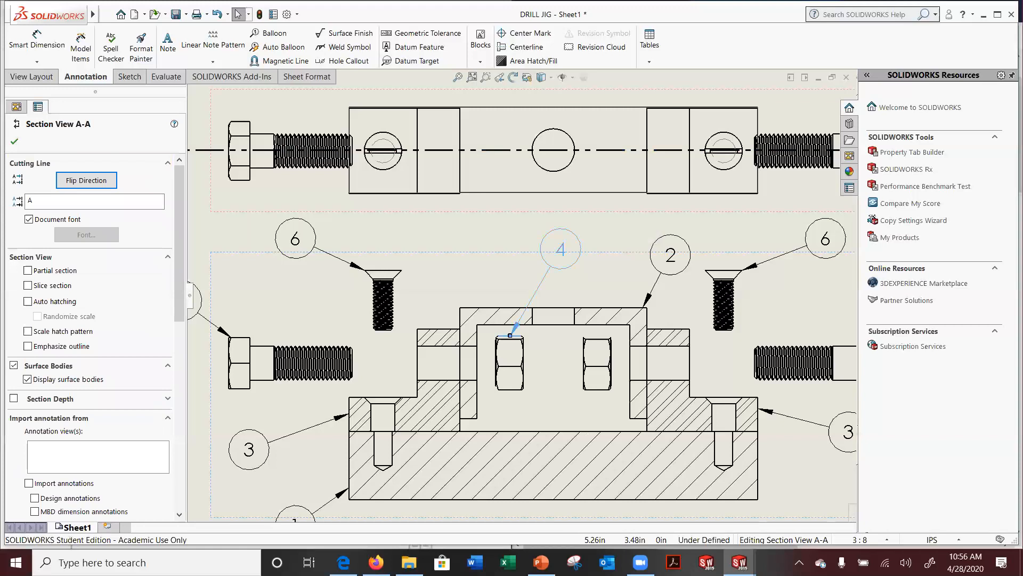
right_click(564, 246)
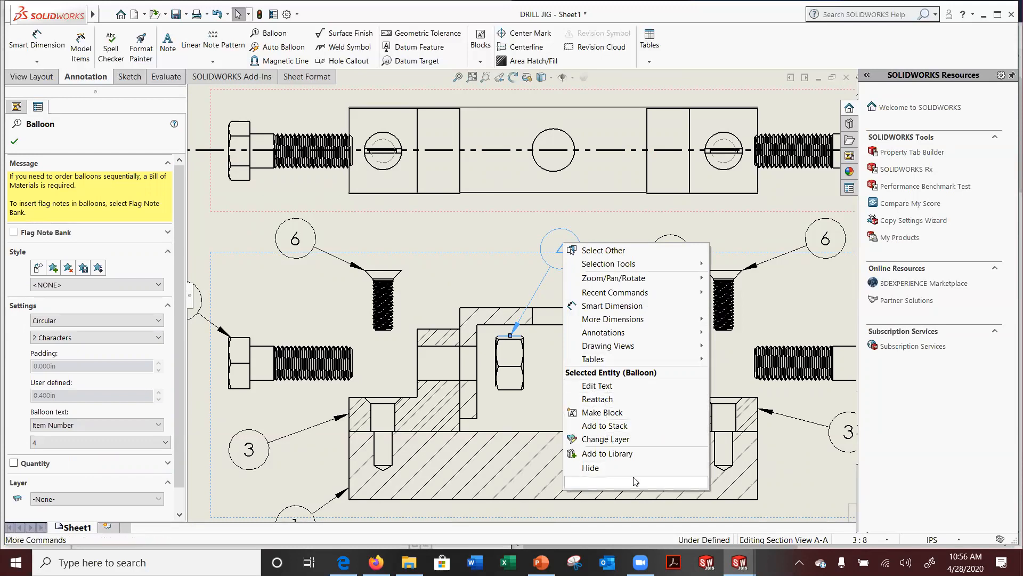
mouse_move(636, 486)
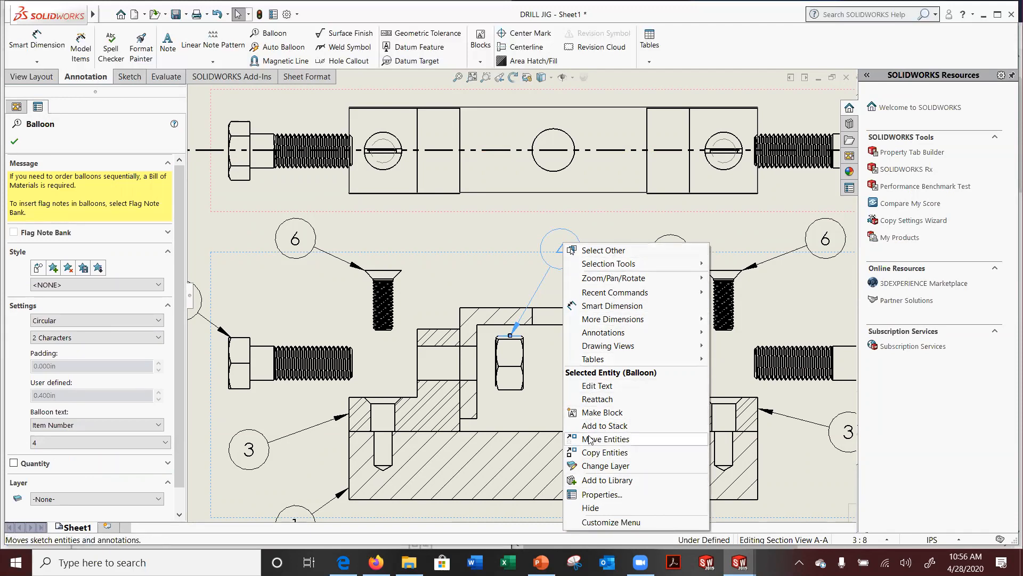
click(526, 276)
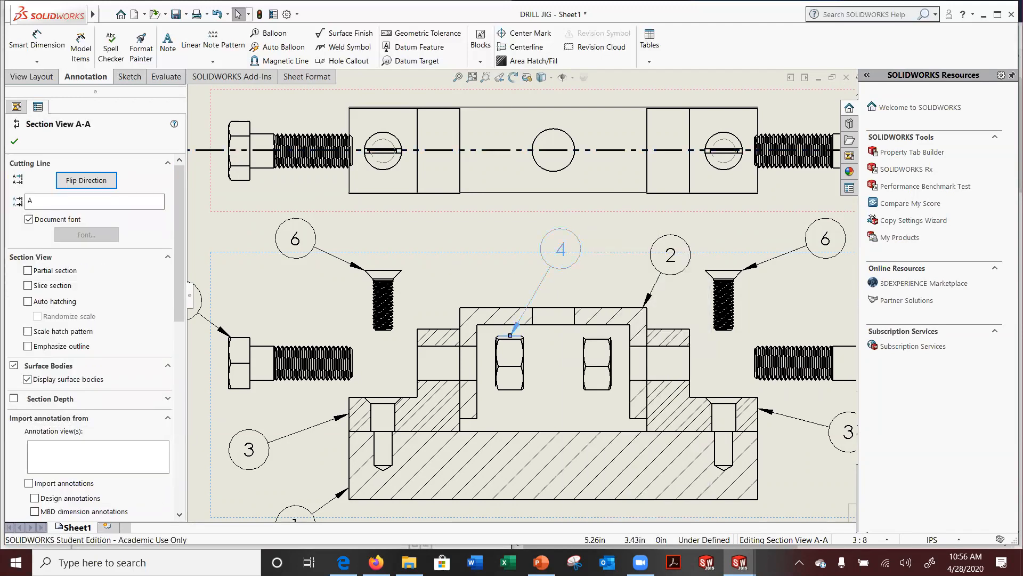
Add a Multi-jog Leader from the top of the right-hand hex nut to the item 4 balloon in Section A-A
click(561, 251)
right_click(562, 250)
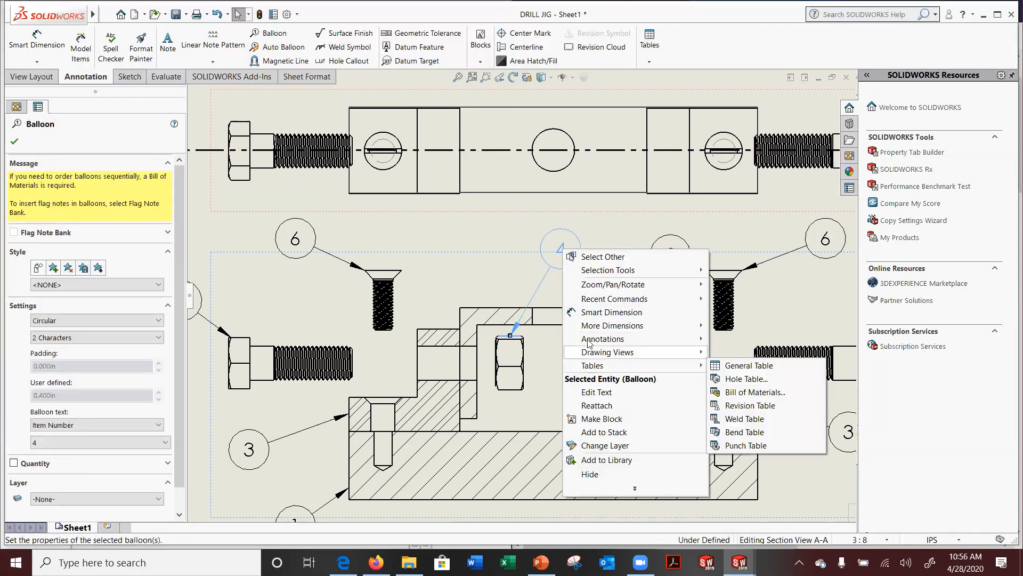
mouse_move(610, 327)
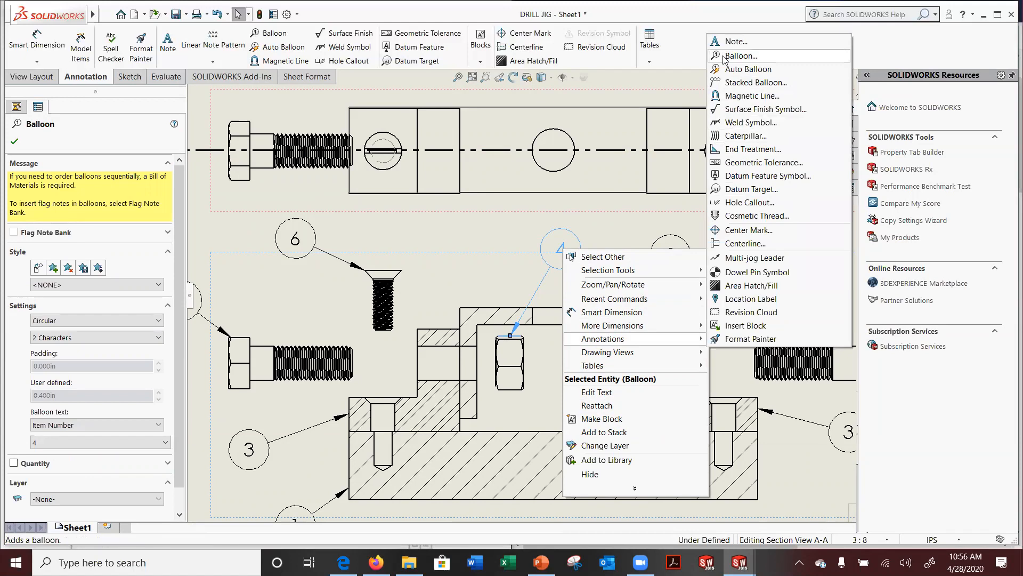
click(749, 258)
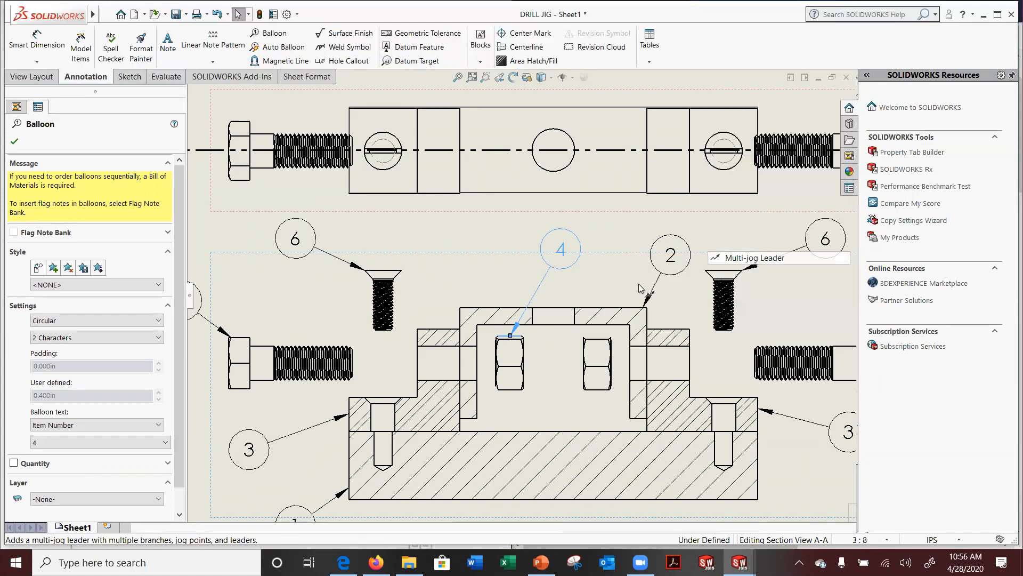
click(604, 339)
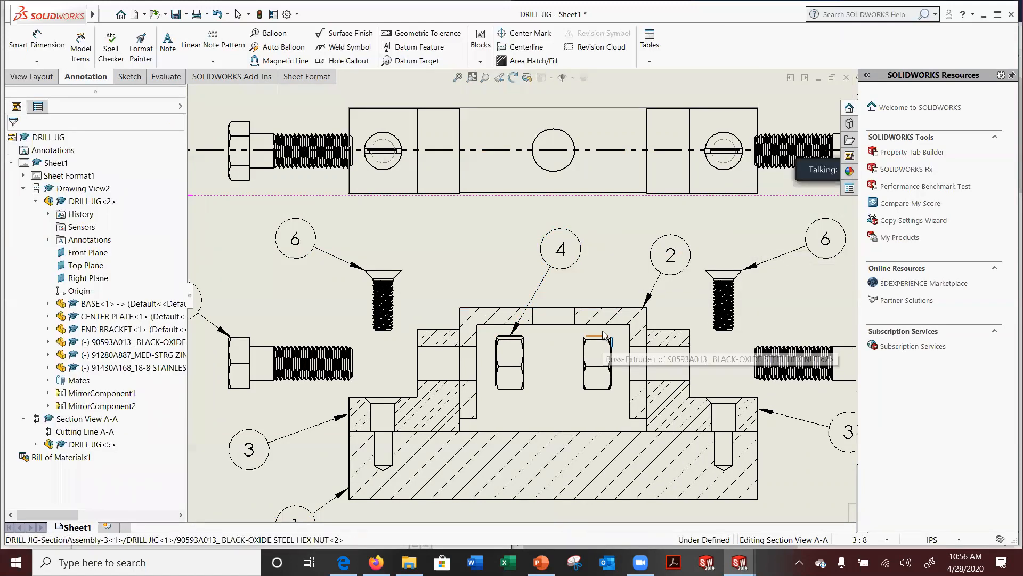
double_click(569, 269)
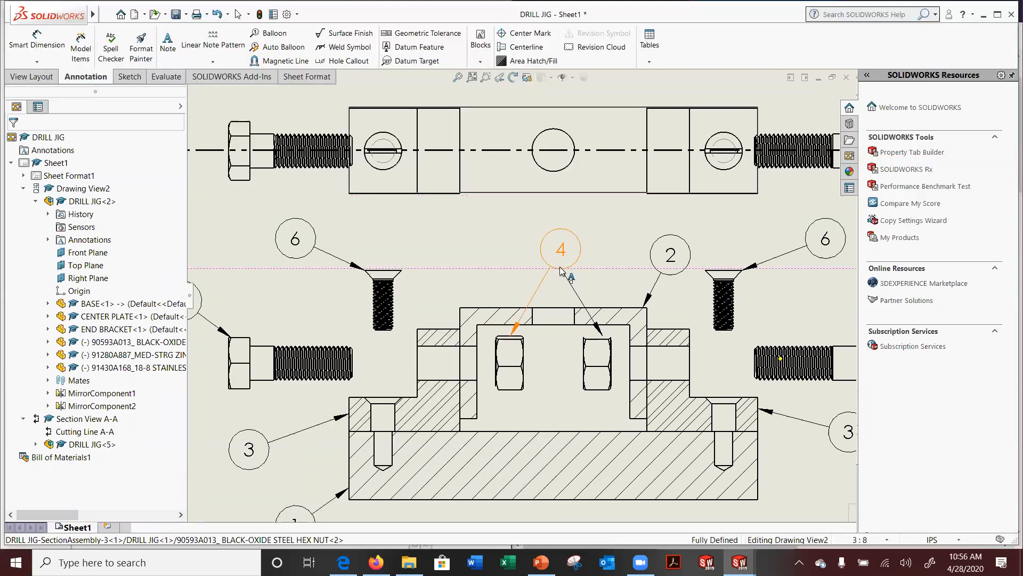
key(Escape)
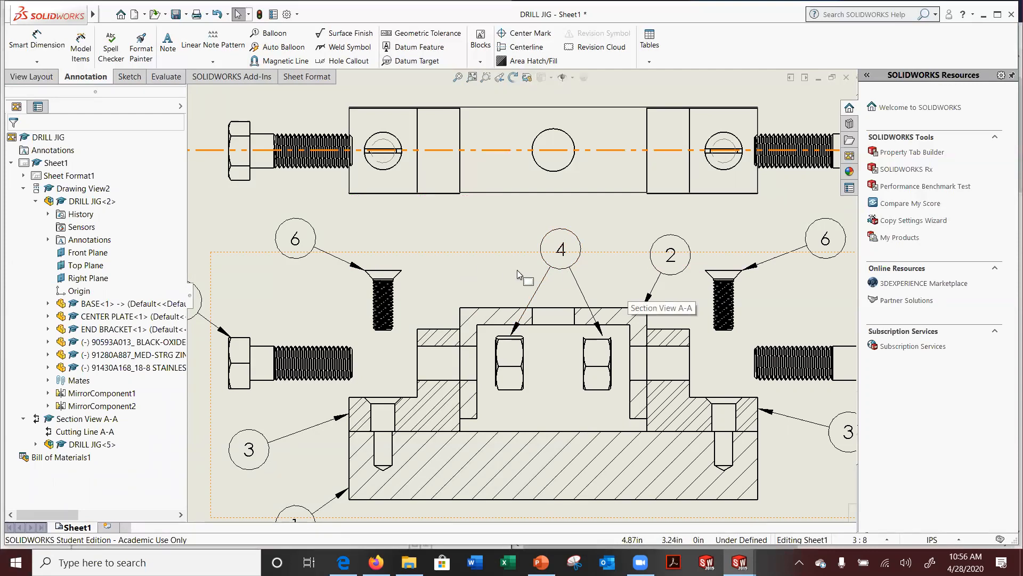
click(576, 246)
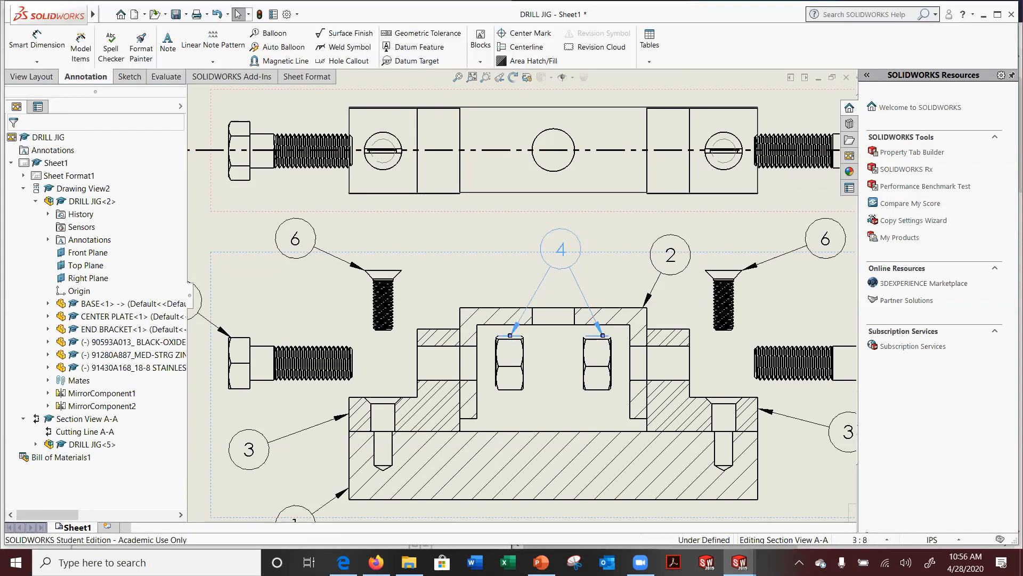
right_click(579, 242)
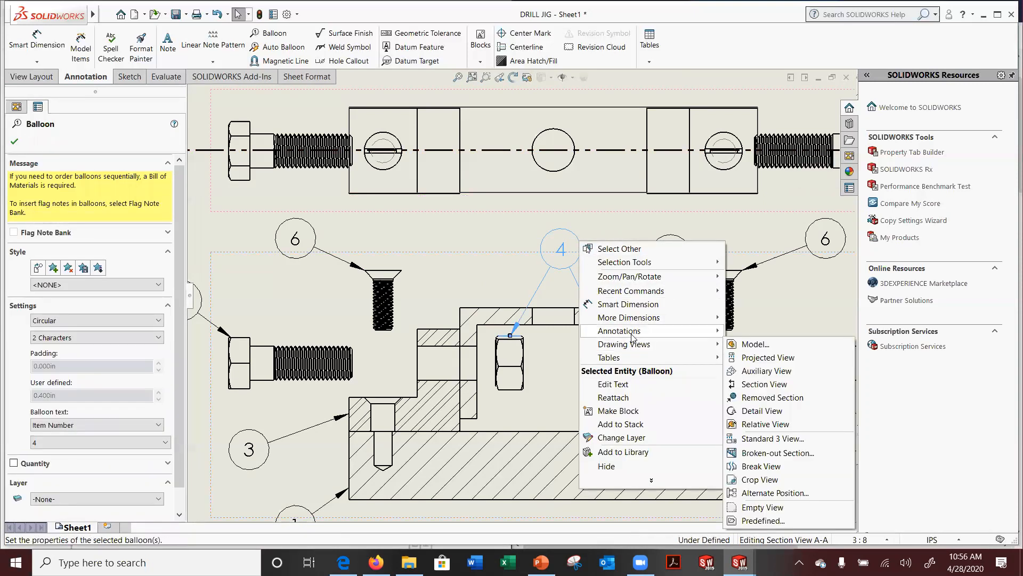
mouse_move(632, 337)
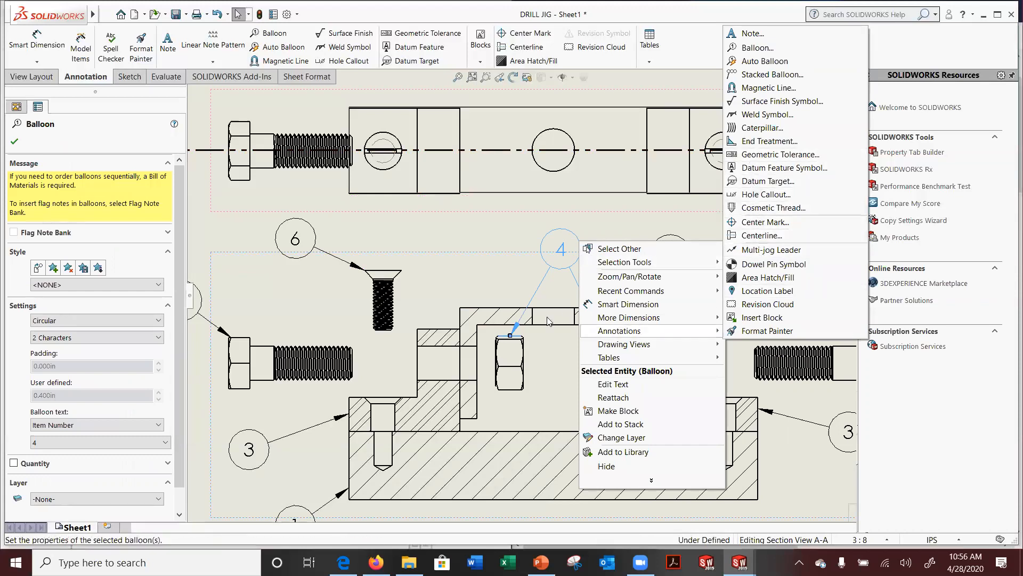
Move the item 4 balloon slightly so it sits centered above both hex nuts in Section A-A
click(764, 257)
mouse_move(562, 258)
mouse_down()
mouse_move(476, 244)
mouse_move(605, 257)
mouse_move(477, 254)
mouse_move(624, 235)
mouse_move(566, 250)
mouse_up()
click(527, 226)
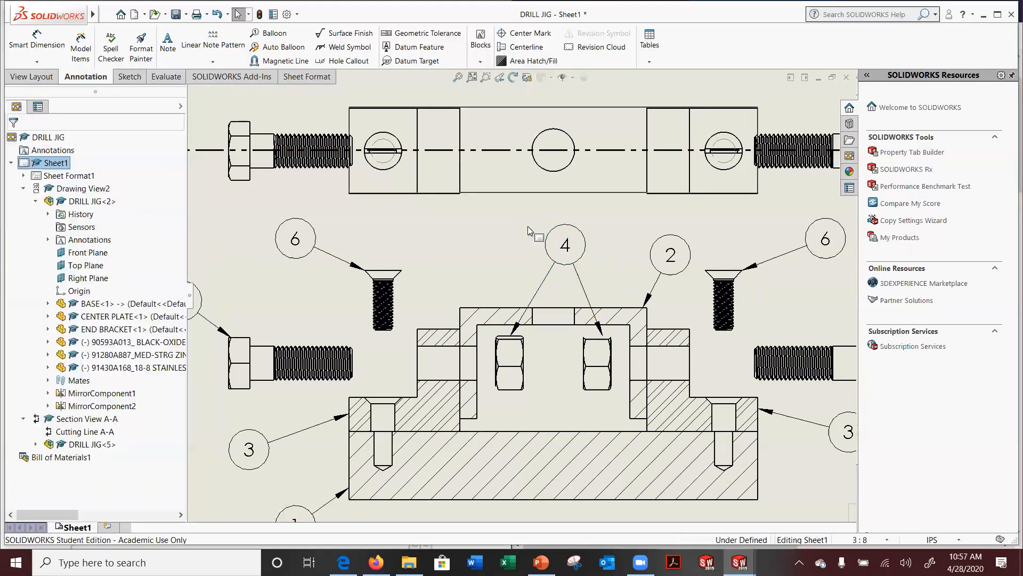
Examine the orientation of the hex nuts, cap screws and leader arrowheads in Section A-A
scroll(528, 226, down, 5)
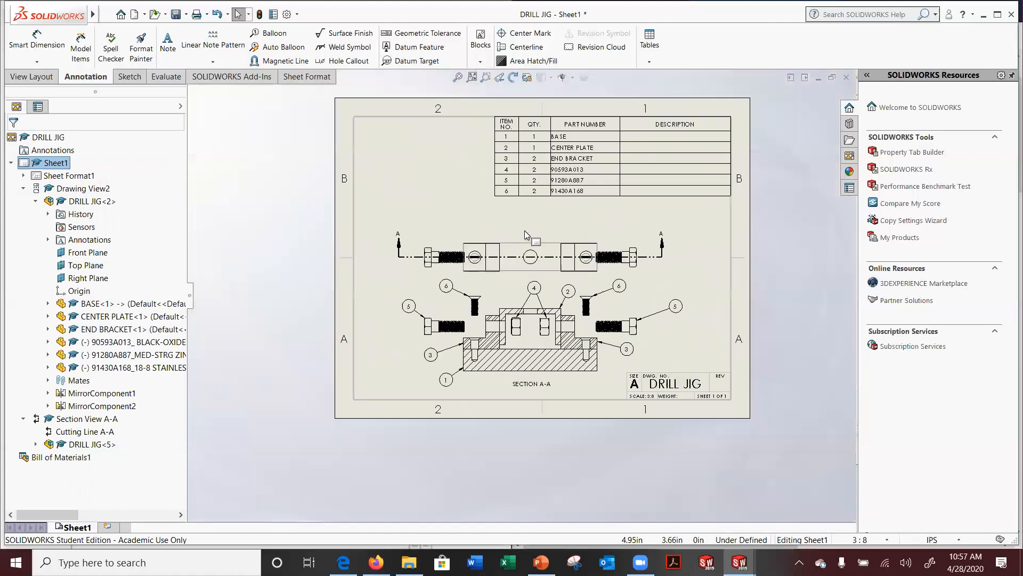
scroll(537, 281, down, 2)
click(583, 270)
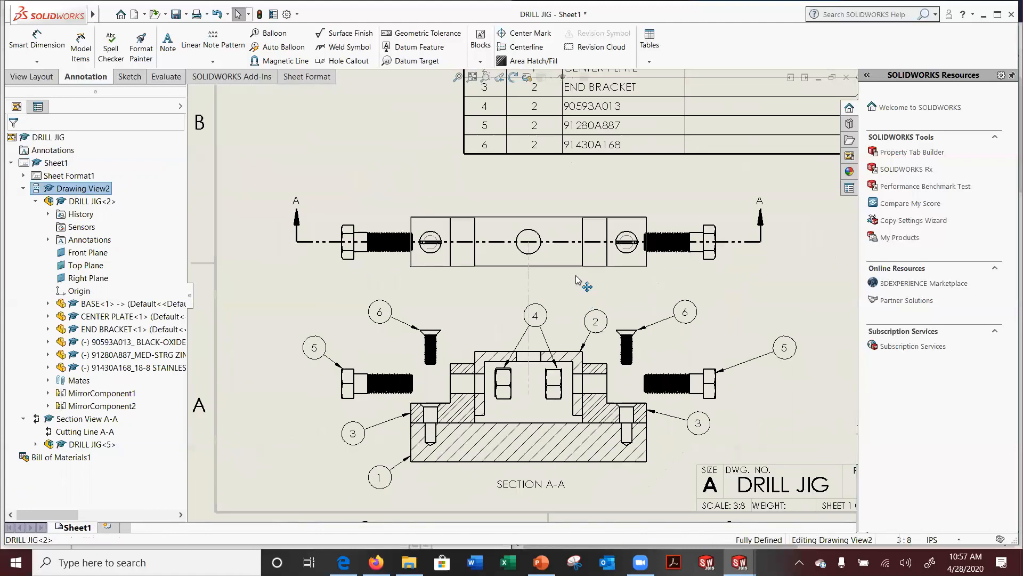
scroll(557, 365, down, 1)
scroll(555, 365, down, 1)
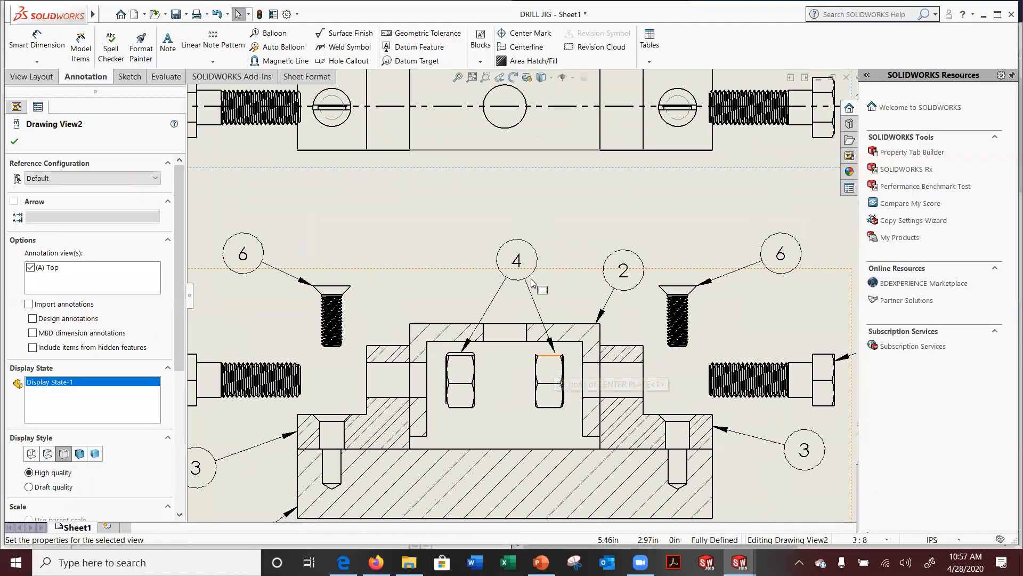
scroll(554, 353, down, 1)
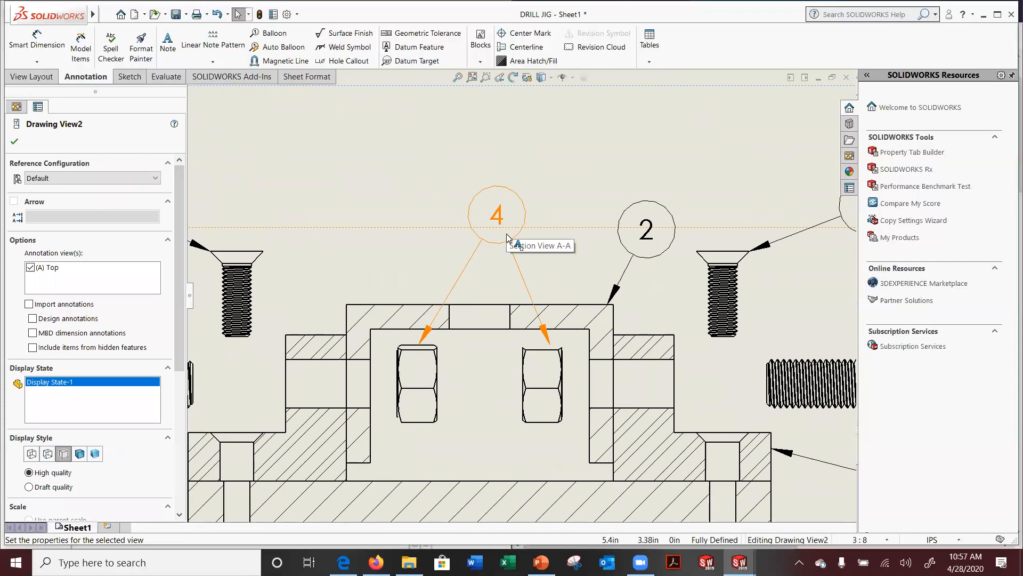
scroll(536, 393, down, 2)
scroll(539, 358, down, 1)
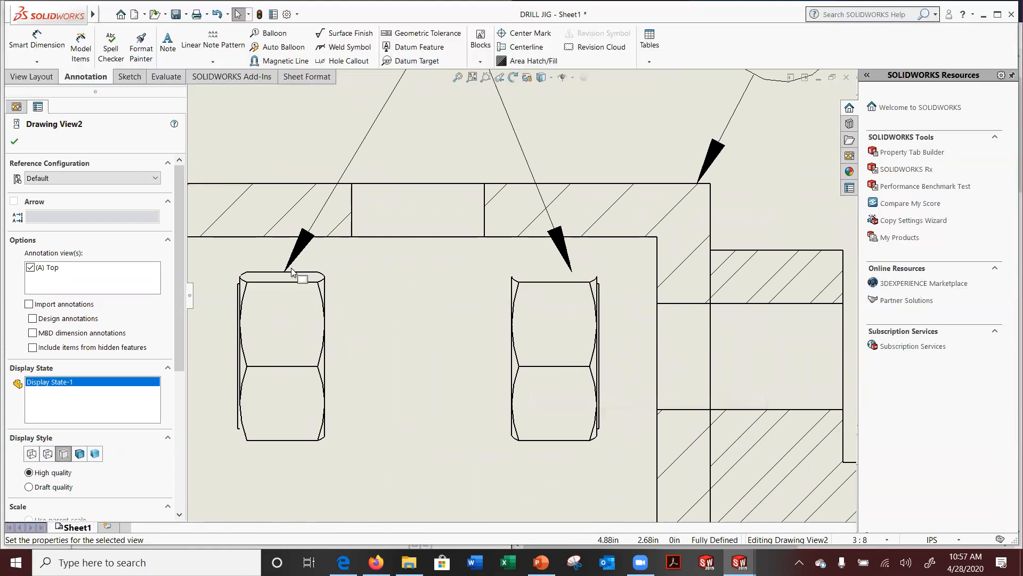
scroll(317, 295, up, 2)
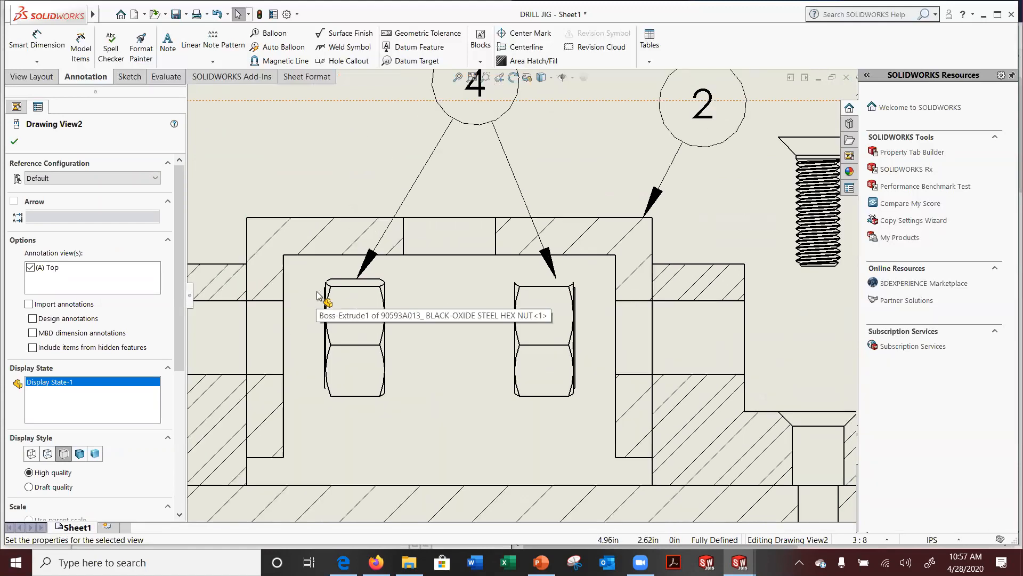
scroll(317, 295, up, 5)
scroll(679, 302, down, 3)
scroll(680, 303, down, 4)
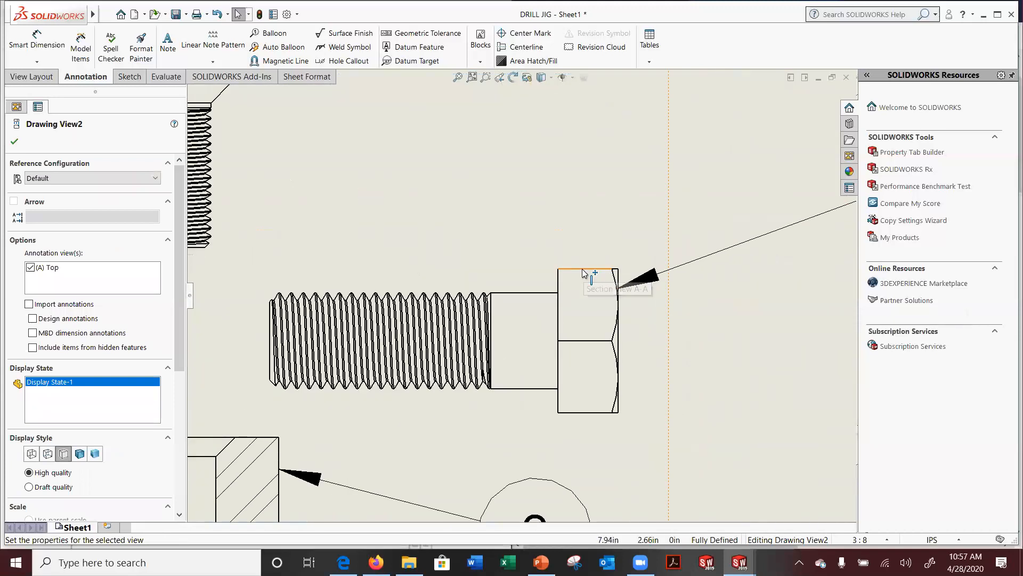
scroll(582, 268, up, 5)
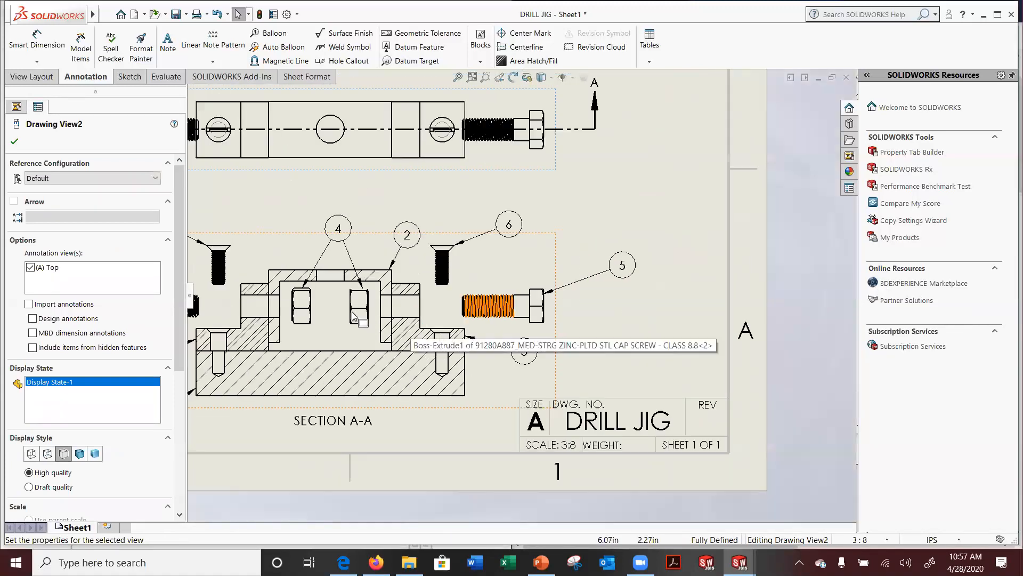
scroll(367, 286, down, 3)
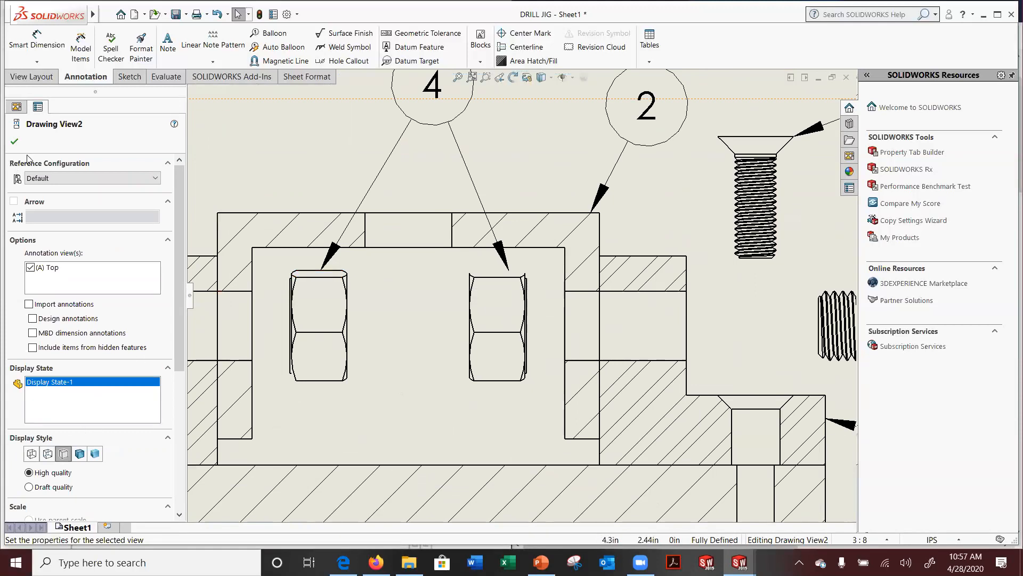
Open the drill jig assembly from the top drawing view's component
click(14, 141)
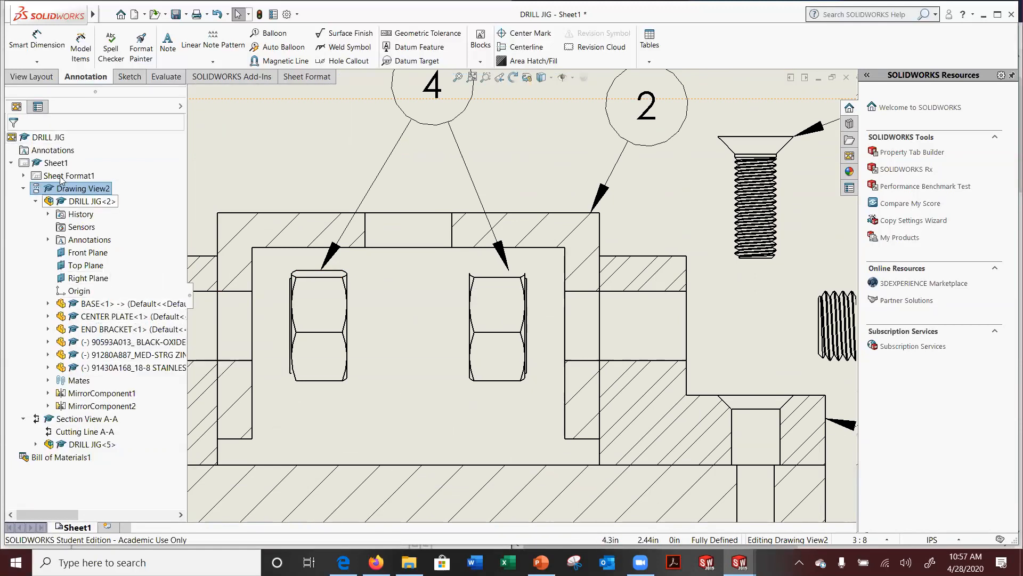
right_click(72, 202)
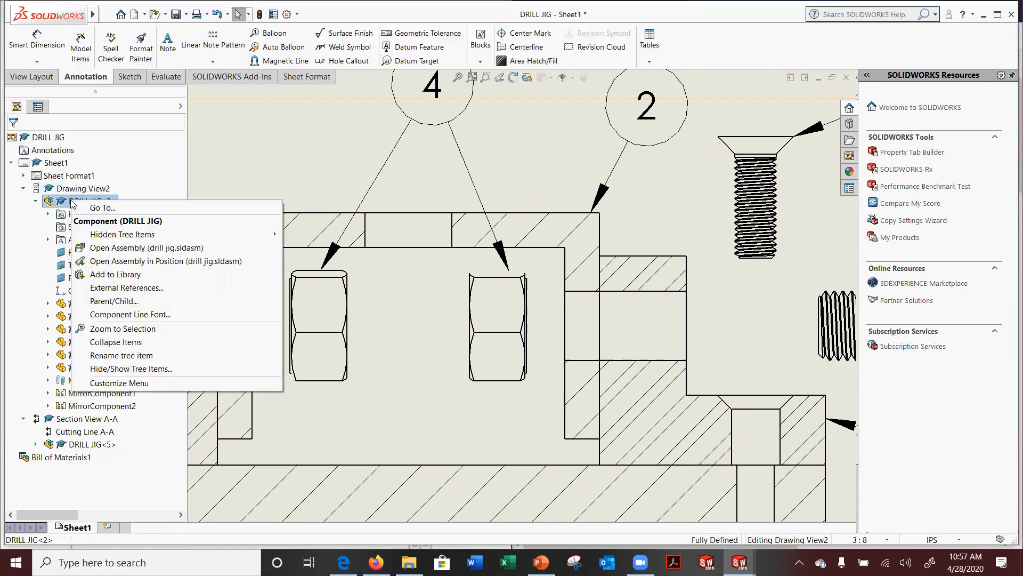
click(109, 248)
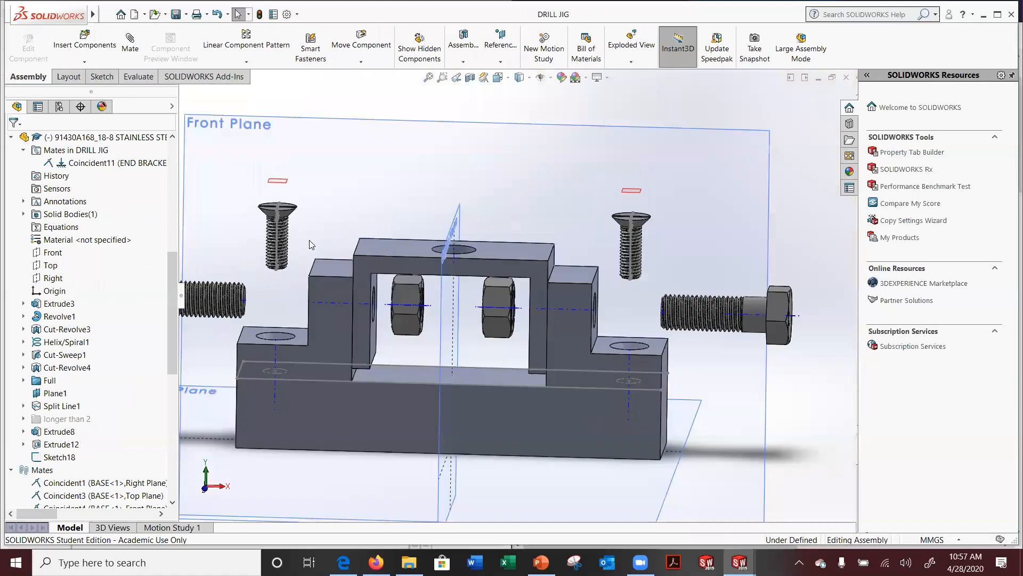
Add a Parallel mate between the left hex nut's top flat and the top flat of the left cap screw's head
scroll(469, 304, up, 3)
scroll(413, 287, down, 3)
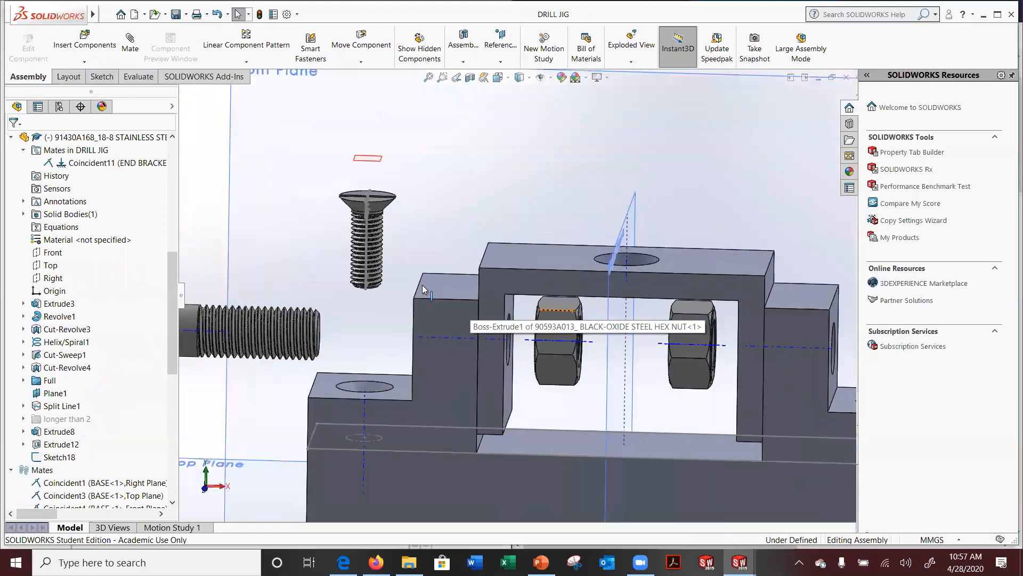
scroll(421, 284, up, 3)
scroll(352, 273, down, 2)
click(622, 320)
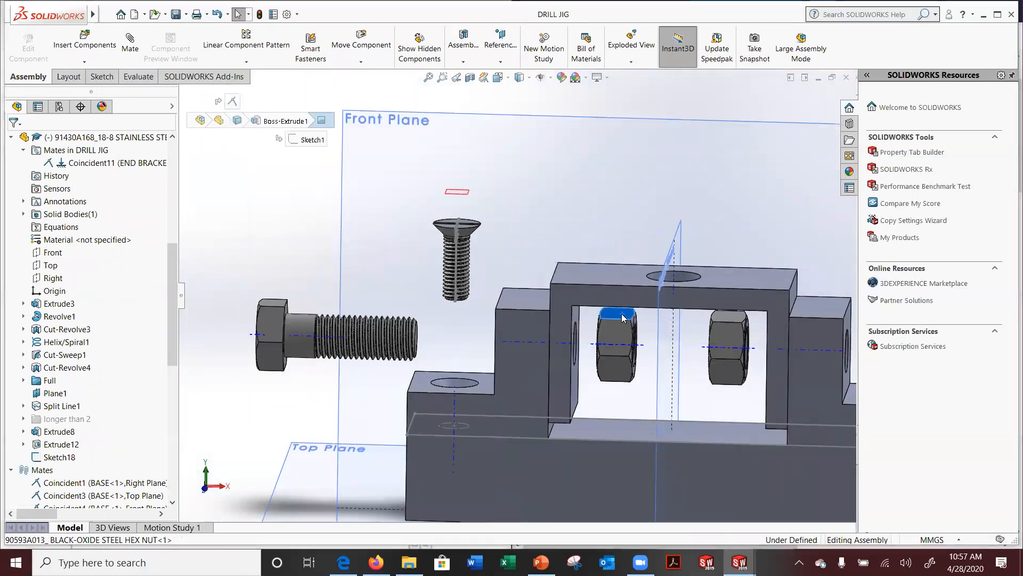
ctrl+click(272, 305)
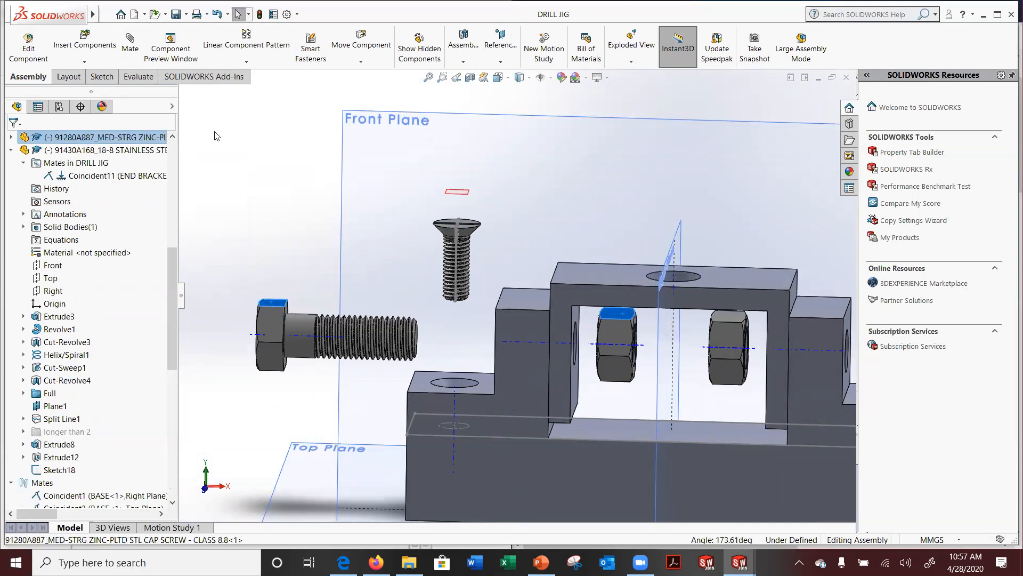
click(131, 43)
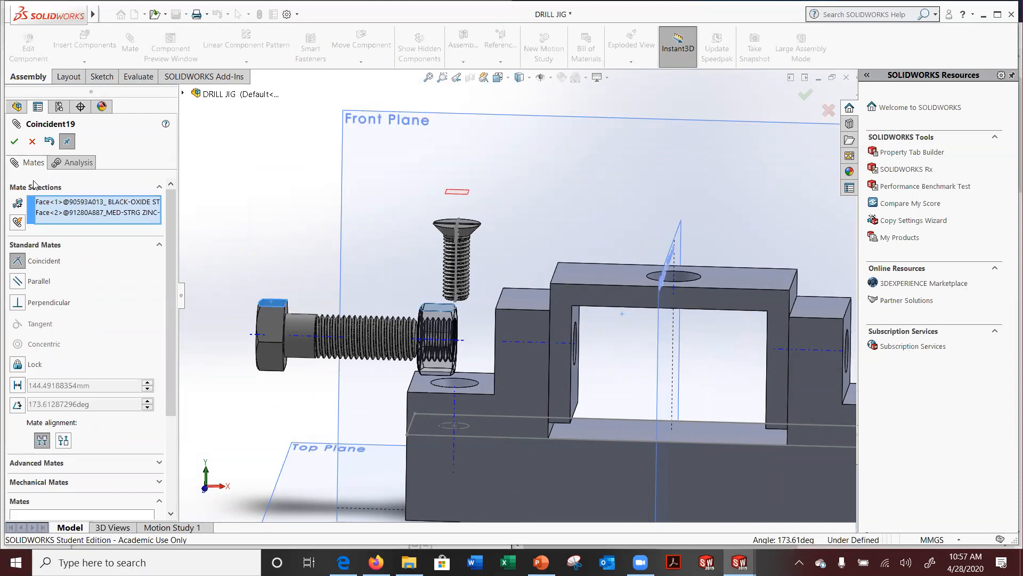
key(f)
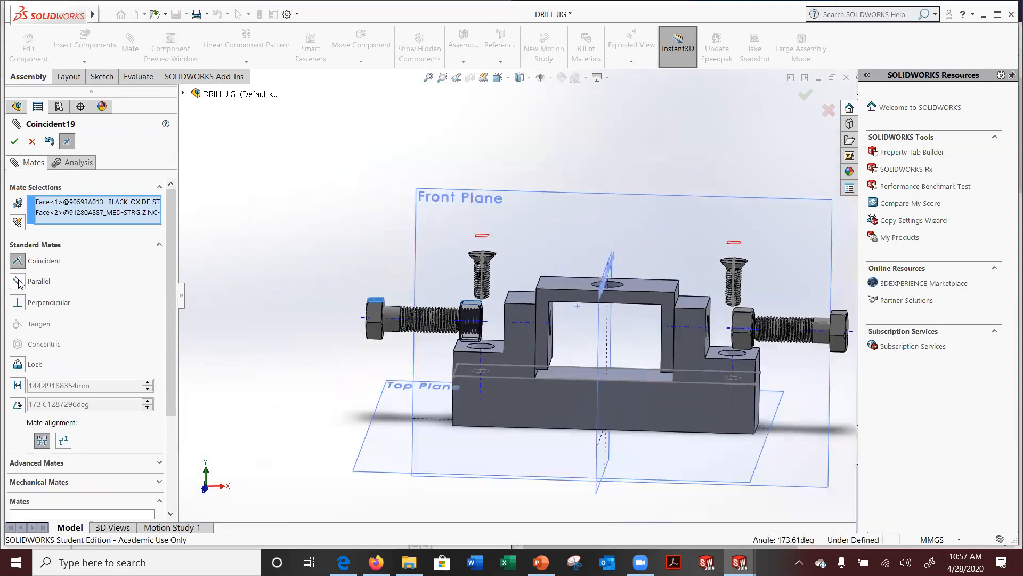
click(18, 281)
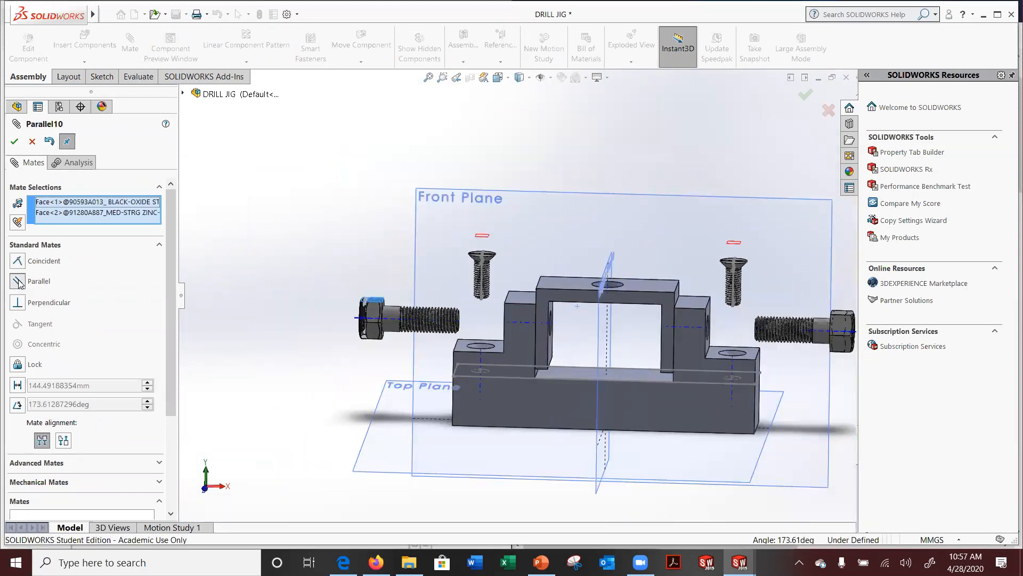
click(14, 142)
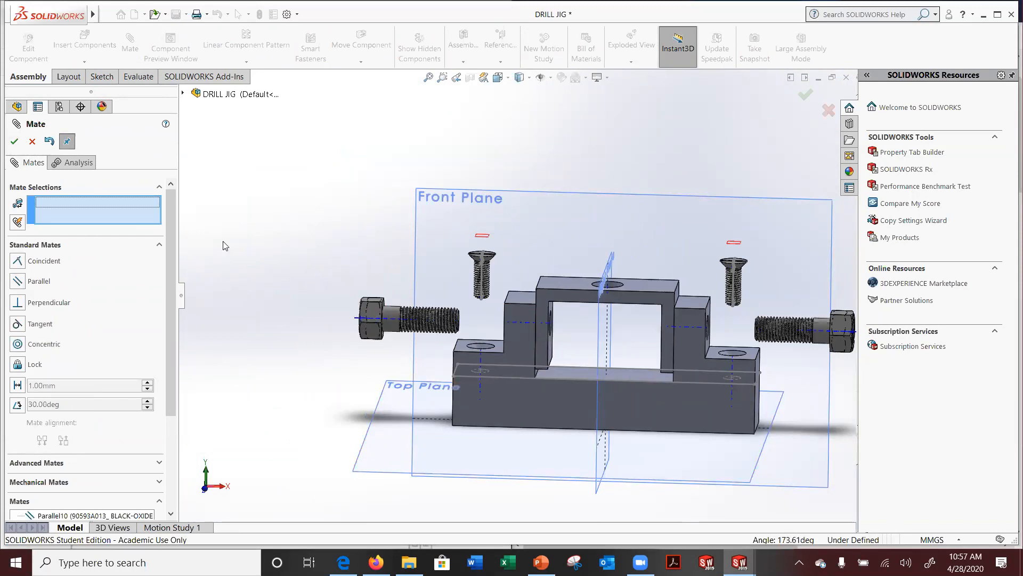
click(32, 142)
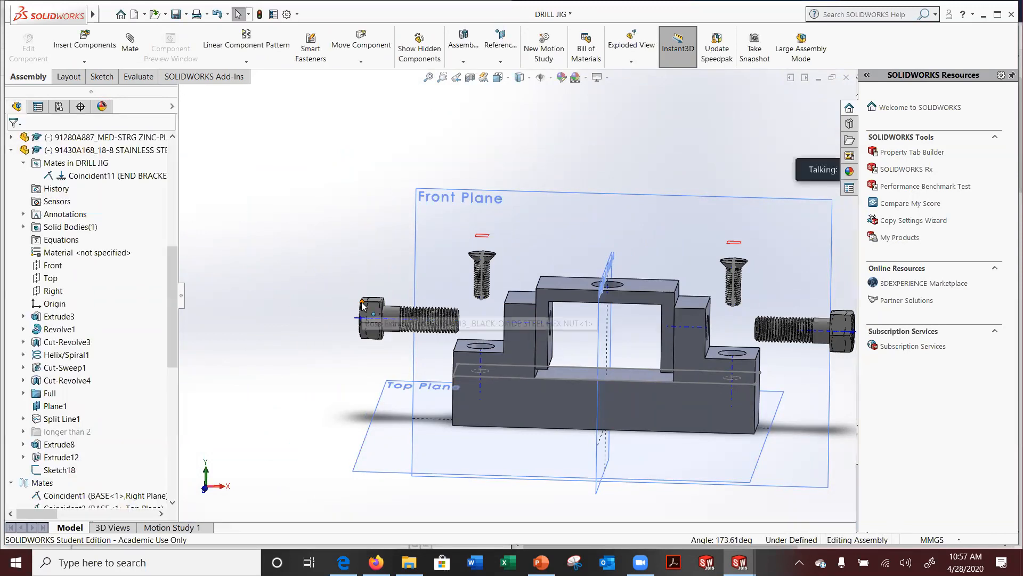
Slide the hex nuts back inside the center plate, and save and close the assembly to return to the drawing
drag(511, 319, 583, 325)
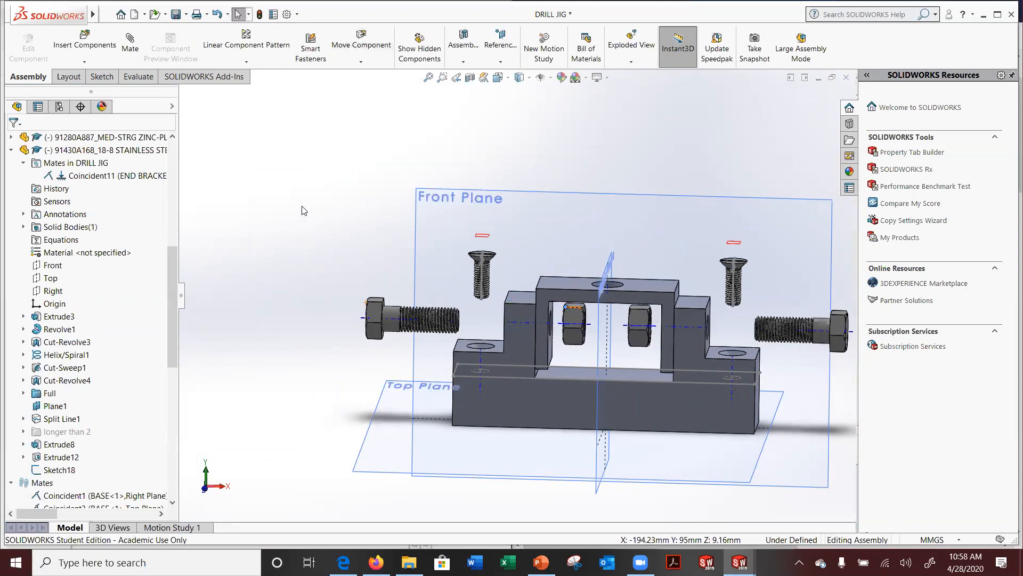
click(179, 16)
click(525, 240)
click(846, 77)
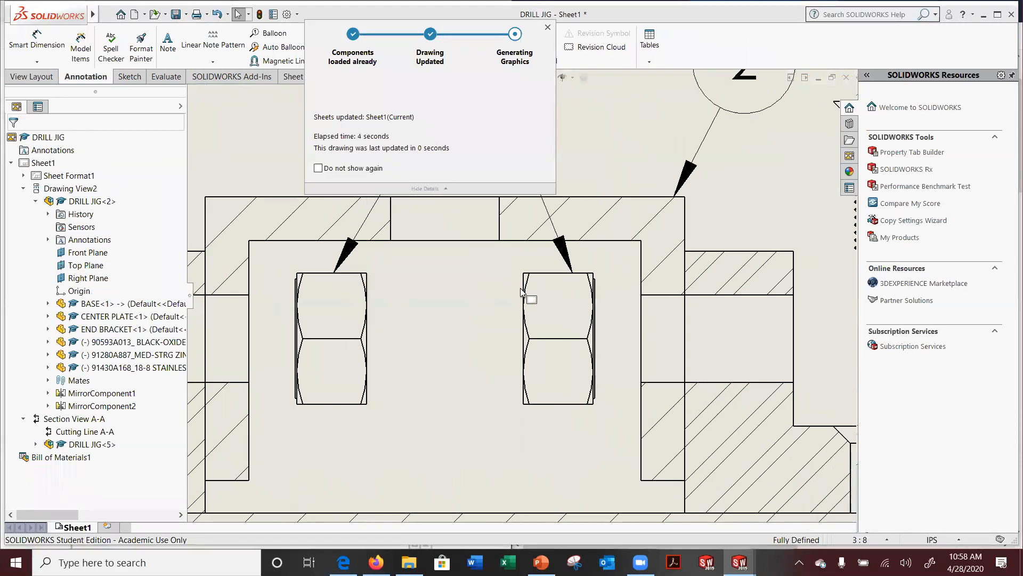
Check the updated hex nuts in Section A-A and the layout of the whole drawing sheet
scroll(521, 291, up, 3)
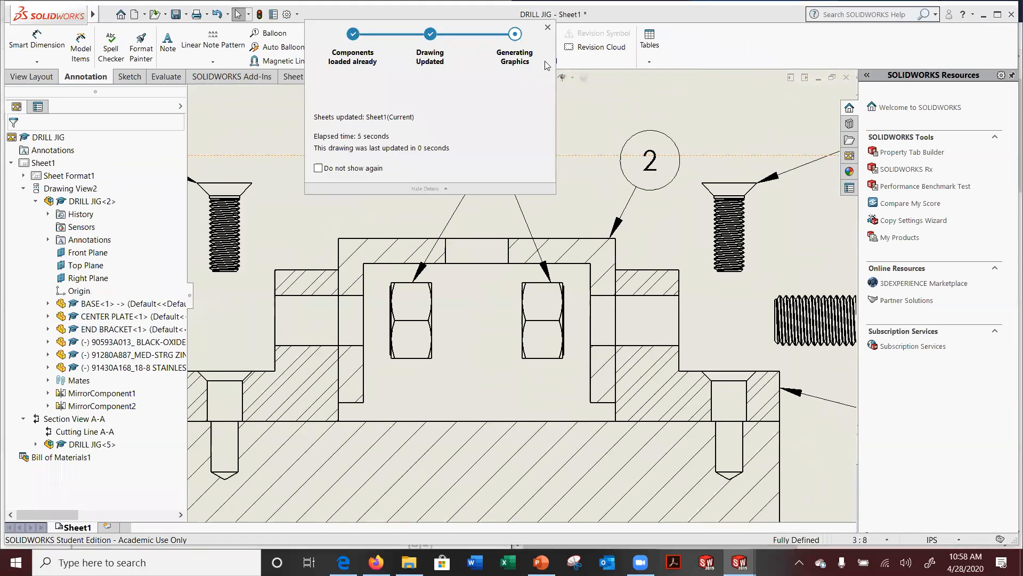
click(548, 29)
scroll(582, 283, up, 3)
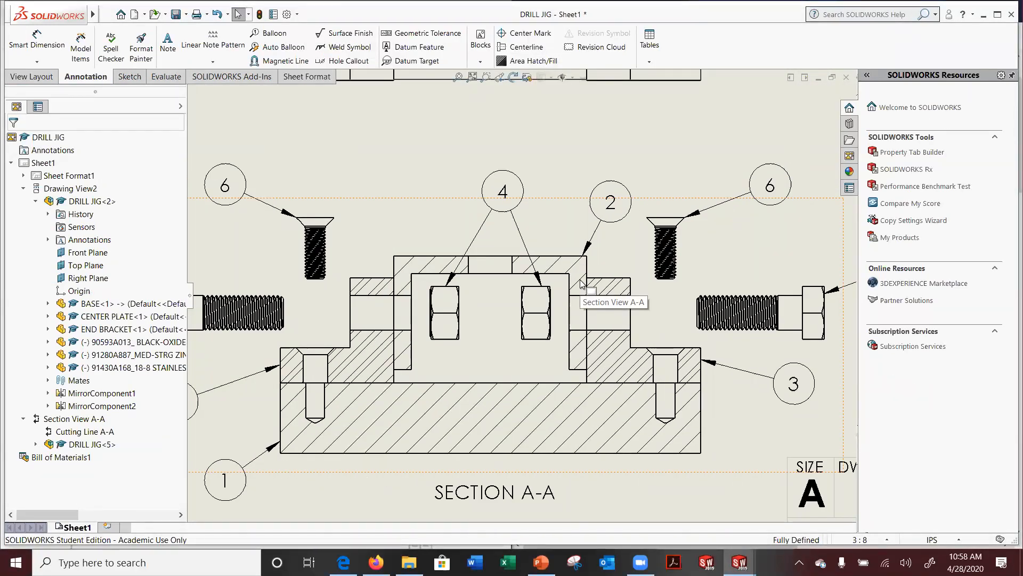
scroll(582, 283, up, 6)
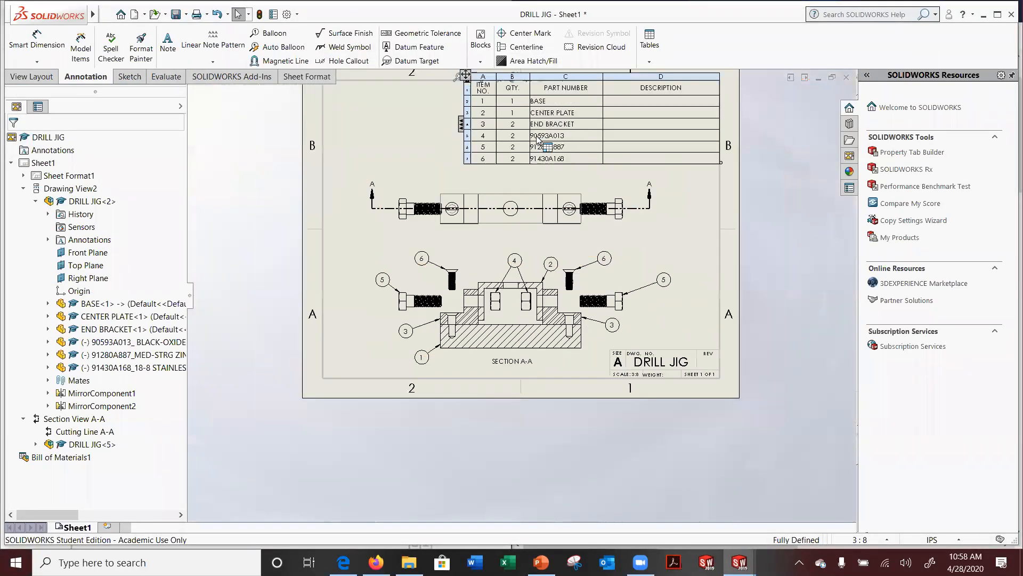
scroll(561, 112, up, 4)
scroll(561, 114, down, 3)
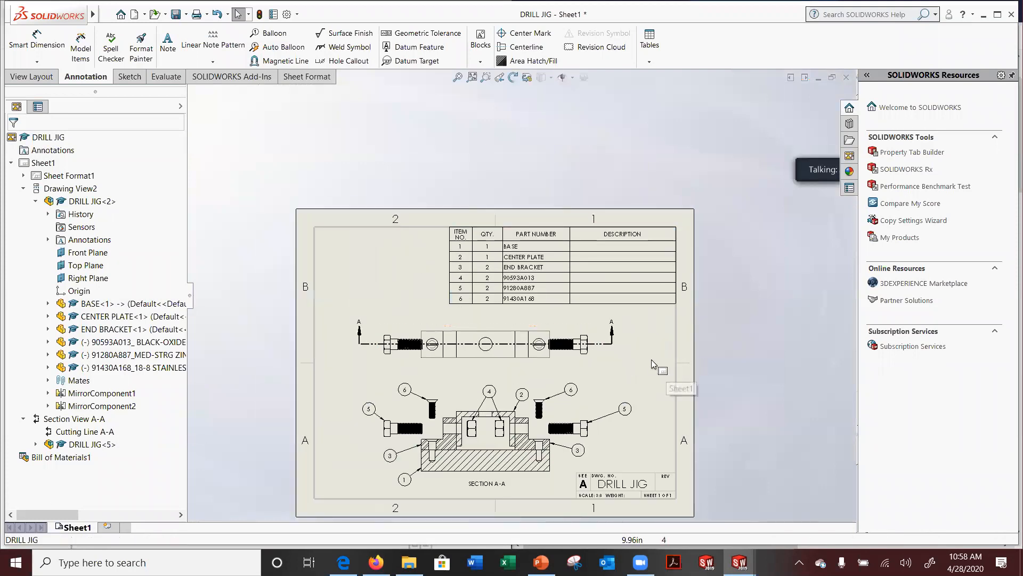
click(648, 359)
key(f)
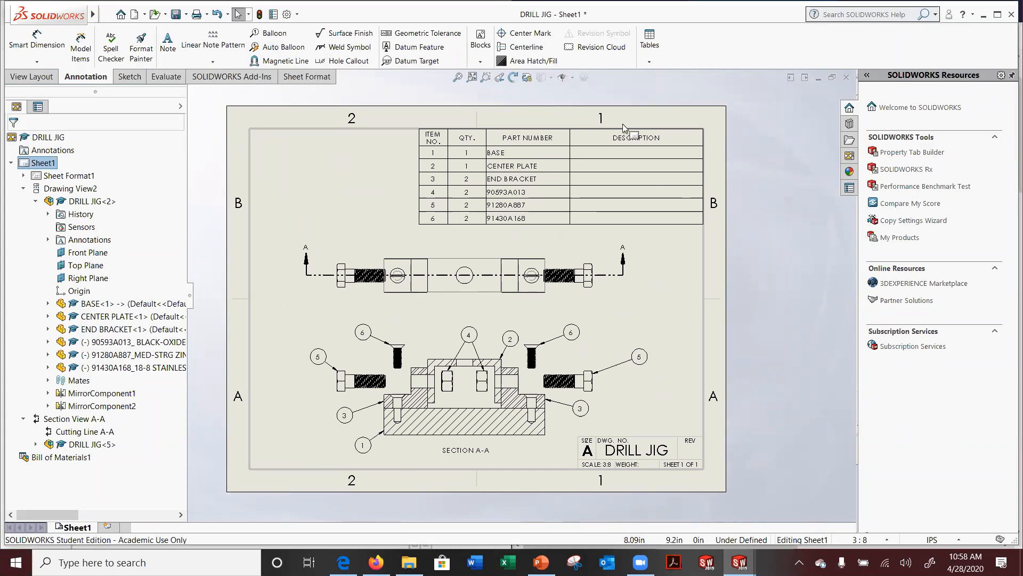
Enter MADE FROM 1020 STEEL as the base's description in the bill of materials, keeping the property link
click(625, 166)
double_click(624, 152)
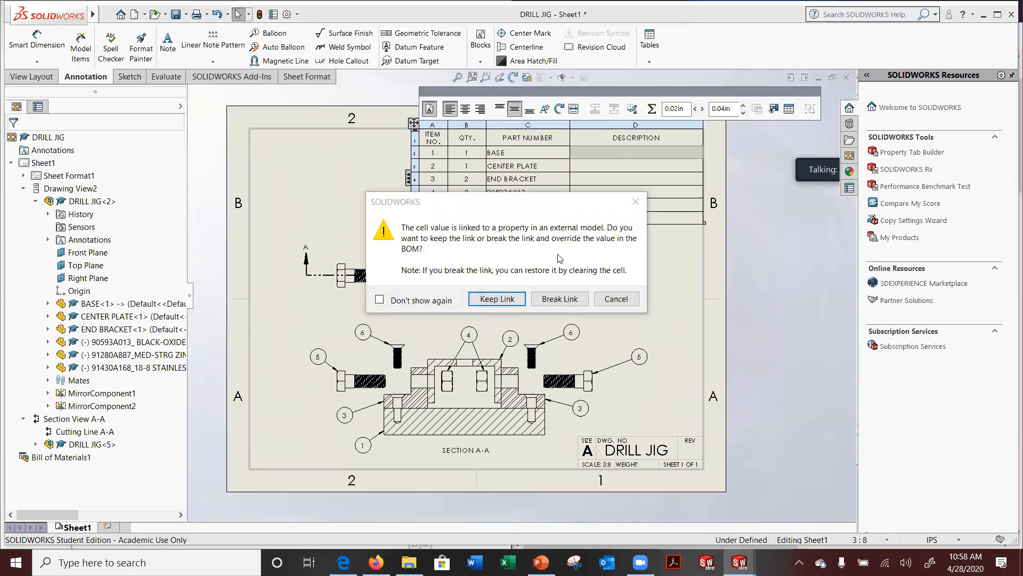
click(511, 300)
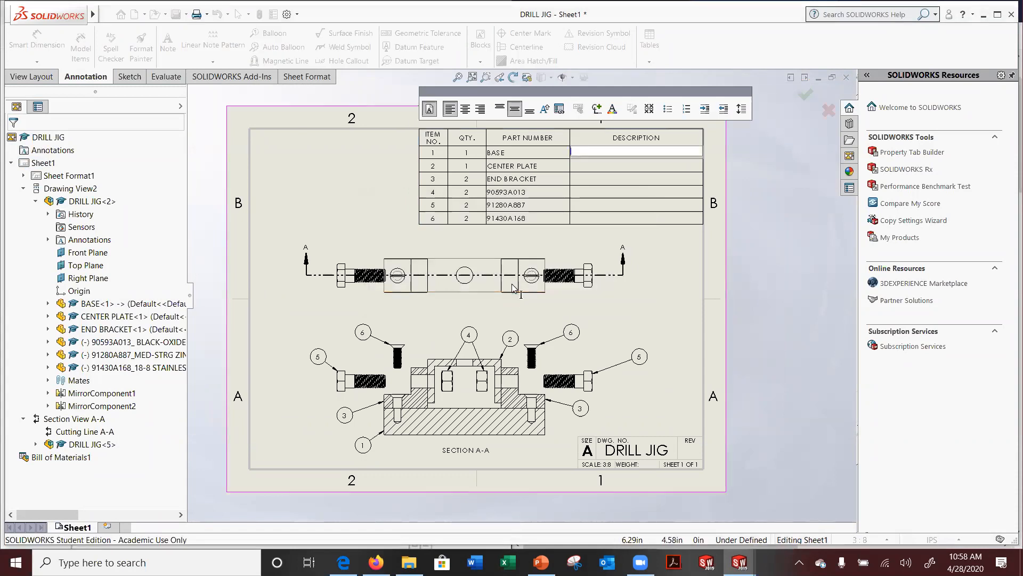
text(1020)
text( STEEL)
text(MADE FROM)
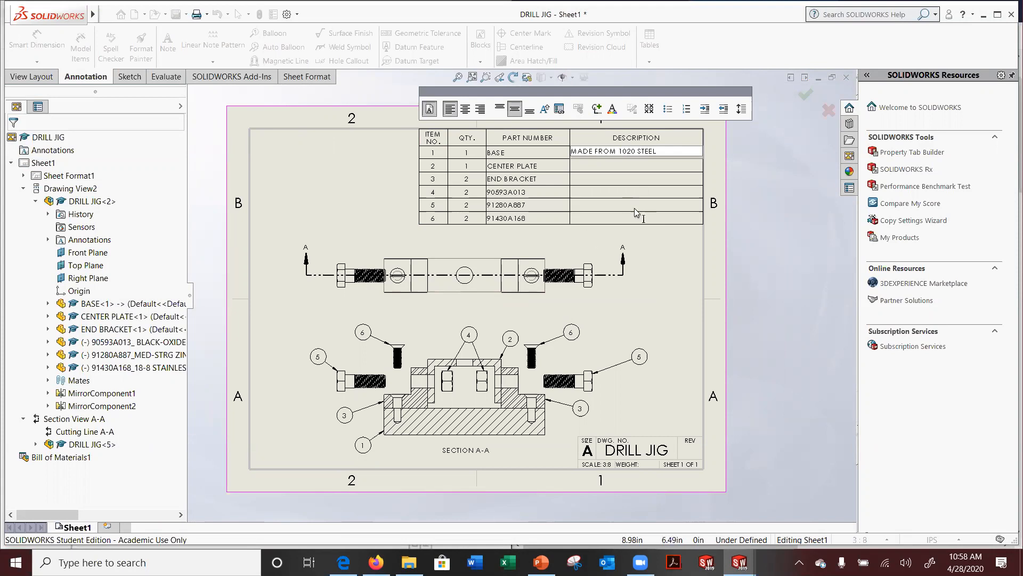
click(728, 208)
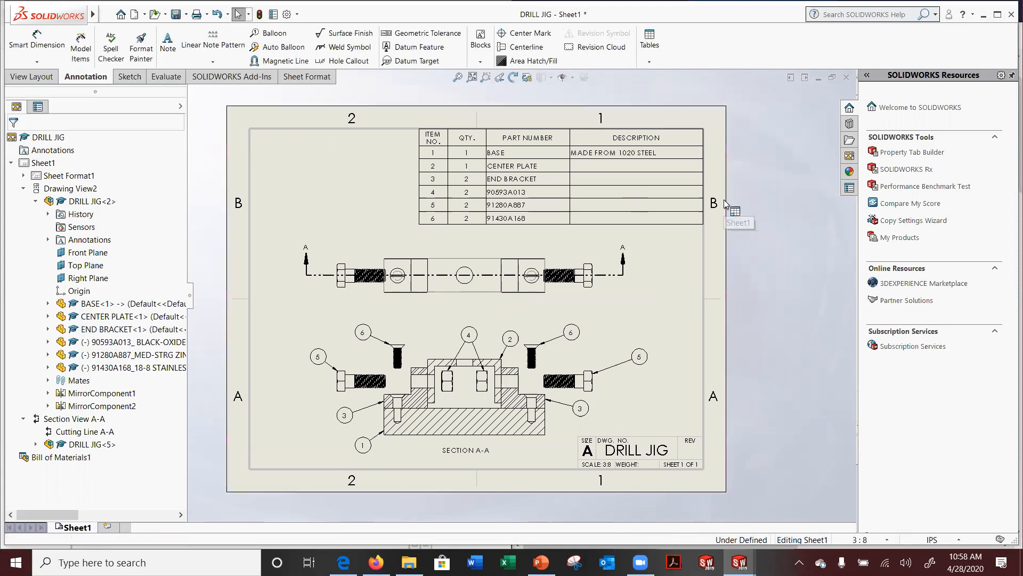
Left-align the center plate's empty description cell in the bill of materials, keeping the property link
double_click(628, 171)
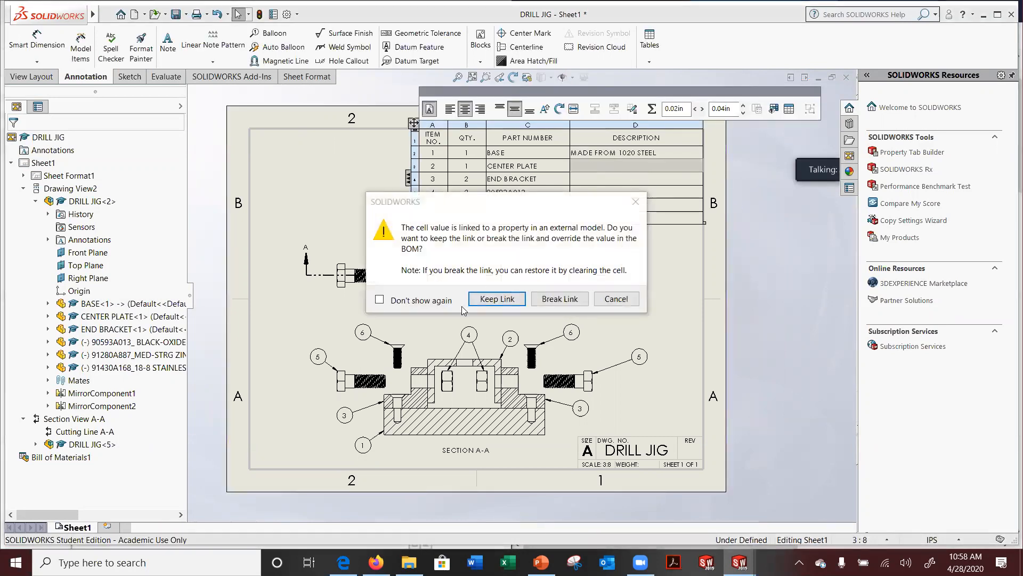
click(506, 300)
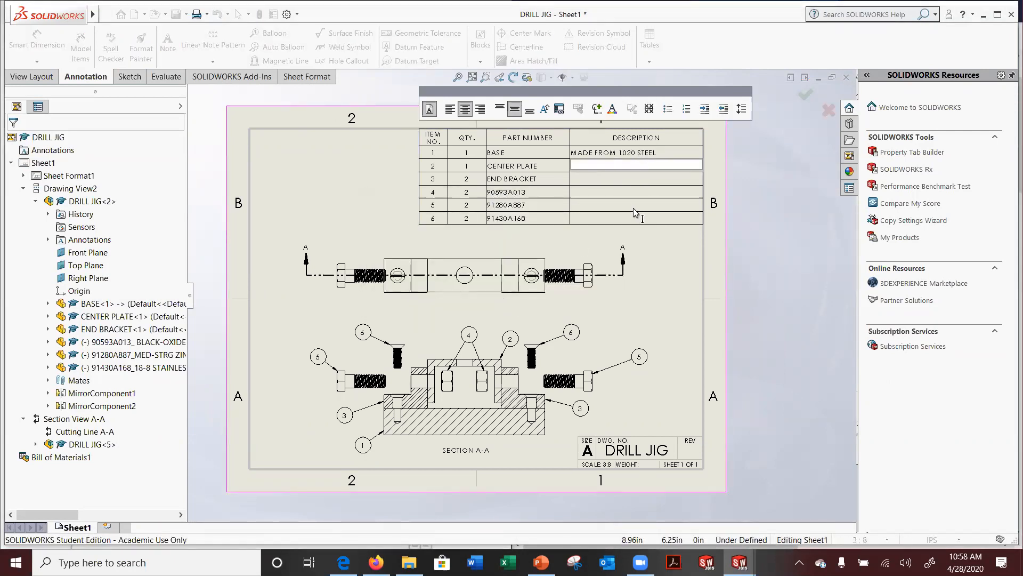
click(450, 113)
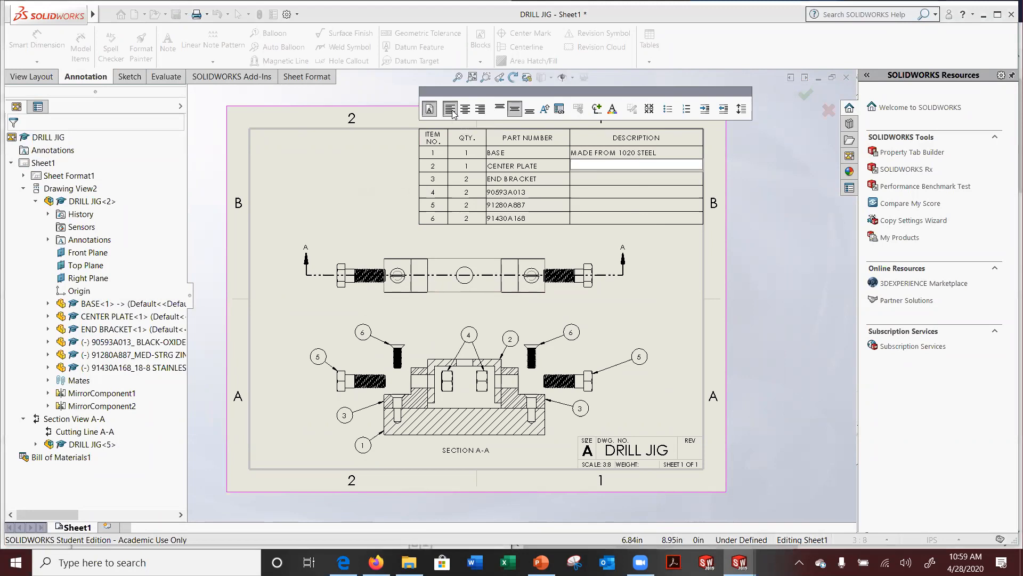
click(596, 189)
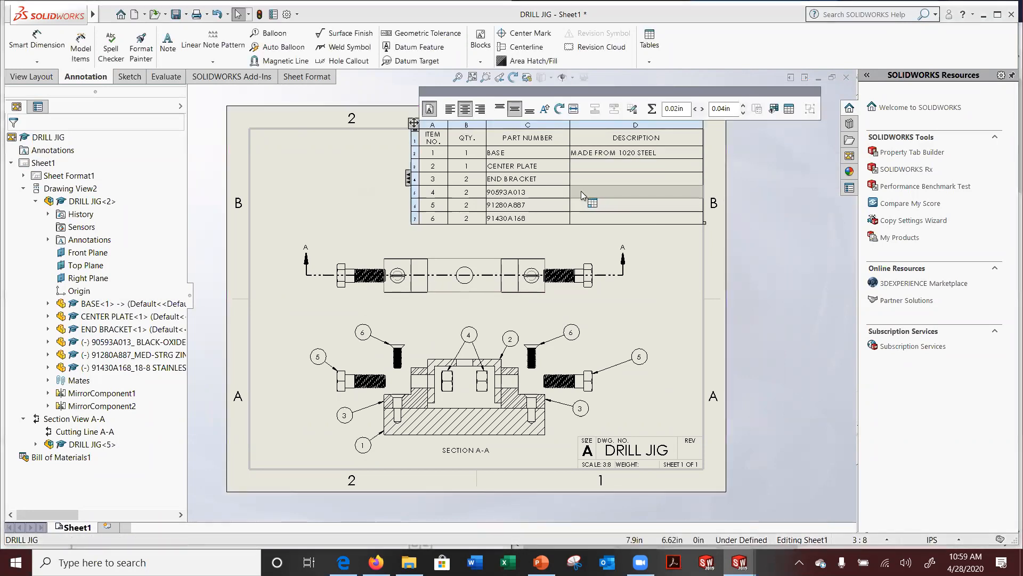
Narrow the PART NUMBER column of the bill of materials and widen the DESCRIPTION column back to the sheet border
click(515, 193)
click(587, 194)
drag(570, 140, 554, 140)
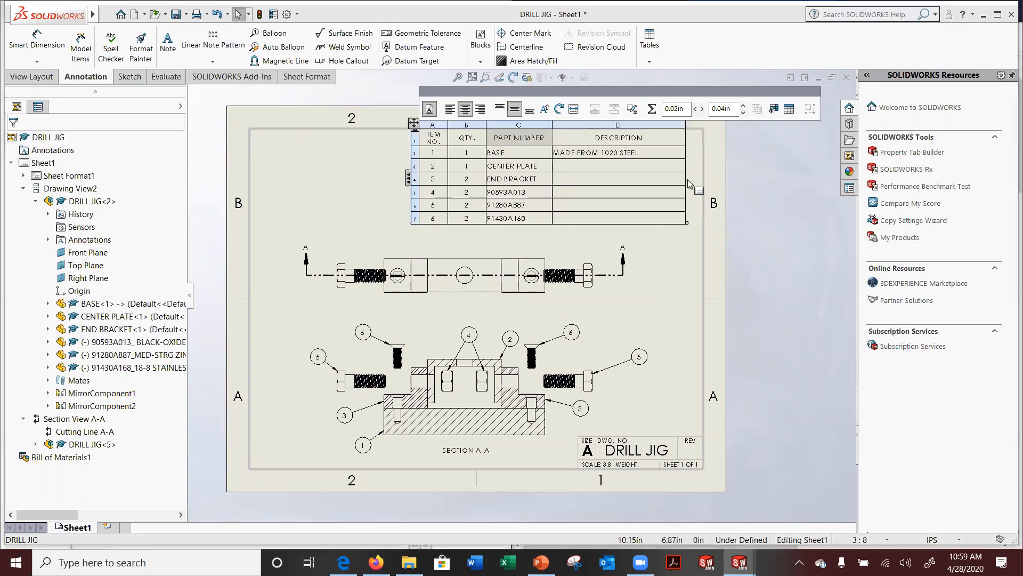
drag(686, 181, 700, 177)
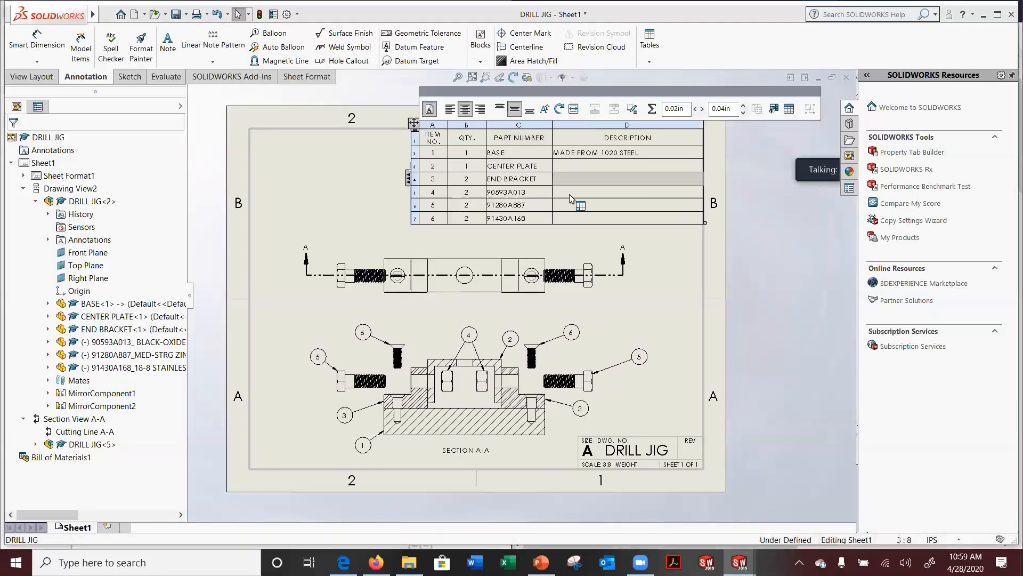
click(521, 194)
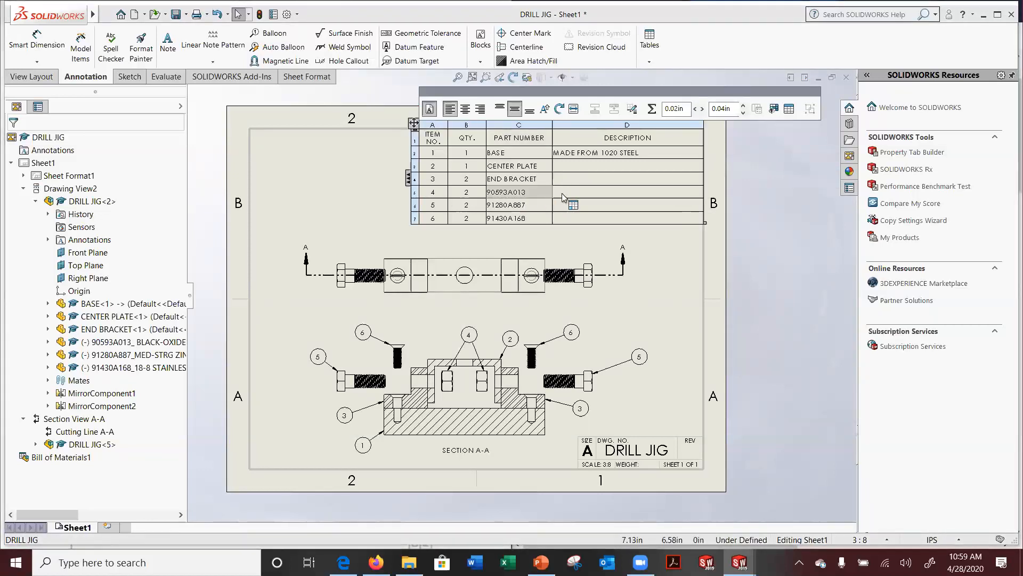
click(574, 196)
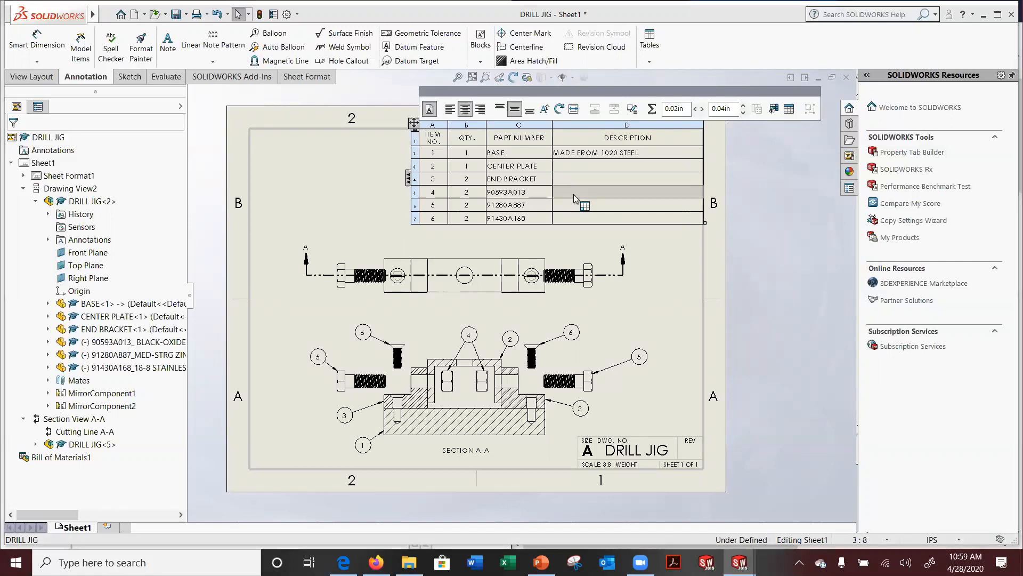
click(661, 252)
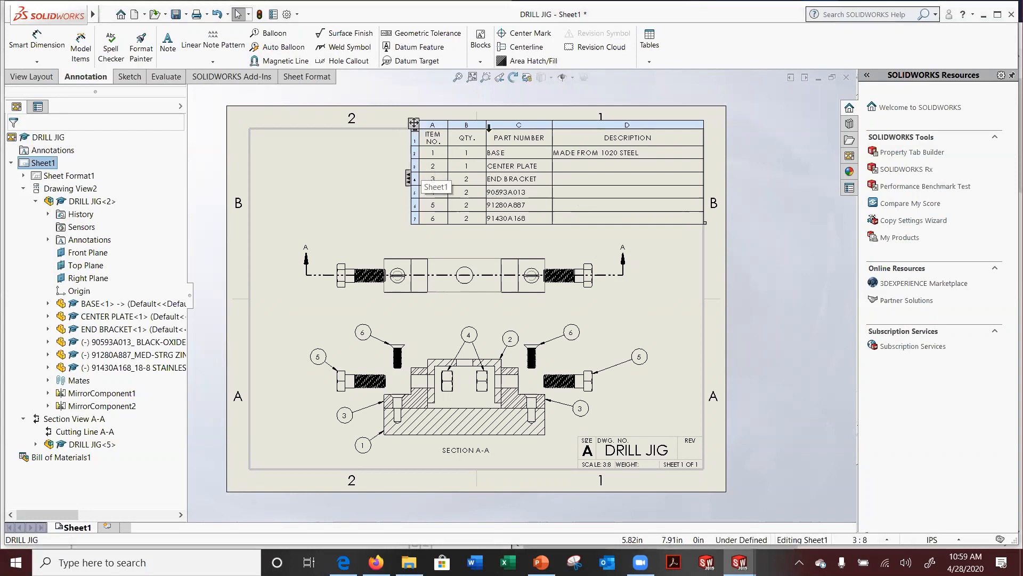
Examine the part numbers and descriptions in the bill of materials and the layout of the drawing views
scroll(520, 171, down, 1)
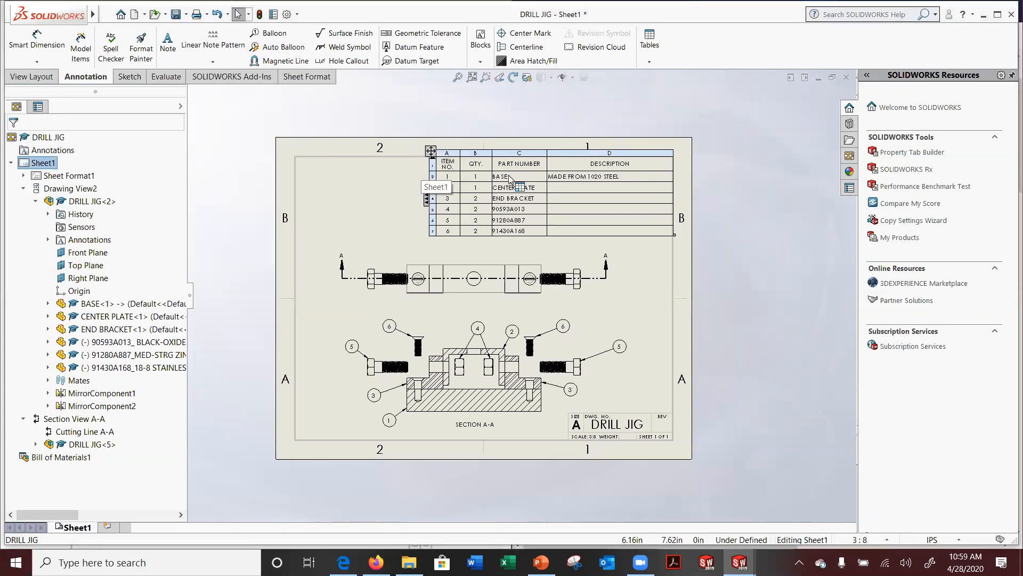
scroll(515, 181, down, 1)
scroll(528, 207, down, 4)
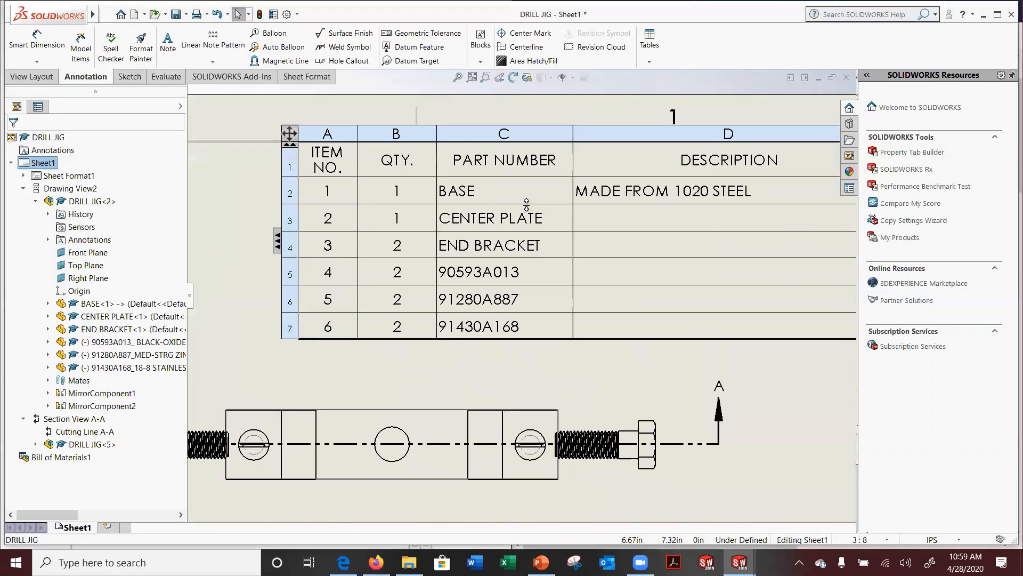
scroll(652, 246, up, 4)
scroll(565, 297, down, 5)
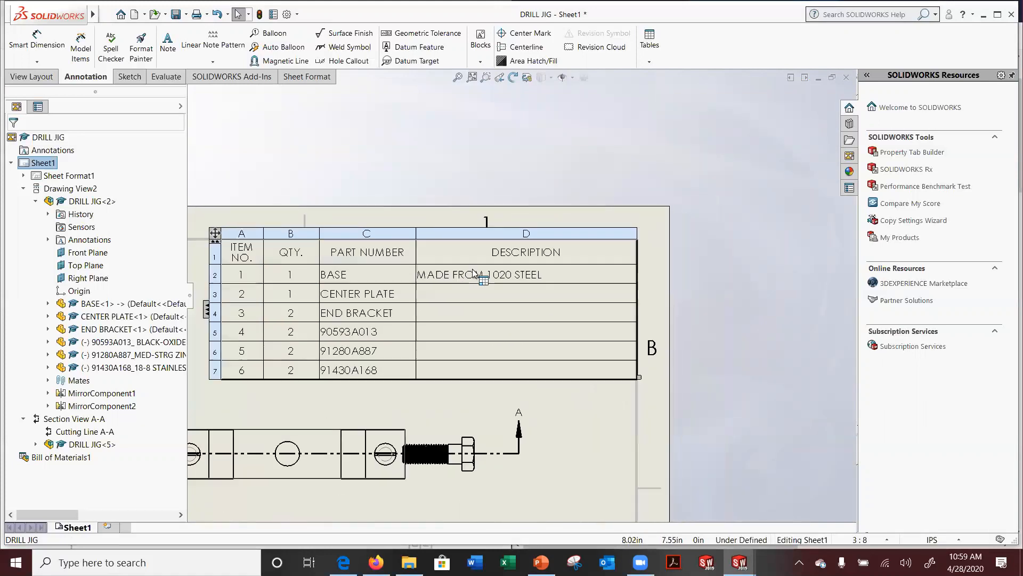
scroll(480, 283, up, 1)
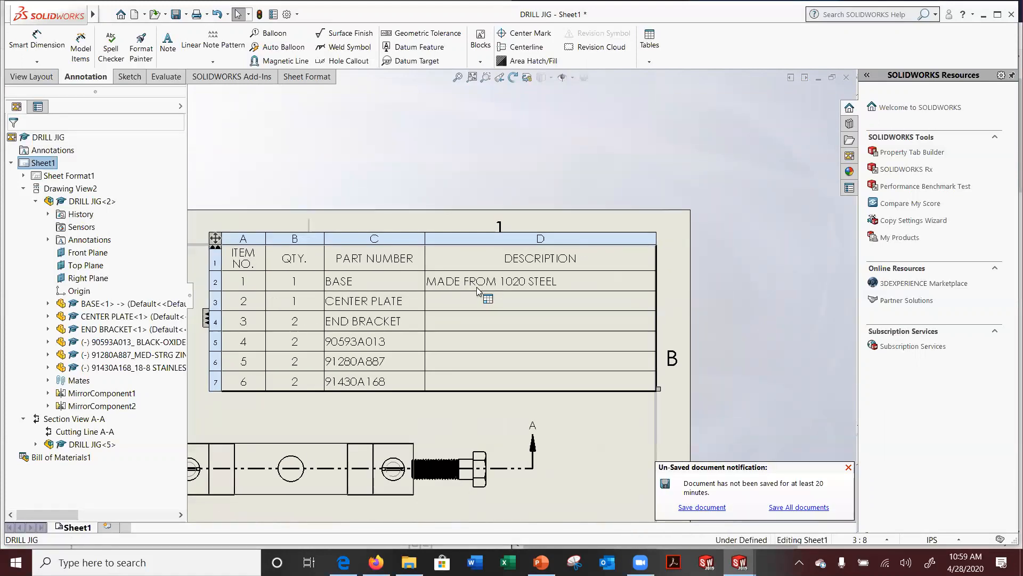
scroll(427, 346, down, 3)
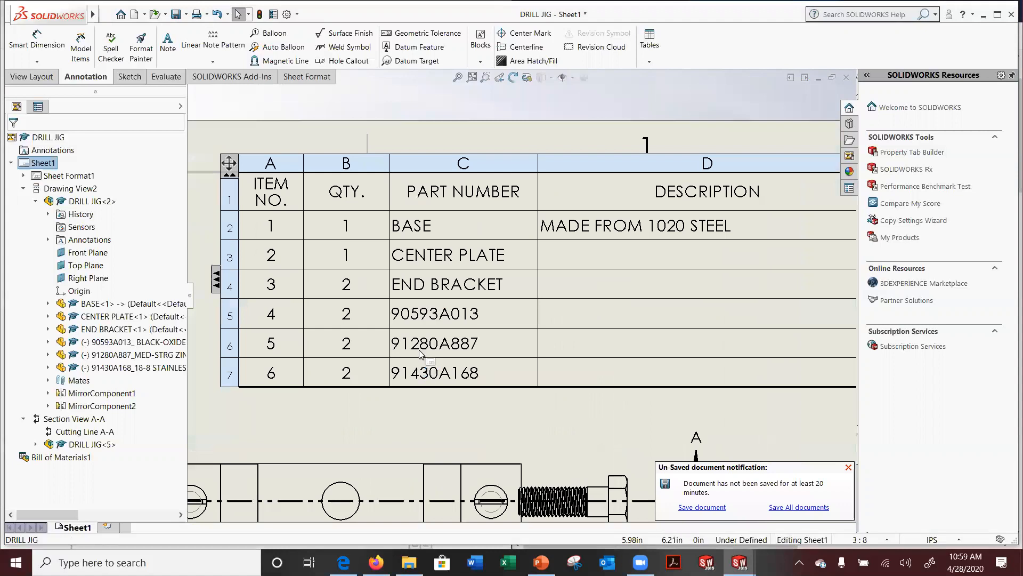
scroll(416, 369, up, 8)
scroll(565, 314, down, 2)
scroll(565, 313, down, 7)
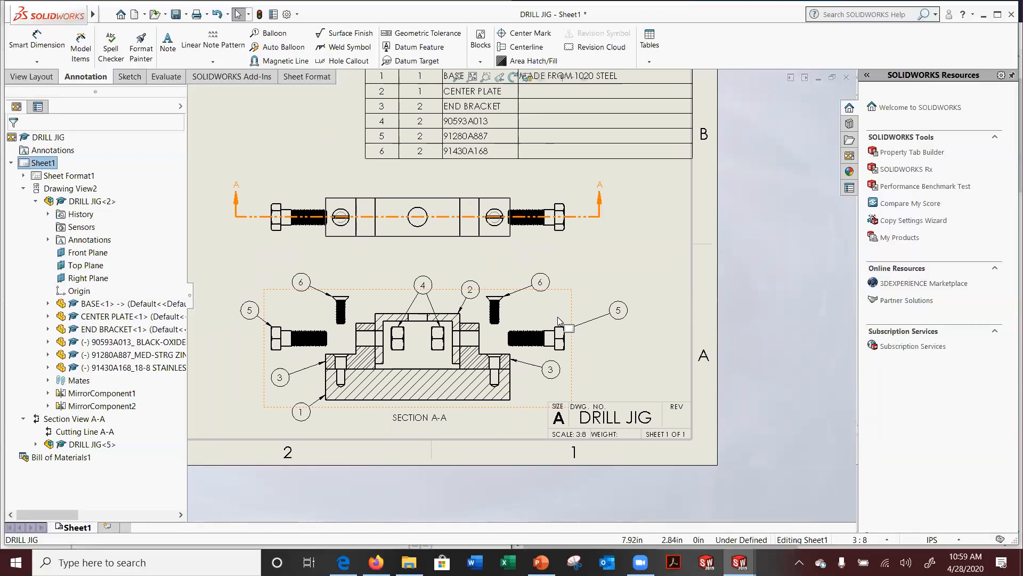
Try placing Section A-A above the top view, with only a small gap between the two views
drag(422, 284, 422, 117)
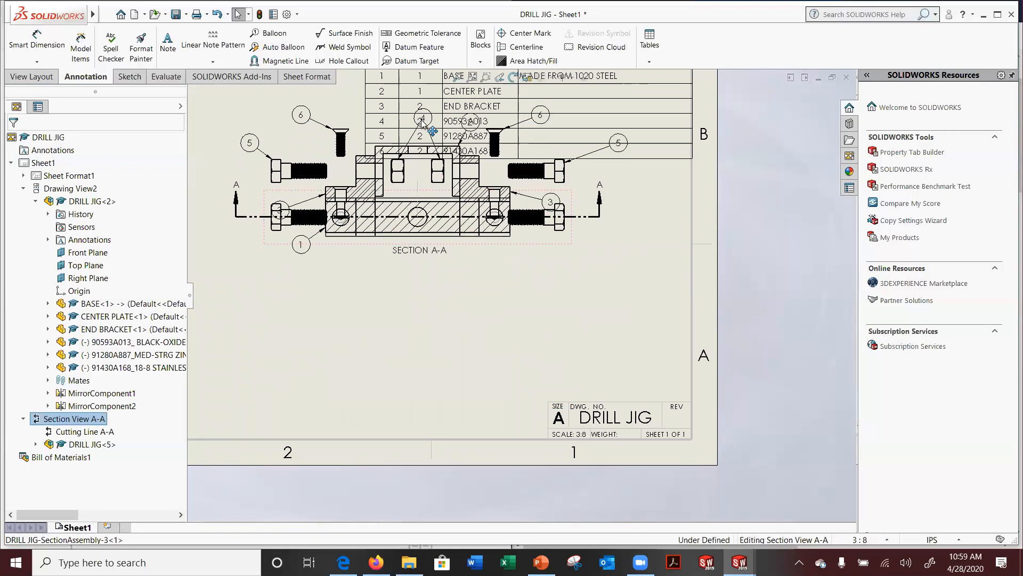
drag(262, 277, 247, 395)
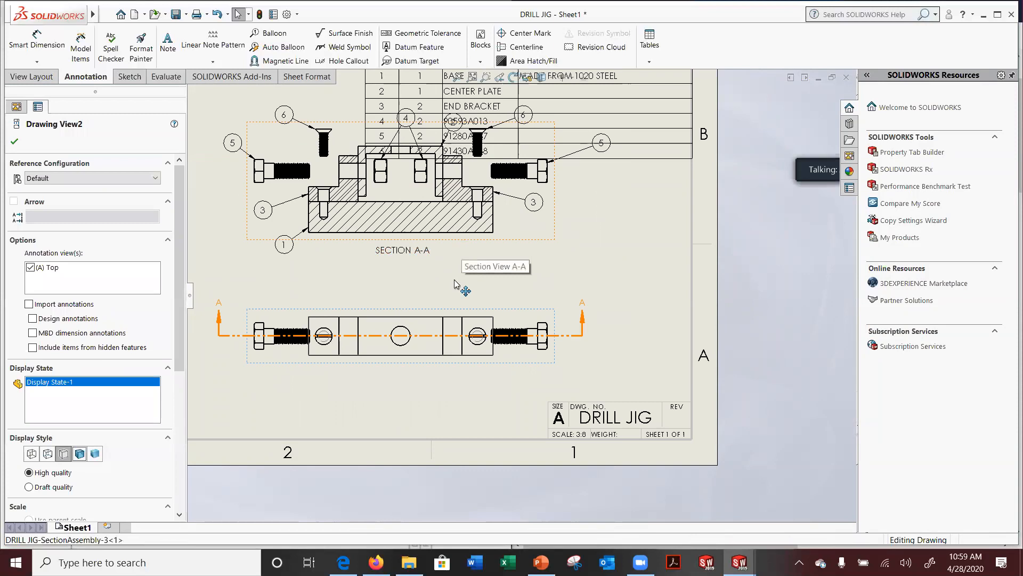
drag(457, 249, 456, 287)
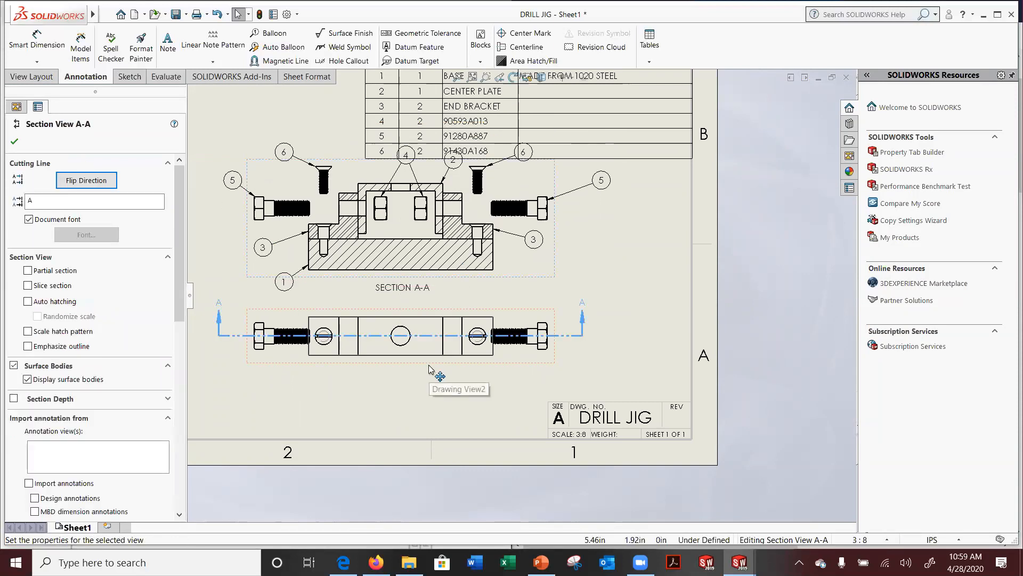
Put the top view back above Section A-A and space both views out between the bill of materials and the title block
drag(429, 368, 445, 162)
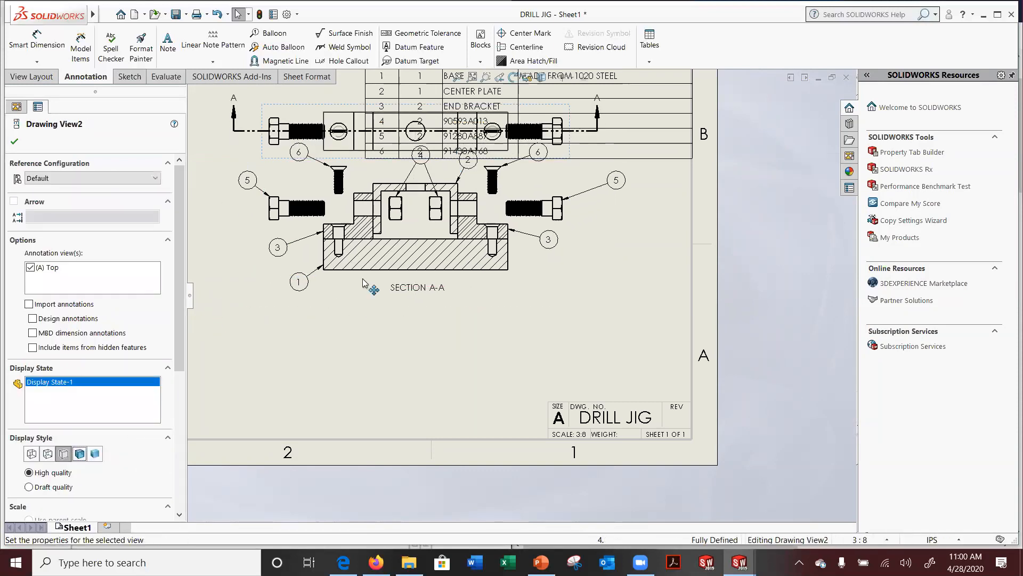
mouse_move(363, 285)
mouse_down()
mouse_move(326, 427)
mouse_move(327, 411)
mouse_up()
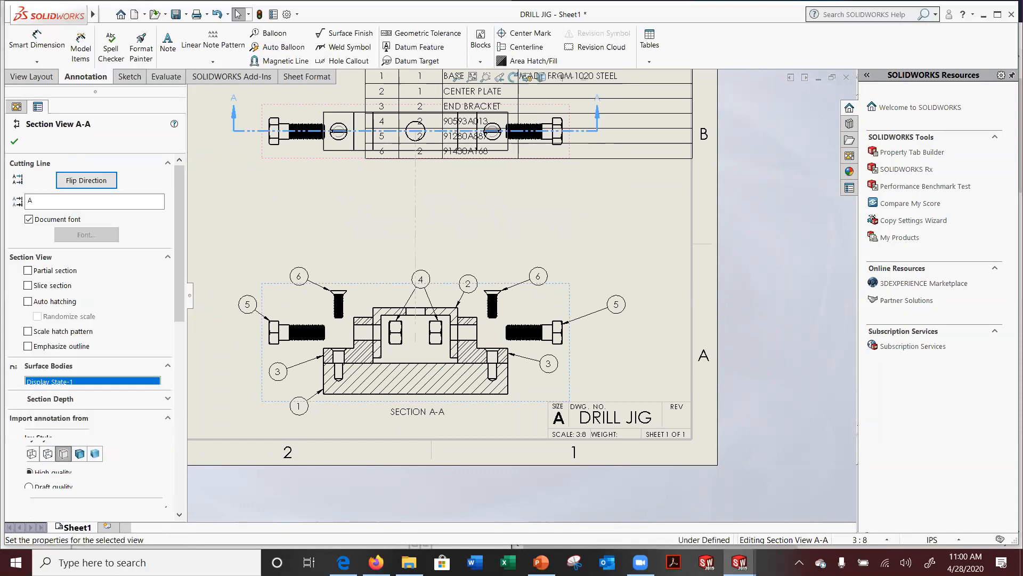
mouse_move(326, 159)
mouse_down()
mouse_move(320, 208)
mouse_move(290, 250)
mouse_up()
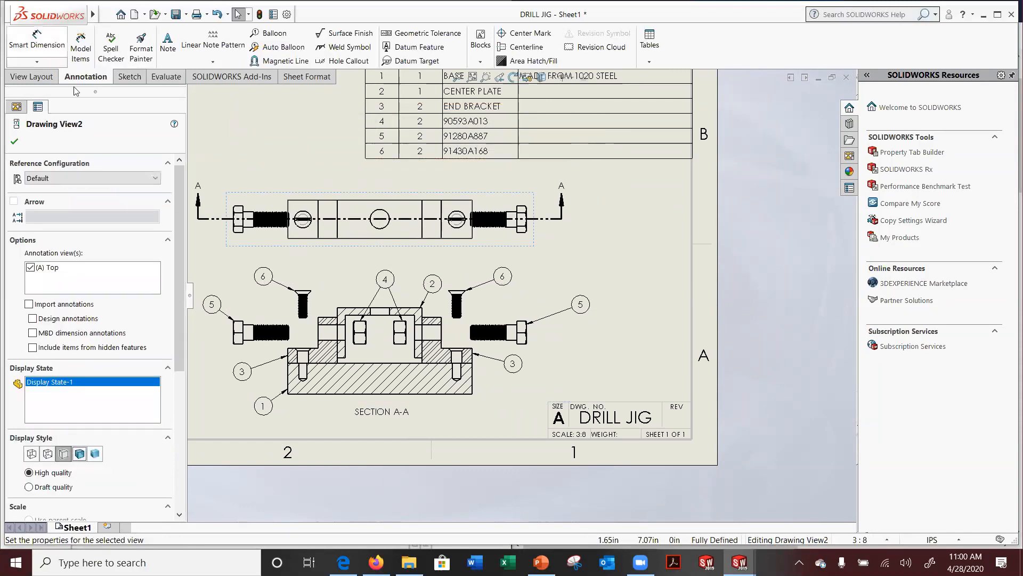
click(15, 143)
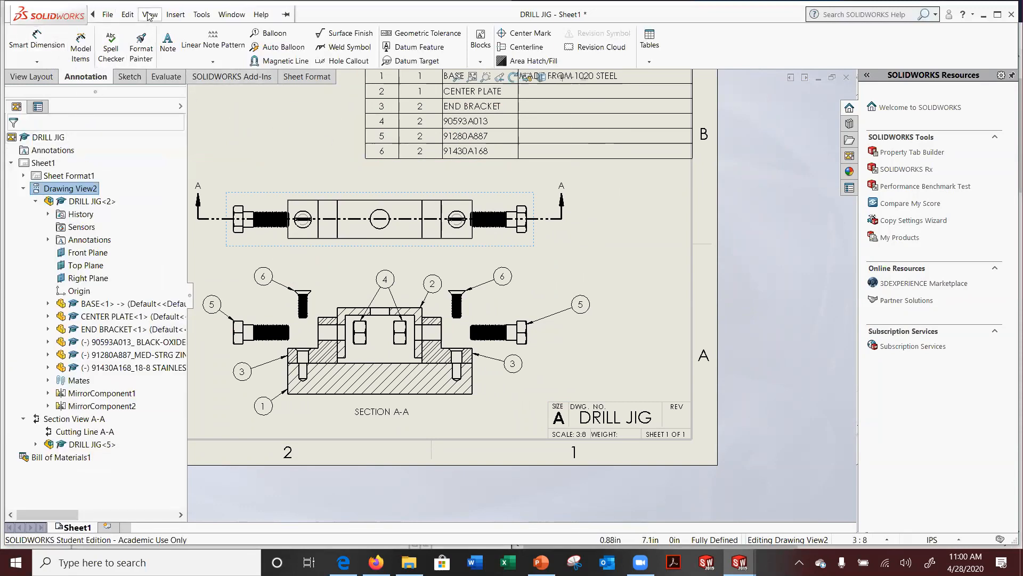
Change the document's overall drafting standard to ISO and apply the options
click(175, 14)
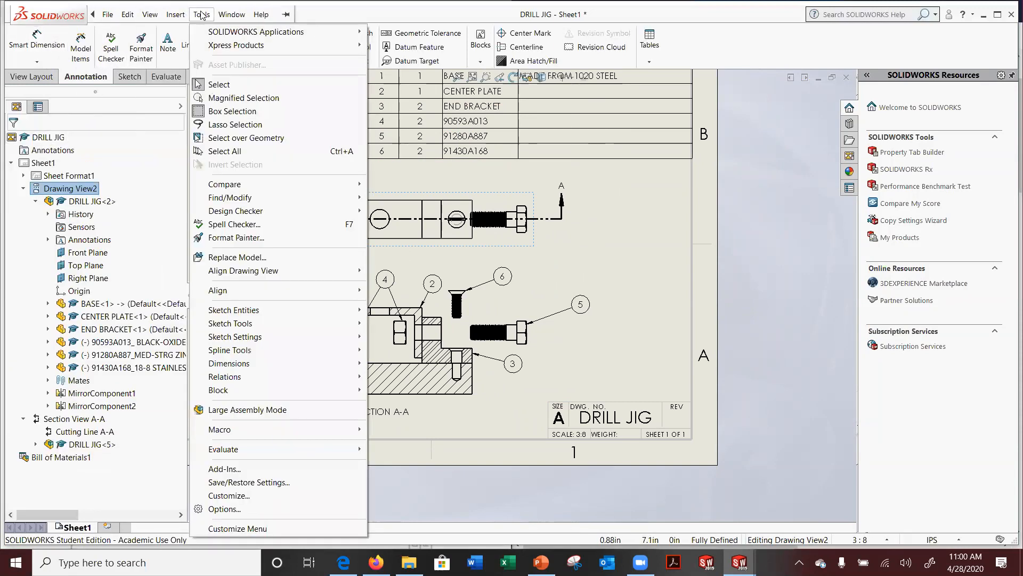
click(223, 509)
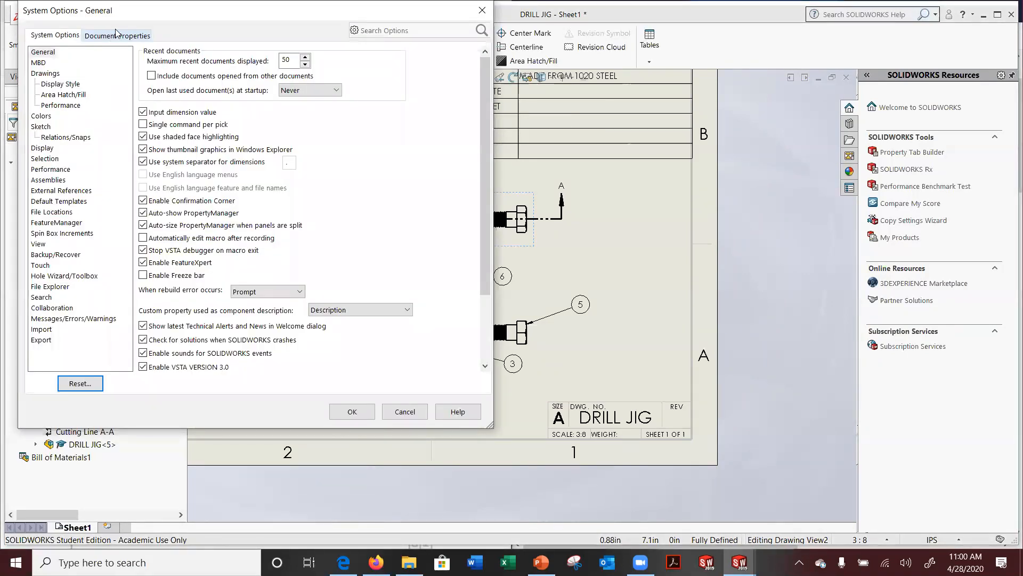
click(116, 35)
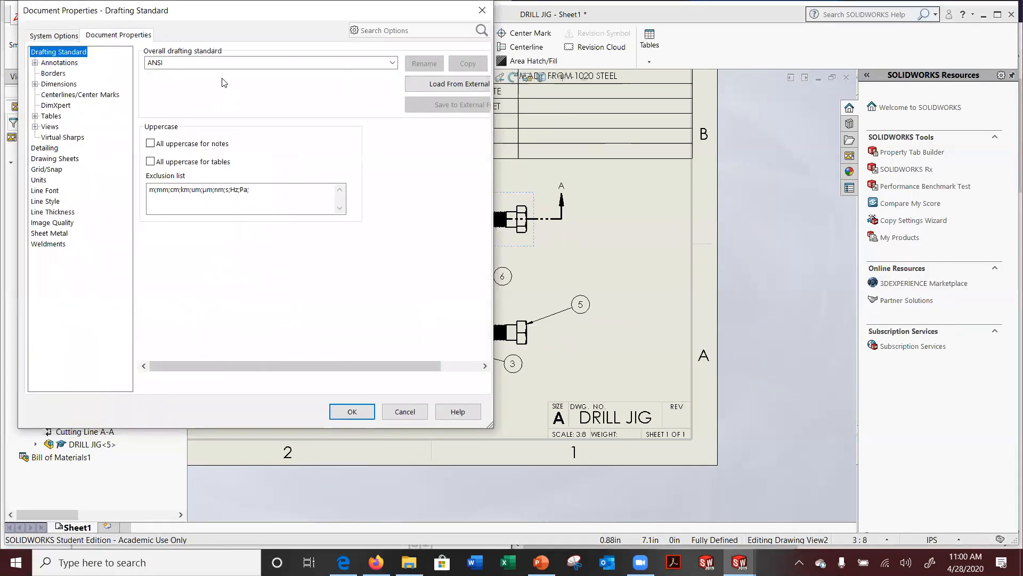
click(392, 63)
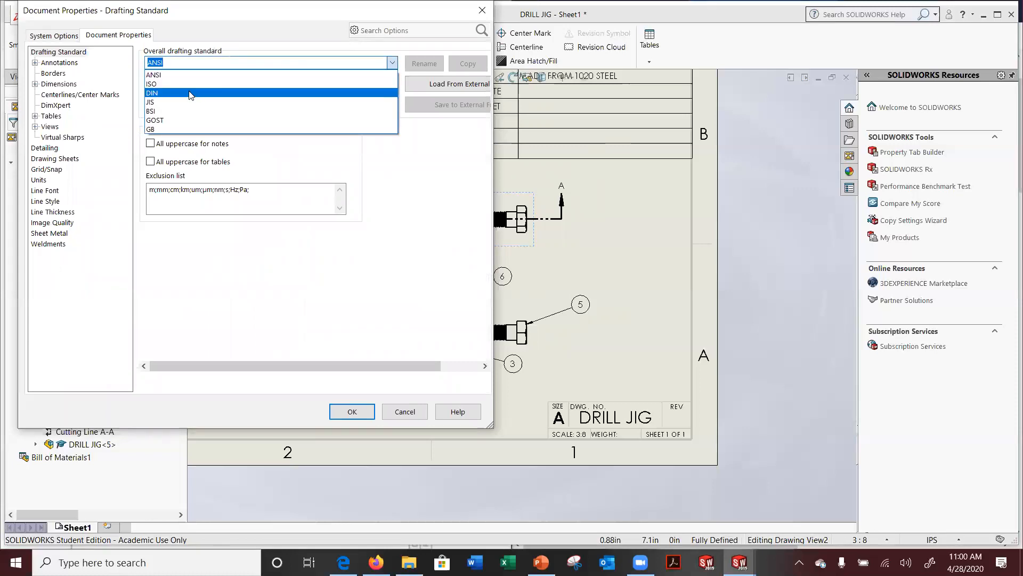
click(203, 83)
click(41, 34)
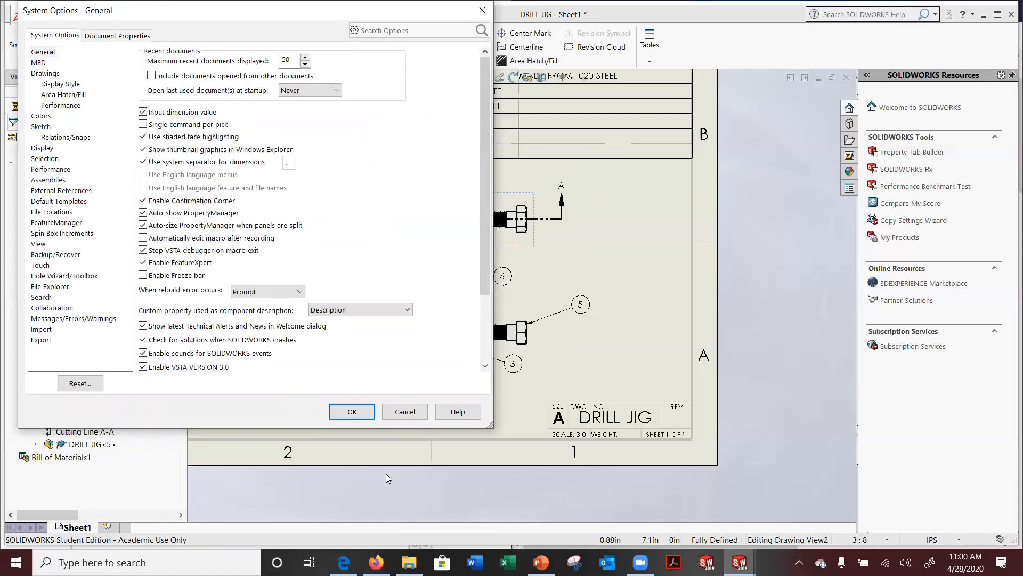
click(353, 410)
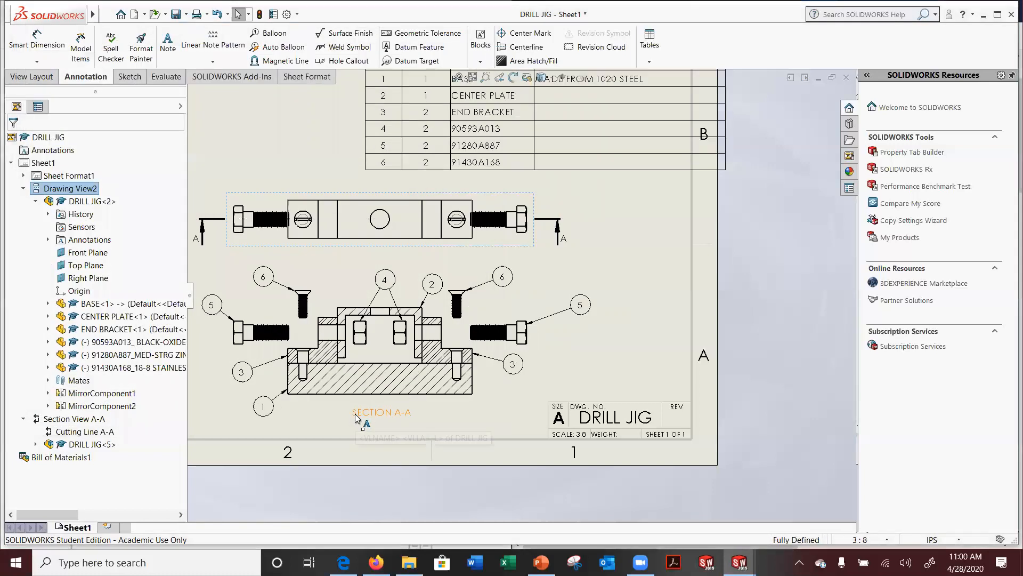
Undo the last moves of the top view and Section A-A, and check the list of undoable actions
middle_drag(592, 334, 692, 354)
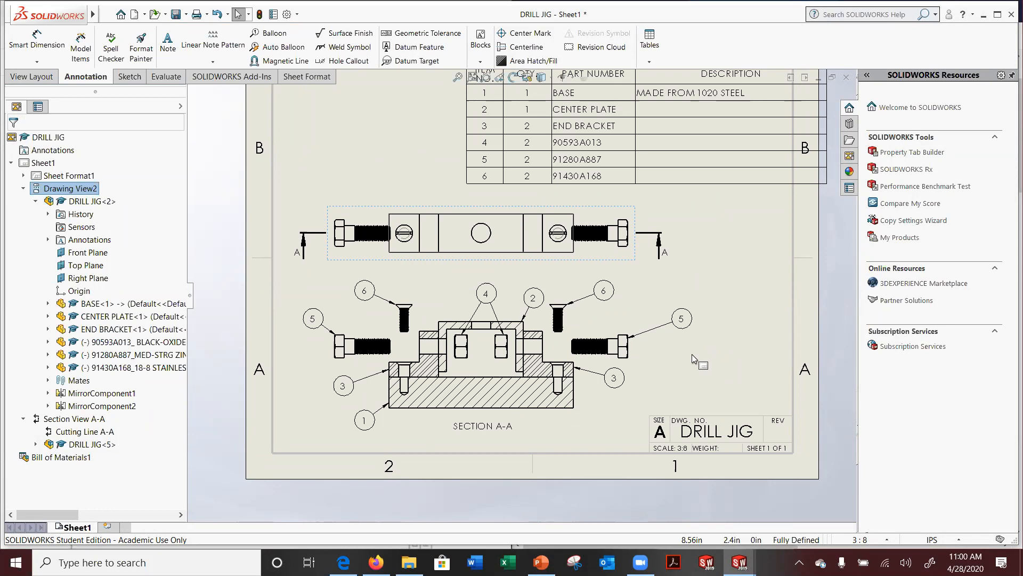
click(217, 16)
click(217, 15)
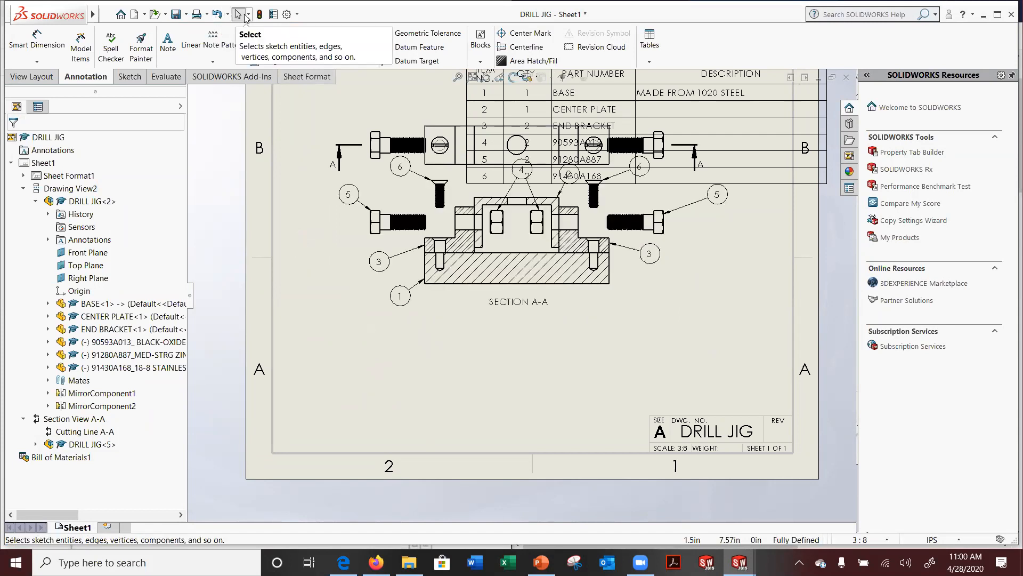
click(228, 15)
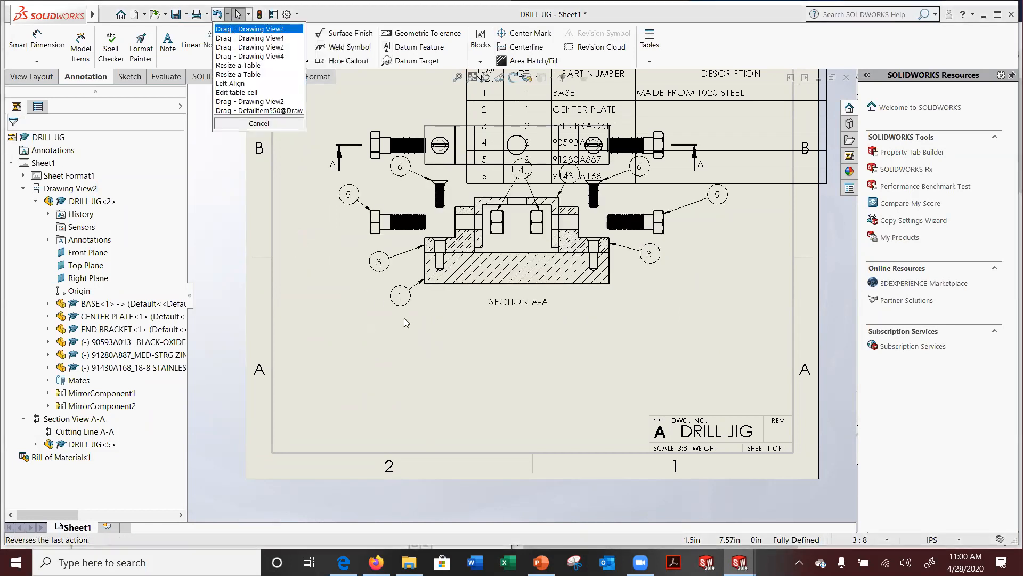
Move Section A-A down beside the title block and place the top view between it and the bill of materials
click(488, 296)
drag(477, 292, 446, 425)
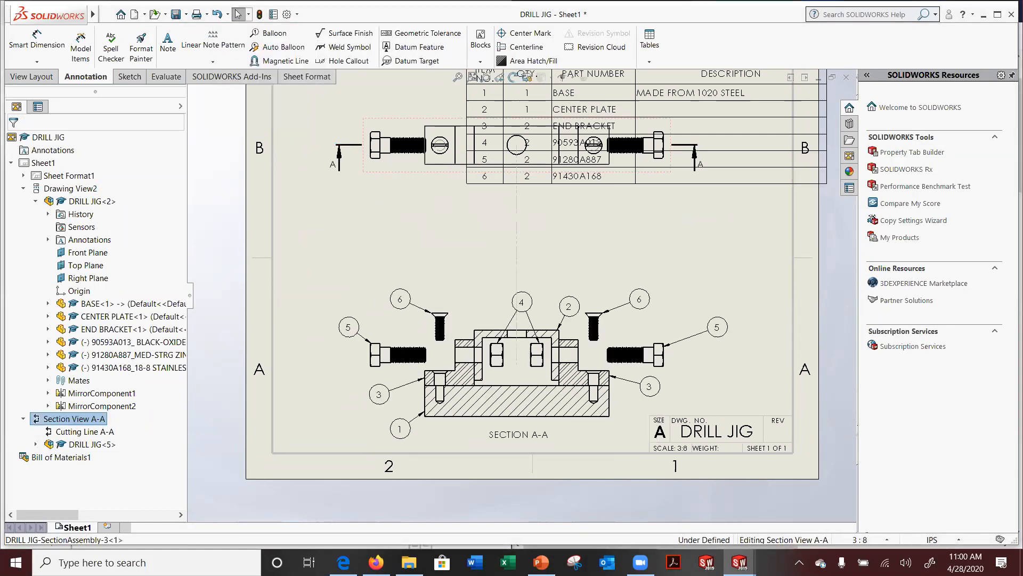
mouse_move(421, 176)
mouse_down()
mouse_move(414, 249)
mouse_move(398, 264)
mouse_up()
Change the document's overall drafting standard to ANSI and apply the options
click(287, 15)
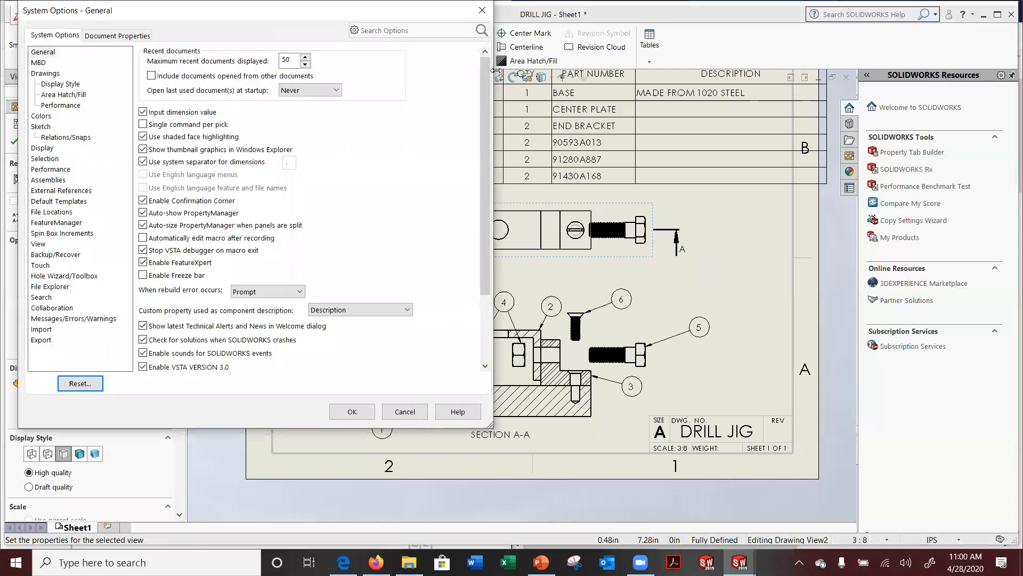
drag(496, 71, 520, 71)
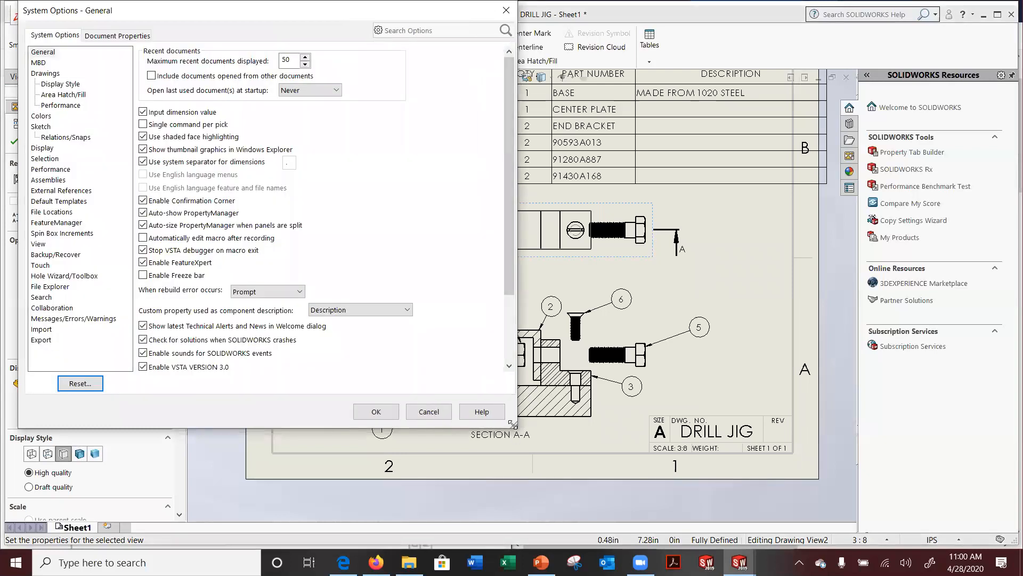
drag(513, 424, 512, 412)
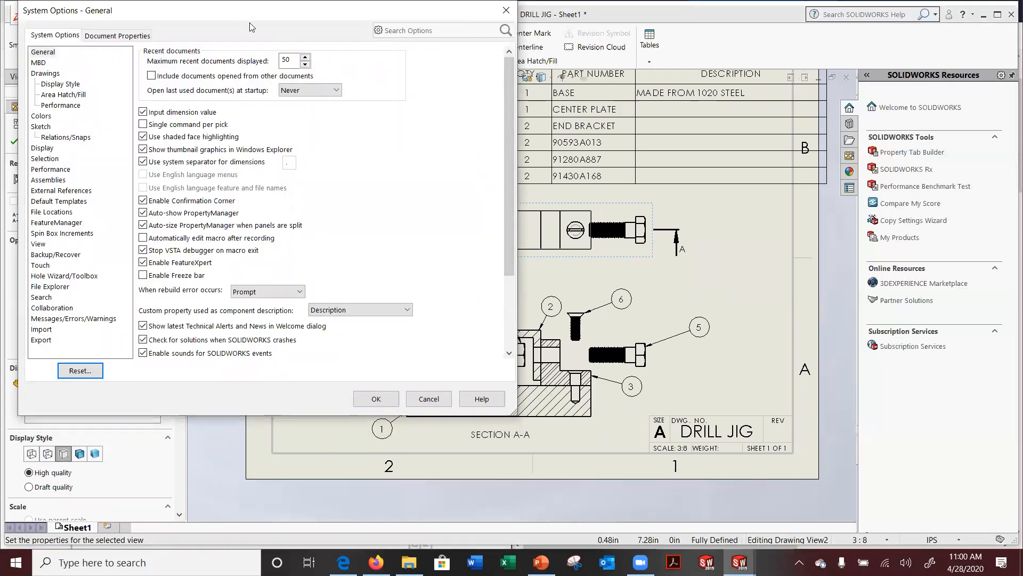
drag(252, 20, 544, 293)
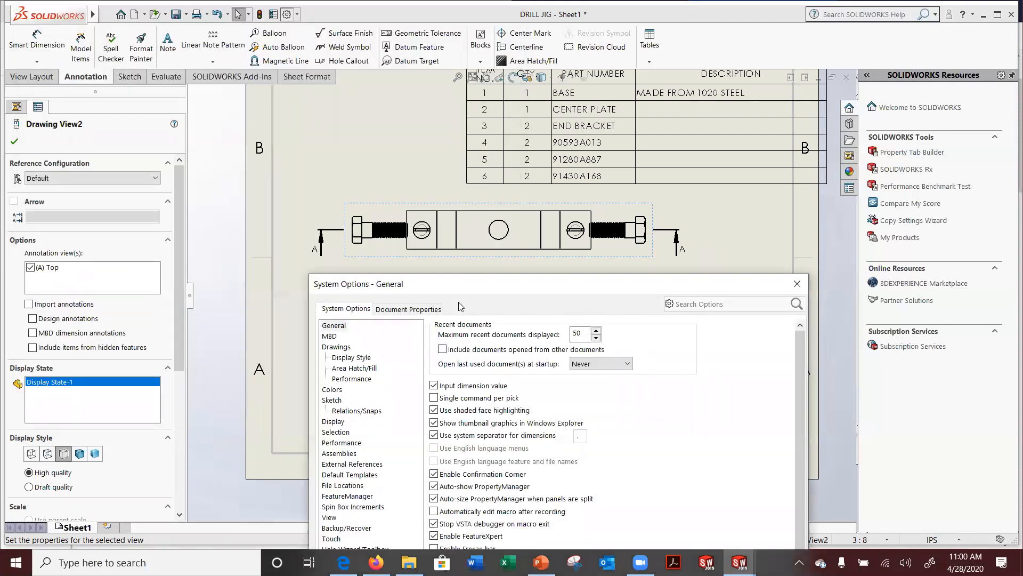
click(410, 308)
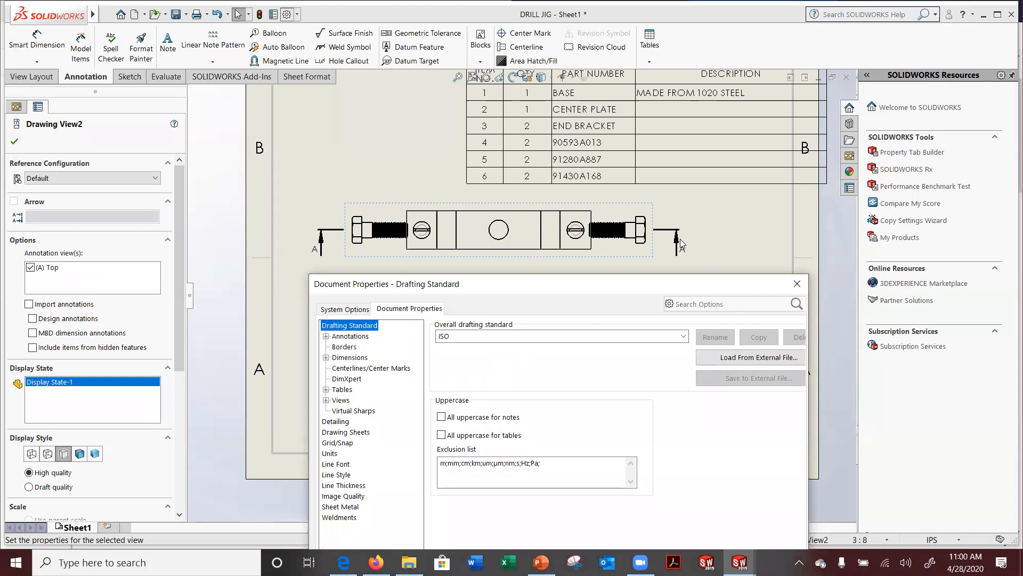
click(682, 336)
click(459, 350)
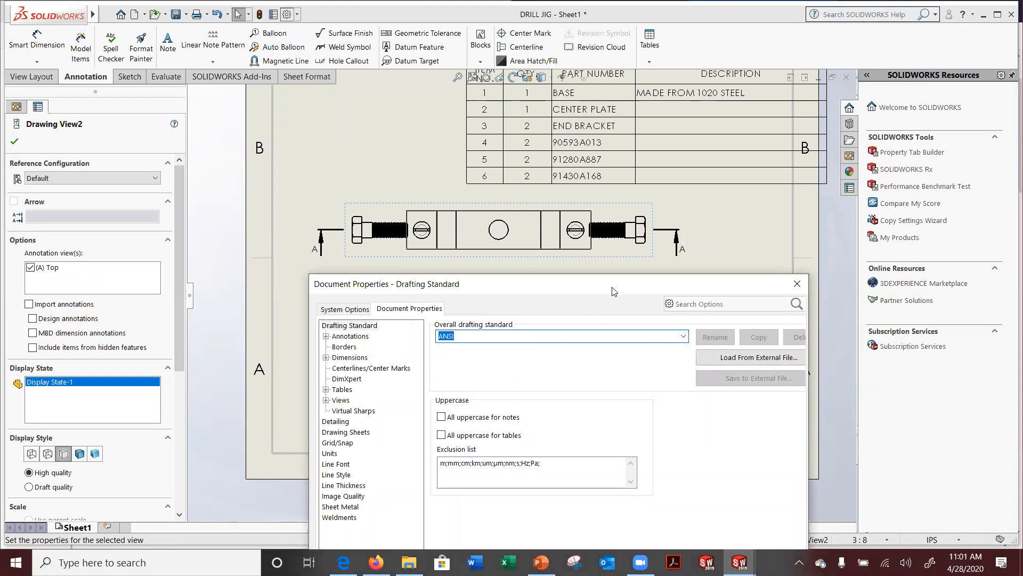
drag(612, 291, 253, 90)
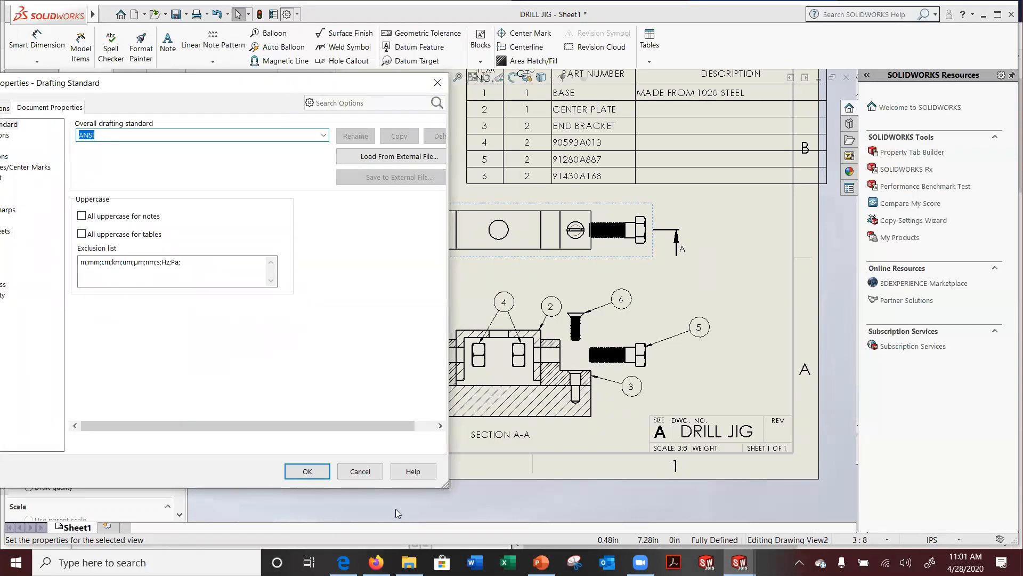
click(307, 472)
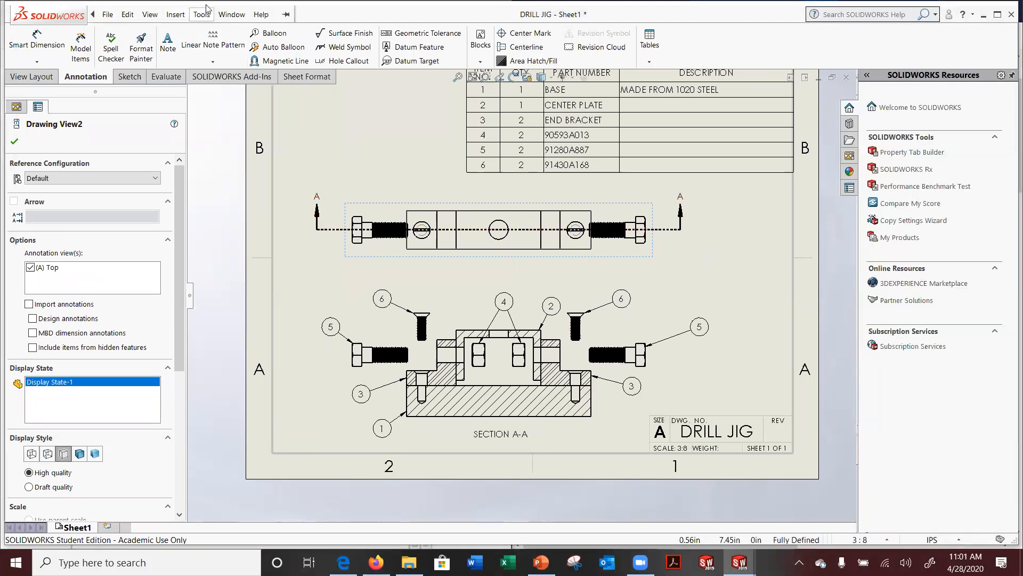
Set the document's overall drafting standard back to ISO and apply the options
click(287, 15)
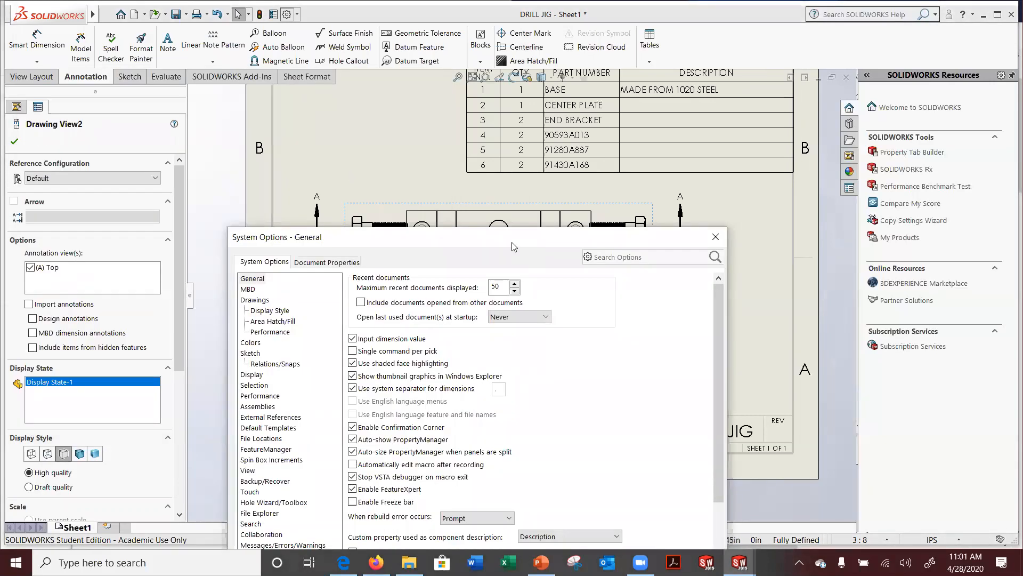
drag(512, 242, 586, 337)
click(397, 357)
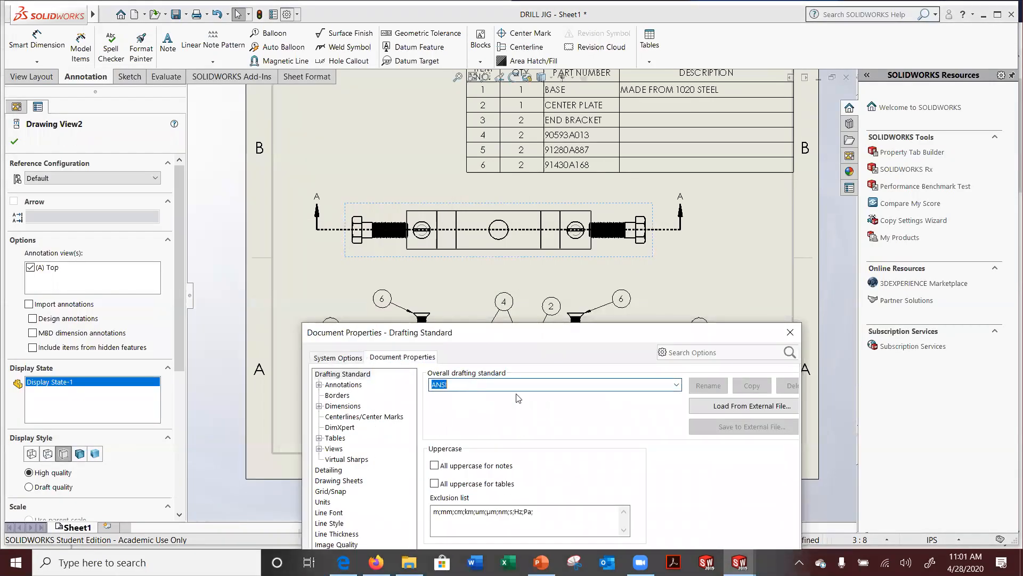
click(677, 385)
click(540, 405)
drag(665, 333, 265, 62)
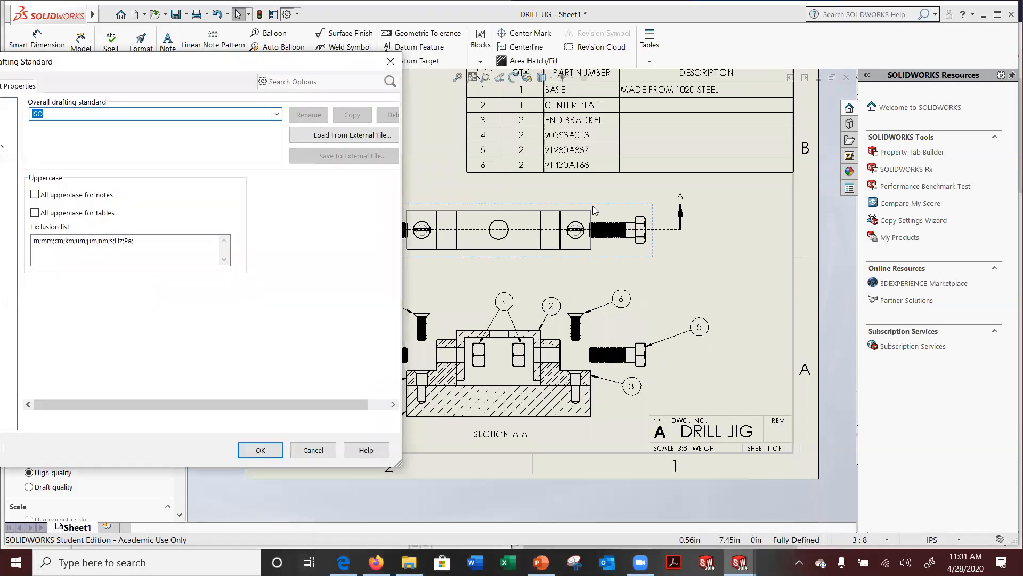
click(261, 450)
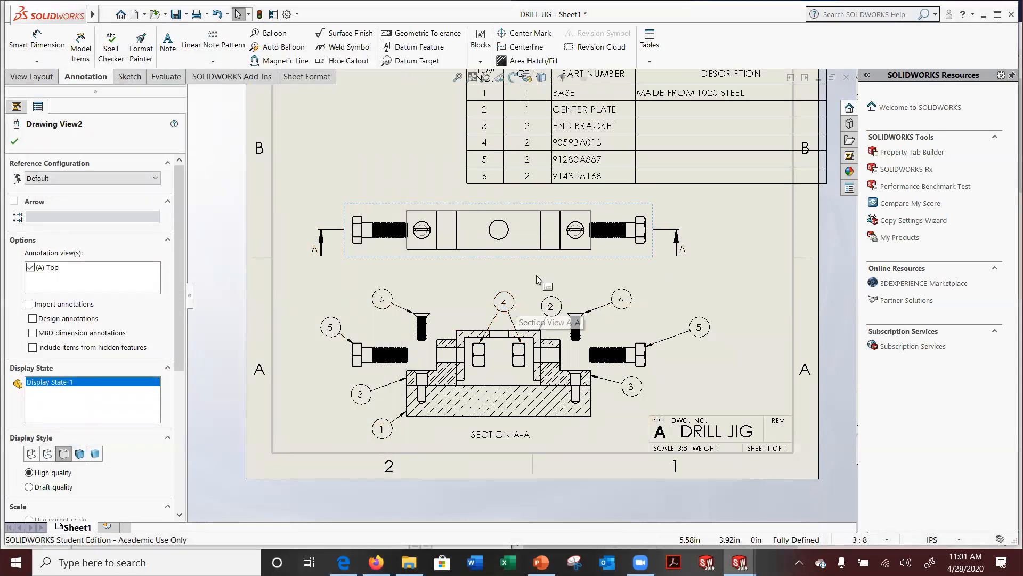
Narrow the bill of materials' Description column to end at the sheet border and move the top view slightly down
scroll(542, 278, up, 1)
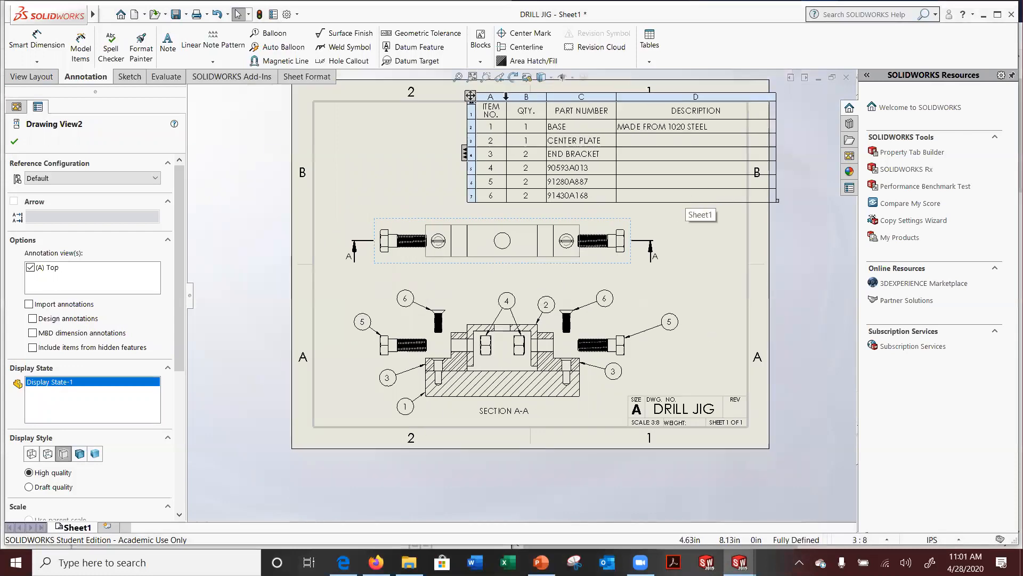
drag(776, 120, 748, 119)
click(691, 236)
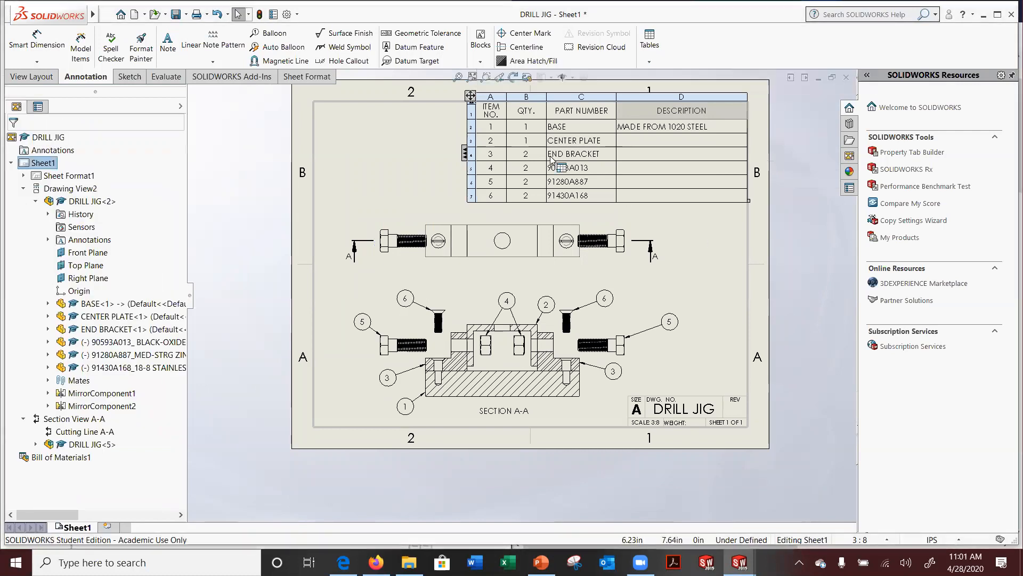
click(523, 260)
drag(524, 266, 525, 280)
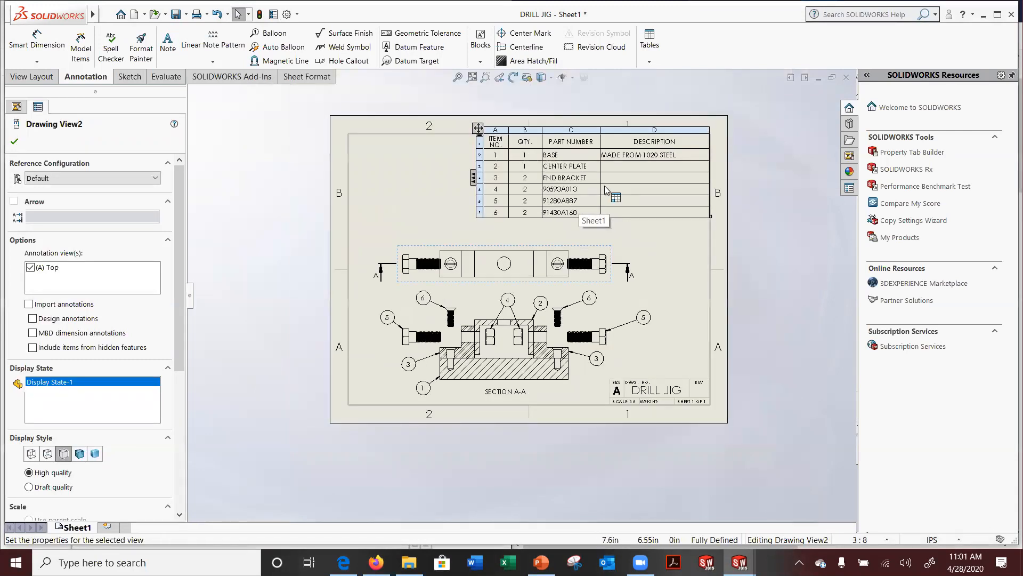
Narrow the bill of materials' QTY. column and widen the Description column until the table meets the sheet border again
scroll(617, 171, down, 3)
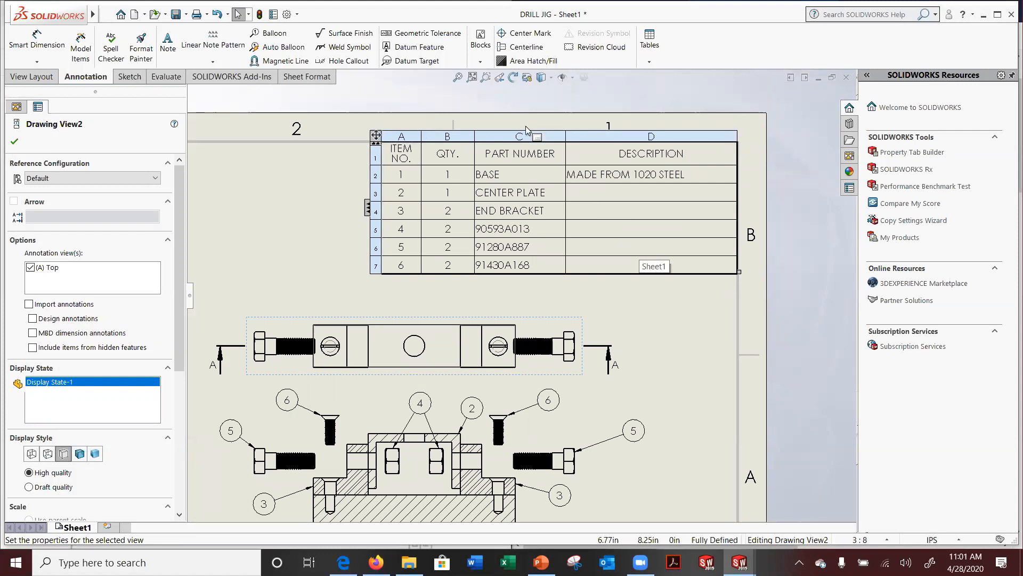
scroll(580, 327, down, 2)
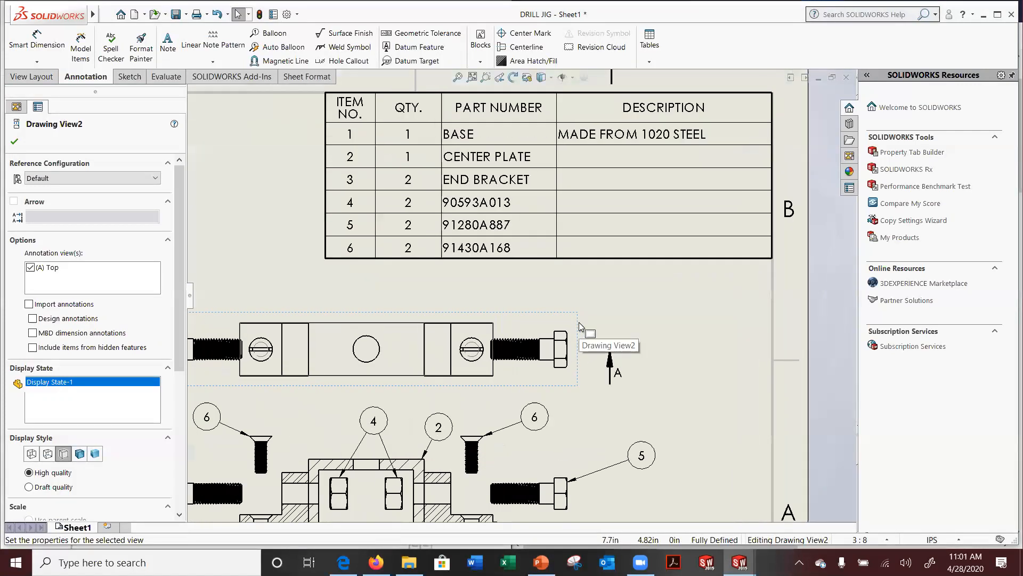
scroll(581, 326, up, 2)
drag(436, 141, 433, 141)
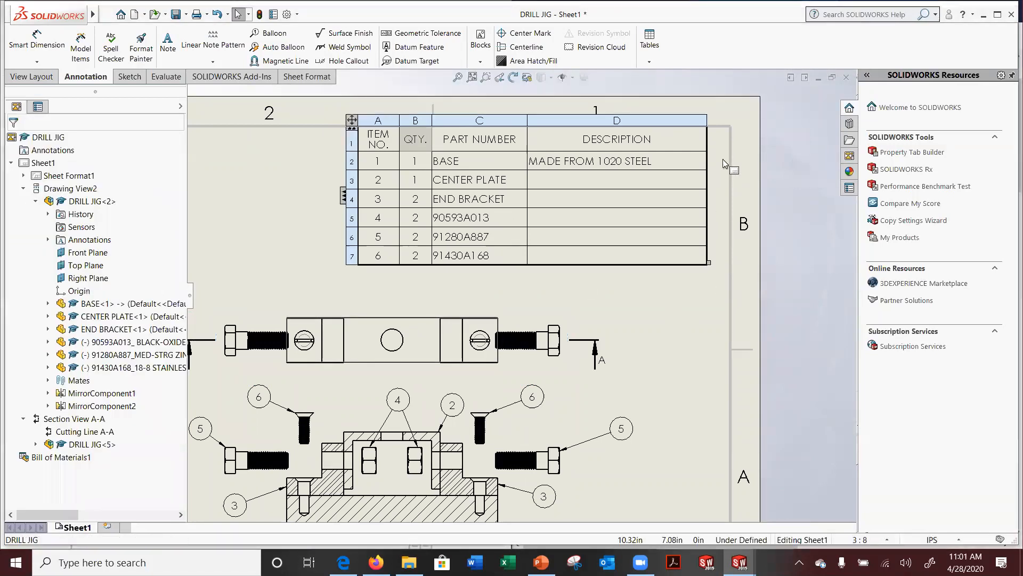
click(724, 163)
click(698, 180)
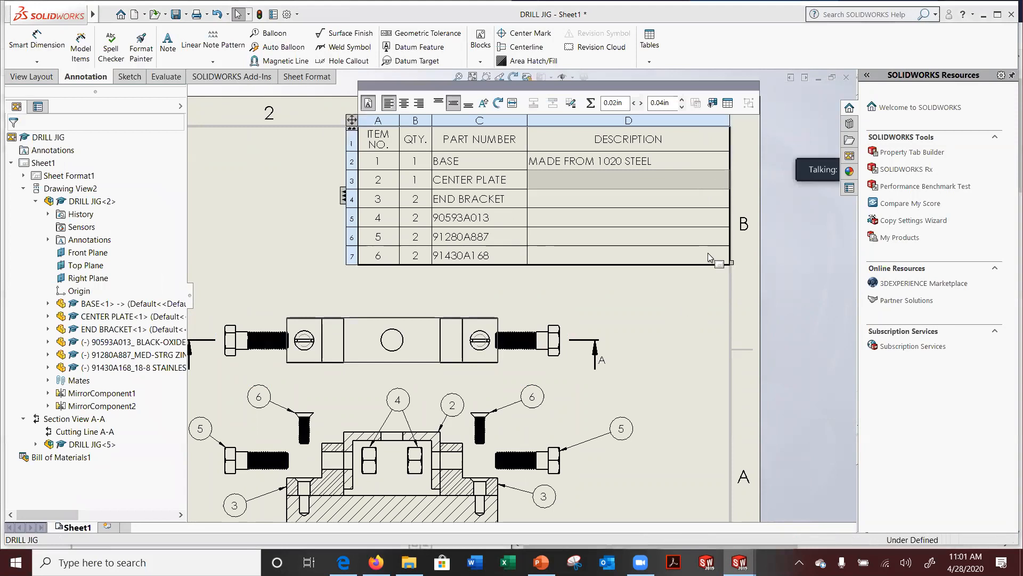
click(669, 309)
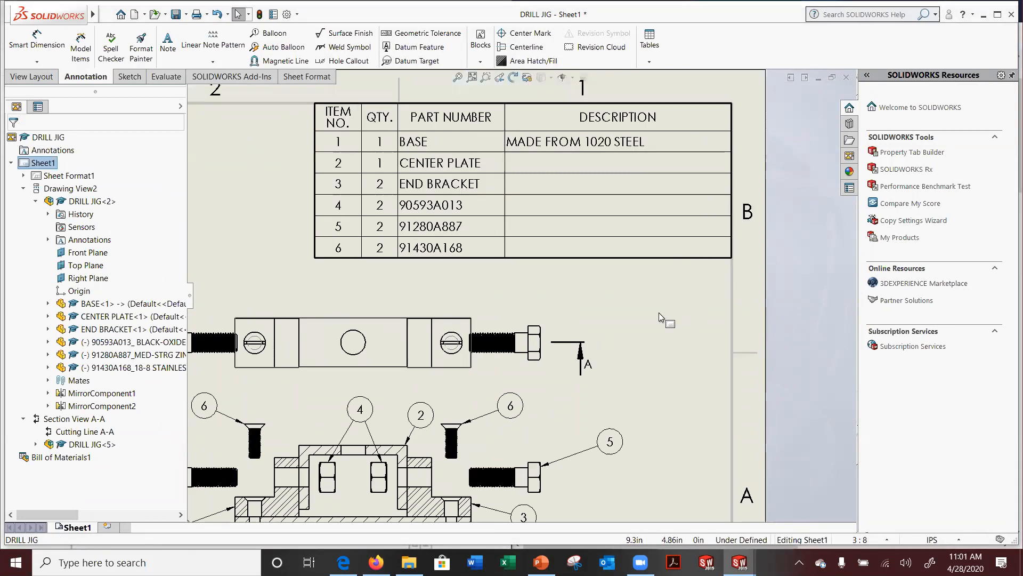
key(f)
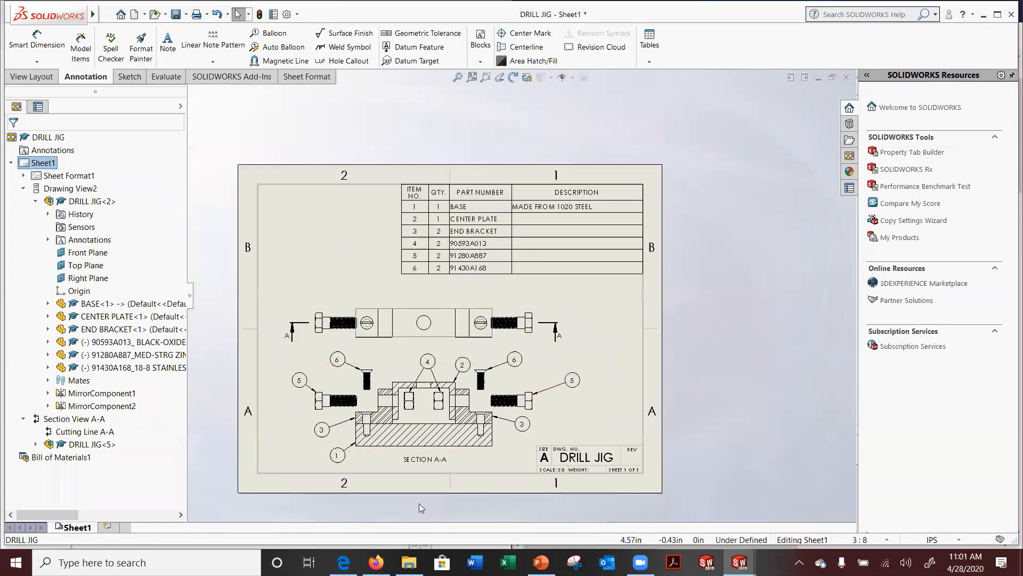
key(z)
scroll(391, 450, down, 3)
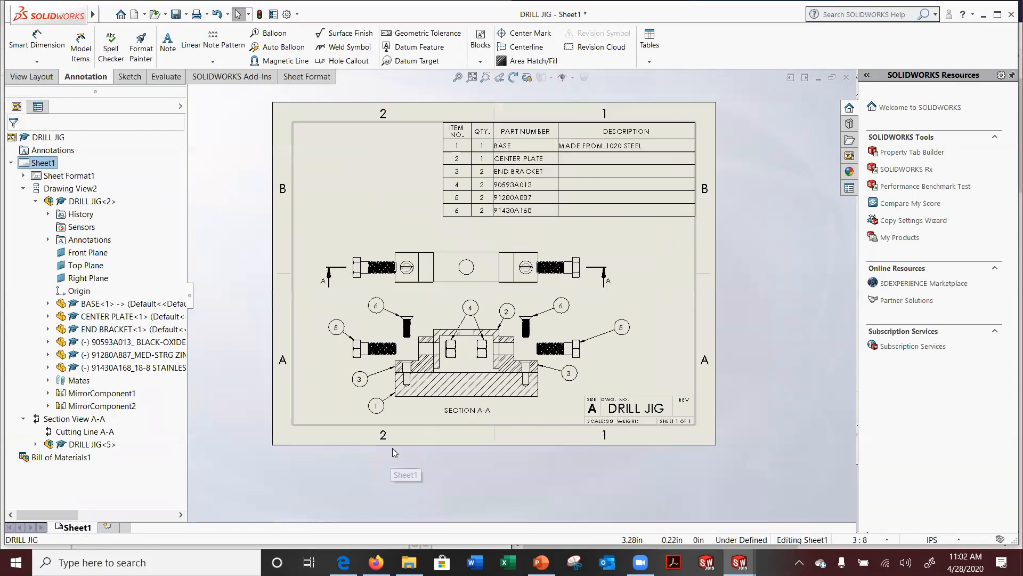